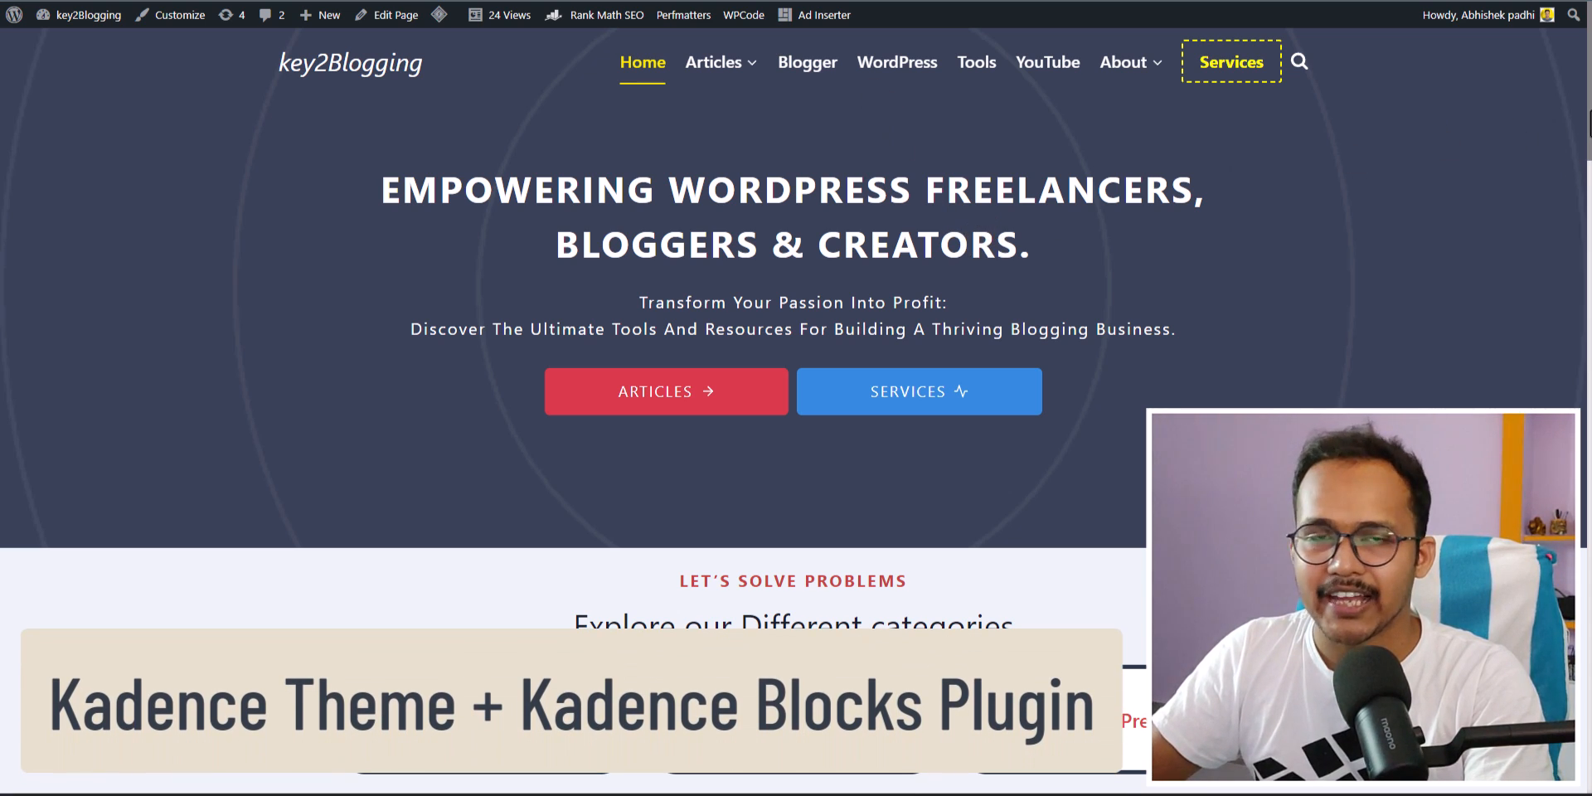
# - Look through the sections of the example blog homepage and the SmartBlogger homepage used as the design reference
pyautogui.scroll(-6, 796, 422)
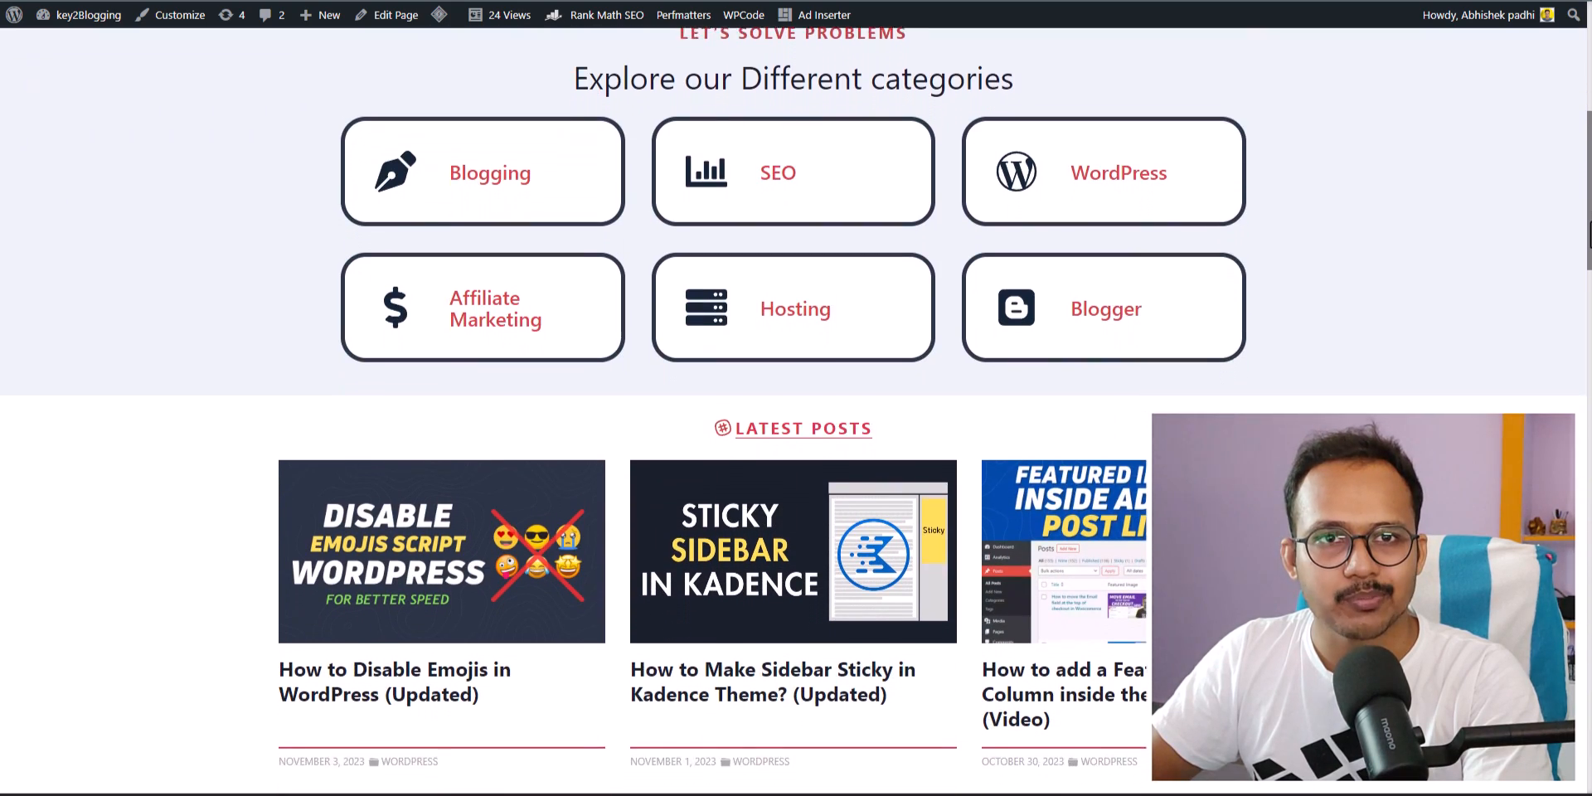
pyautogui.scroll(-8, 796, 398)
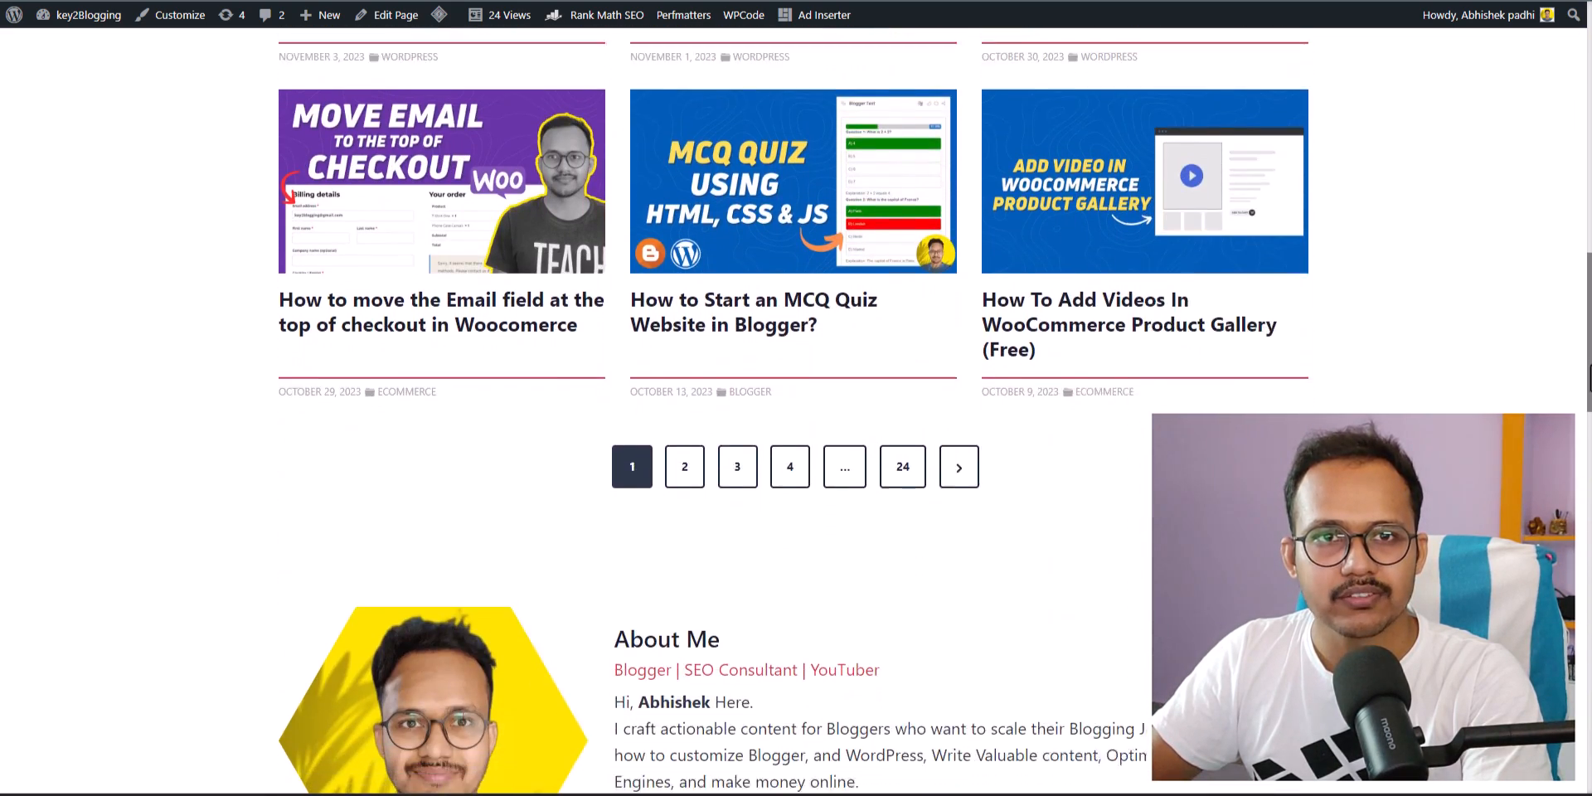
pyautogui.scroll(-10, 796, 398)
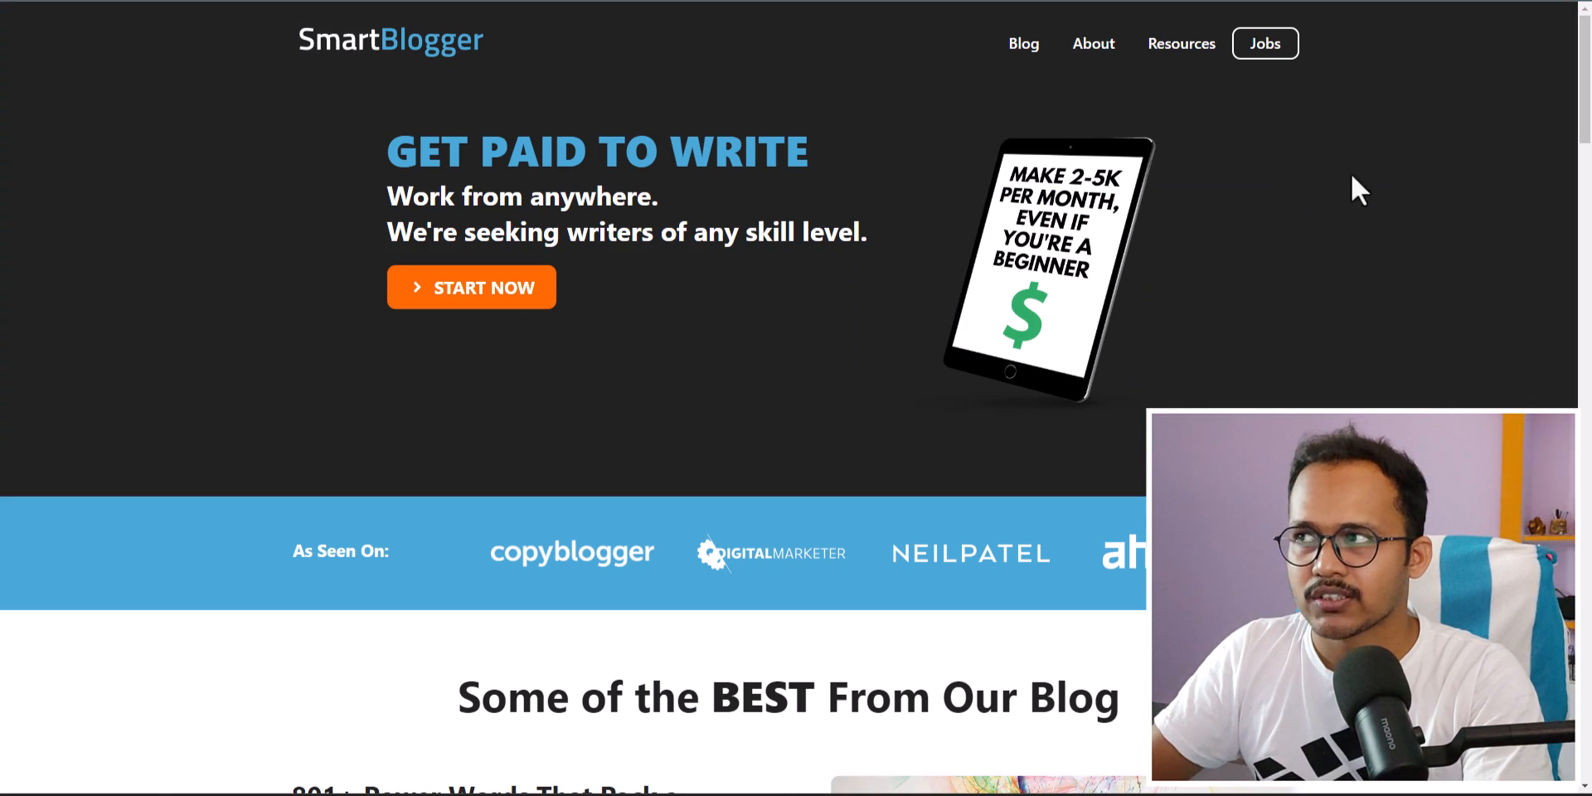
pyautogui.moveTo(1584, 95)
pyautogui.mouseDown()
pyautogui.moveTo(1575, 690)
pyautogui.moveTo(1589, 98)
pyautogui.mouseUp()
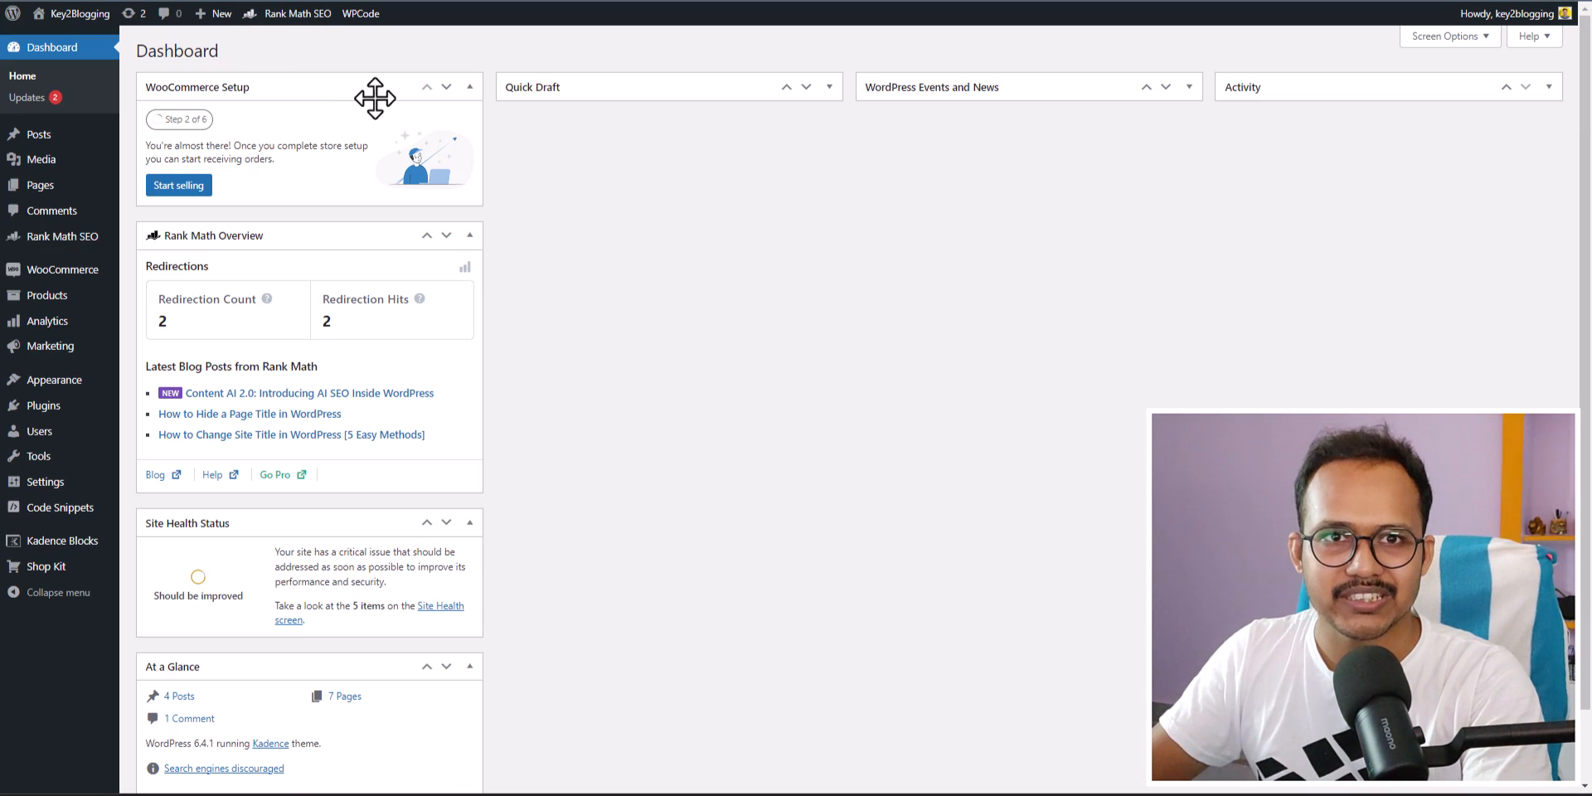
# - Search the new plugins directory for "kadence blocks"
pyautogui.moveTo(38, 410)
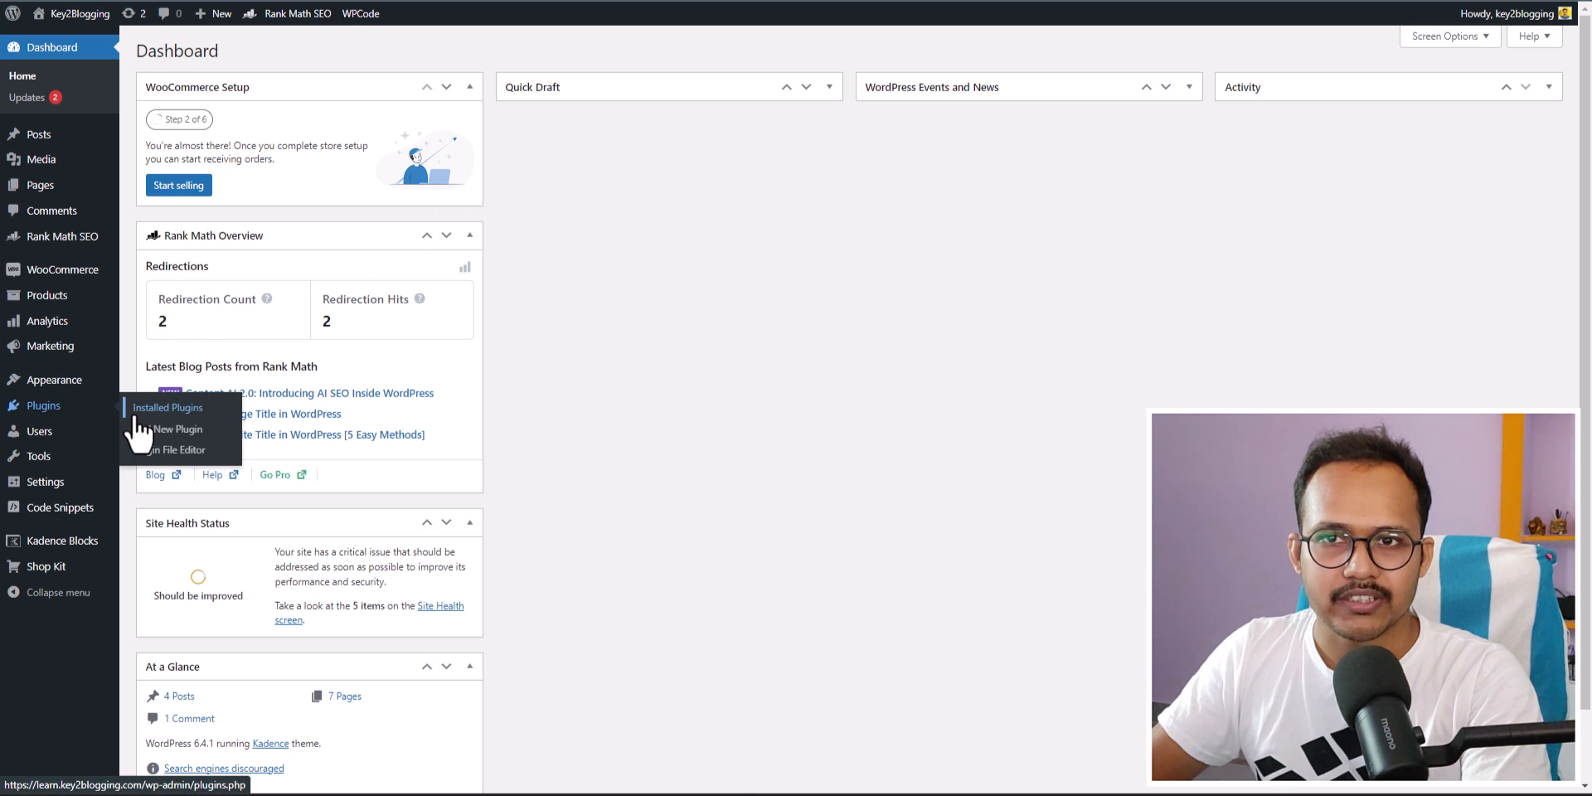
pyautogui.click(135, 414)
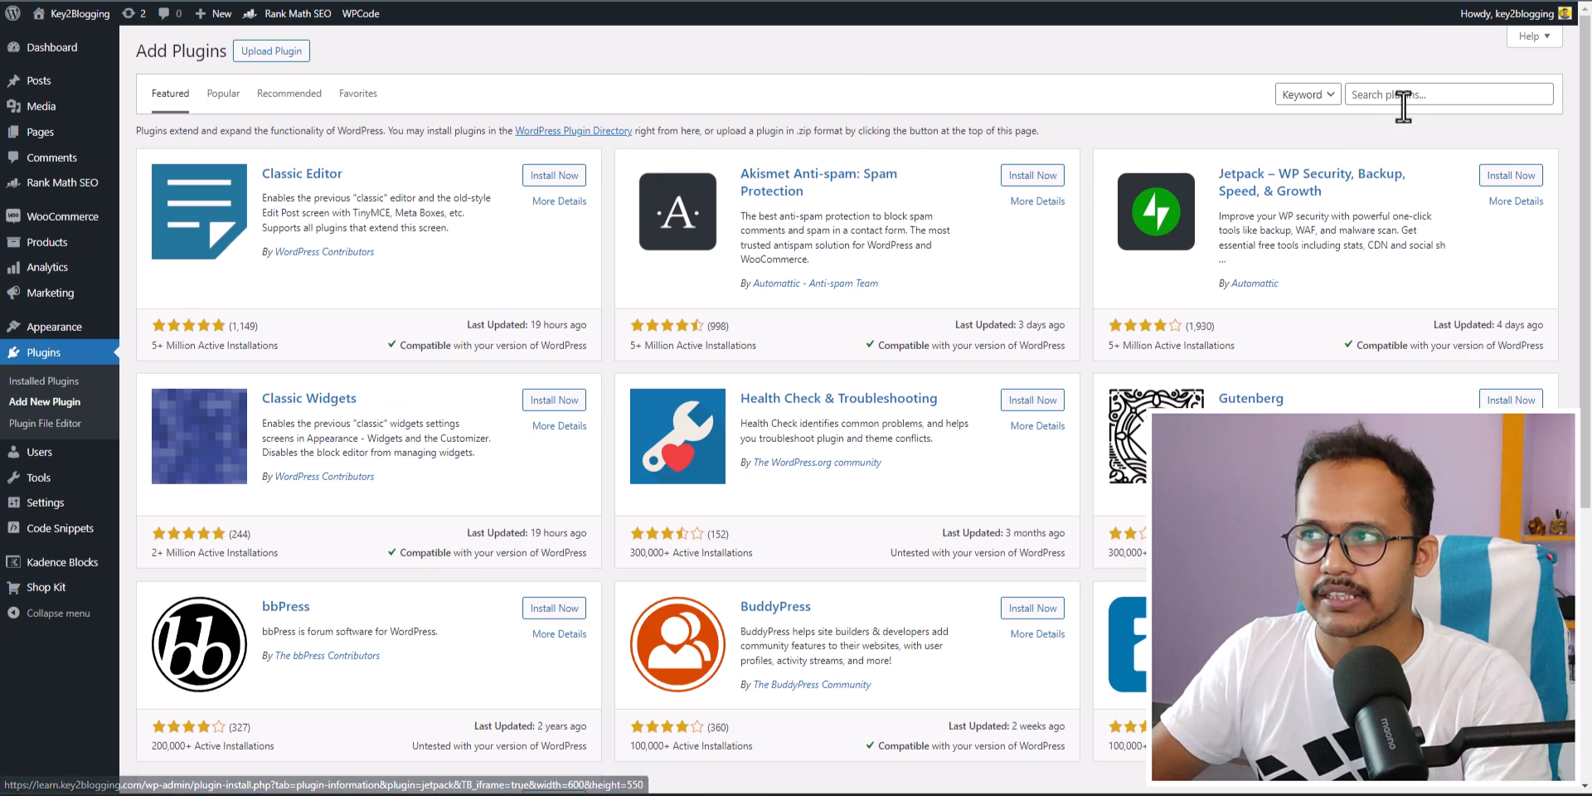
pyautogui.click(1406, 94)
pyautogui.write('kadence blocks')
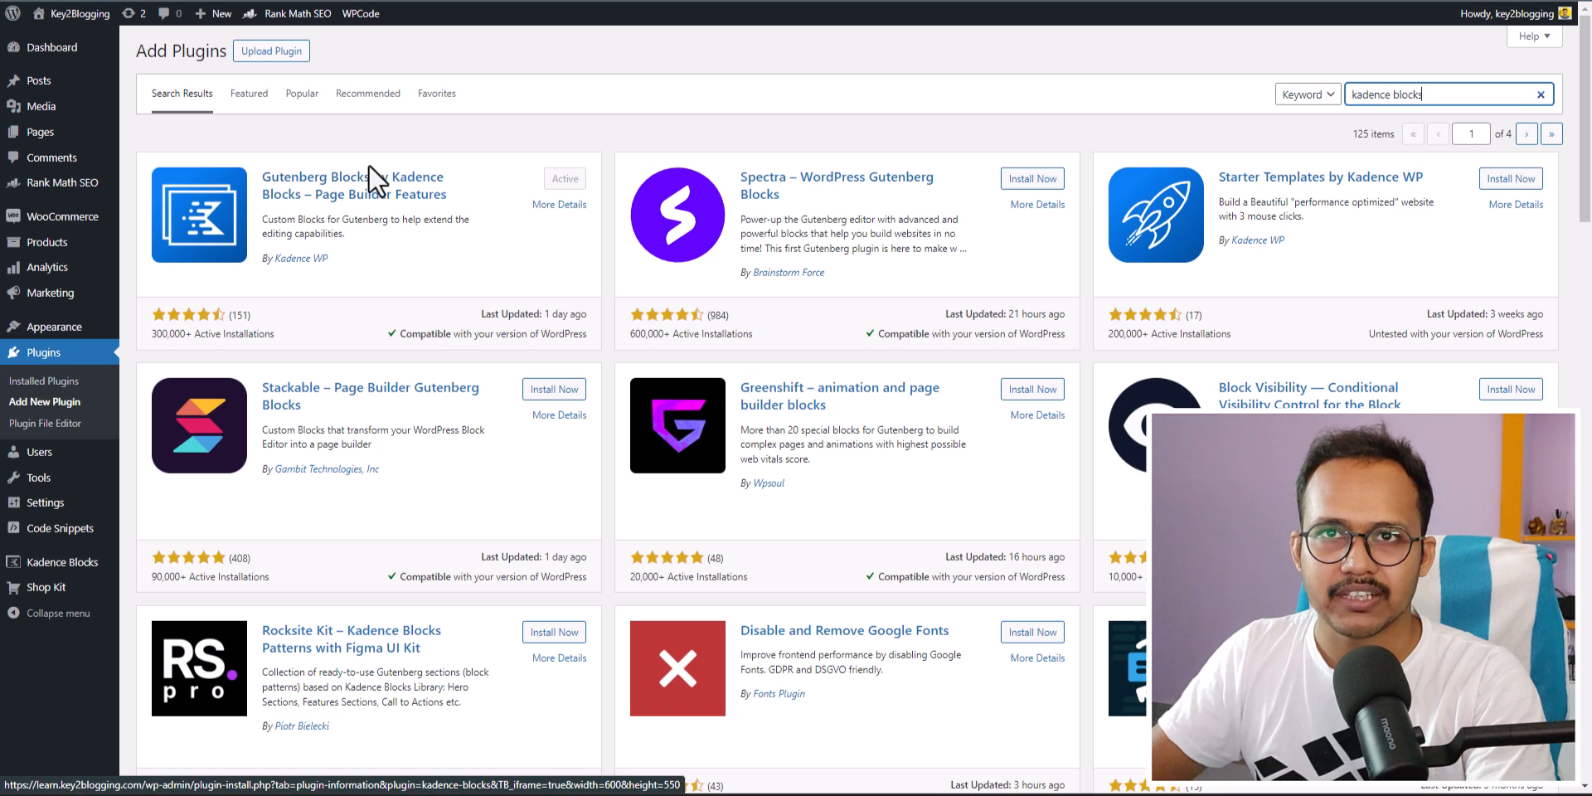
# - Create a new page in WordPress and title it "Homepage 2"
pyautogui.moveTo(37, 139)
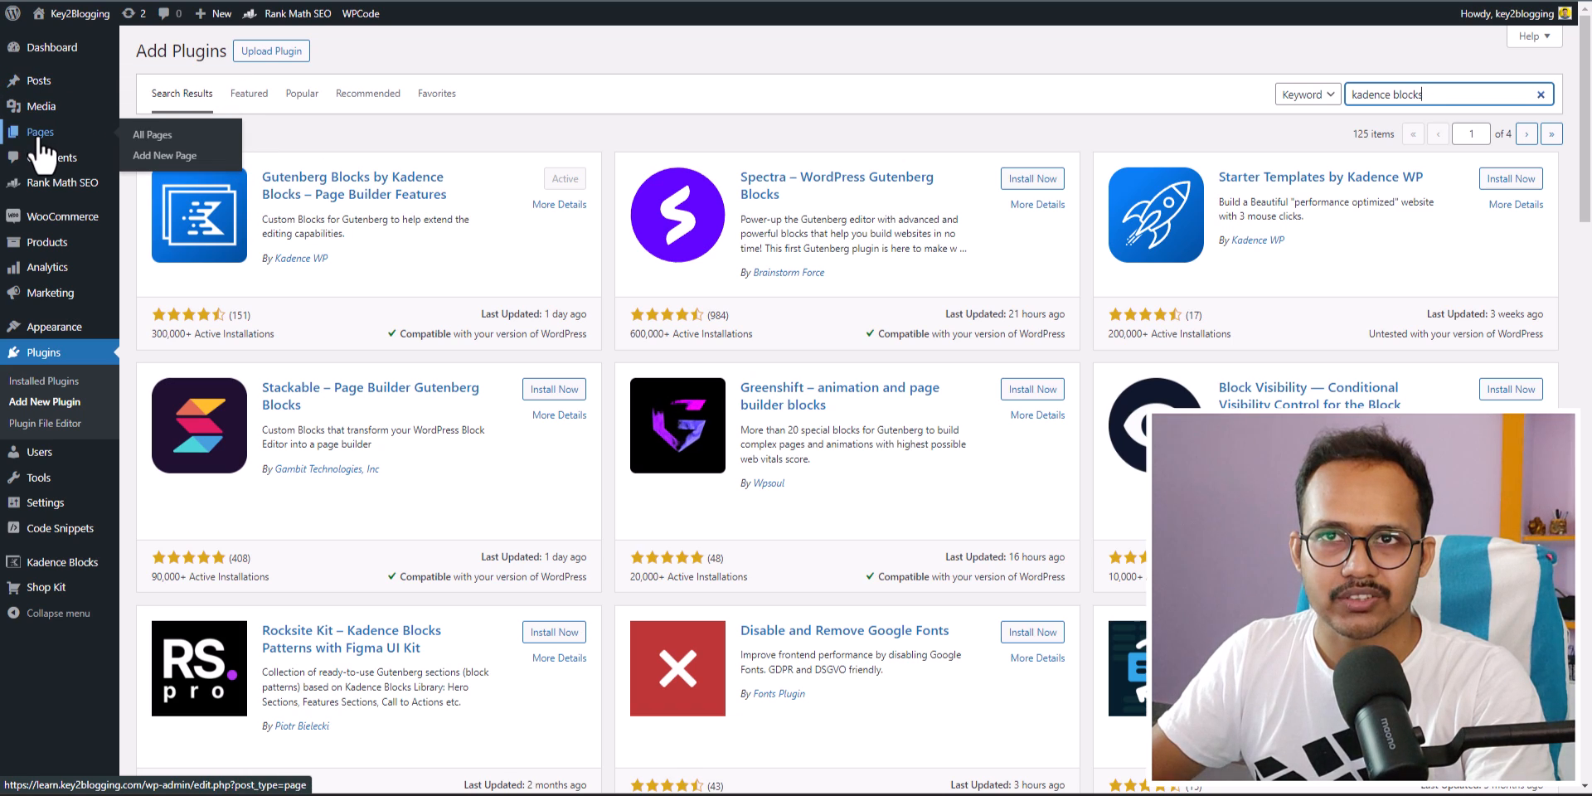
pyautogui.click(160, 162)
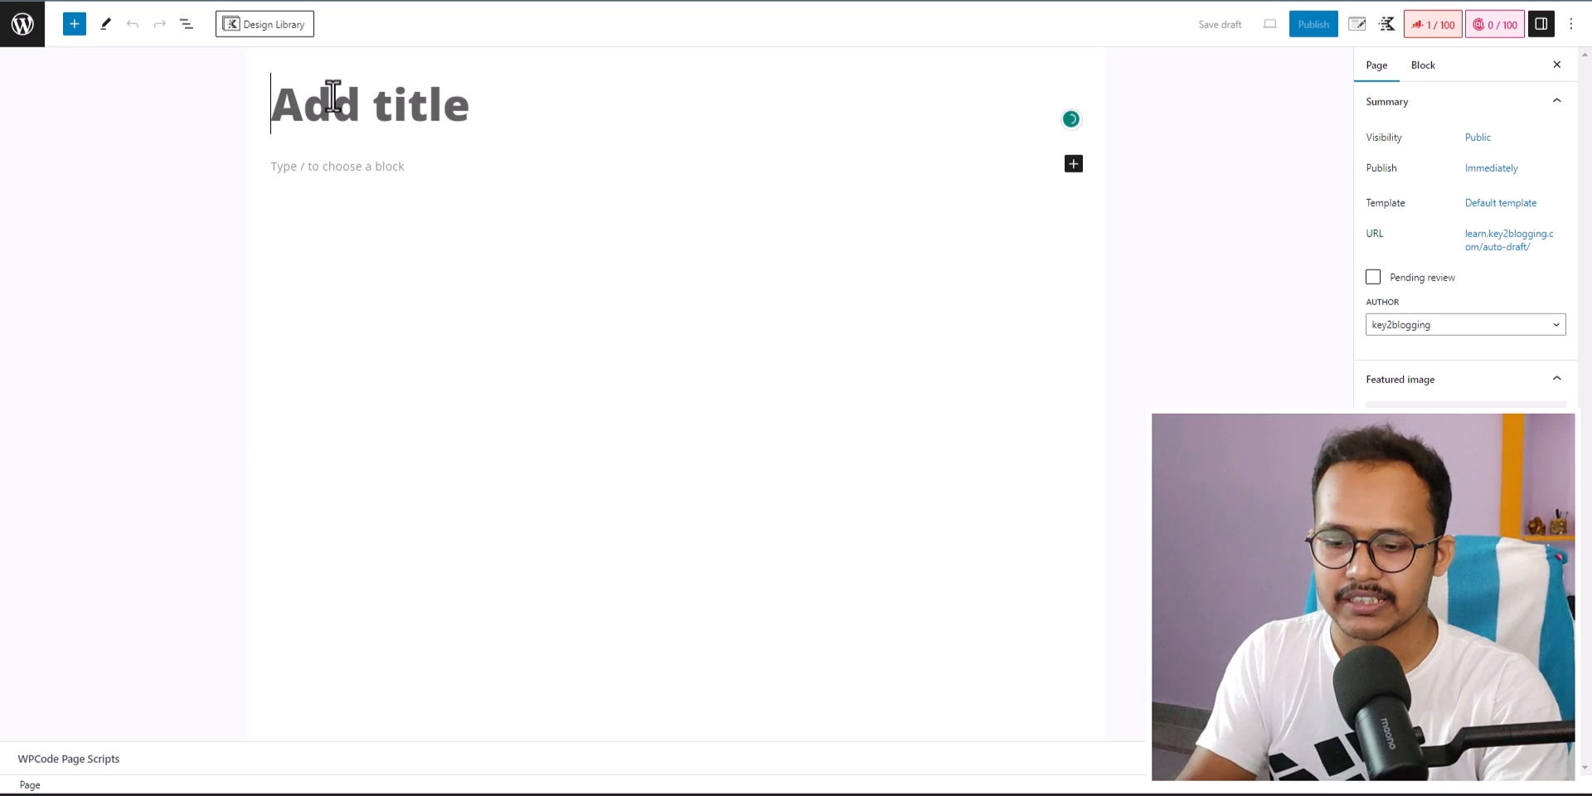
pyautogui.write('Home')
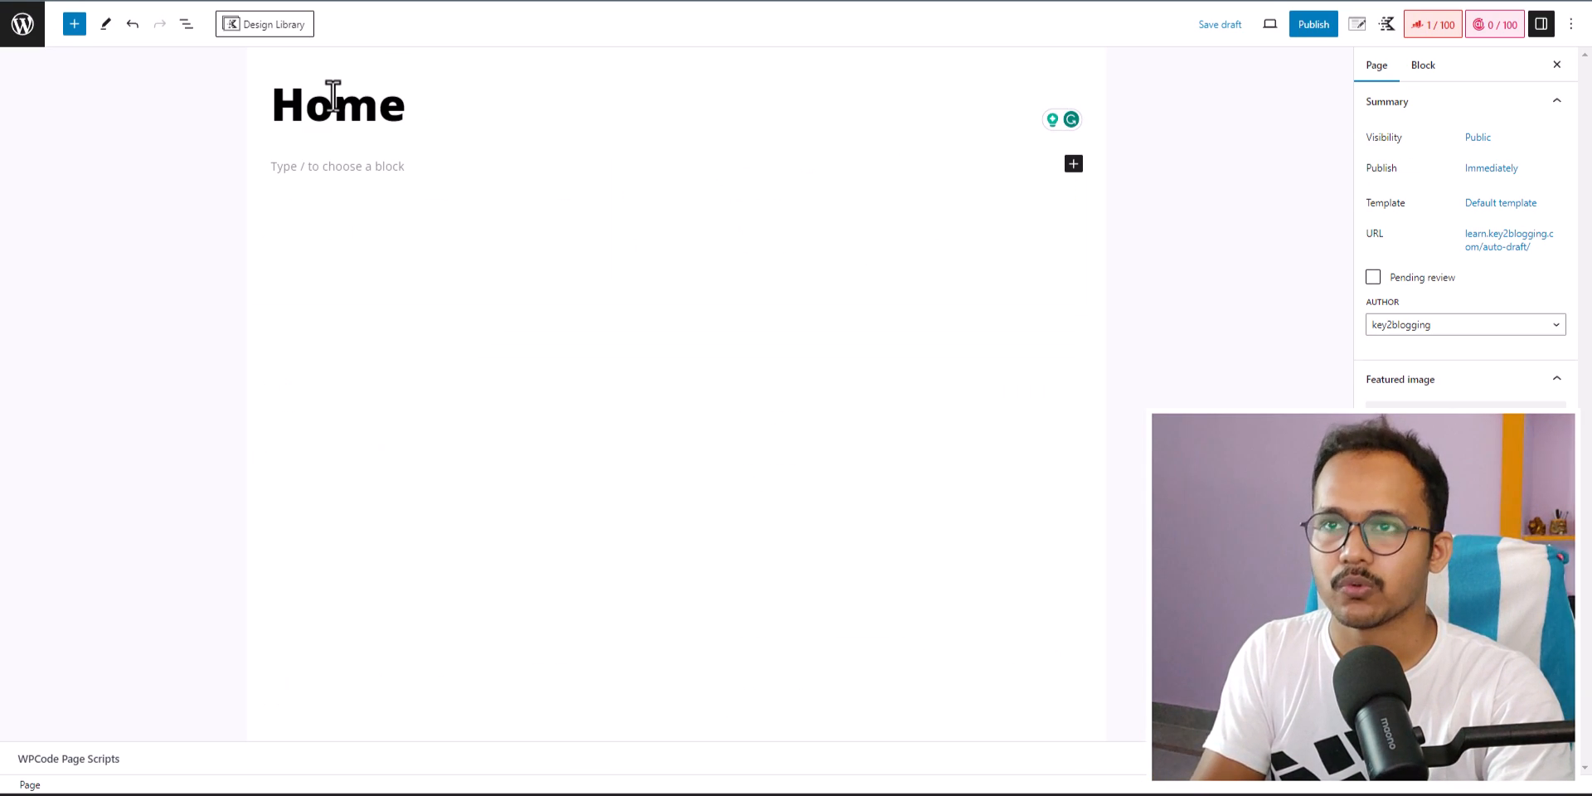
pyautogui.write('page 2')
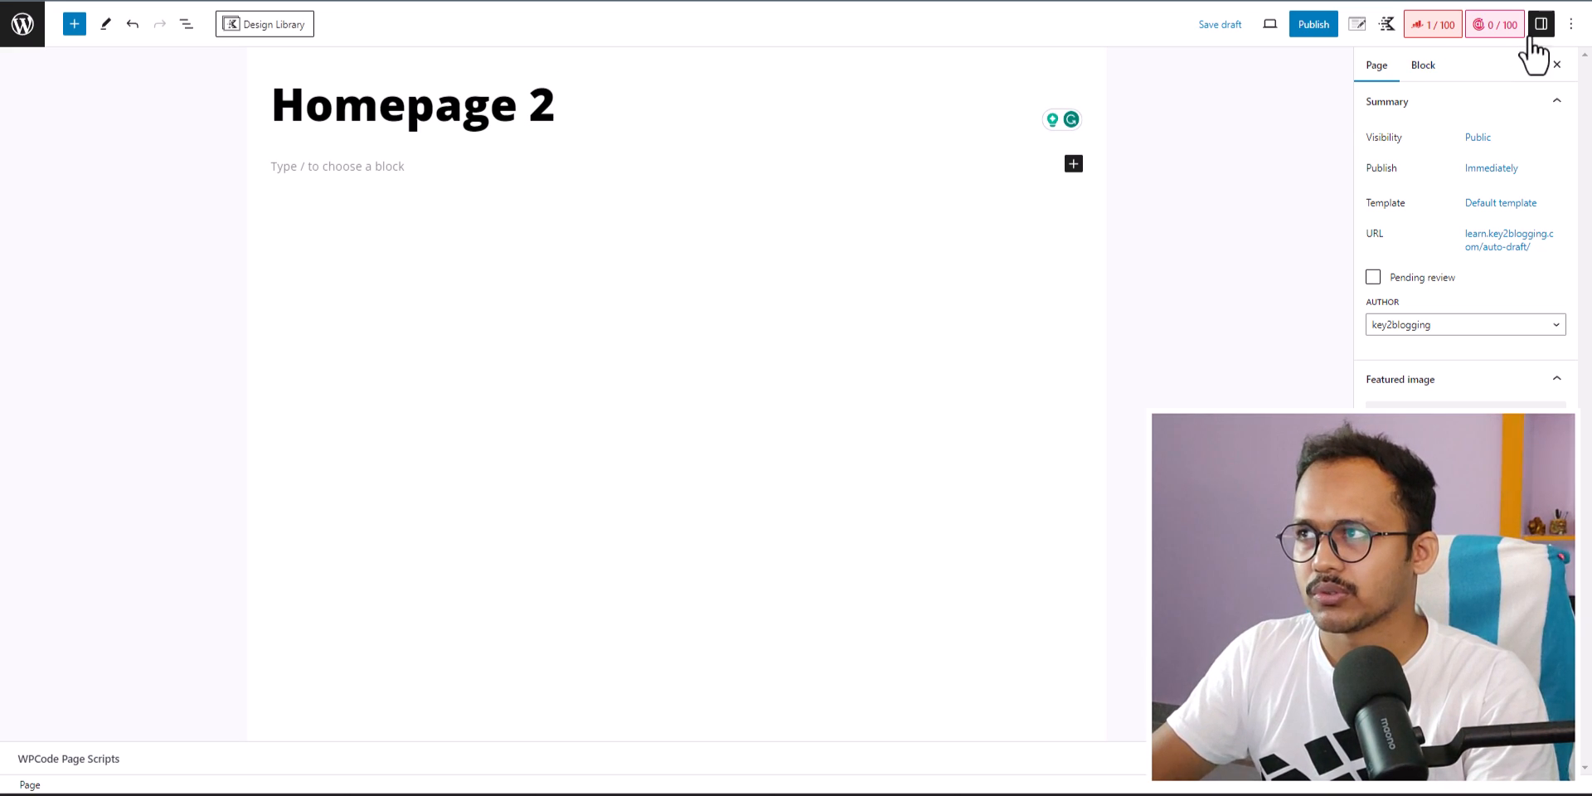
# - Try the Narrow, Left Sidebar and Right Sidebar page layouts in the page settings, and set the layout to Fullwidth
pyautogui.click(1387, 24)
pyautogui.click(1356, 25)
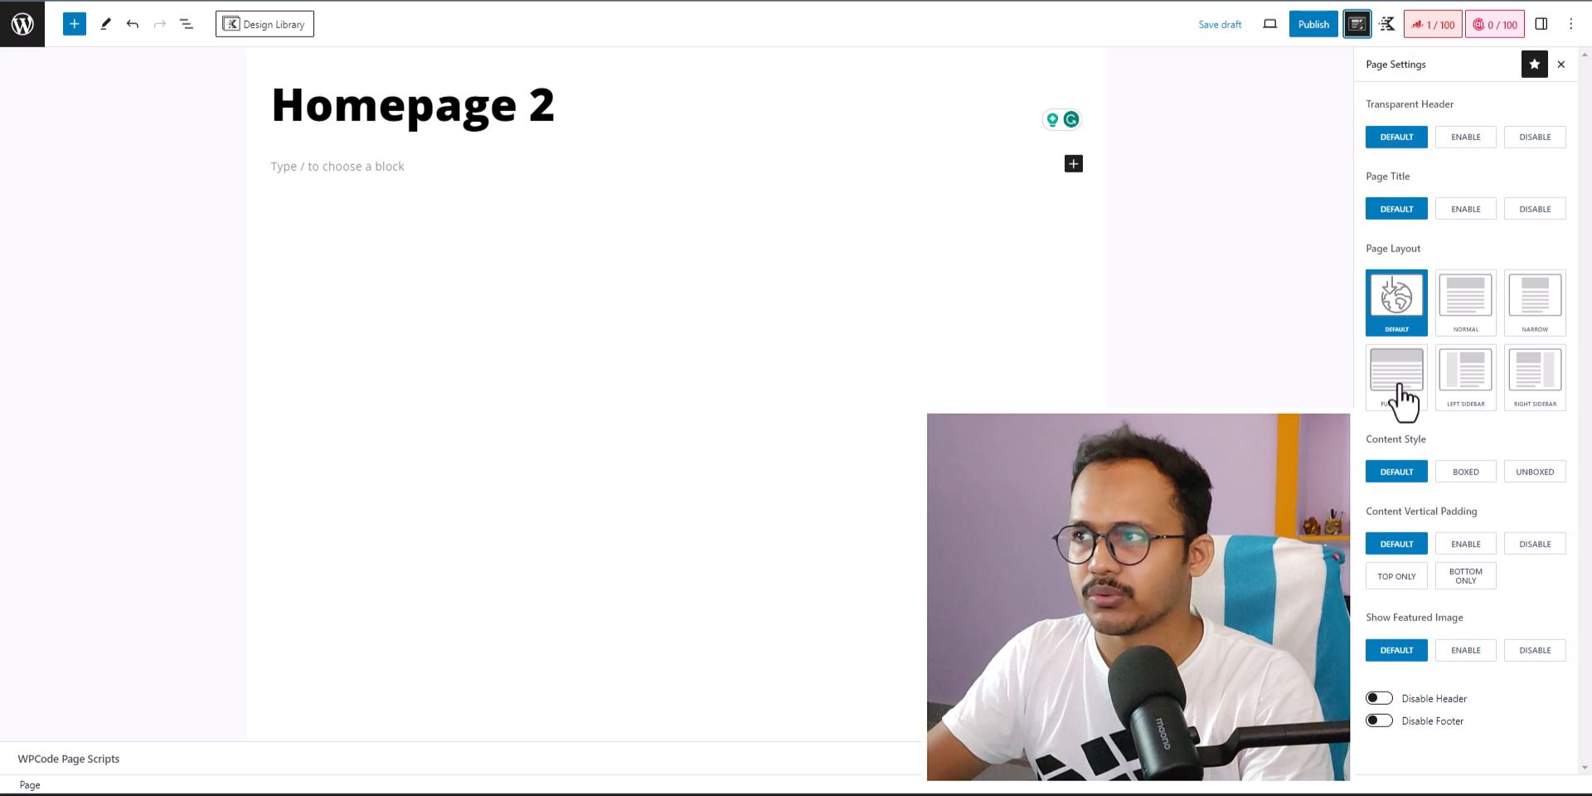
pyautogui.click(1467, 324)
pyautogui.click(1534, 325)
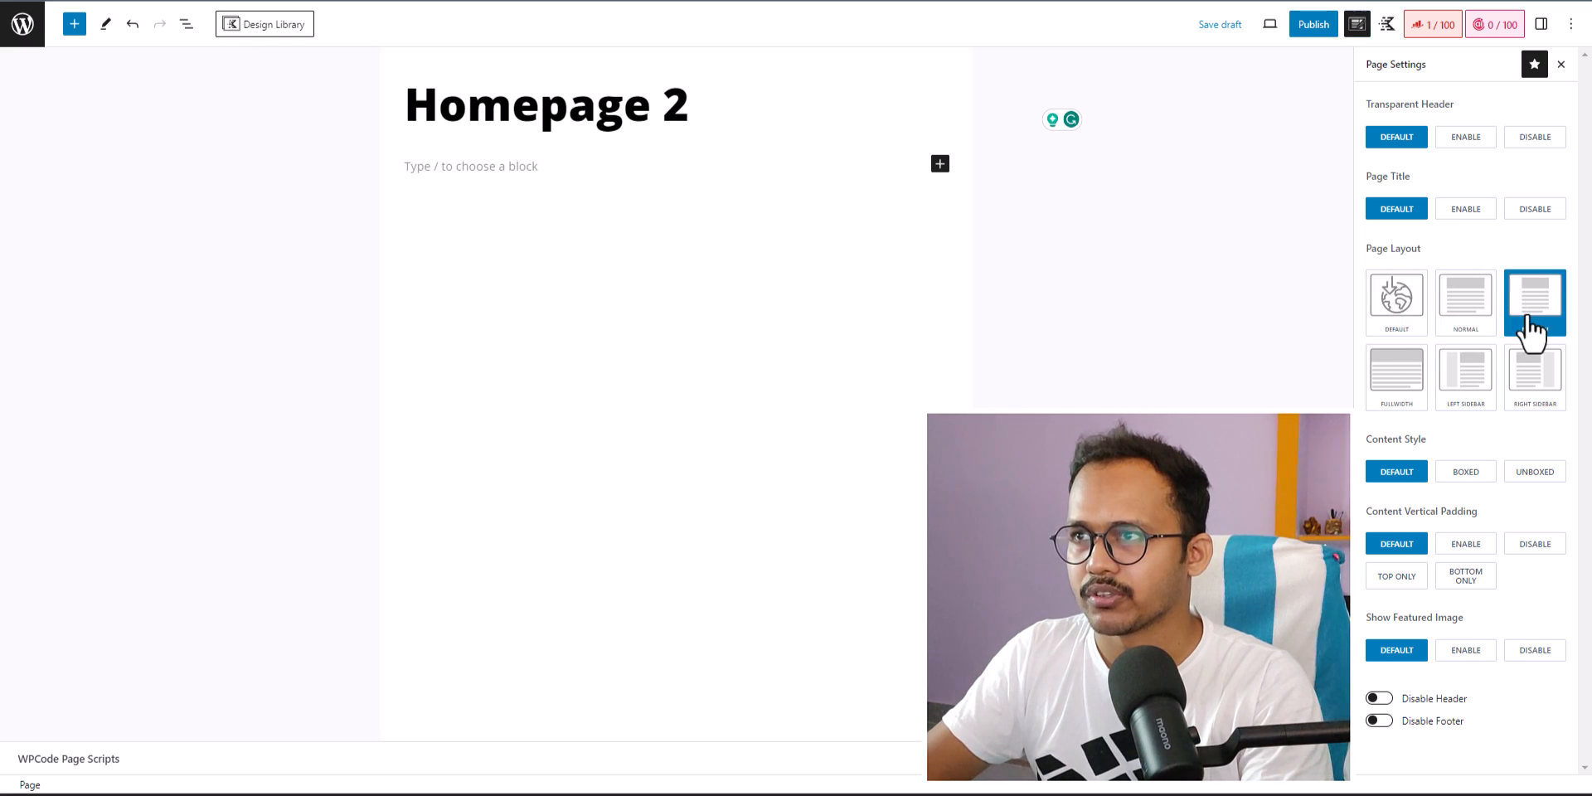
pyautogui.click(1480, 386)
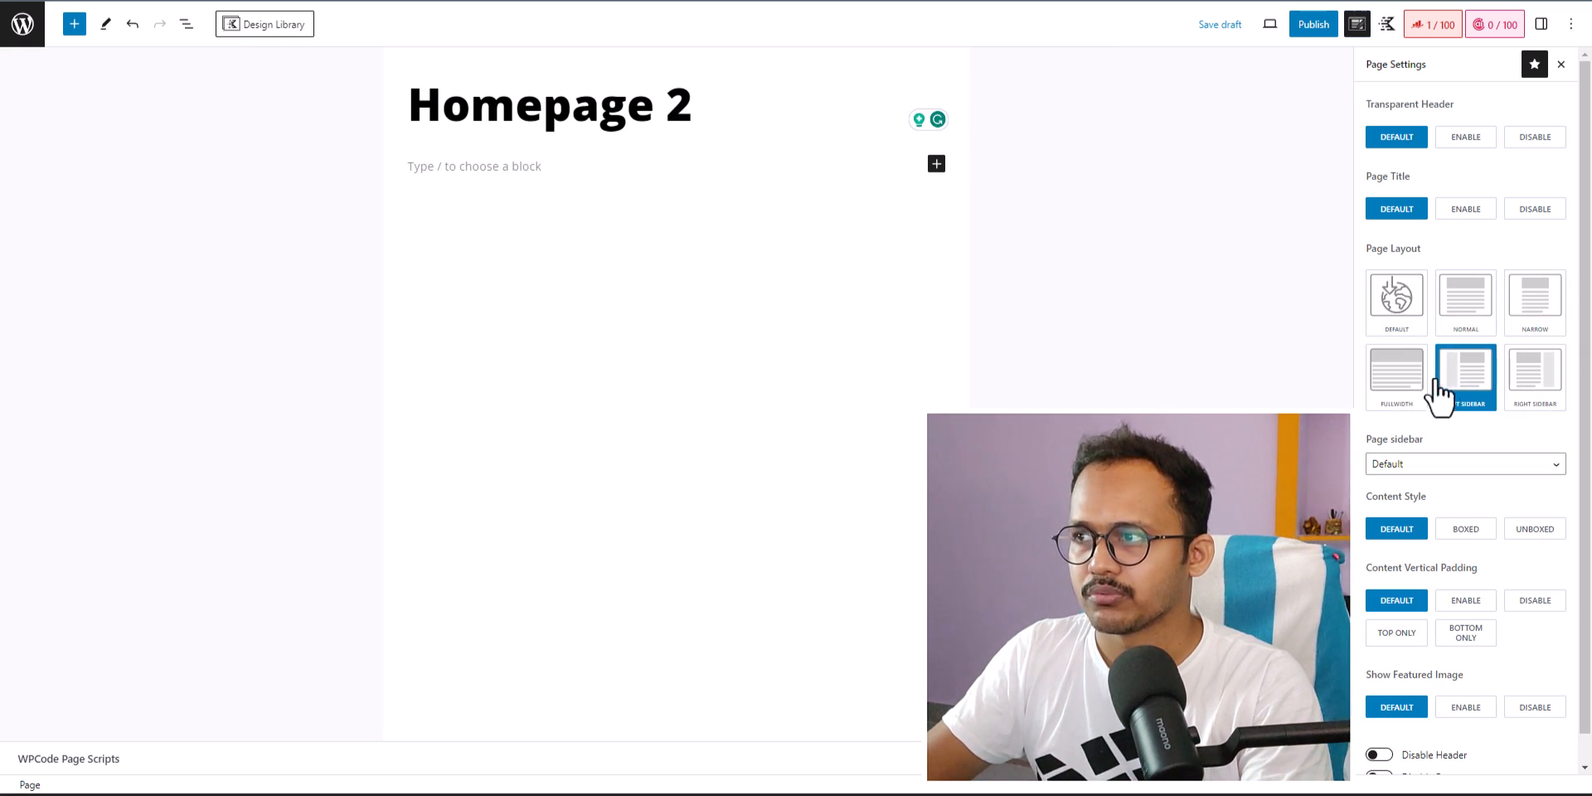
pyautogui.click(1536, 390)
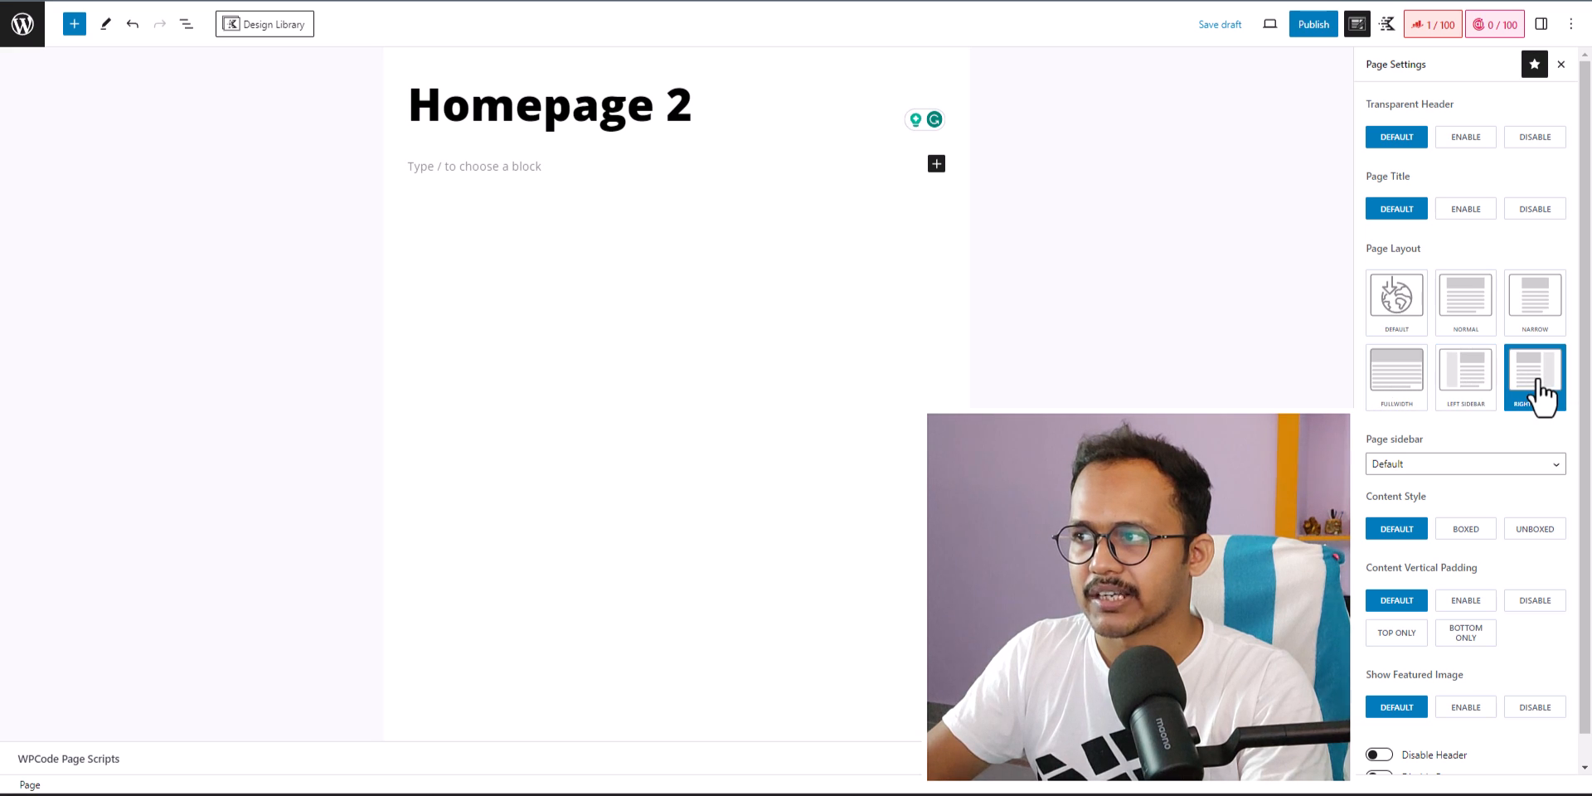
pyautogui.click(1476, 399)
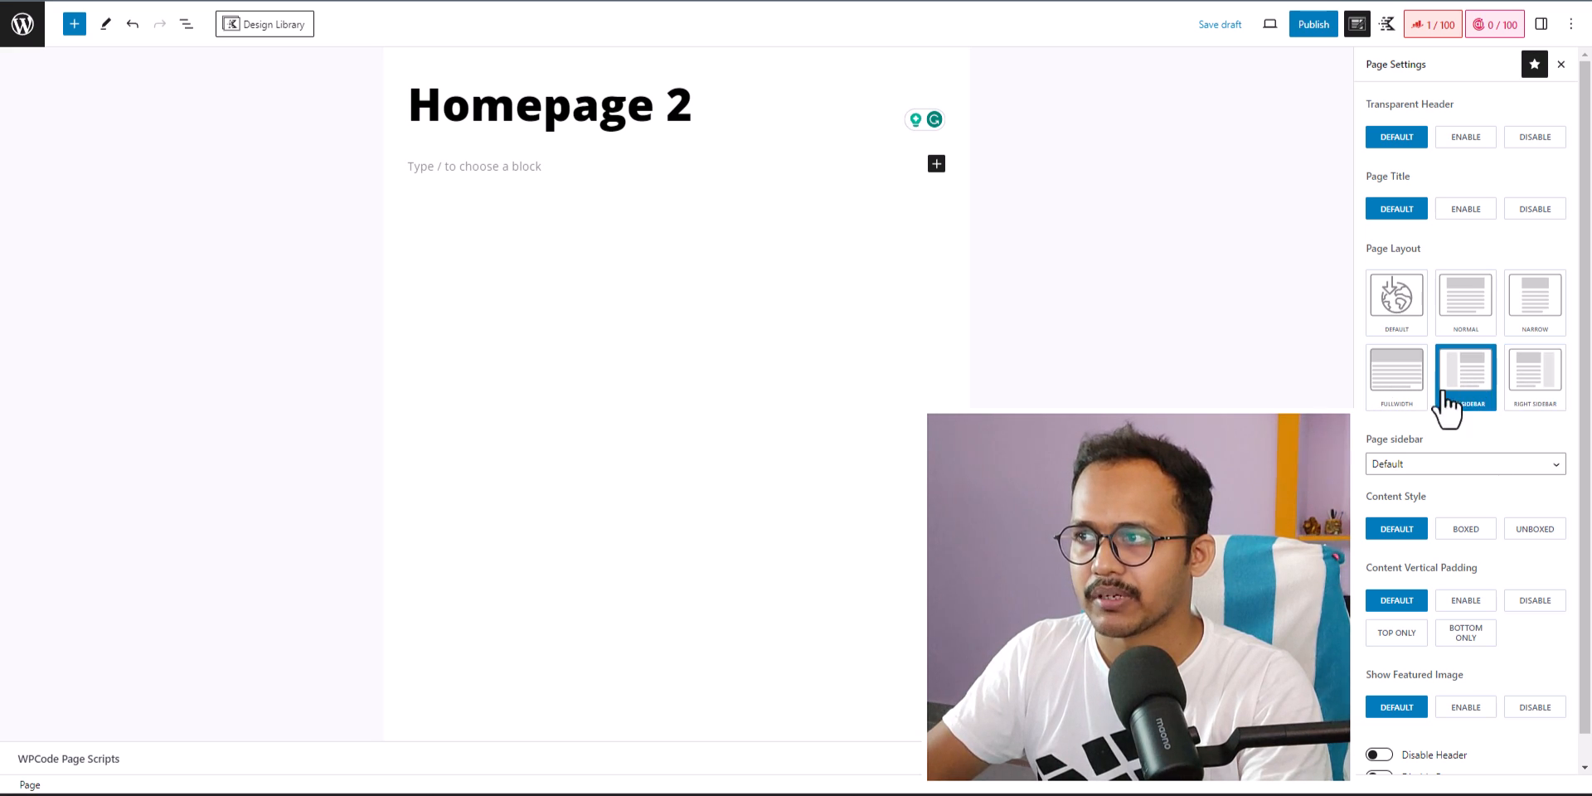
pyautogui.click(1396, 389)
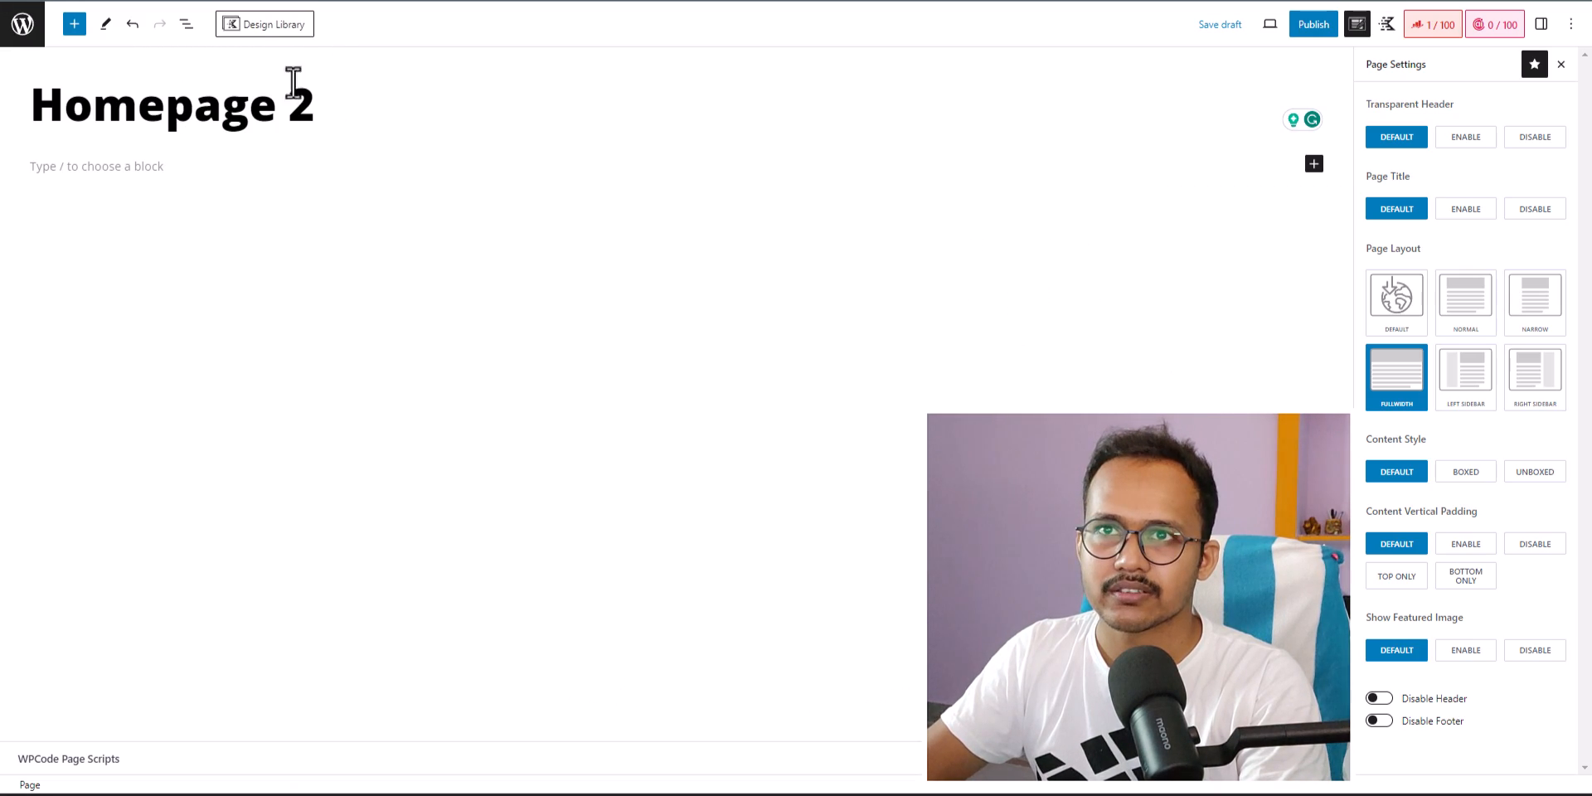
# - Disable the page title and the content vertical padding for the page
pyautogui.doubleClick(296, 106)
pyautogui.moveTo(296, 106); pyautogui.dragTo(35, 105)
pyautogui.click(35, 104)
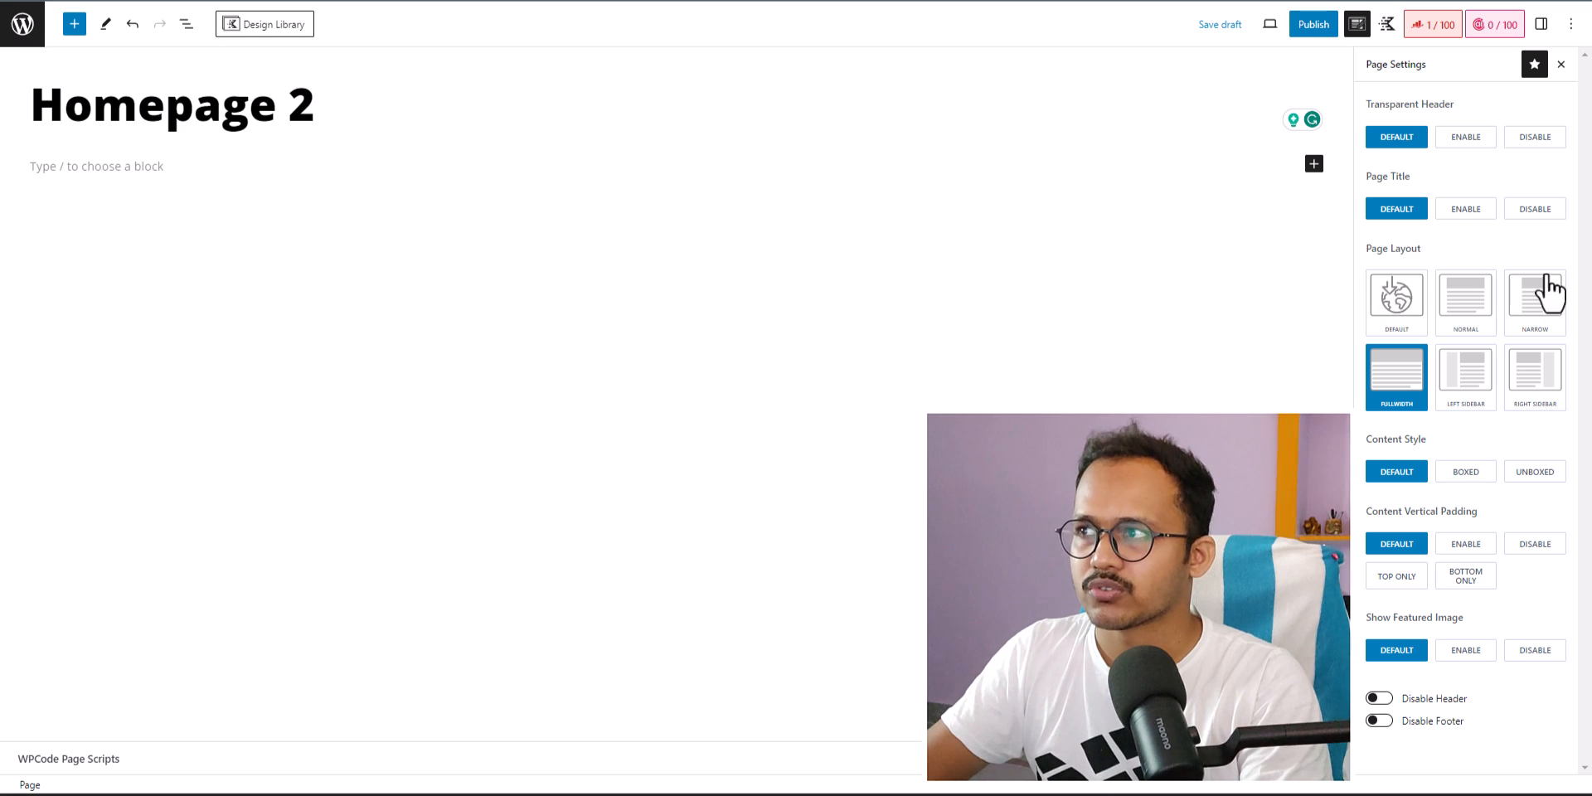
pyautogui.click(1534, 211)
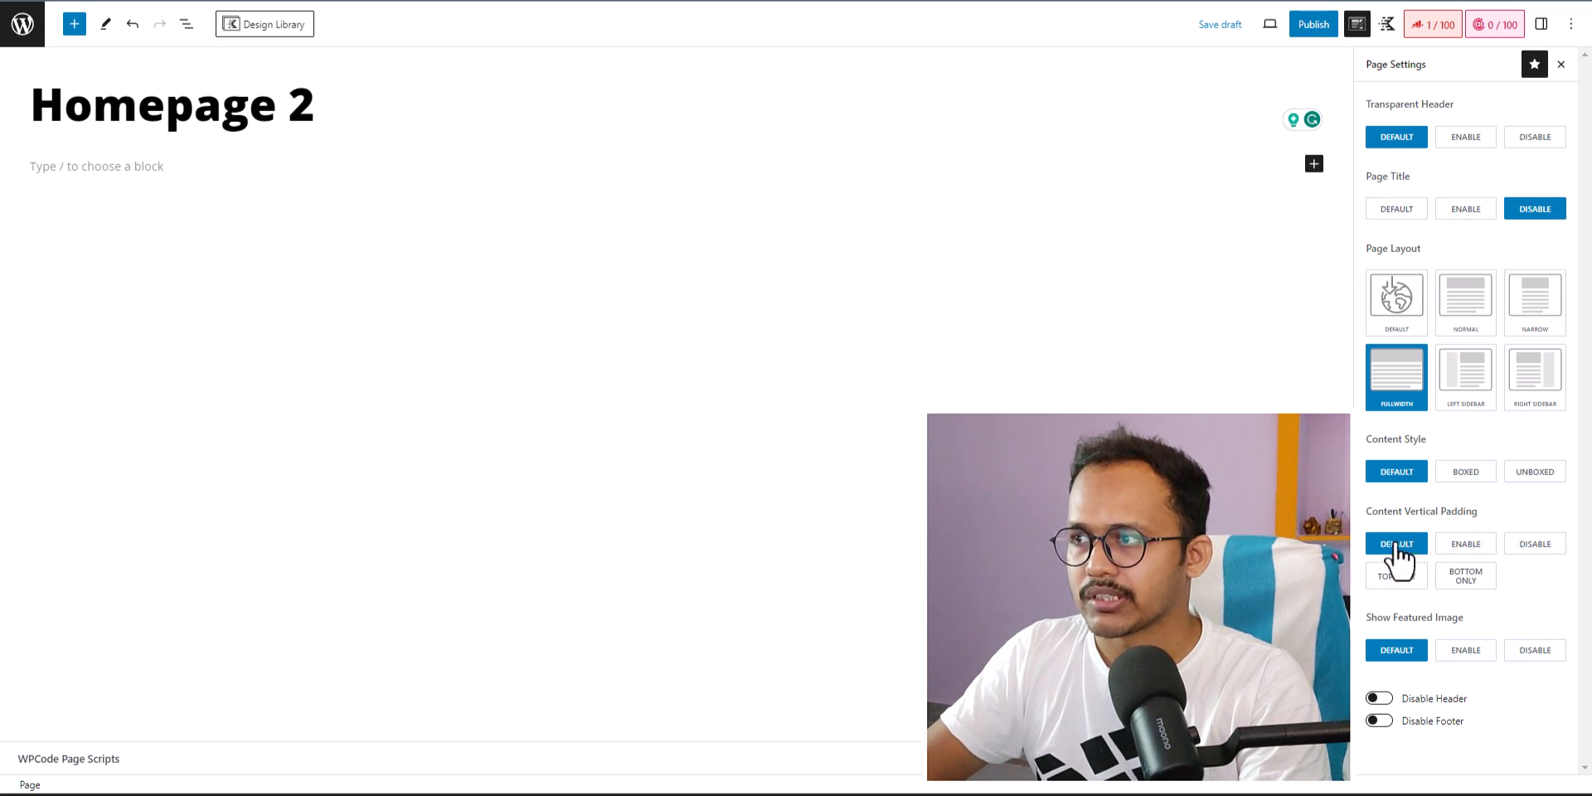
pyautogui.click(1537, 547)
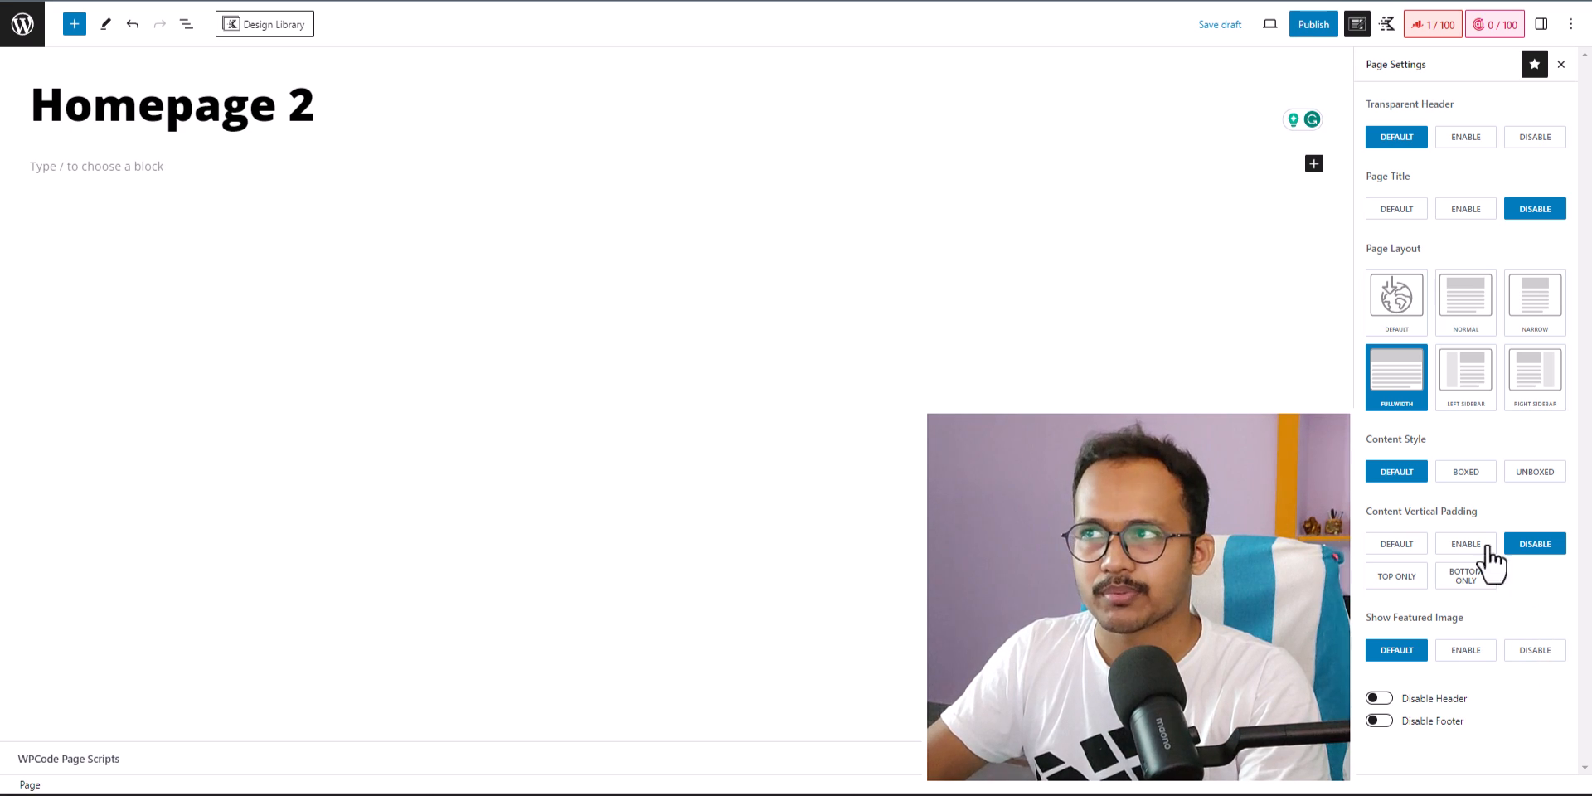
# - Save the page as a draft and open its preview
pyautogui.click(1225, 26)
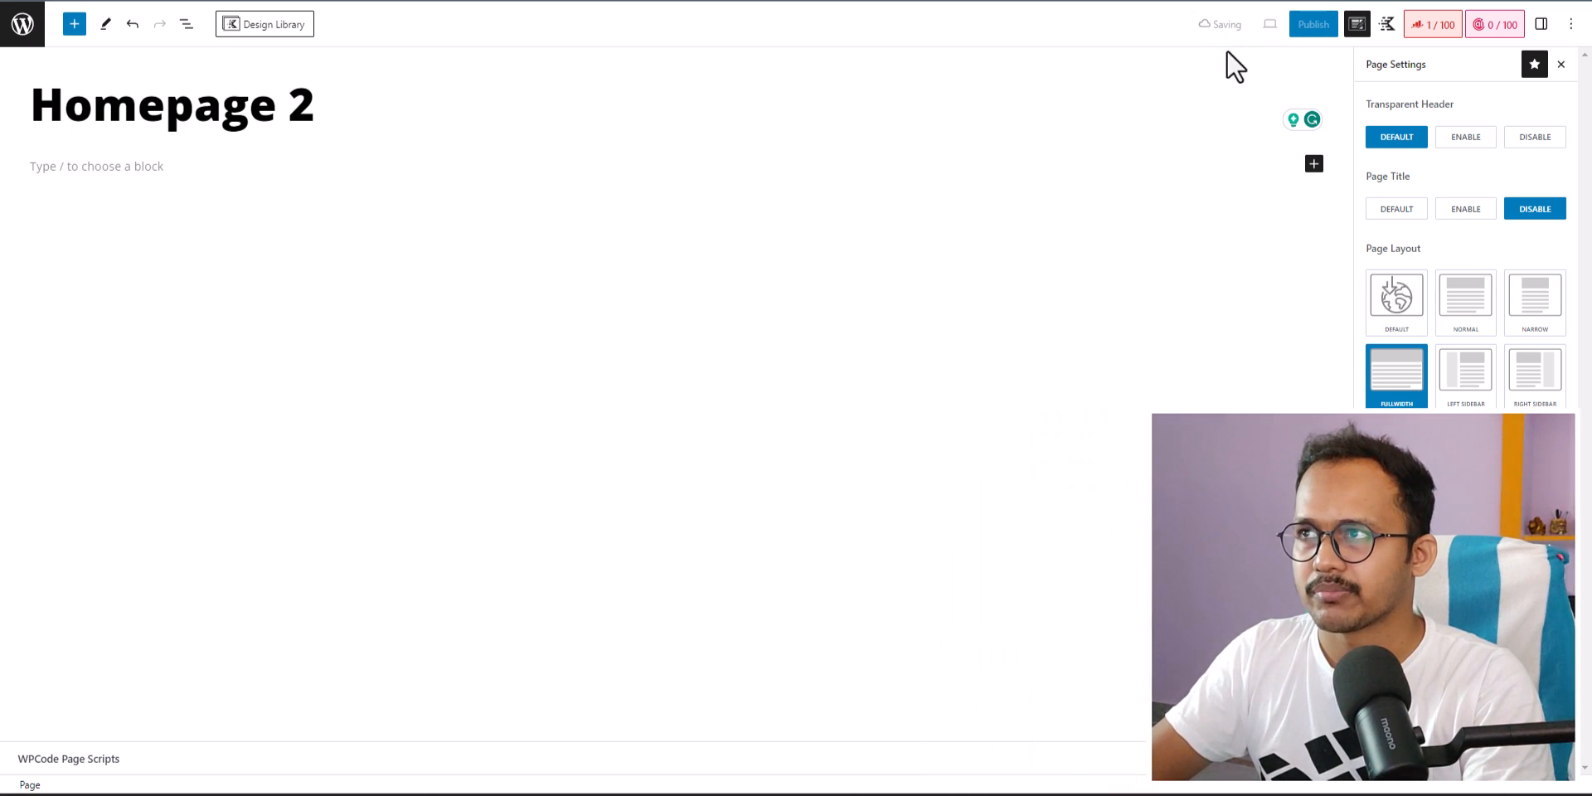
pyautogui.click(1268, 25)
pyautogui.click(1169, 160)
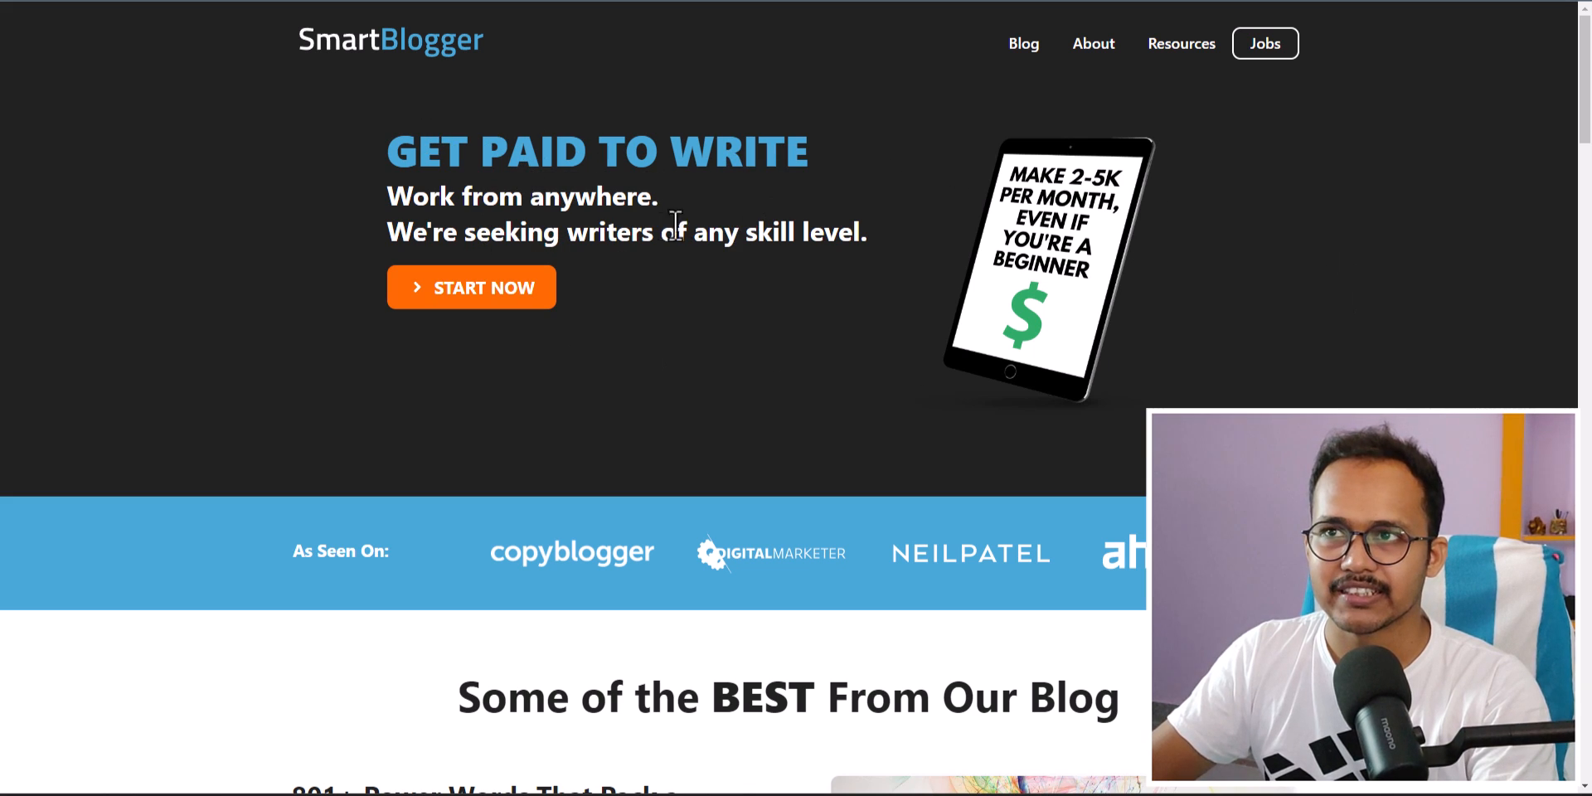
# - Insert a Row Layout block with the two-column left-heavy layout and make its left column slightly narrower
pyautogui.moveTo(1058, 247); pyautogui.dragTo(1116, 204)
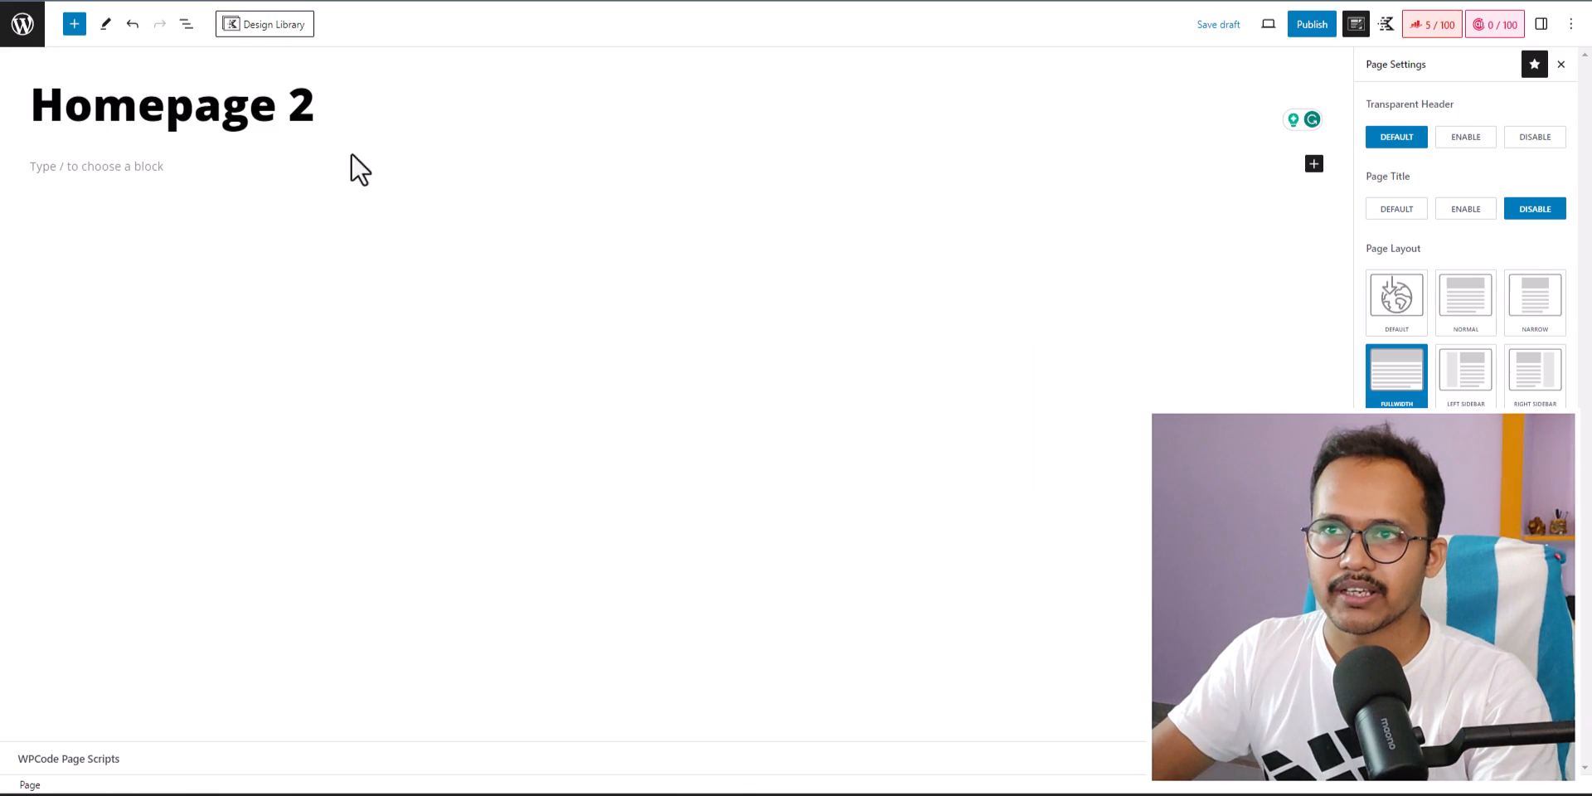
pyautogui.click(1313, 164)
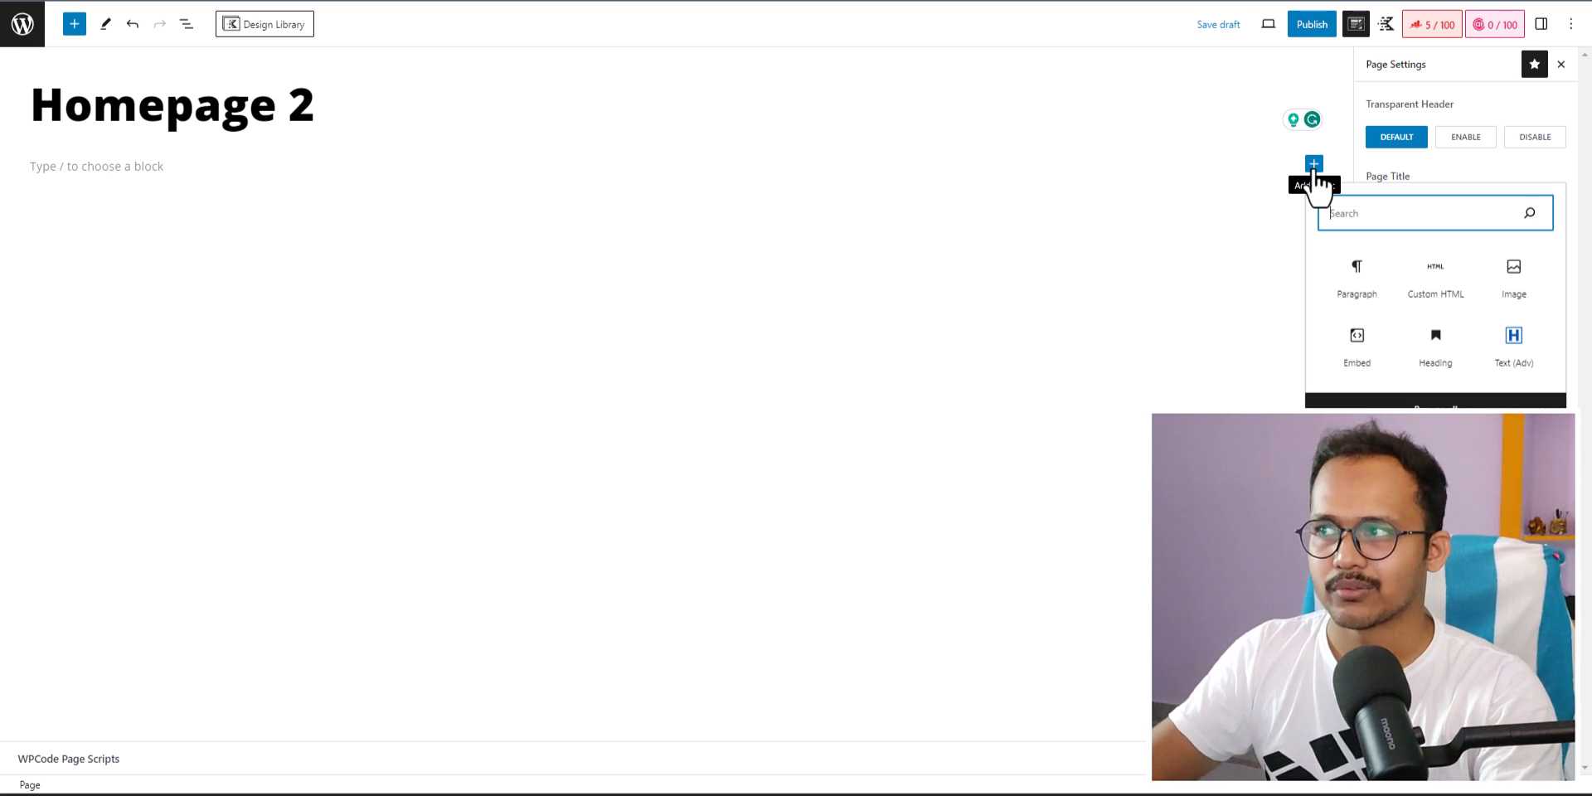
pyautogui.write('row')
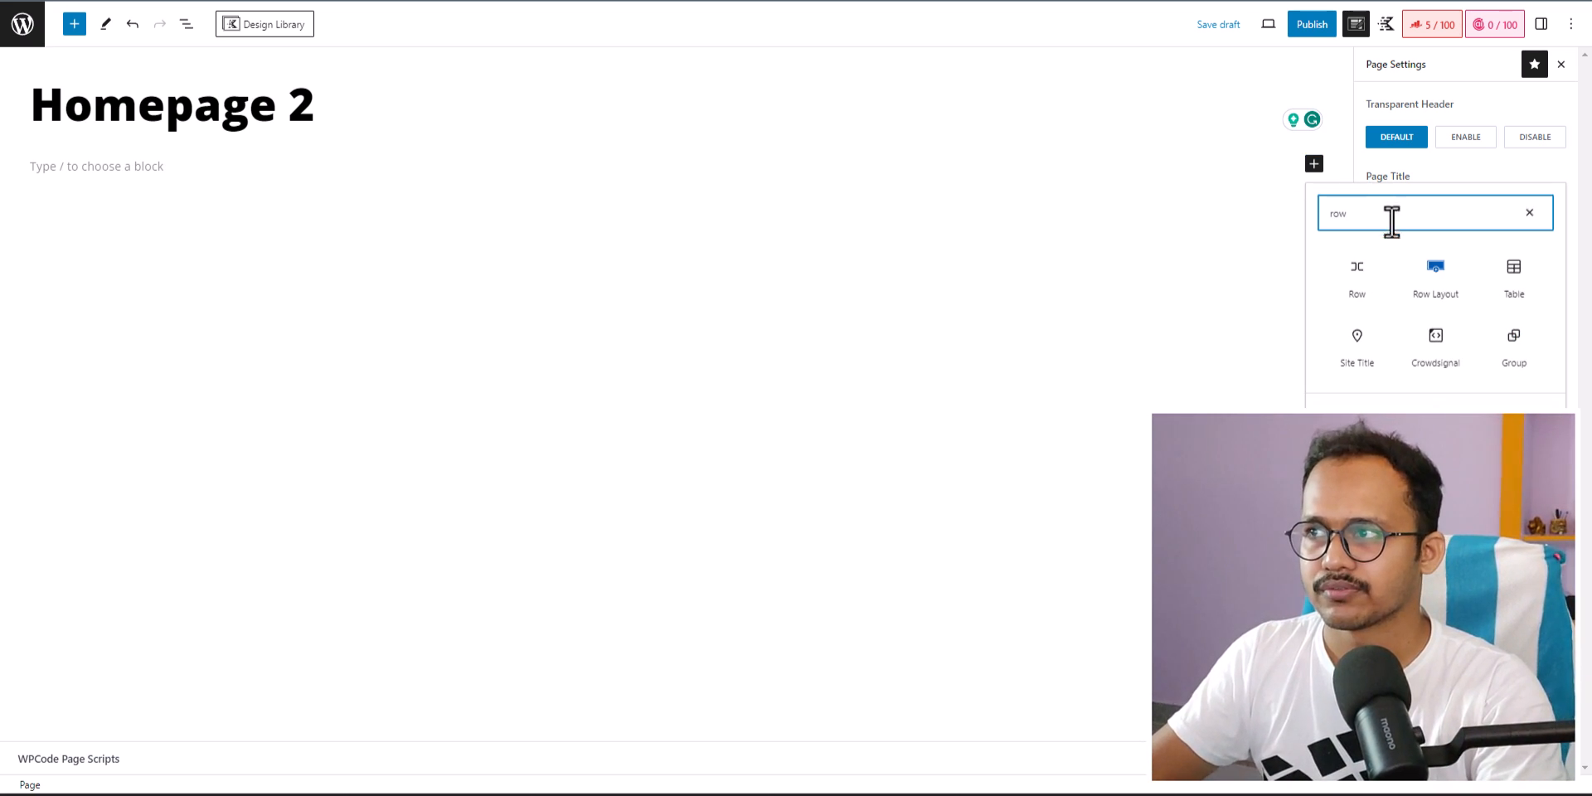
pyautogui.click(1427, 279)
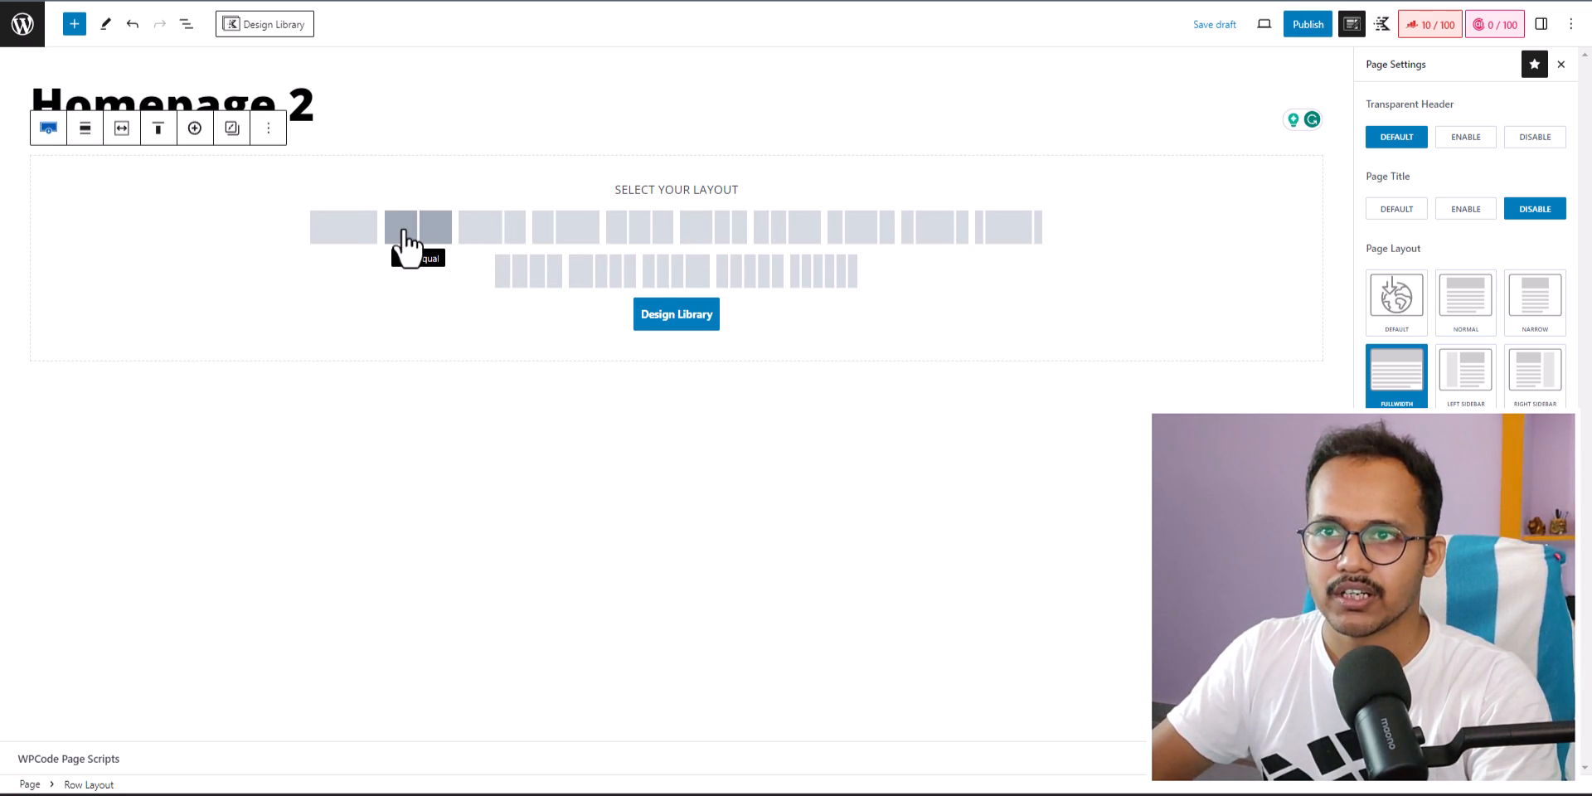
pyautogui.click(493, 236)
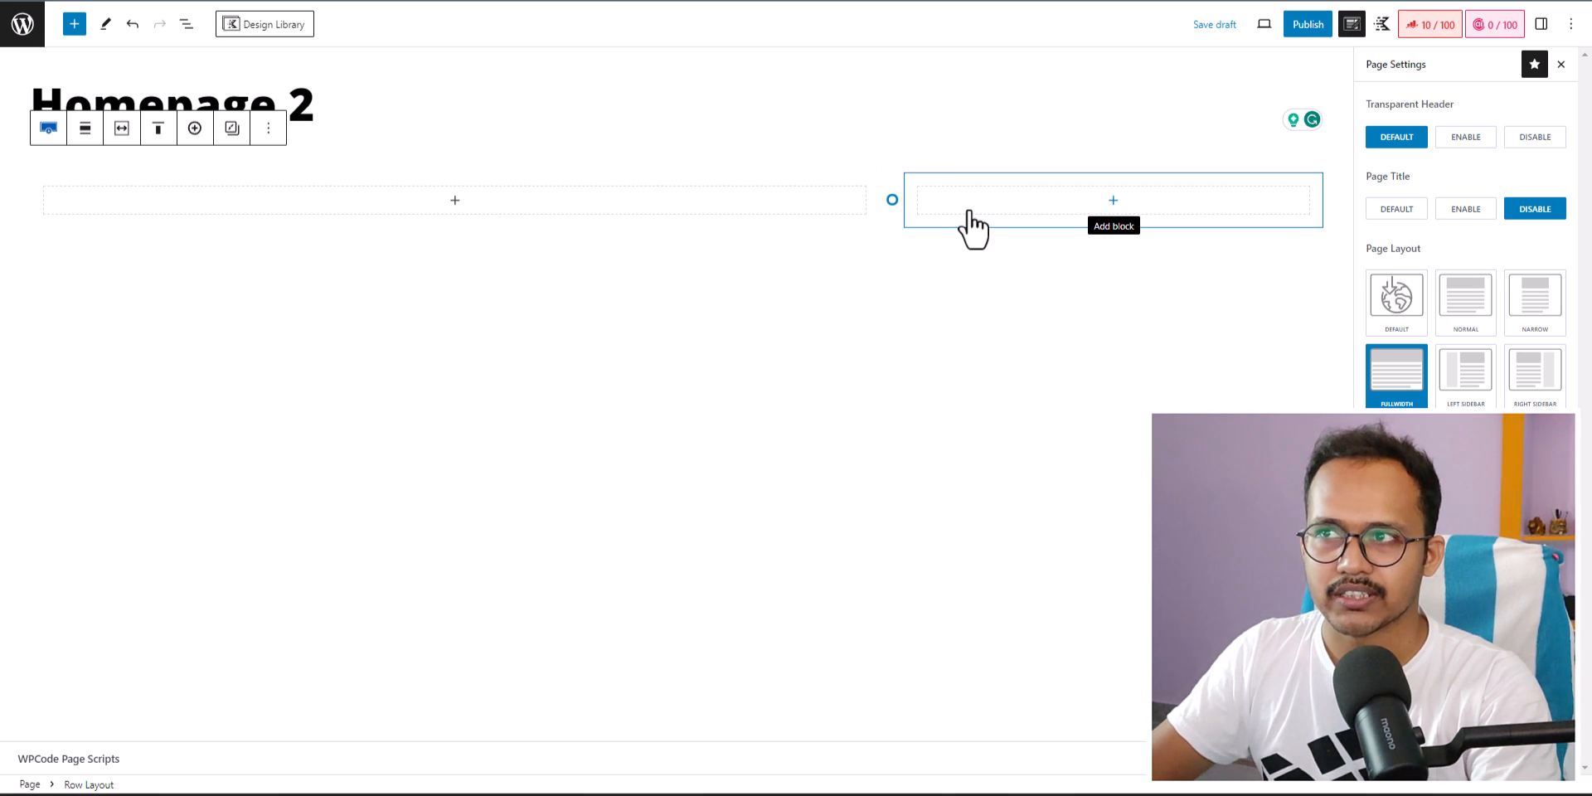
pyautogui.moveTo(892, 201); pyautogui.dragTo(834, 208)
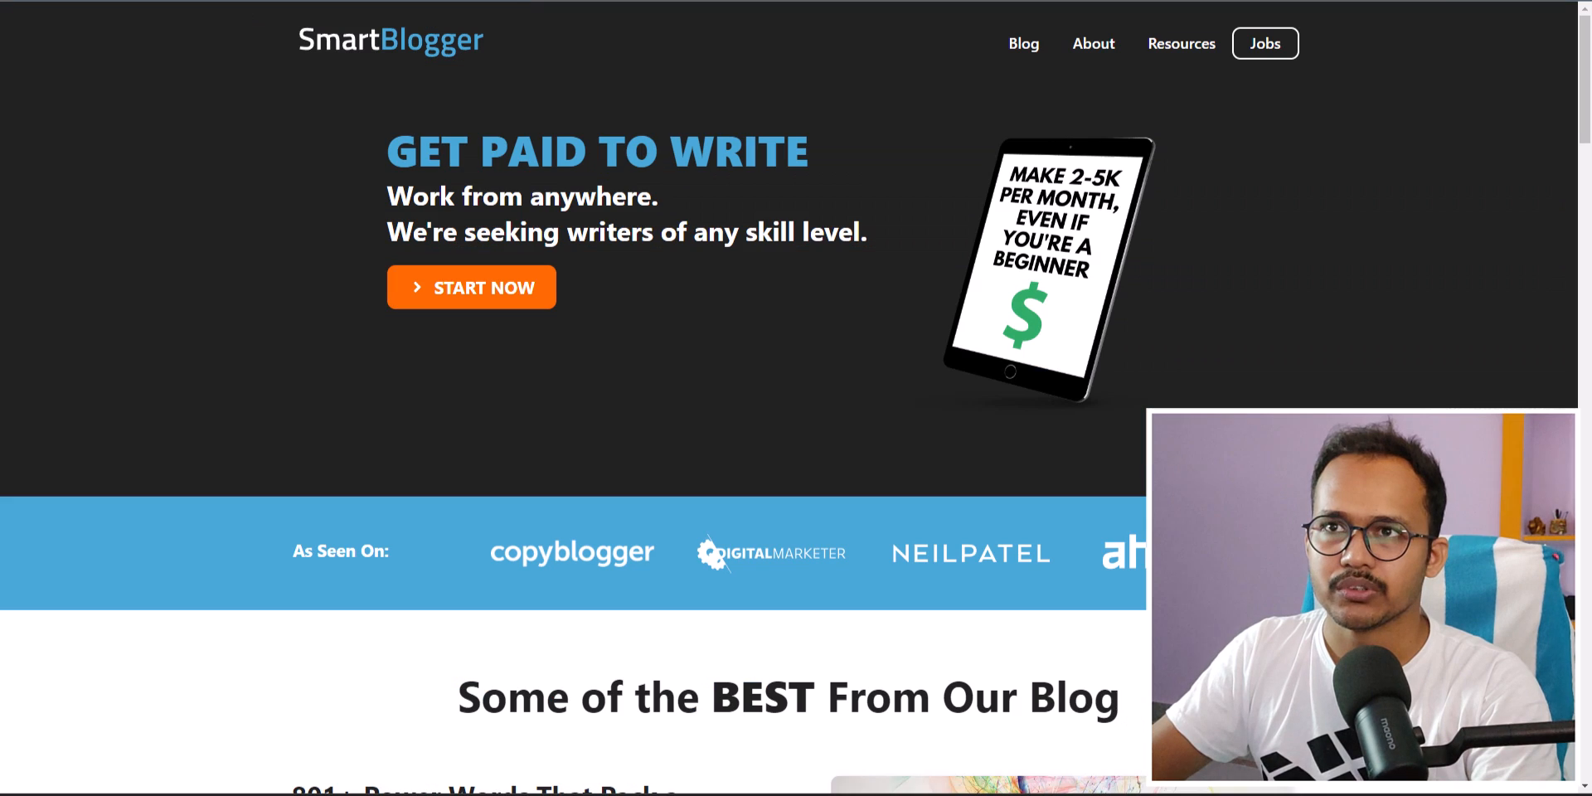
# - Add a Text (Adv) block to the row's left column with the heading "GET PAID TO WRITE" copied from the SmartBlogger page
pyautogui.moveTo(396, 151); pyautogui.dragTo(845, 171)
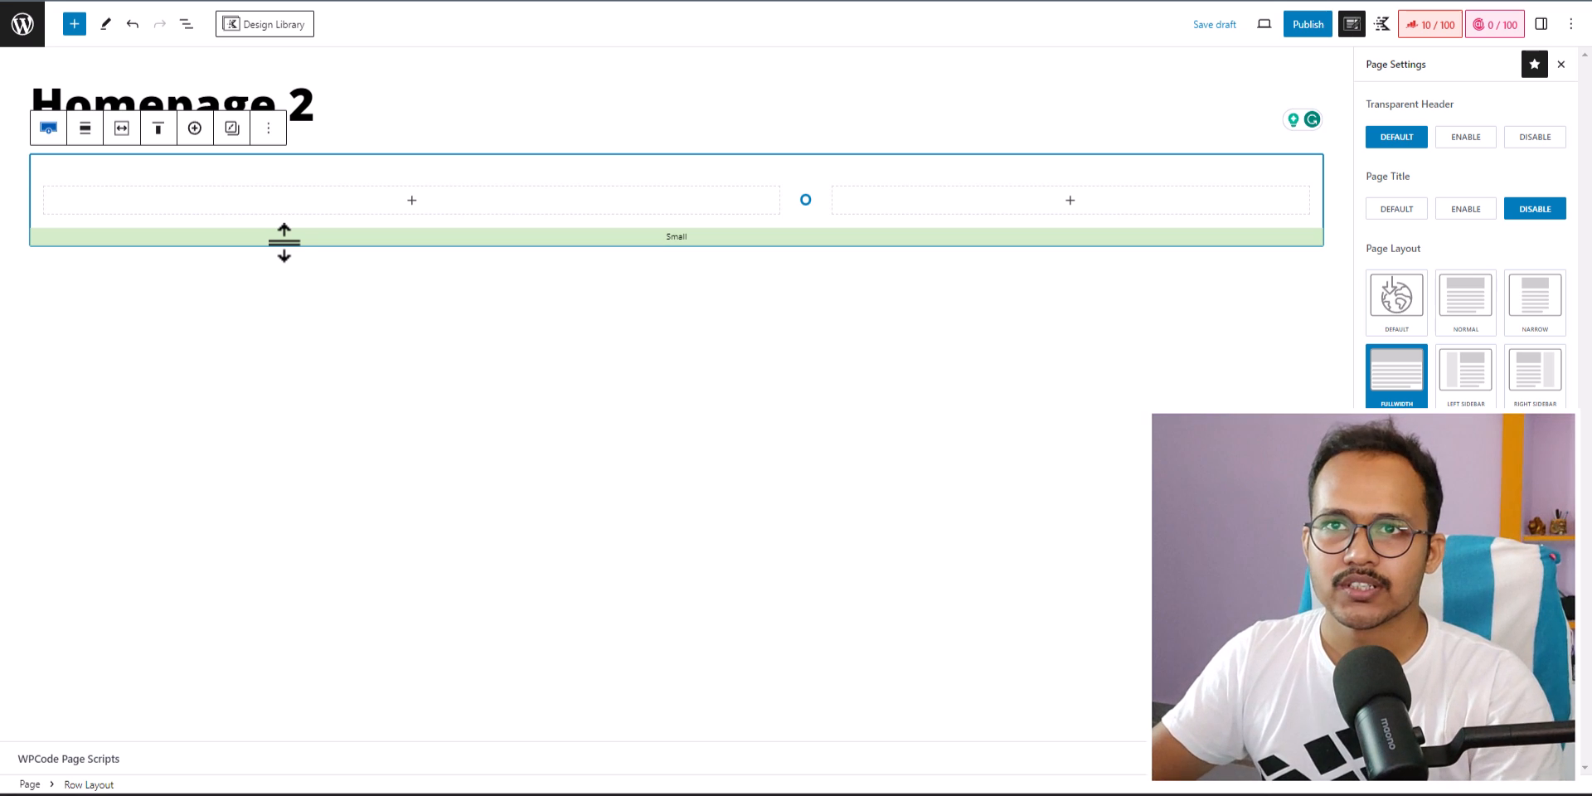
pyautogui.click(412, 199)
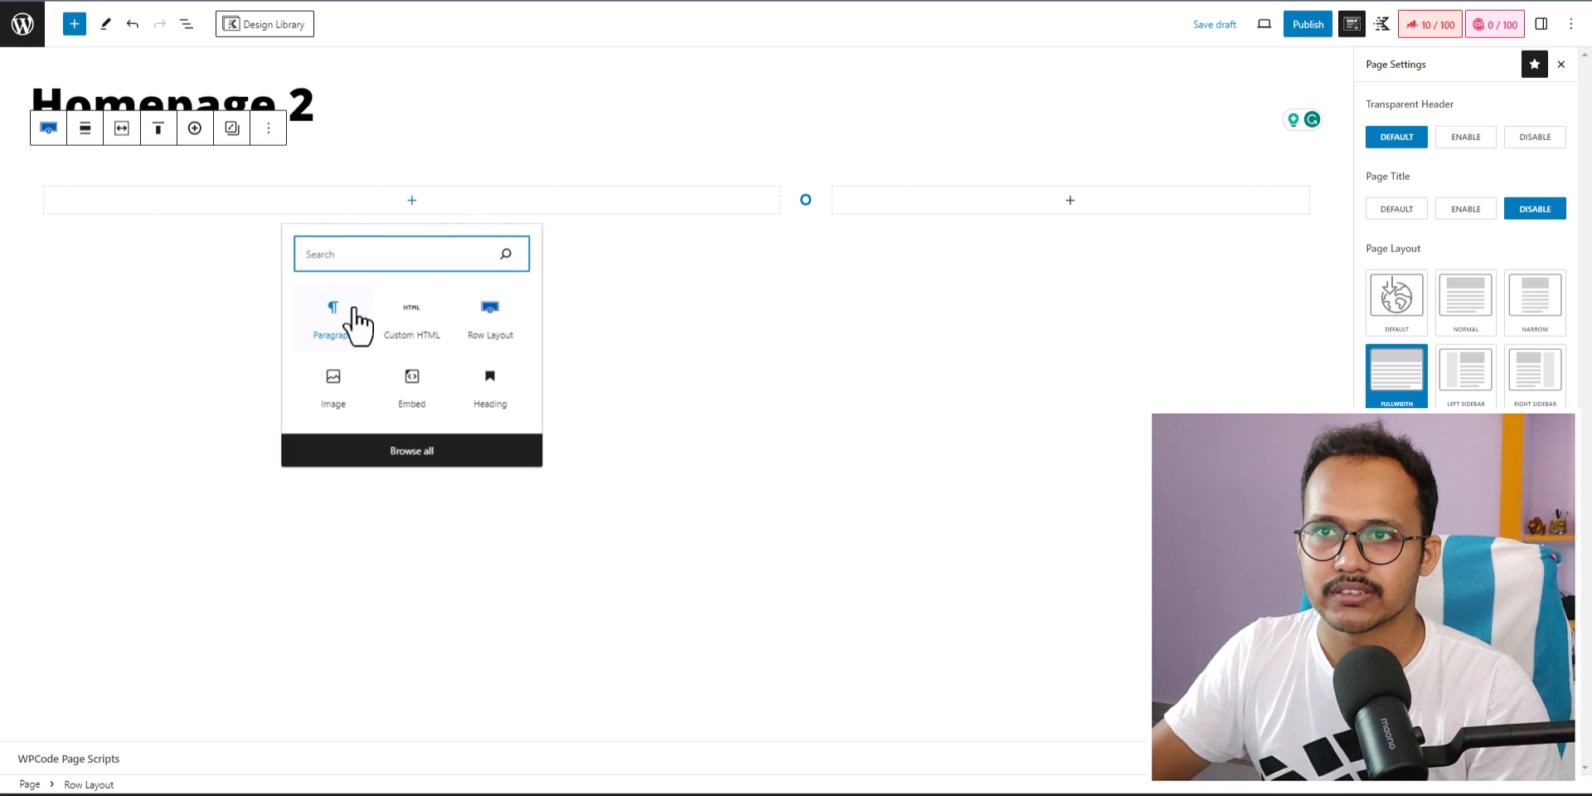
pyautogui.write('adva')
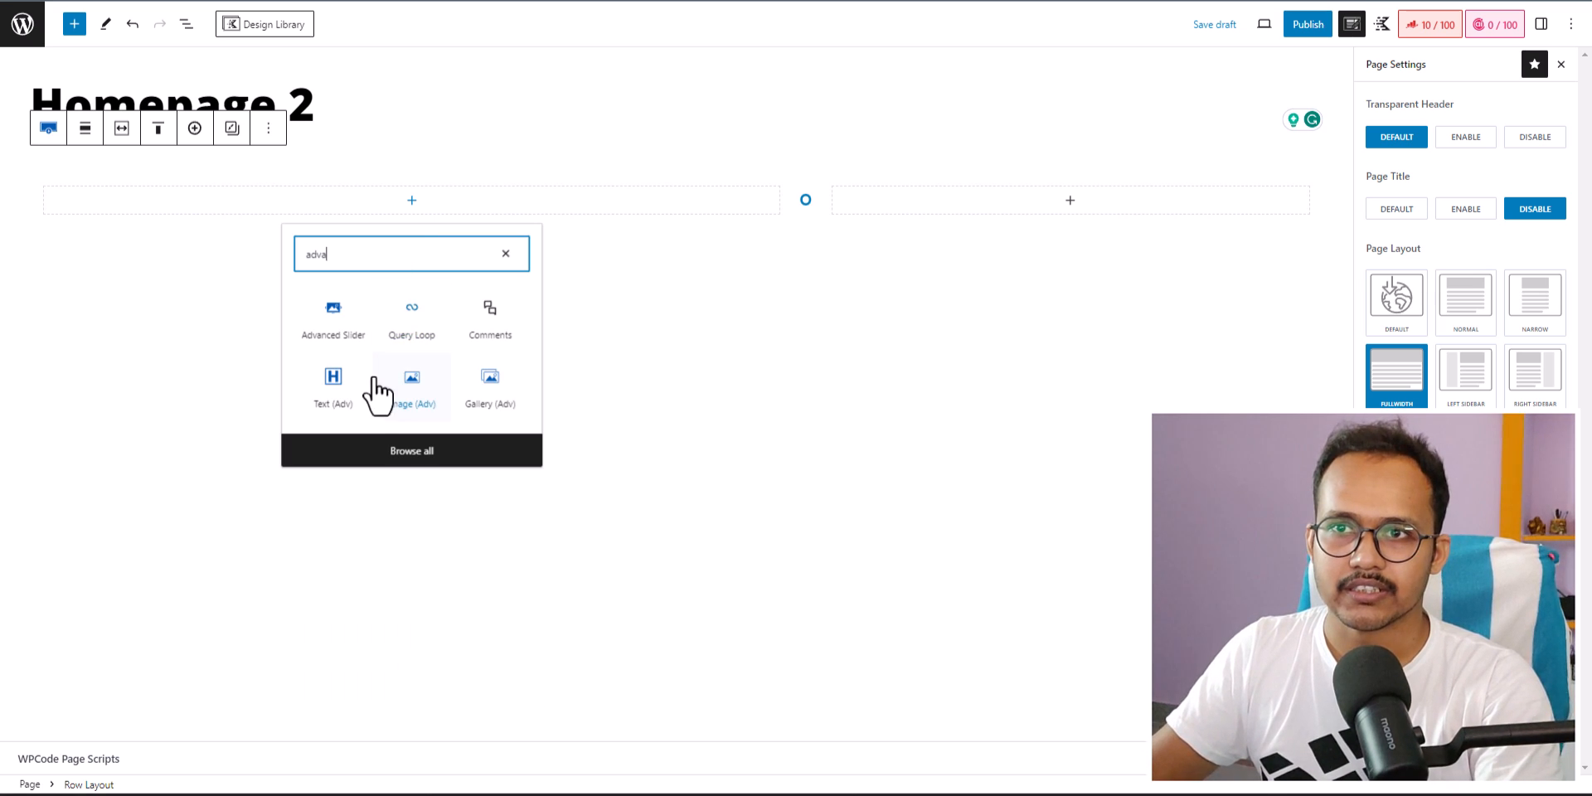
pyautogui.click(340, 389)
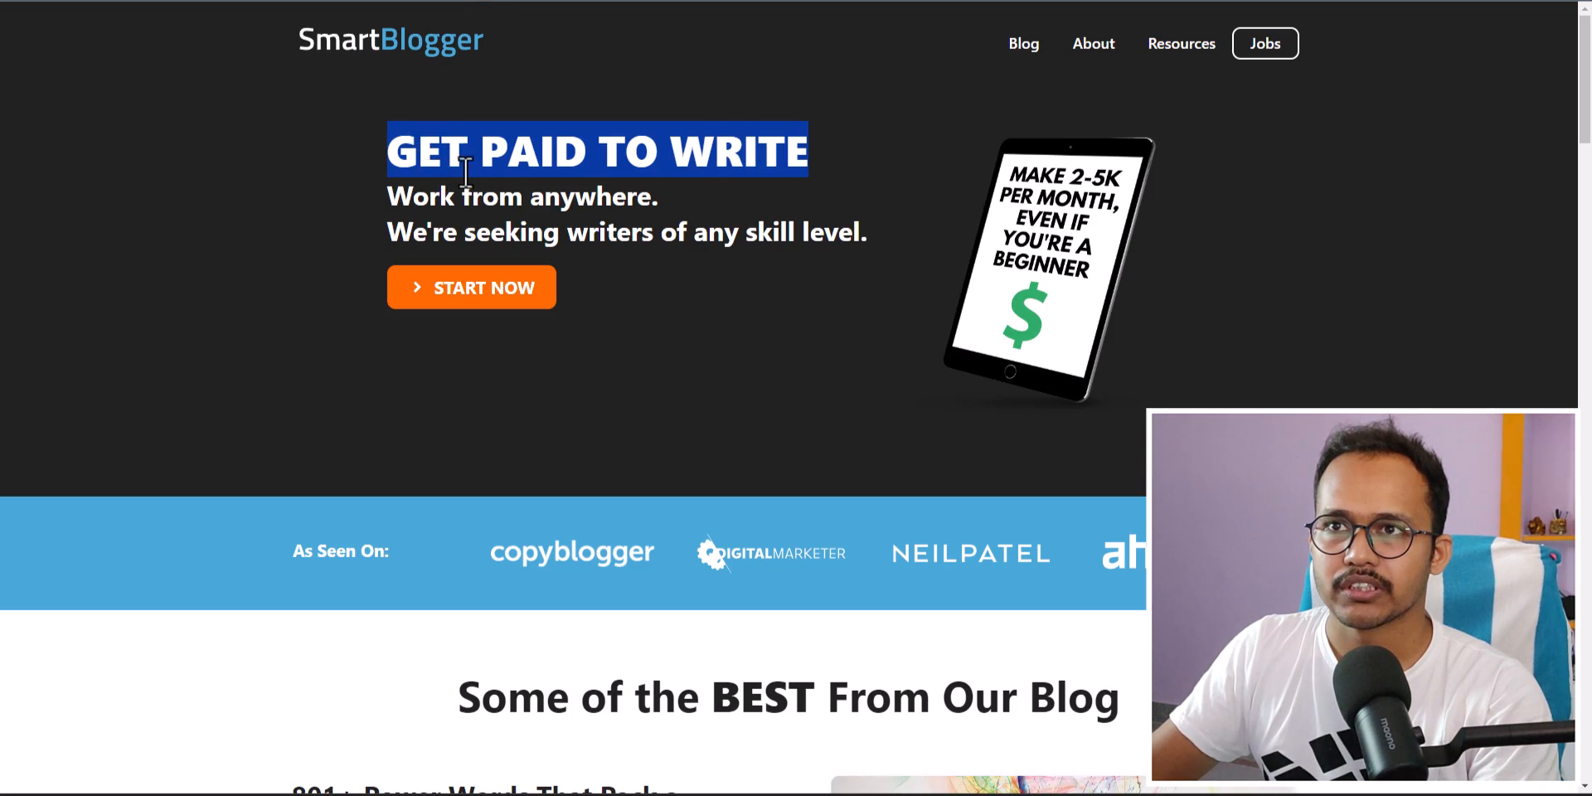
# - Copy the lines "Work from anywhere. We're seeking writers of any skill level." from the SmartBlogger hero section
pyautogui.moveTo(383, 199); pyautogui.dragTo(865, 249)
pyautogui.rightClick(822, 242)
pyautogui.click(882, 251)
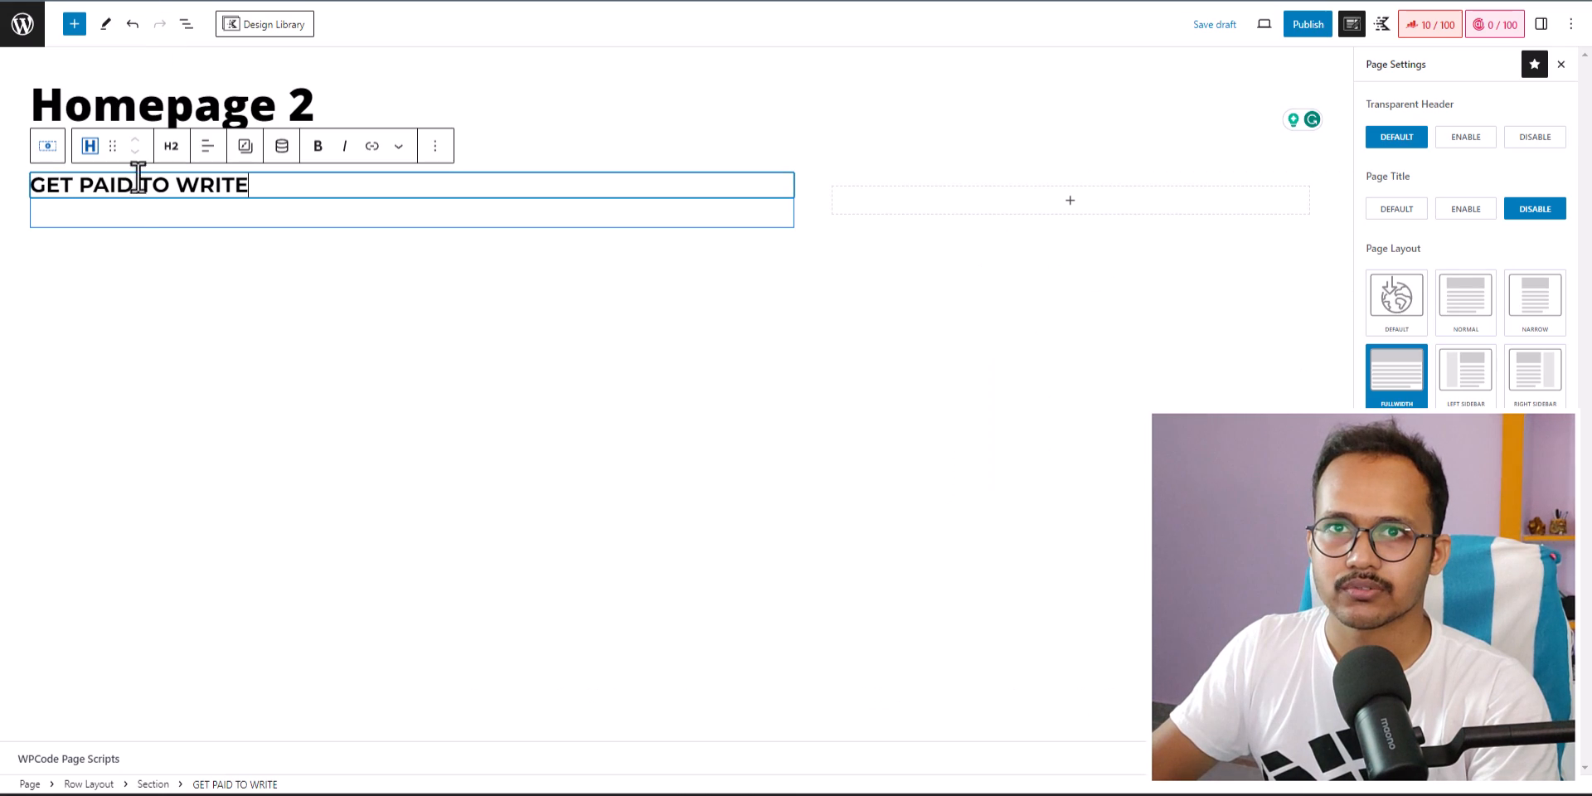
# - Duplicate the "GET PAID TO WRITE" heading block directly below itself and remove the empty paragraph
pyautogui.press('Return')
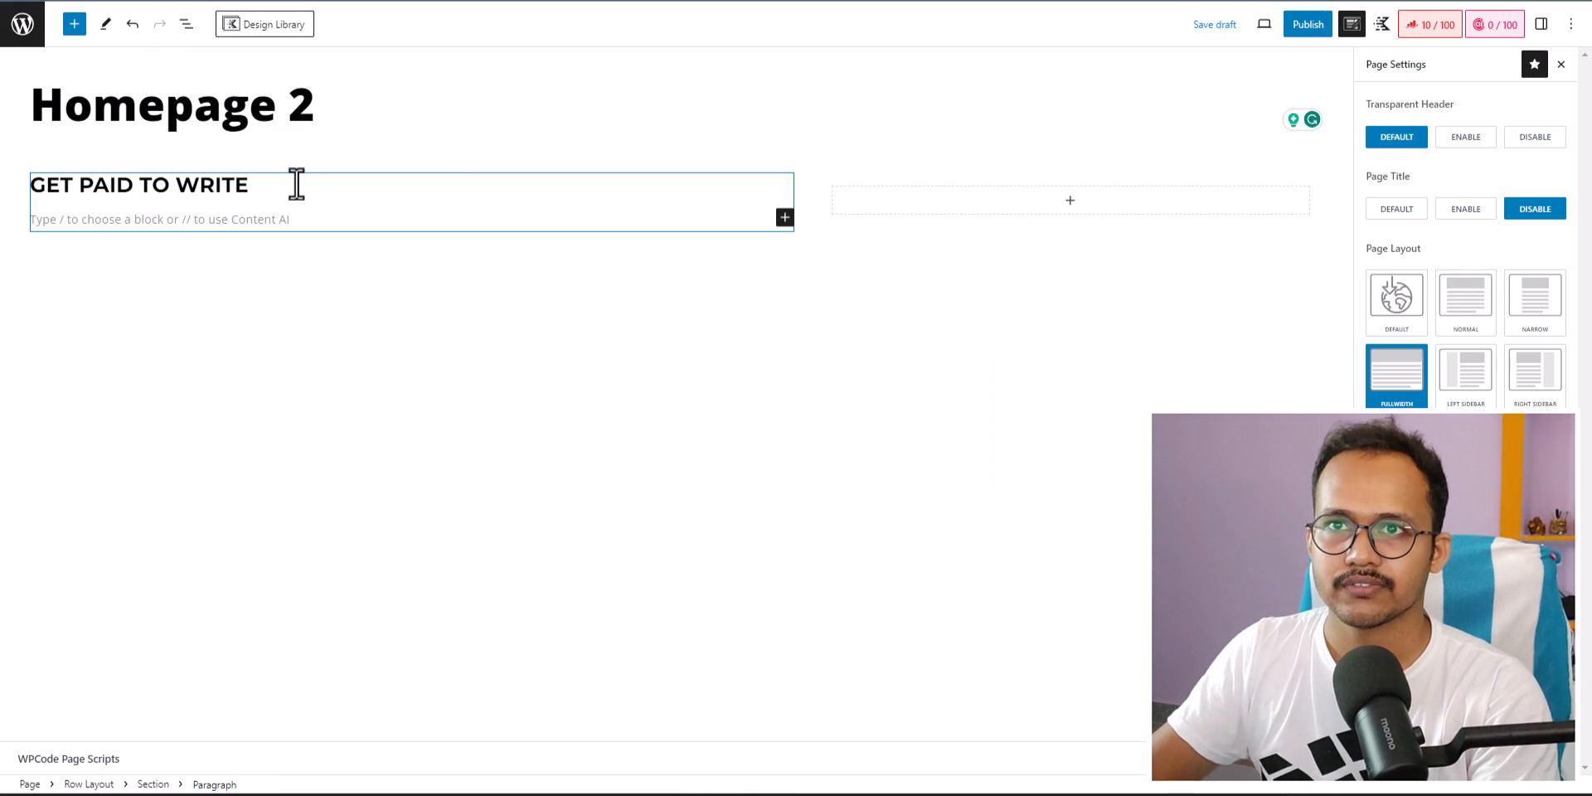
pyautogui.click(250, 184)
pyautogui.click(435, 147)
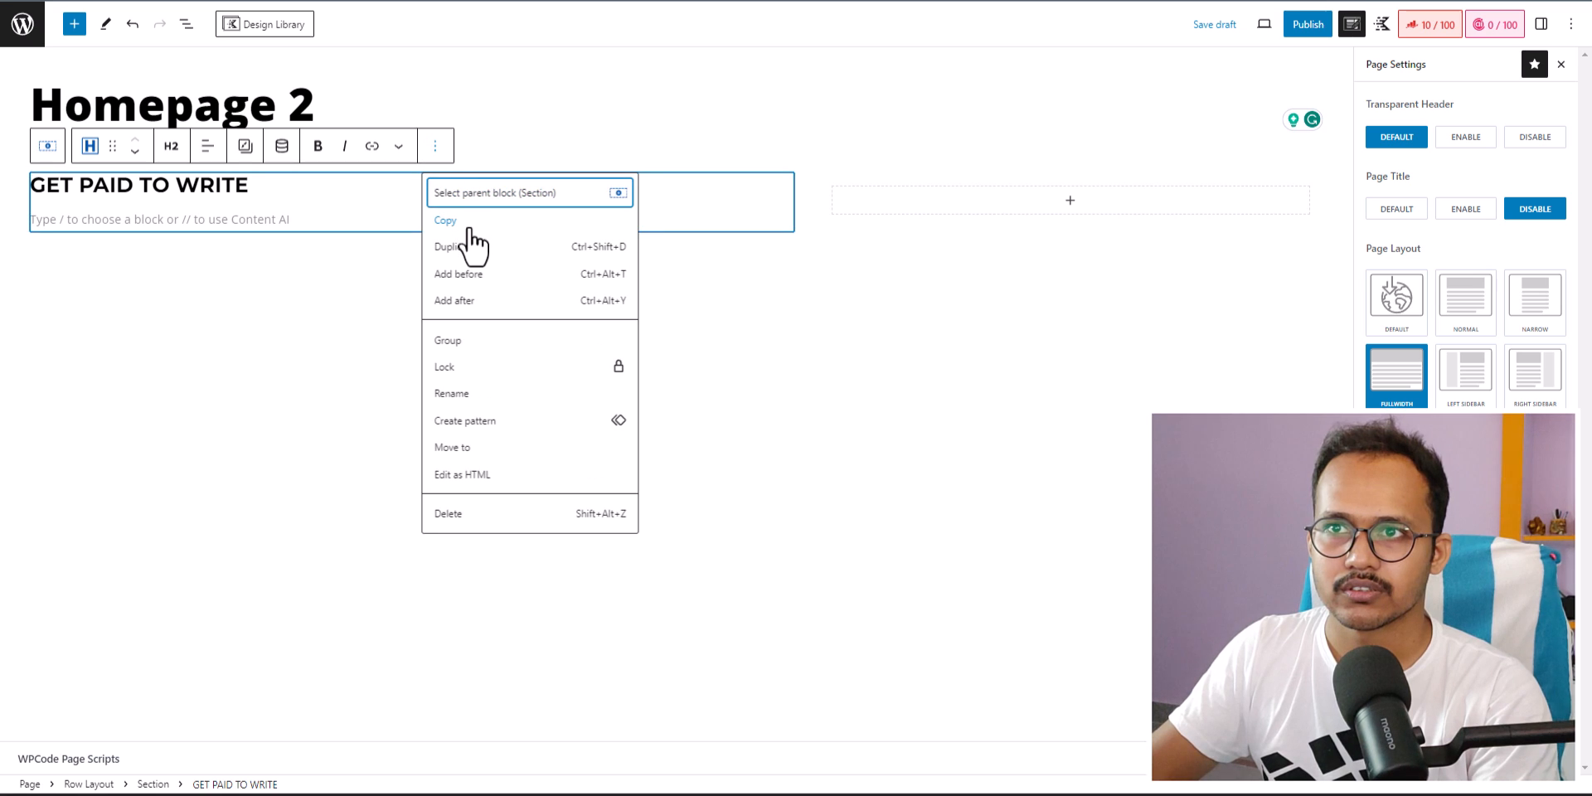
pyautogui.click(461, 241)
pyautogui.click(182, 266)
pyautogui.write('=')
pyautogui.press('BackSpace')
pyautogui.press('BackSpace')
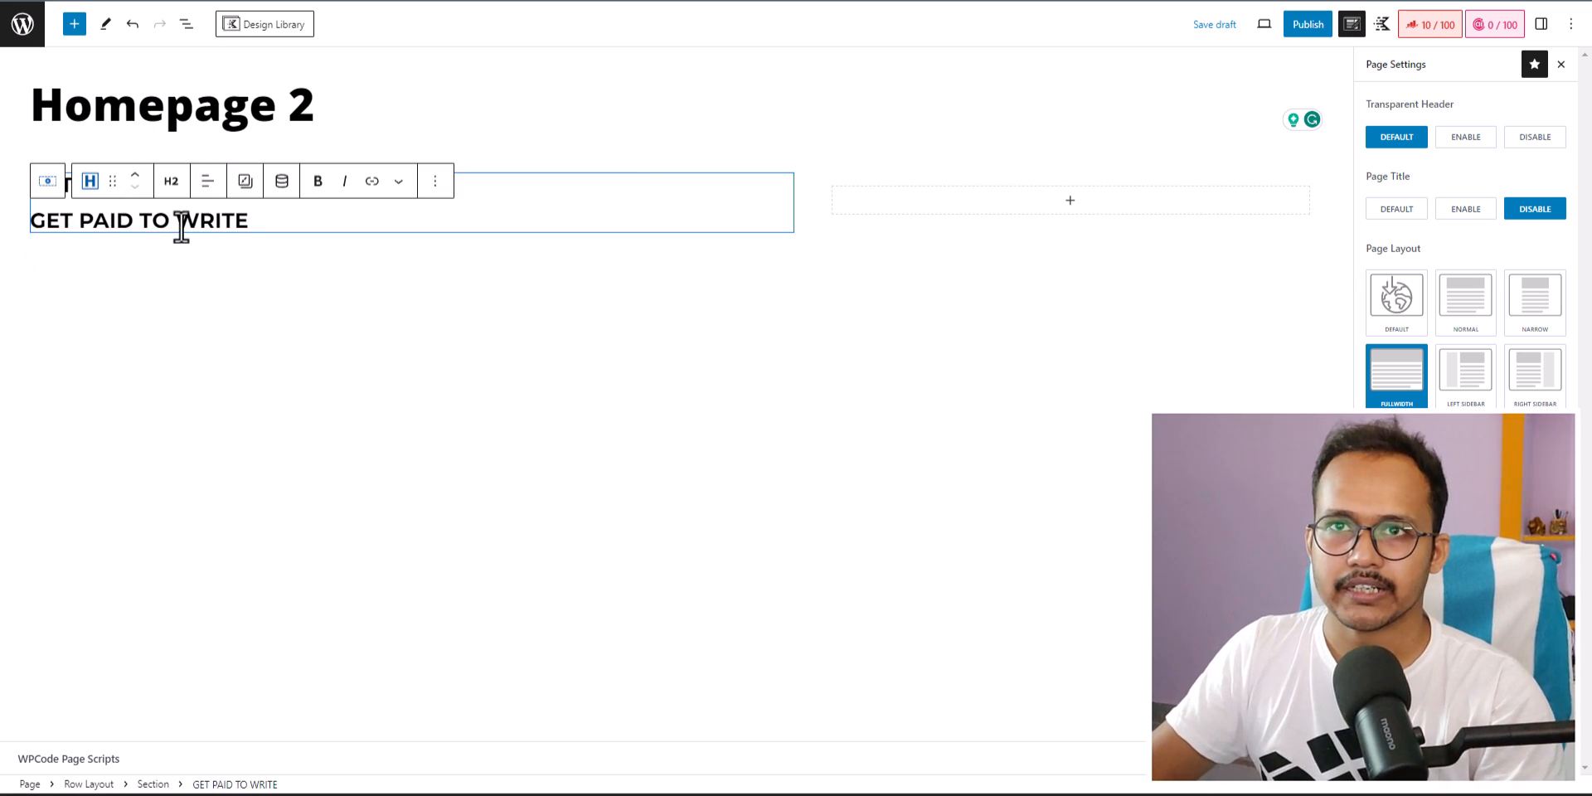
# - Replace the duplicate's text with the copied "Work from anywhere" lines and make it a Text (Adv) block with the Paragraph tag
pyautogui.tripleClick(181, 222)
pyautogui.hotkey('ctrl', 'v')
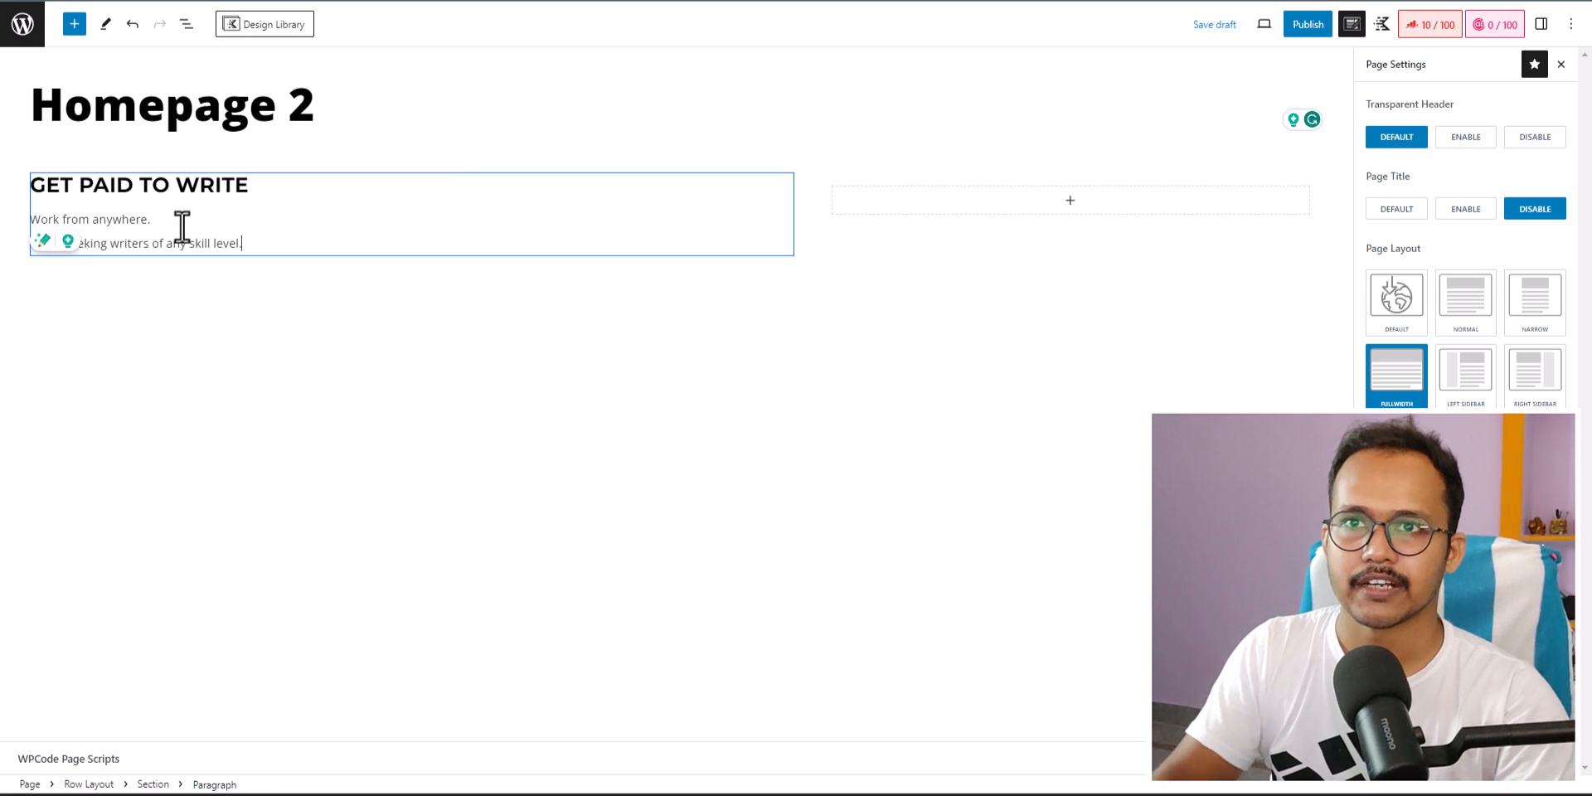
pyautogui.moveTo(262, 245); pyautogui.dragTo(10, 216)
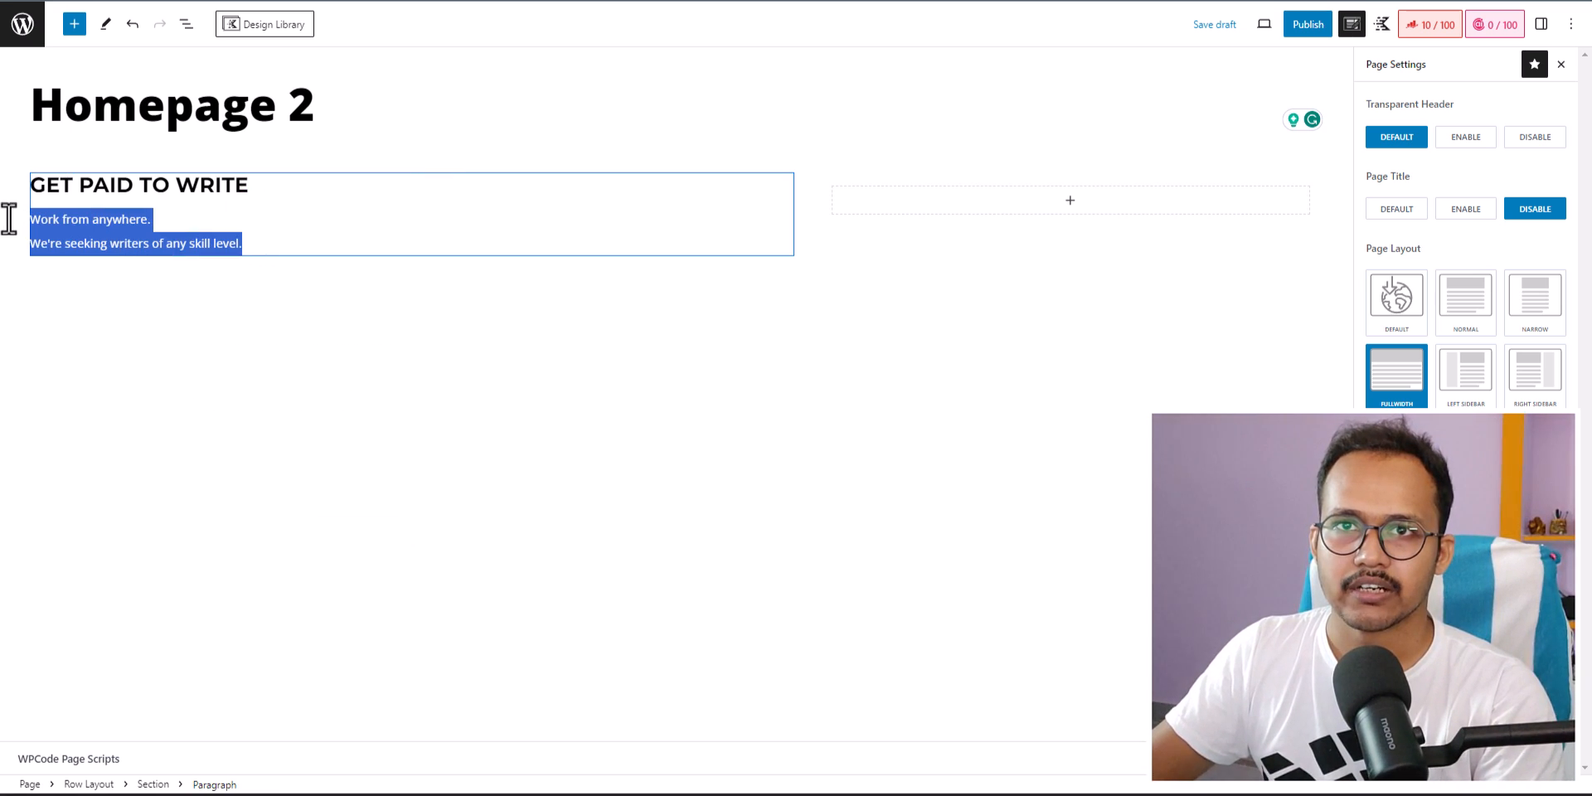
pyautogui.click(89, 187)
pyautogui.click(166, 341)
pyautogui.click(171, 181)
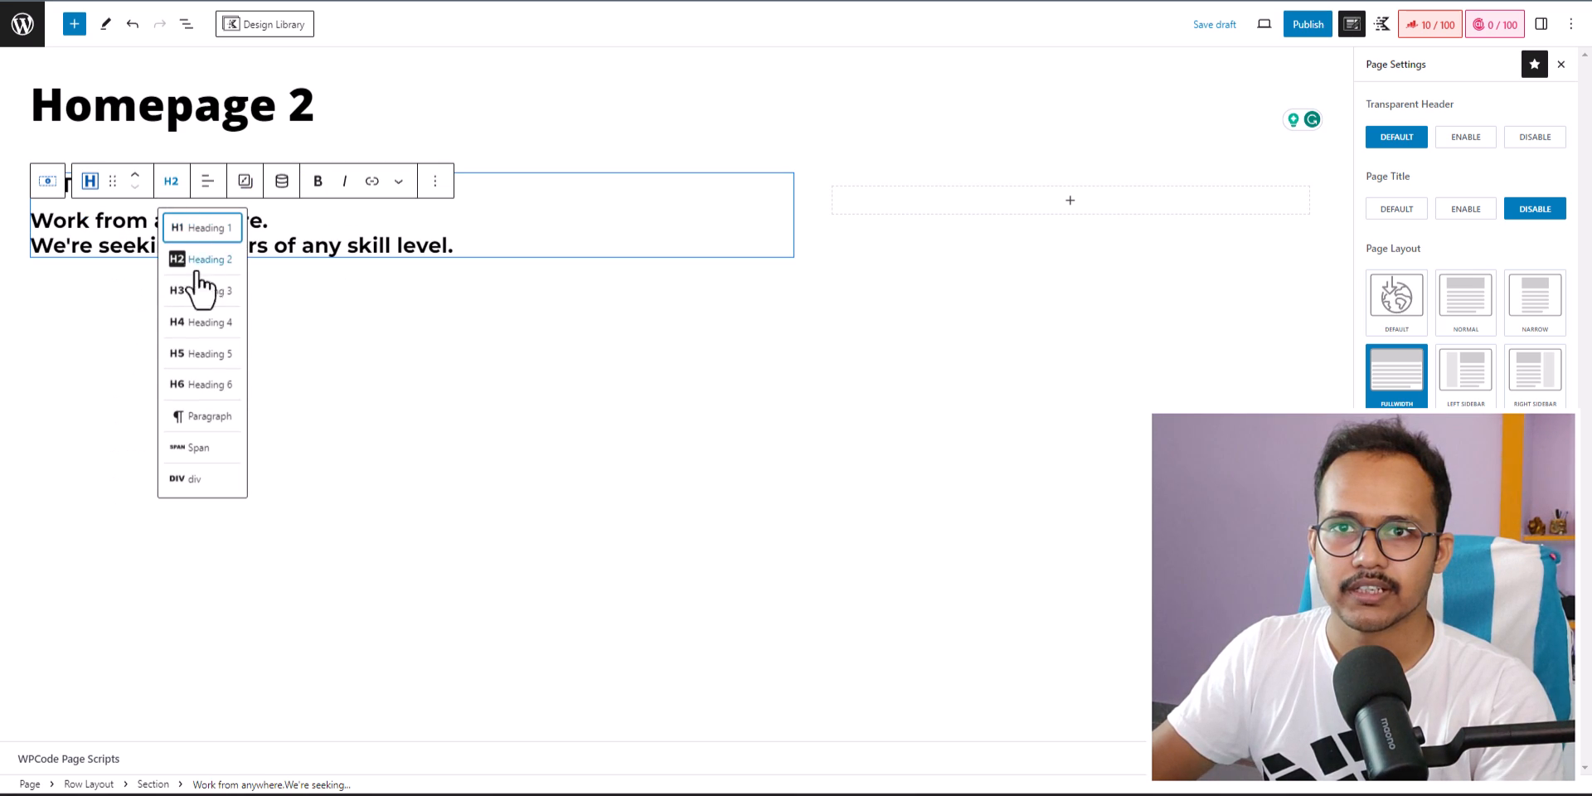
pyautogui.click(209, 417)
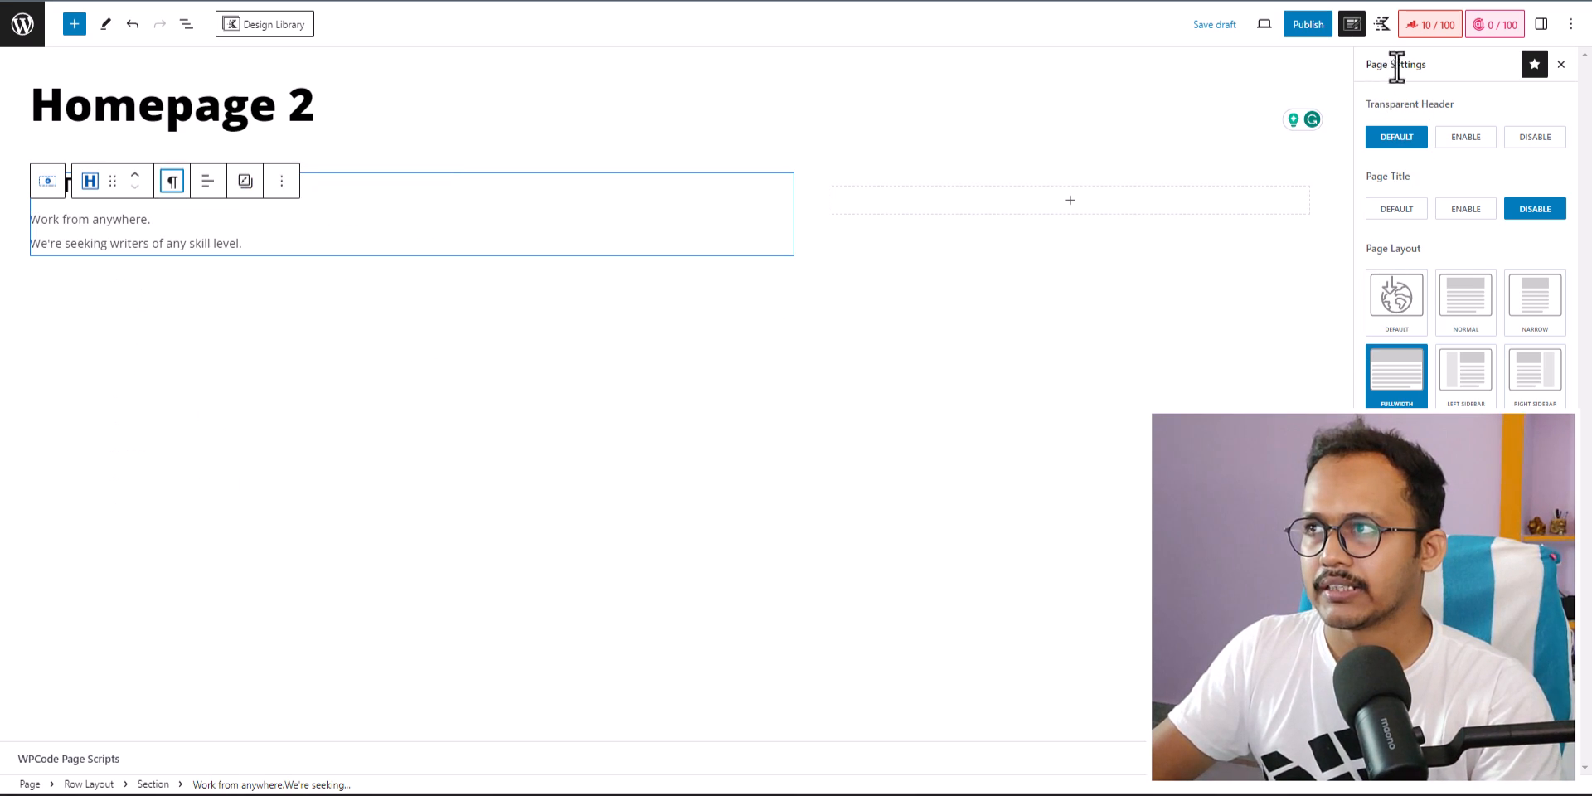
# - Set the "Work from anywhere" text block's font size to LG and its line height to 1.5
pyautogui.click(1540, 23)
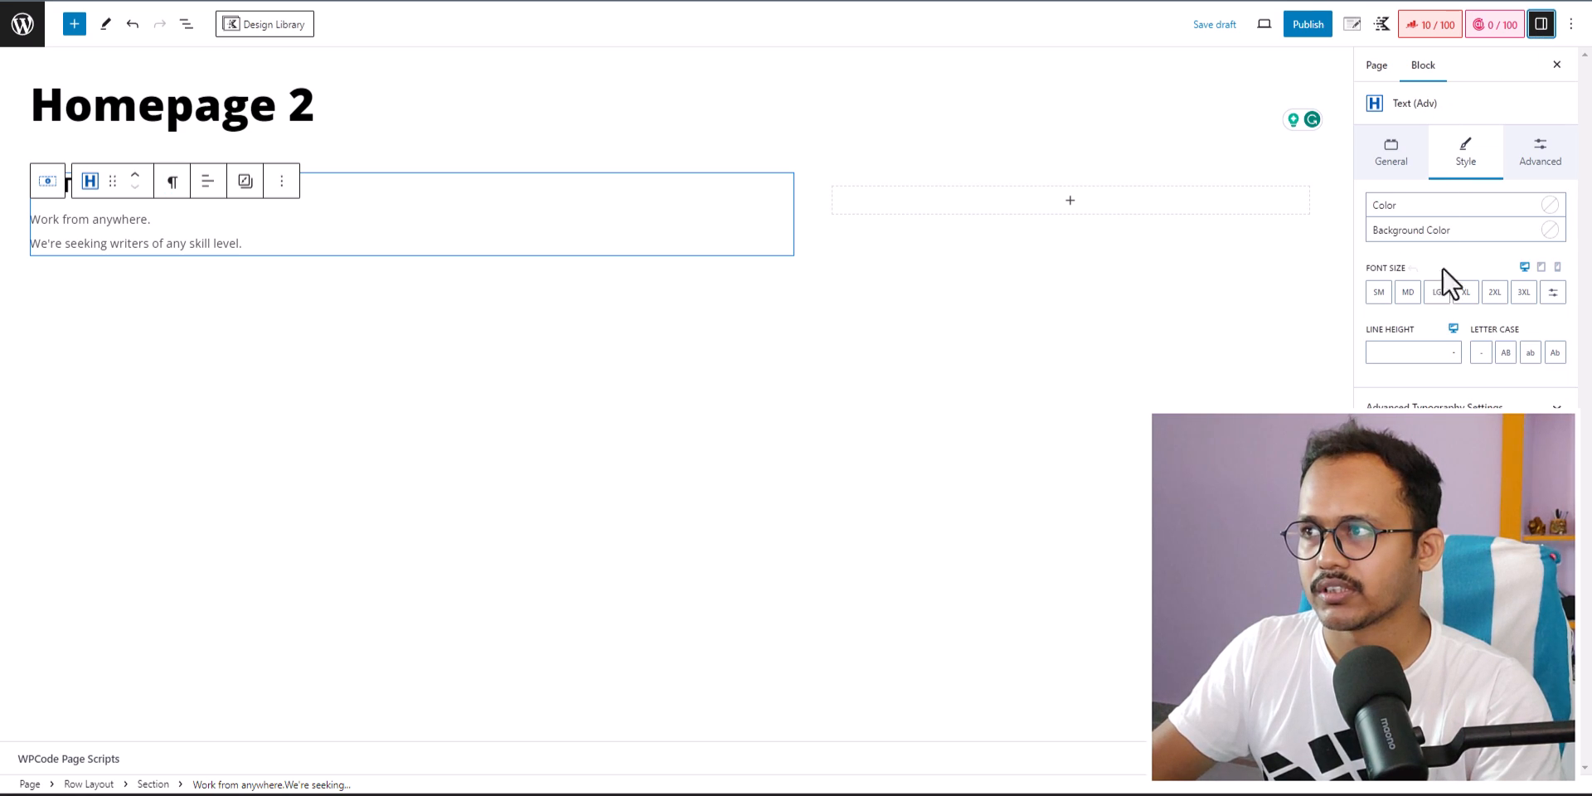
pyautogui.click(1433, 295)
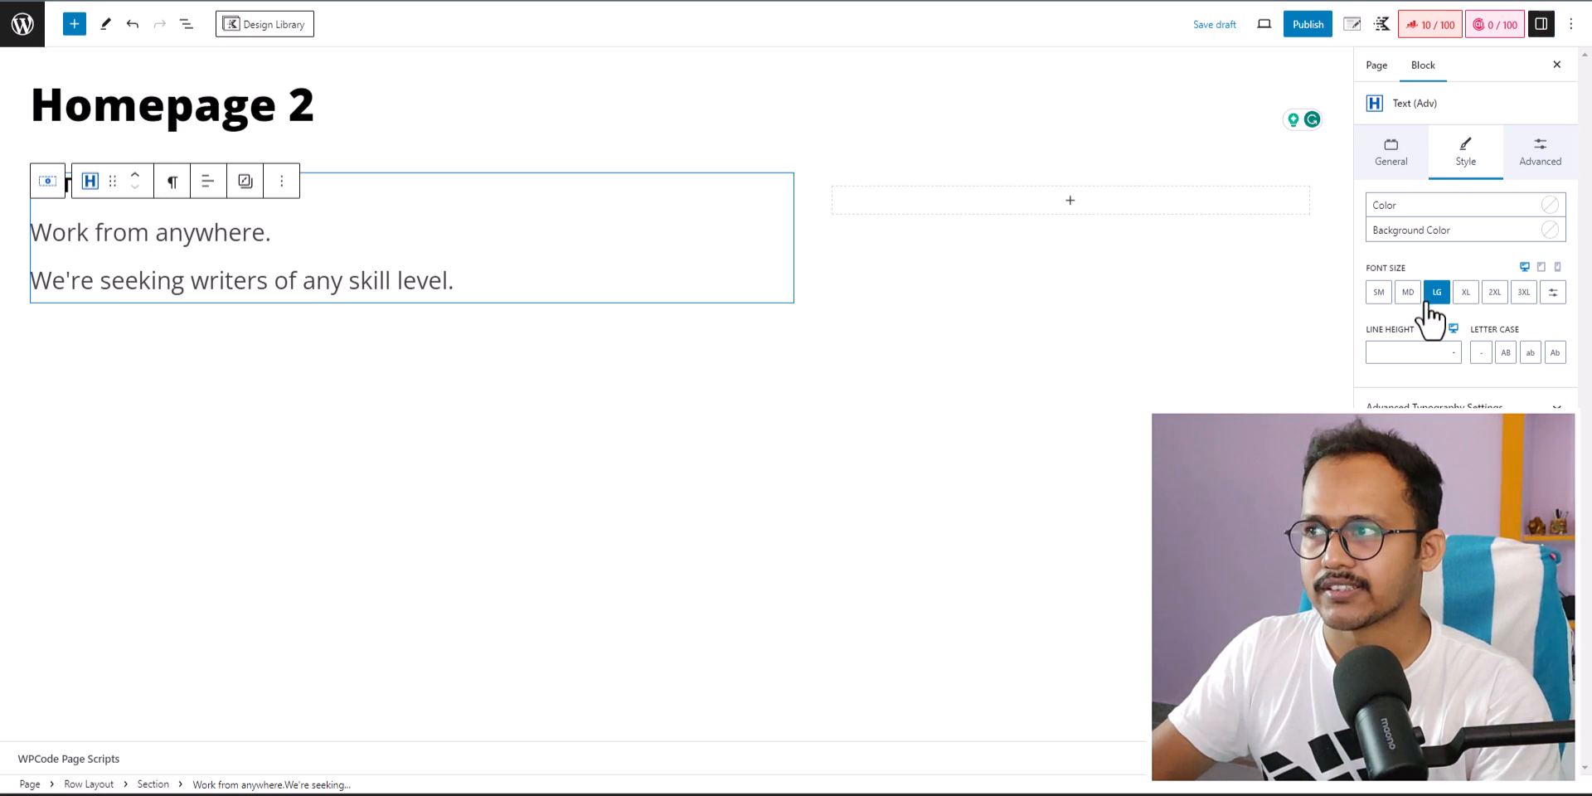
pyautogui.click(1417, 352)
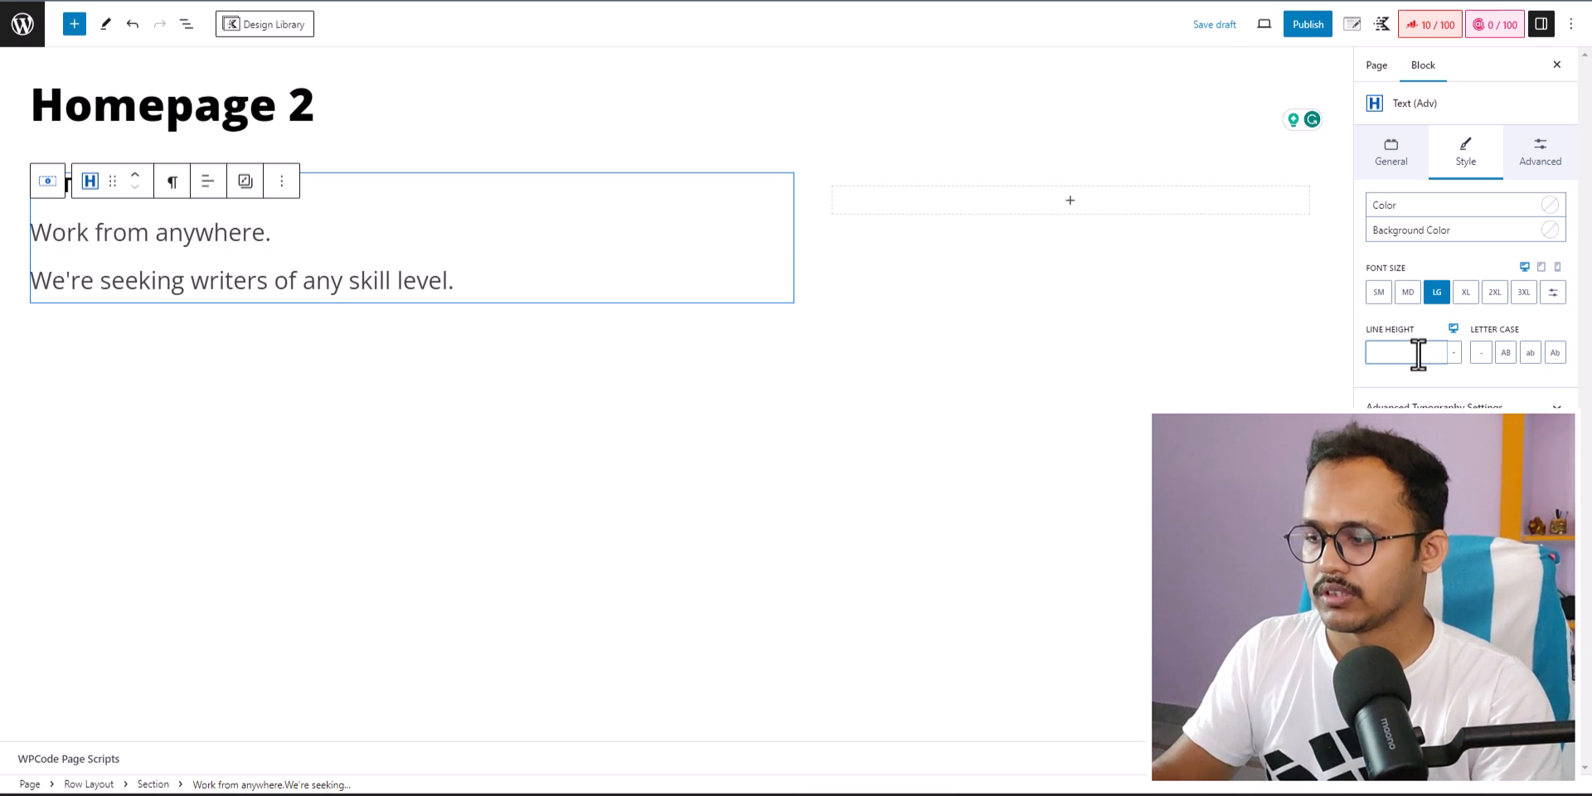
pyautogui.write('2')
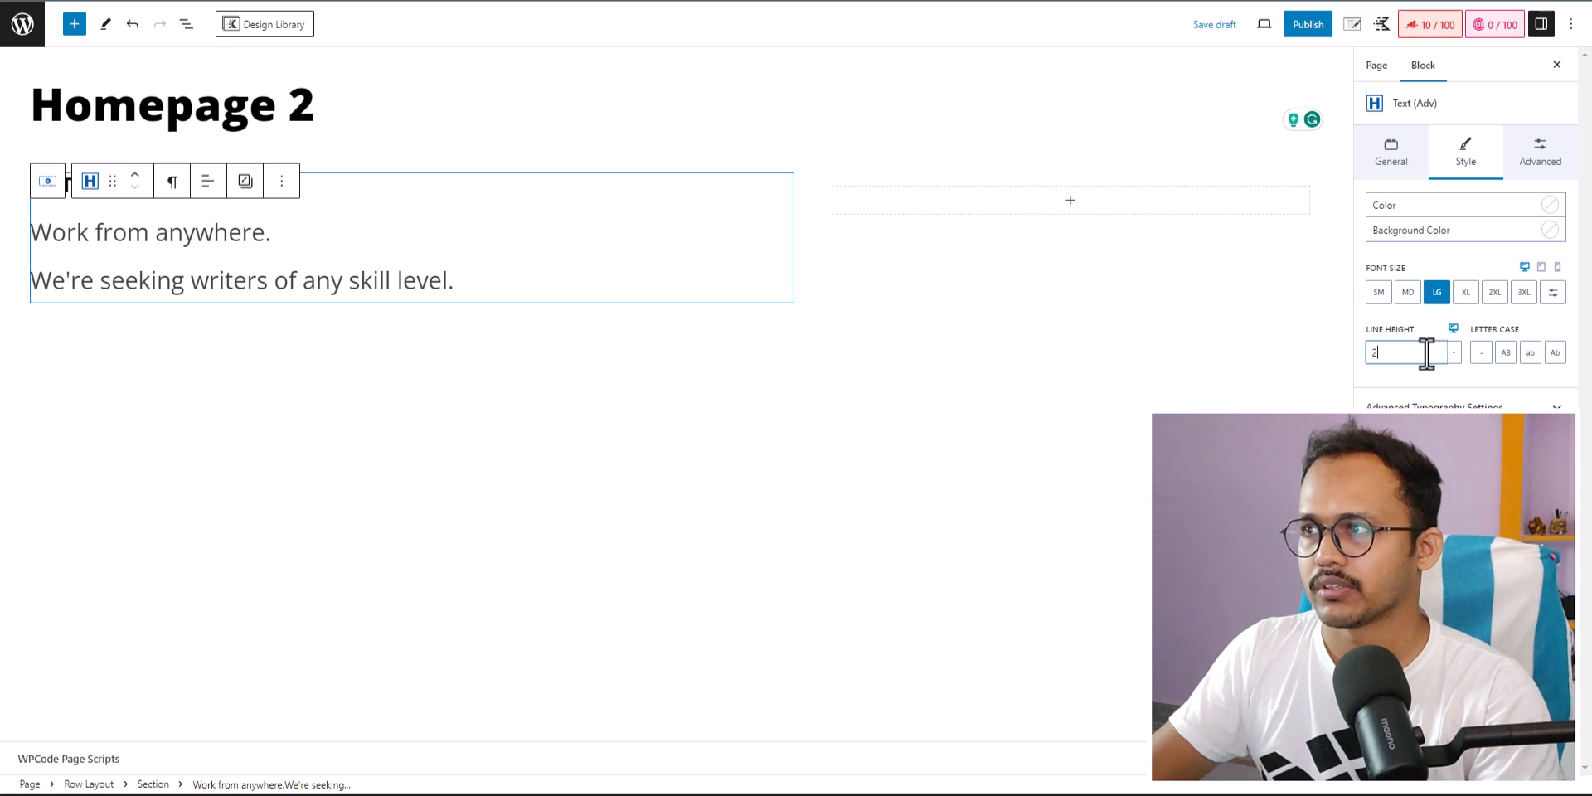
pyautogui.press('BackSpace')
pyautogui.write('1.5')
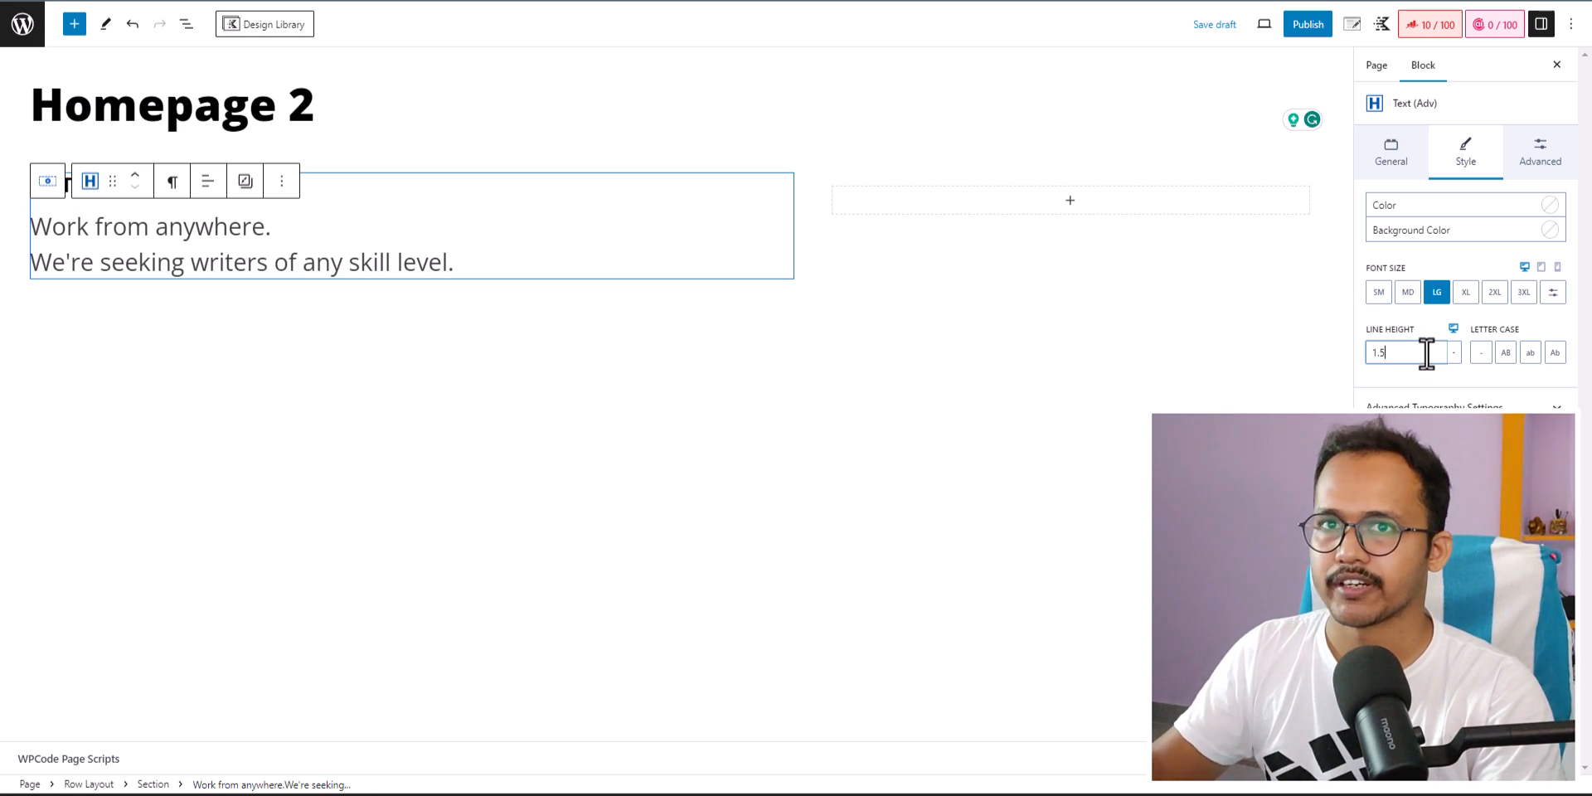
pyautogui.click(1437, 321)
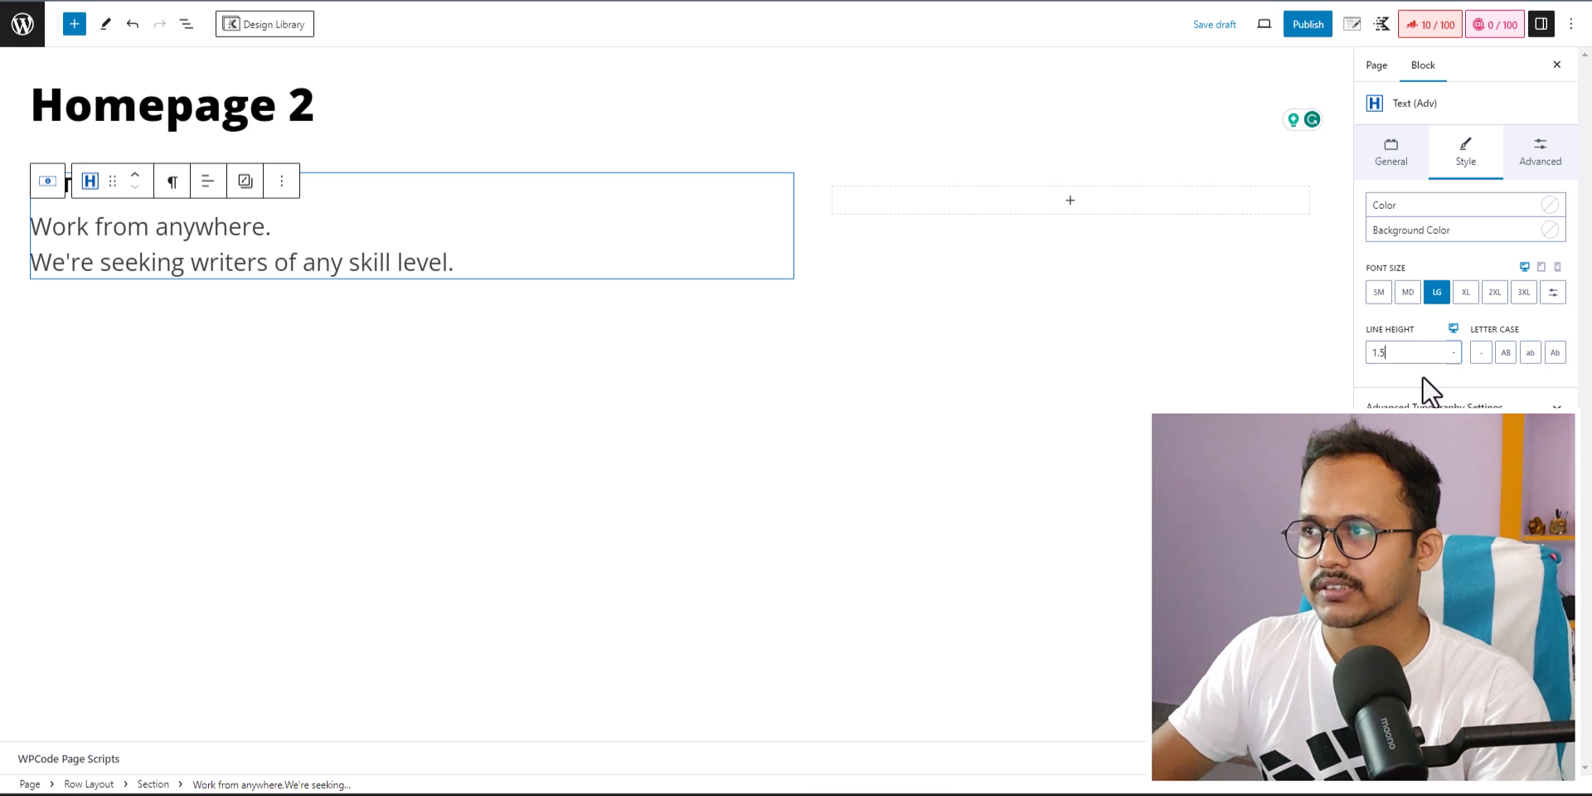
# - Try the XL font size on the "Work from anywhere" text, check the custom size option and restore LG
pyautogui.click(1465, 294)
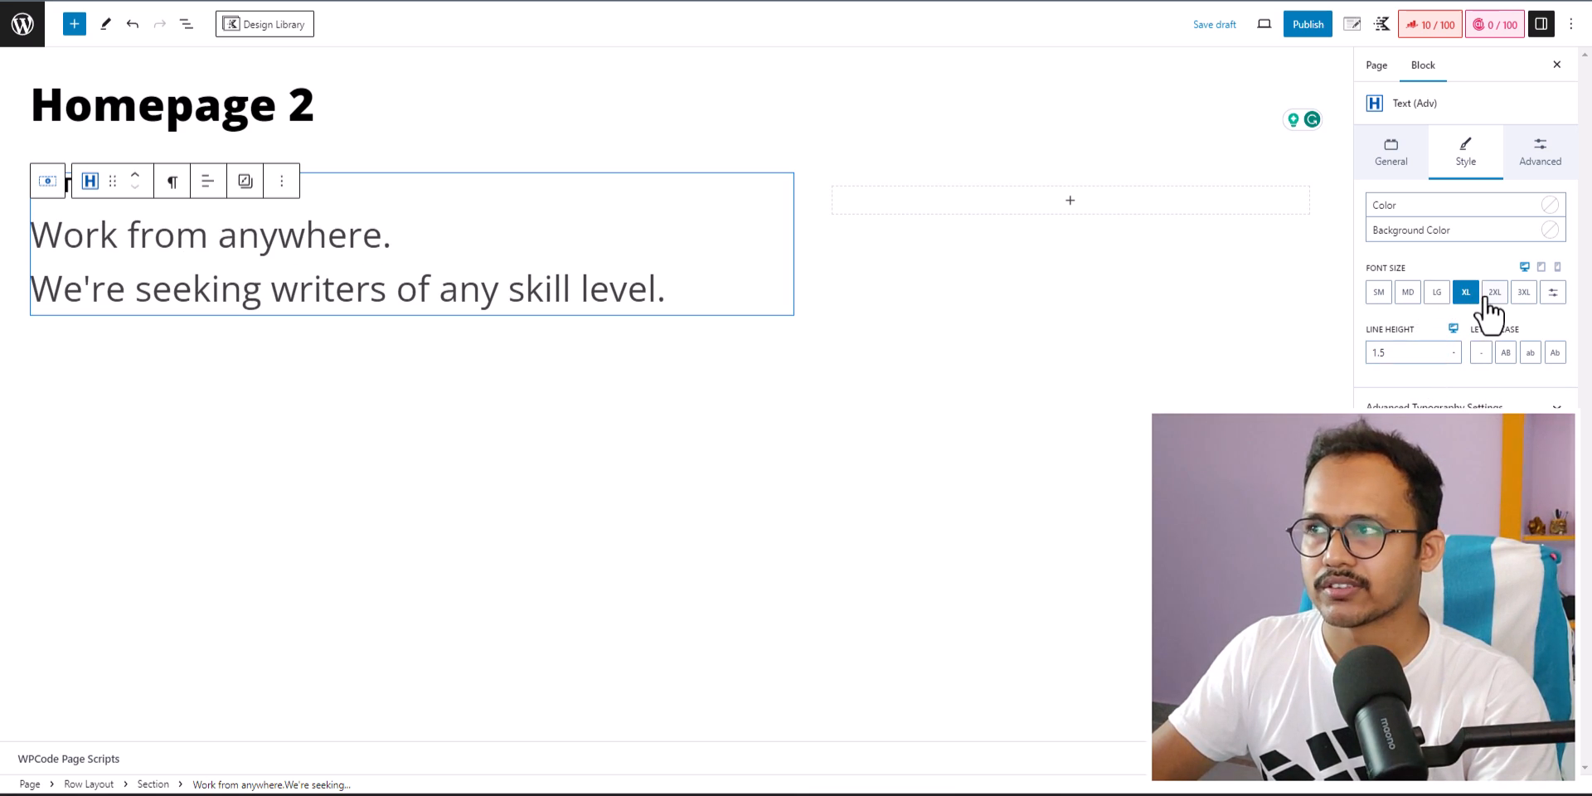
pyautogui.click(1553, 291)
pyautogui.click(1410, 294)
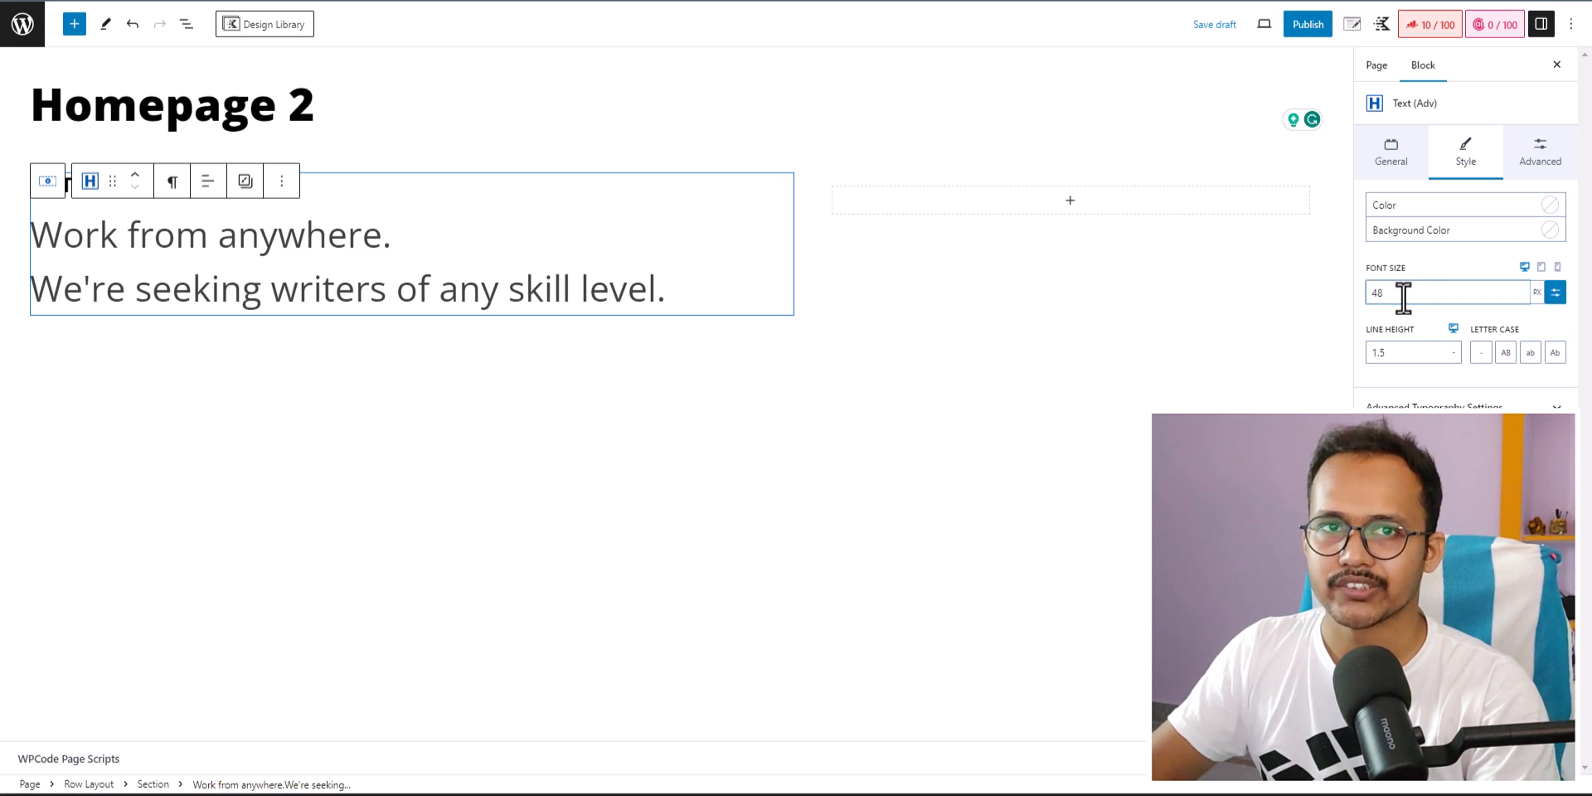
pyautogui.click(1553, 293)
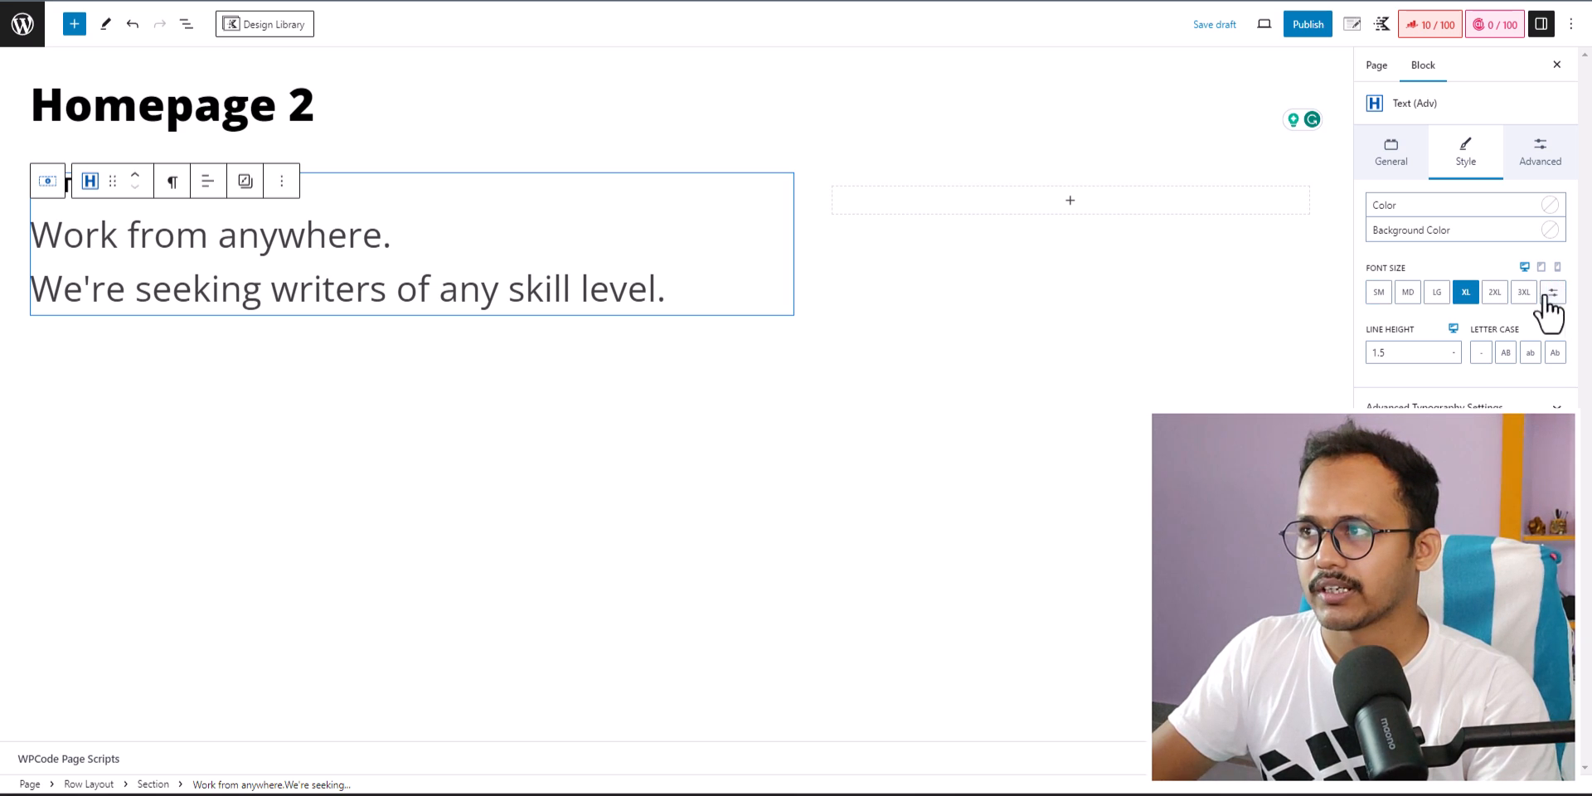
pyautogui.click(1435, 295)
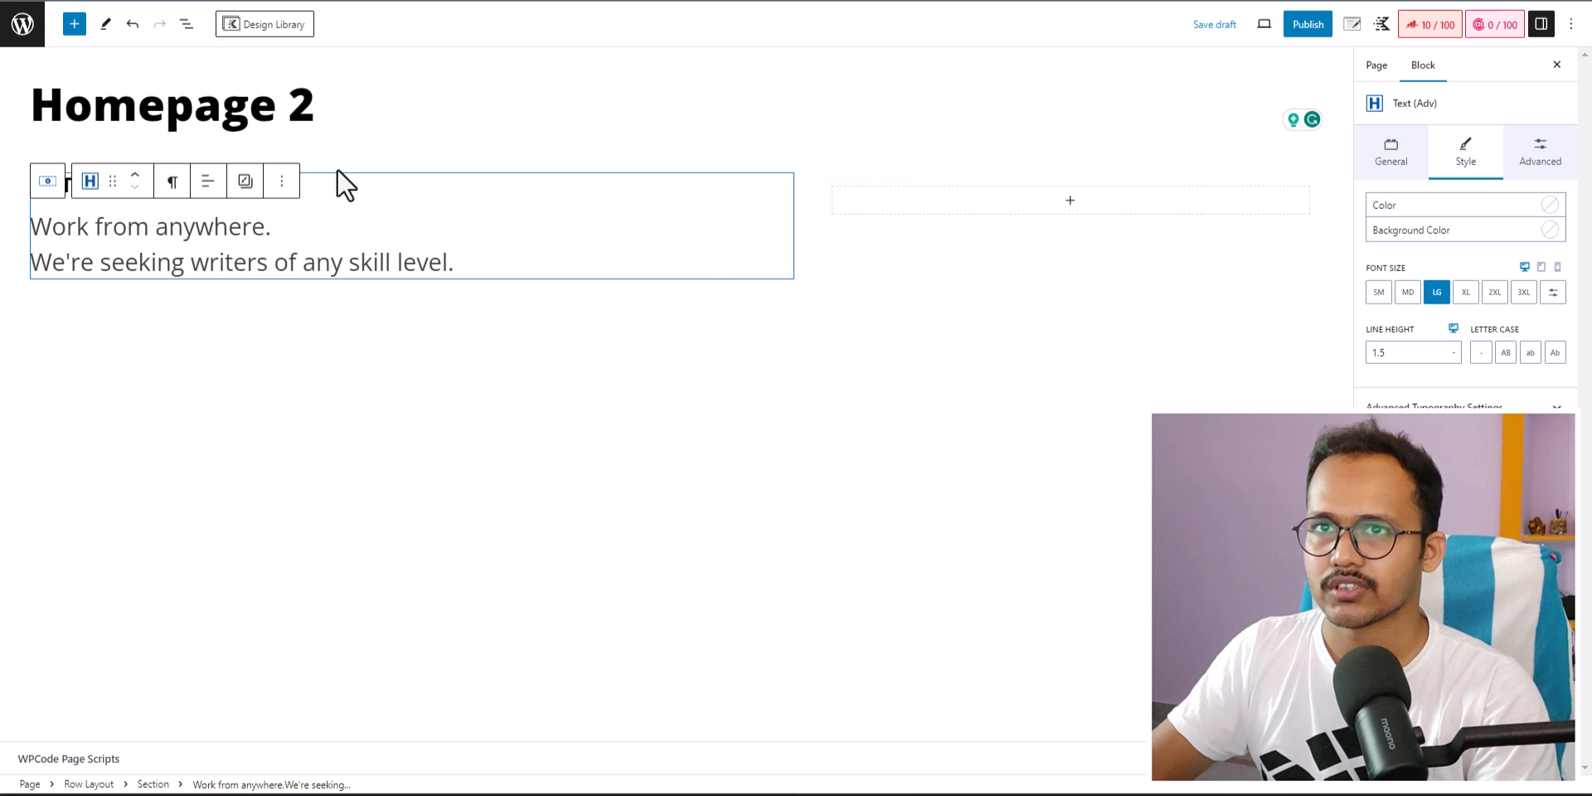
# - Set the "GET PAID TO WRITE" heading's font size to XL and its bottom margin to 0
pyautogui.click(260, 196)
pyautogui.click(252, 186)
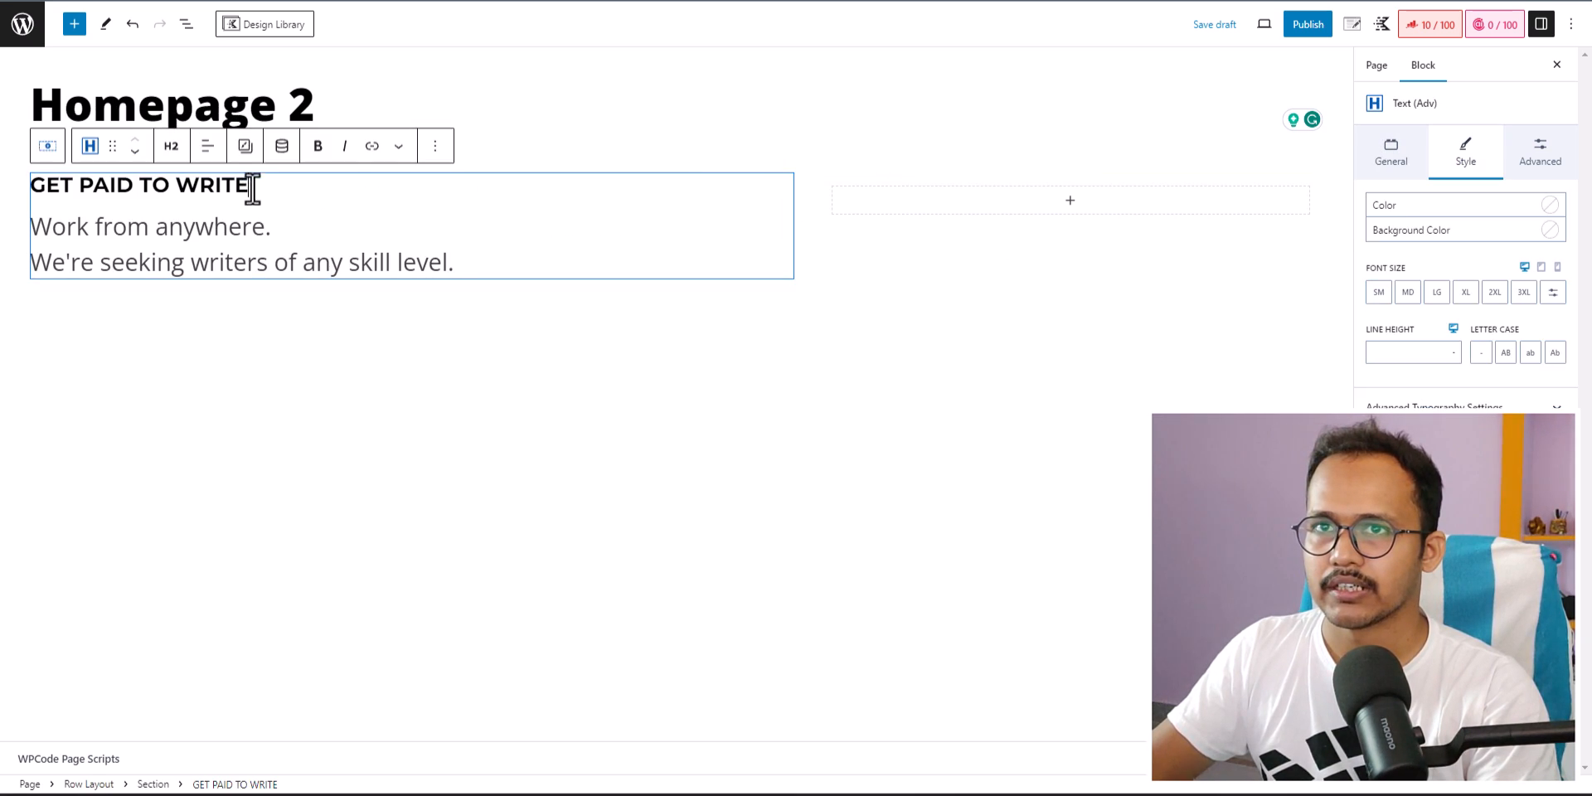
pyautogui.click(1465, 292)
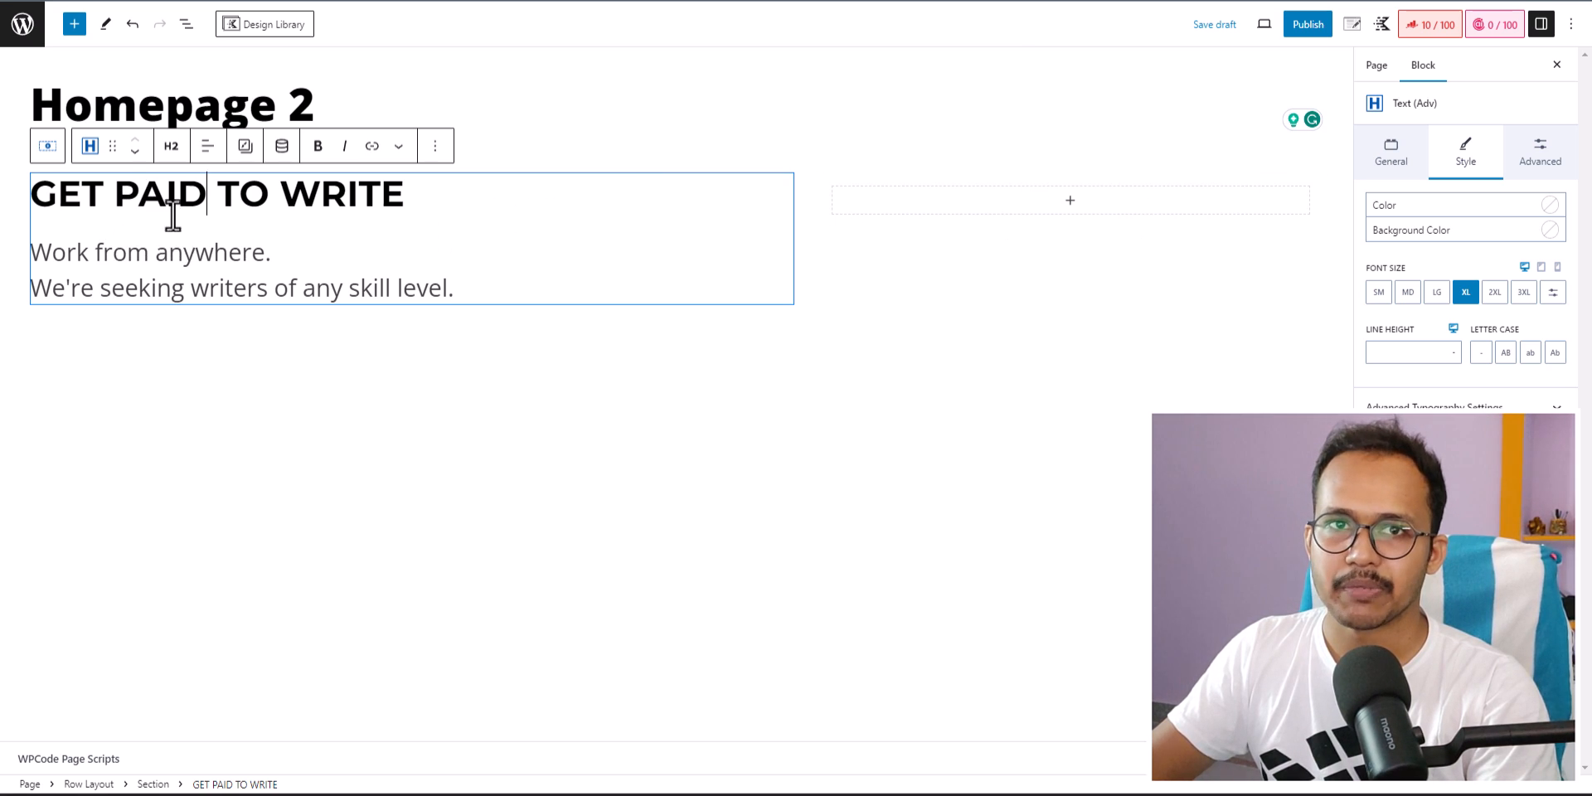
pyautogui.click(1545, 164)
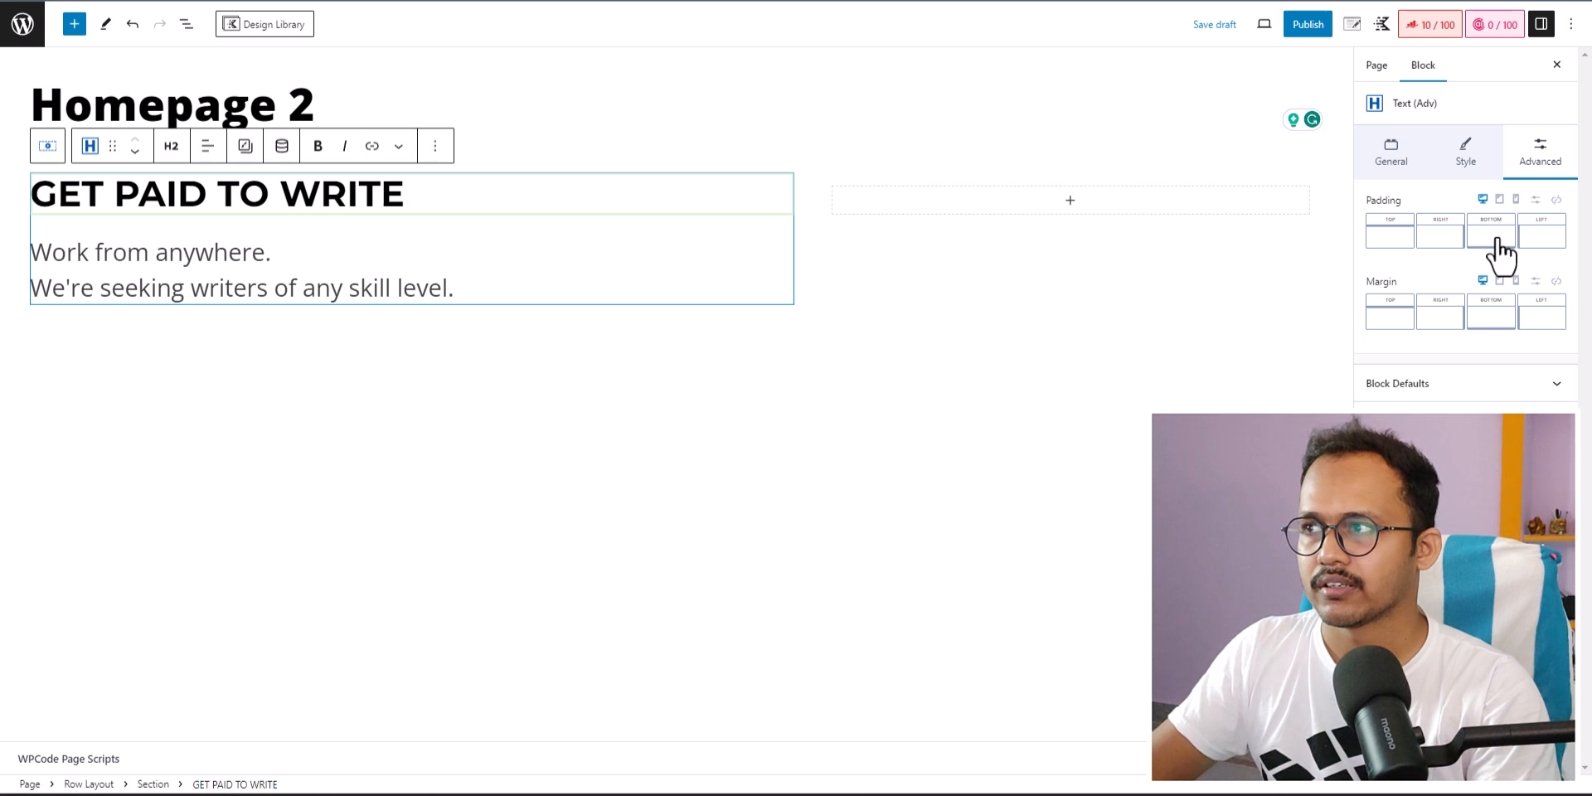
pyautogui.click(1536, 281)
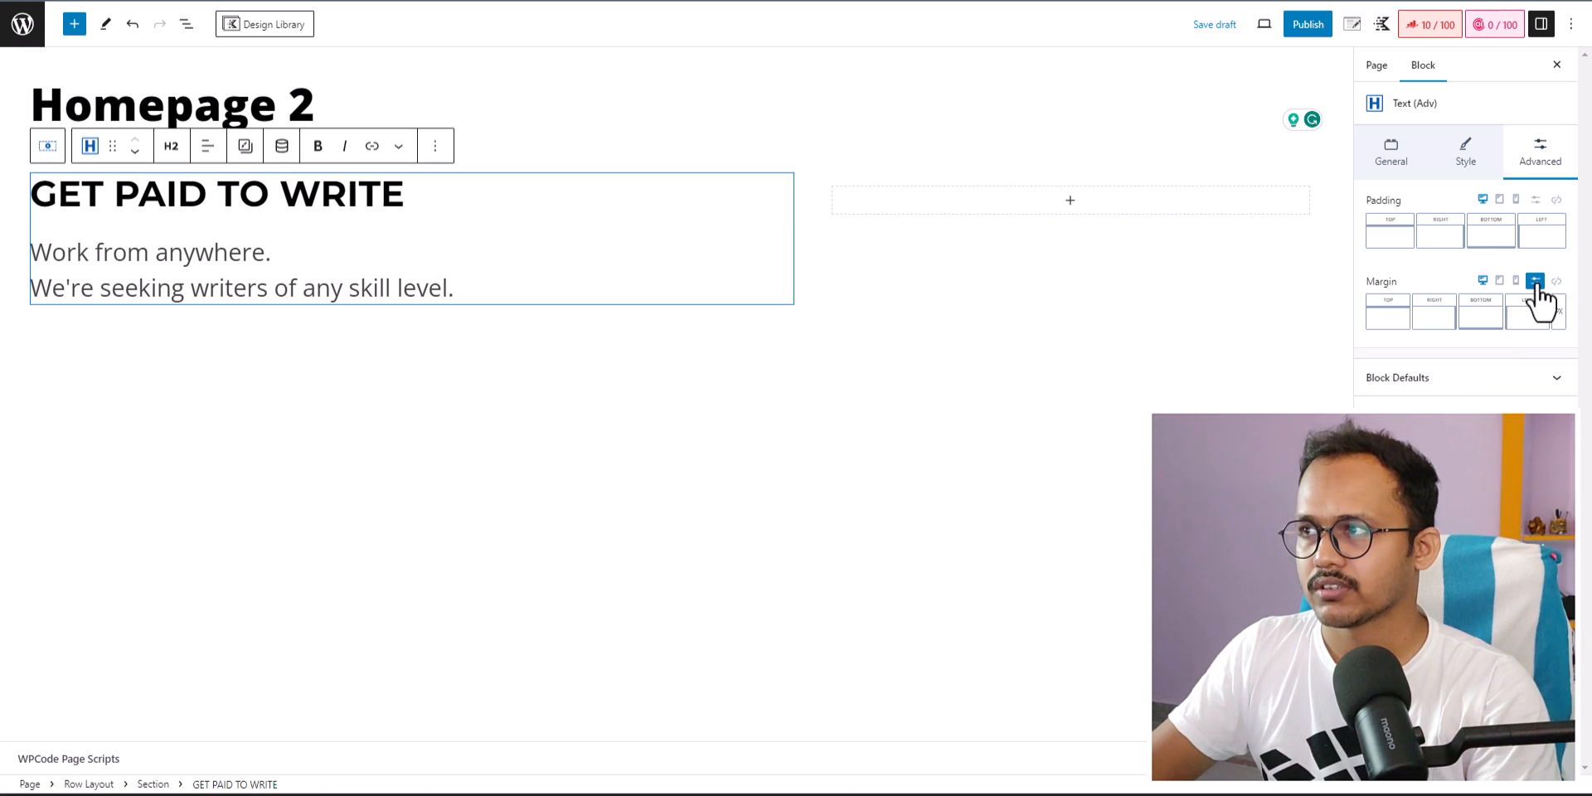
pyautogui.click(1480, 314)
pyautogui.write('0')
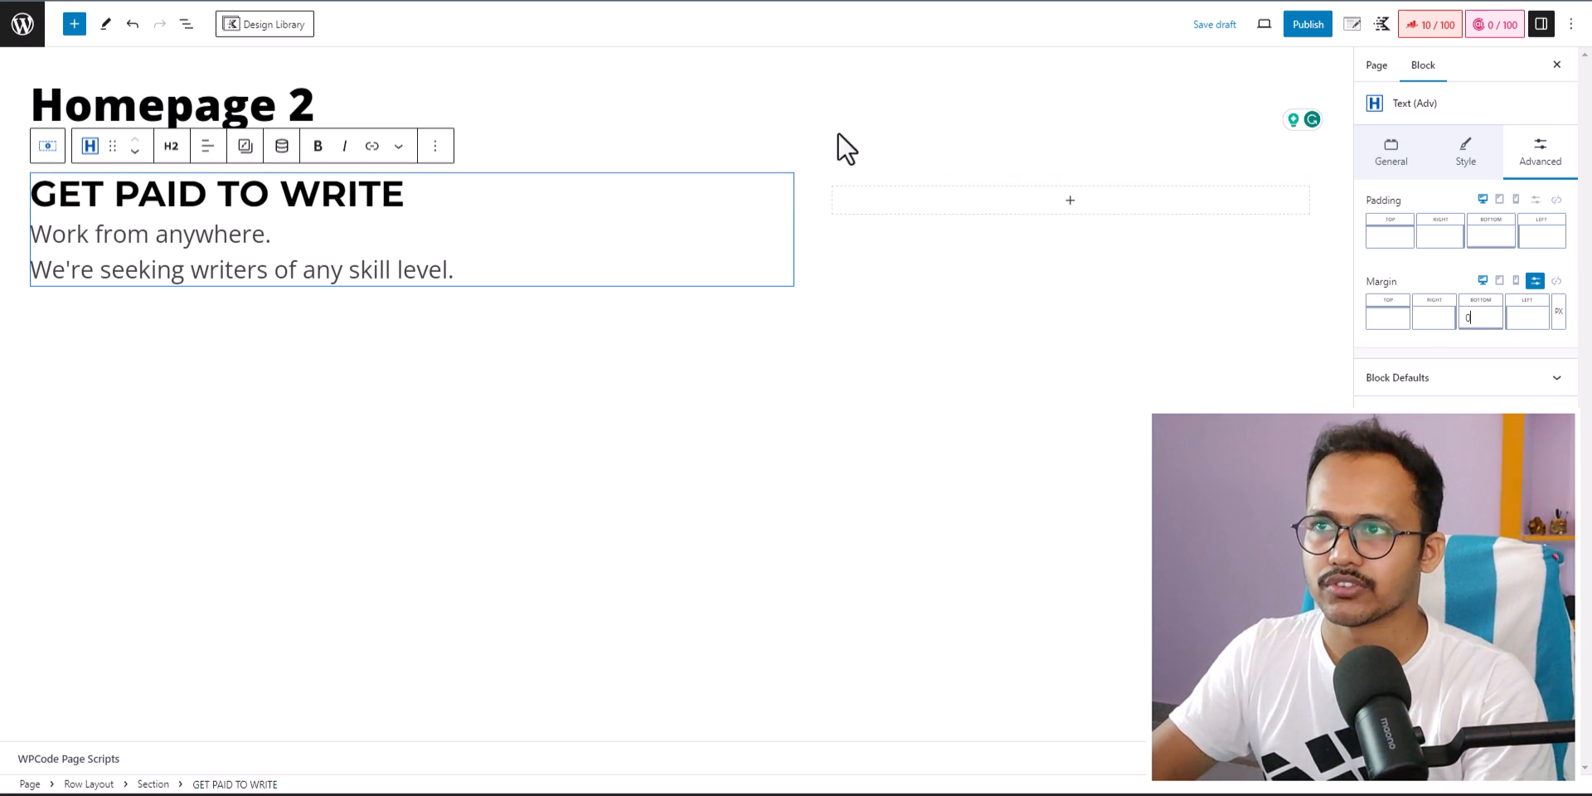
# - Preview the page in a new tab and examine how the hero text aligns with the site header
pyautogui.click(682, 160)
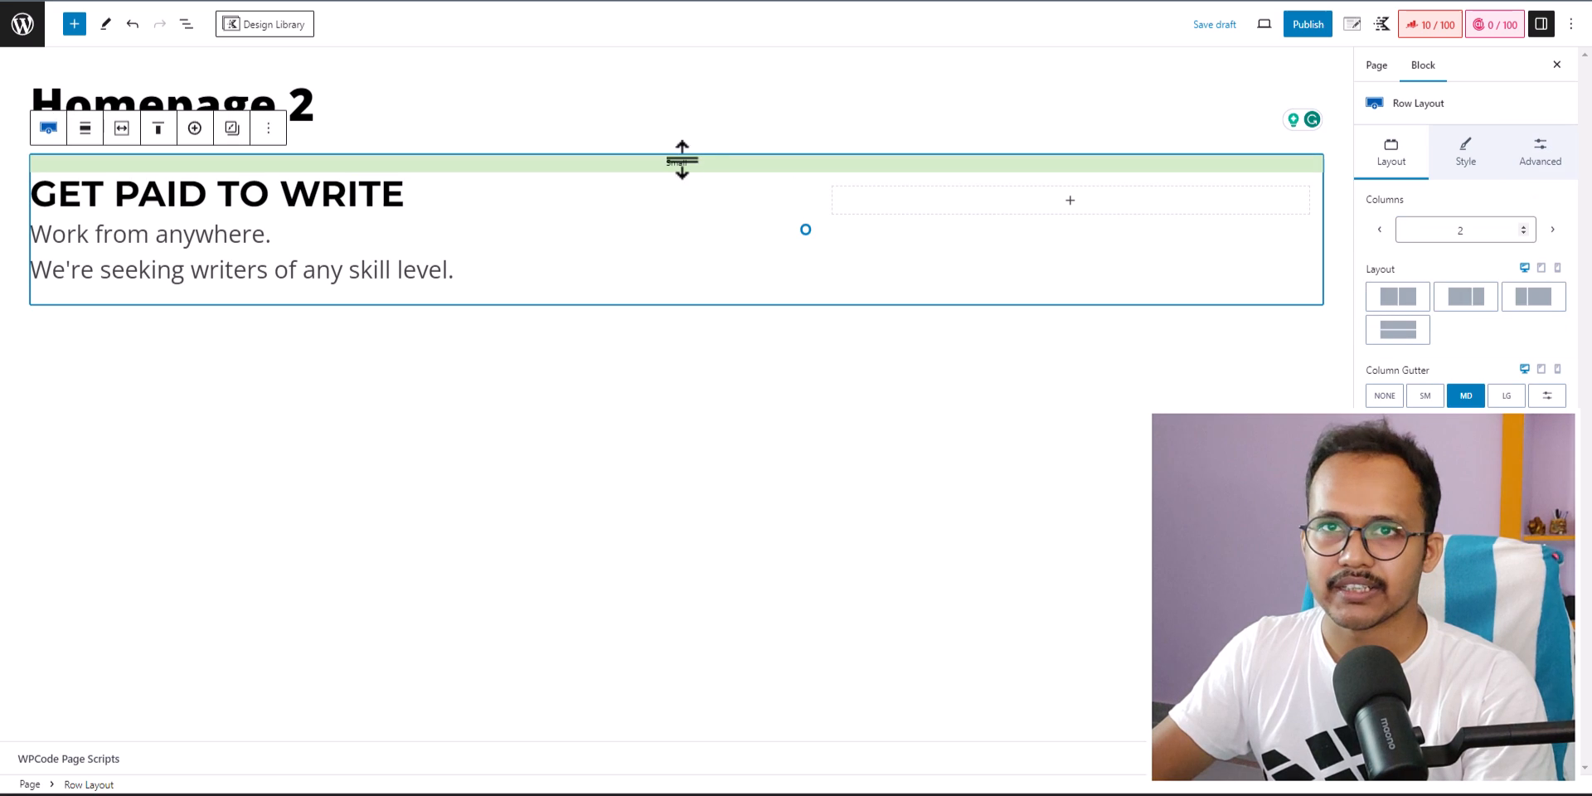
pyautogui.click(1262, 25)
pyautogui.click(1134, 160)
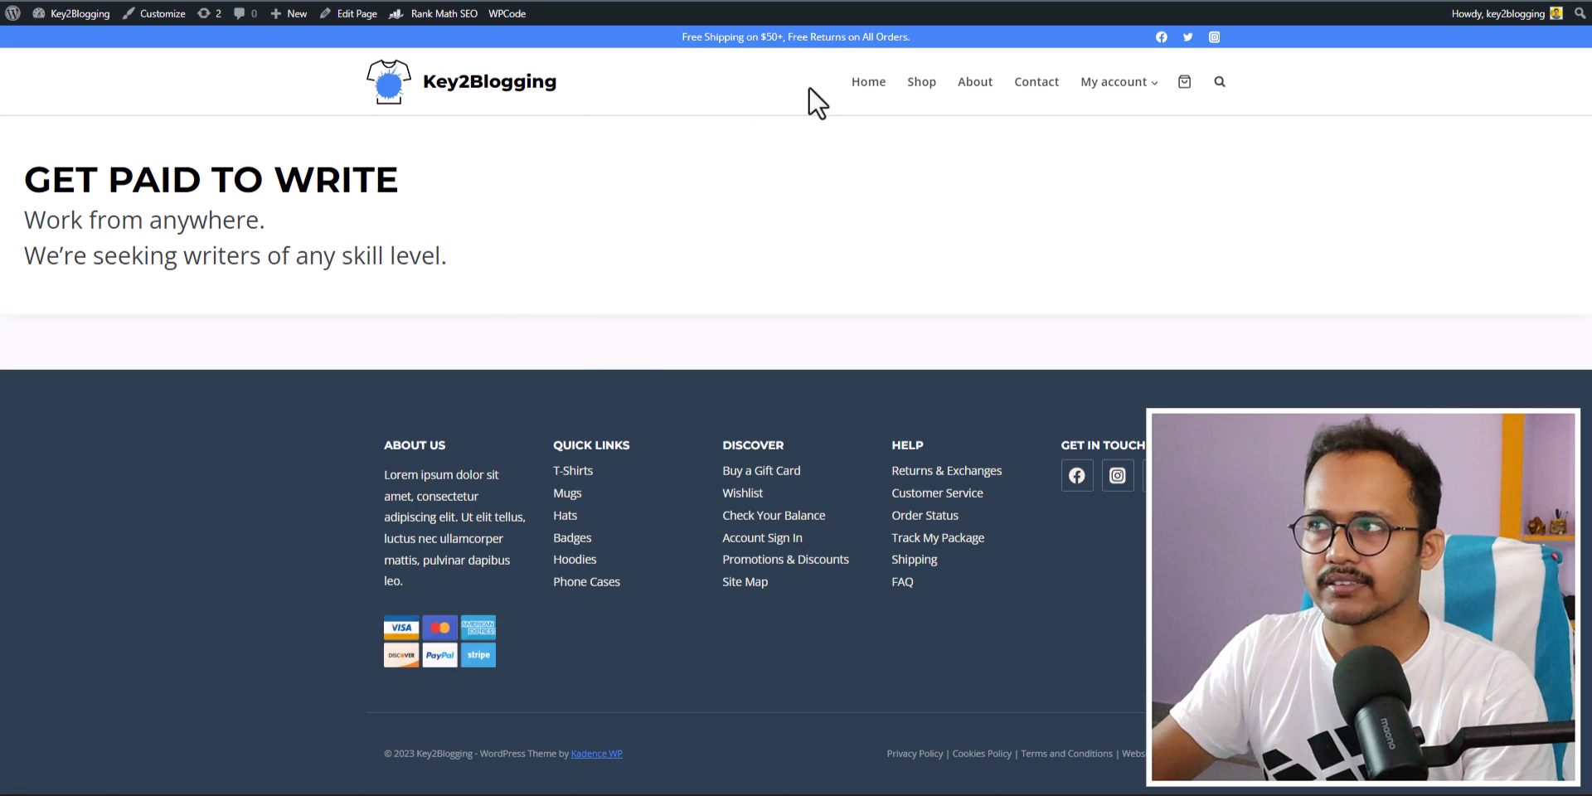
pyautogui.moveTo(24, 181); pyautogui.dragTo(503, 263)
pyautogui.click(501, 264)
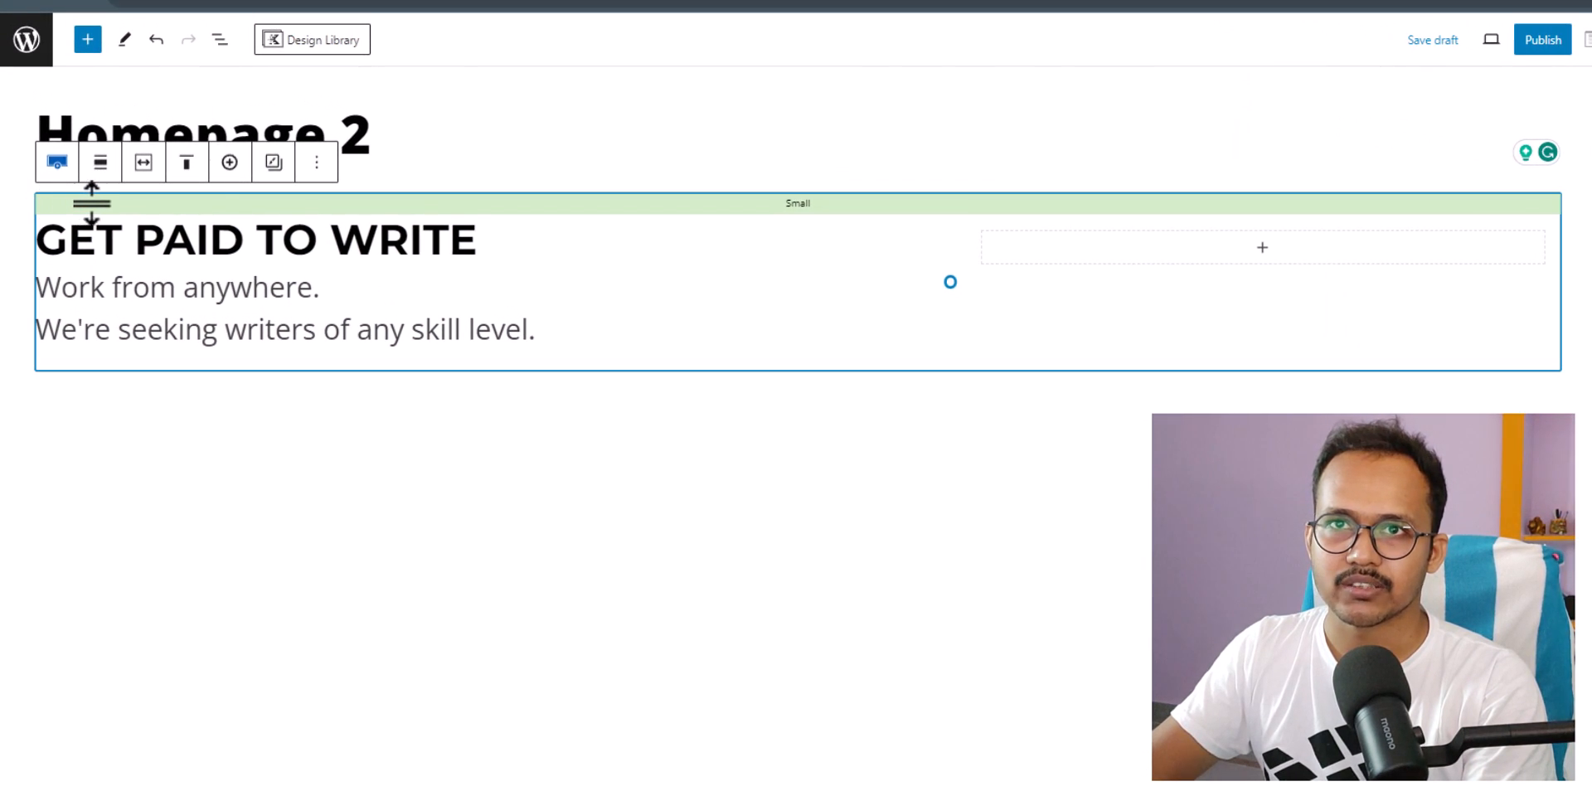
# - Enable the theme content inner width for the Row Layout block and align the row to full width
pyautogui.click(143, 165)
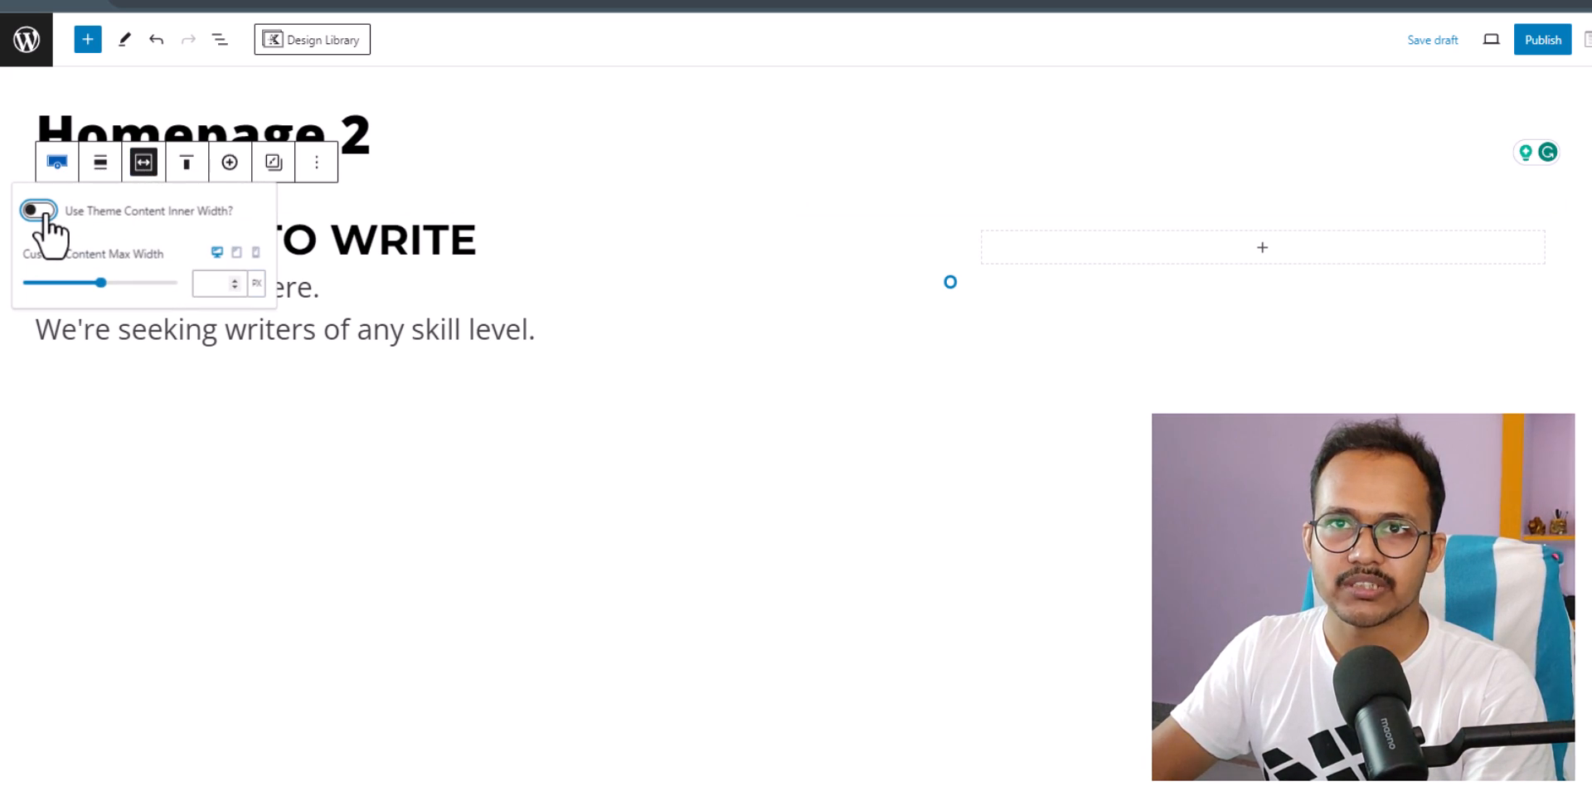
pyautogui.click(39, 211)
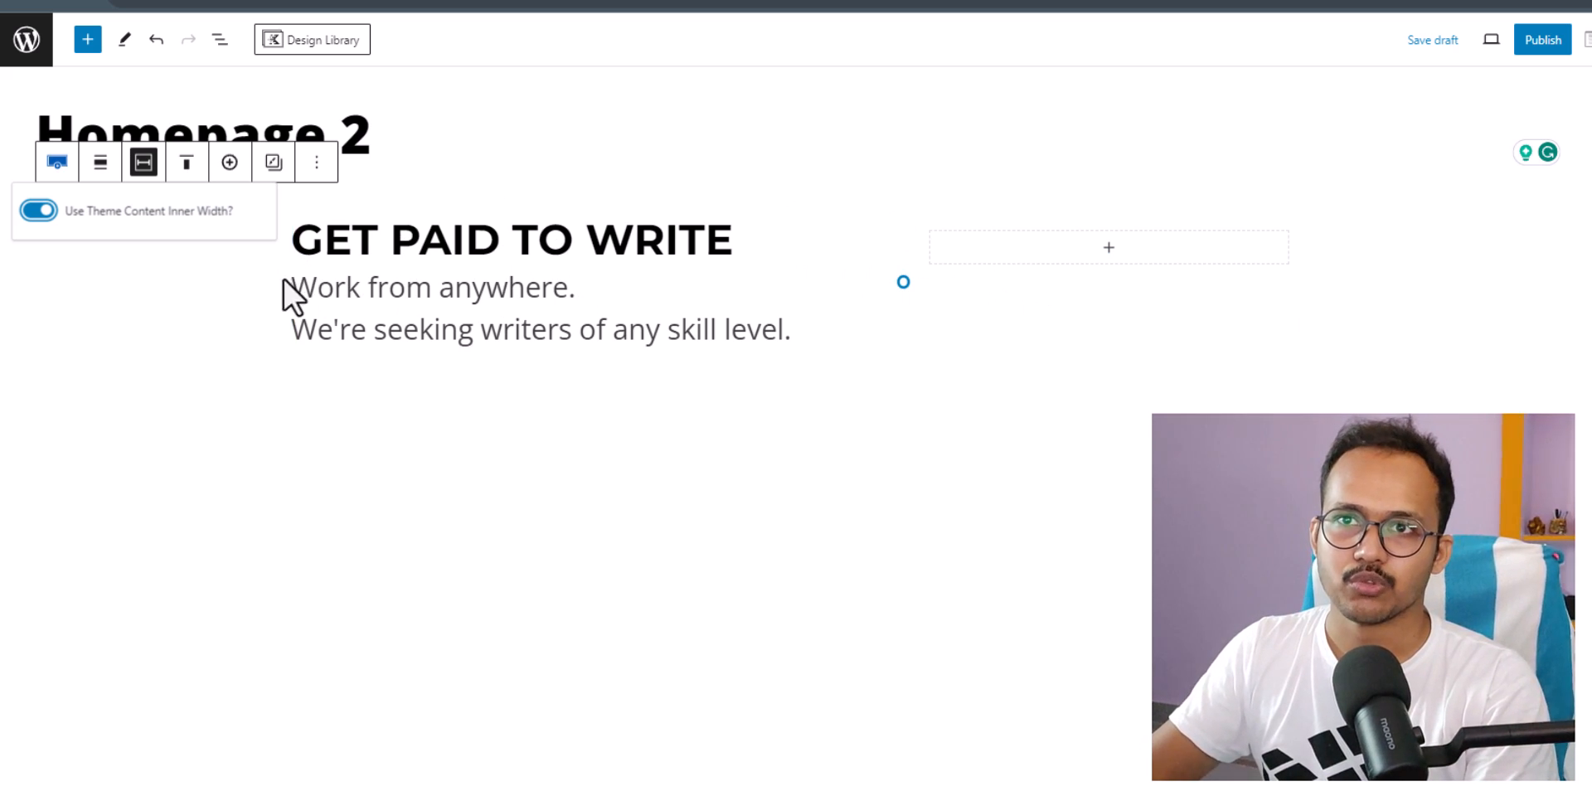
pyautogui.click(91, 162)
pyautogui.click(97, 166)
pyautogui.click(120, 313)
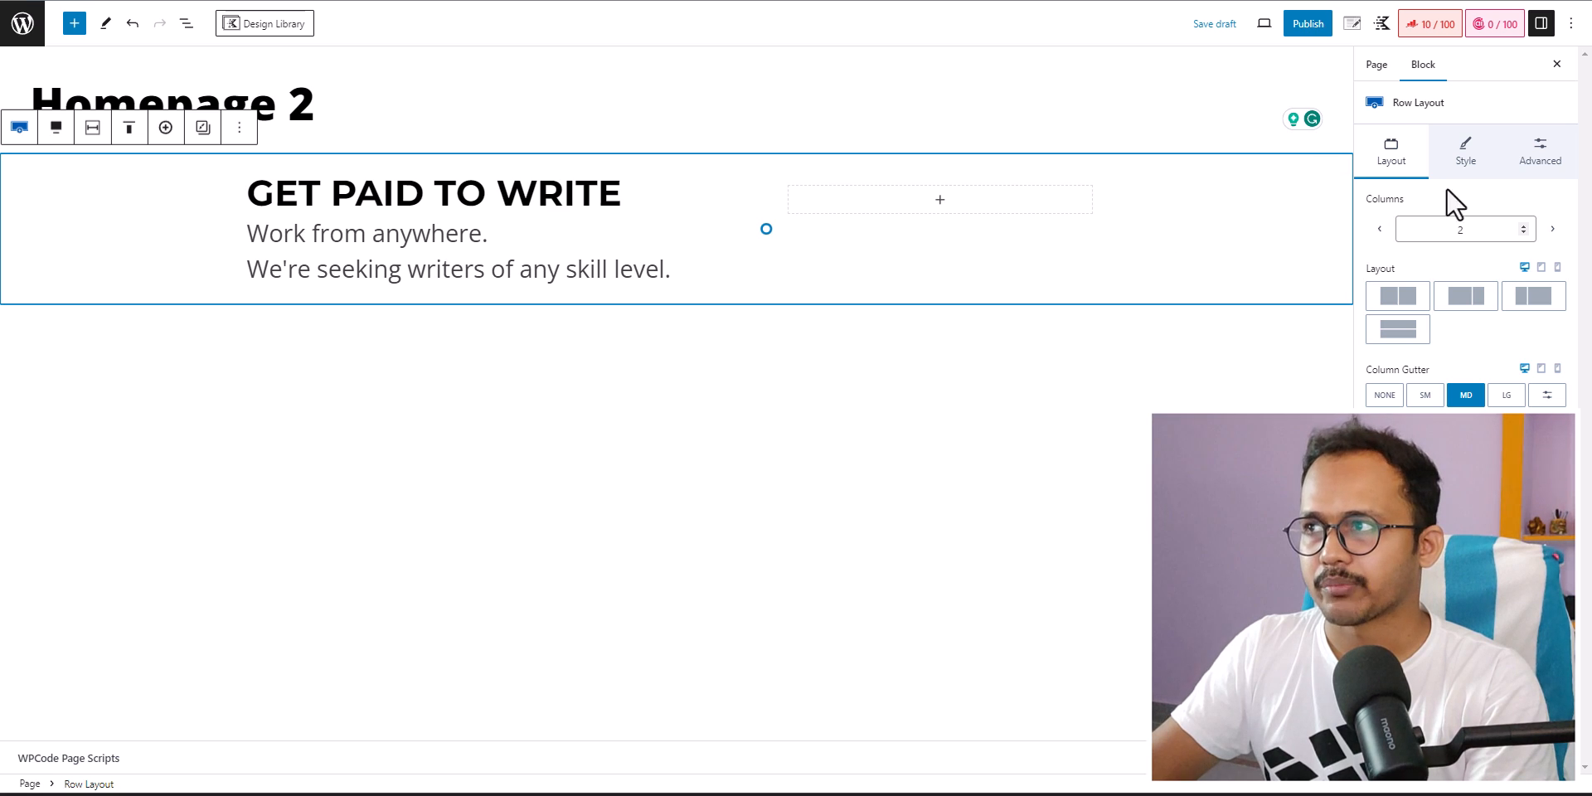
# - Sample the SmartBlogger hero's dark background colour and apply #222222 as the Row Layout's background colour
pyautogui.click(1466, 152)
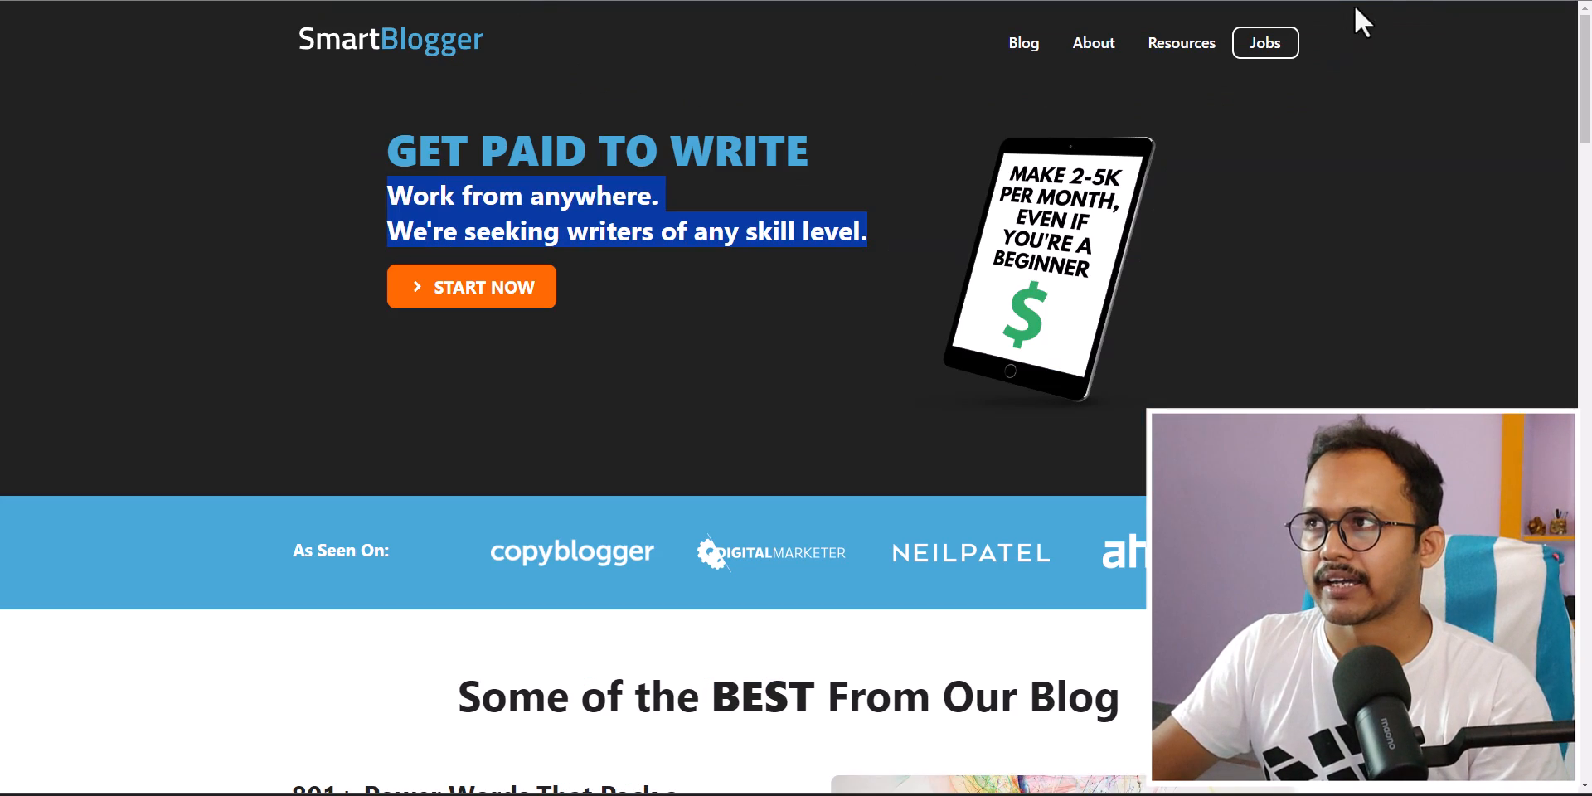
pyautogui.click(1419, 5)
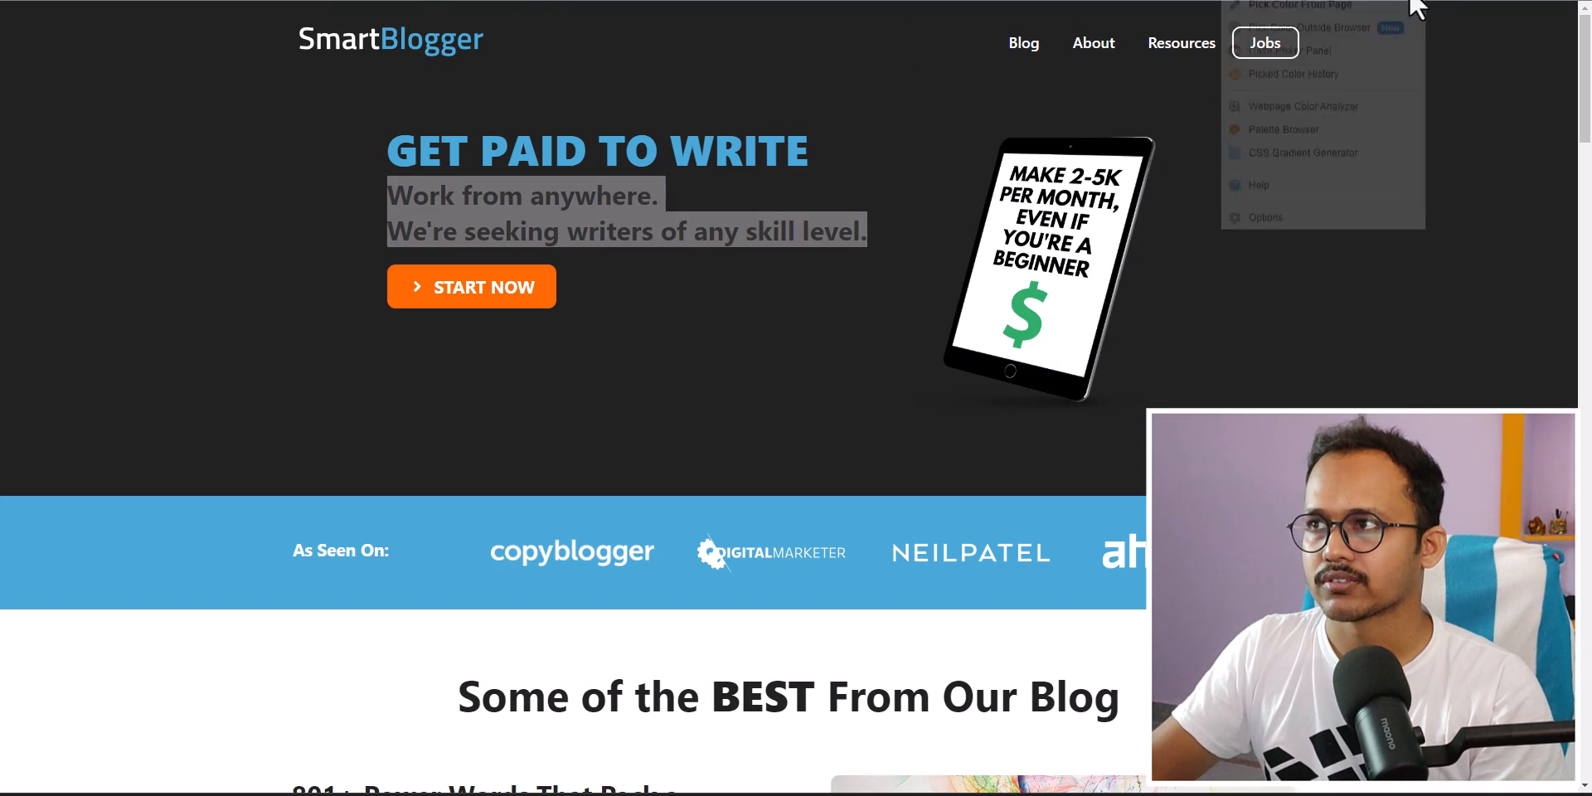
pyautogui.click(1302, 7)
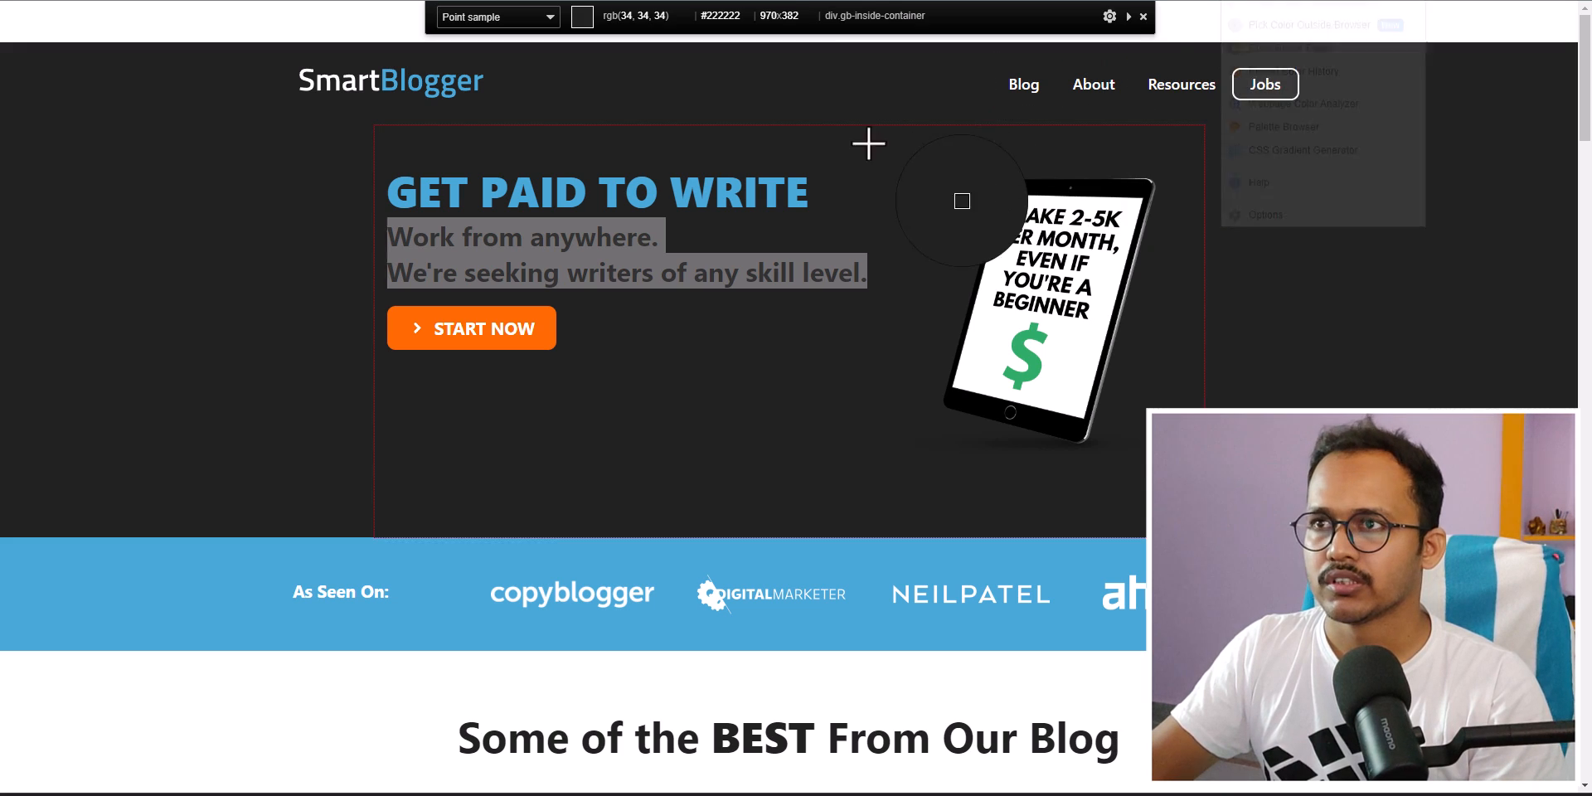
pyautogui.click(188, 187)
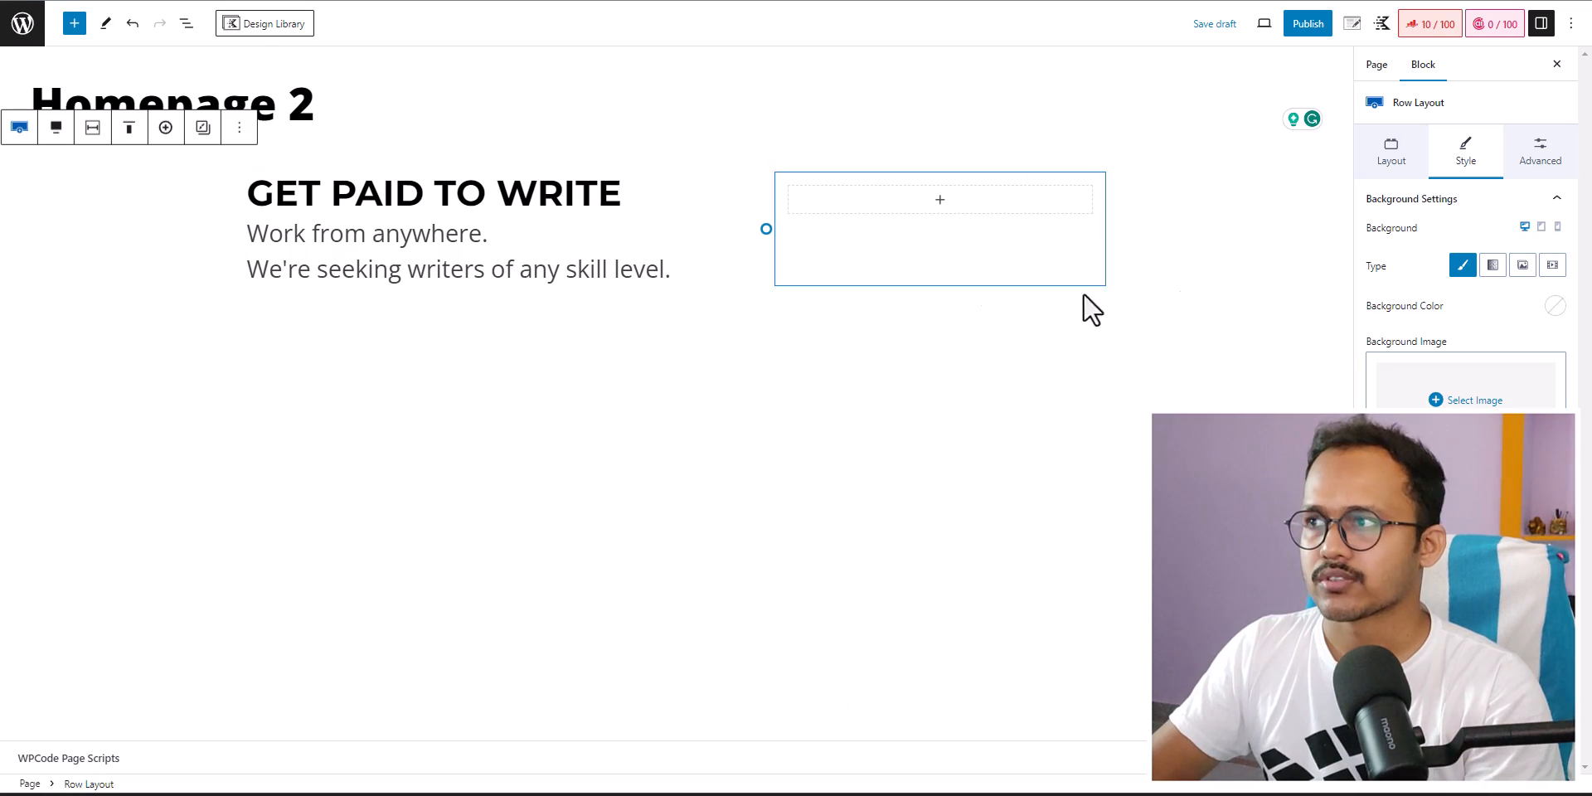
pyautogui.click(1553, 306)
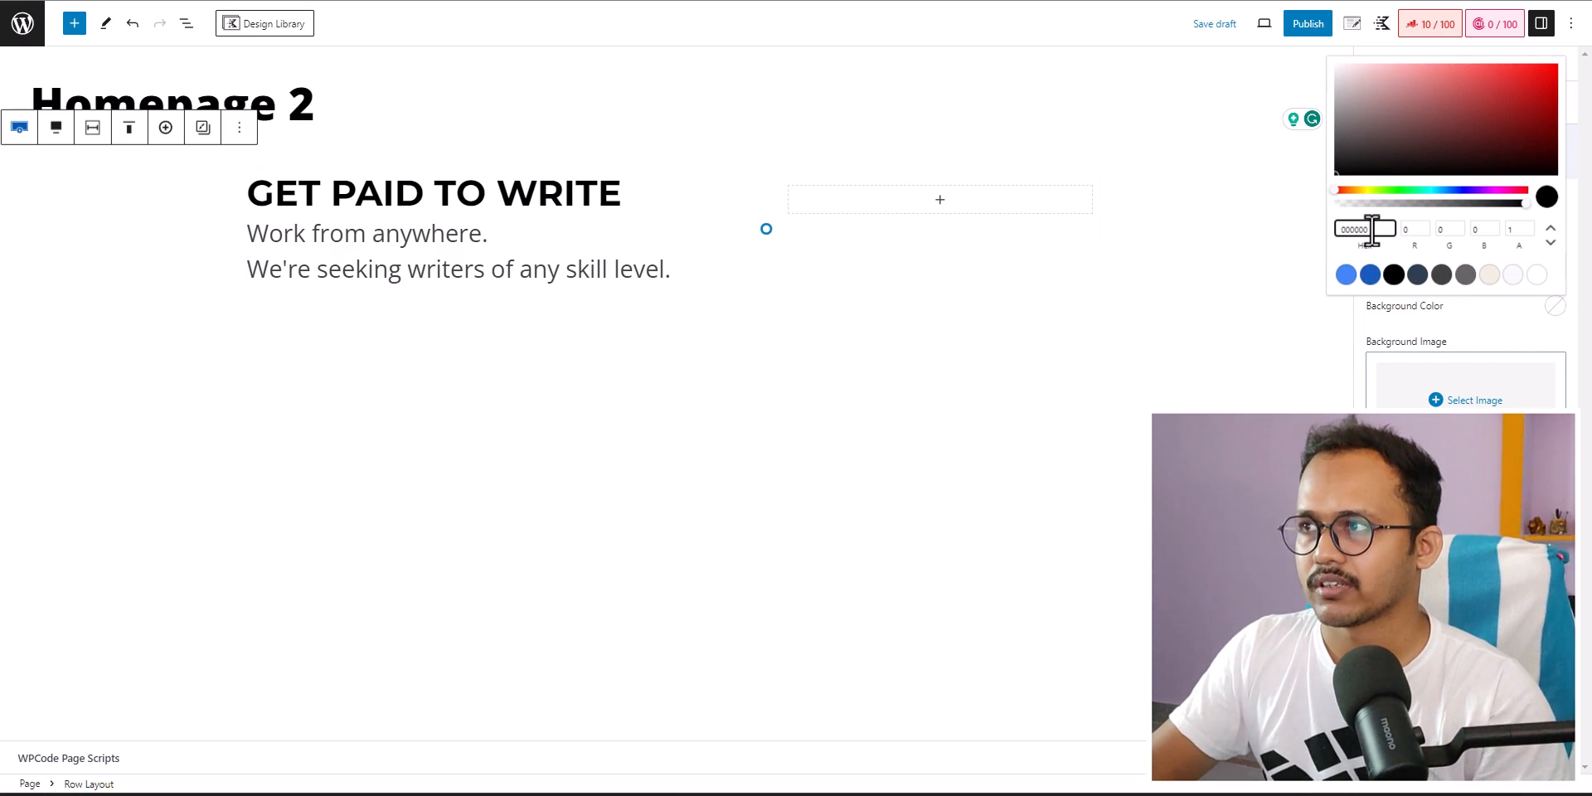
pyautogui.hotkey('ctrl', 'v')
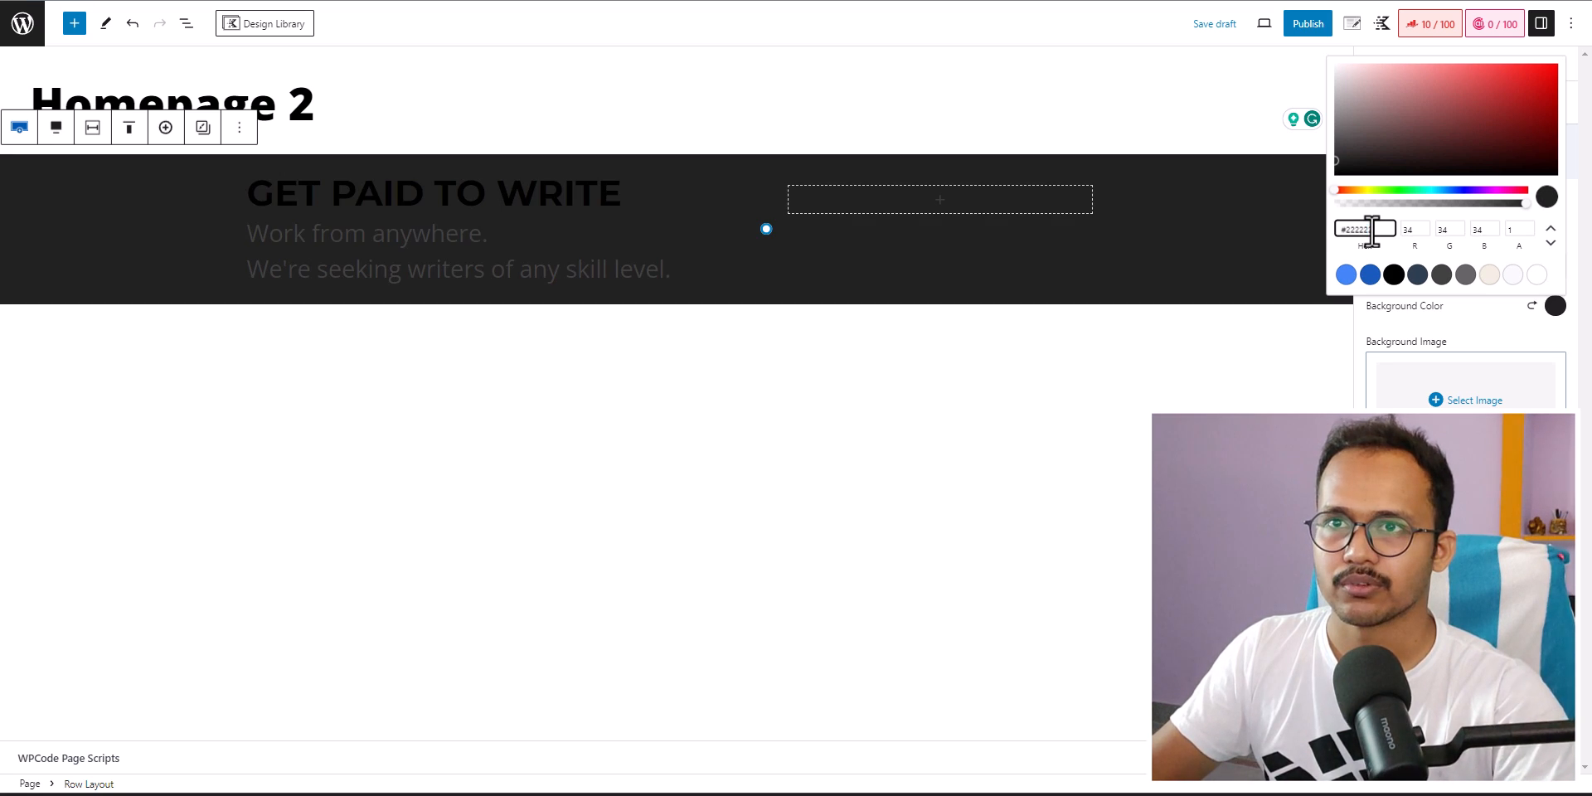
# - Set the text colour of the "GET PAID TO WRITE" heading and the supporting text below it to white, #FFFFFF
pyautogui.click(543, 202)
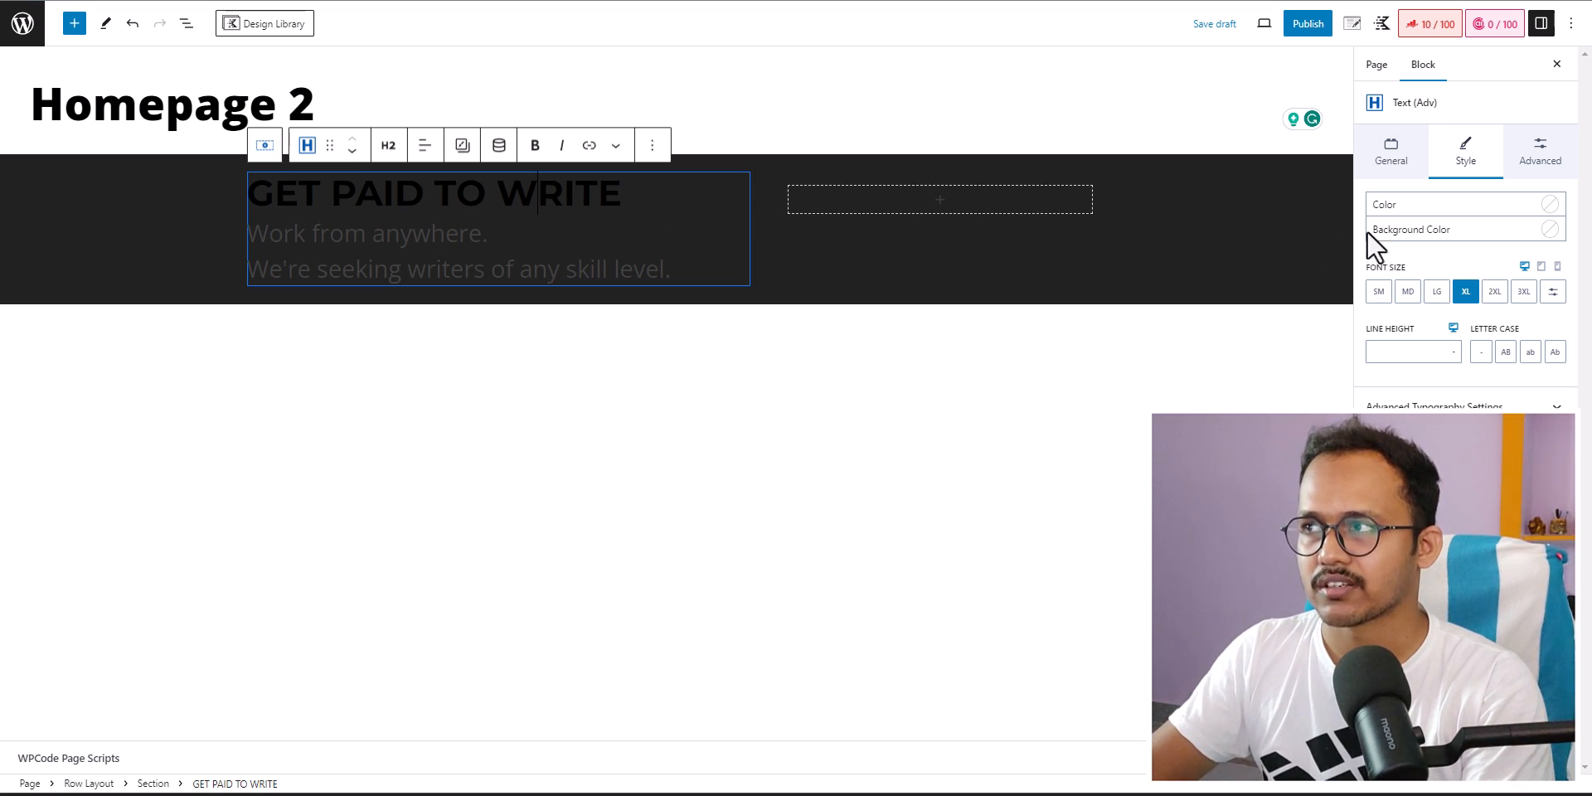
pyautogui.click(1550, 206)
pyautogui.click(1539, 428)
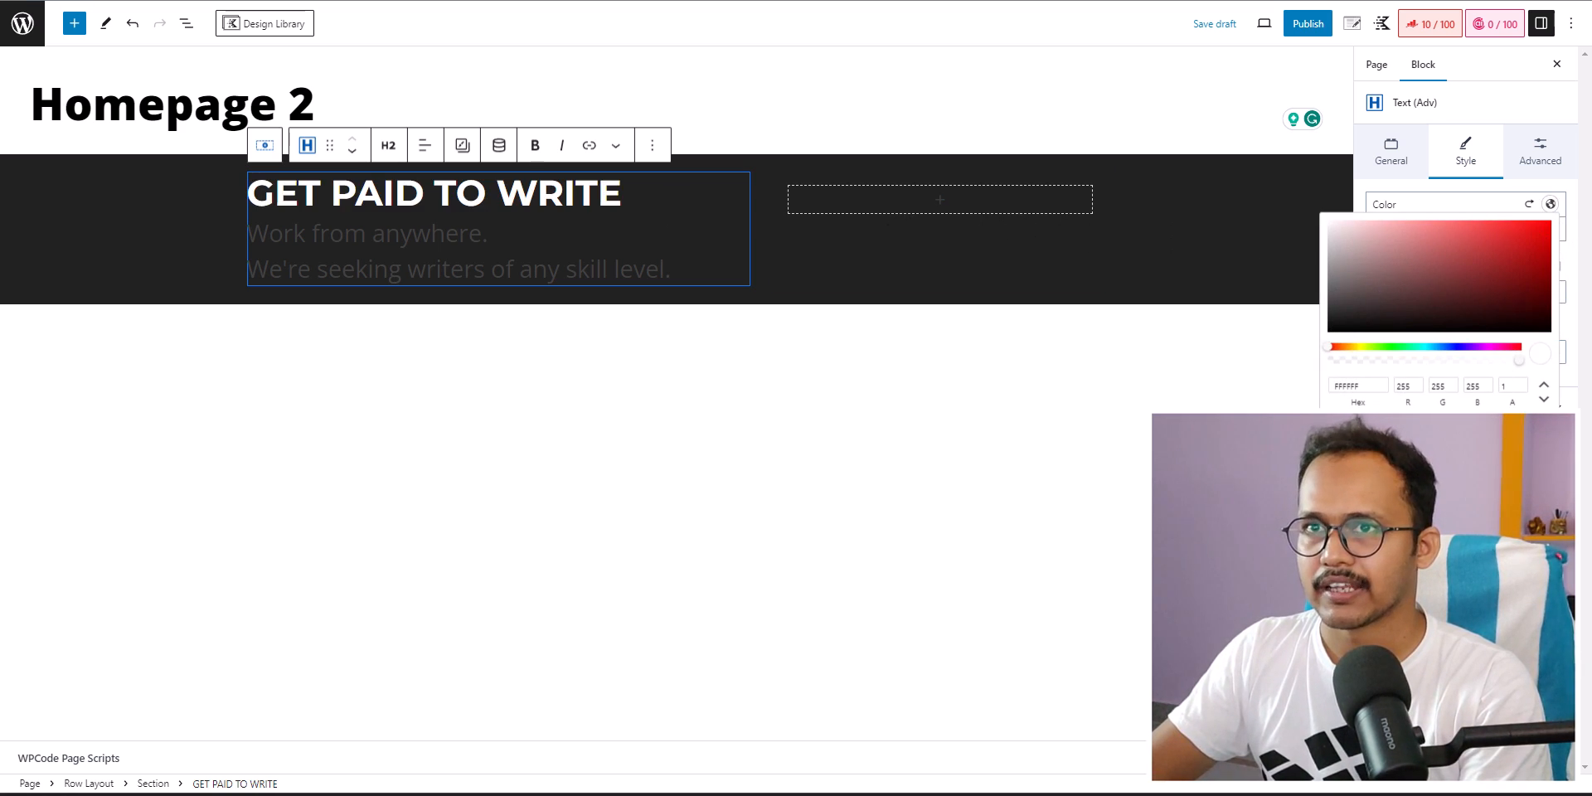
pyautogui.click(588, 252)
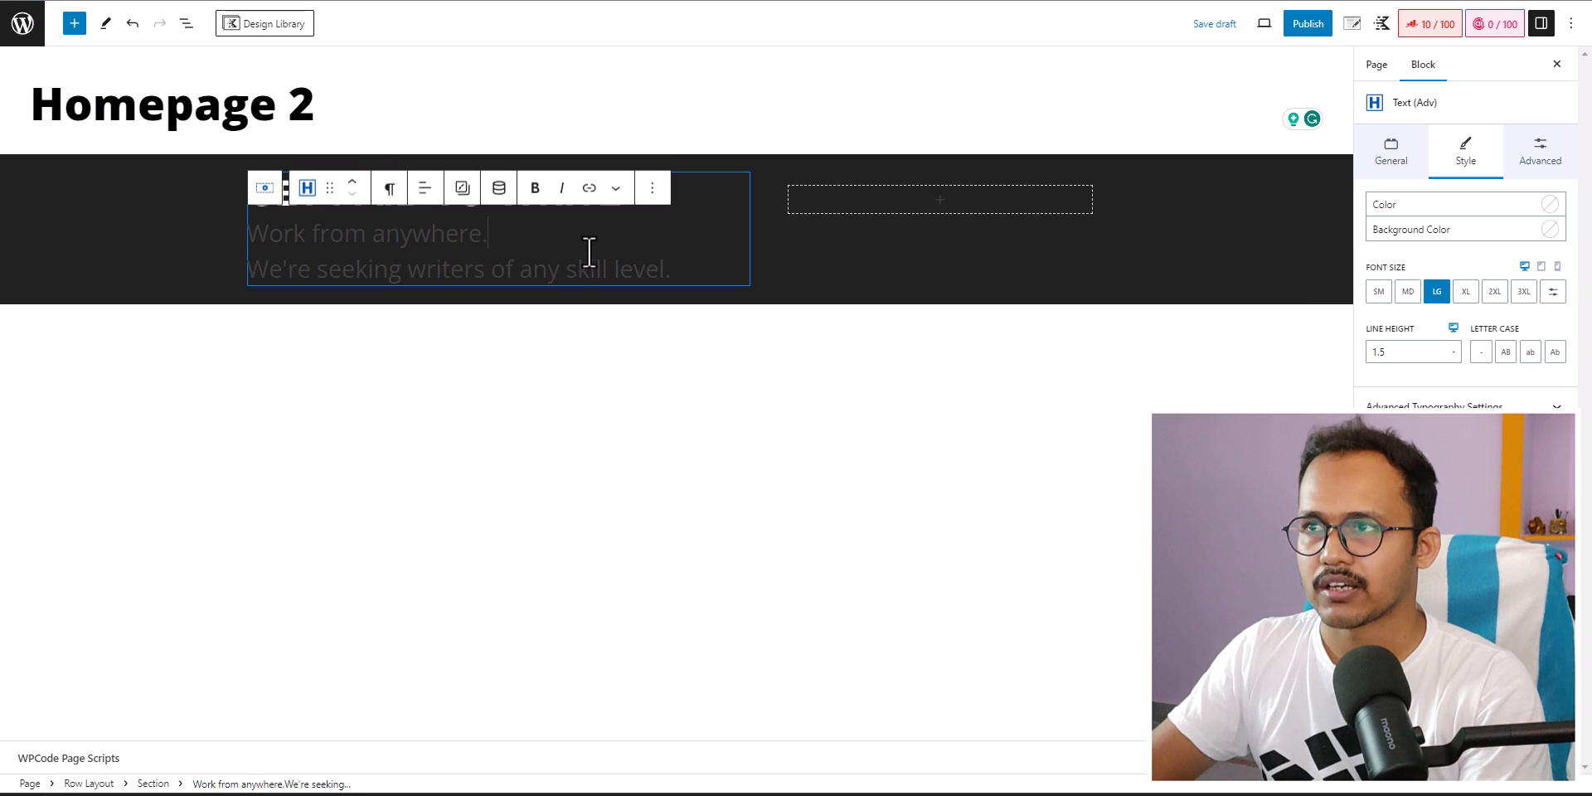
pyautogui.click(1550, 205)
pyautogui.click(1539, 428)
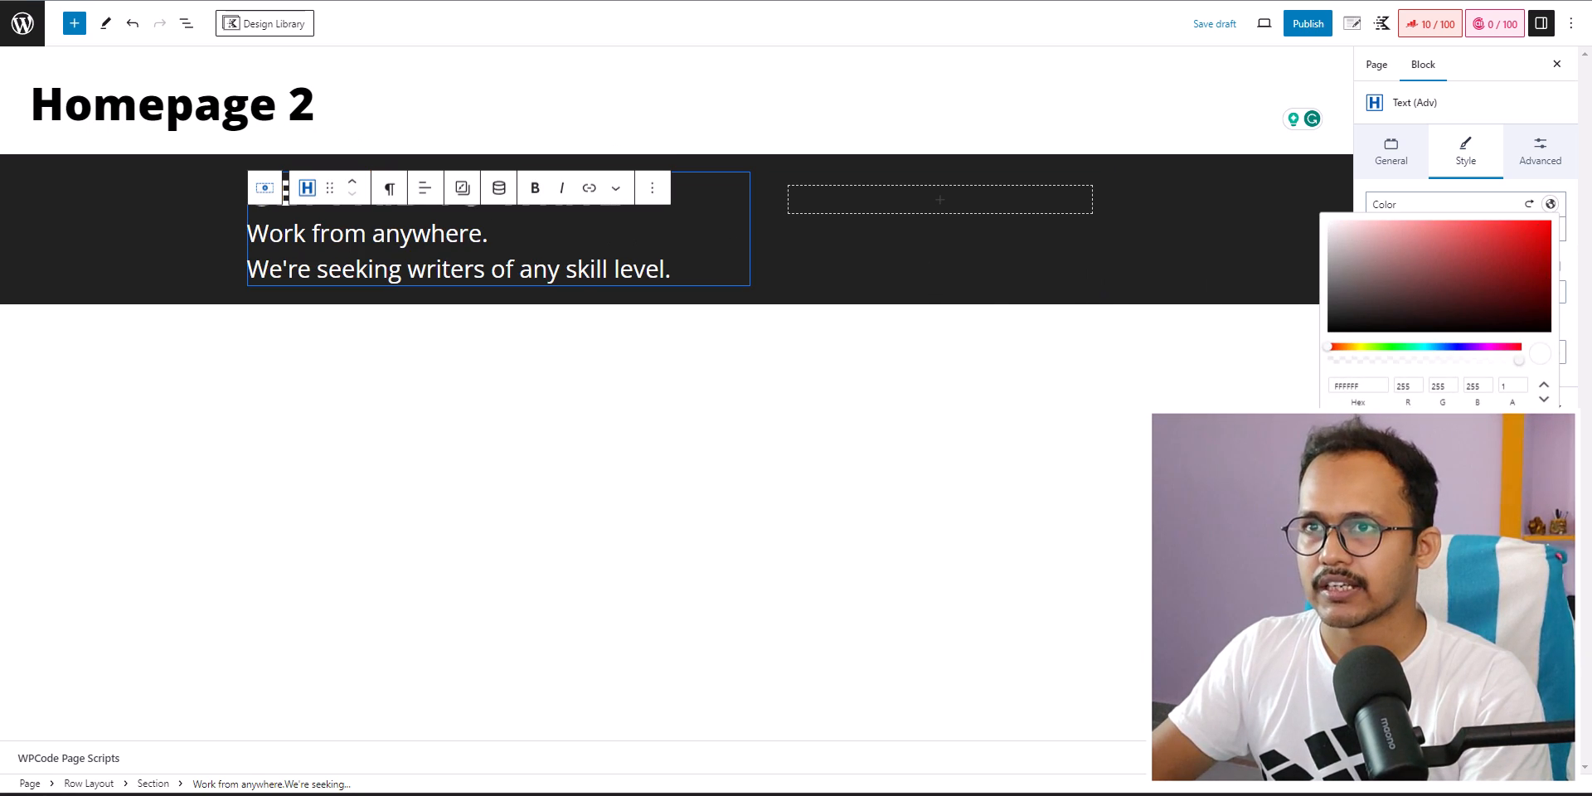
# - Increase the Row Layout's top and bottom padding to XXL
pyautogui.click(101, 209)
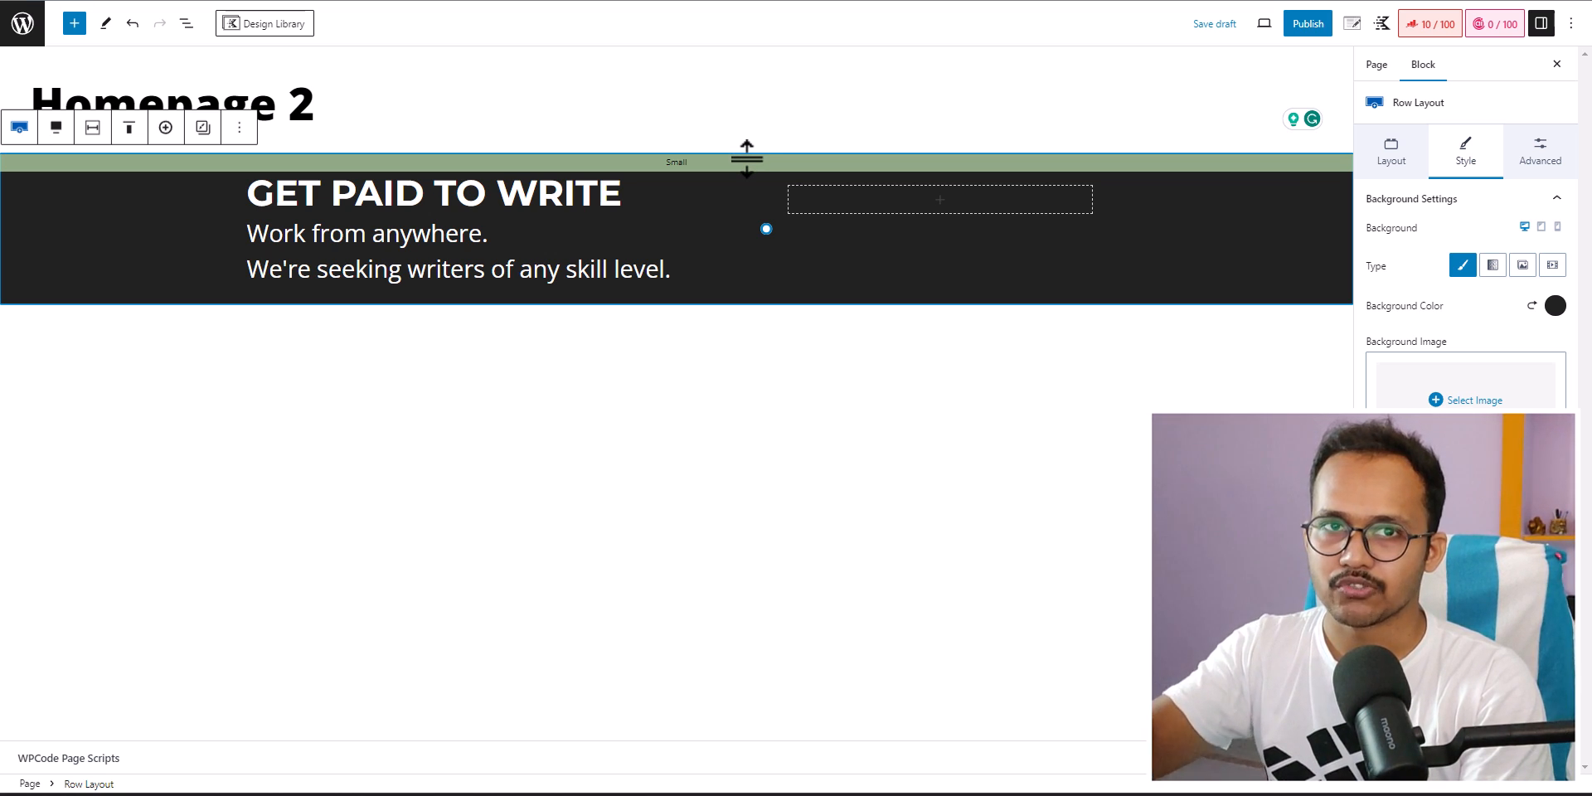
pyautogui.moveTo(745, 158); pyautogui.dragTo(742, 191)
pyautogui.moveTo(700, 331); pyautogui.dragTo(694, 348)
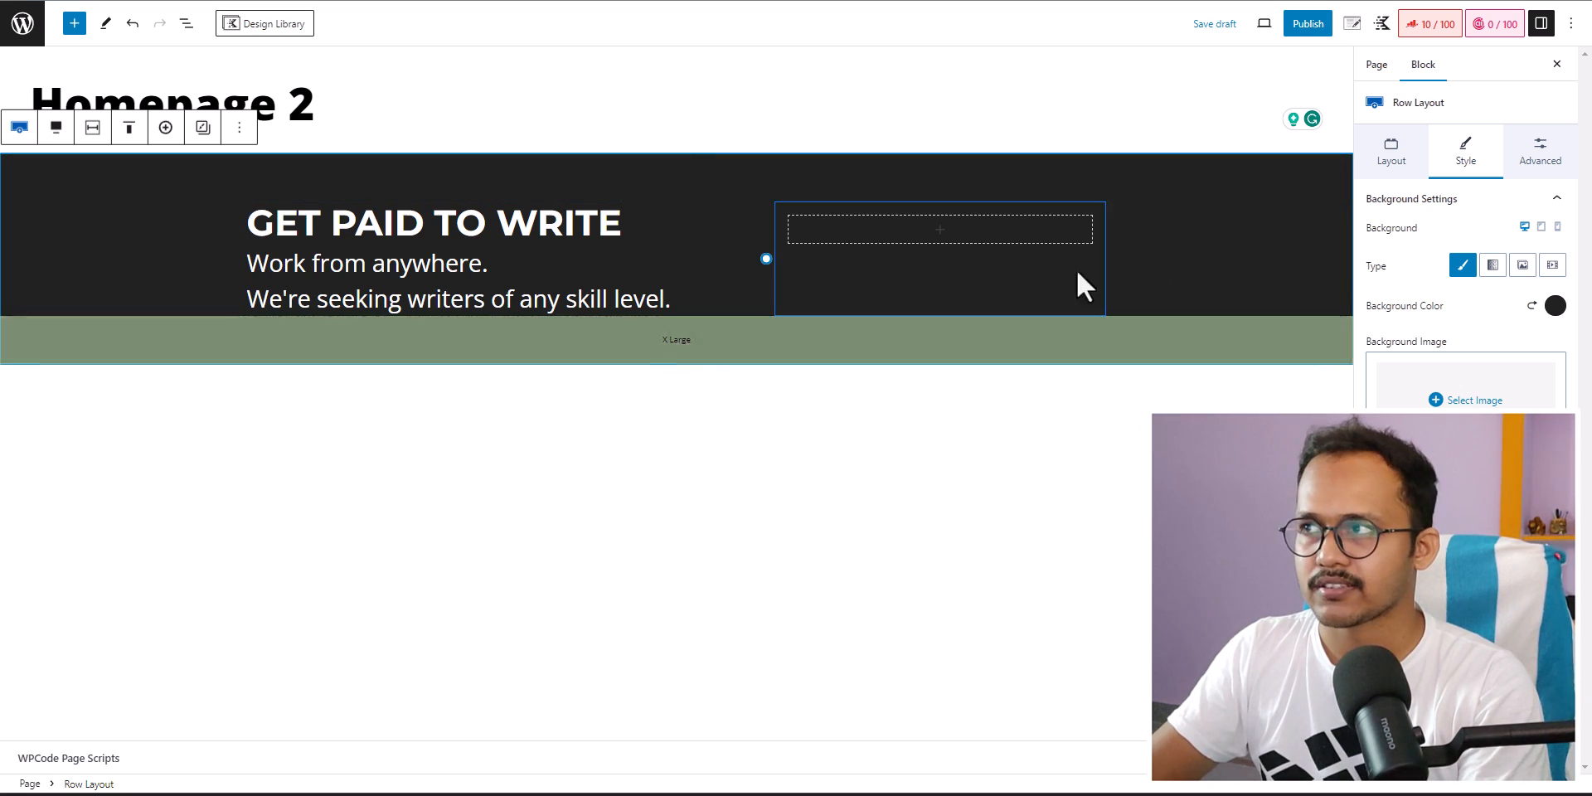
pyautogui.click(1544, 157)
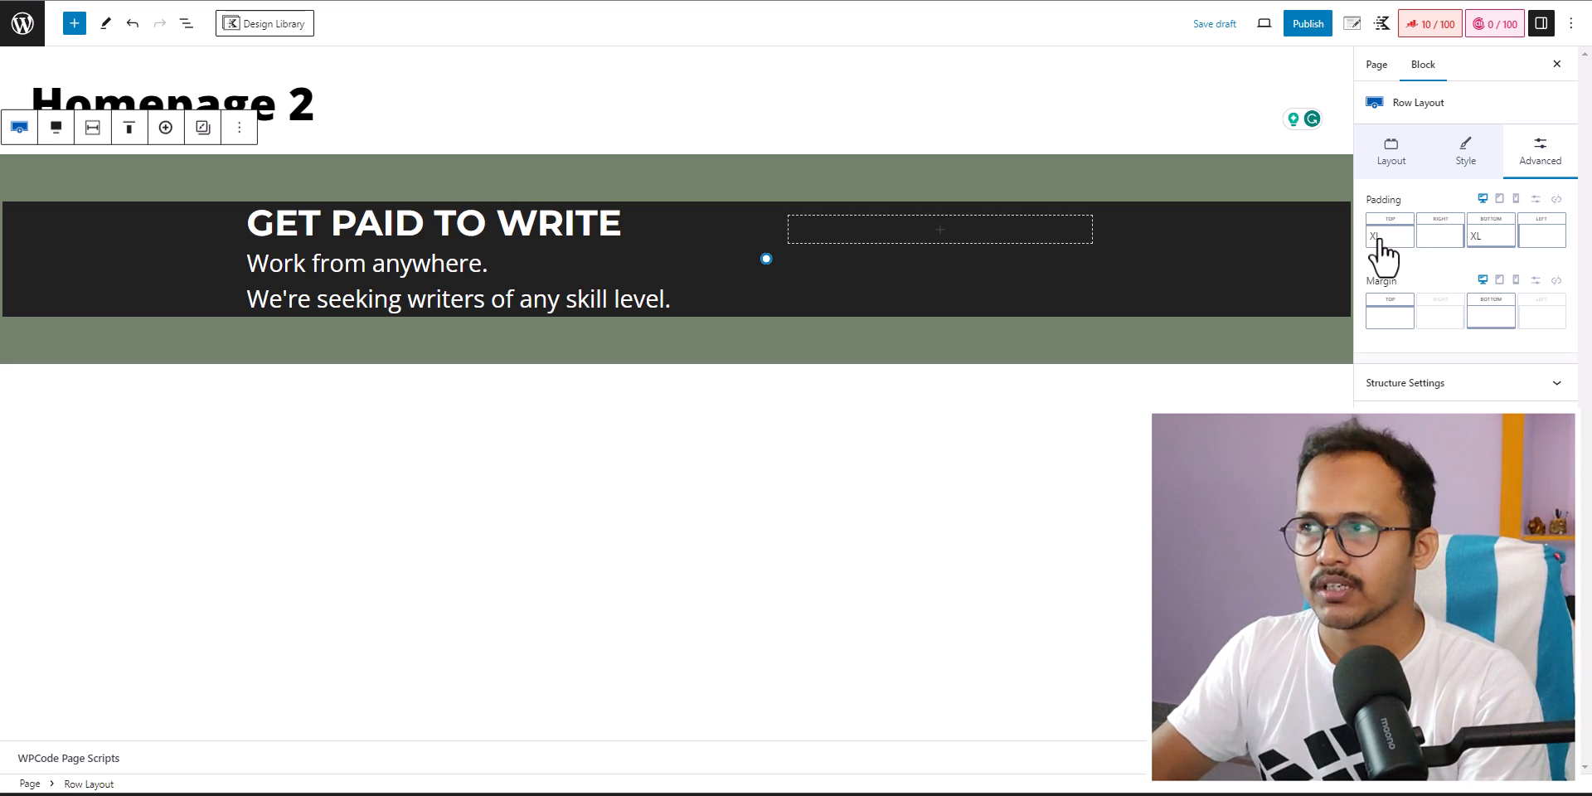
pyautogui.click(1381, 248)
pyautogui.moveTo(1466, 304); pyautogui.dragTo(1480, 303)
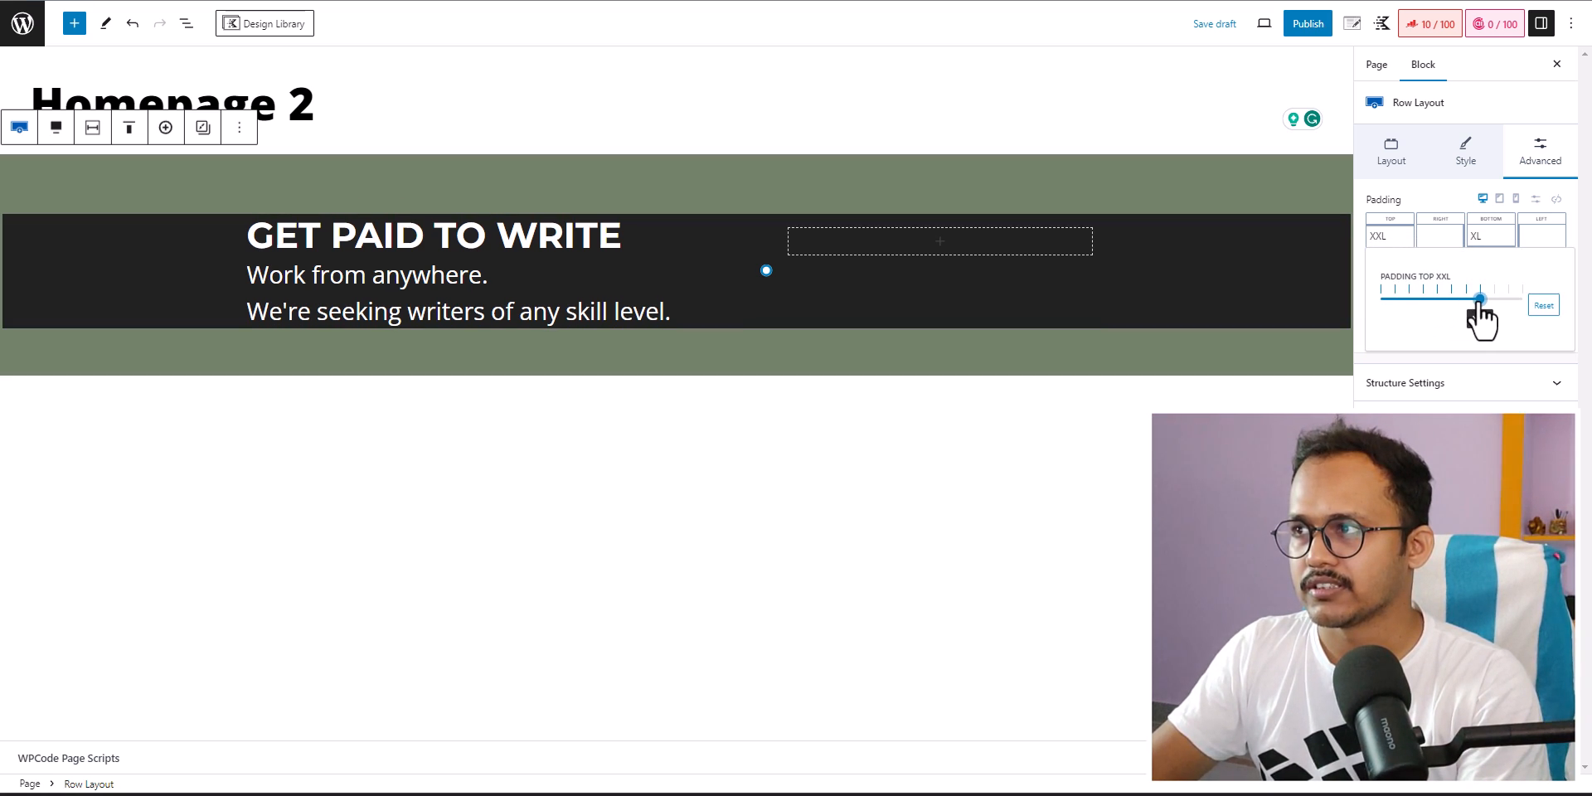
pyautogui.click(1490, 237)
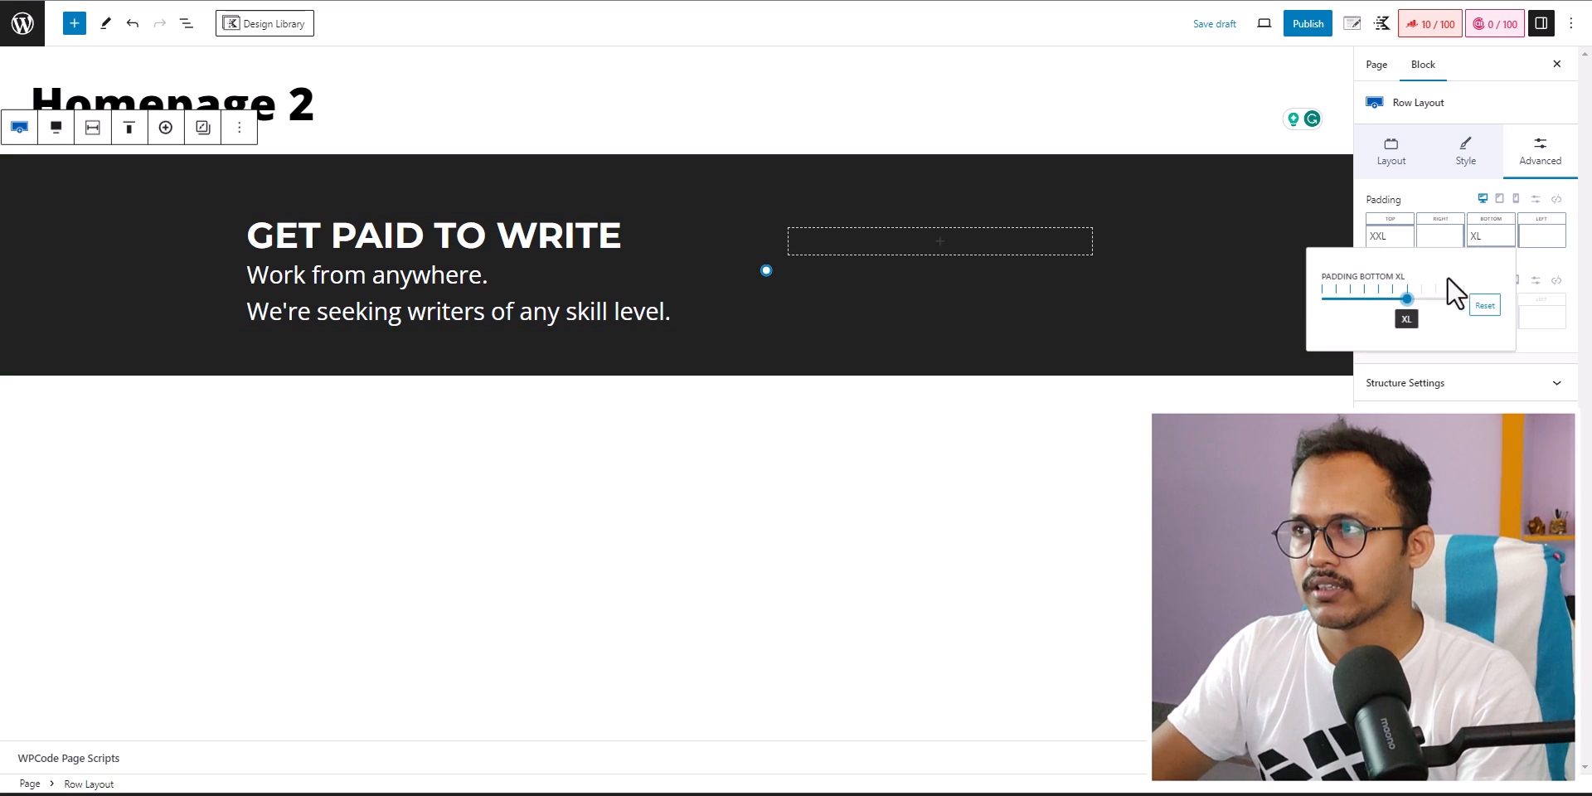
pyautogui.moveTo(1408, 305); pyautogui.dragTo(1420, 305)
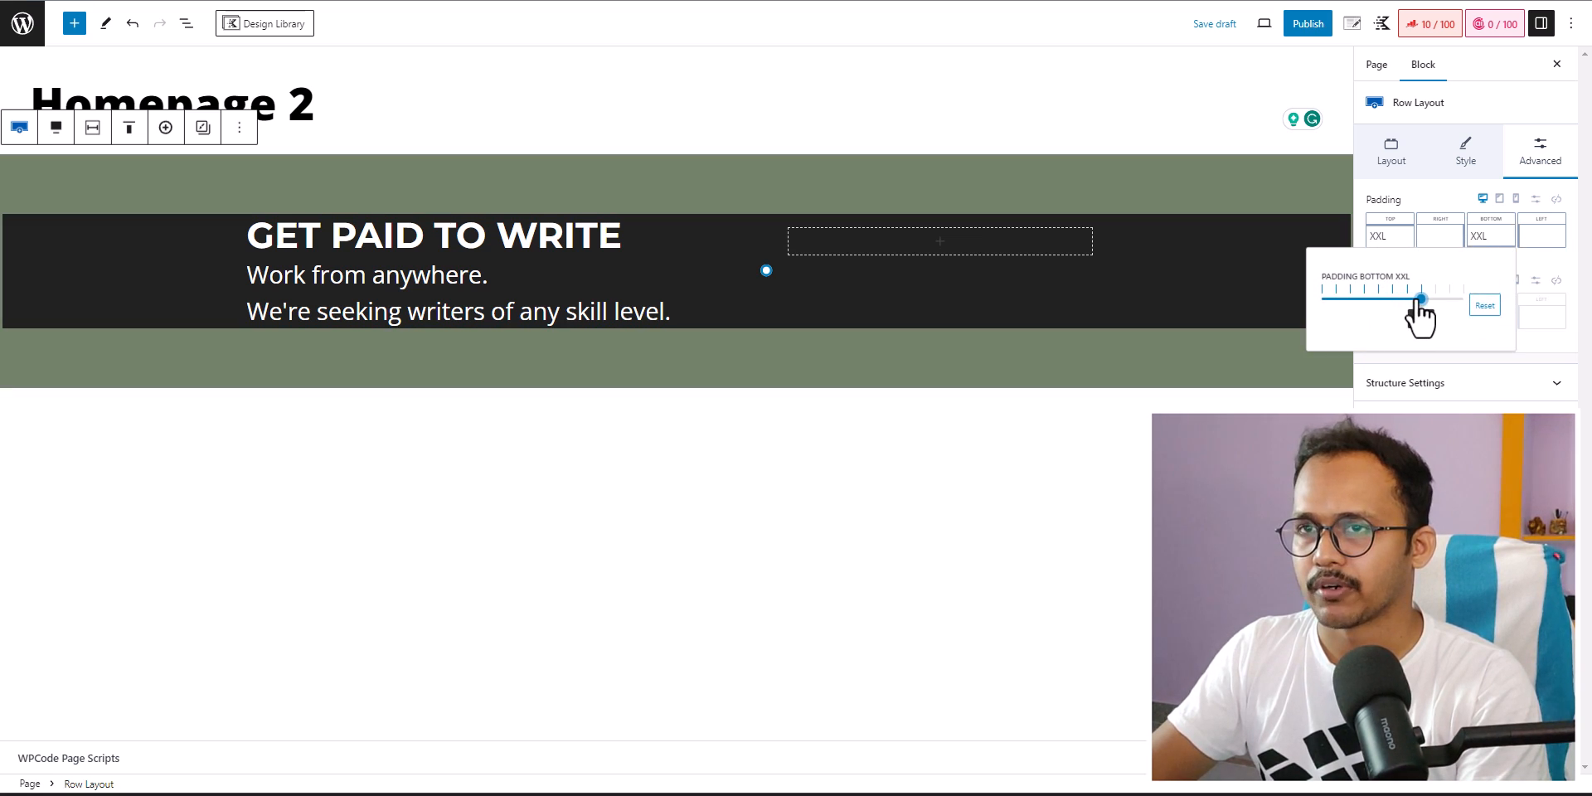
pyautogui.click(1172, 190)
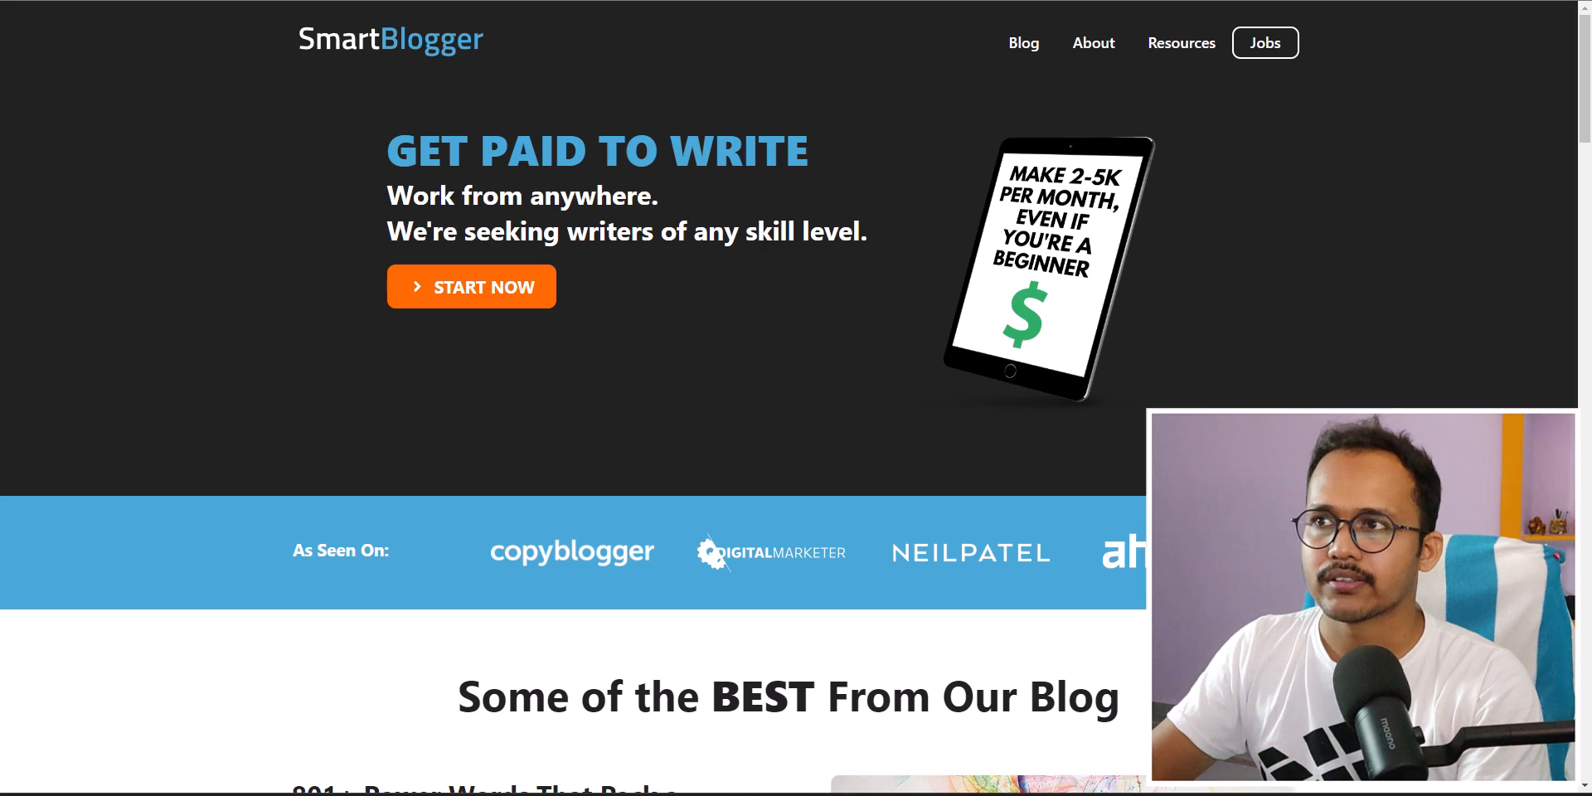
# - Save the tablet image from the SmartBlogger hero and insert it with an Image block in the row's empty second column
pyautogui.rightClick(1075, 230)
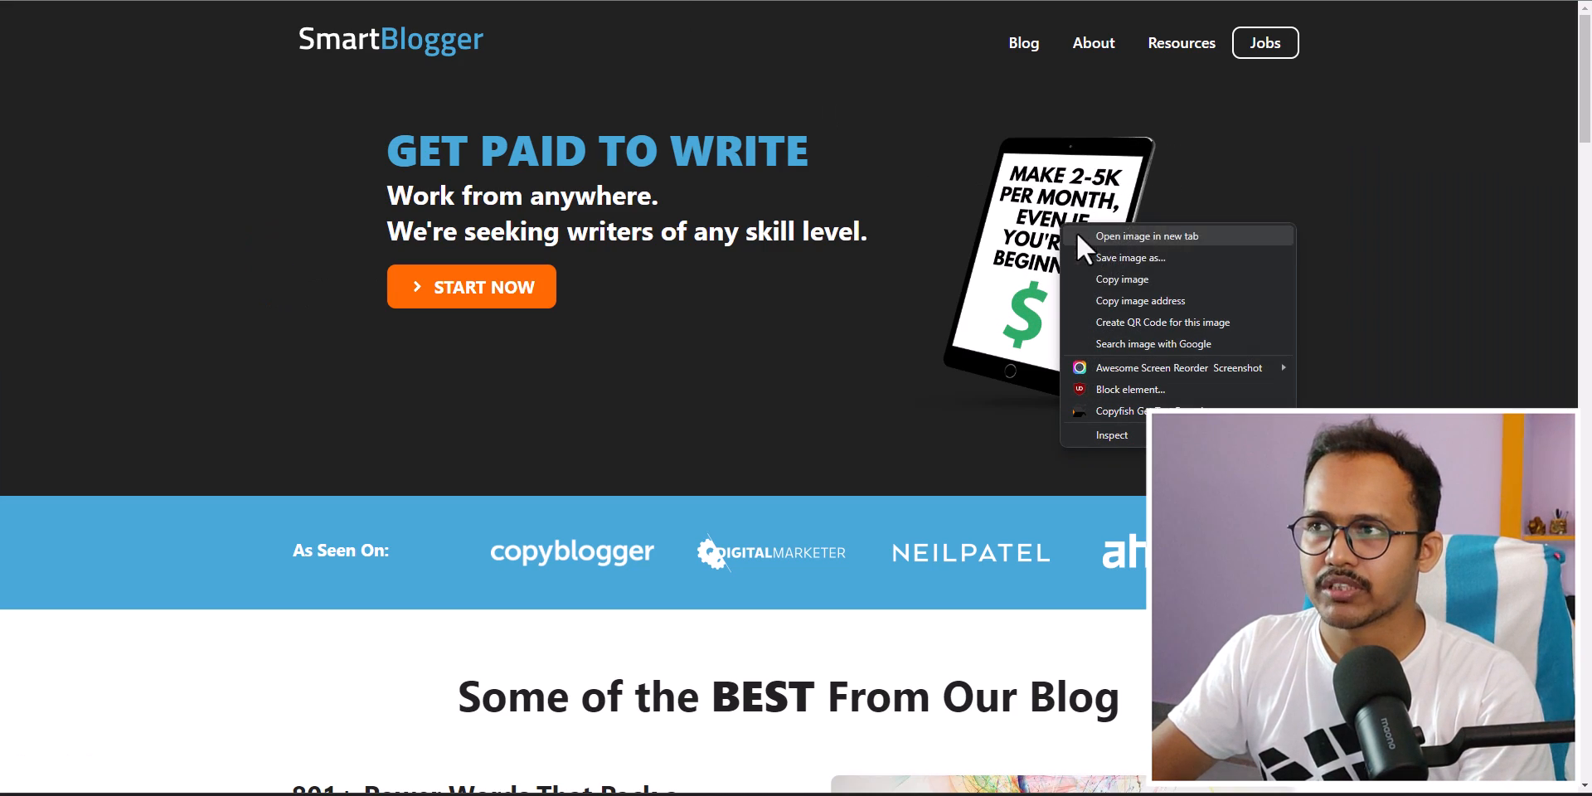
pyautogui.click(1123, 258)
pyautogui.click(1123, 520)
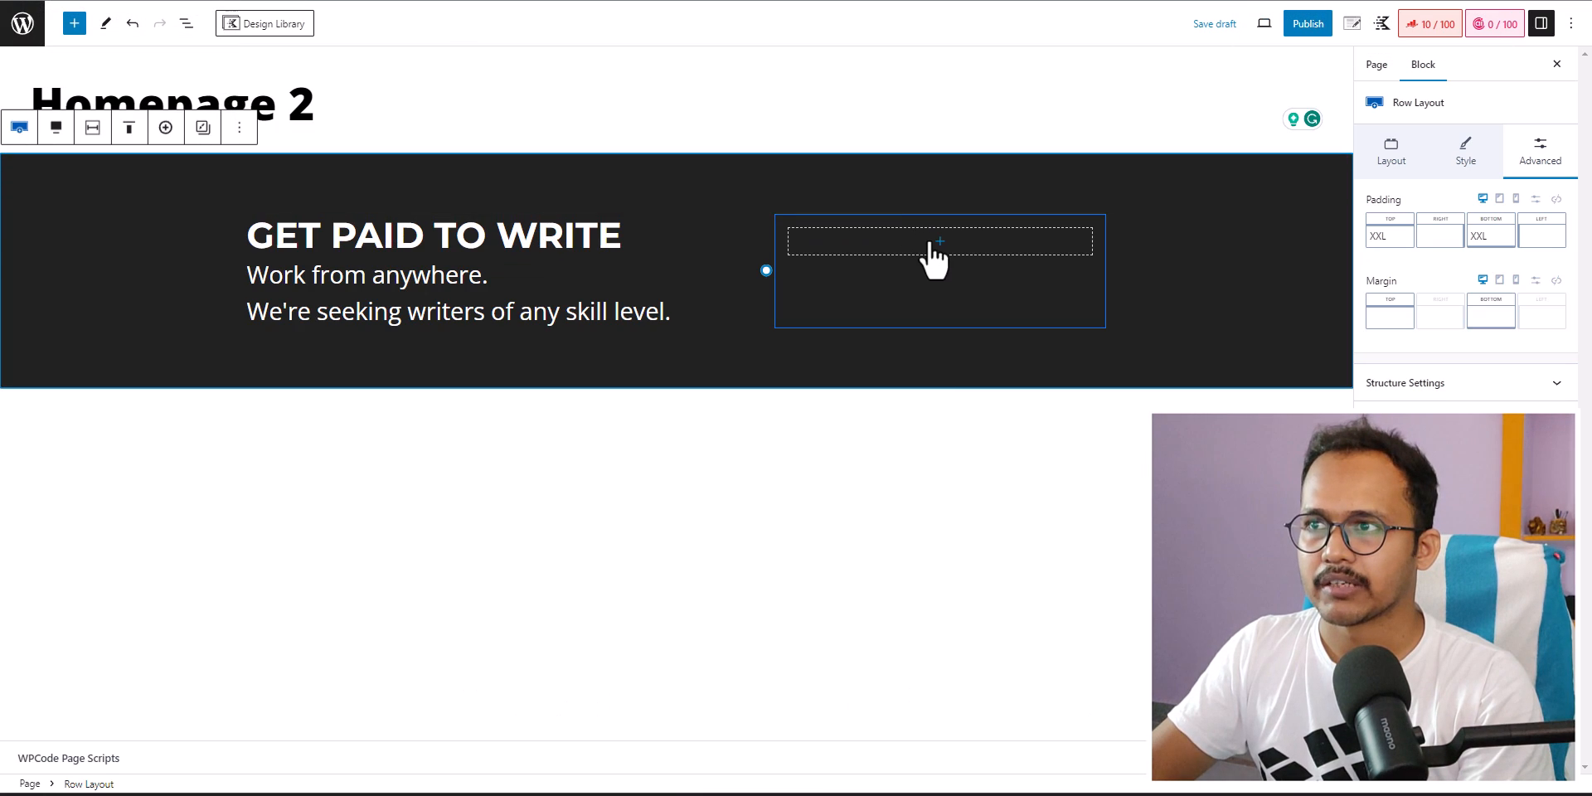
pyautogui.click(937, 248)
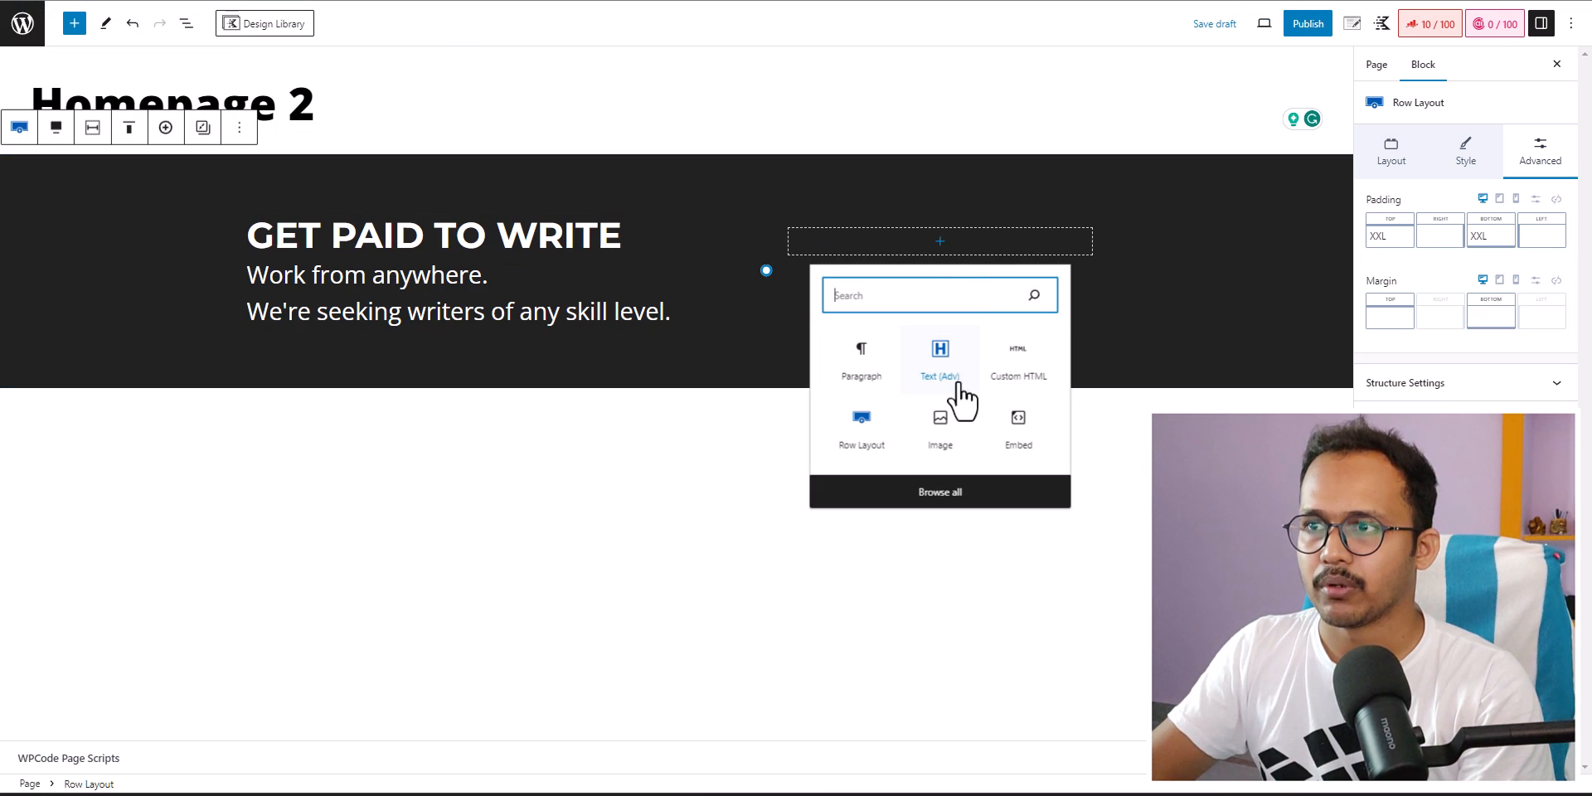
pyautogui.click(935, 419)
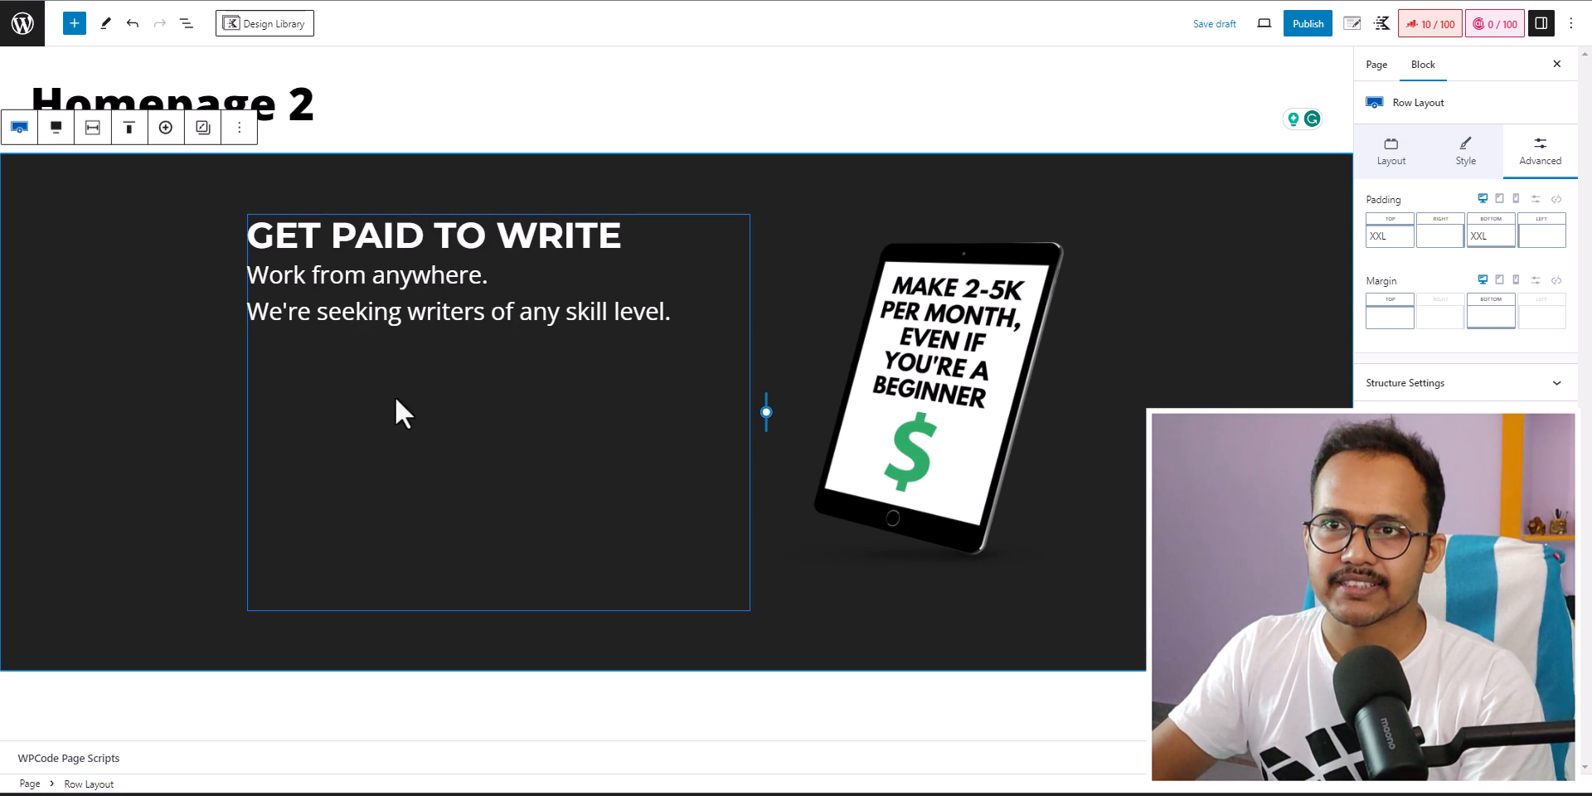
# - Align the Row Layout's content vertically to the middle and reduce its top and bottom padding to LG
pyautogui.click(131, 133)
pyautogui.click(162, 202)
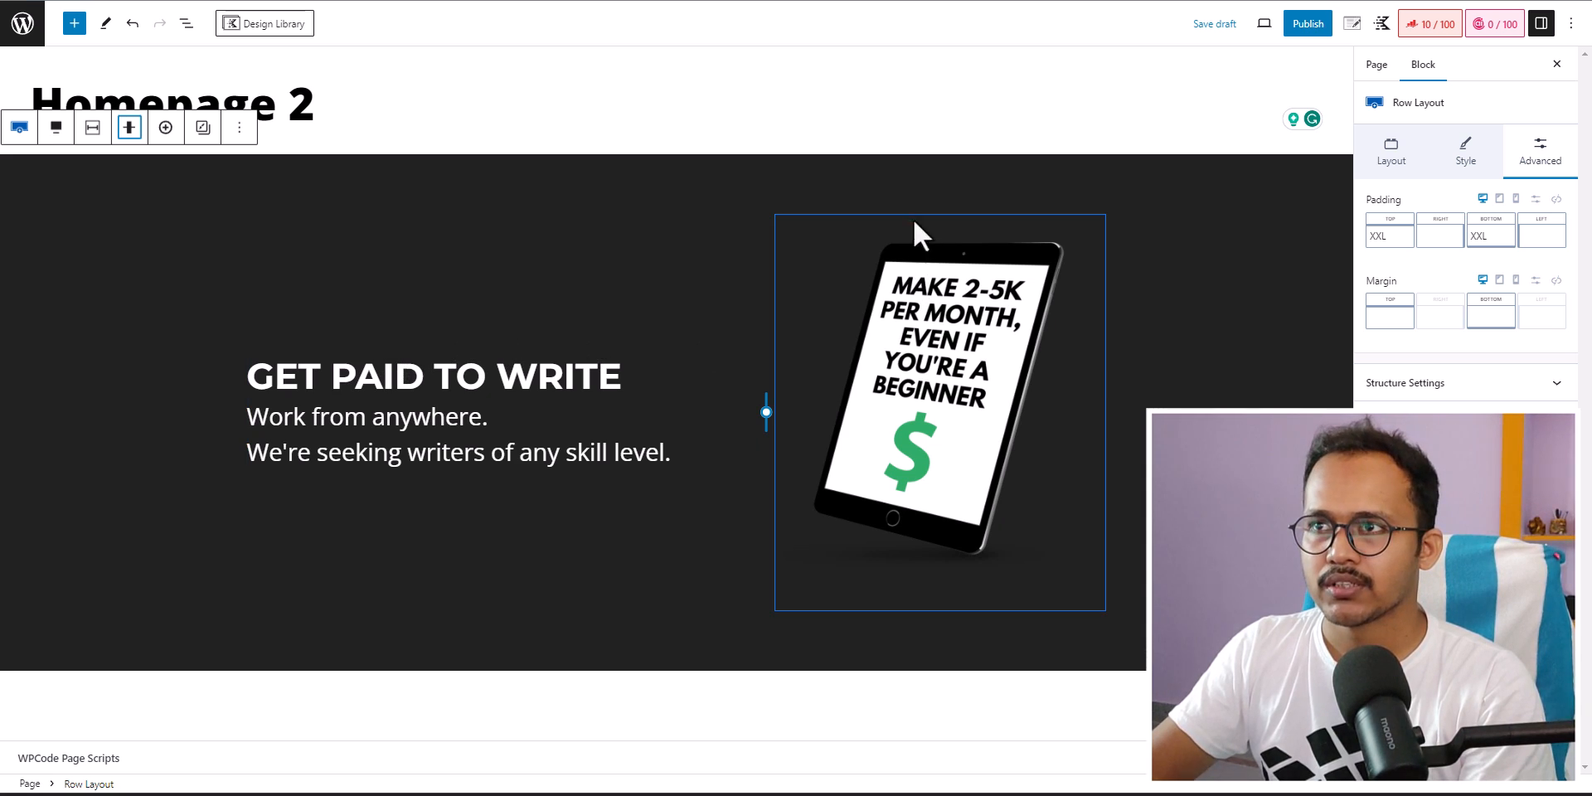
pyautogui.moveTo(851, 199)
pyautogui.mouseDown()
pyautogui.moveTo(852, 156)
pyautogui.moveTo(851, 170)
pyautogui.mouseUp()
pyautogui.moveTo(738, 643); pyautogui.dragTo(735, 595)
# - Set the supporting text's font size to XL and enlarge the "GET PAID TO WRITE" heading
pyautogui.click(470, 365)
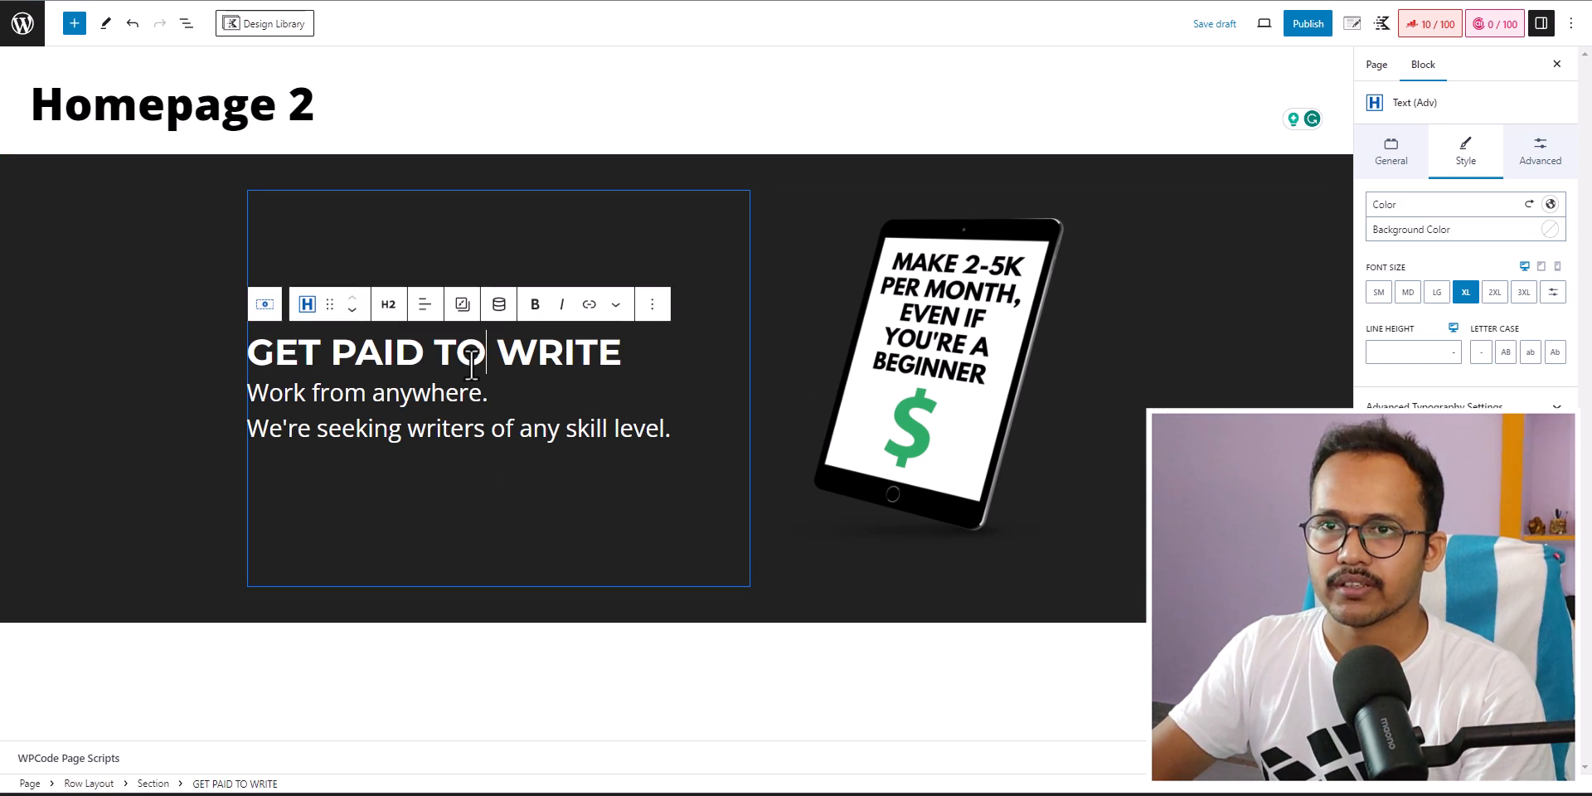
pyautogui.click(461, 418)
pyautogui.click(1466, 292)
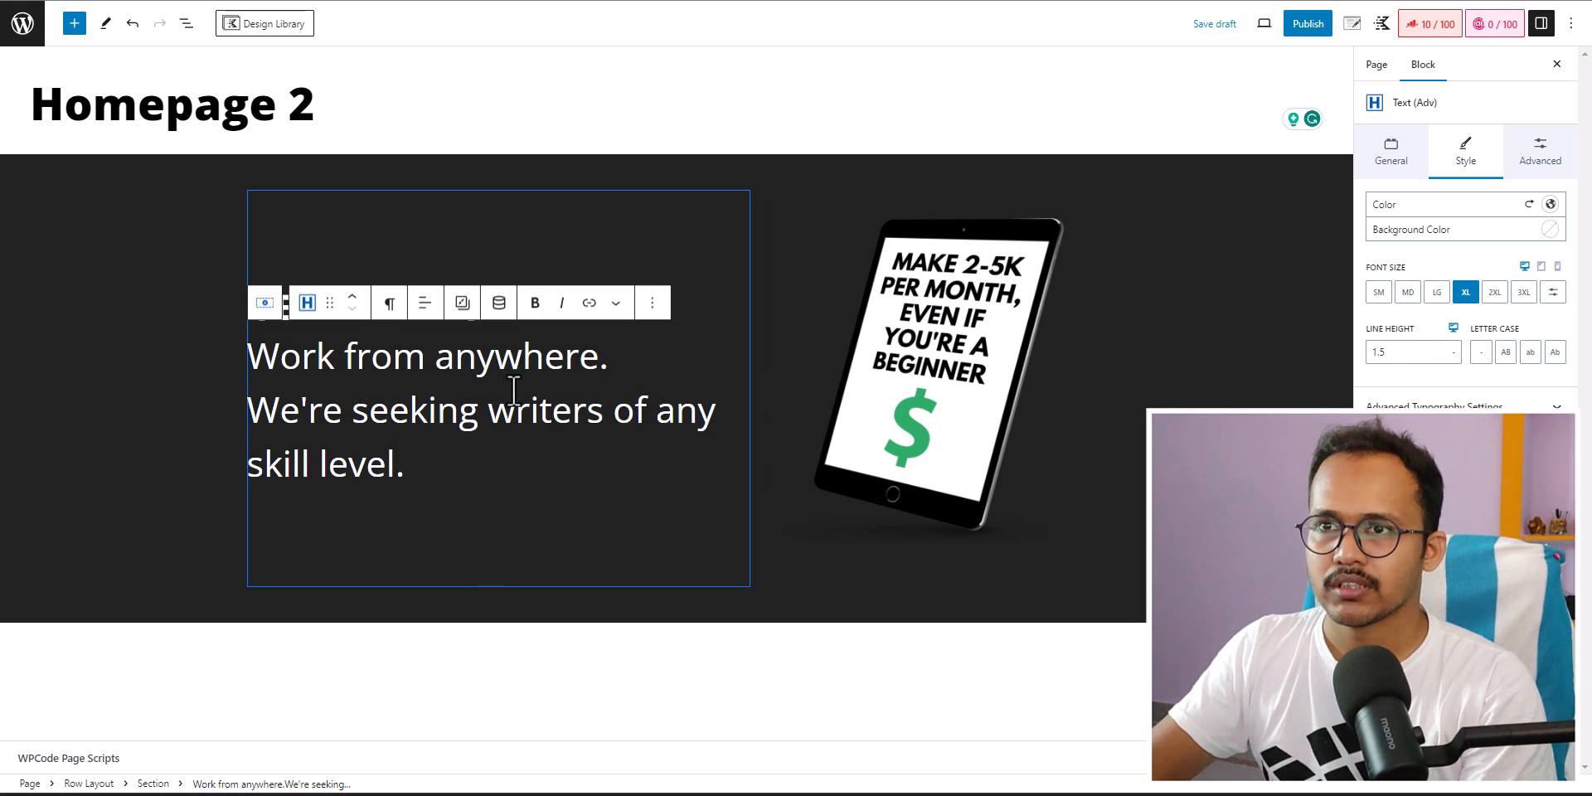
pyautogui.click(673, 301)
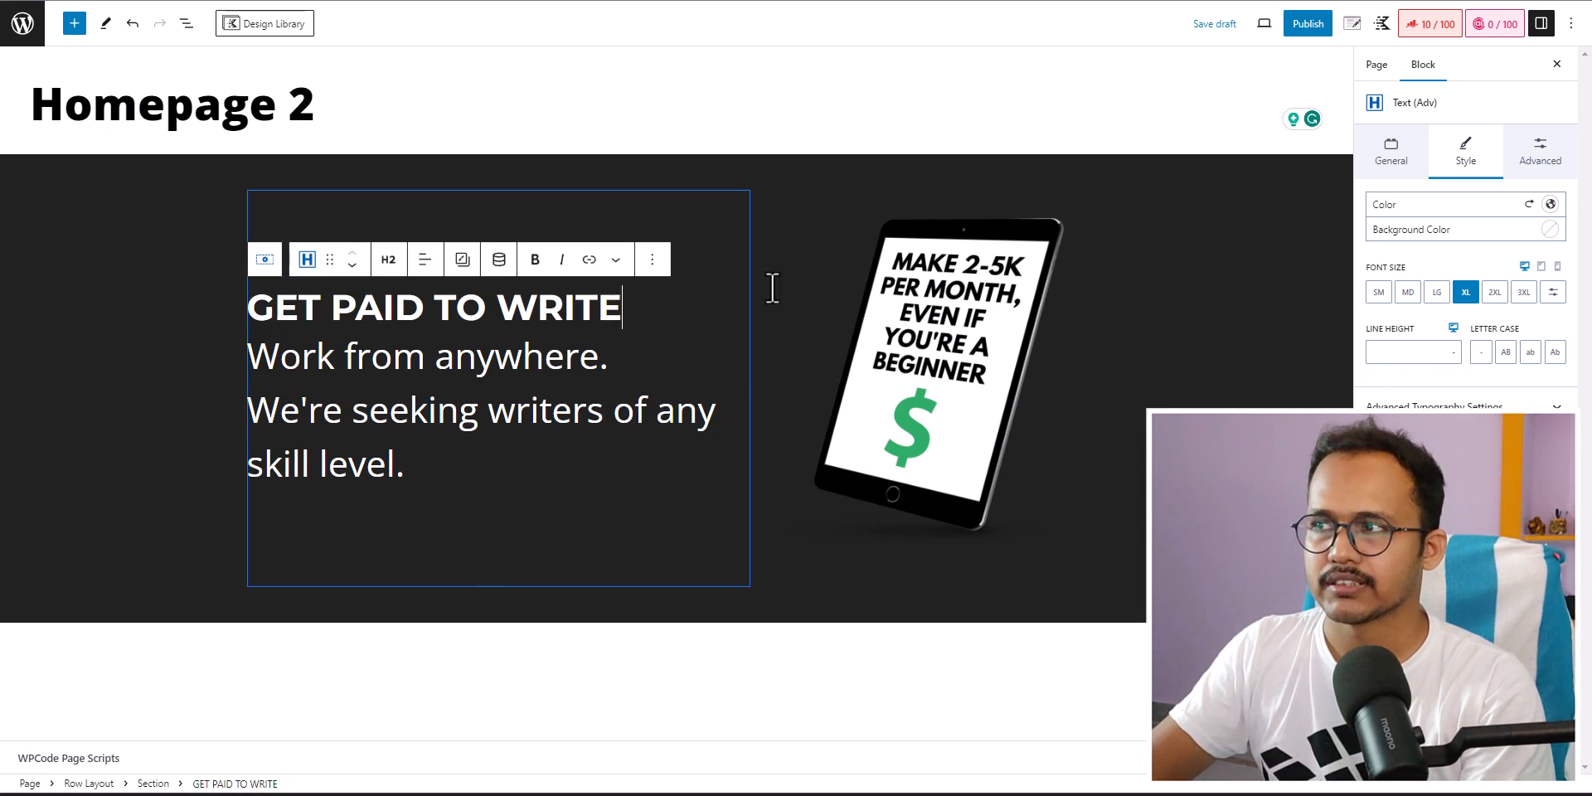
pyautogui.click(158, 341)
# - Give the supporting text a custom font size of 40
pyautogui.click(355, 402)
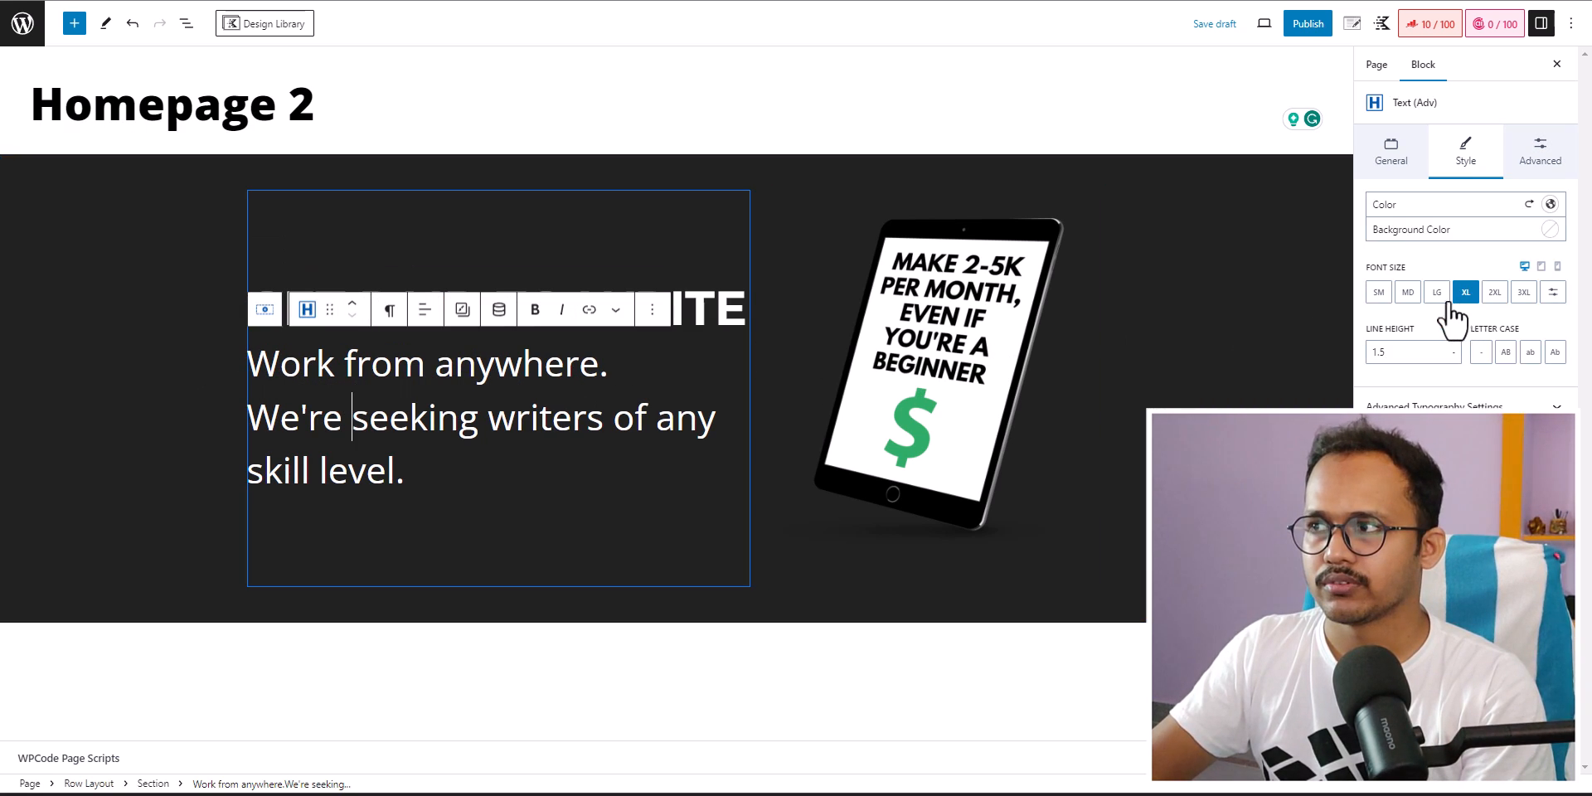
pyautogui.click(1555, 292)
pyautogui.doubleClick(1420, 292)
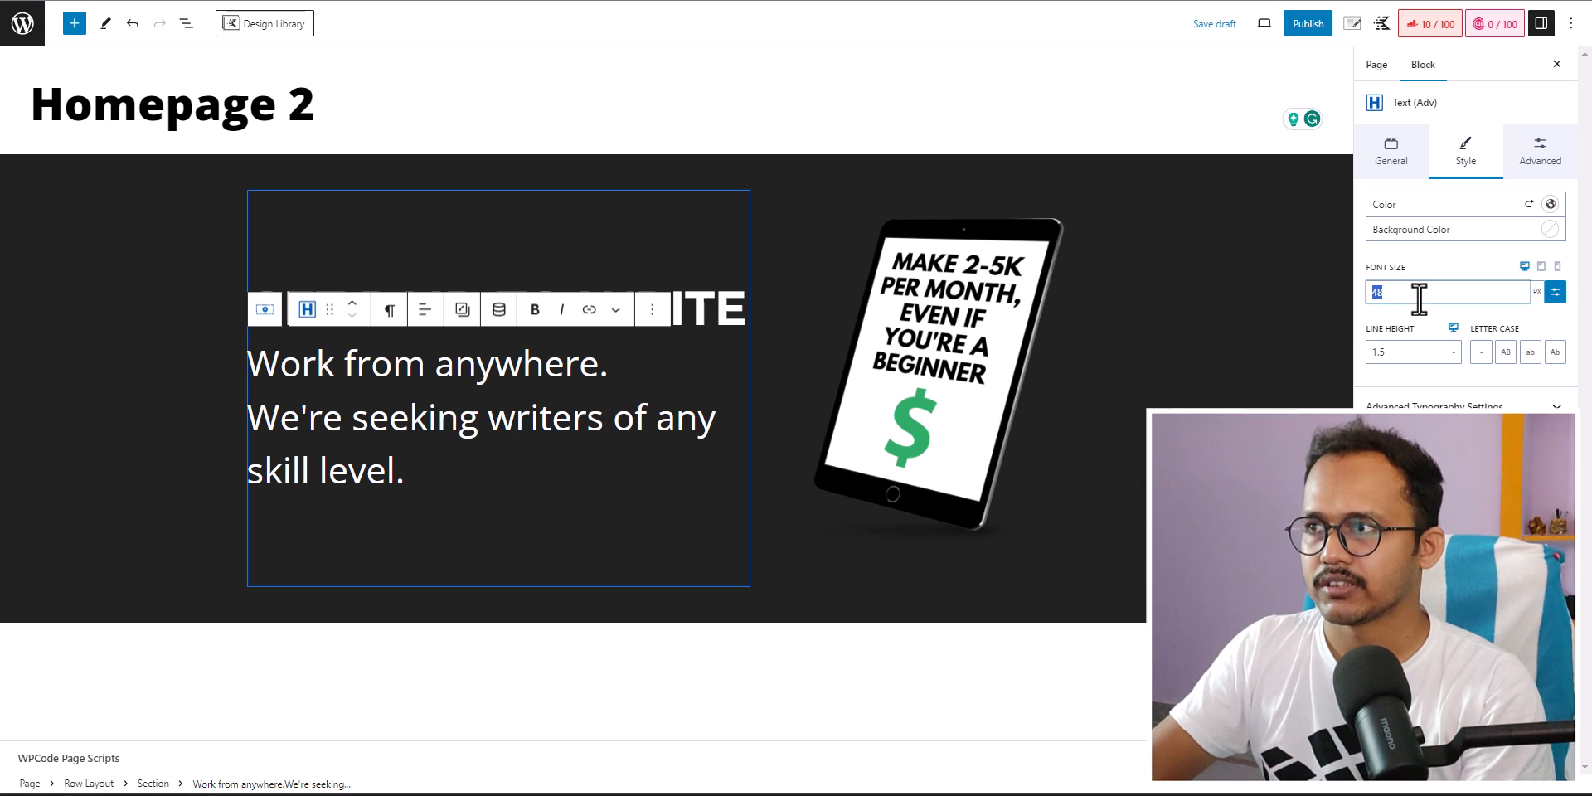
pyautogui.write('40')
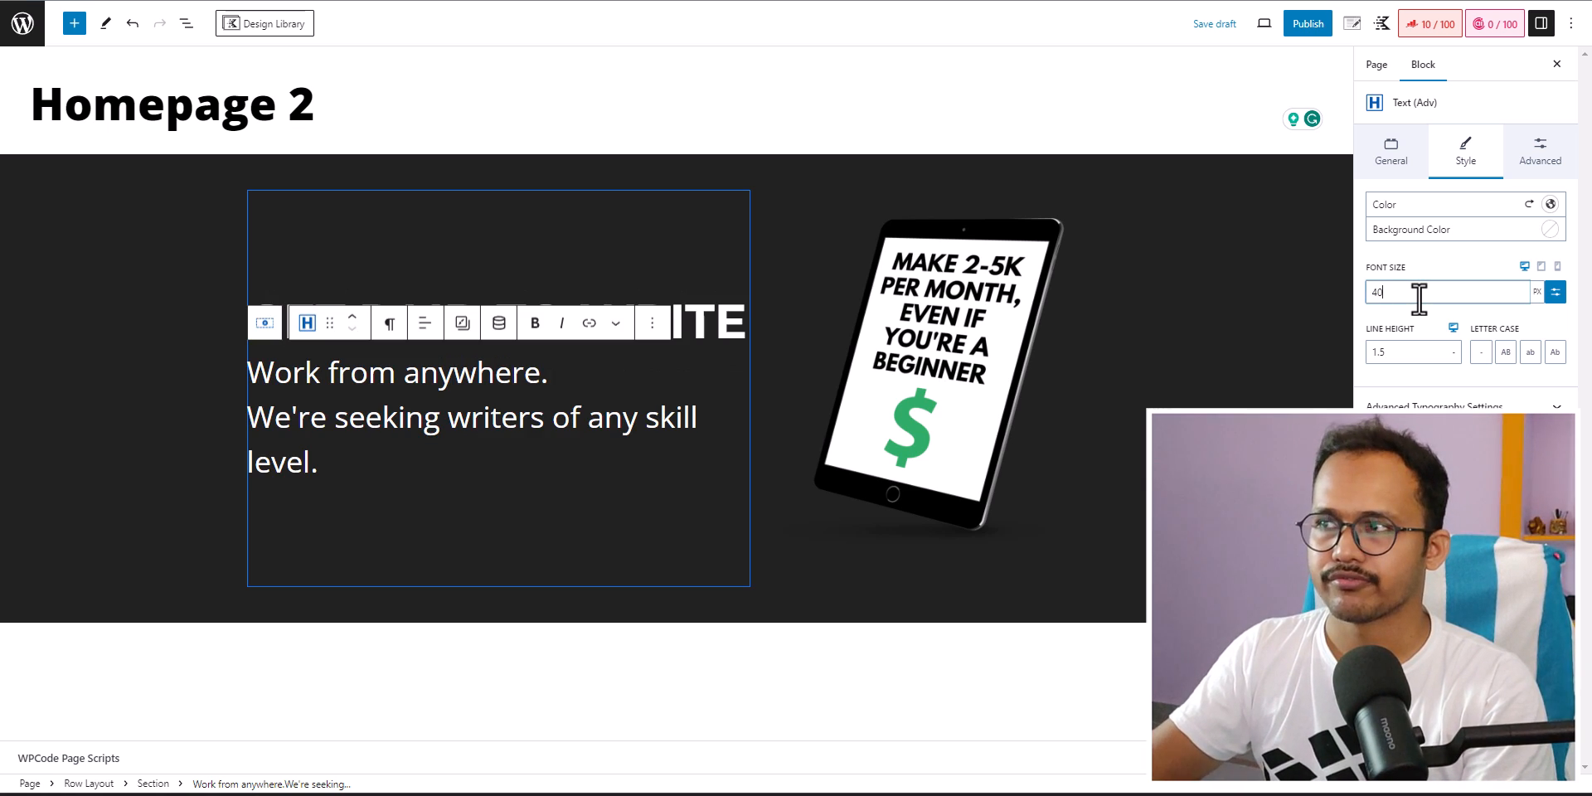
pyautogui.click(1221, 326)
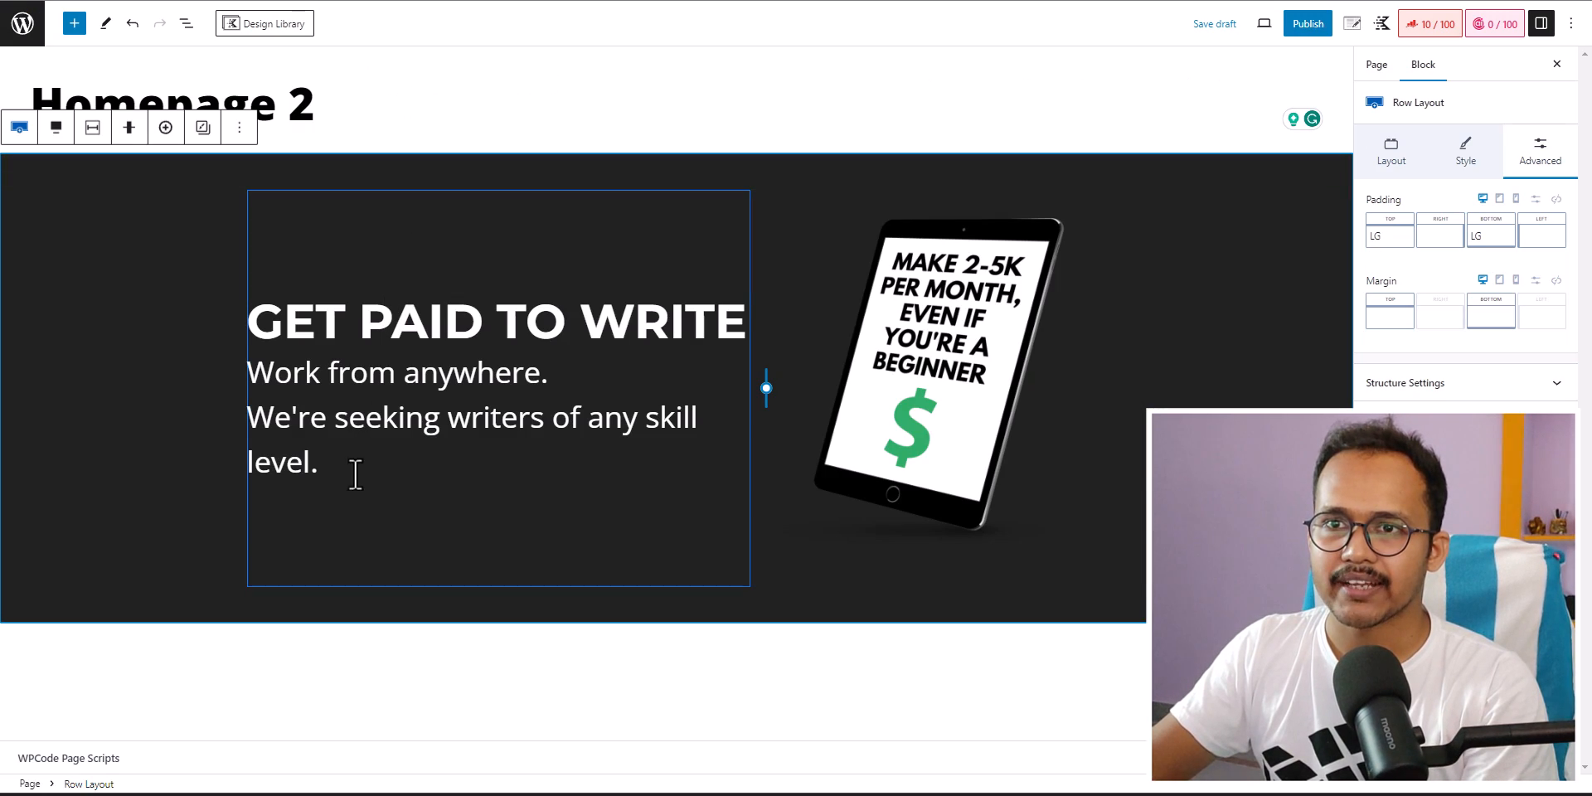
# - Insert a Buttons (Adv) block below the supporting text in the hero's text column
pyautogui.click(437, 458)
pyautogui.press('Return')
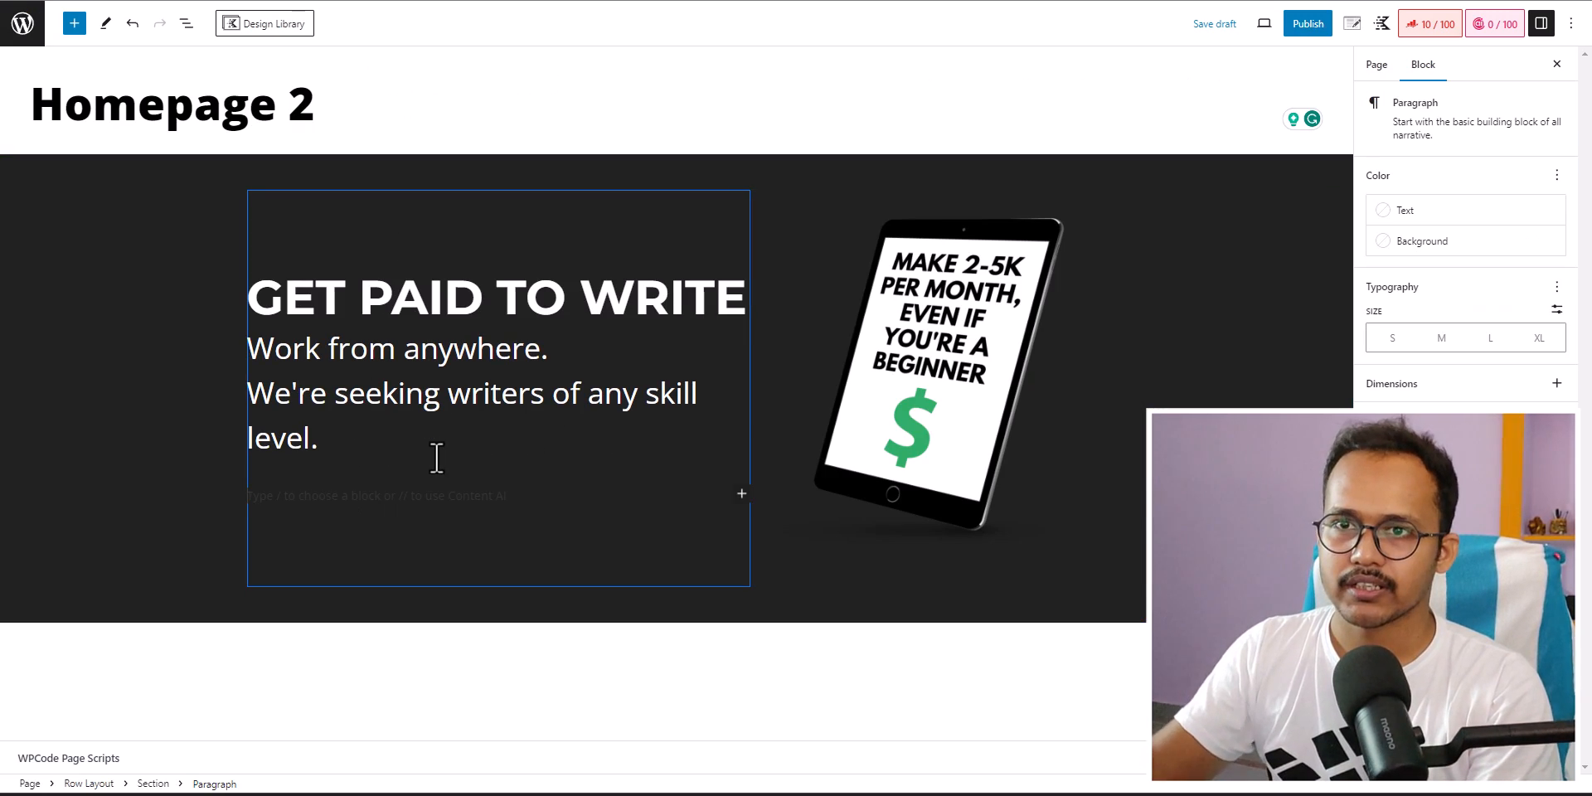
pyautogui.click(741, 494)
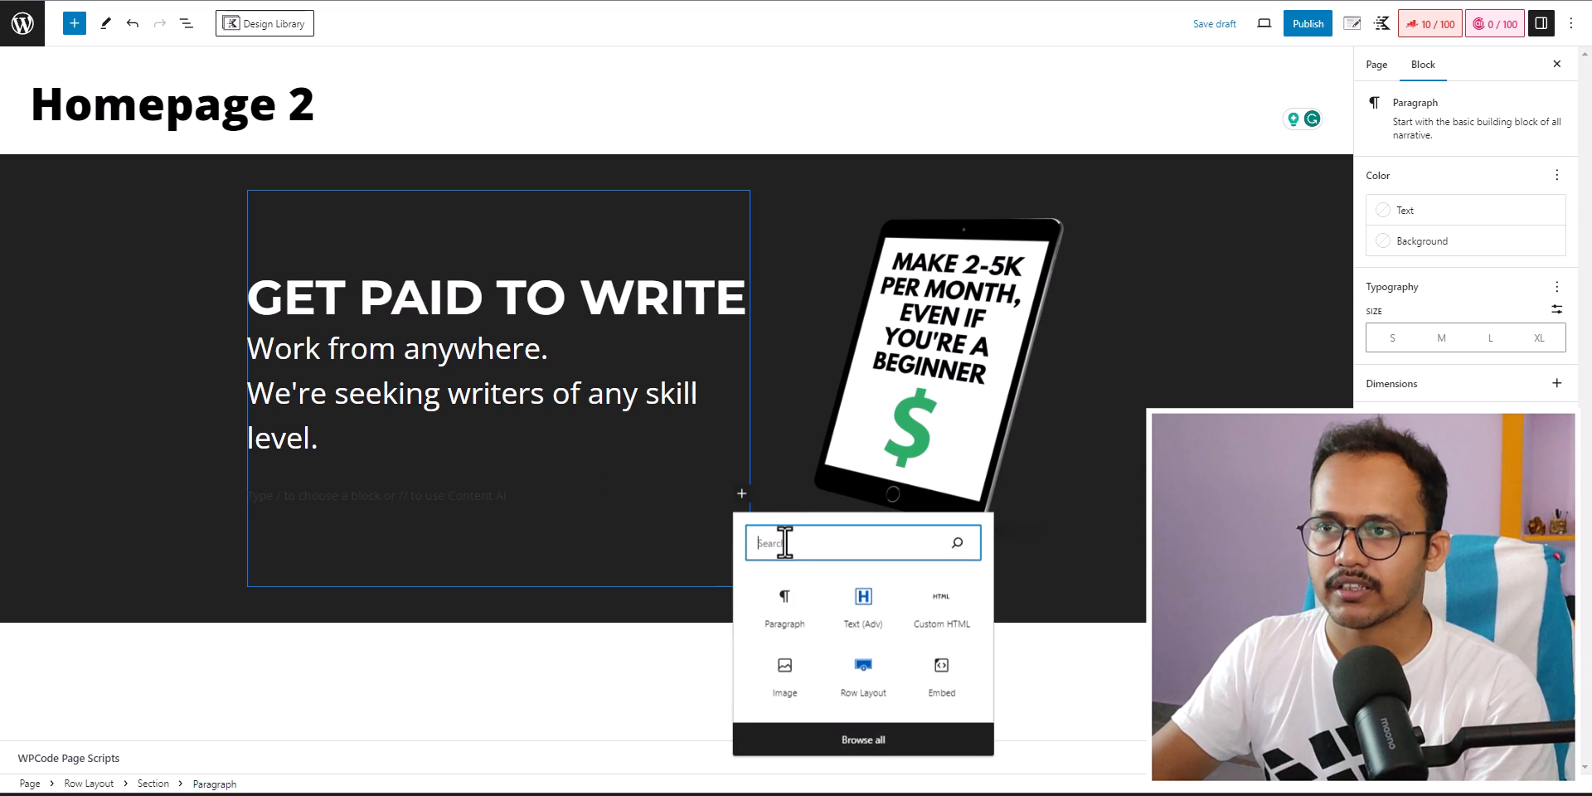
pyautogui.write('adva')
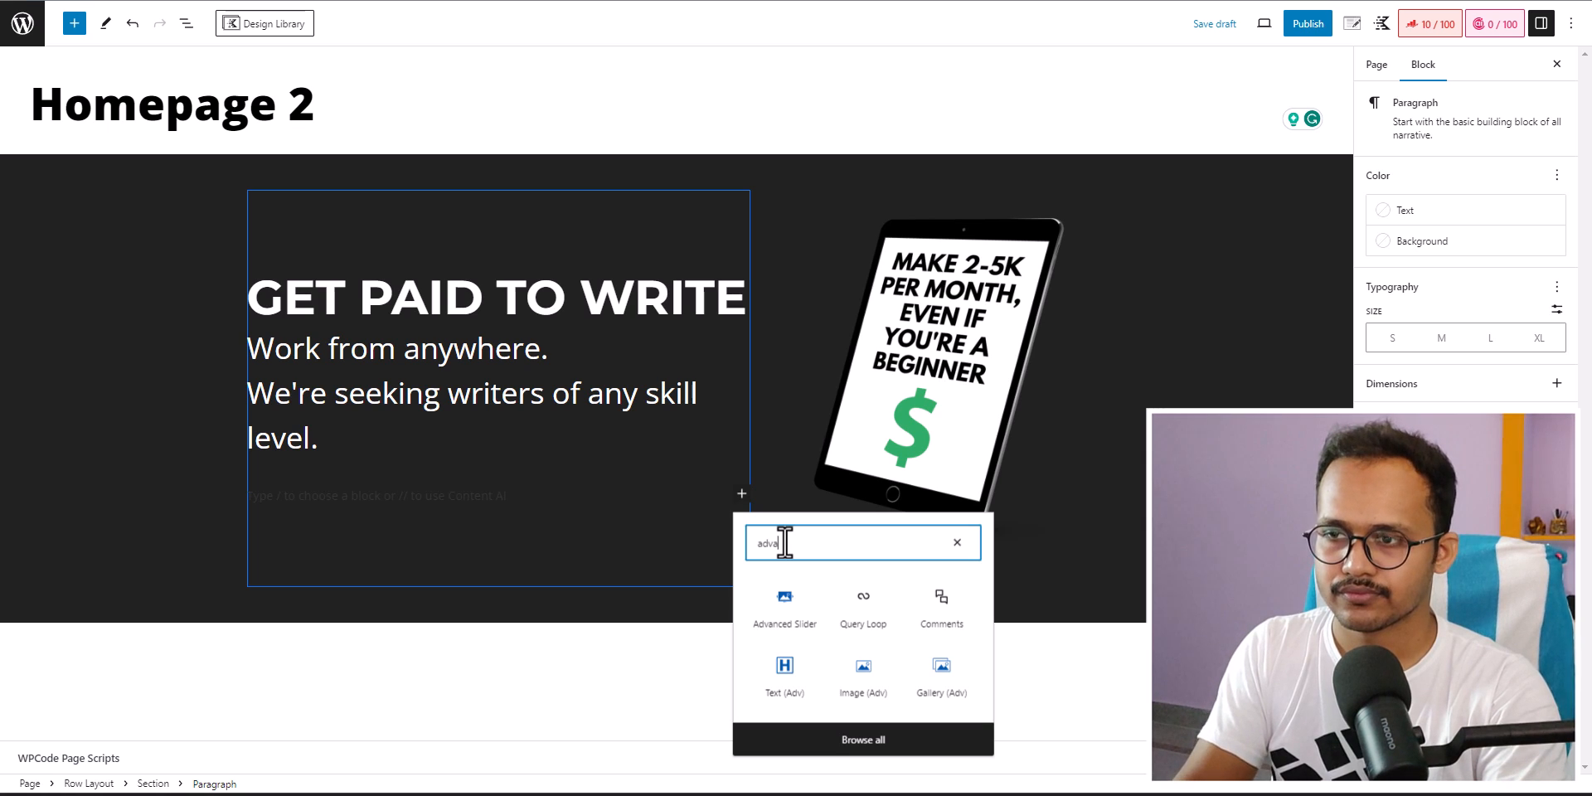
pyautogui.write('nce bu')
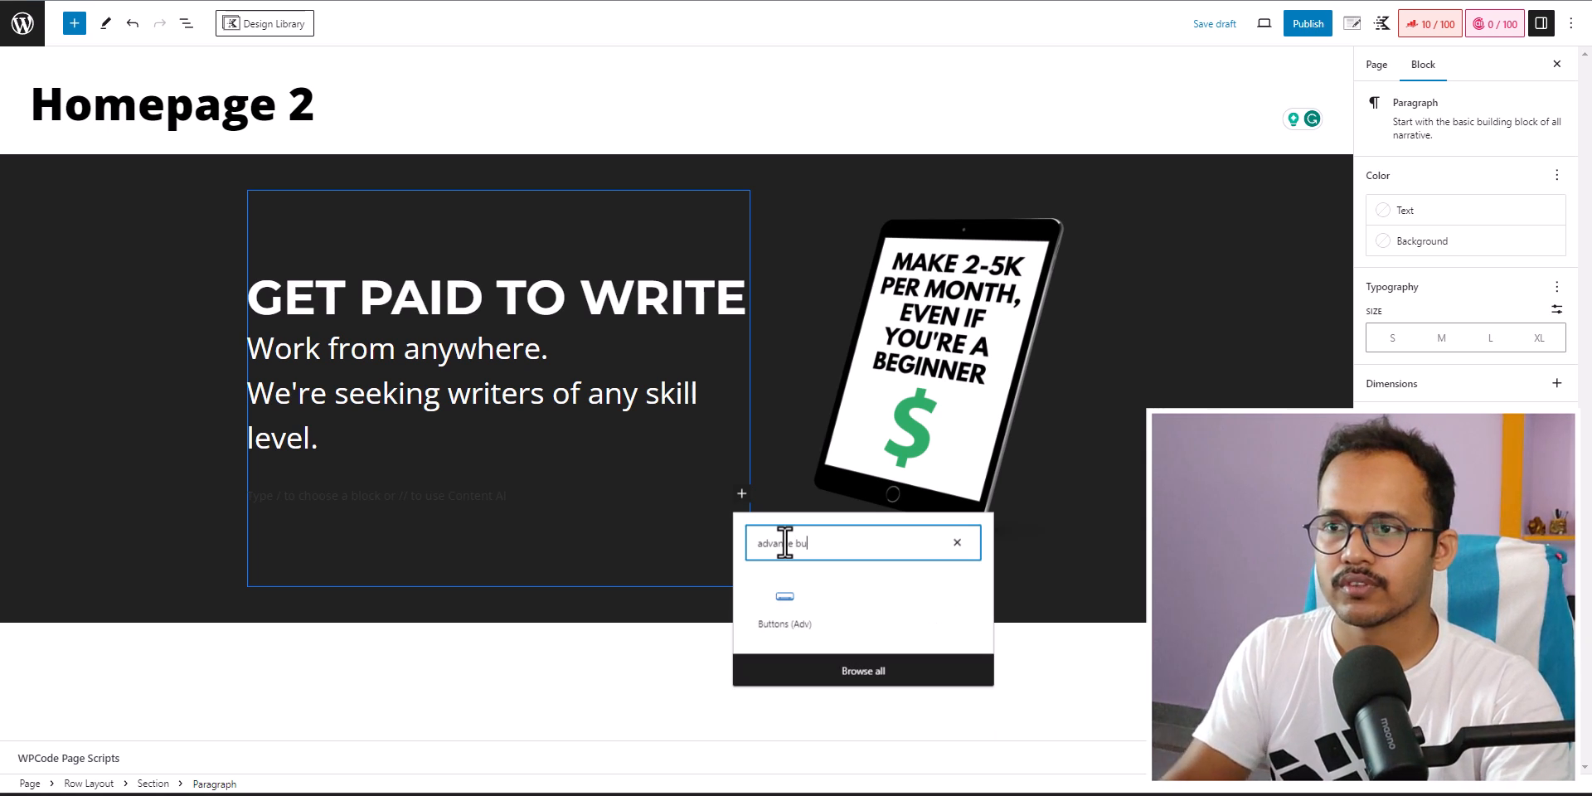
pyautogui.click(780, 618)
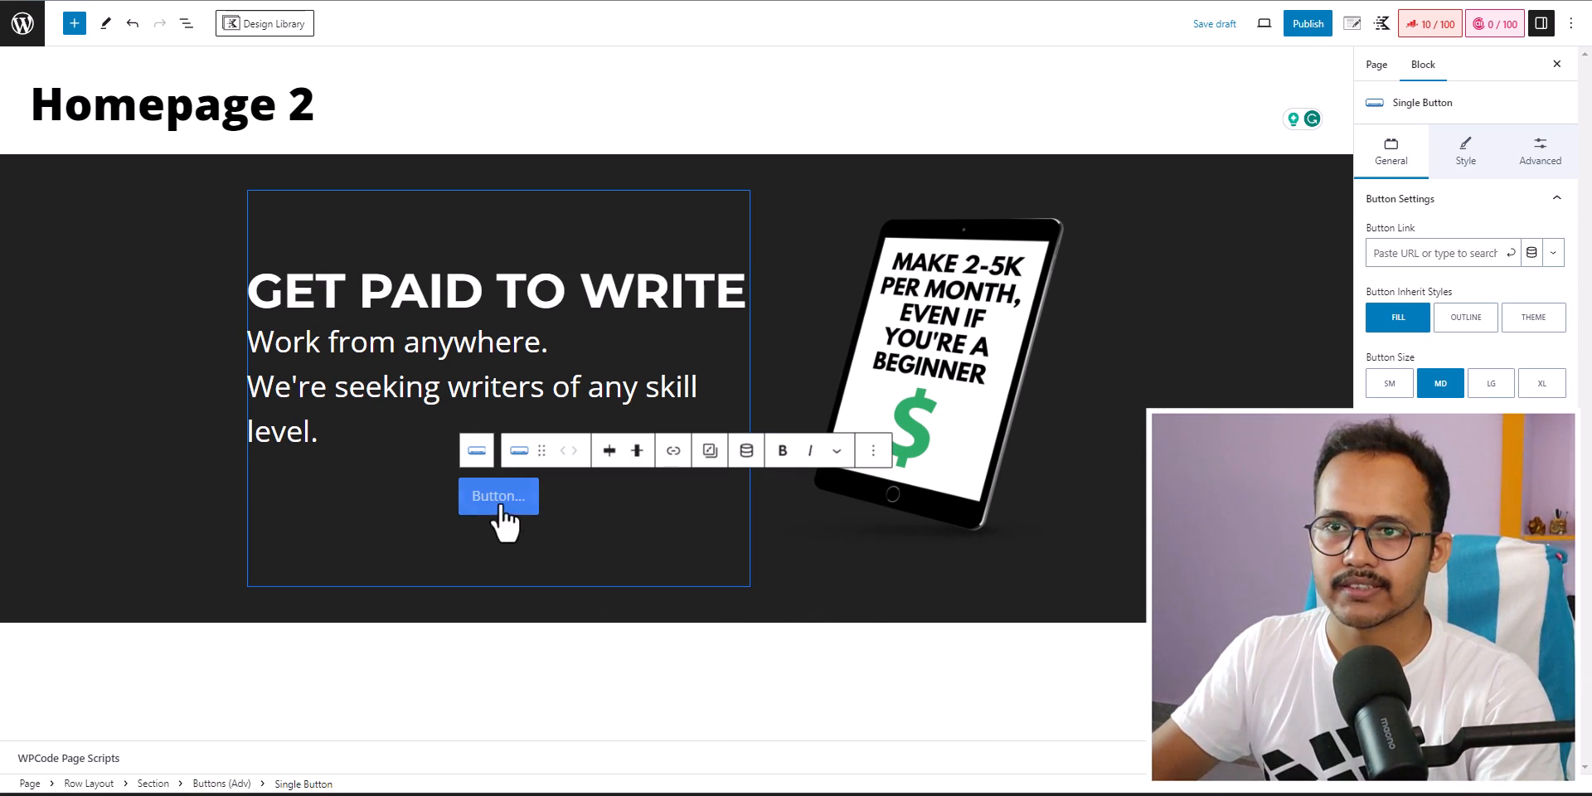
# - Justify the Buttons (Adv) block's items to the left and label the button "Start Here"
pyautogui.click(219, 784)
pyautogui.click(388, 450)
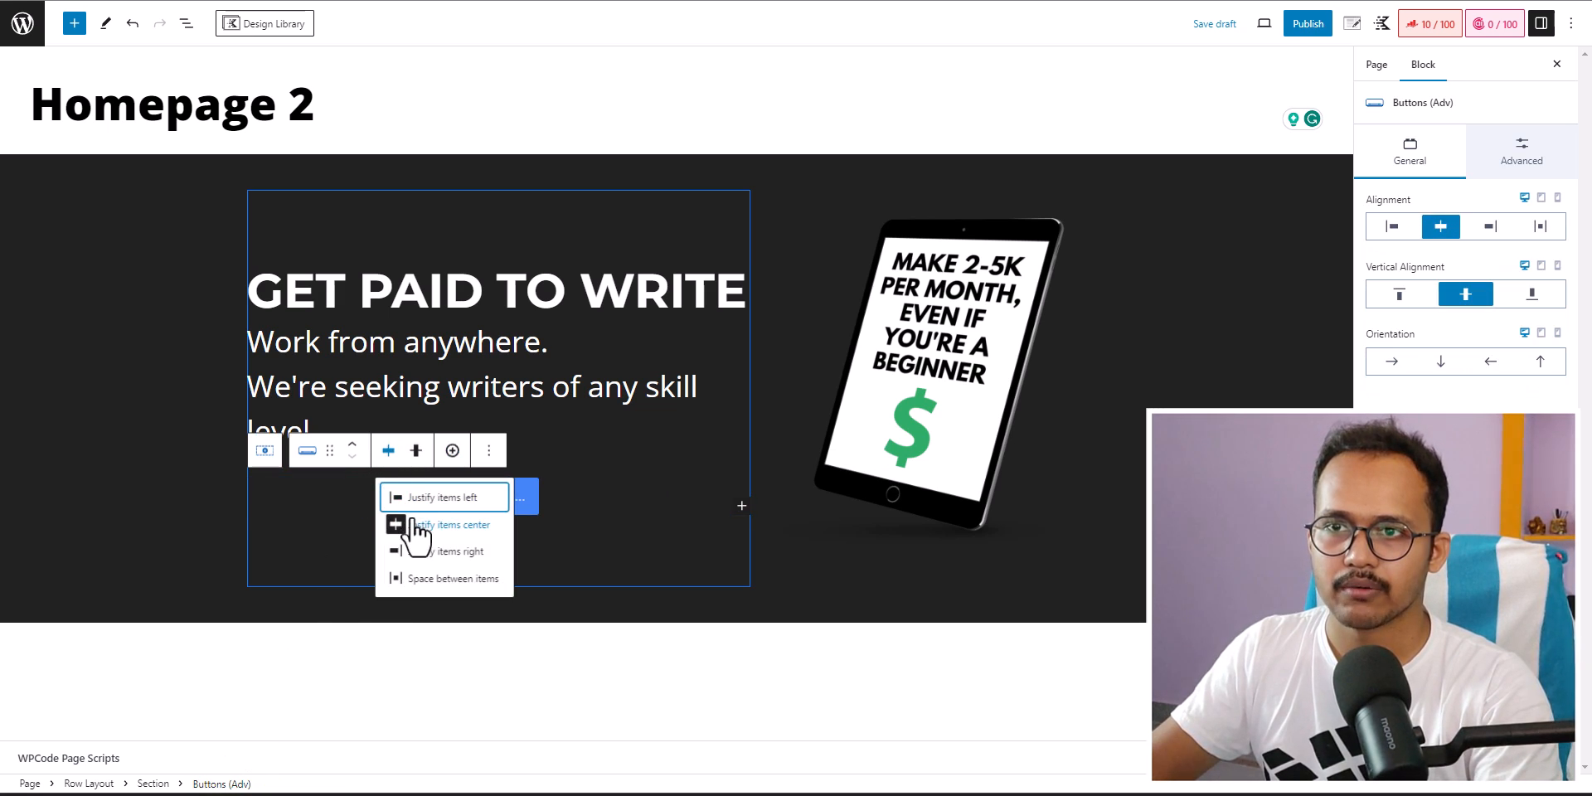
pyautogui.click(426, 499)
pyautogui.click(284, 497)
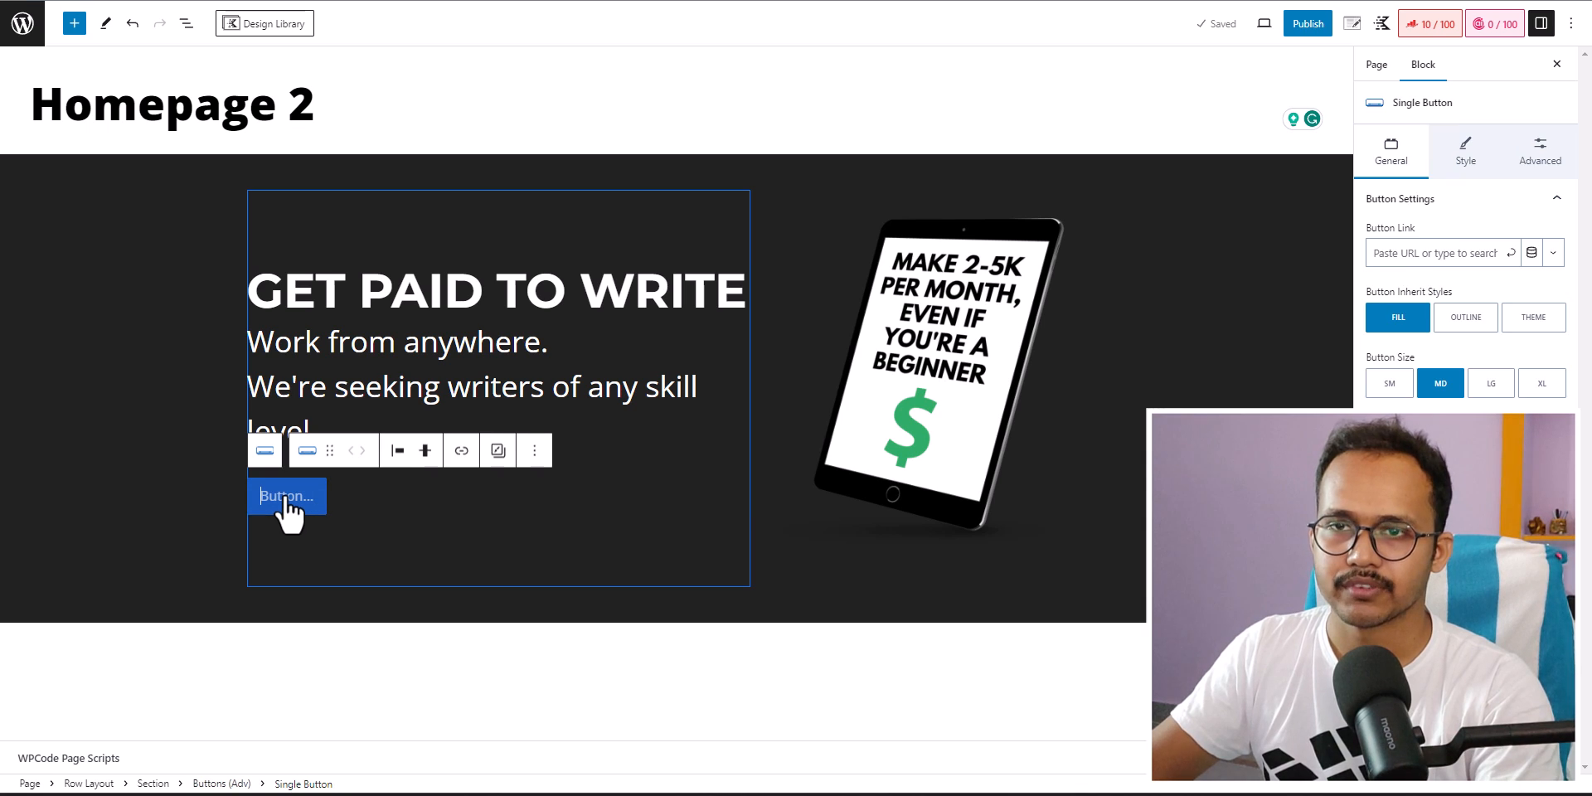
pyautogui.write('Start He')
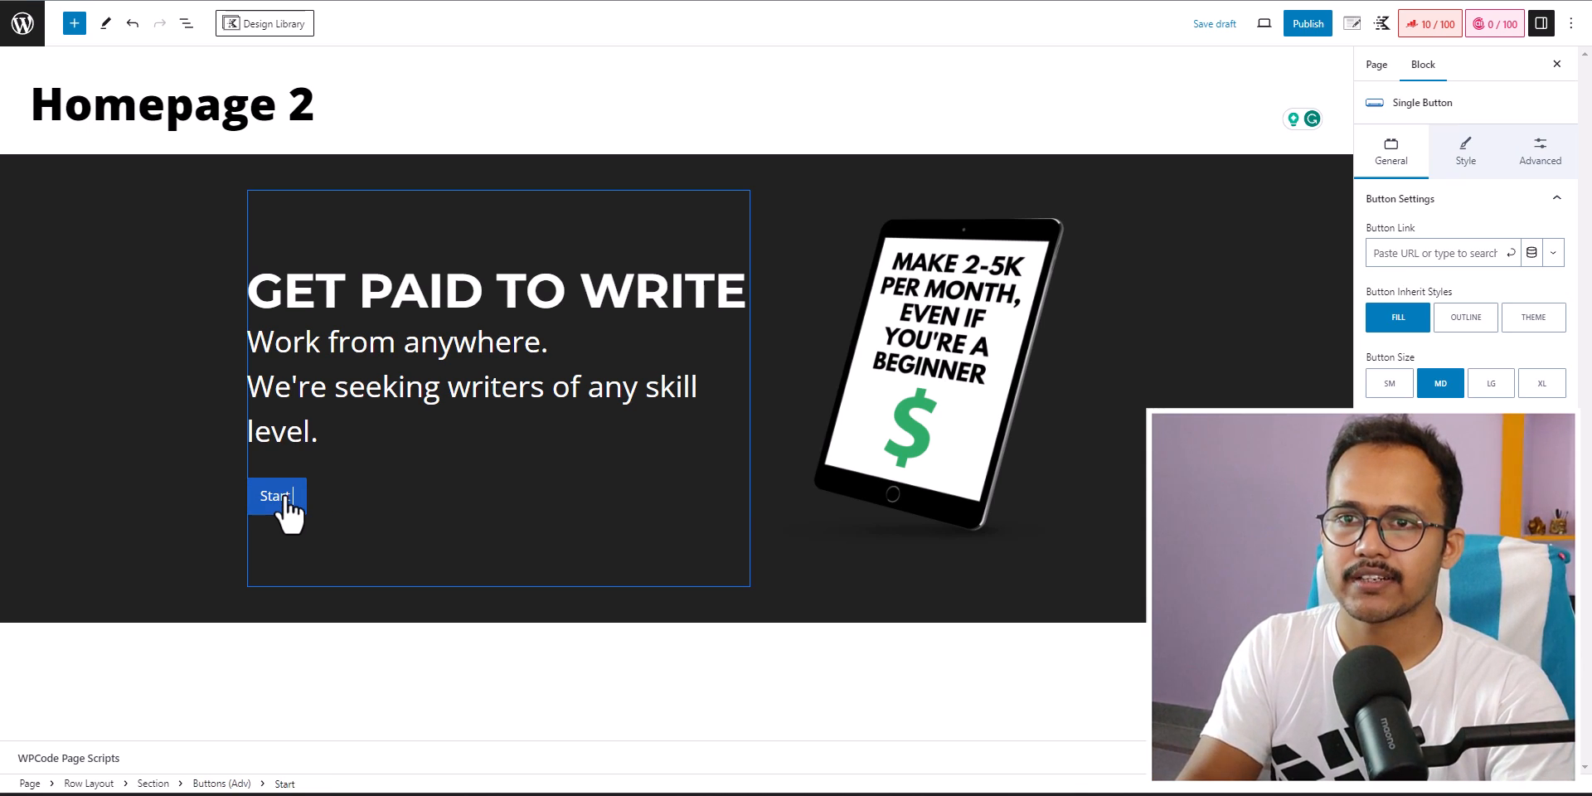
pyautogui.write('re')
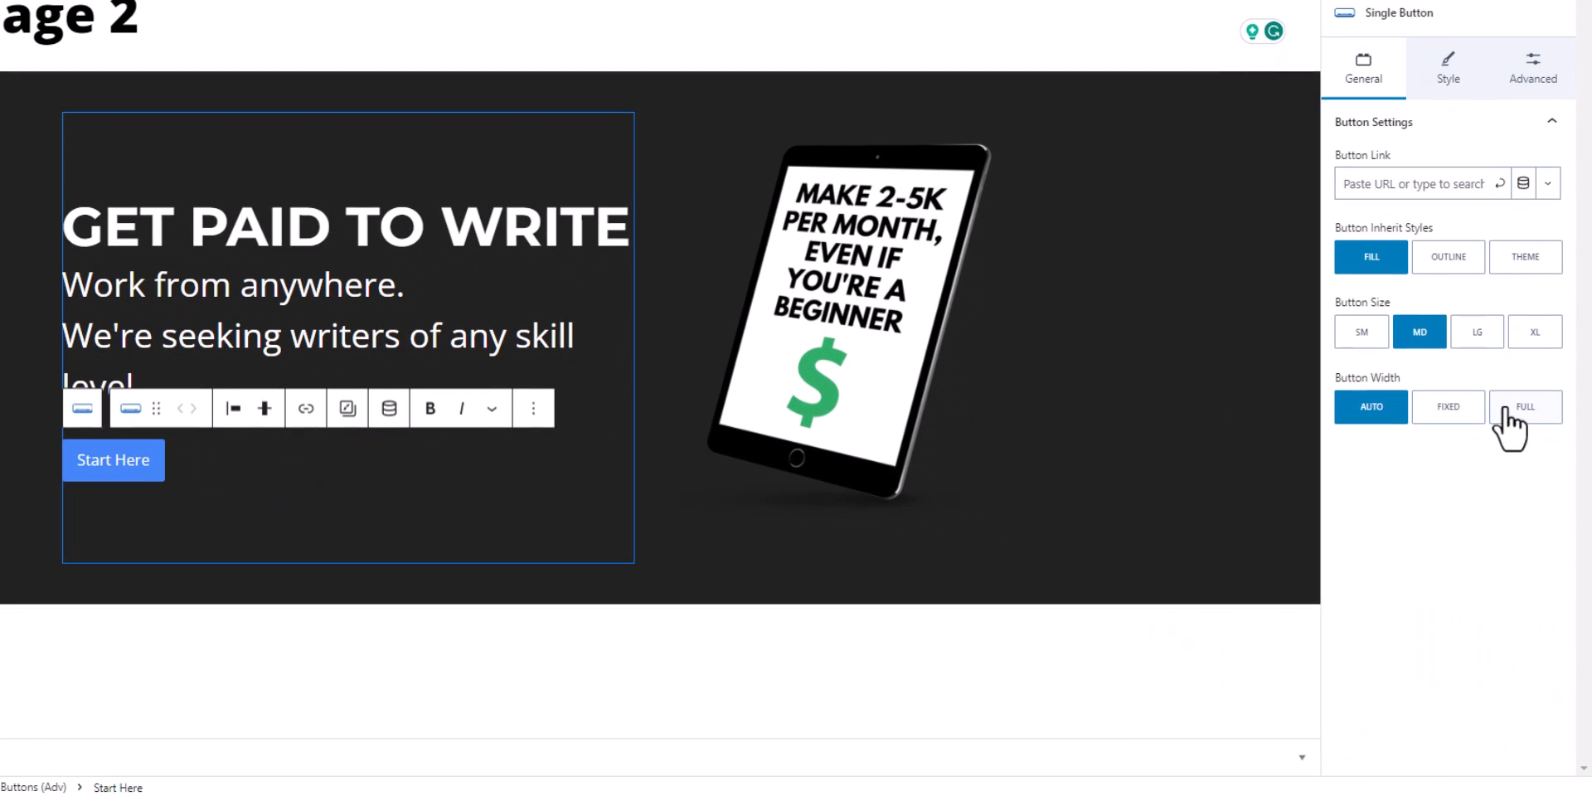
# - Try the full width on the "Start Here" button, and give it a fixed width of 262 px instead
pyautogui.click(1509, 419)
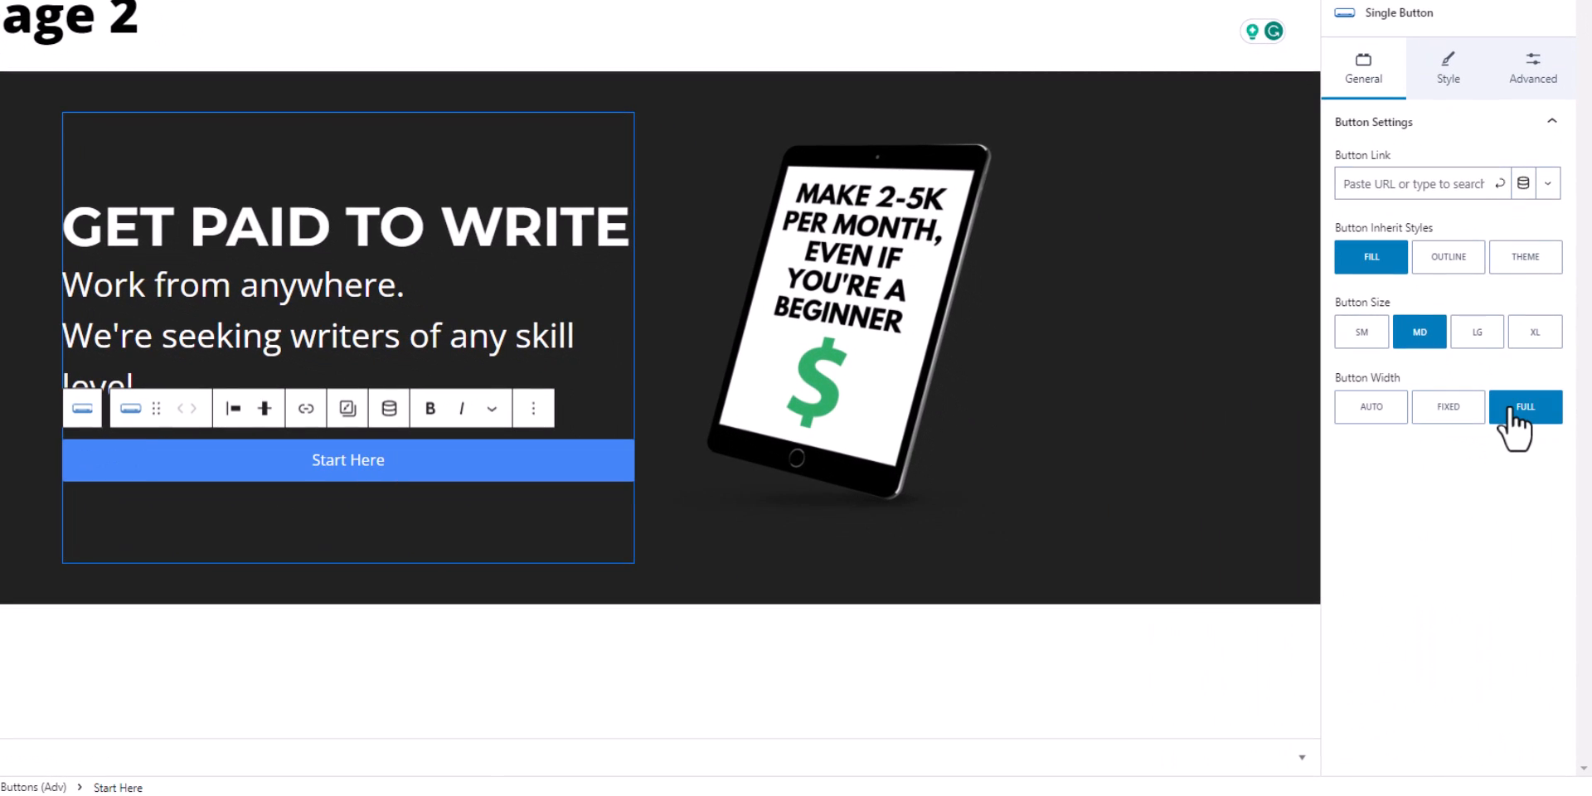
pyautogui.click(1447, 414)
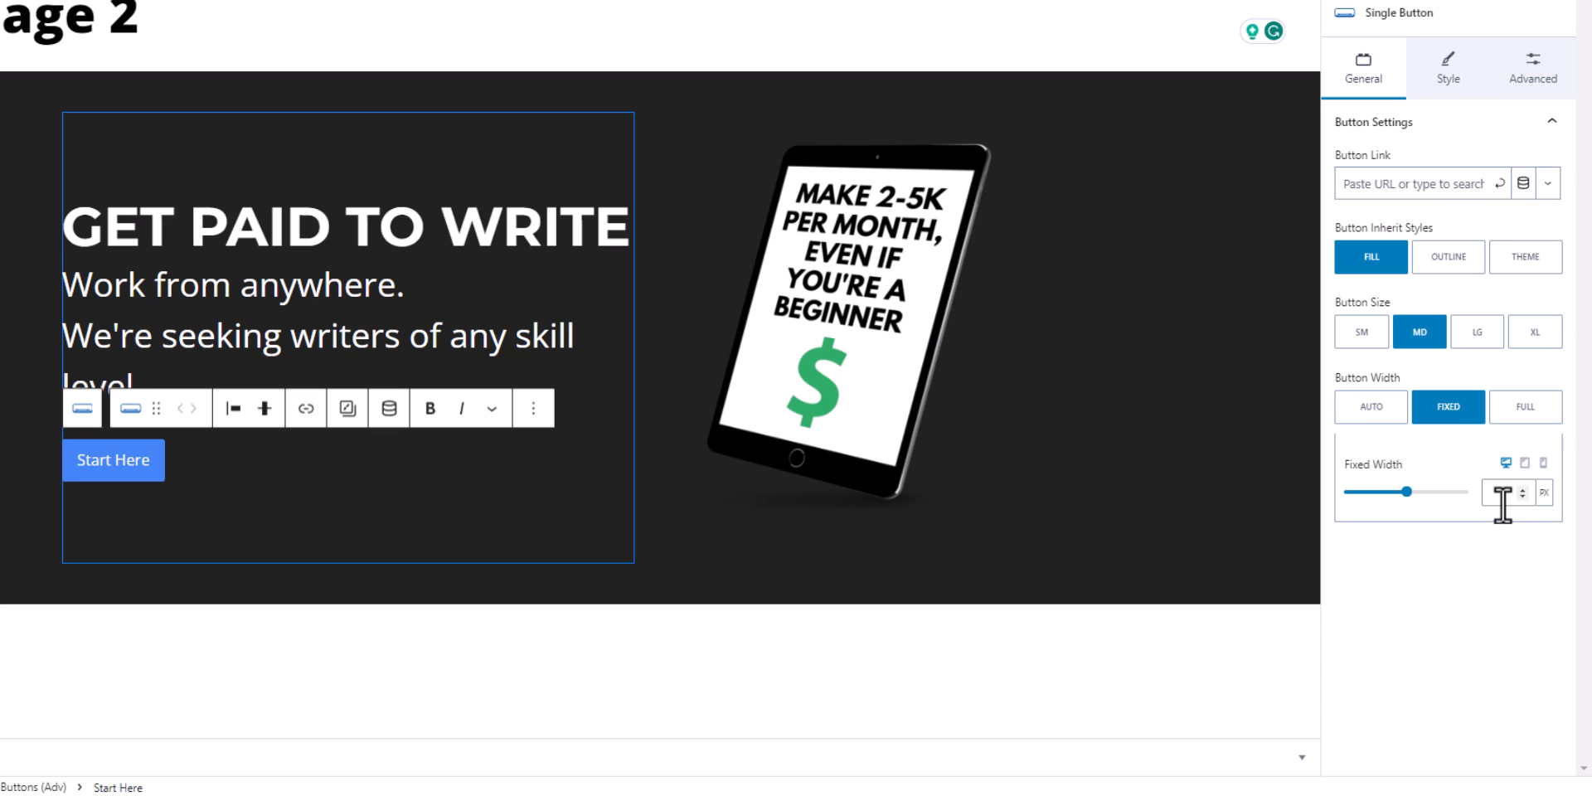
pyautogui.click(1405, 491)
pyautogui.moveTo(1404, 490)
pyautogui.mouseDown()
pyautogui.moveTo(1461, 491)
pyautogui.moveTo(1370, 491)
pyautogui.moveTo(1399, 491)
pyautogui.mouseUp()
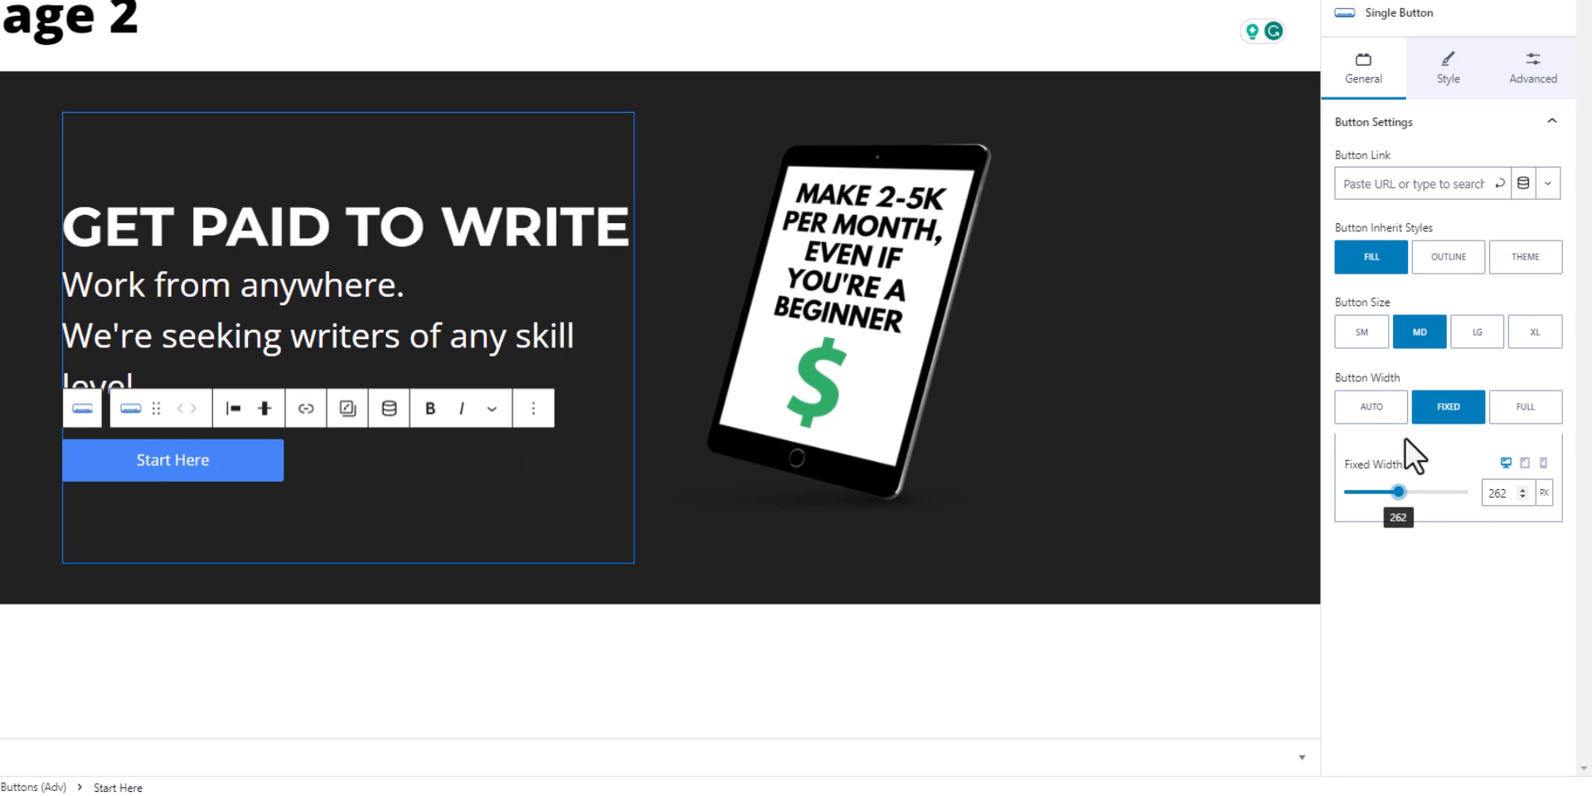
# - Return the "Start Here" button to automatic width and set its text color to white
pyautogui.click(1376, 408)
pyautogui.click(1457, 69)
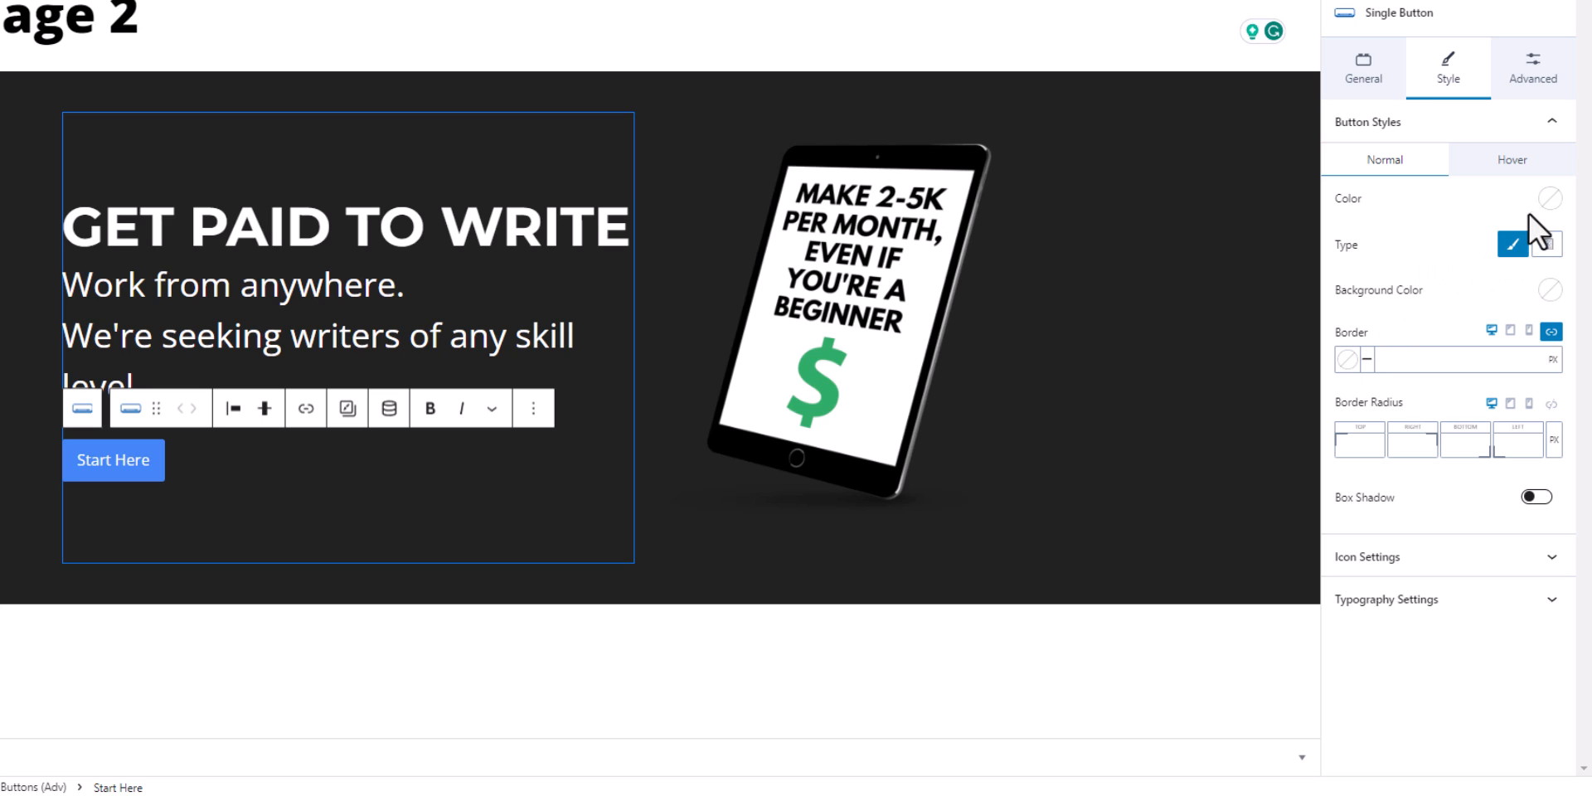
pyautogui.click(1548, 199)
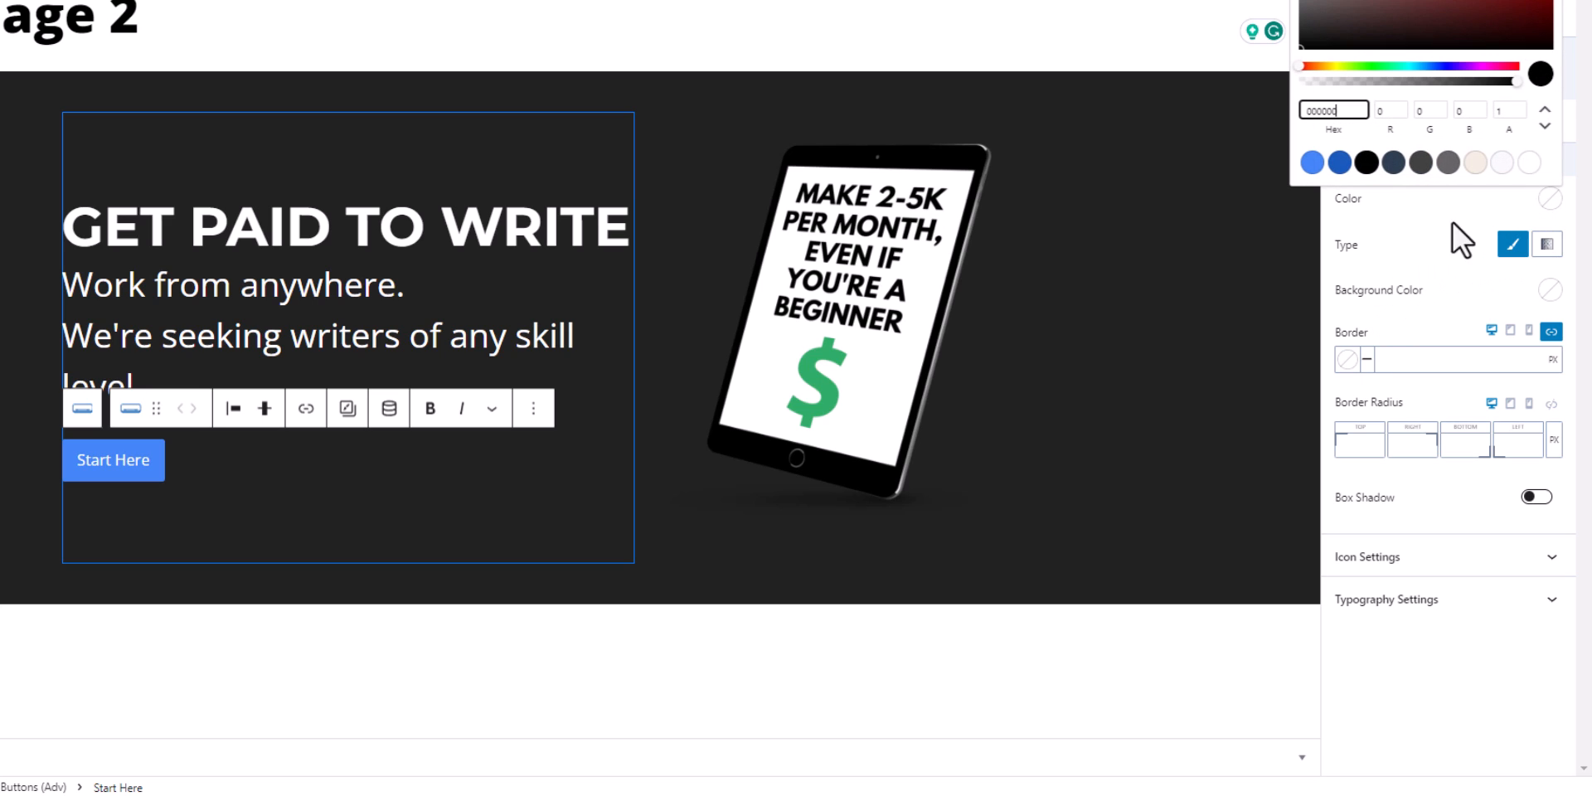
pyautogui.click(1346, 166)
pyautogui.click(1394, 163)
pyautogui.click(1426, 166)
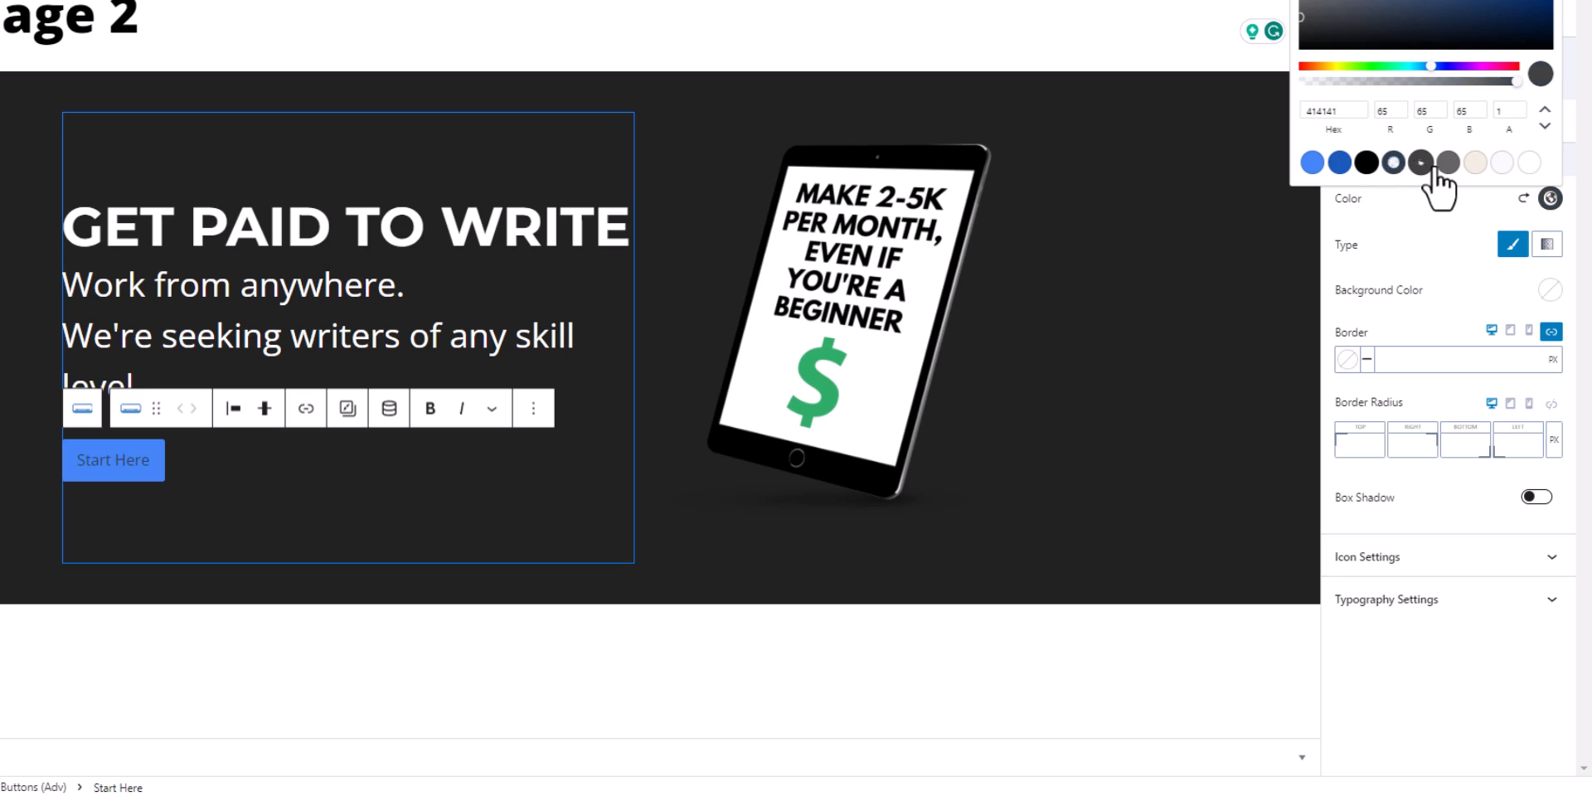
pyautogui.click(1529, 162)
pyautogui.click(1461, 225)
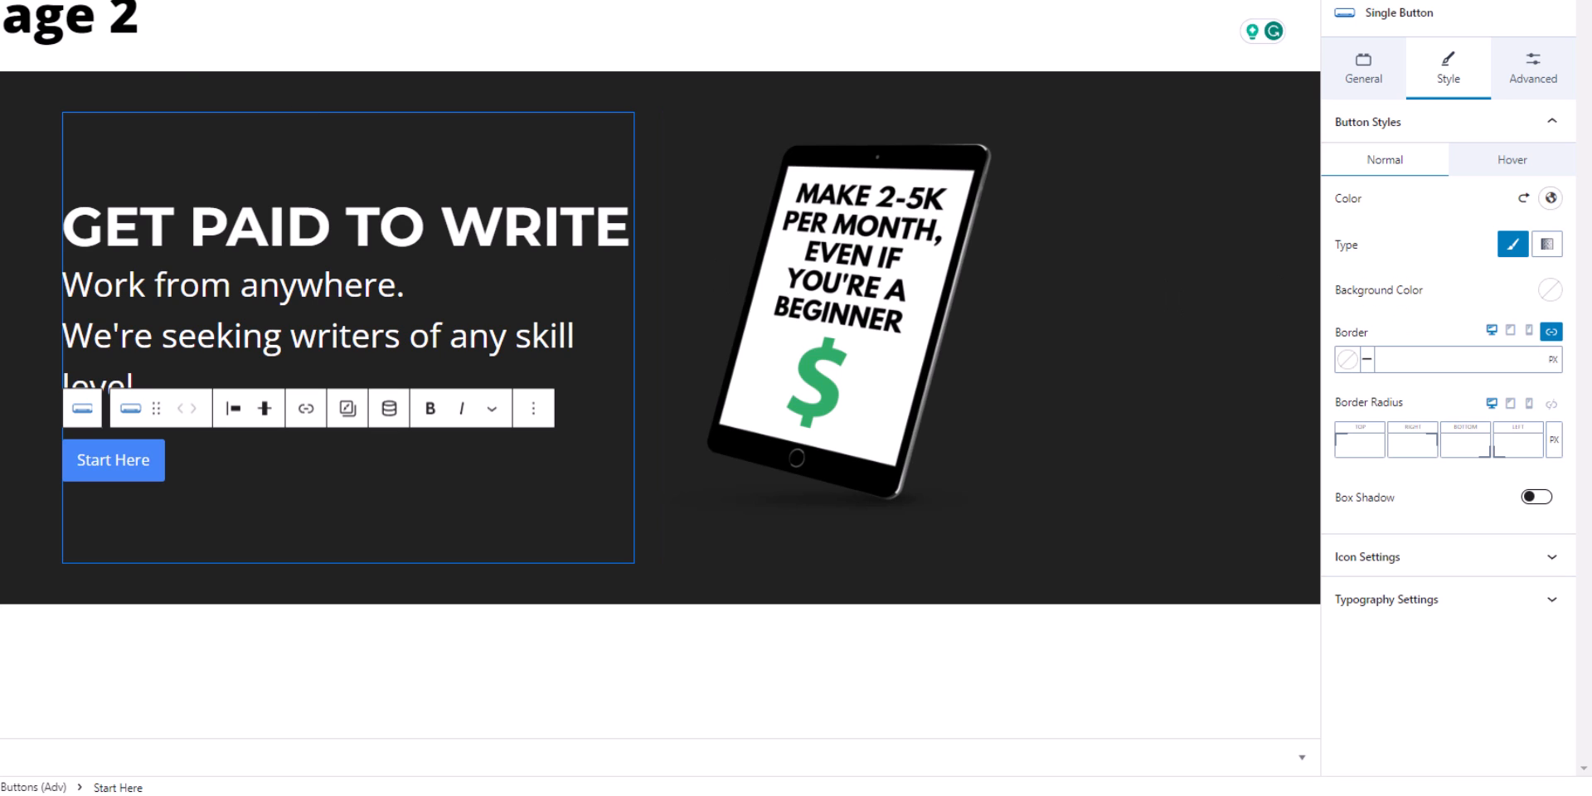
# - Add a double right-chevron icon to the "Start Here" button and set the icon size to 25 px
pyautogui.click(1403, 571)
pyautogui.click(1421, 397)
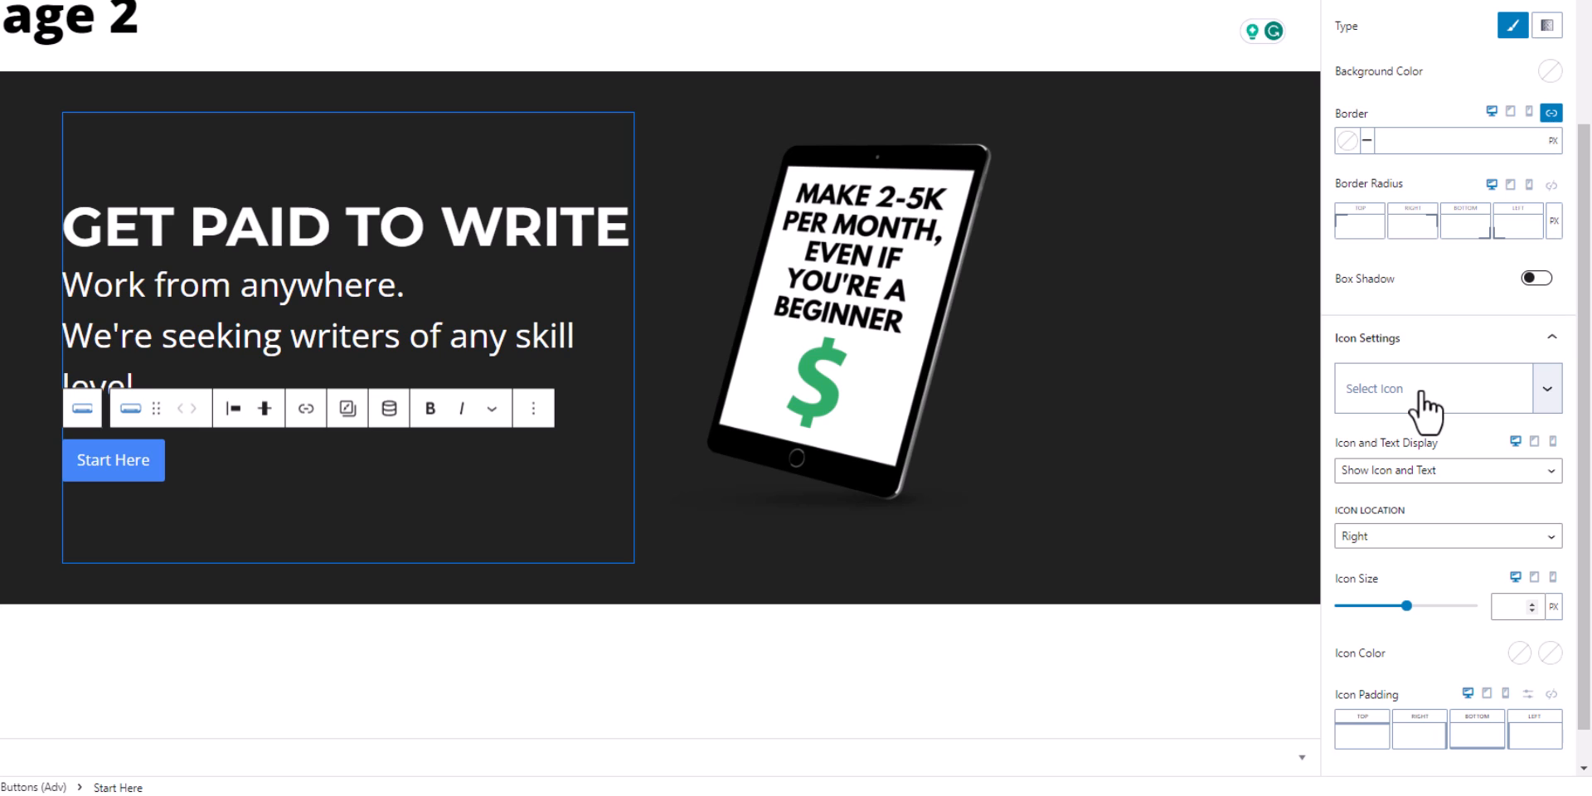
pyautogui.scroll(-2, 1381, 655)
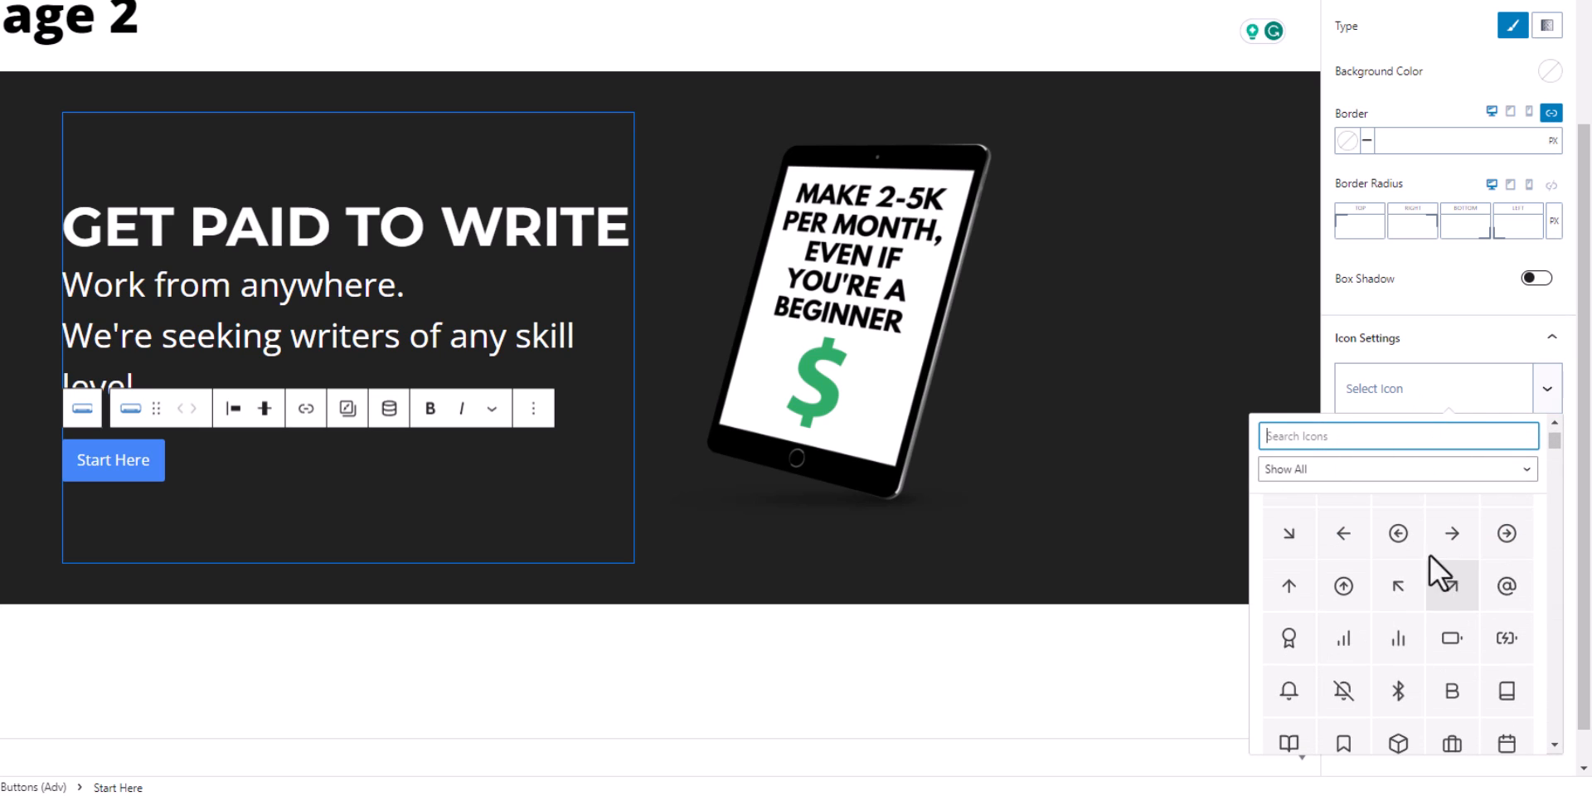
pyautogui.scroll(-5, 1401, 692)
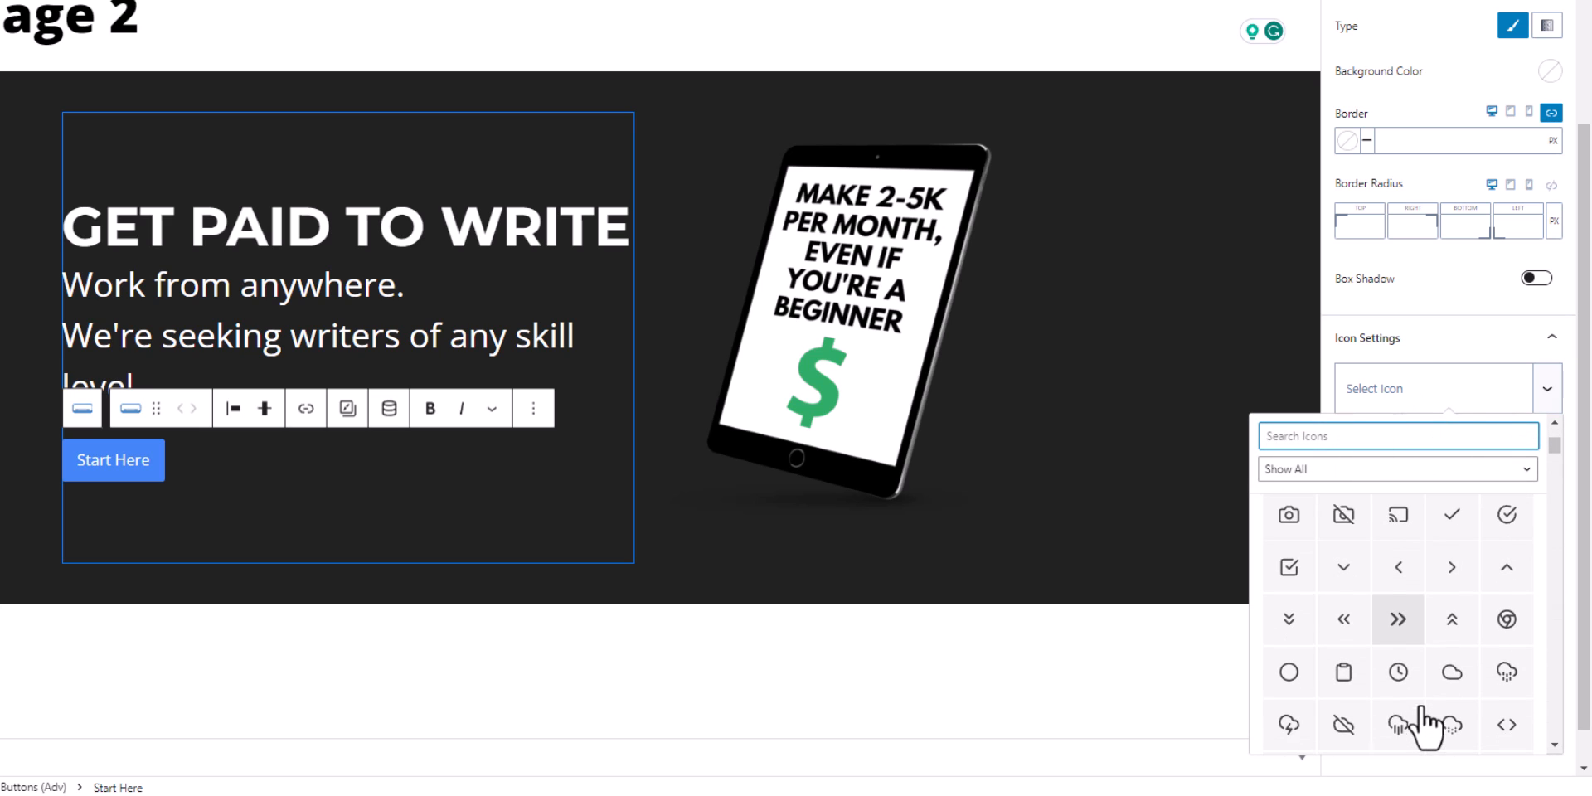
pyautogui.click(1398, 620)
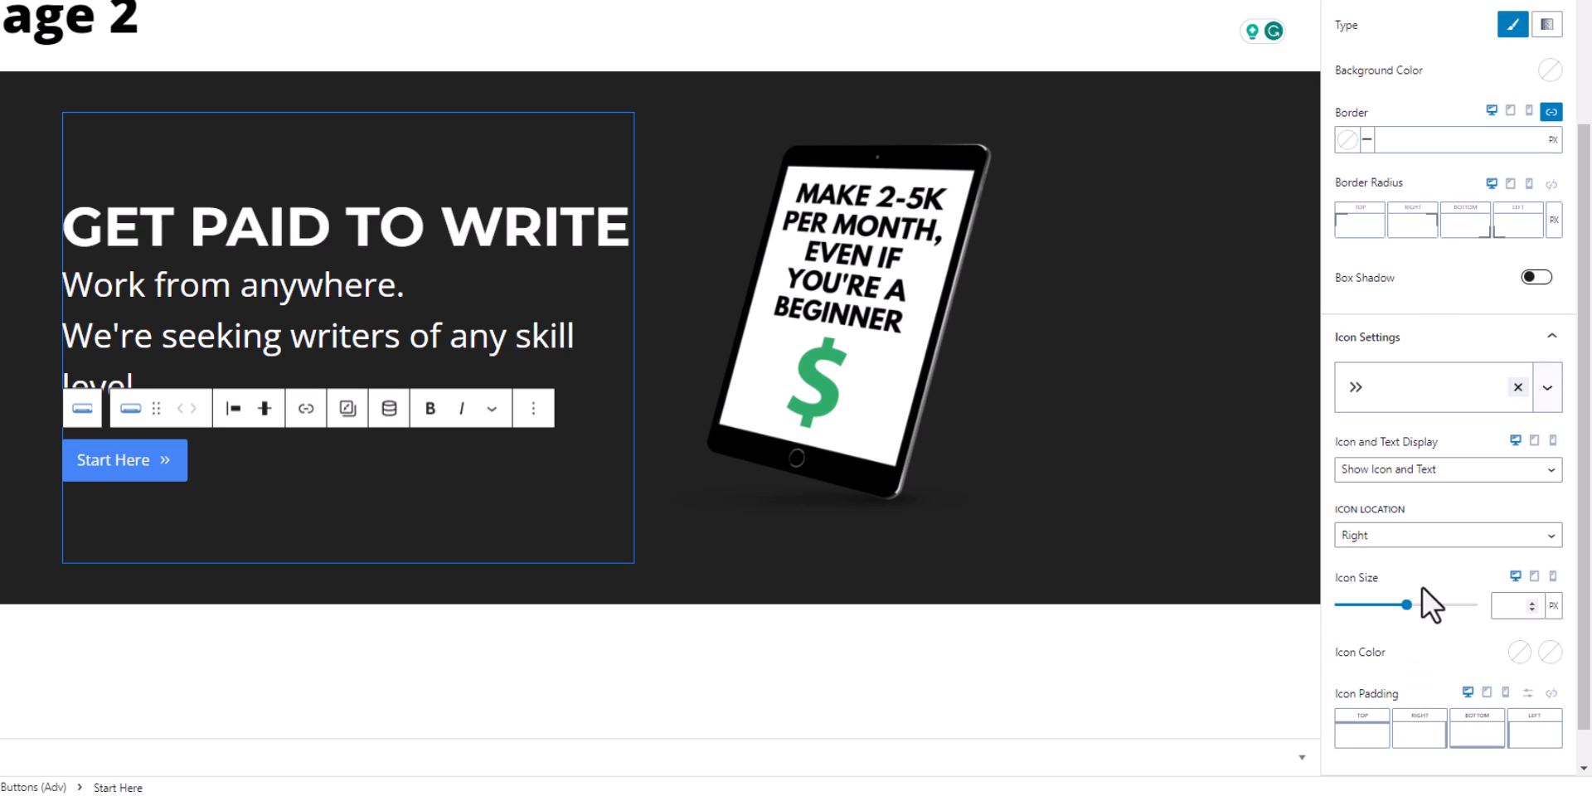
pyautogui.scroll(-1, 1423, 587)
pyautogui.click(1531, 566)
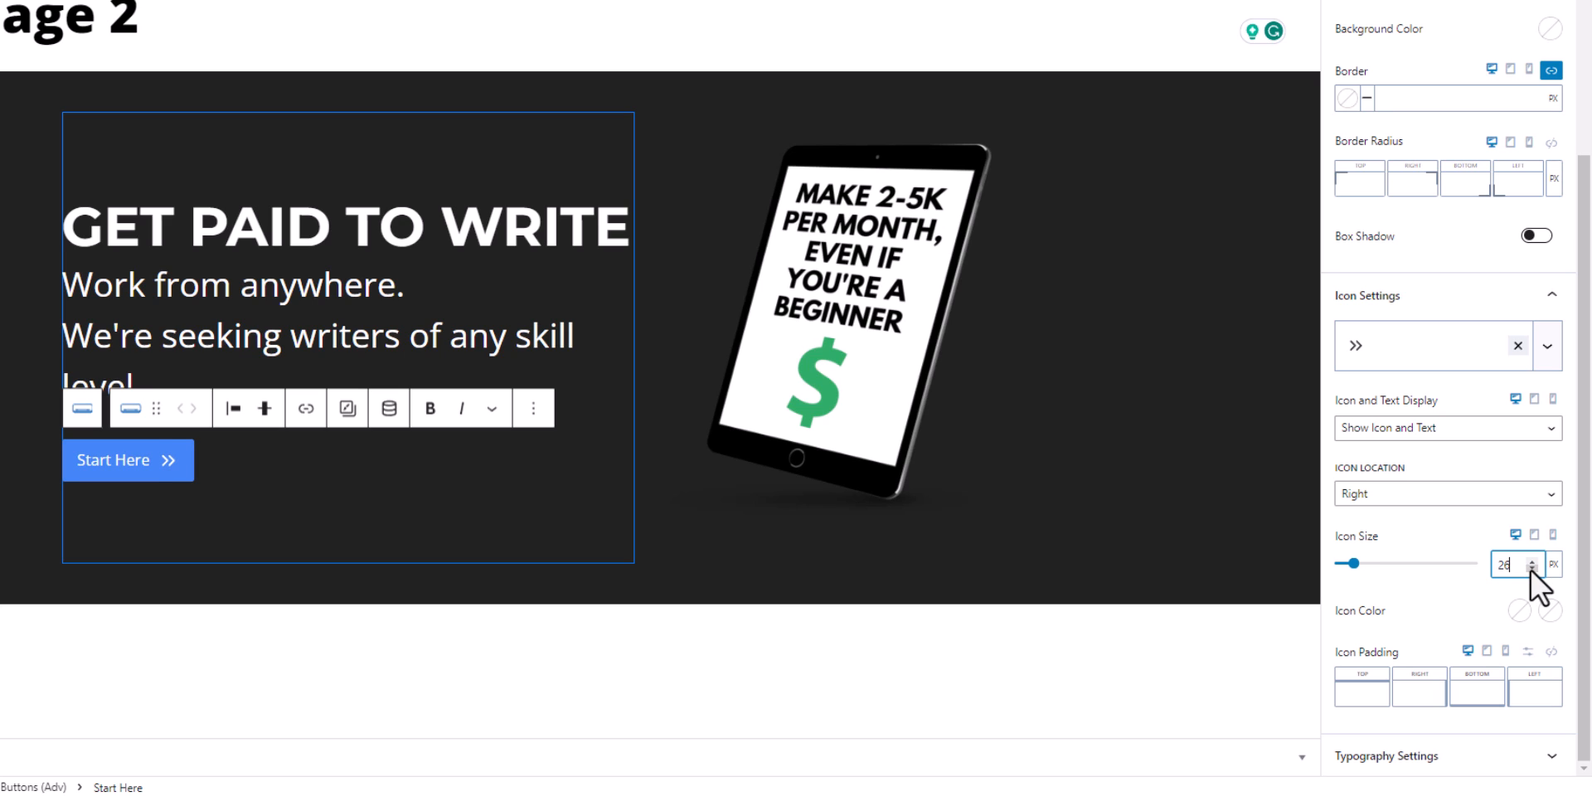
pyautogui.scroll(5, 1459, 279)
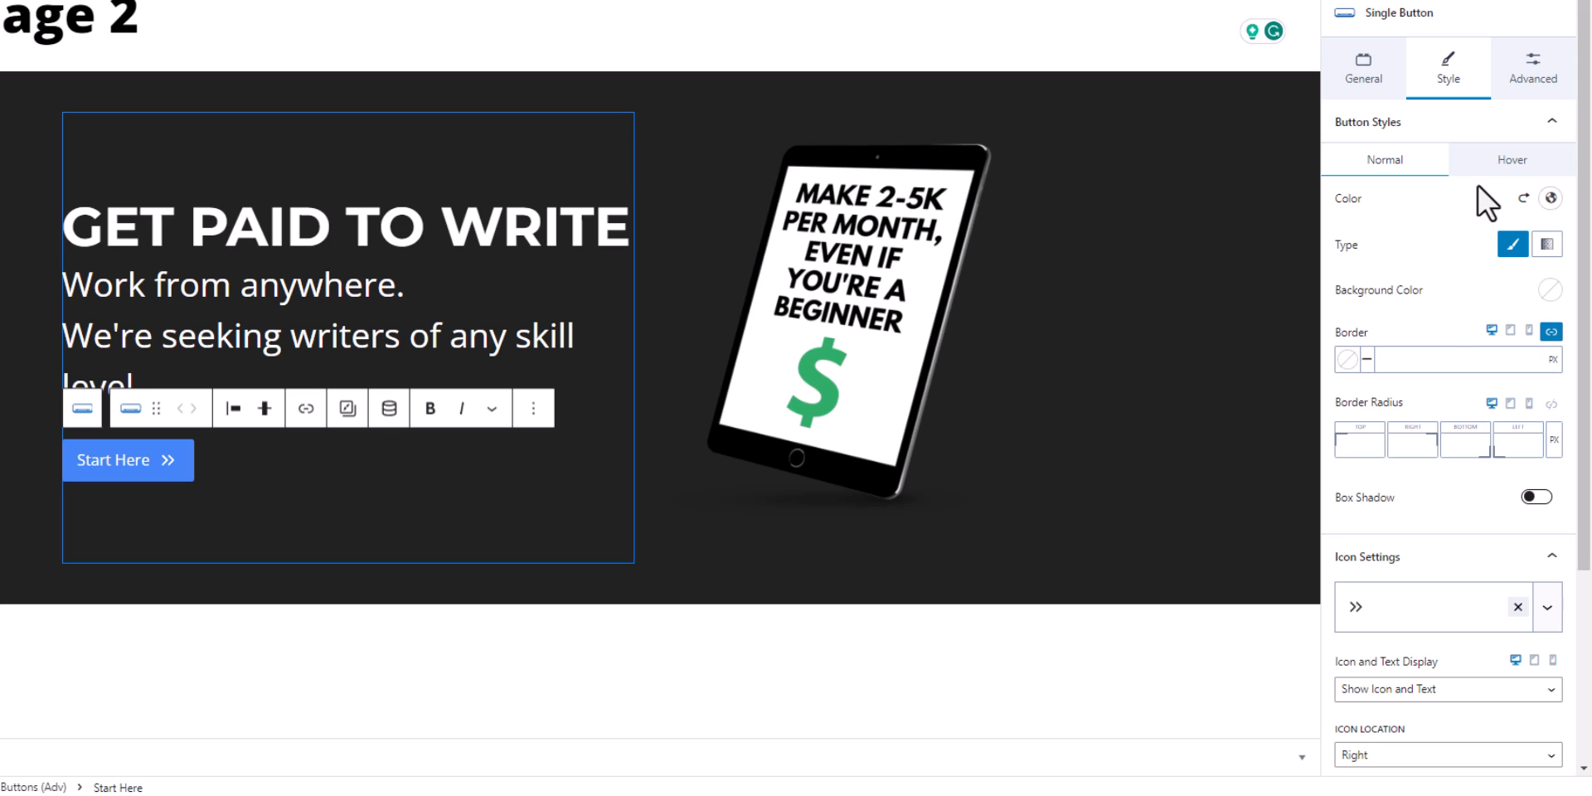
# - Set the font size of the "Start Here" button's text to 25 px
pyautogui.click(1463, 131)
pyautogui.click(1530, 628)
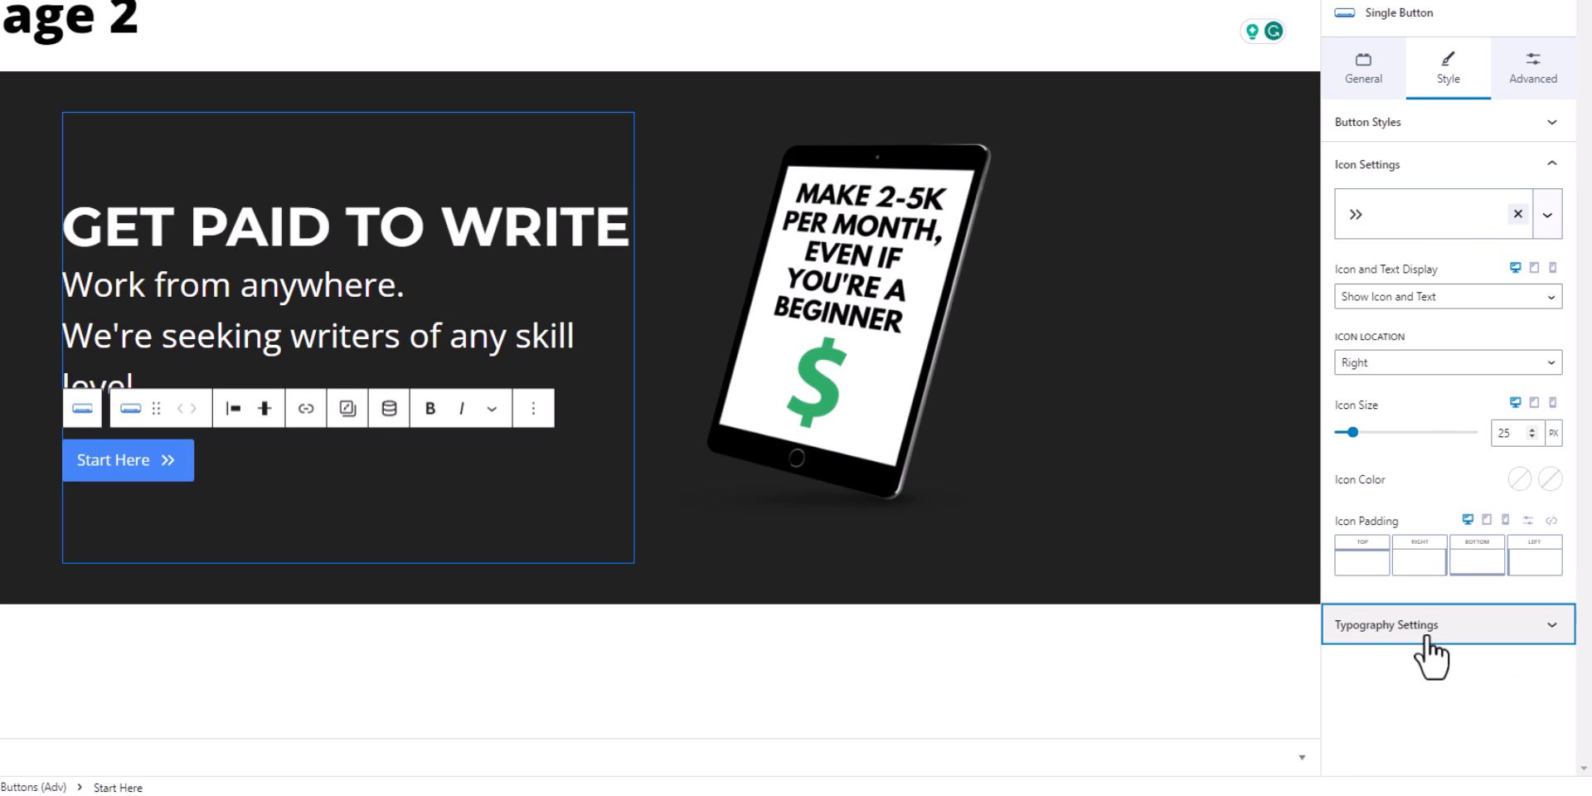
pyautogui.click(1547, 459)
pyautogui.click(1399, 462)
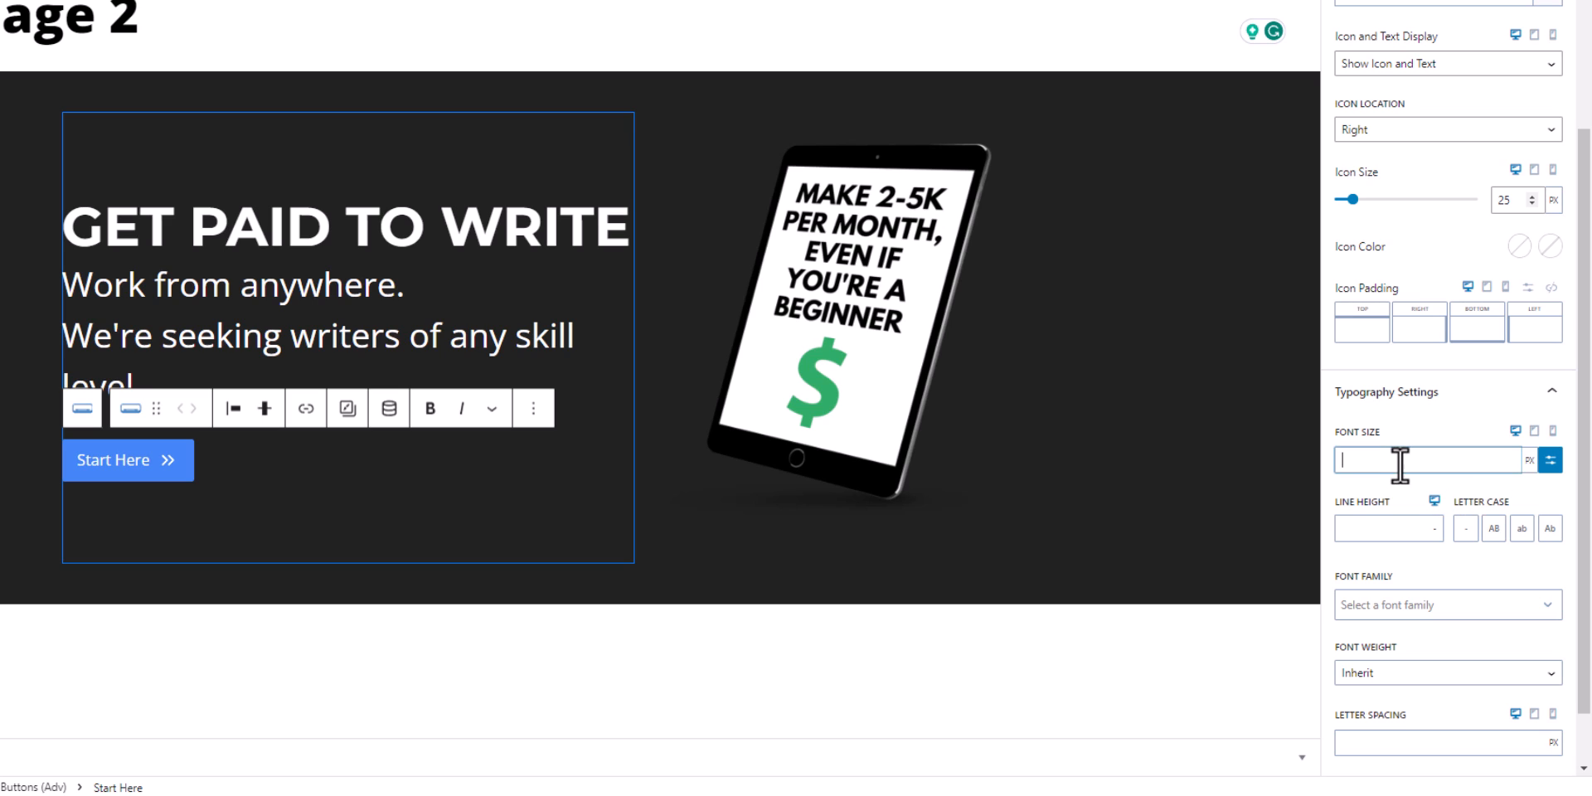
pyautogui.write('25')
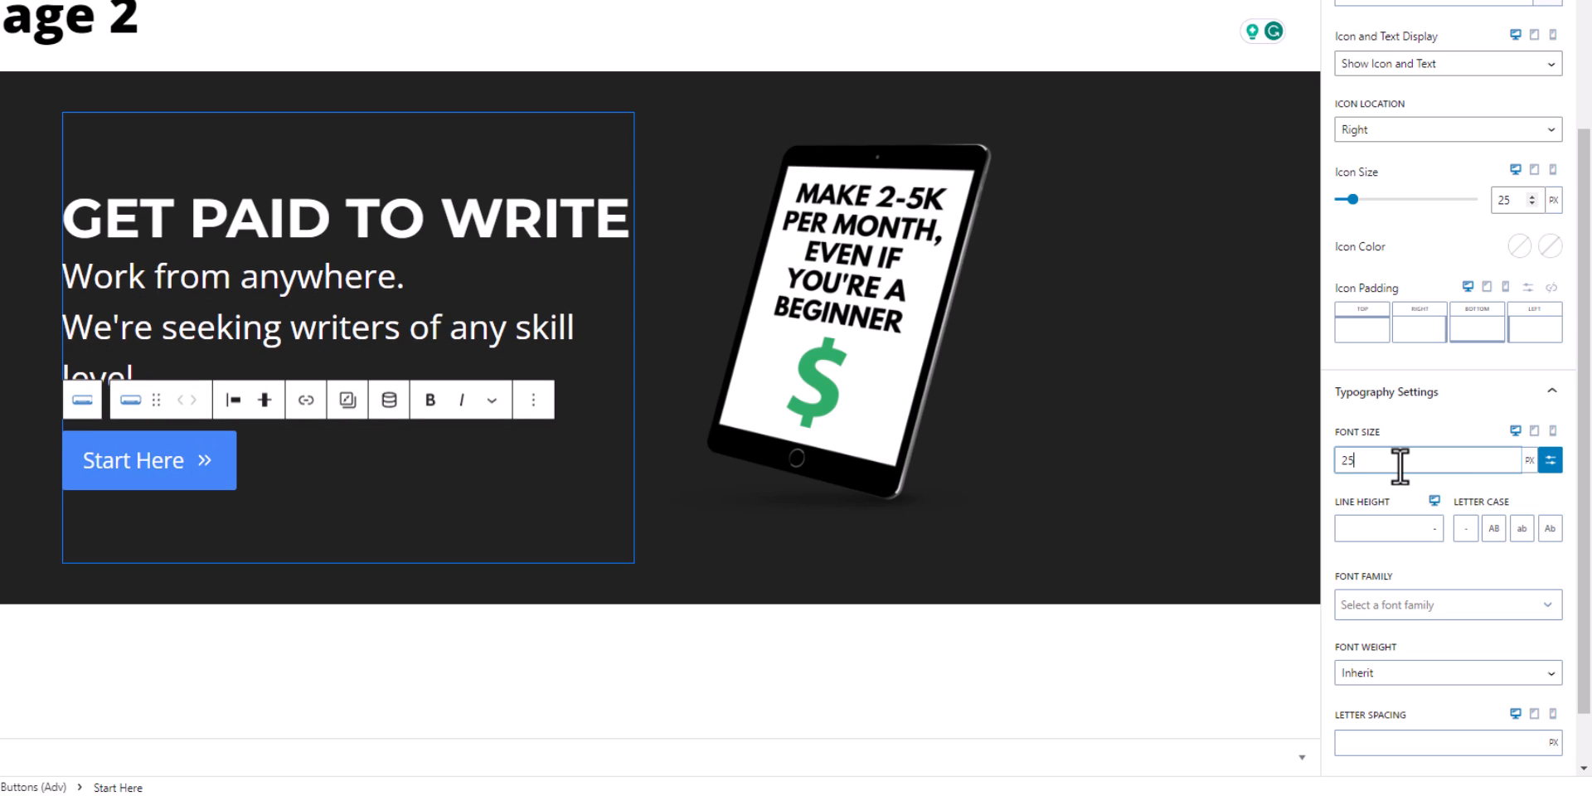
pyautogui.click(1431, 405)
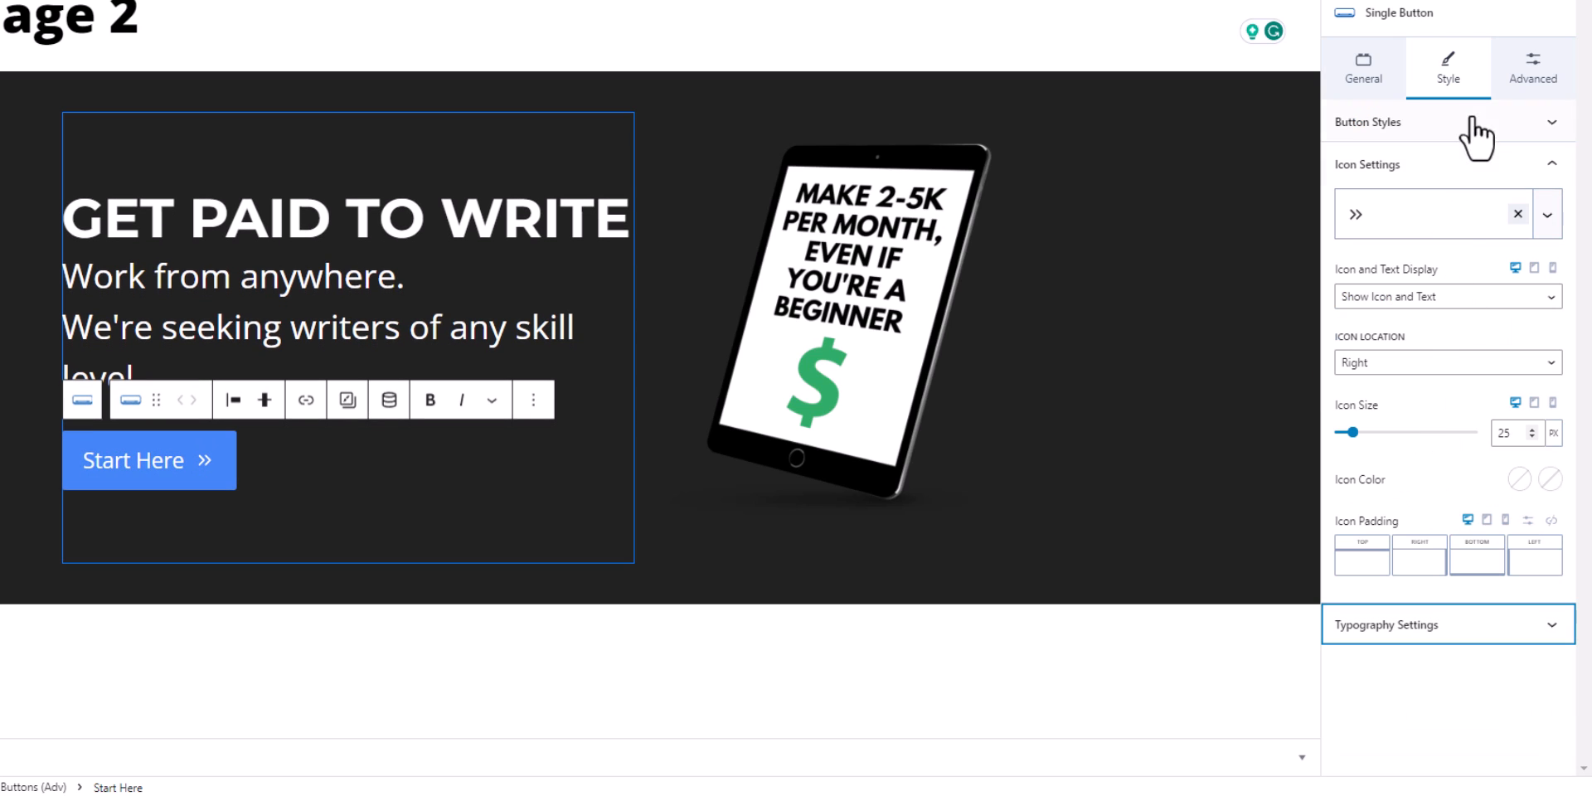
# - Set the "Start Here" button's top and bottom padding to XS
pyautogui.click(1521, 80)
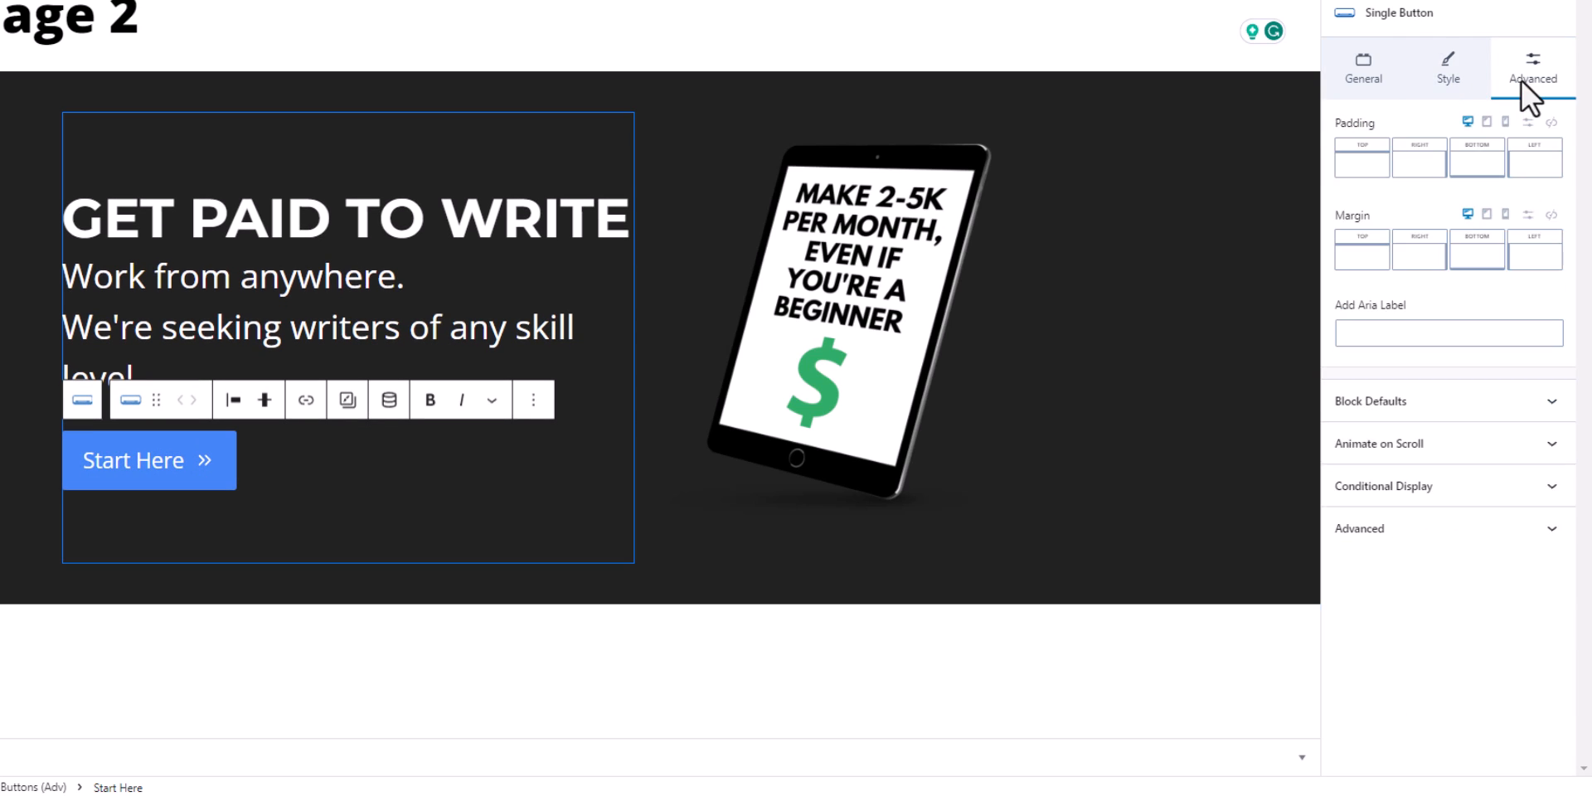
pyautogui.click(1363, 166)
pyautogui.click(1364, 236)
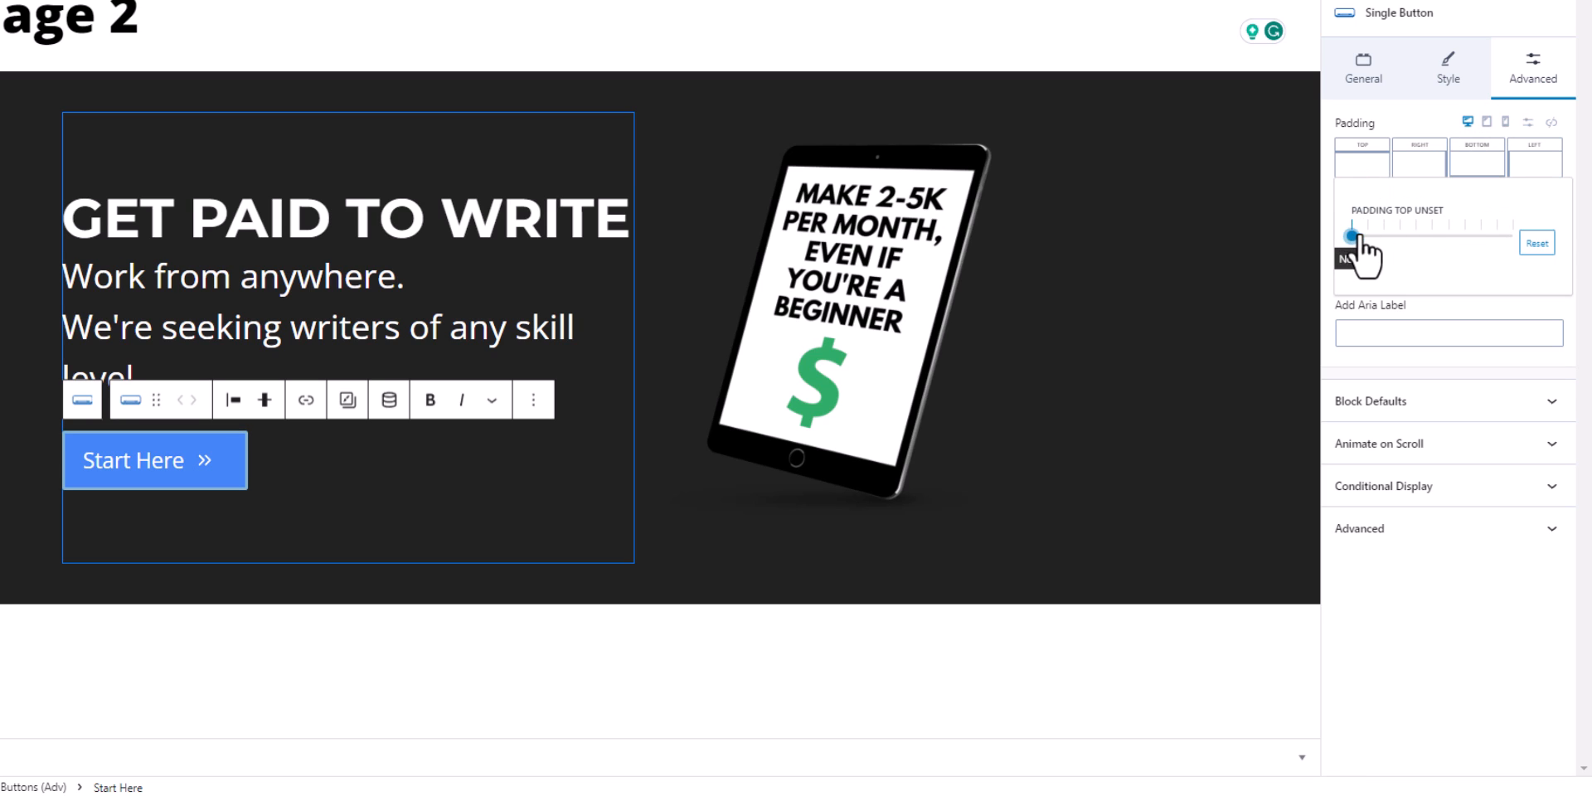
pyautogui.moveTo(1373, 238); pyautogui.dragTo(1384, 238)
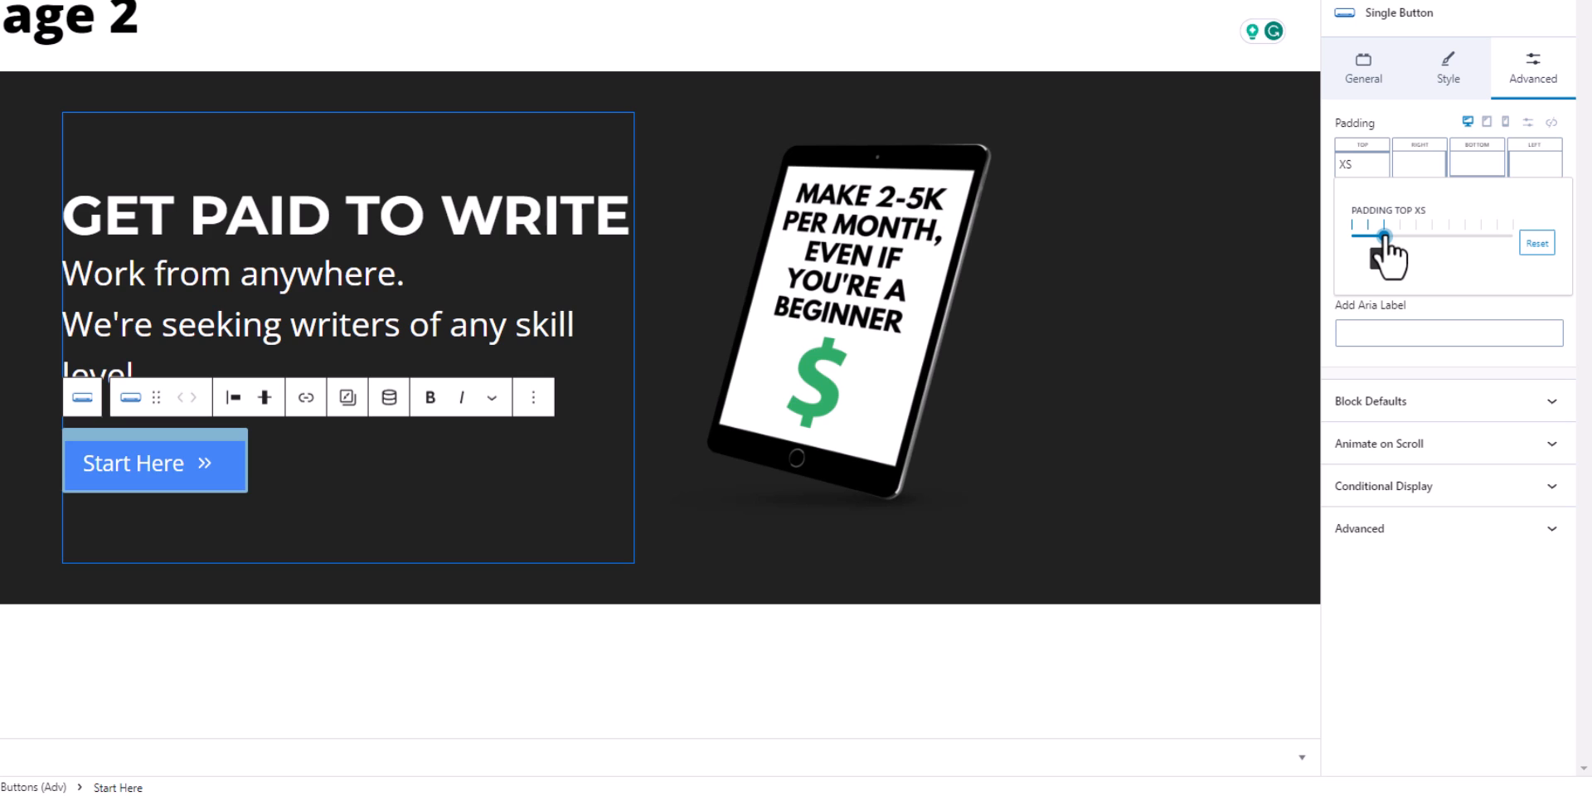
pyautogui.click(1462, 169)
pyautogui.click(1300, 236)
pyautogui.moveTo(1301, 236); pyautogui.dragTo(1315, 237)
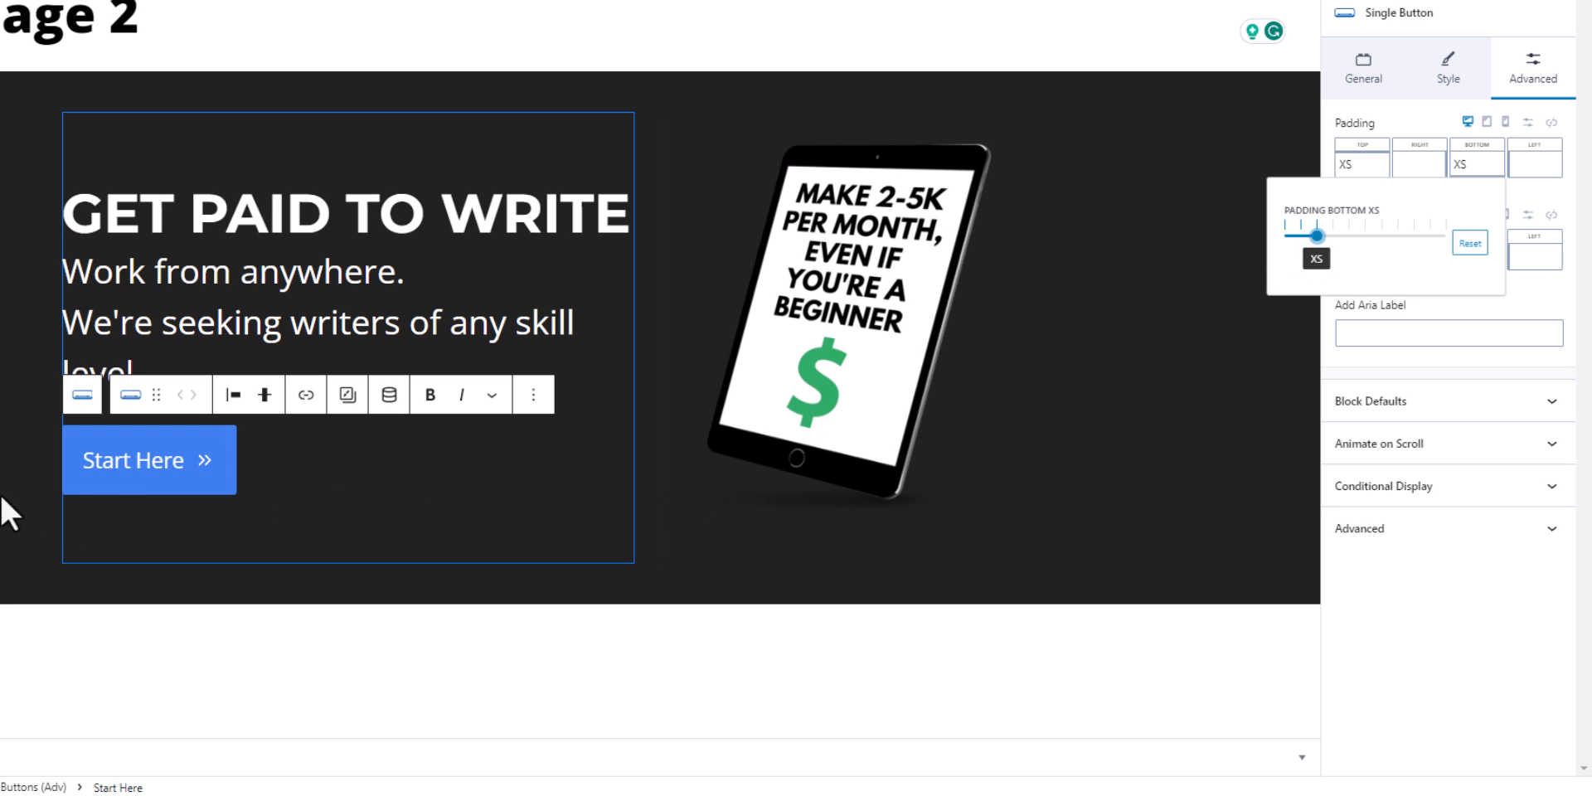
# - Set the "Start Here" button's right and left padding to LG
pyautogui.click(191, 455)
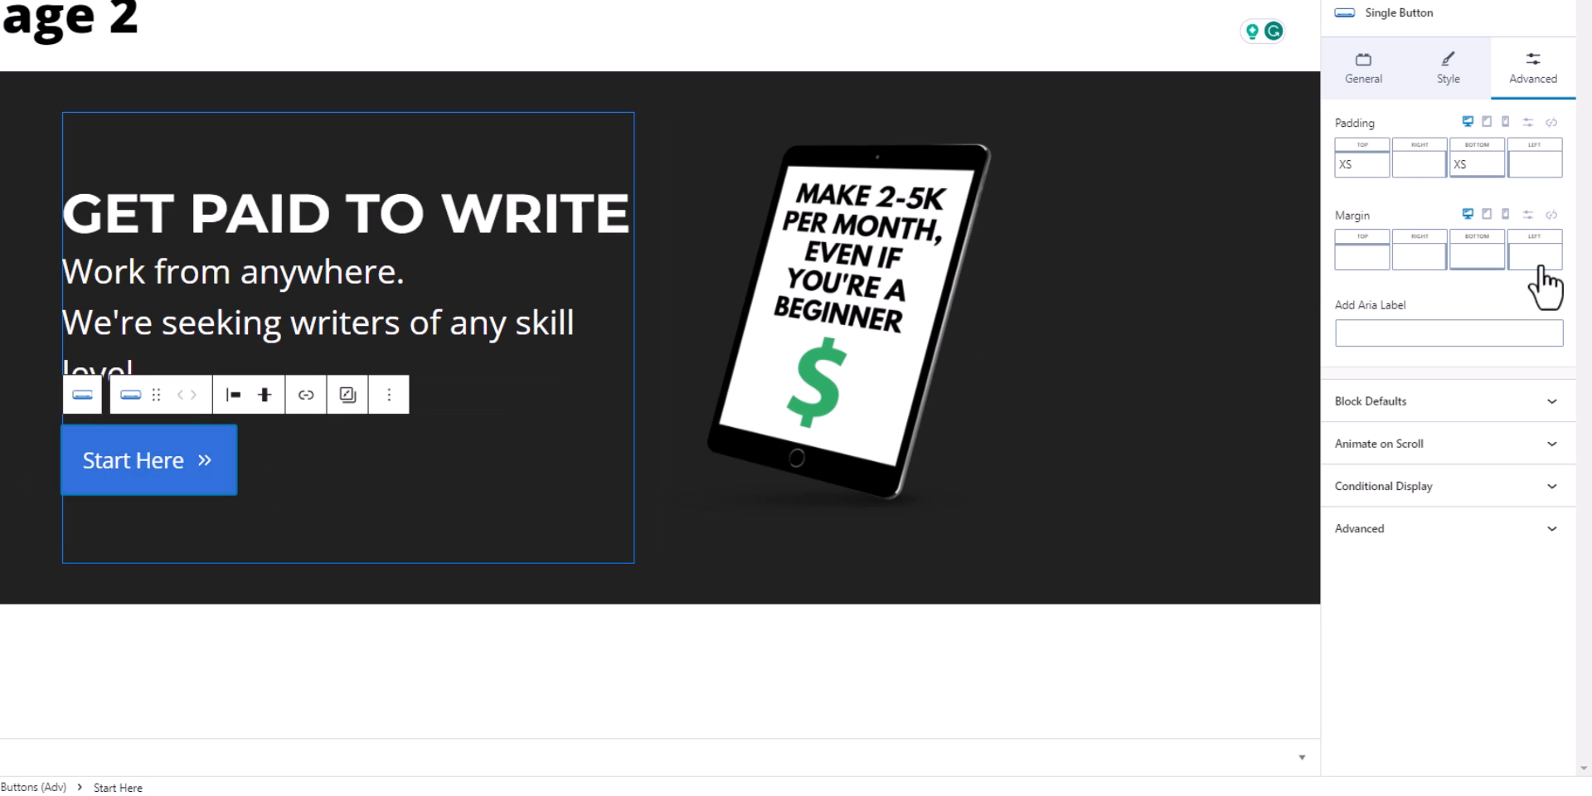
pyautogui.click(1419, 170)
pyautogui.moveTo(1227, 236); pyautogui.dragTo(1406, 237)
pyautogui.click(1534, 164)
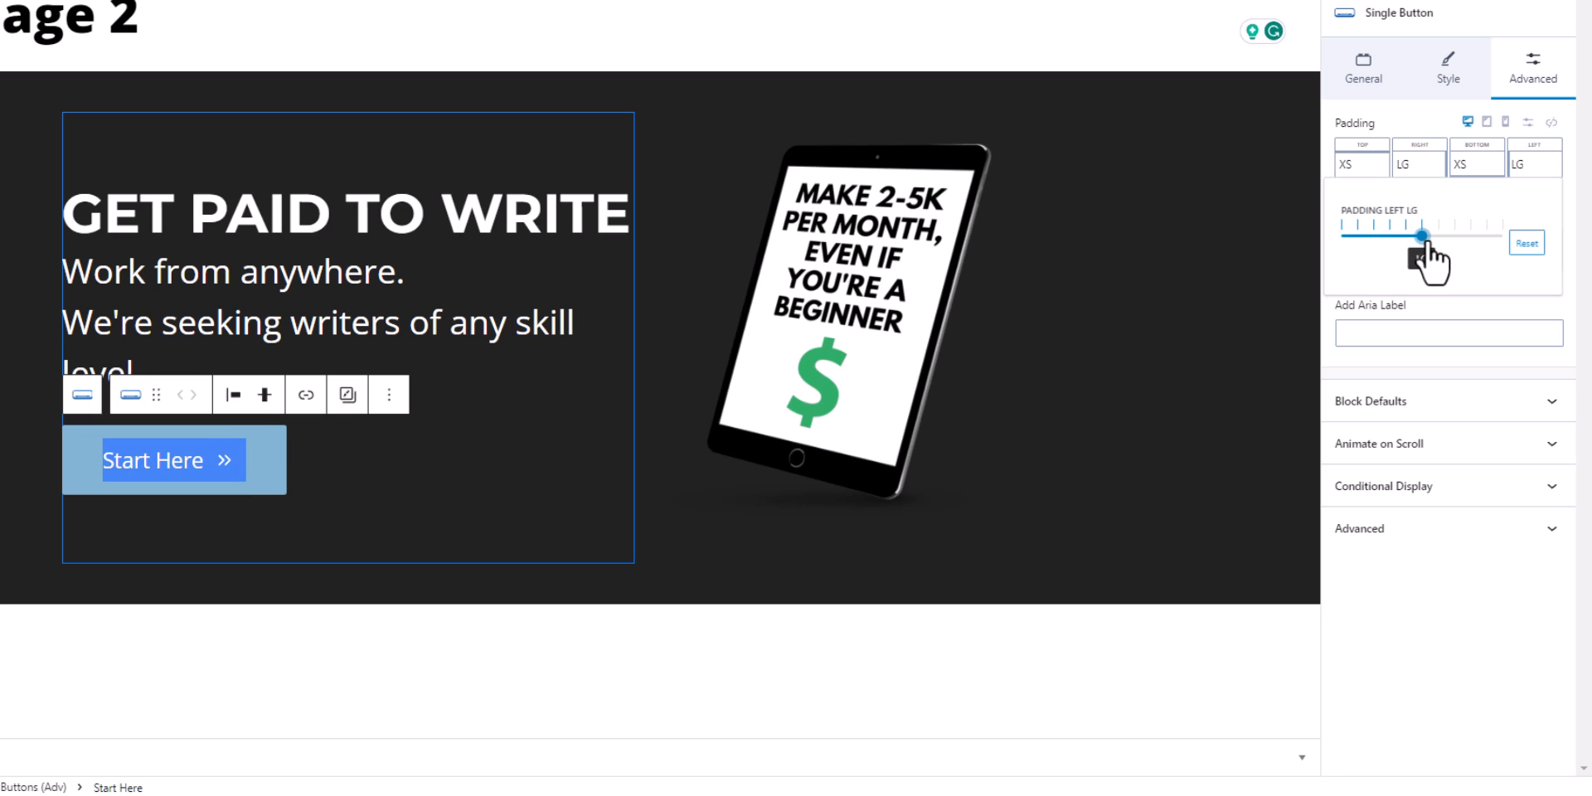
pyautogui.click(526, 391)
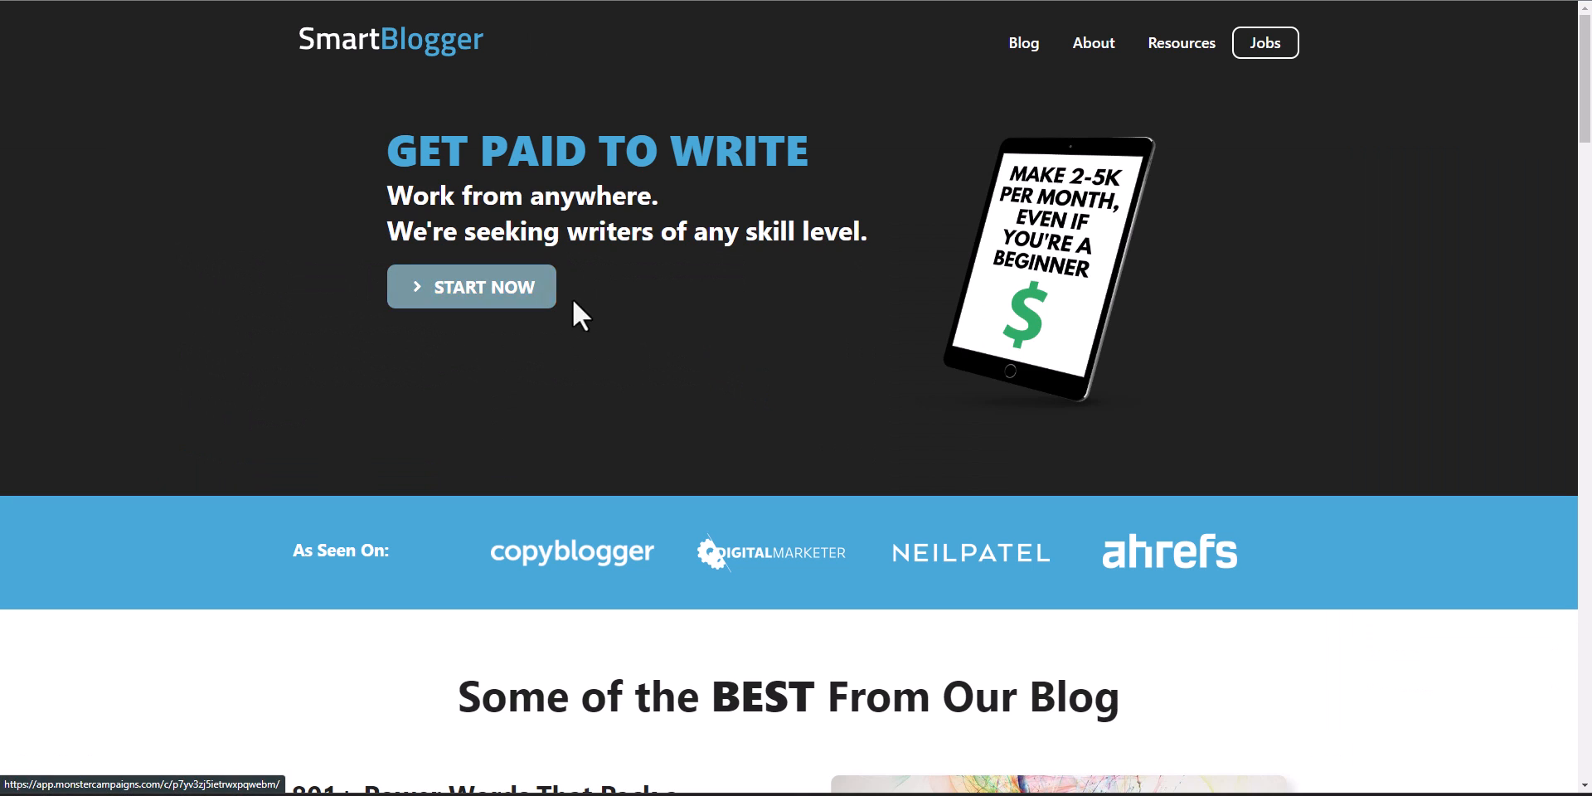
# - Sample the orange fill of the START NOW button on the SmartBlogger page with the color picker
pyautogui.click(1425, 1)
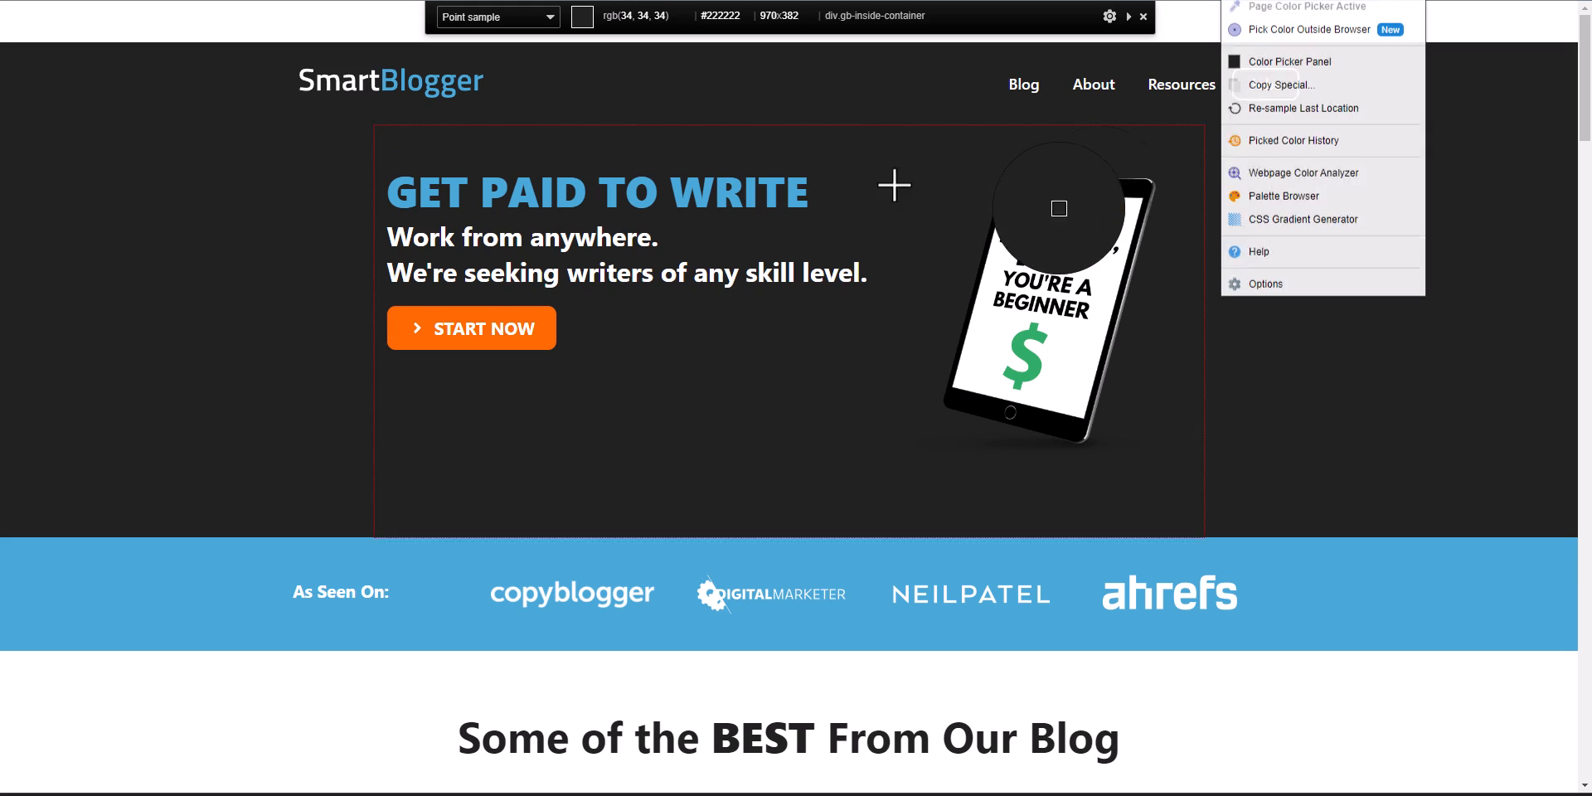
pyautogui.click(549, 323)
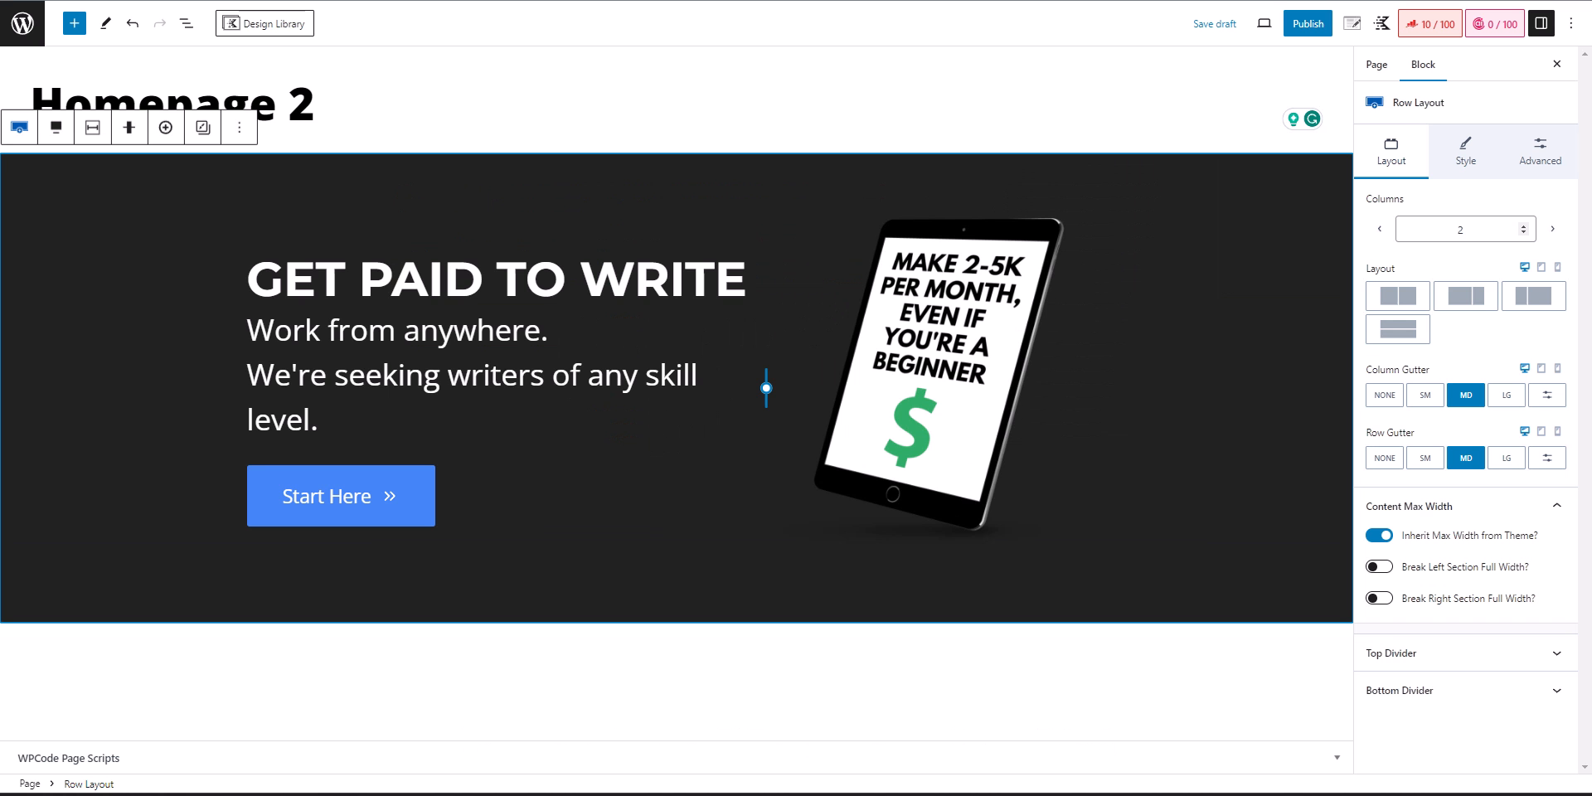
# - Set the "Start Here" button's normal background color to the sampled orange, #FF6900
pyautogui.click(394, 494)
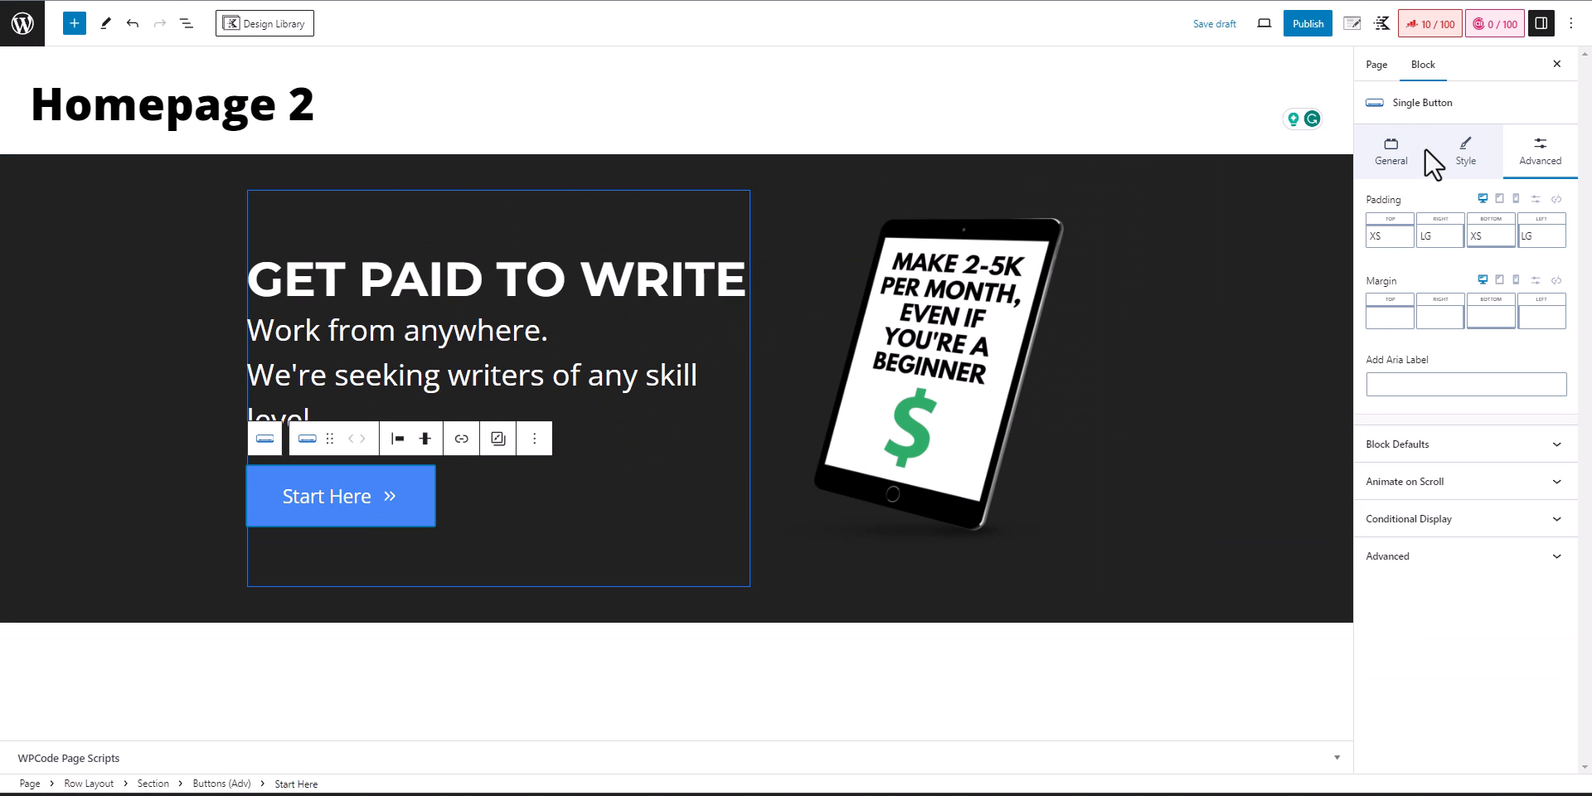
pyautogui.click(1469, 156)
pyautogui.click(1396, 160)
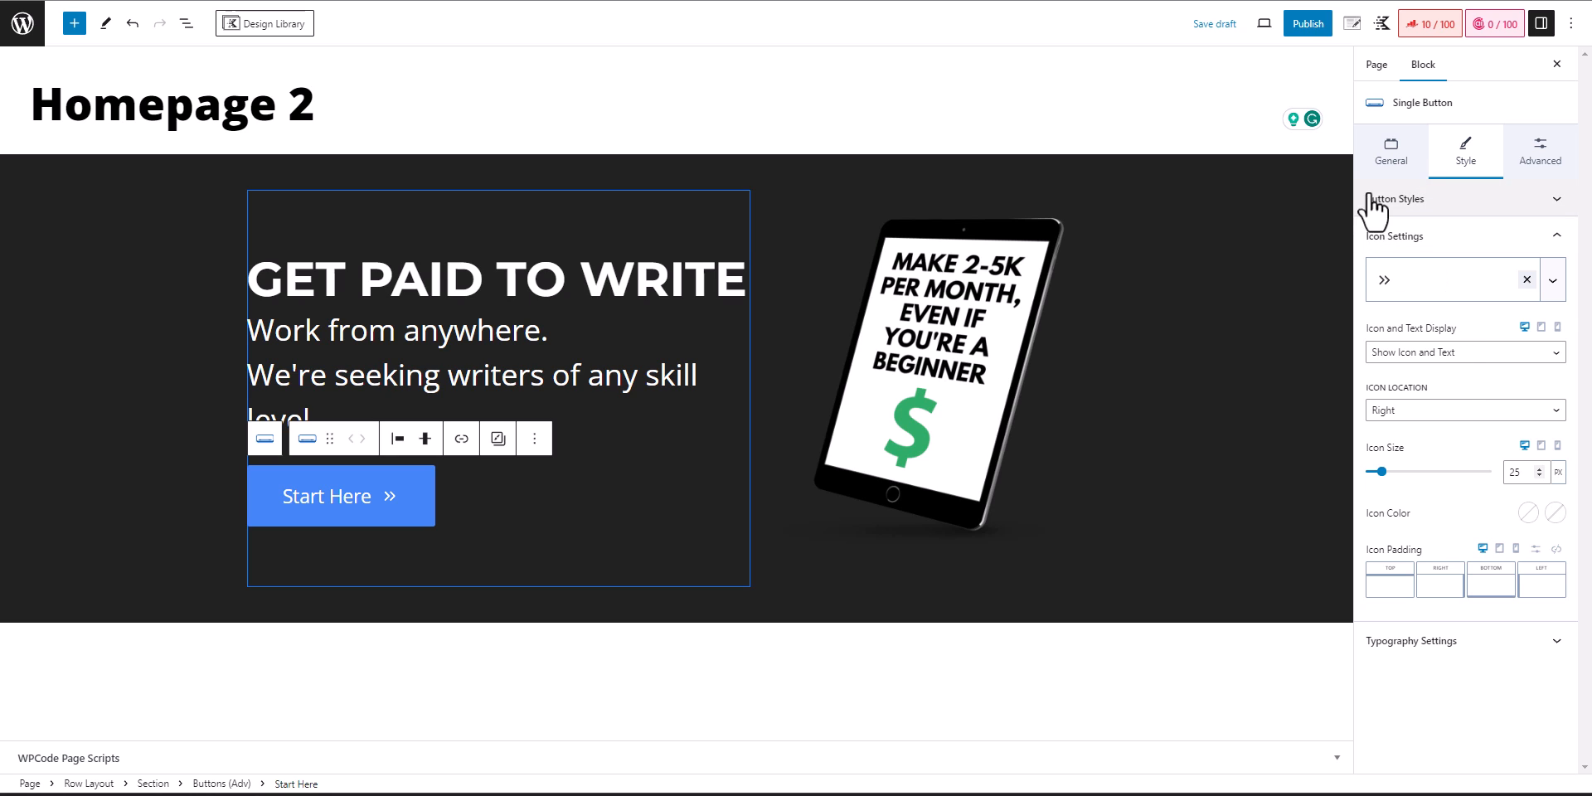
pyautogui.click(1453, 166)
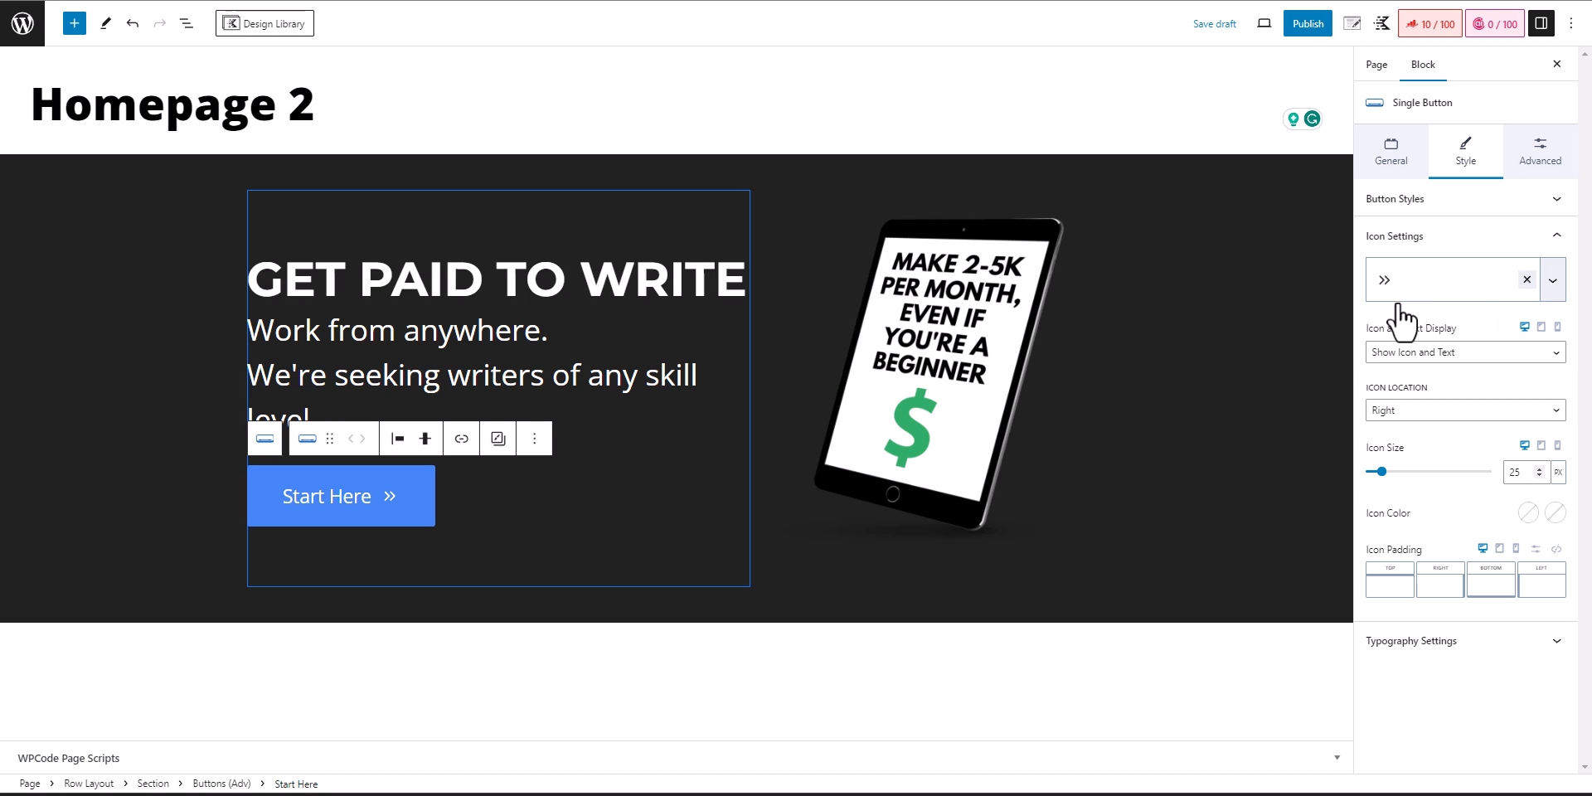
pyautogui.click(1441, 208)
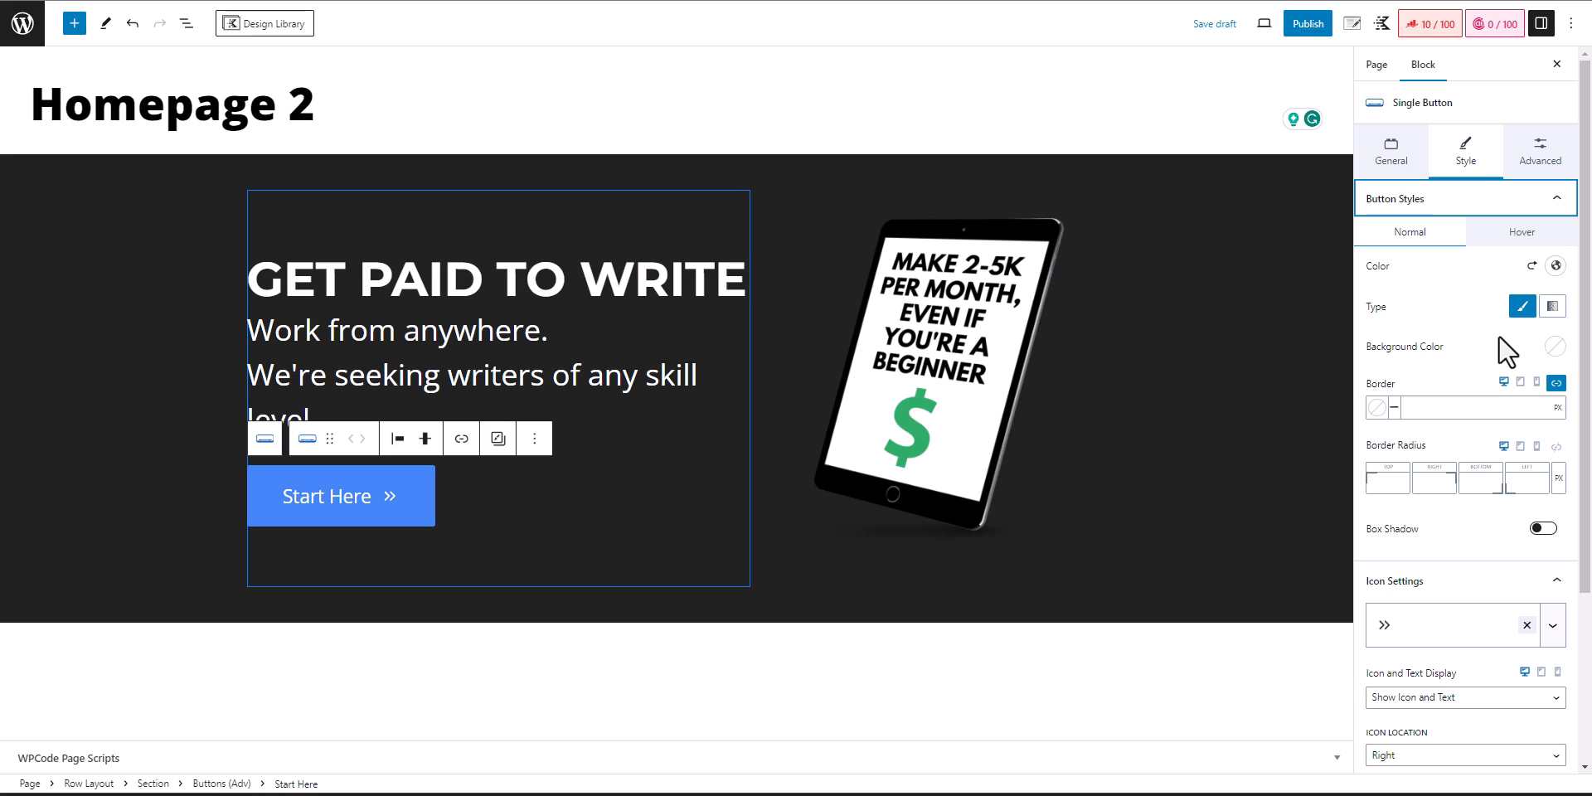
pyautogui.click(1555, 346)
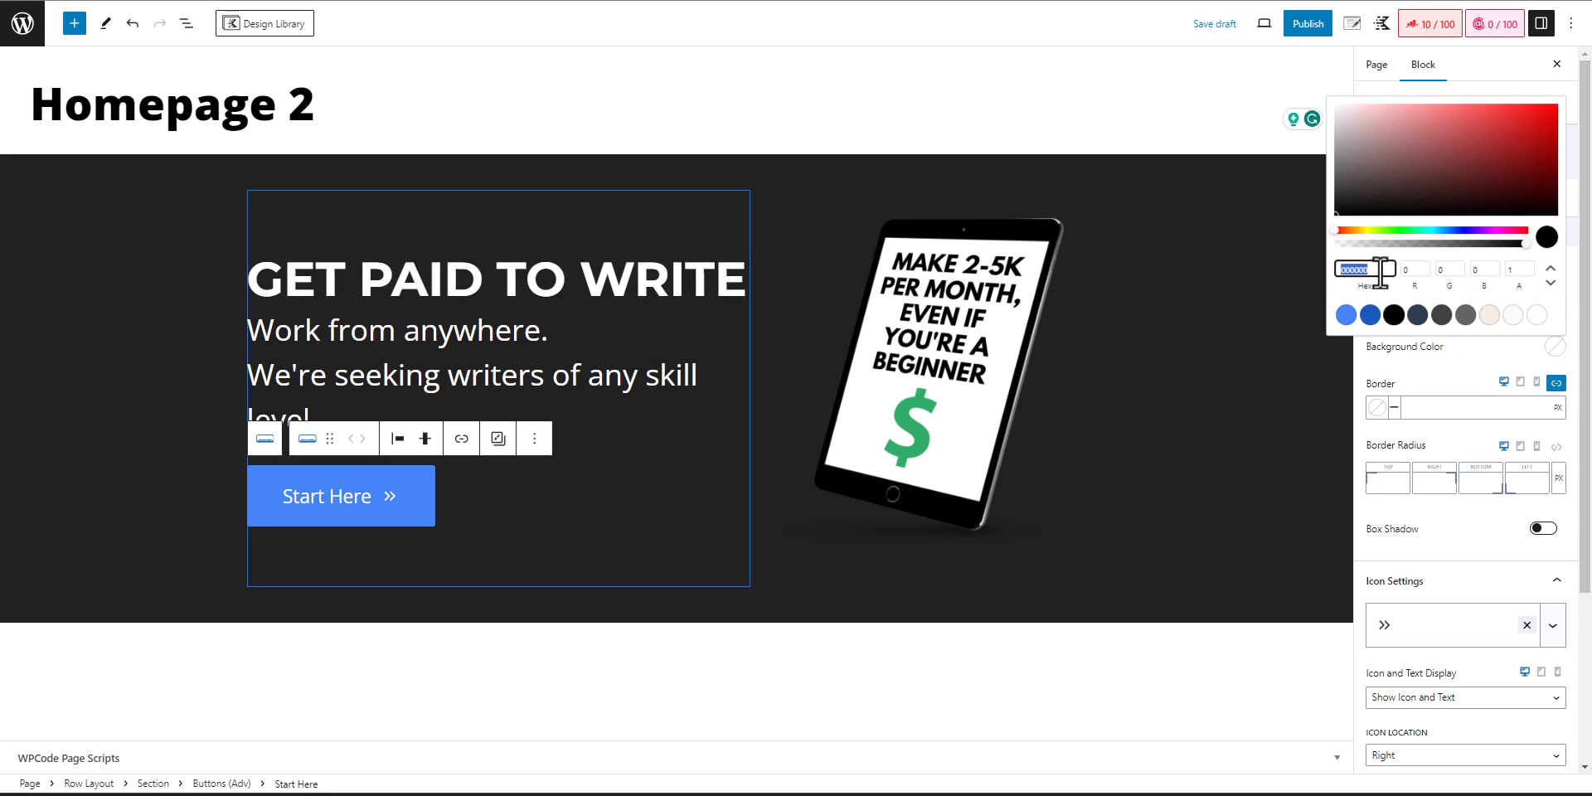
pyautogui.hotkey('ctrl', 'v')
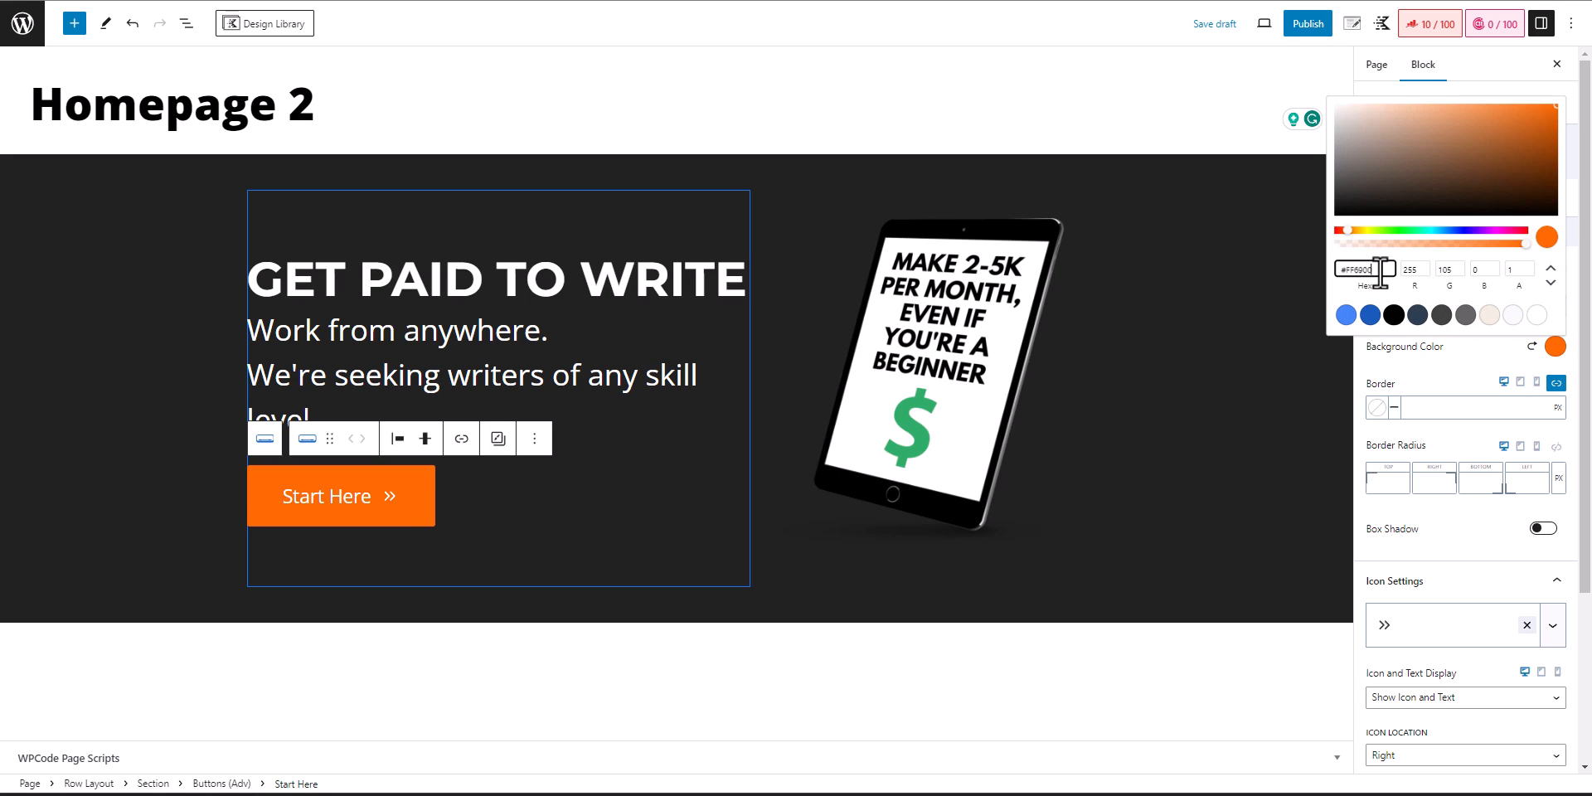
pyautogui.click(1464, 363)
# - Set the "Start Here" button's hover background color to the palette blue 4285F4
pyautogui.click(1542, 240)
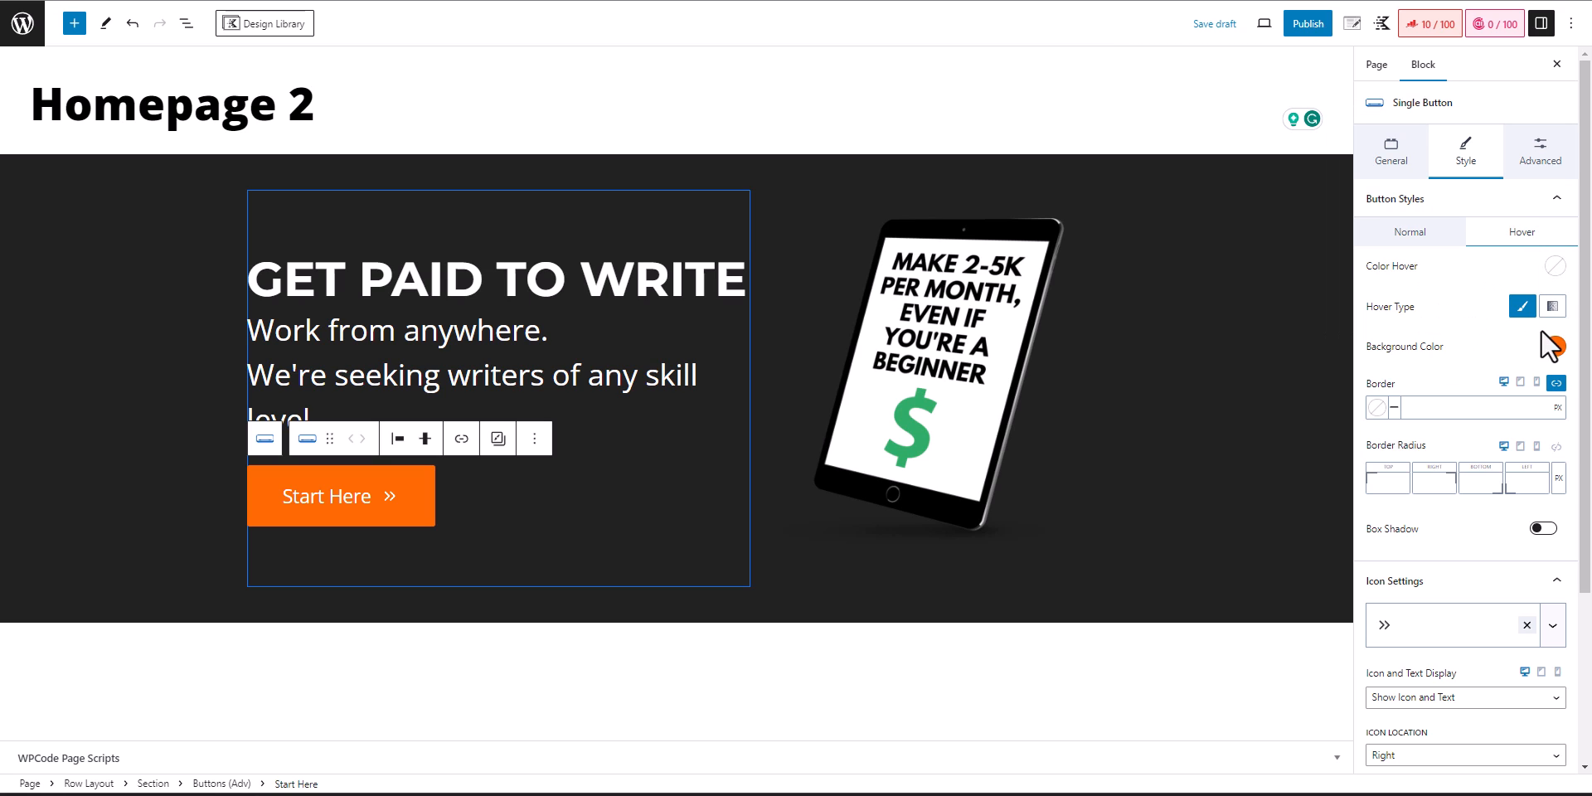
pyautogui.click(1556, 347)
pyautogui.click(1346, 315)
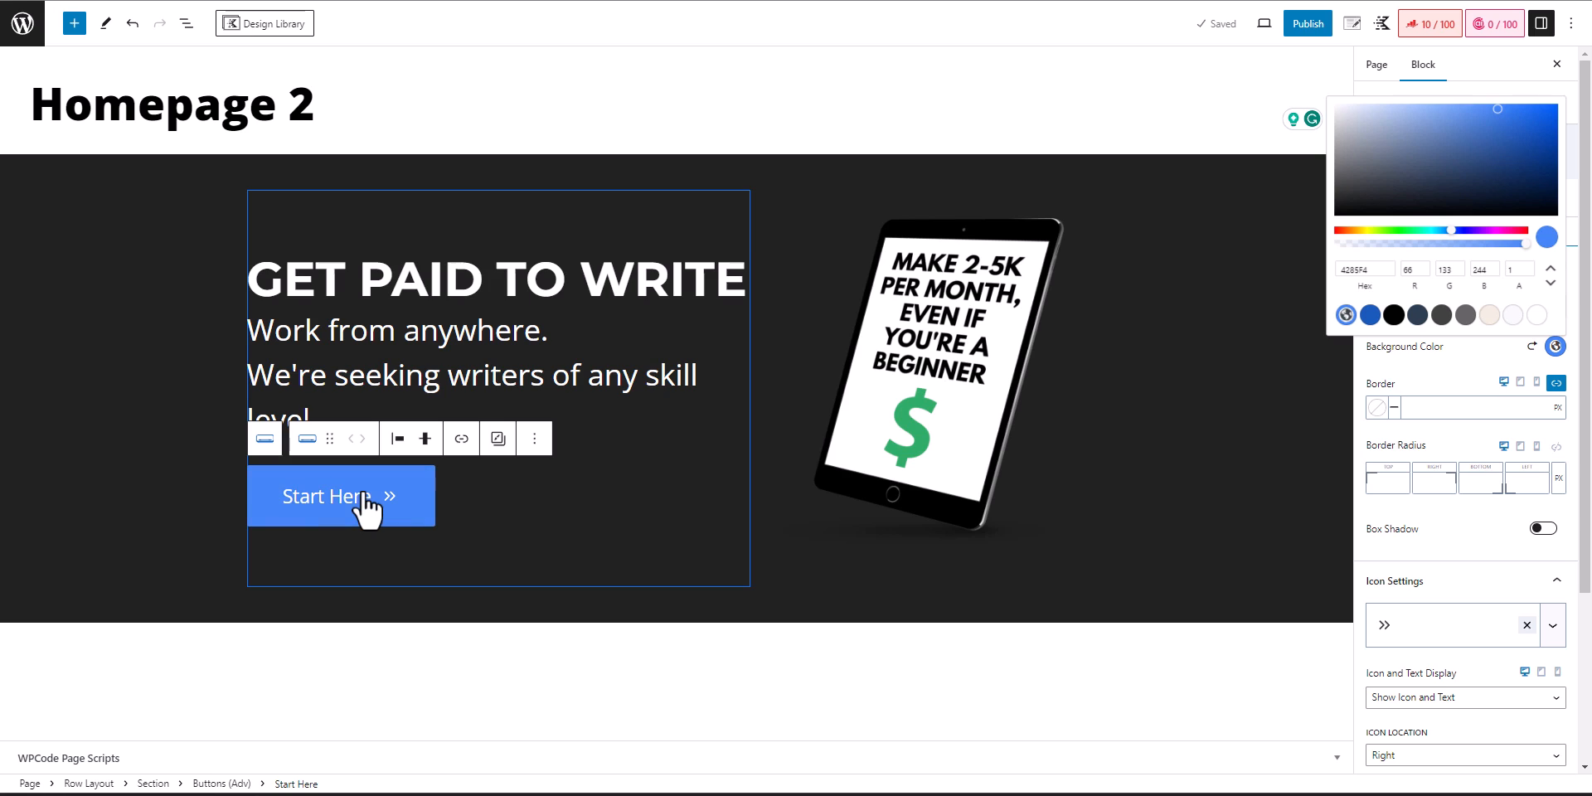
pyautogui.click(122, 436)
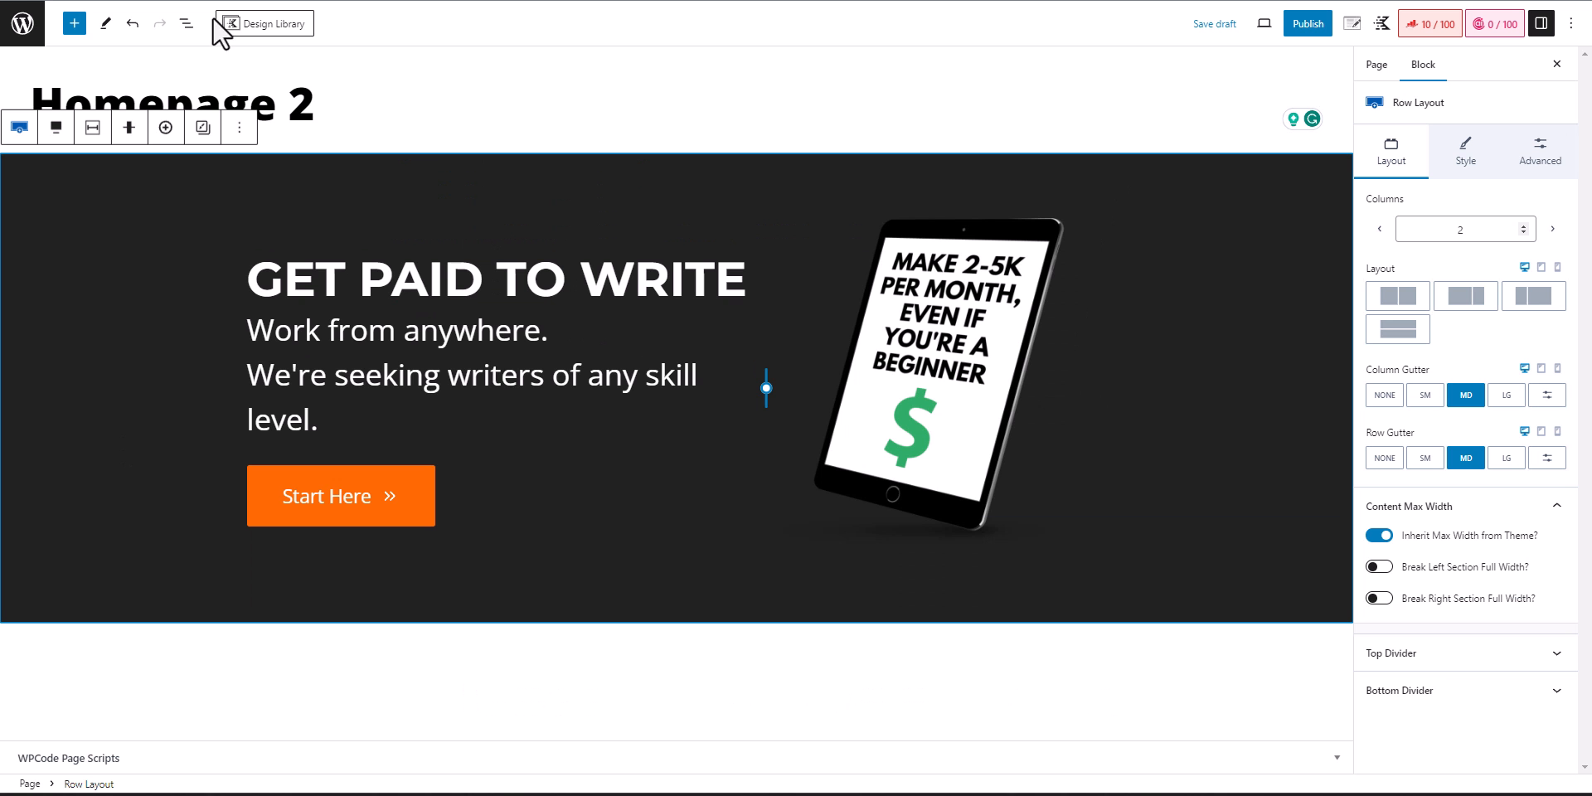
# - Save the page draft and switch the editor preview to tablet size
pyautogui.click(1215, 24)
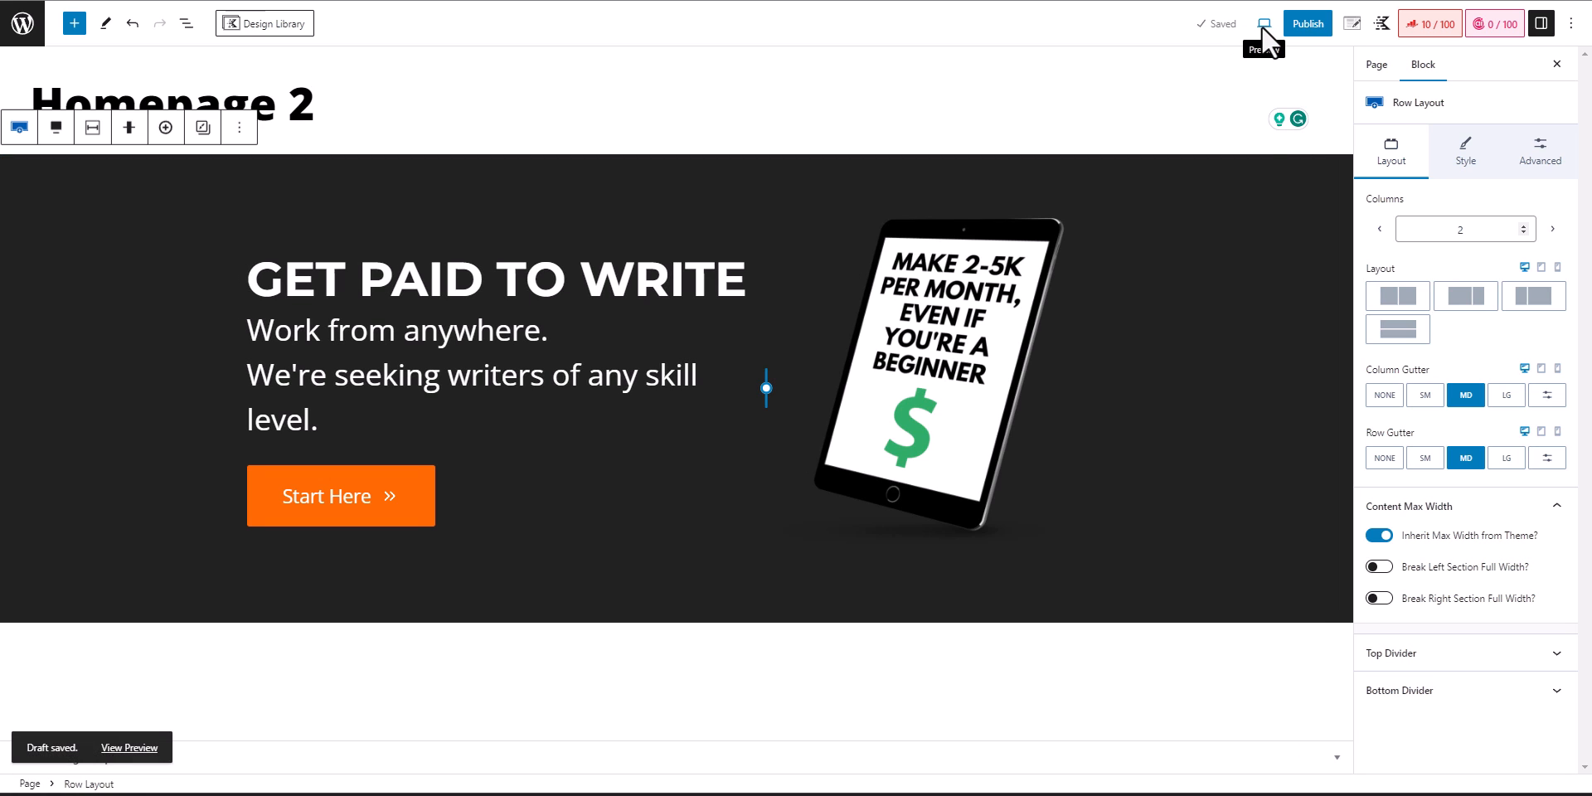
pyautogui.click(1263, 25)
pyautogui.click(1154, 101)
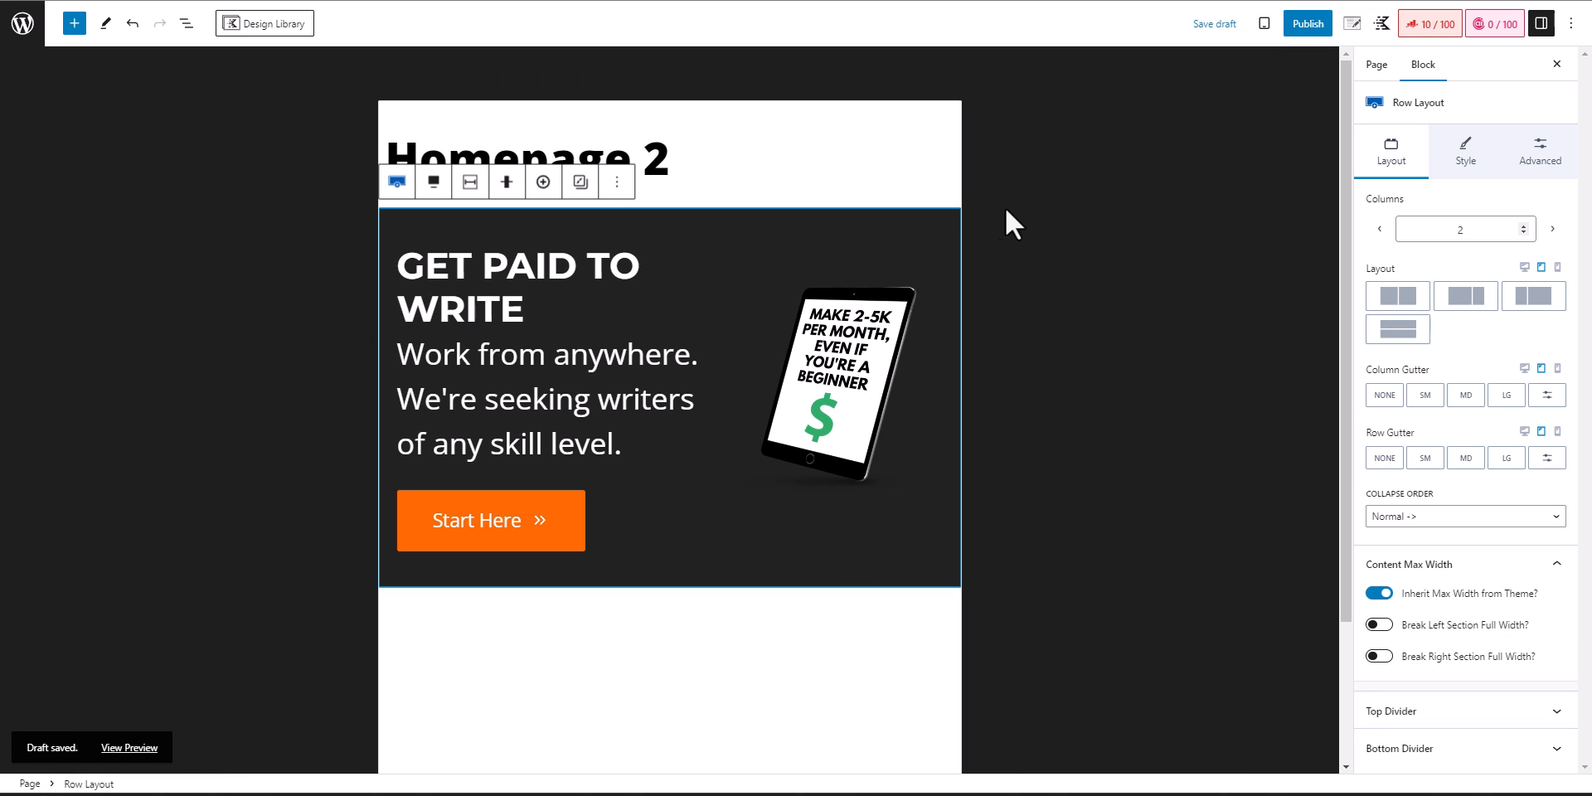
# - Set the tablet font size to LG for the "GET PAID TO WRITE" heading and 24 px for the text below it
pyautogui.click(509, 282)
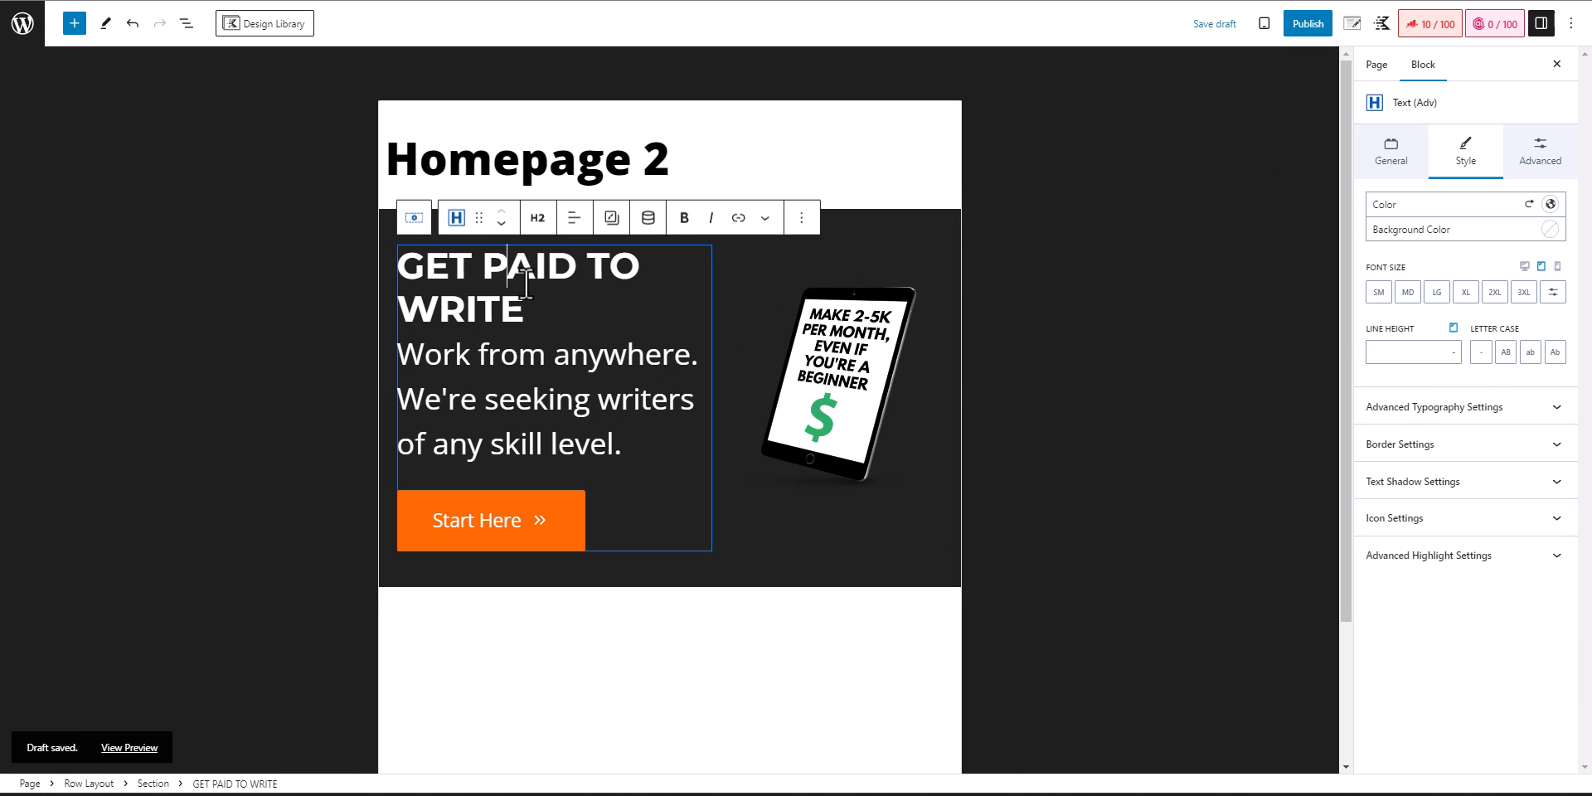
pyautogui.click(1441, 299)
pyautogui.click(587, 332)
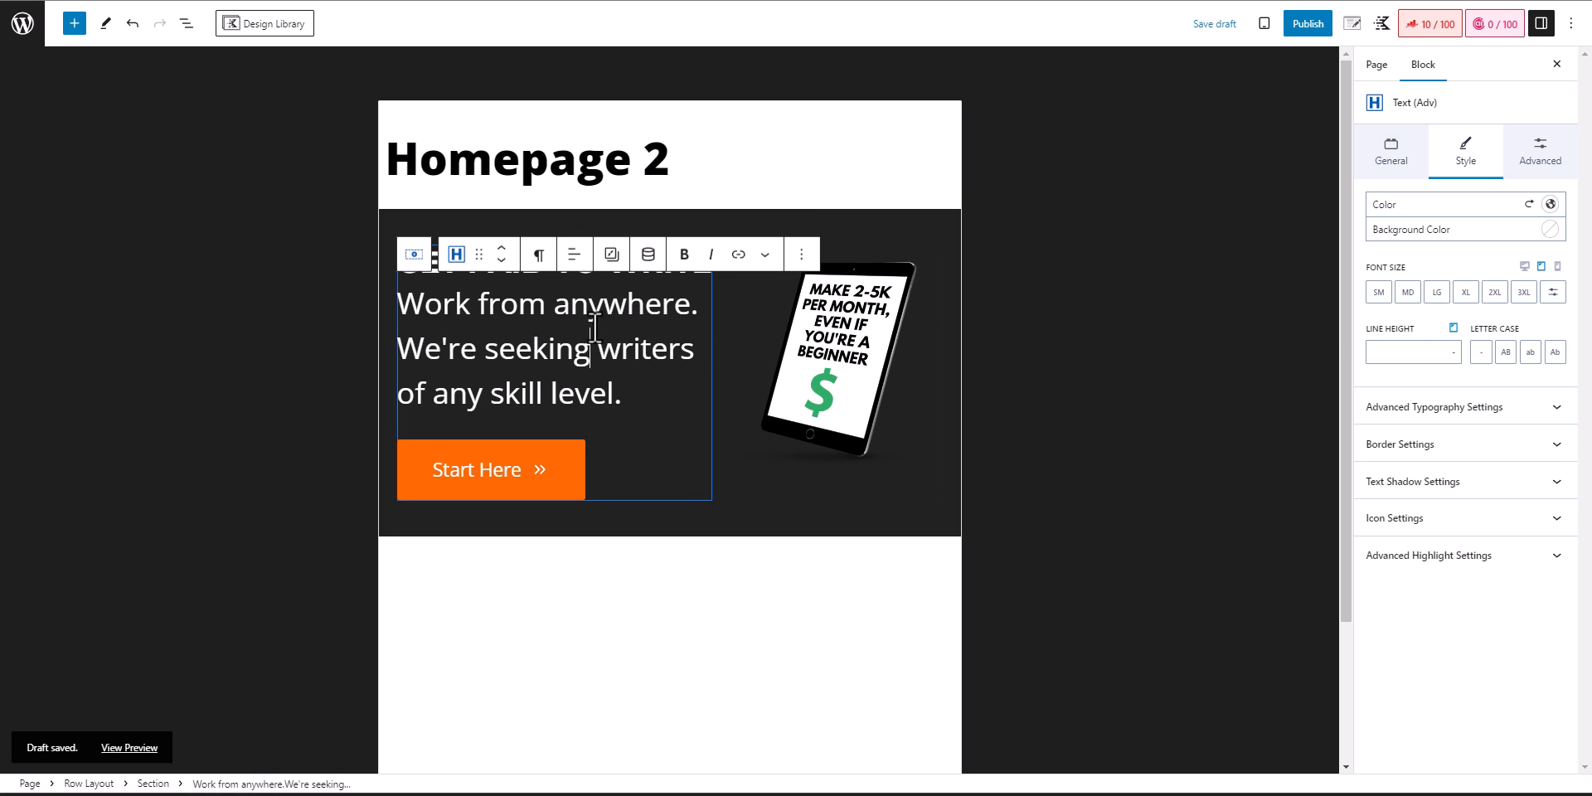
pyautogui.click(1438, 297)
pyautogui.click(1409, 295)
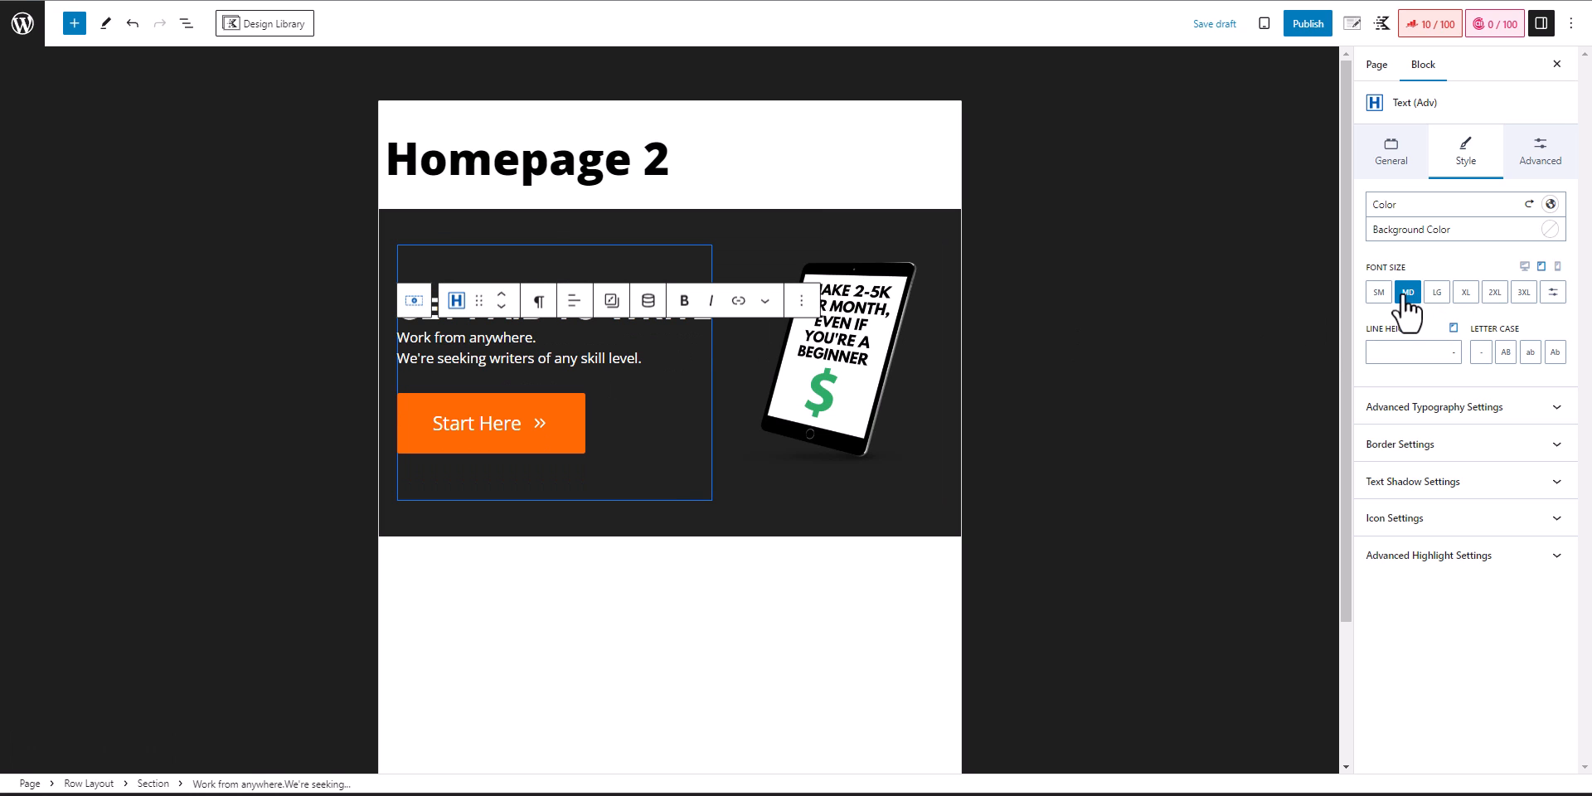
pyautogui.click(1553, 292)
pyautogui.click(1403, 295)
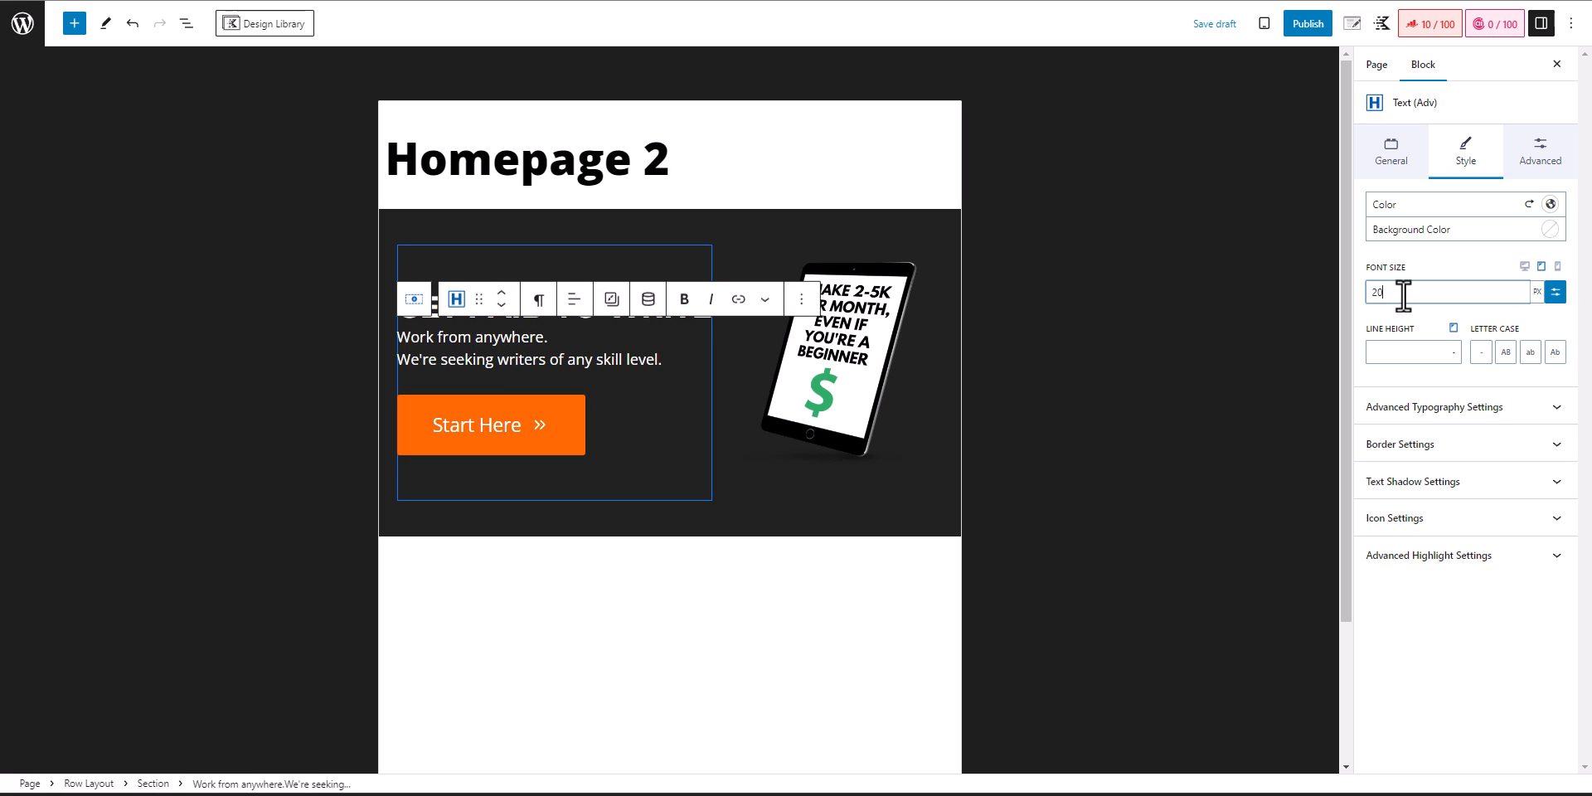
pyautogui.write('24')
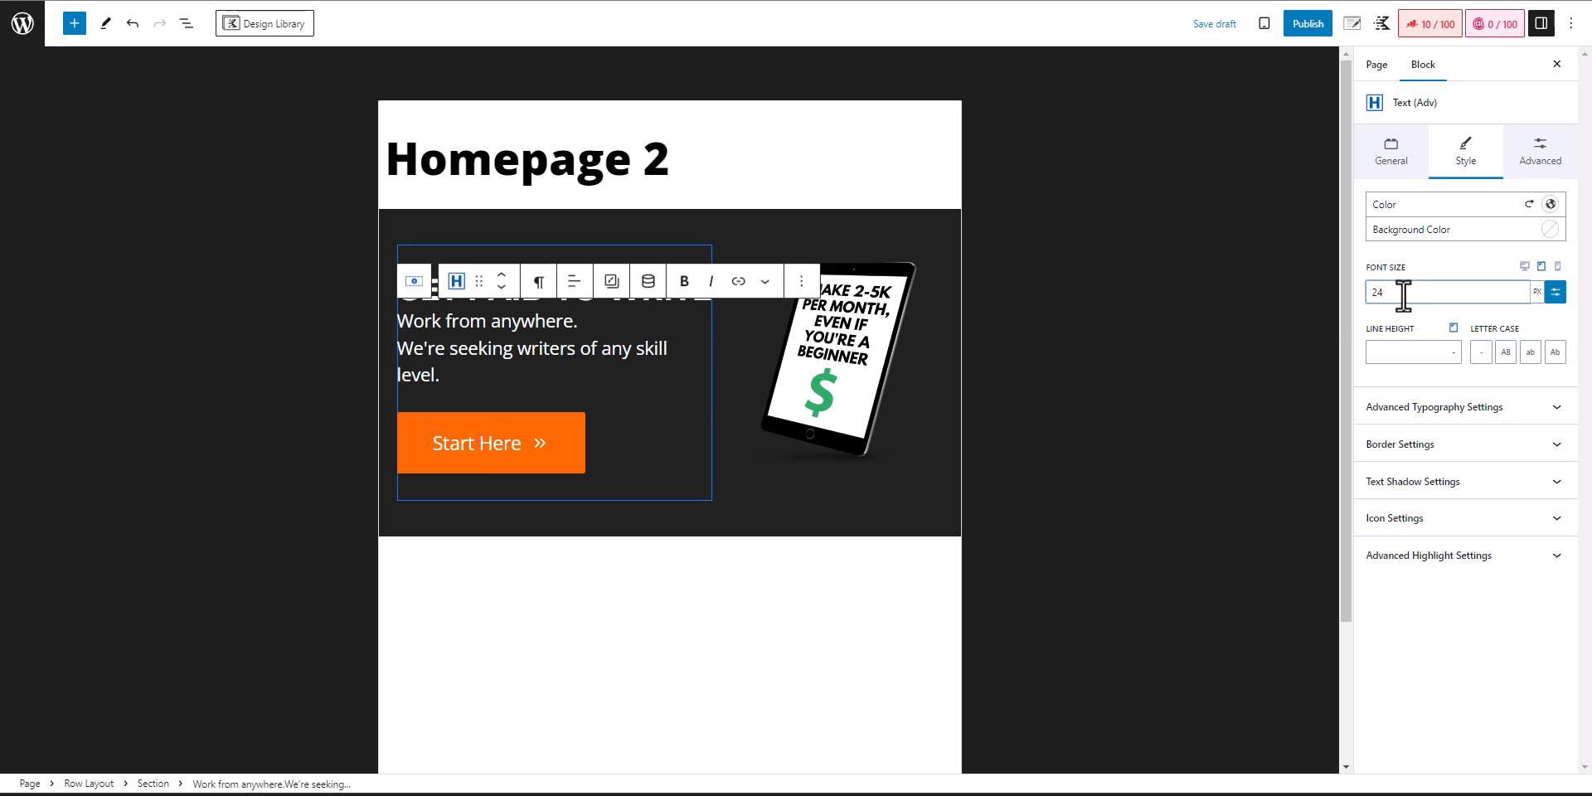
# - Set the "Start Here" button's tablet font size to MD in its typography settings
pyautogui.click(572, 440)
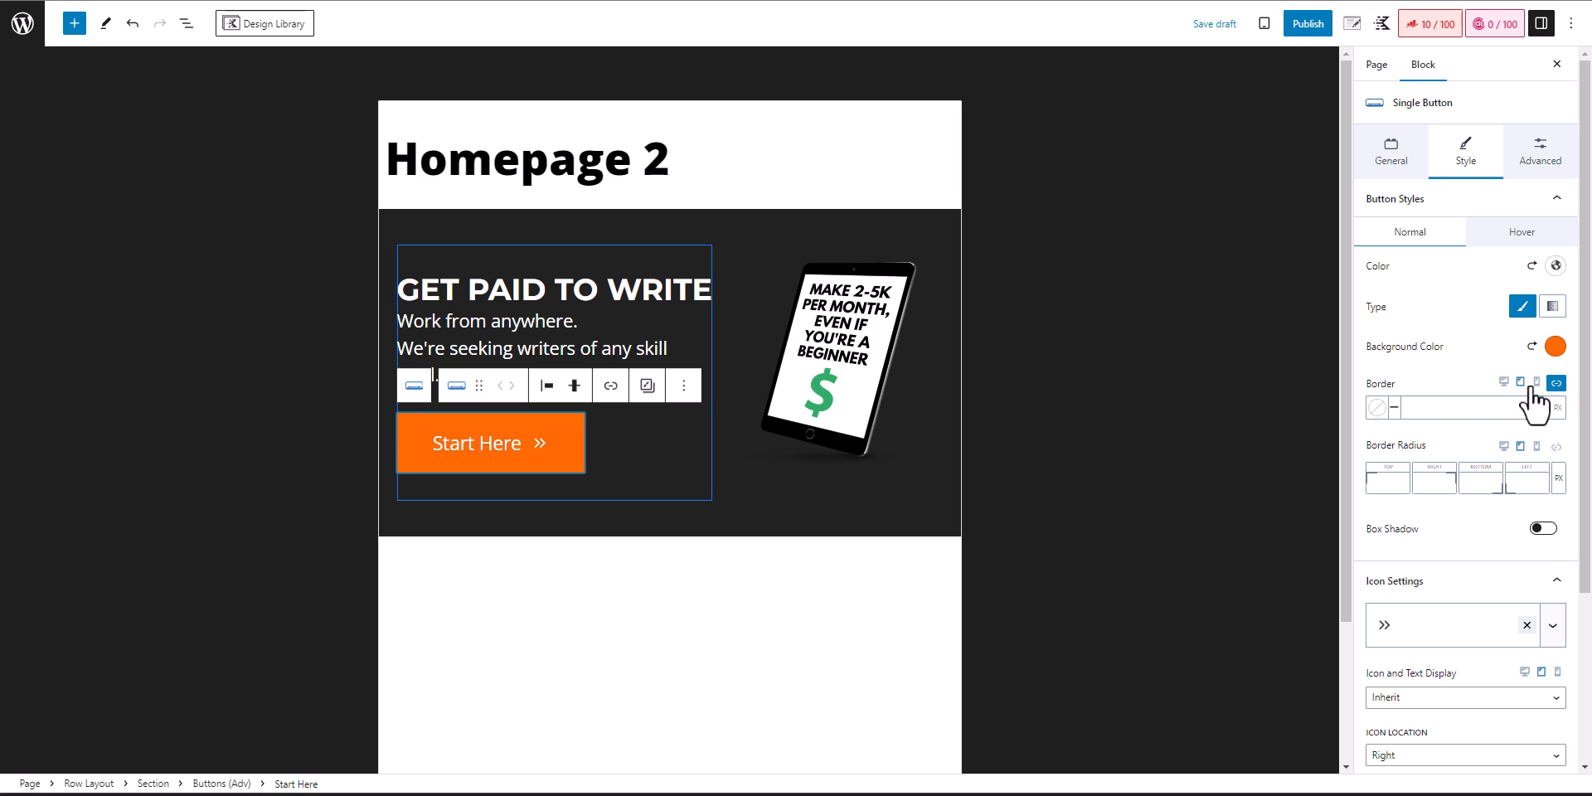
pyautogui.click(1484, 200)
pyautogui.click(1432, 642)
pyautogui.scroll(-2, 1435, 655)
pyautogui.click(1409, 496)
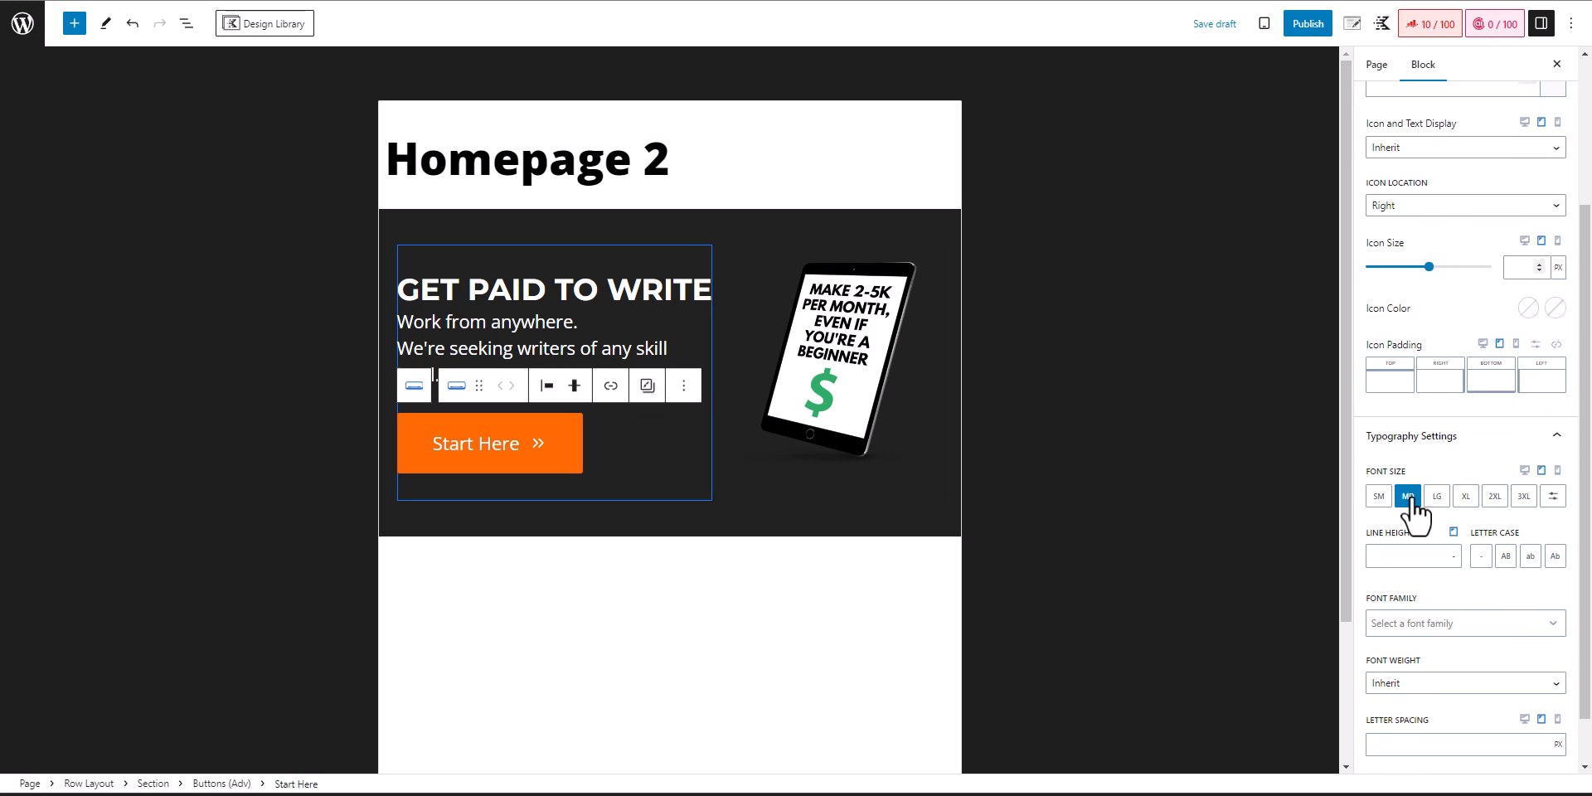
pyautogui.click(1504, 437)
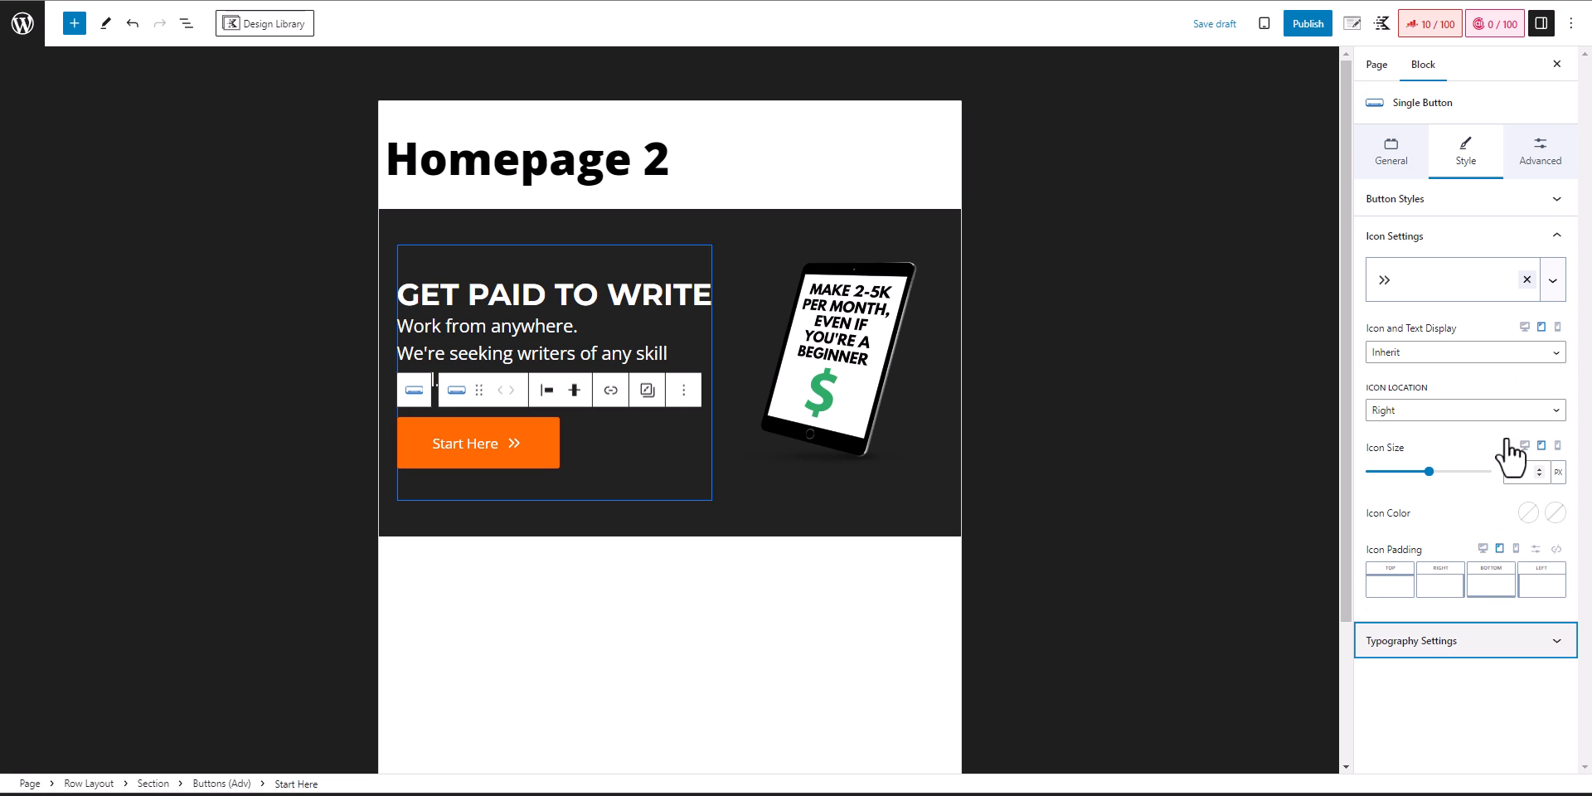
# - Set the "Start Here" button's size preset to SM
pyautogui.click(1520, 471)
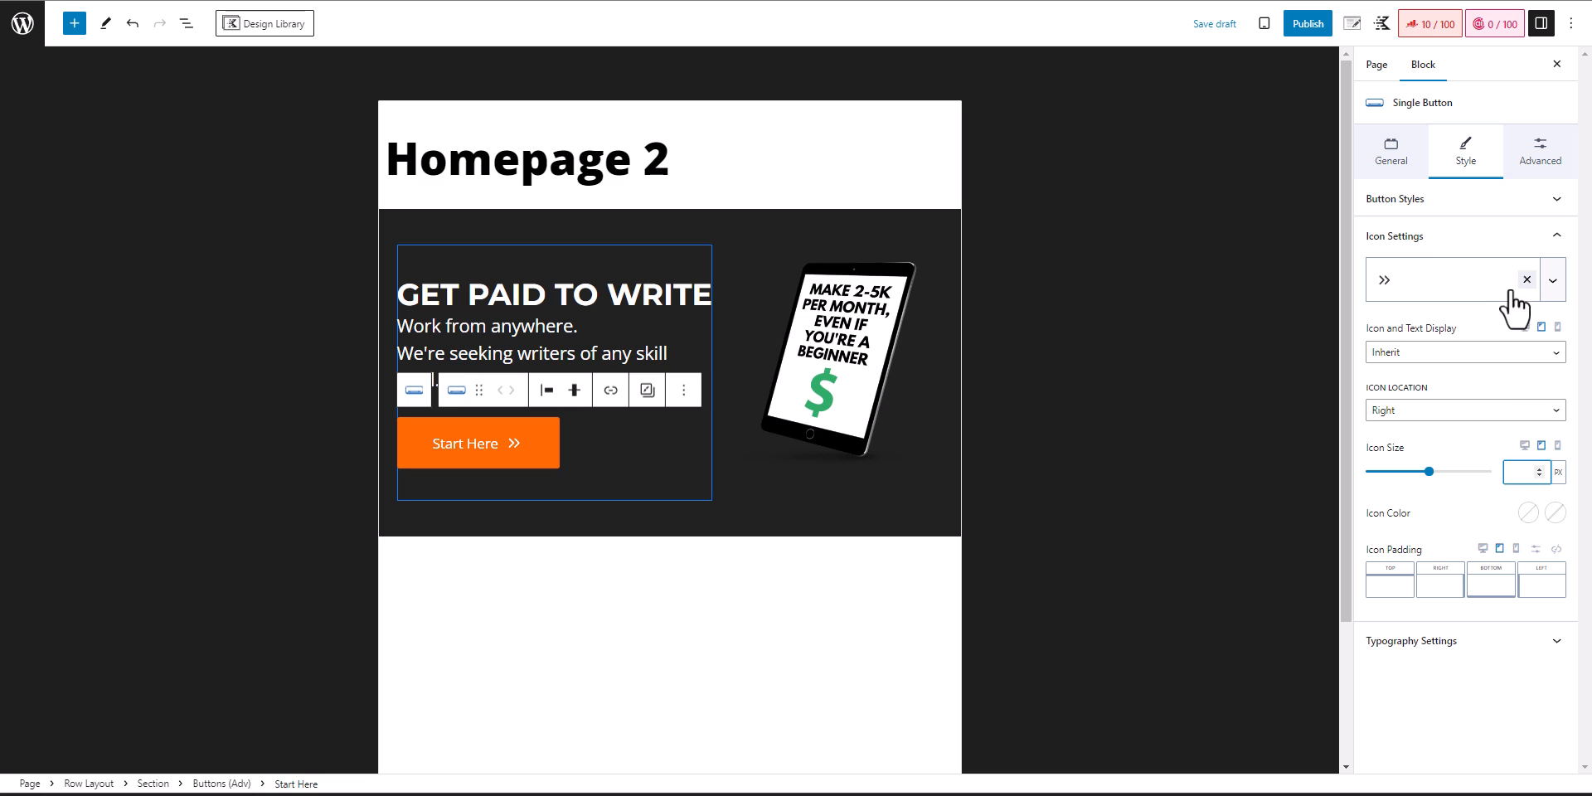
pyautogui.click(1490, 235)
pyautogui.click(1472, 208)
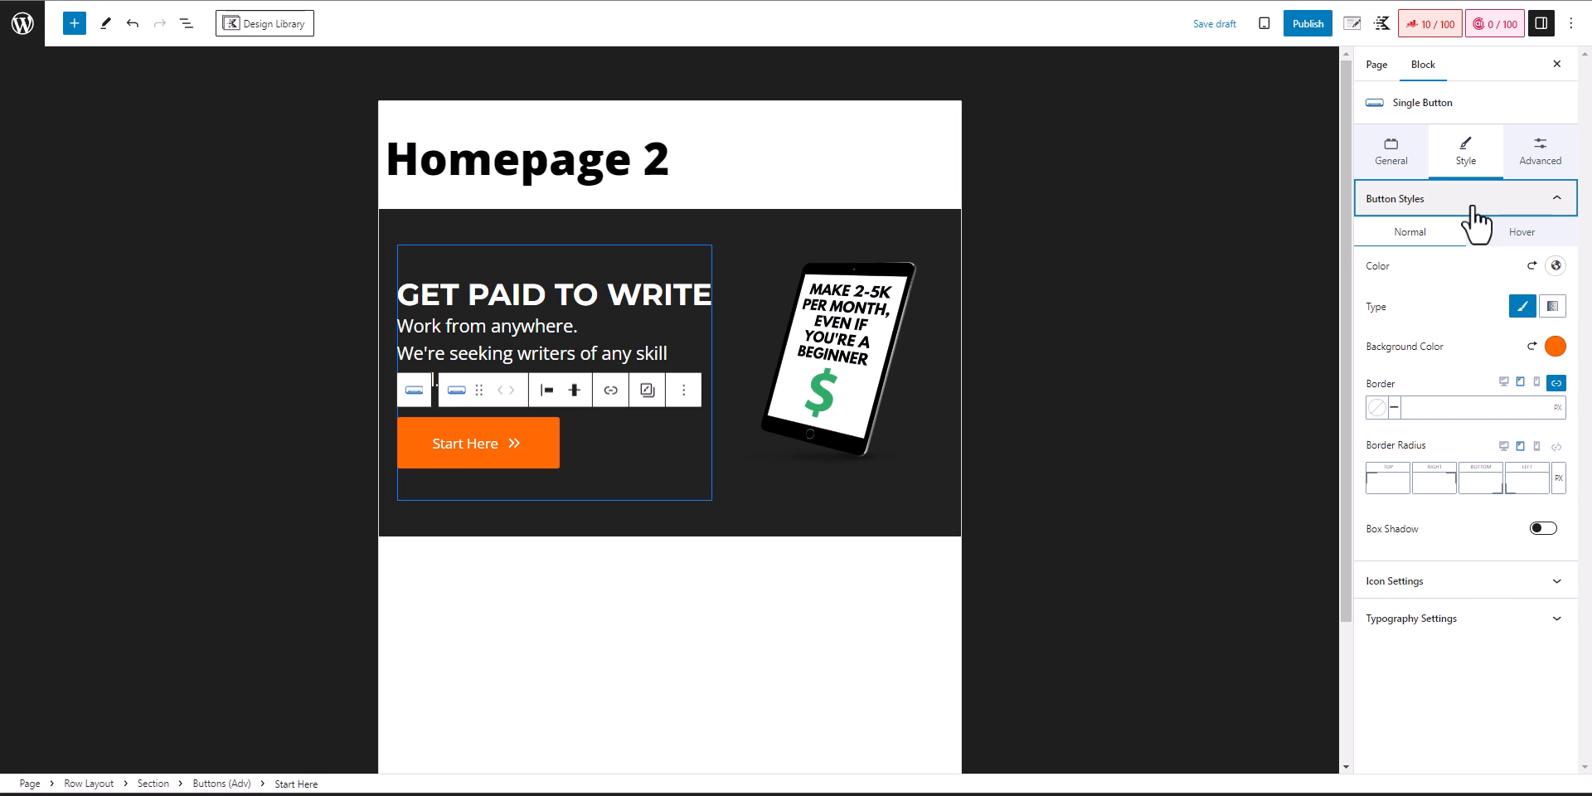
pyautogui.click(1473, 211)
pyautogui.click(1398, 154)
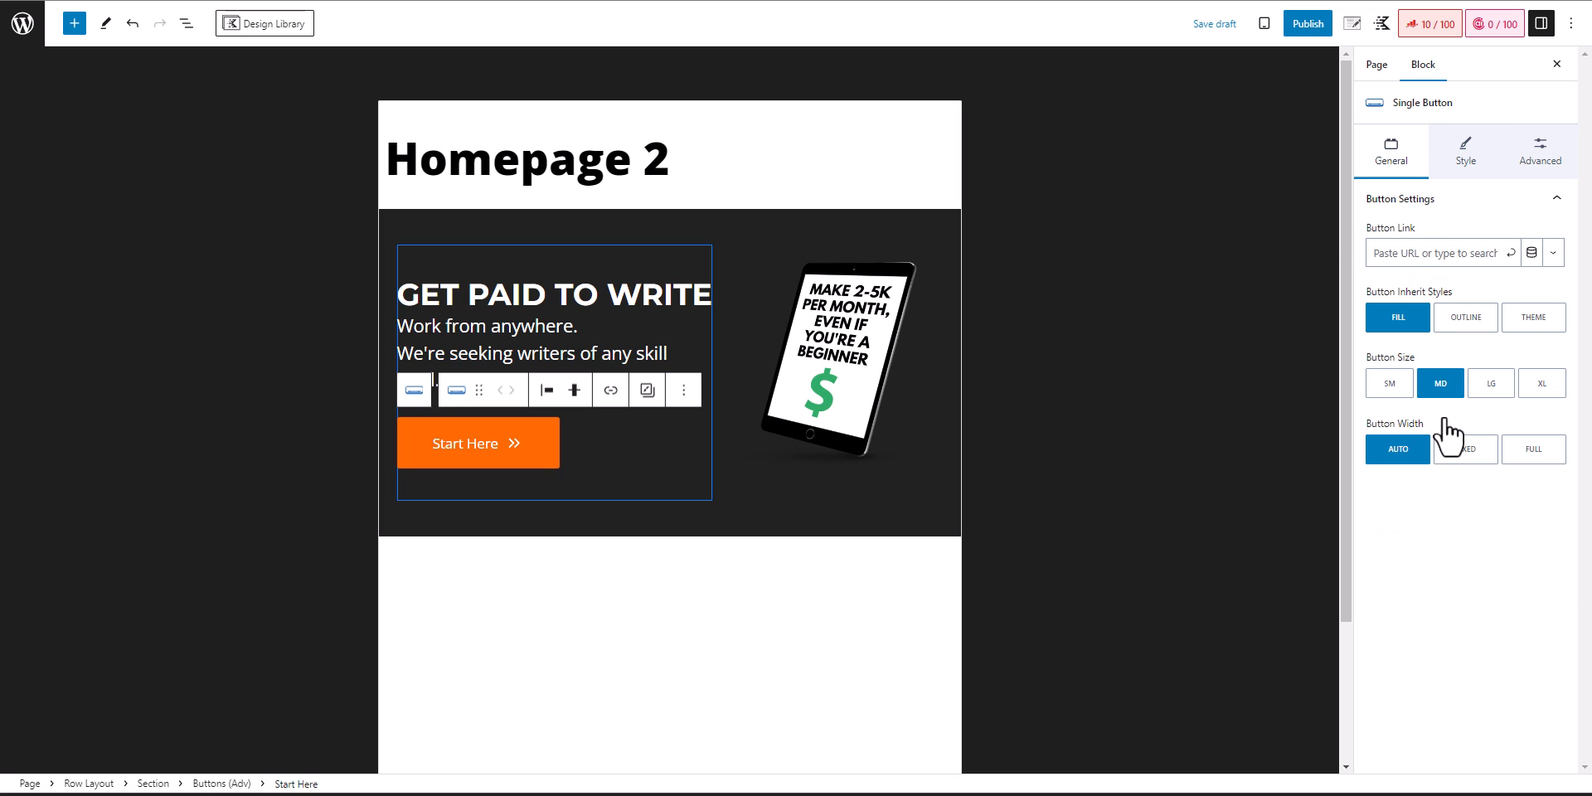
pyautogui.click(1401, 384)
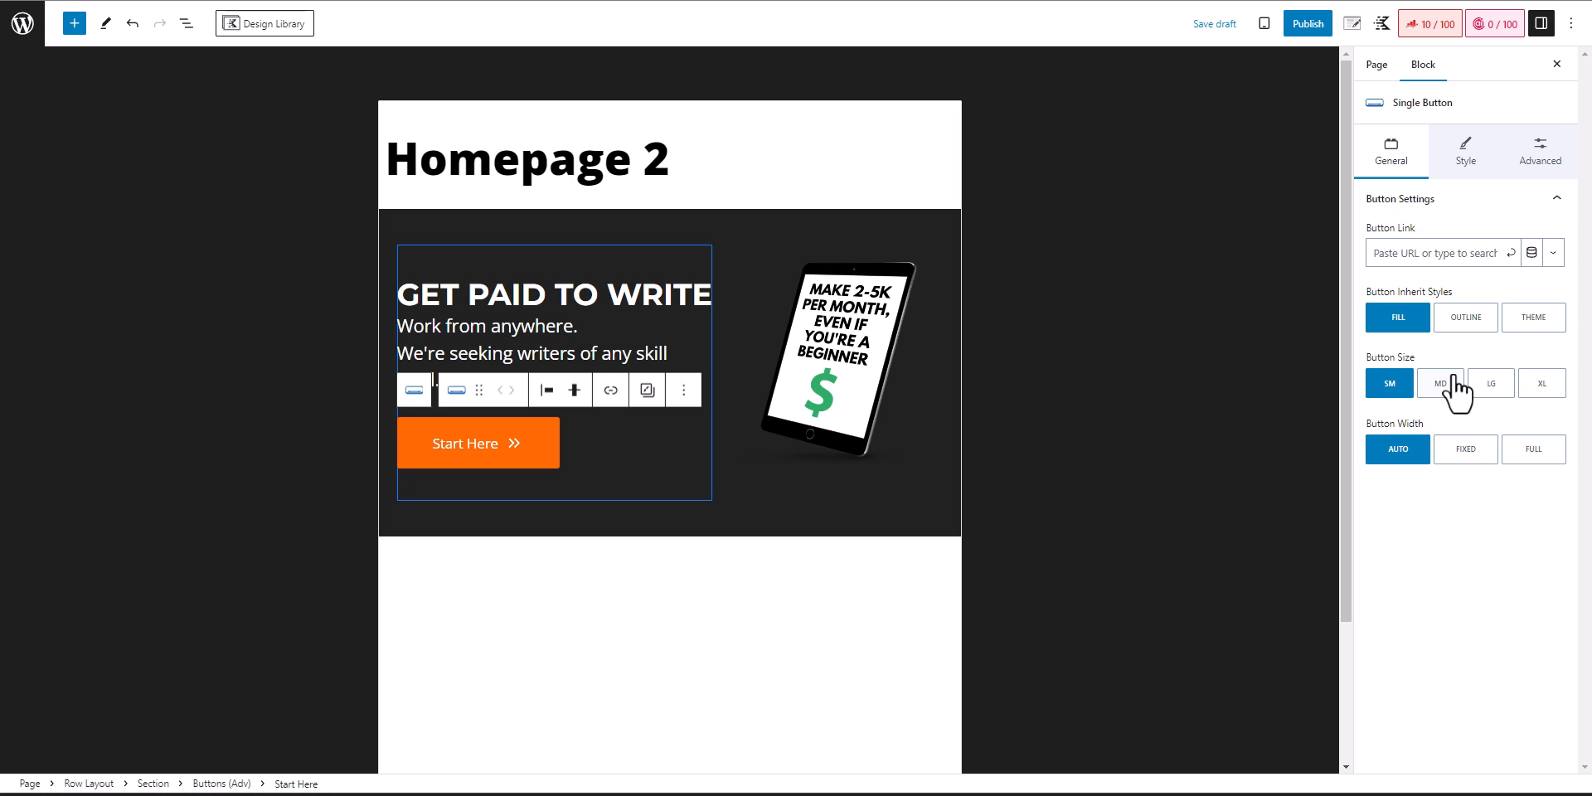
# - Try a fixed tablet width of 272 px on the "Start Here" button and restore its automatic width
pyautogui.click(1469, 455)
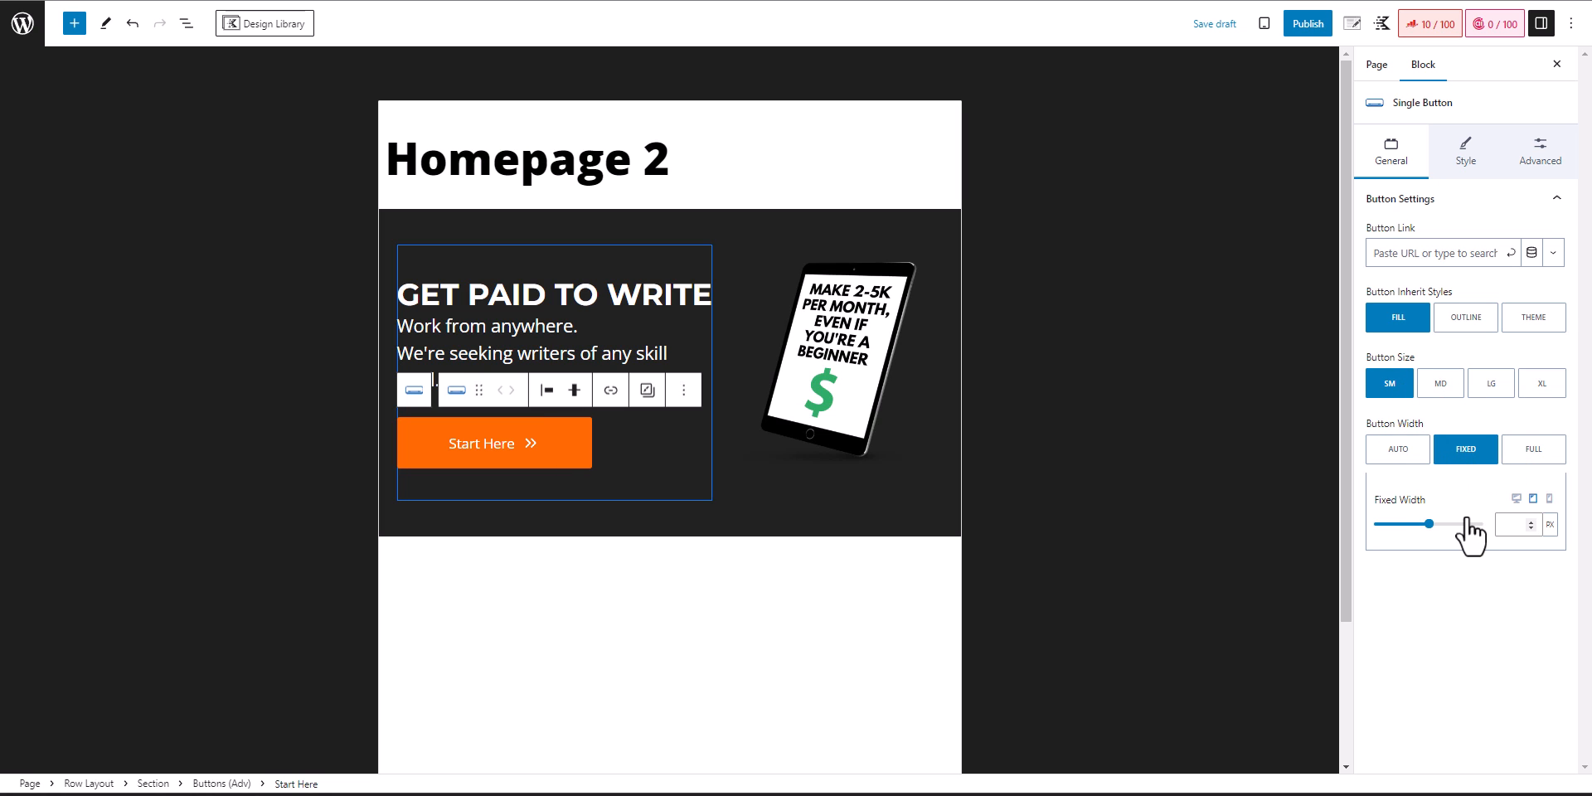
pyautogui.moveTo(1427, 524)
pyautogui.mouseDown()
pyautogui.moveTo(1397, 524)
pyautogui.moveTo(1423, 524)
pyautogui.mouseUp()
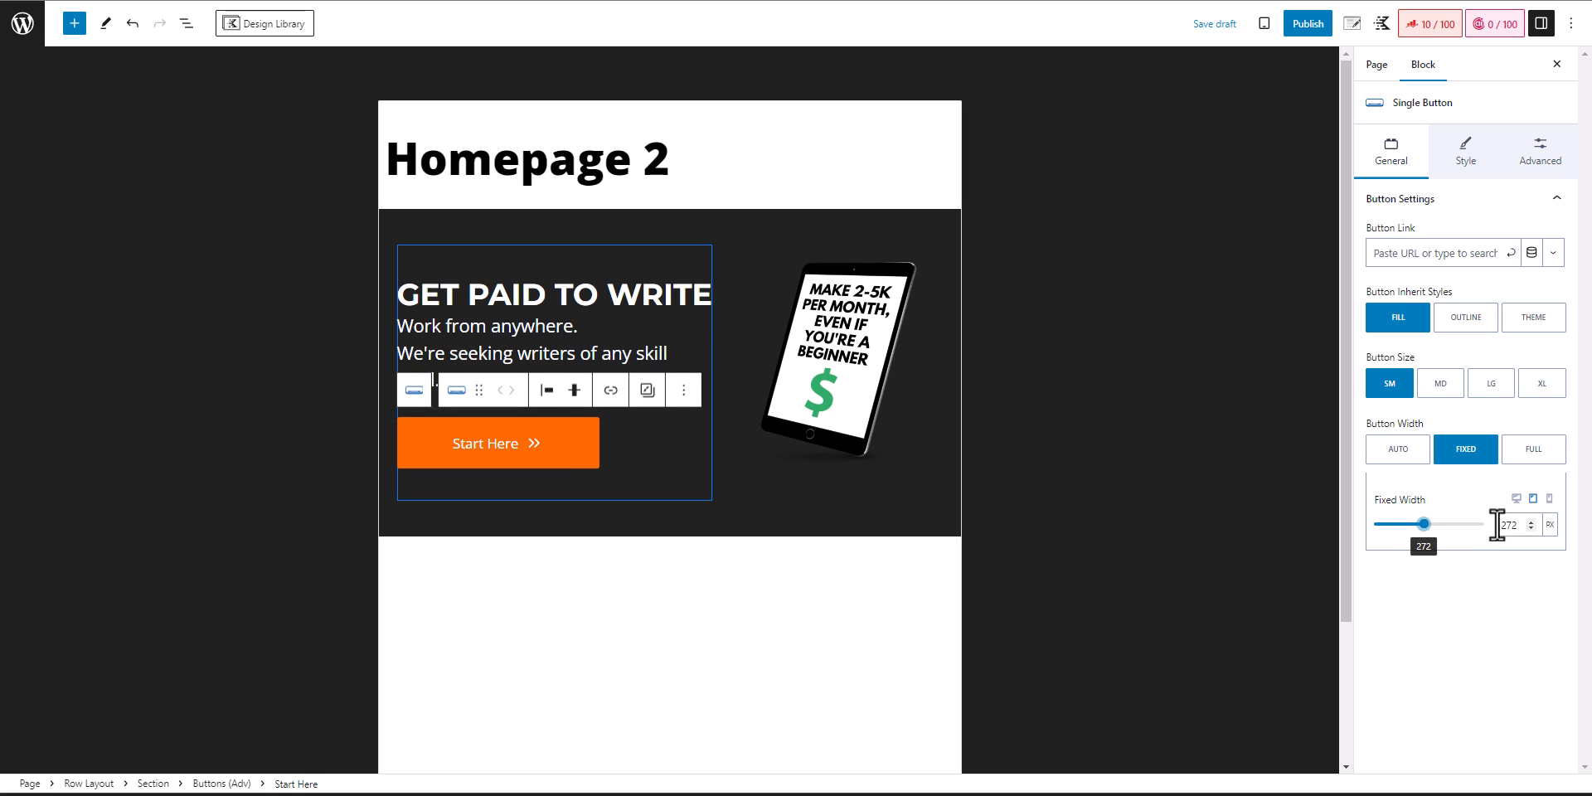
pyautogui.click(1392, 454)
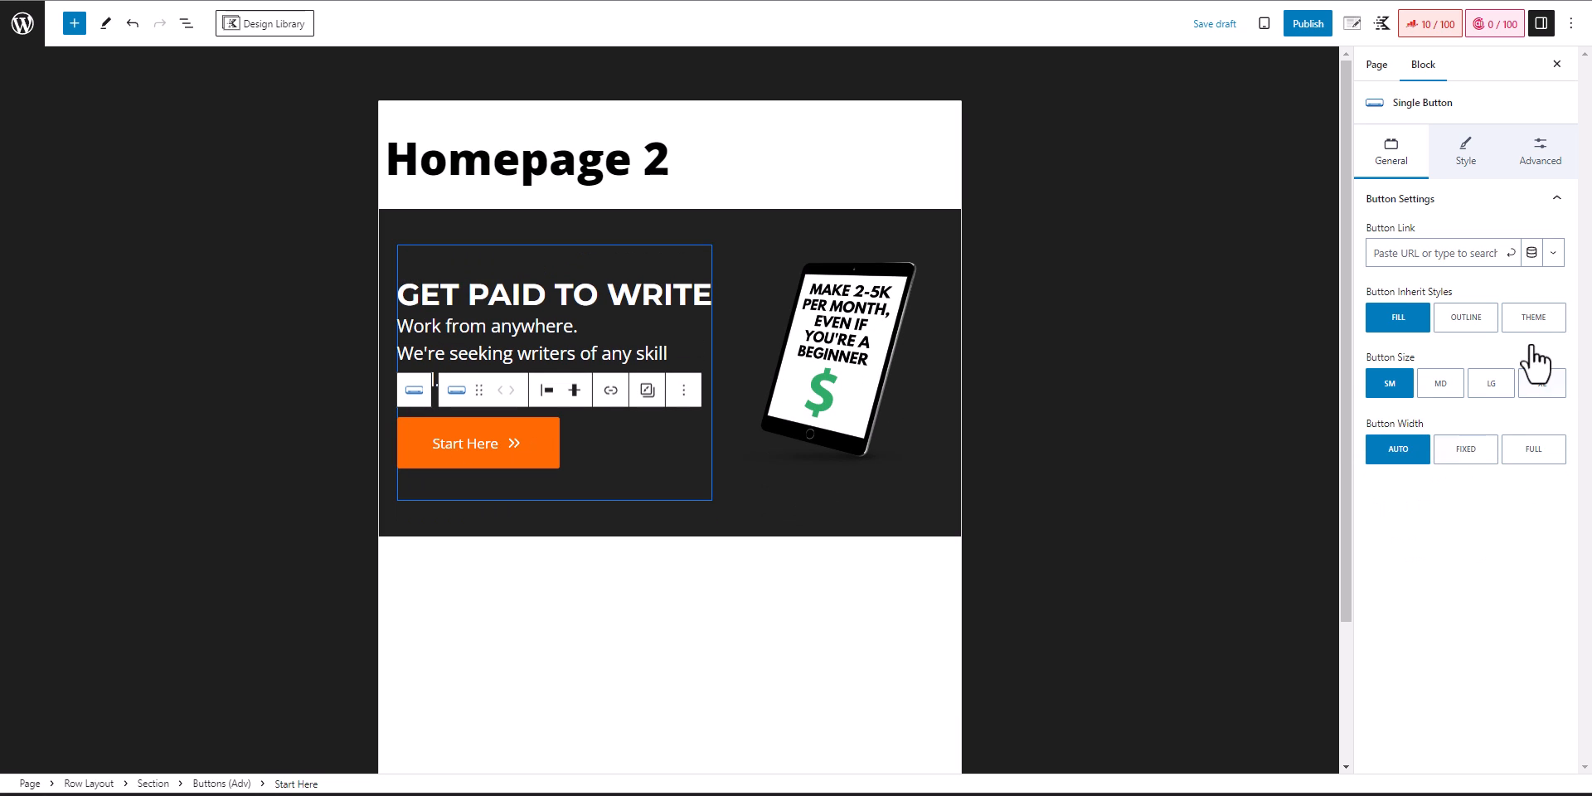
# - Set the "Start Here" button's right and left padding to XS for tablet
pyautogui.click(1534, 158)
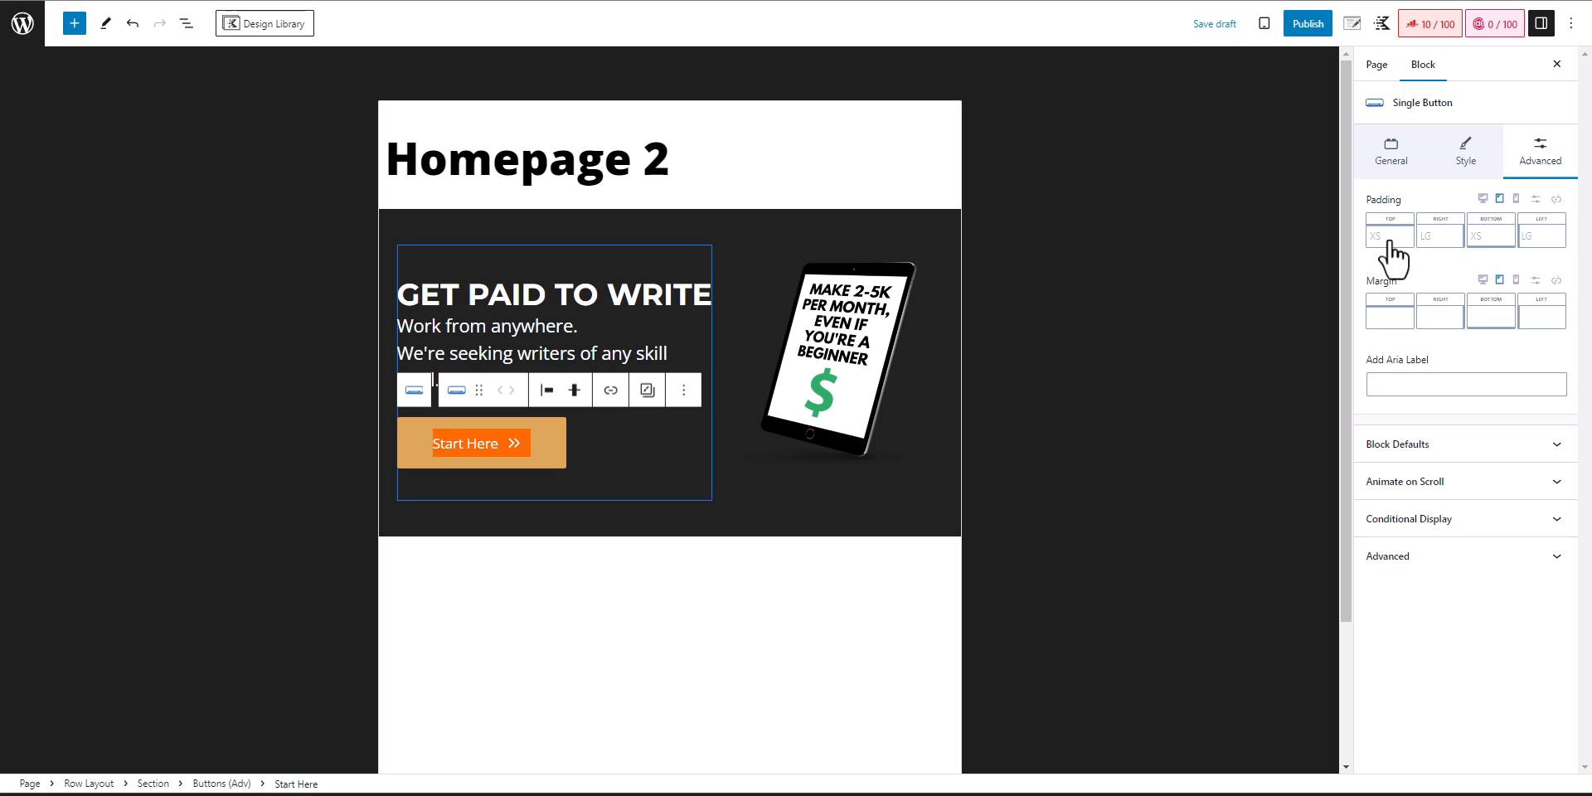
pyautogui.click(1440, 238)
pyautogui.moveTo(1274, 300); pyautogui.dragTo(1299, 300)
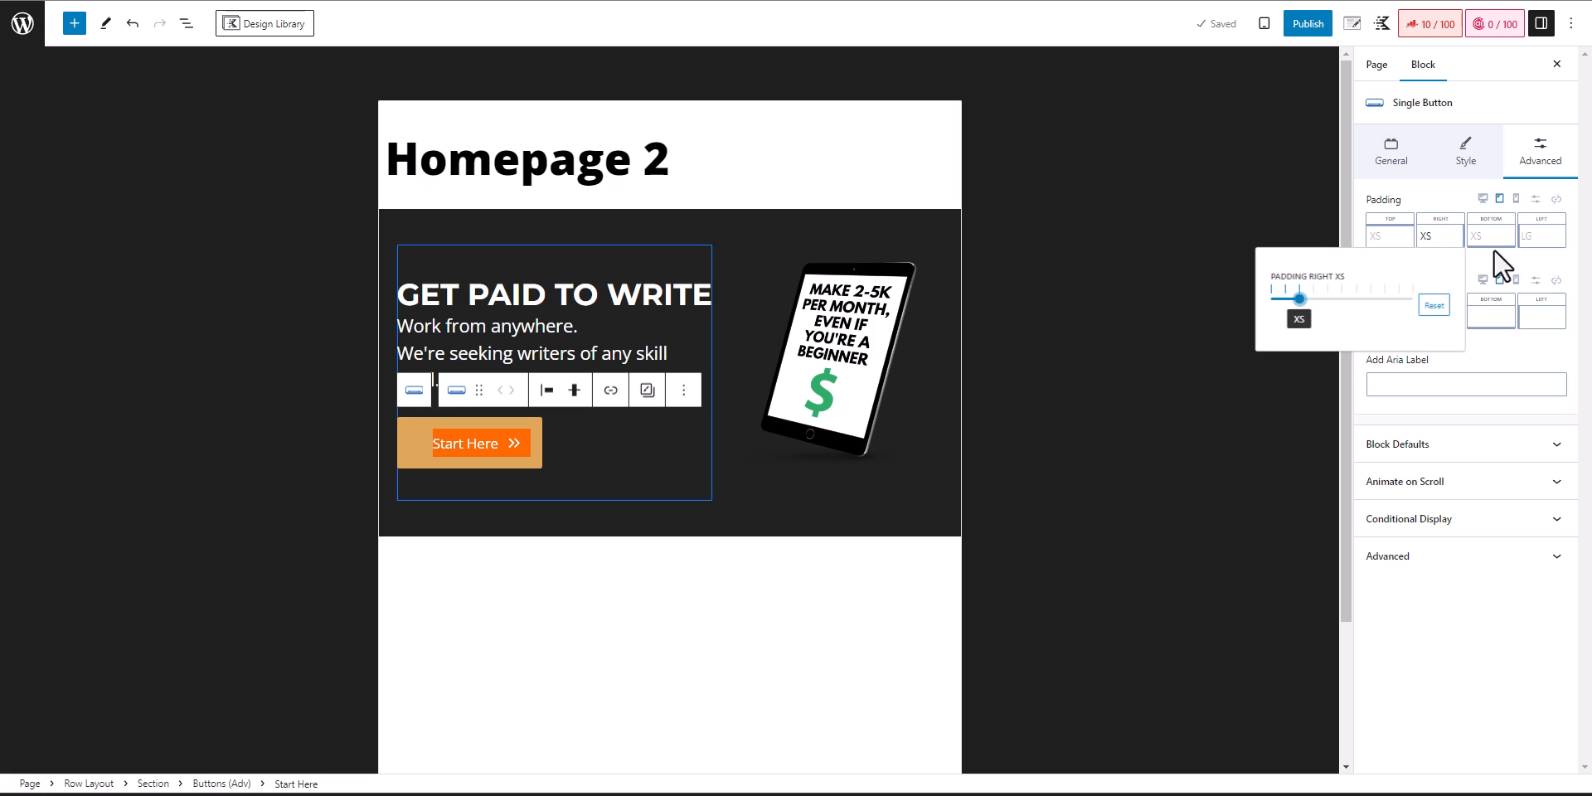
pyautogui.click(1539, 236)
pyautogui.moveTo(1372, 299); pyautogui.dragTo(1400, 300)
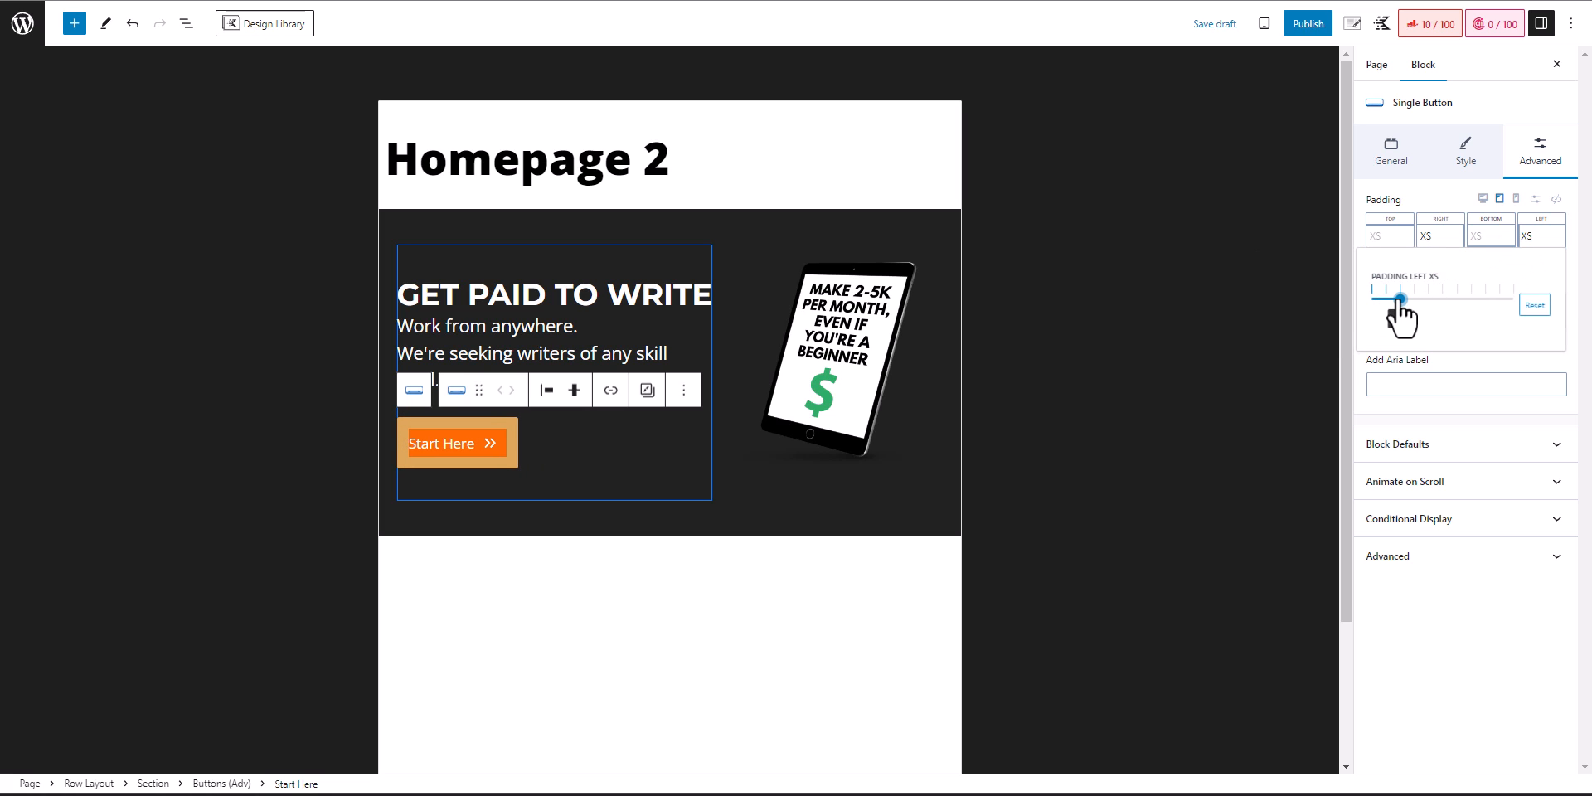
# - Set the "Start Here" button's top and bottom padding to XXS for tablet
pyautogui.click(1390, 235)
pyautogui.moveTo(1381, 299); pyautogui.dragTo(1394, 300)
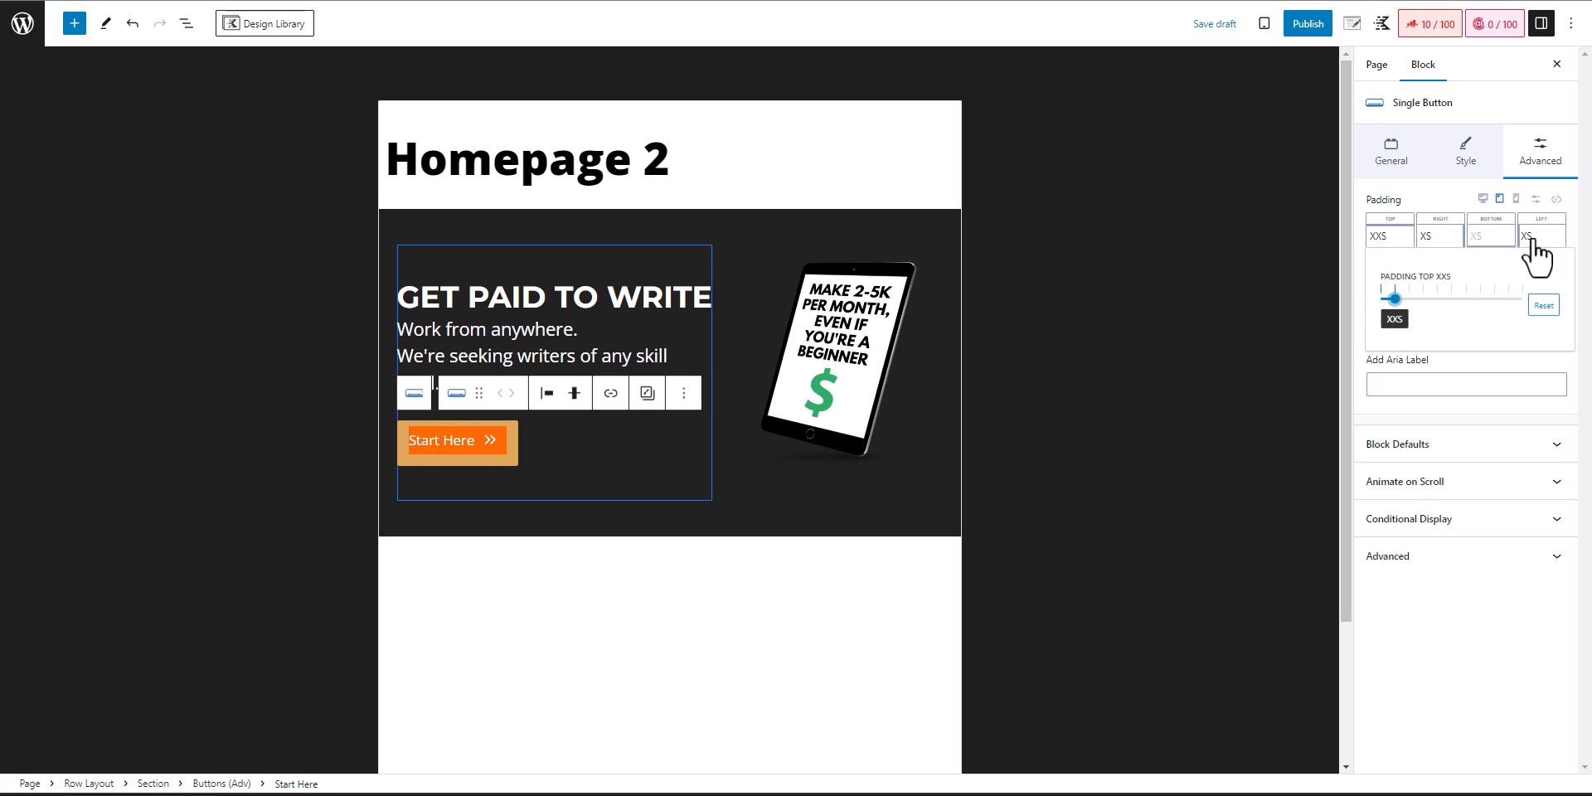
pyautogui.click(1484, 237)
pyautogui.moveTo(1324, 299); pyautogui.dragTo(1336, 299)
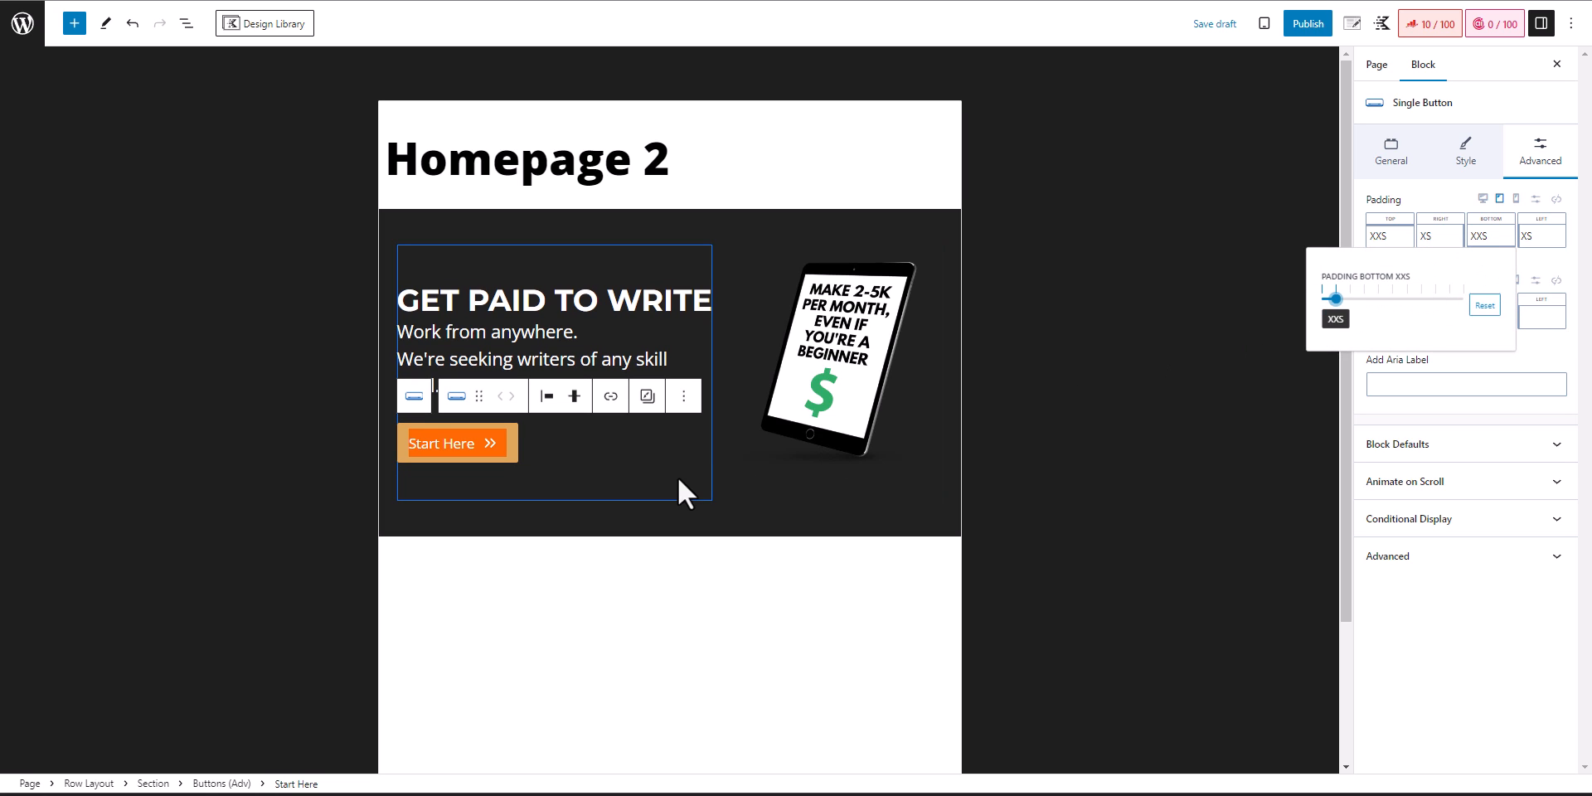
pyautogui.click(578, 519)
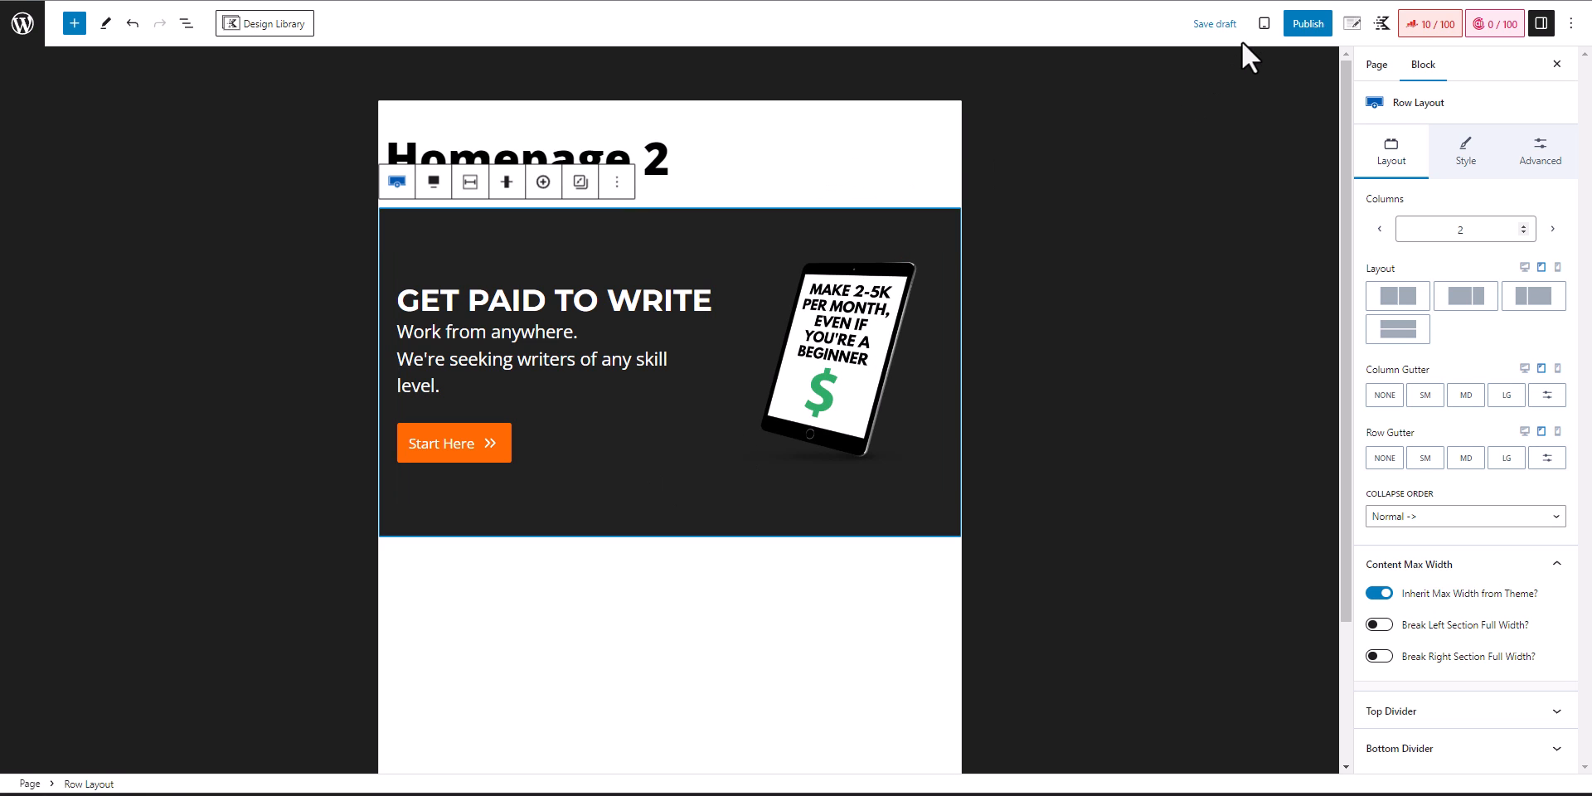
# - Compare the hero row's column arrangement in the mobile and desktop previews
pyautogui.click(1262, 25)
pyautogui.click(1140, 117)
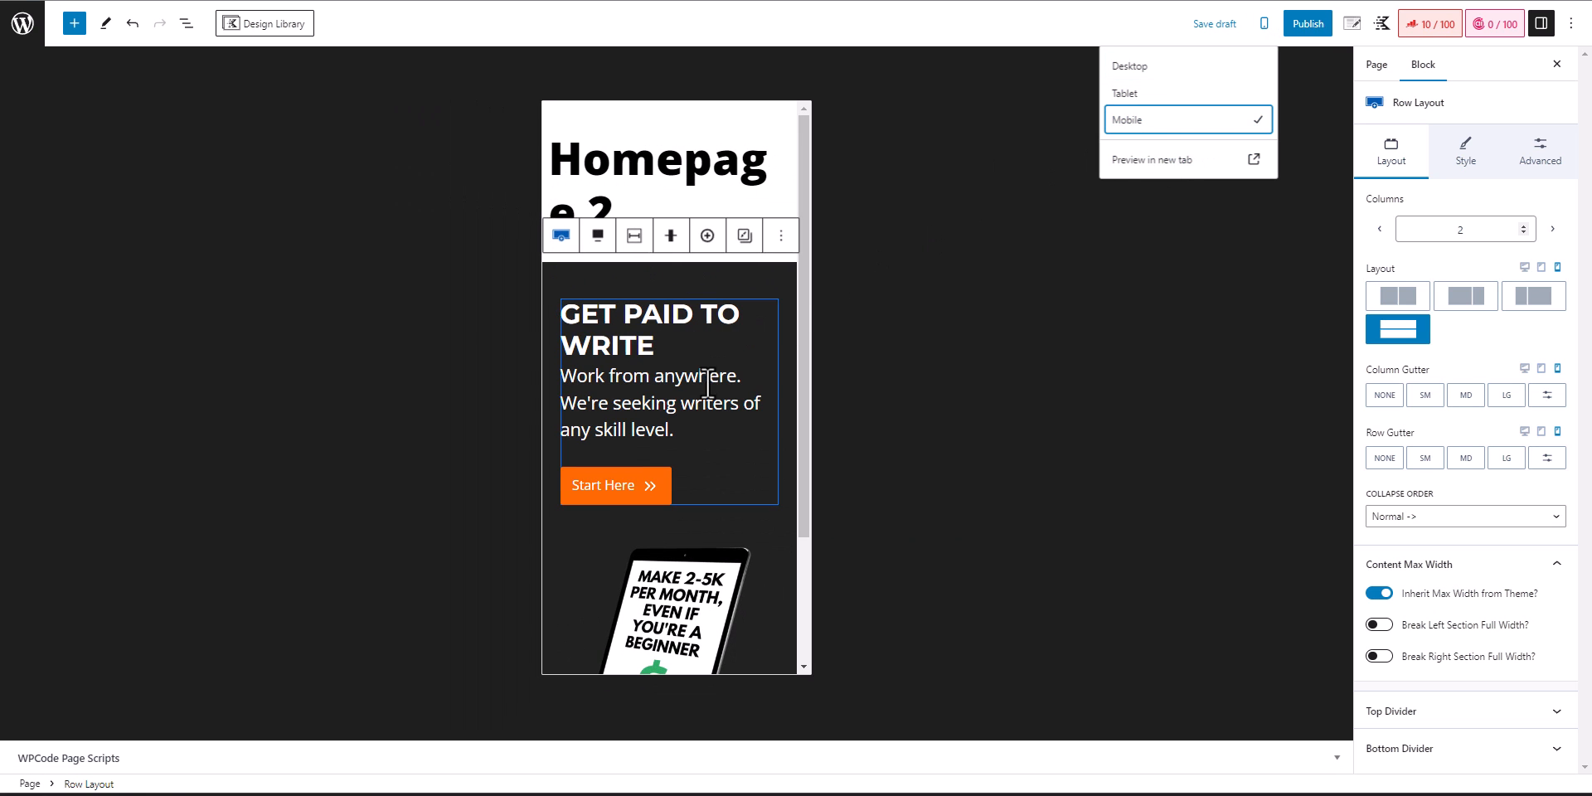
pyautogui.scroll(-3, 743, 383)
pyautogui.scroll(3, 726, 456)
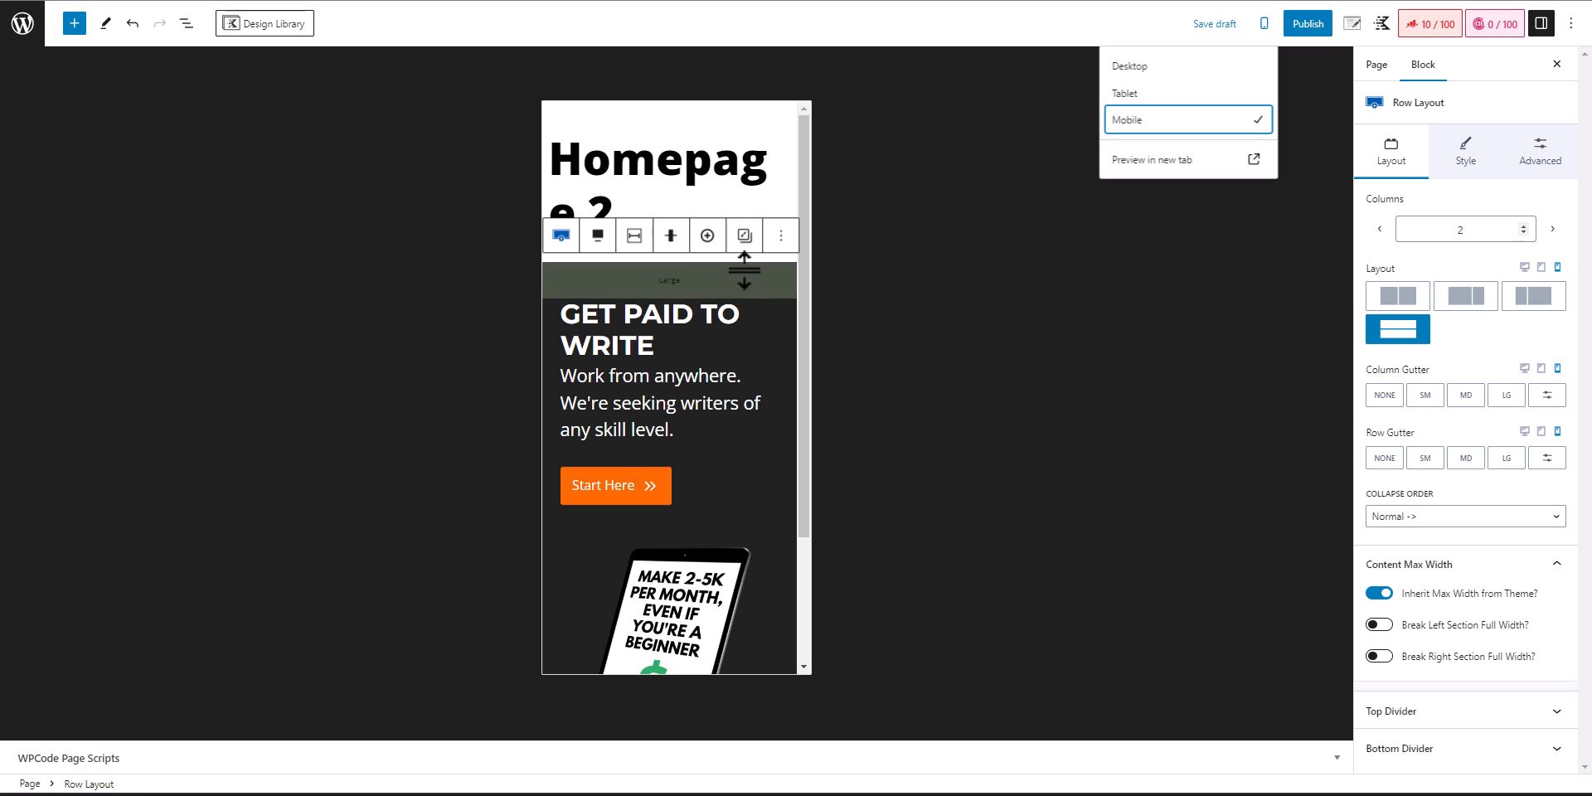
pyautogui.click(742, 278)
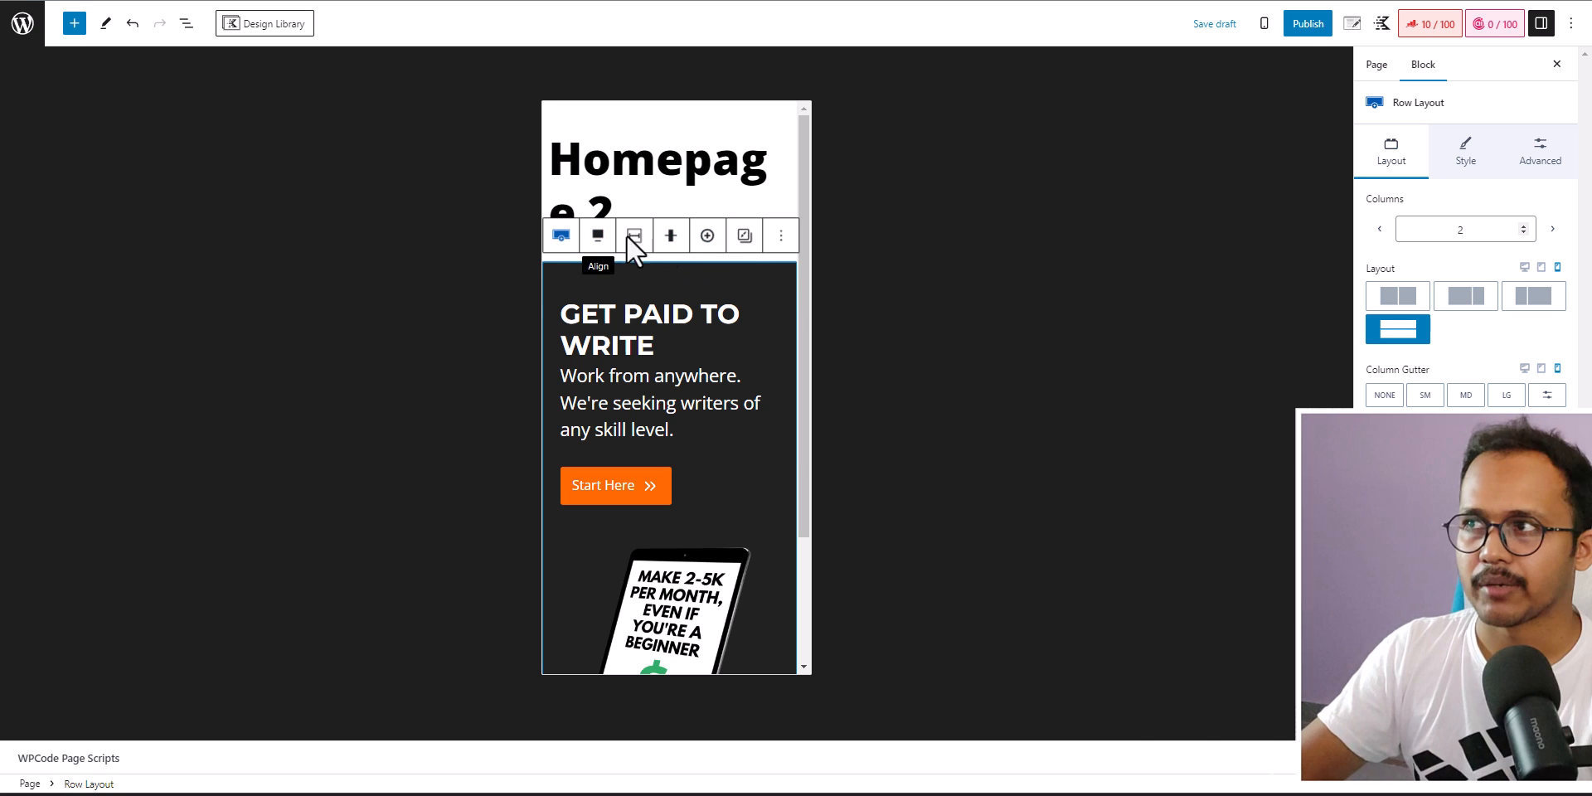
pyautogui.click(1263, 23)
pyautogui.click(1143, 66)
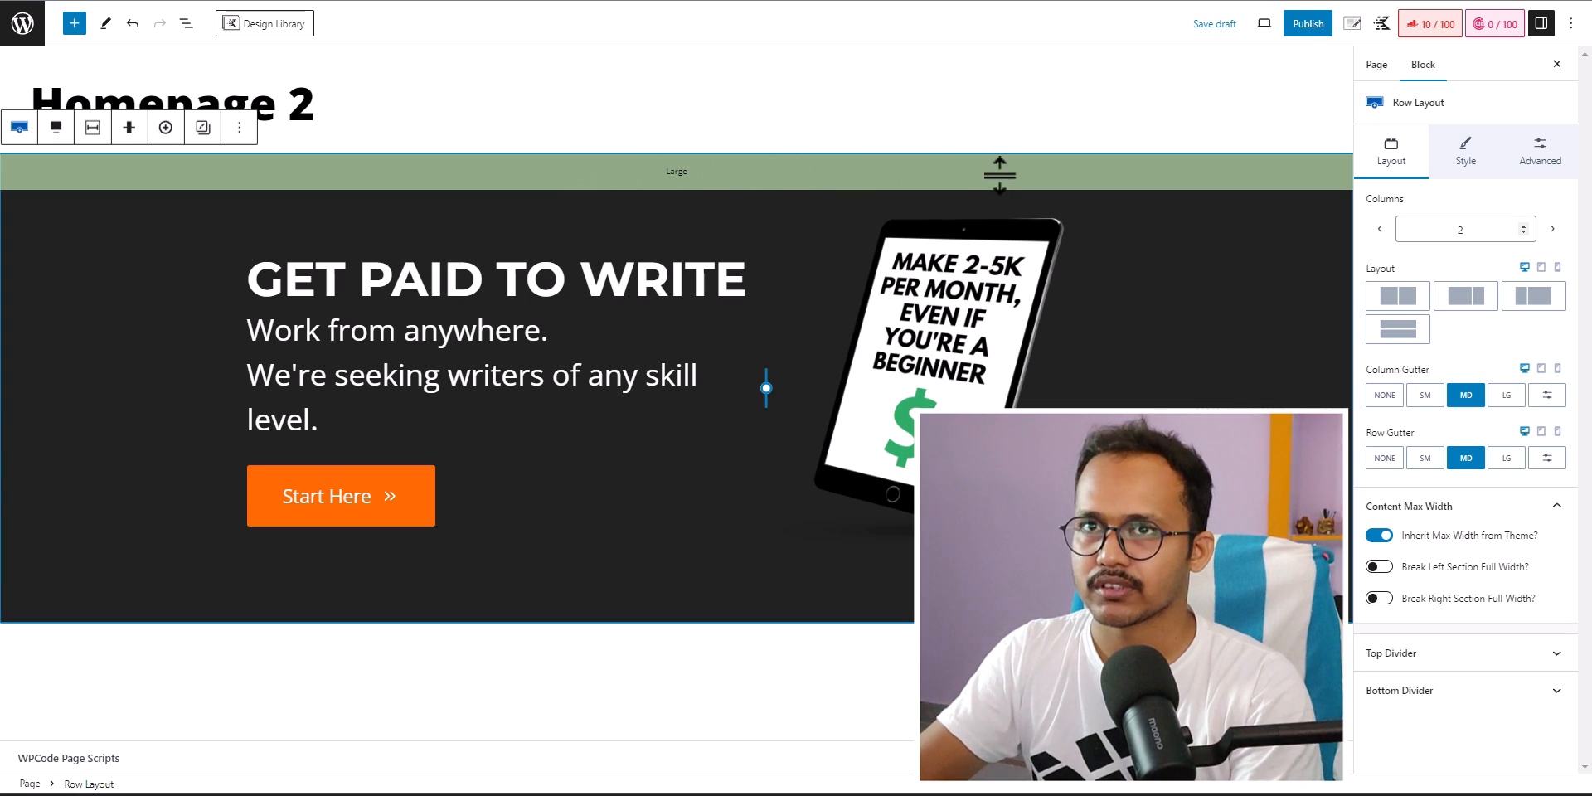
# - Switch the preview to mobile size and set the hero row's collapse order to Reverse
pyautogui.click(1264, 23)
pyautogui.click(1126, 121)
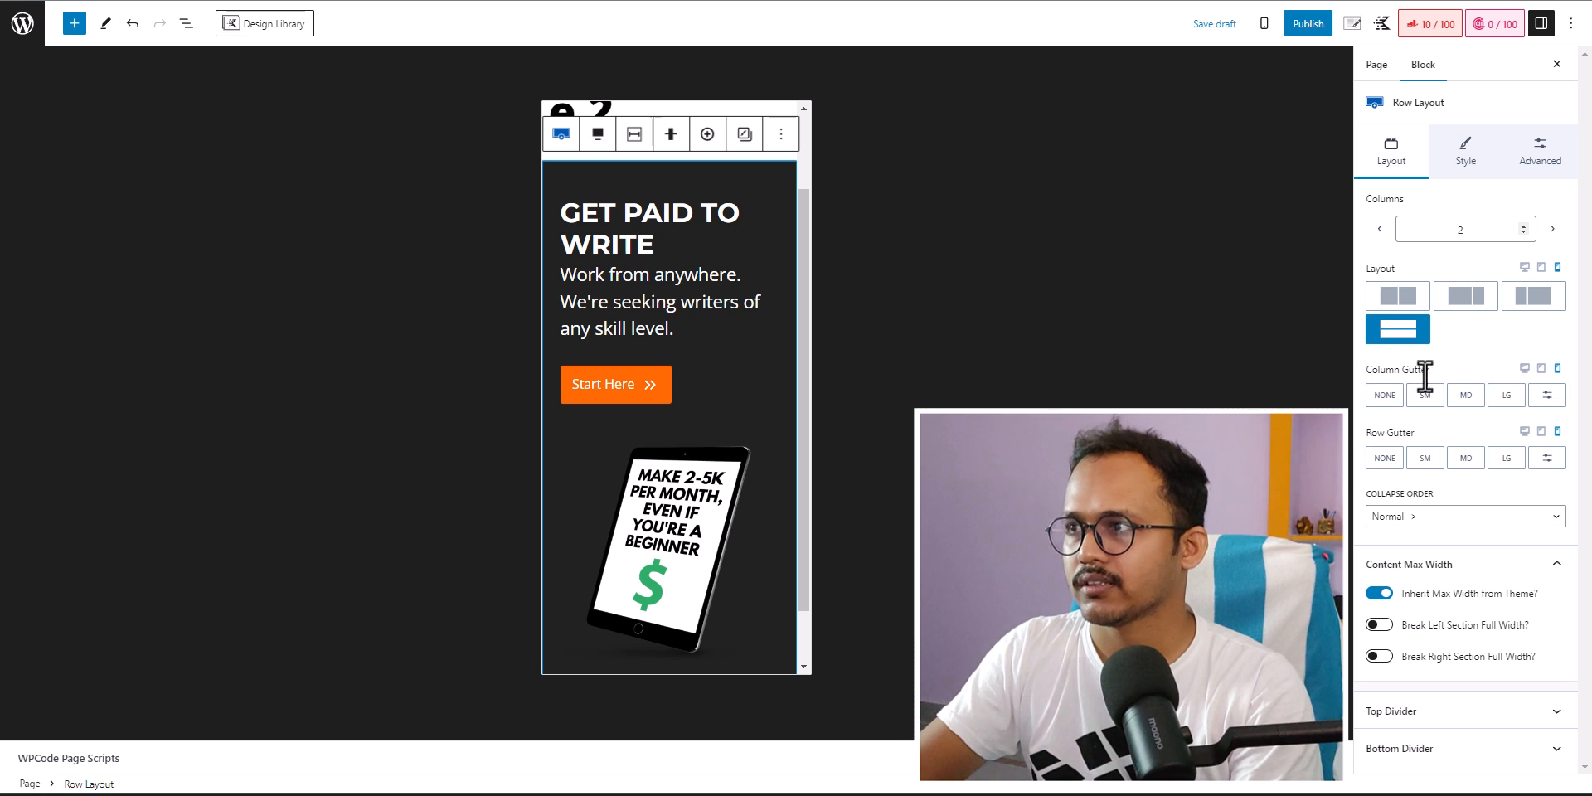
pyautogui.click(1441, 520)
pyautogui.click(1412, 545)
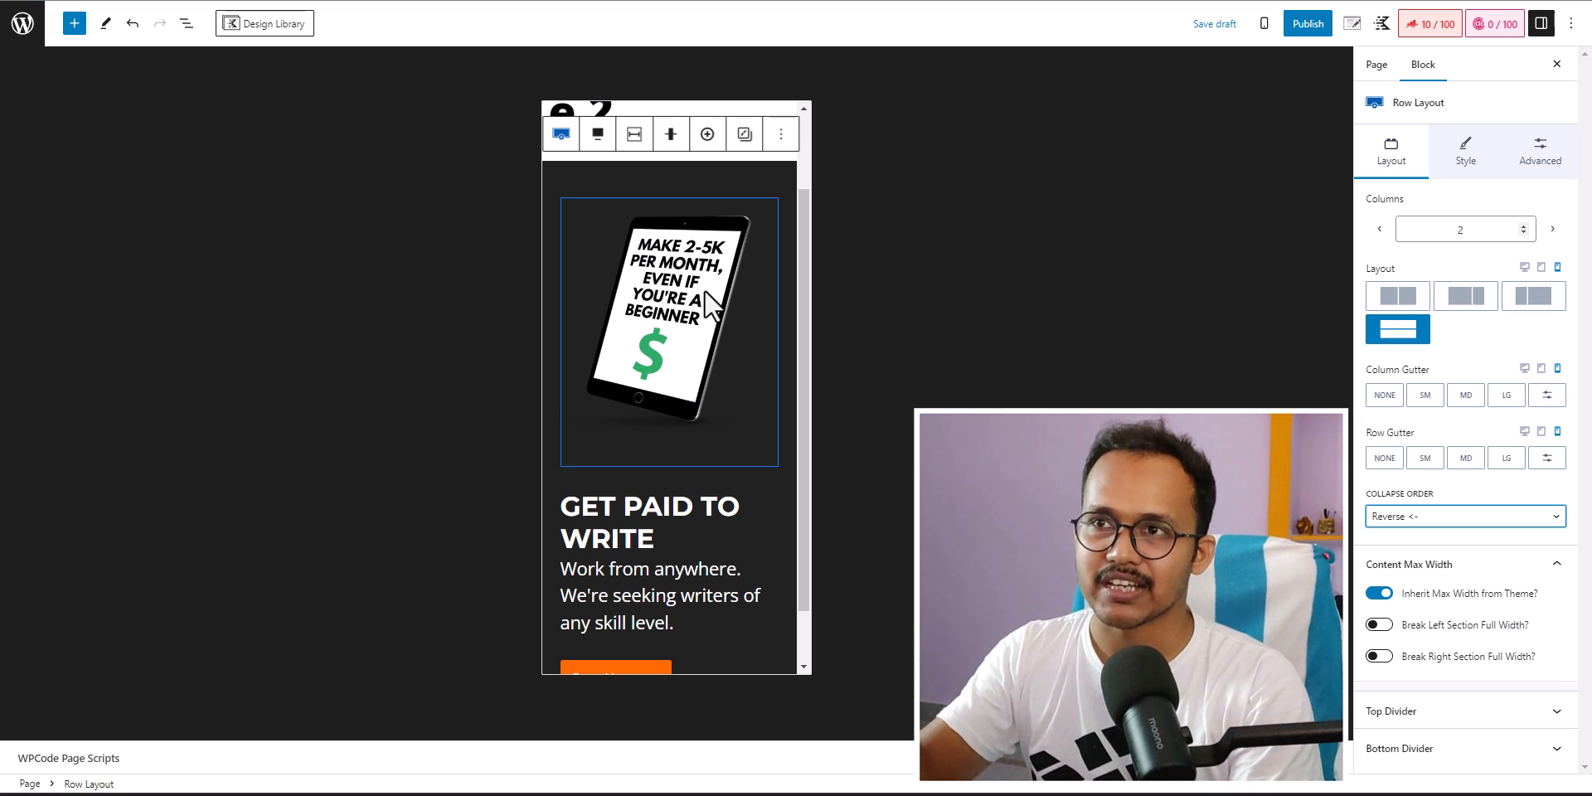
# - Check the hero's column order in the desktop preview and return to the mobile preview
pyautogui.click(1262, 30)
pyautogui.click(1165, 63)
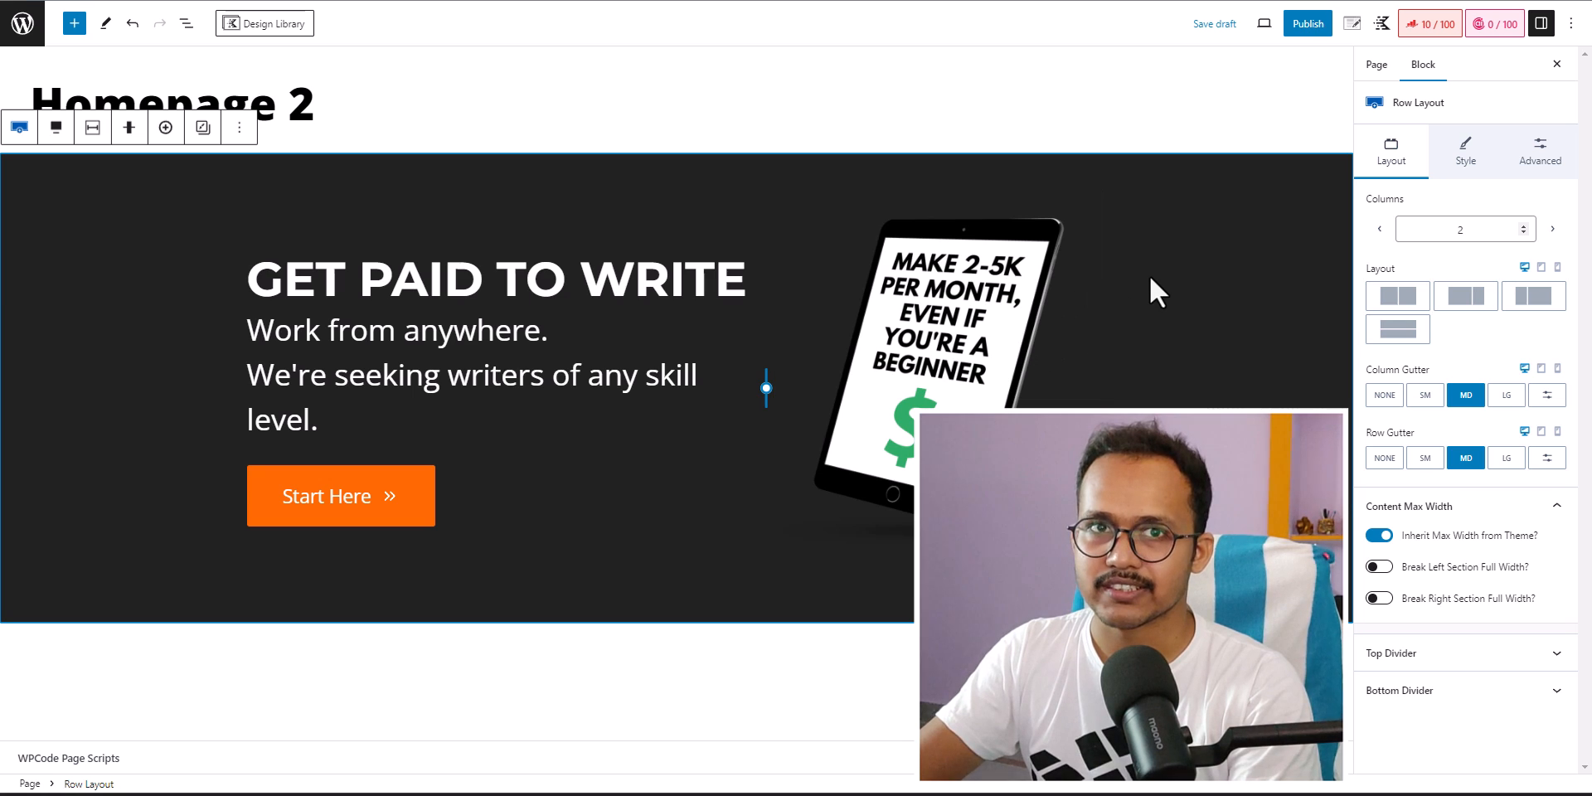
pyautogui.click(1263, 25)
pyautogui.click(1165, 121)
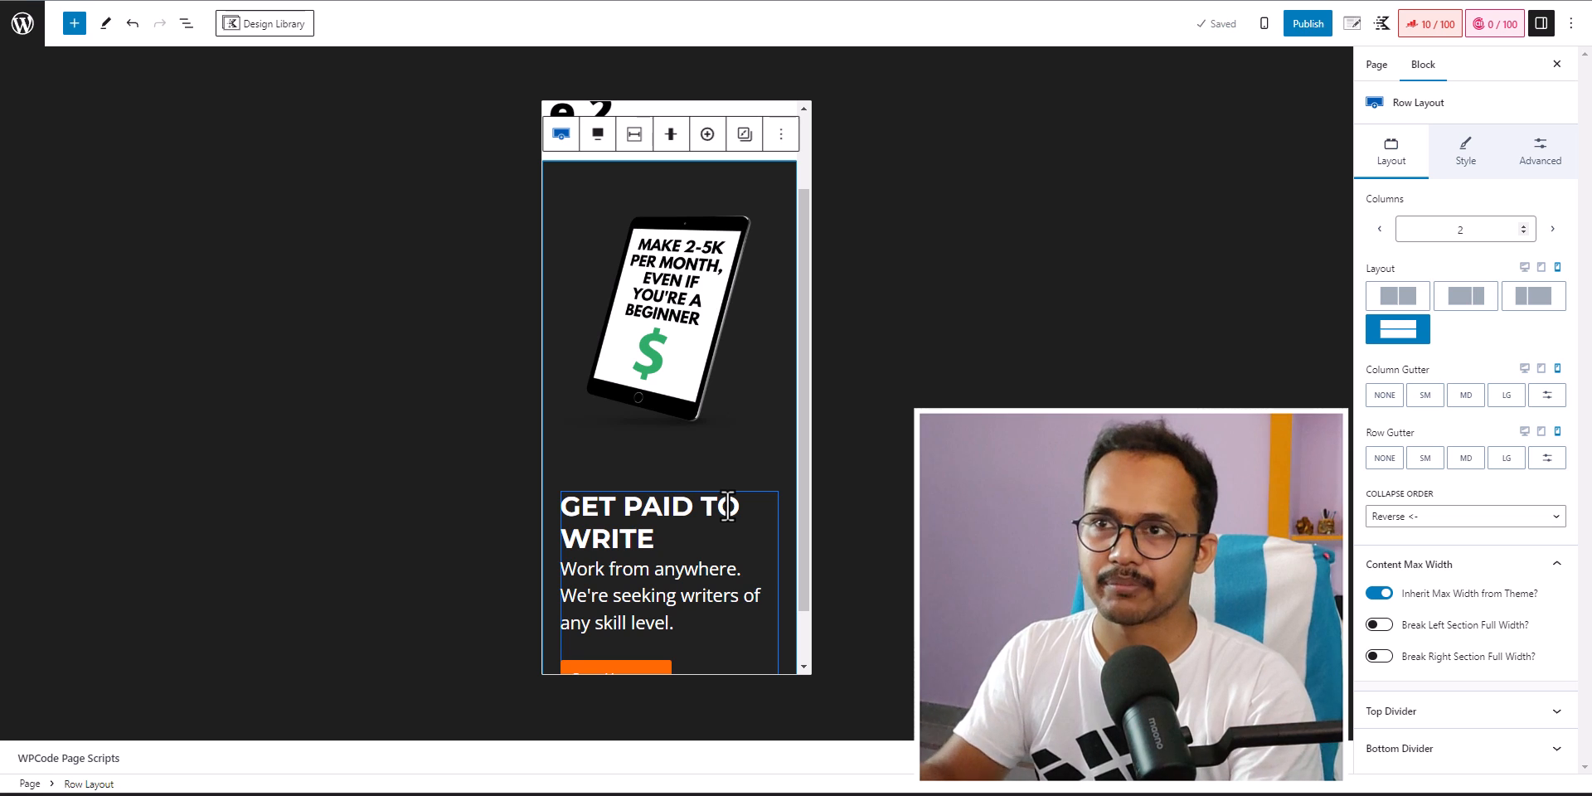
# - Center-align the "GET PAID TO WRITE" heading for mobile
pyautogui.scroll(-1, 721, 498)
pyautogui.click(645, 451)
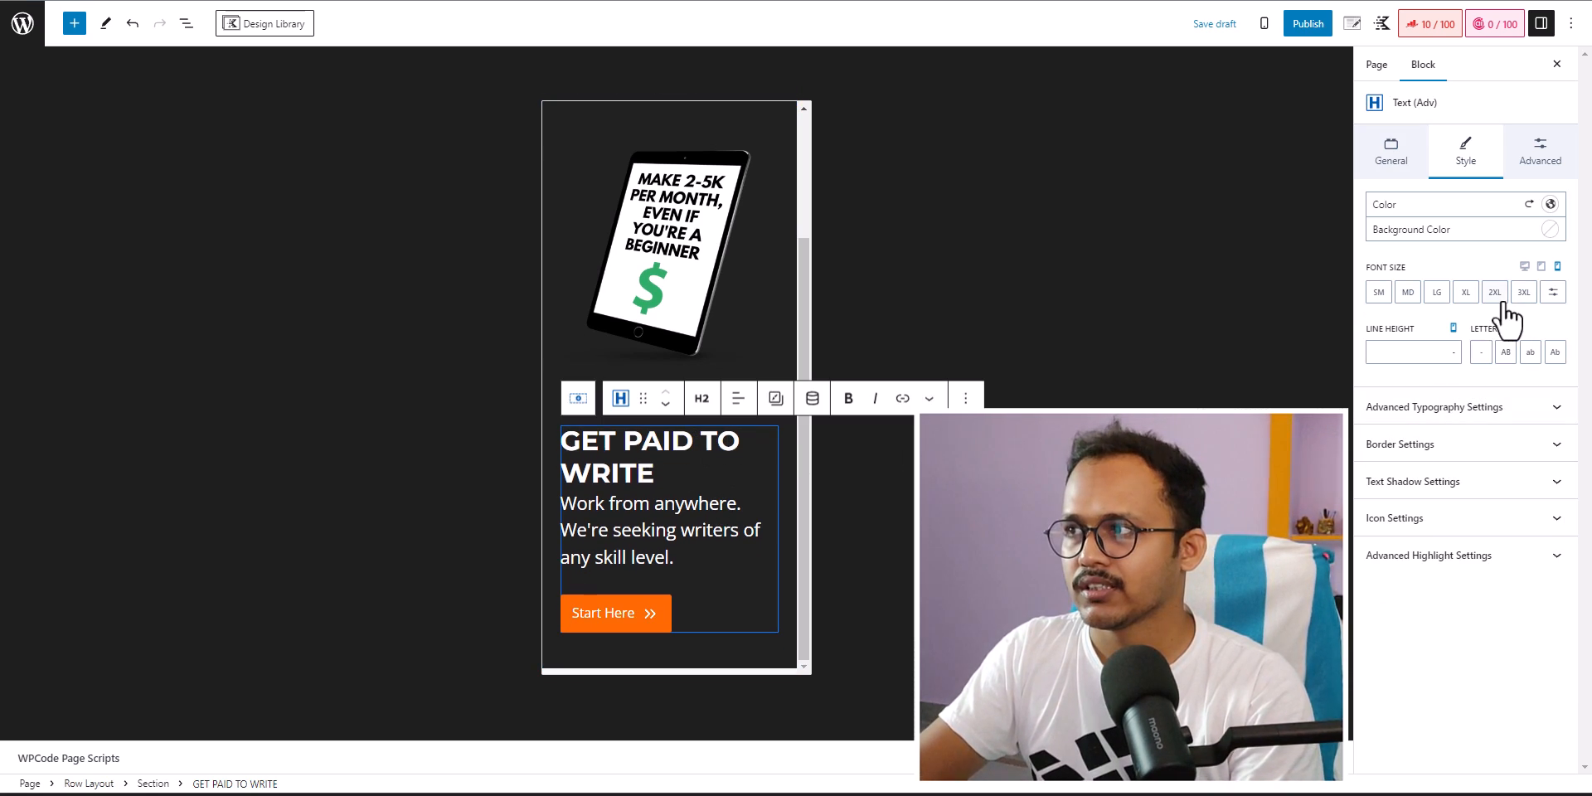
pyautogui.click(1419, 160)
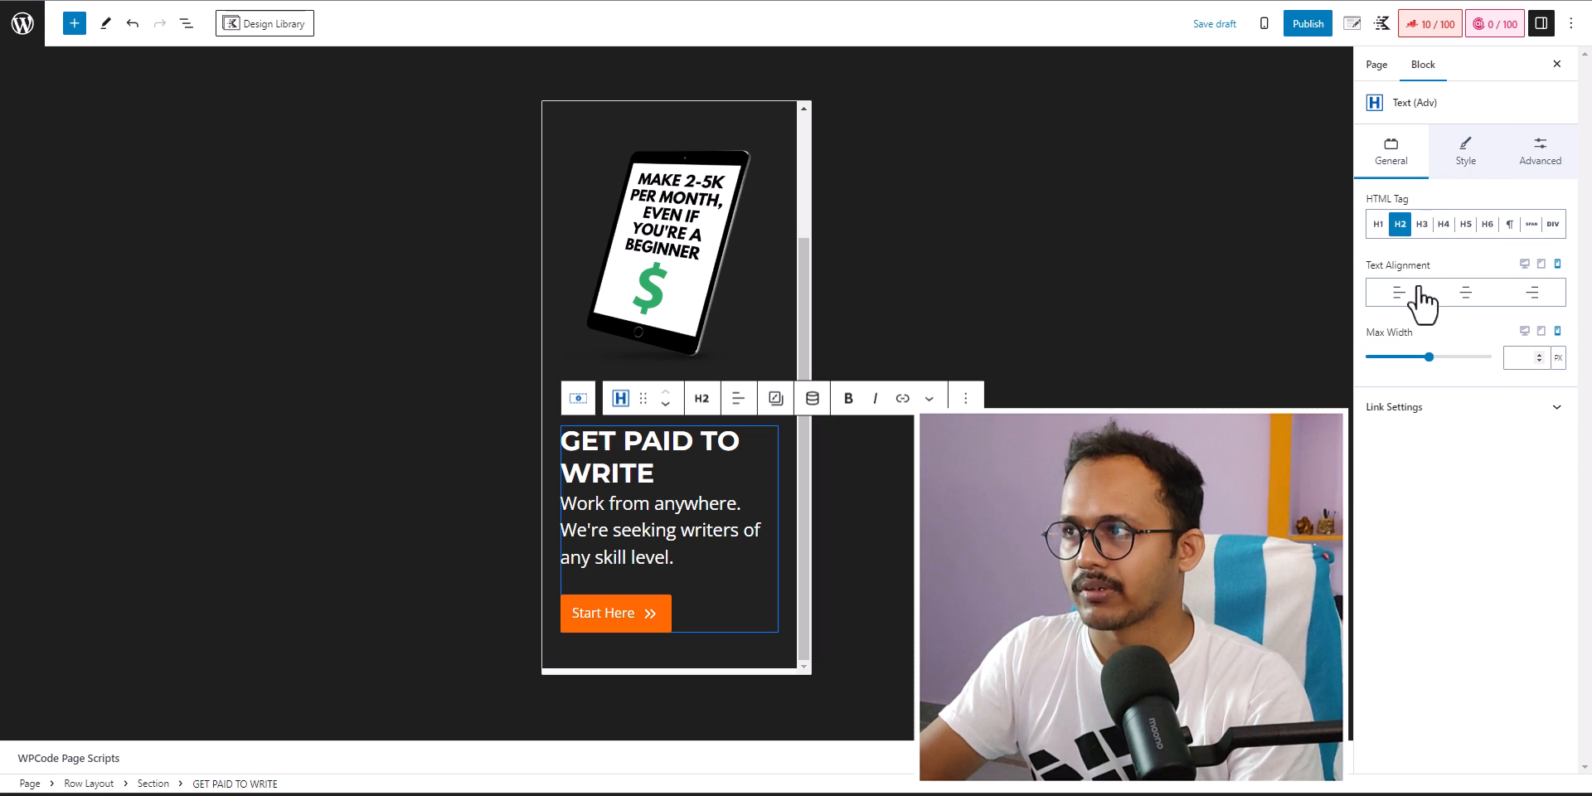
pyautogui.click(1465, 293)
# - Center-align the "Work from anywhere" paragraph for mobile
pyautogui.click(712, 537)
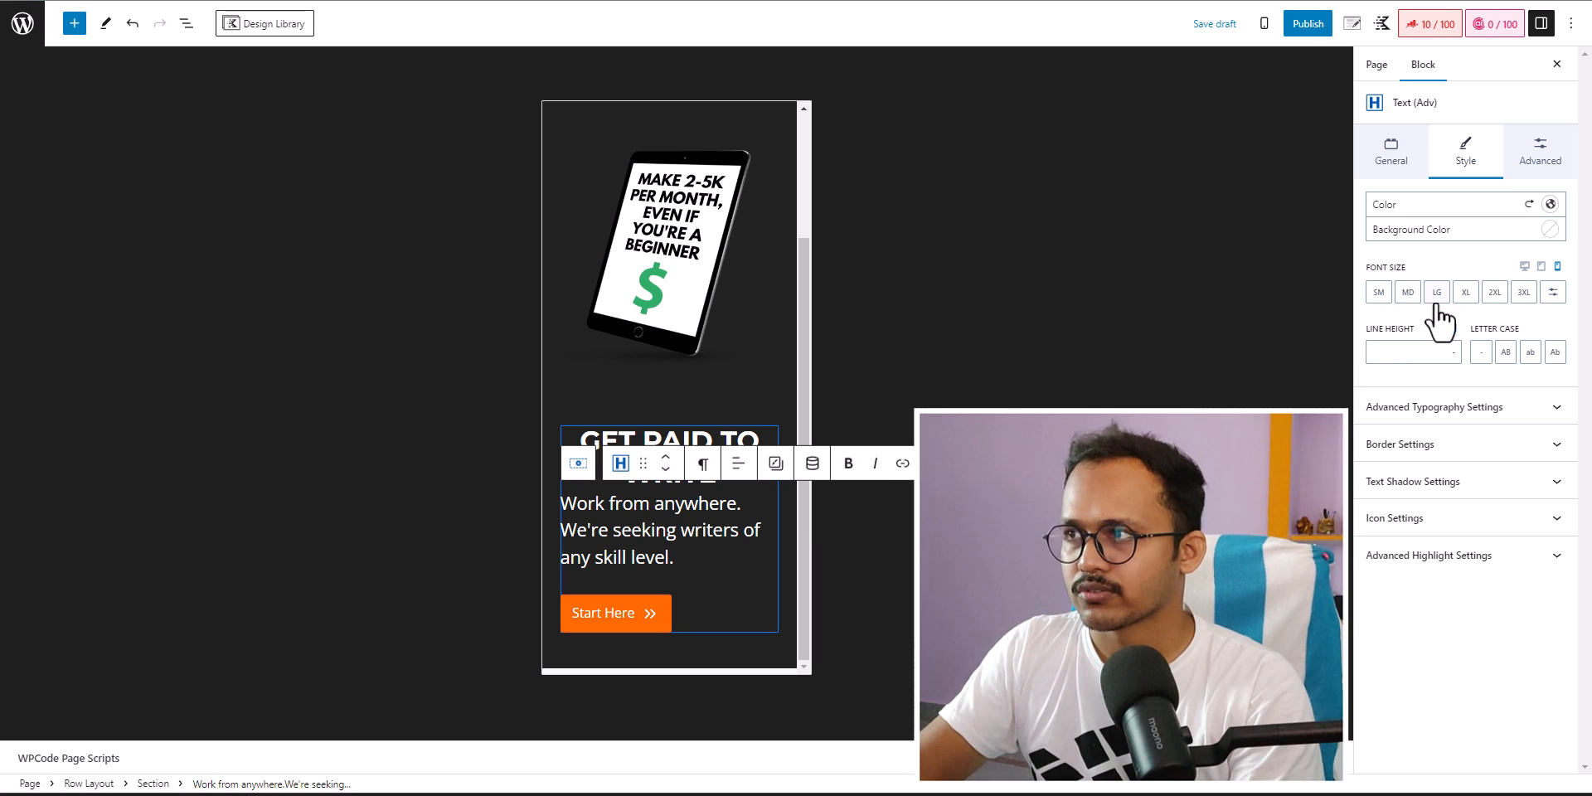
pyautogui.click(1393, 154)
pyautogui.click(1466, 298)
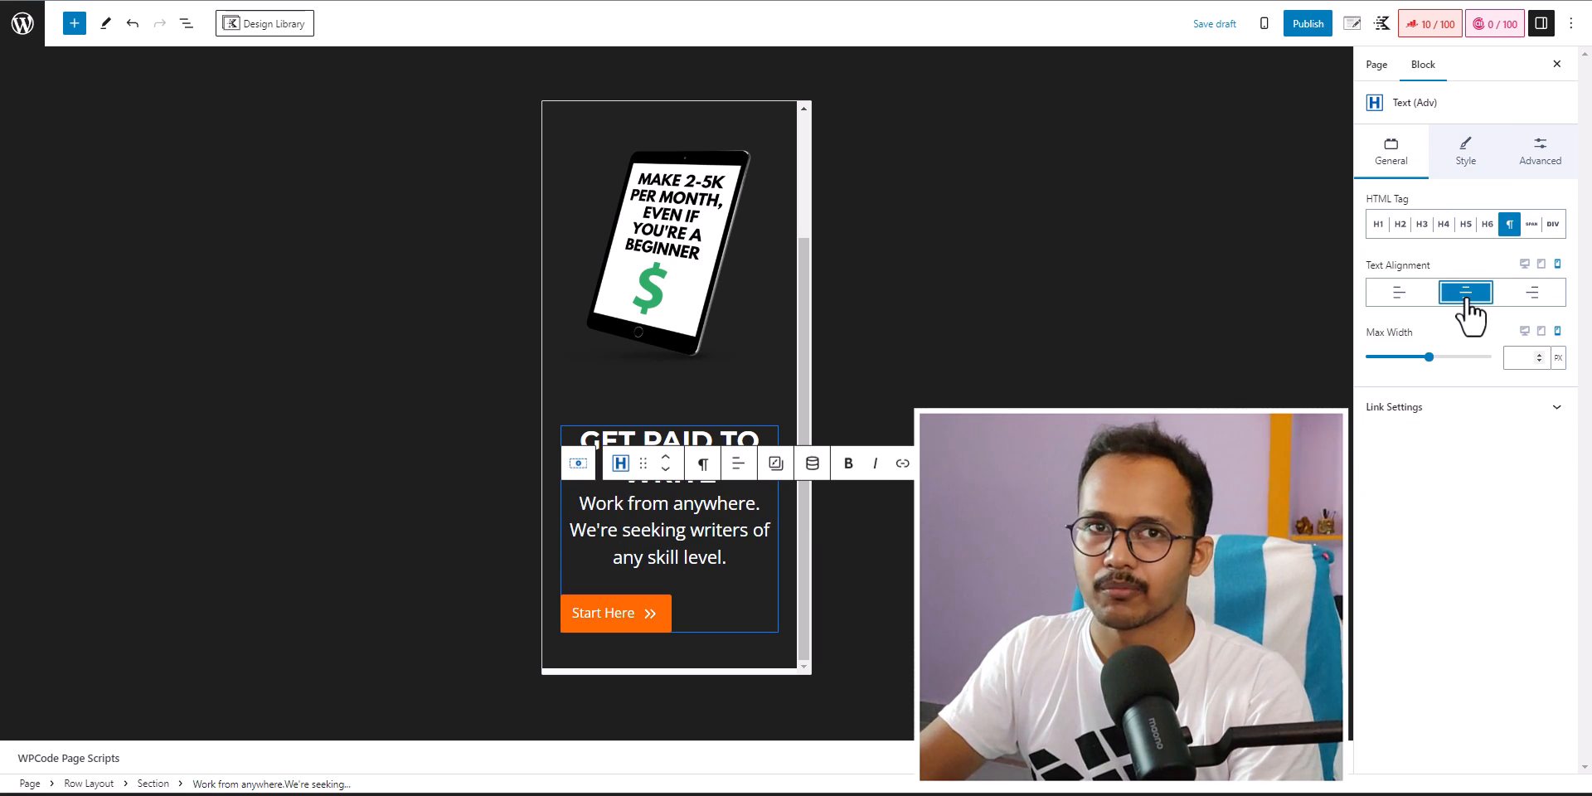
# - Center the "Start Here" button horizontally and vertically for mobile, and return the preview to desktop size
pyautogui.click(697, 595)
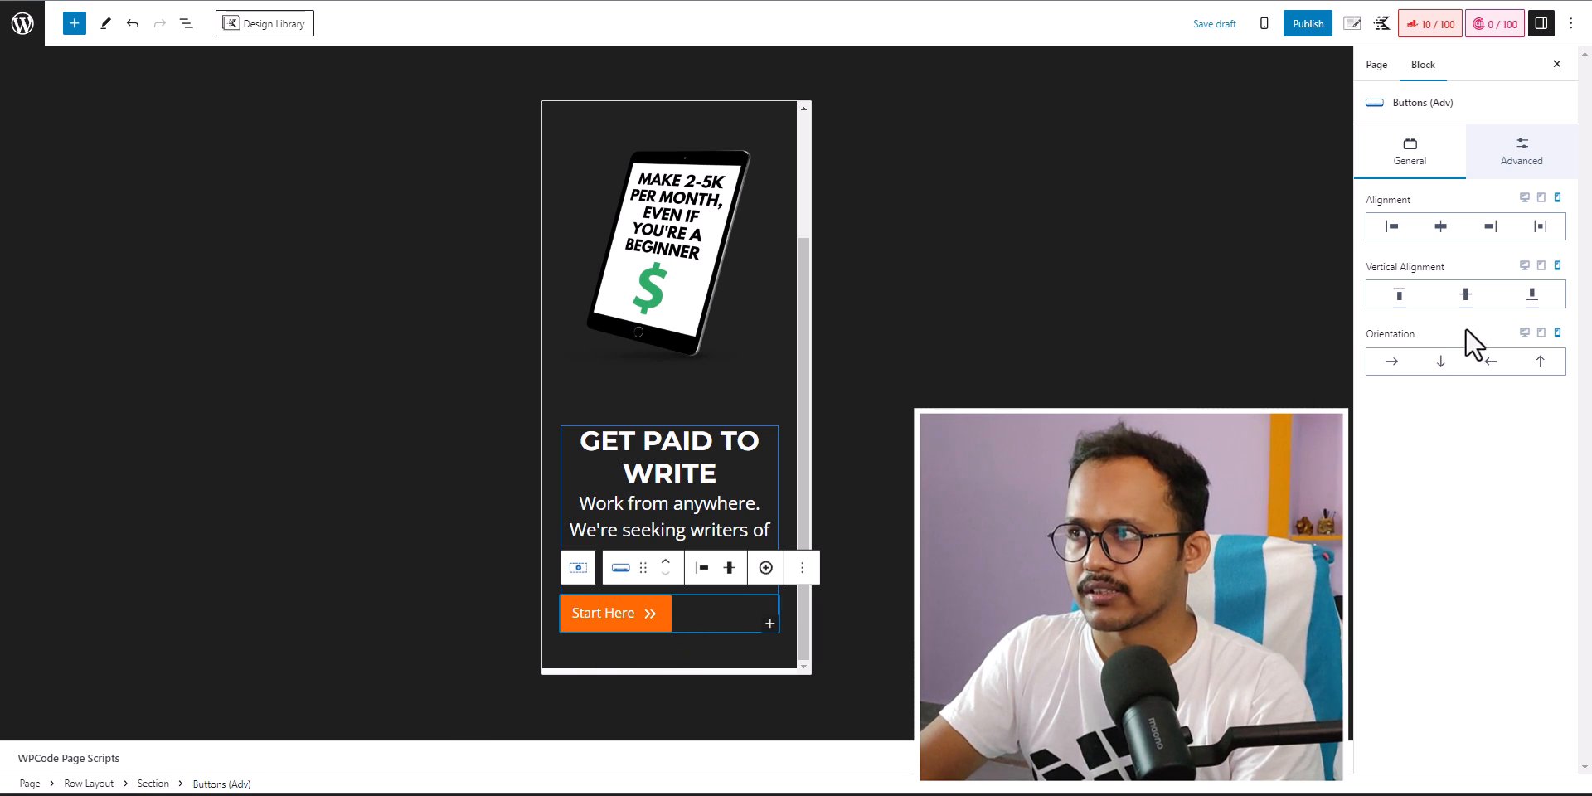
pyautogui.click(1472, 299)
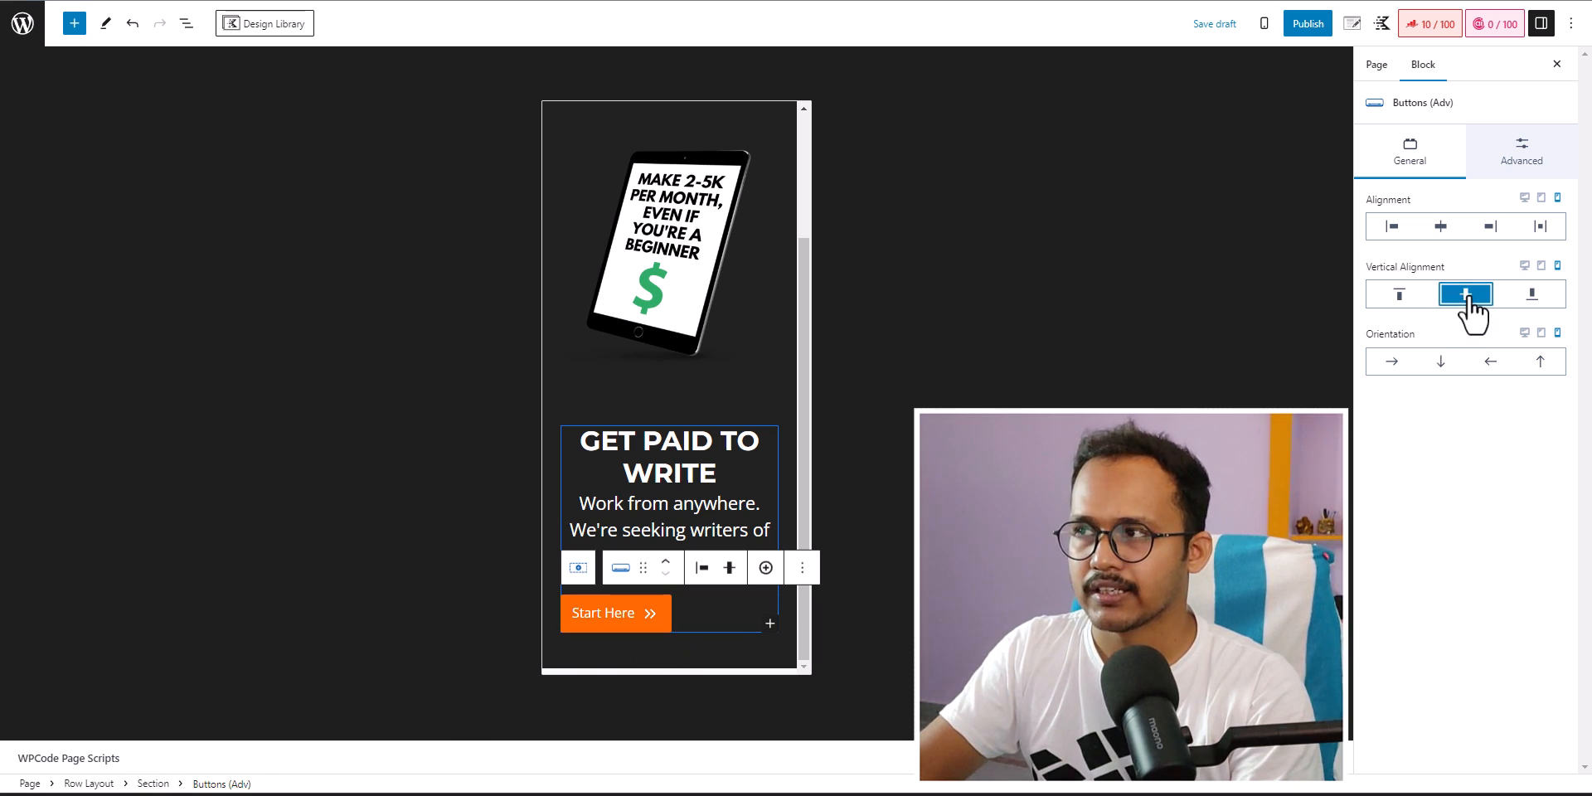
pyautogui.click(1441, 233)
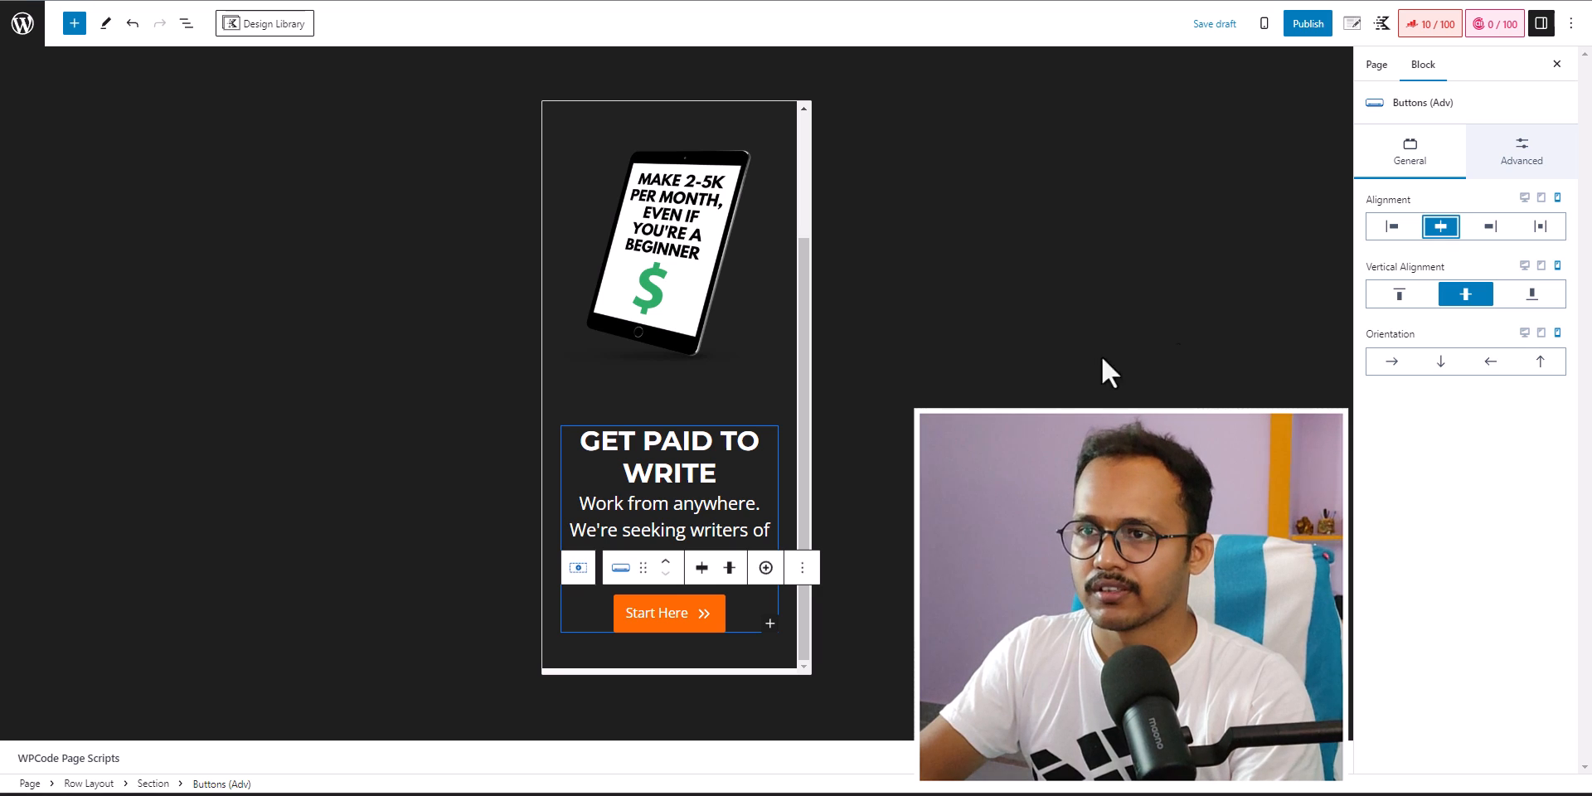
pyautogui.click(783, 357)
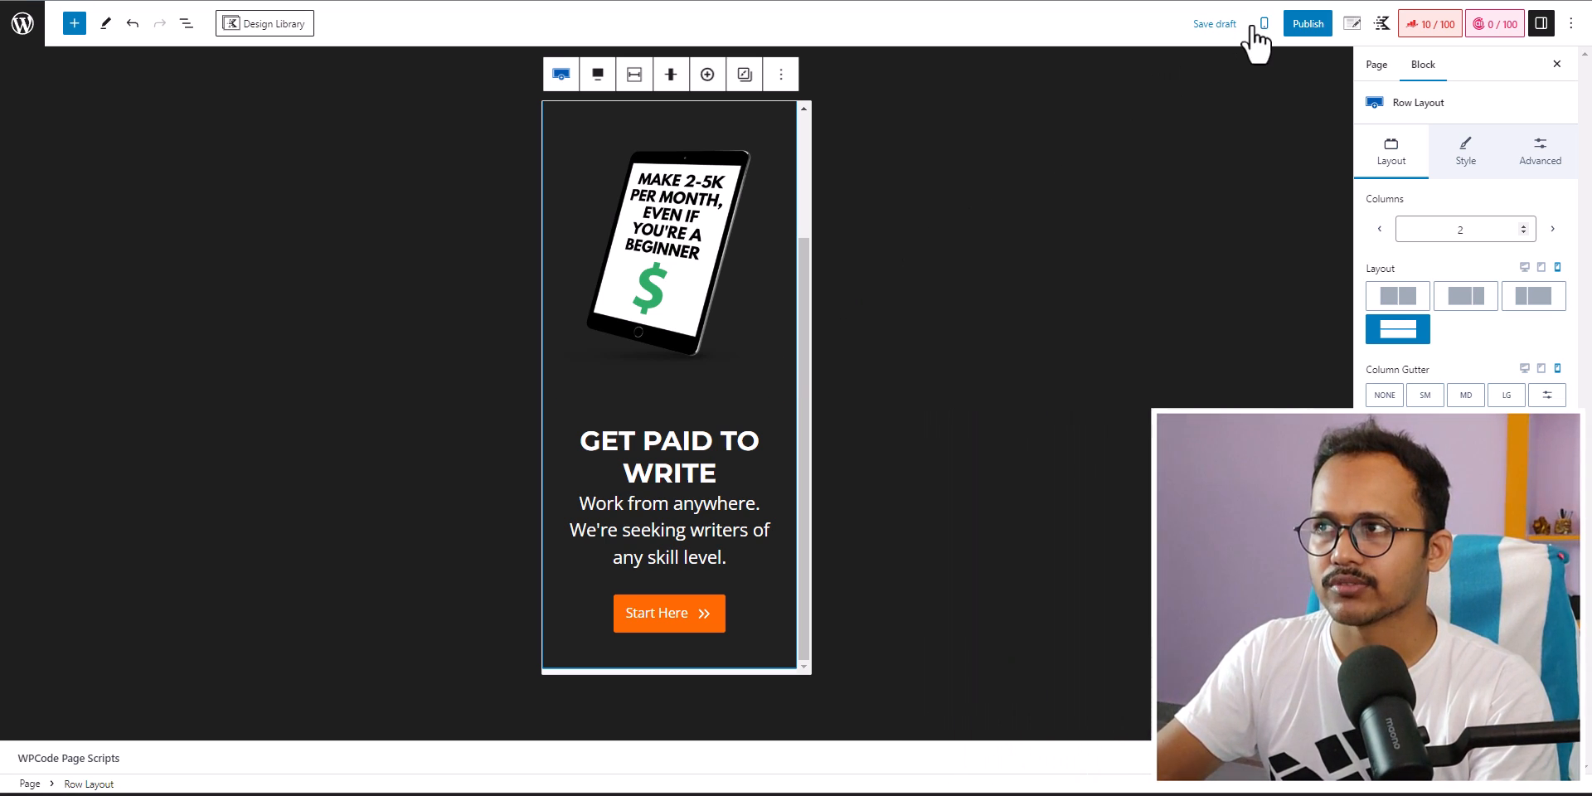
pyautogui.click(1260, 26)
pyautogui.click(1140, 66)
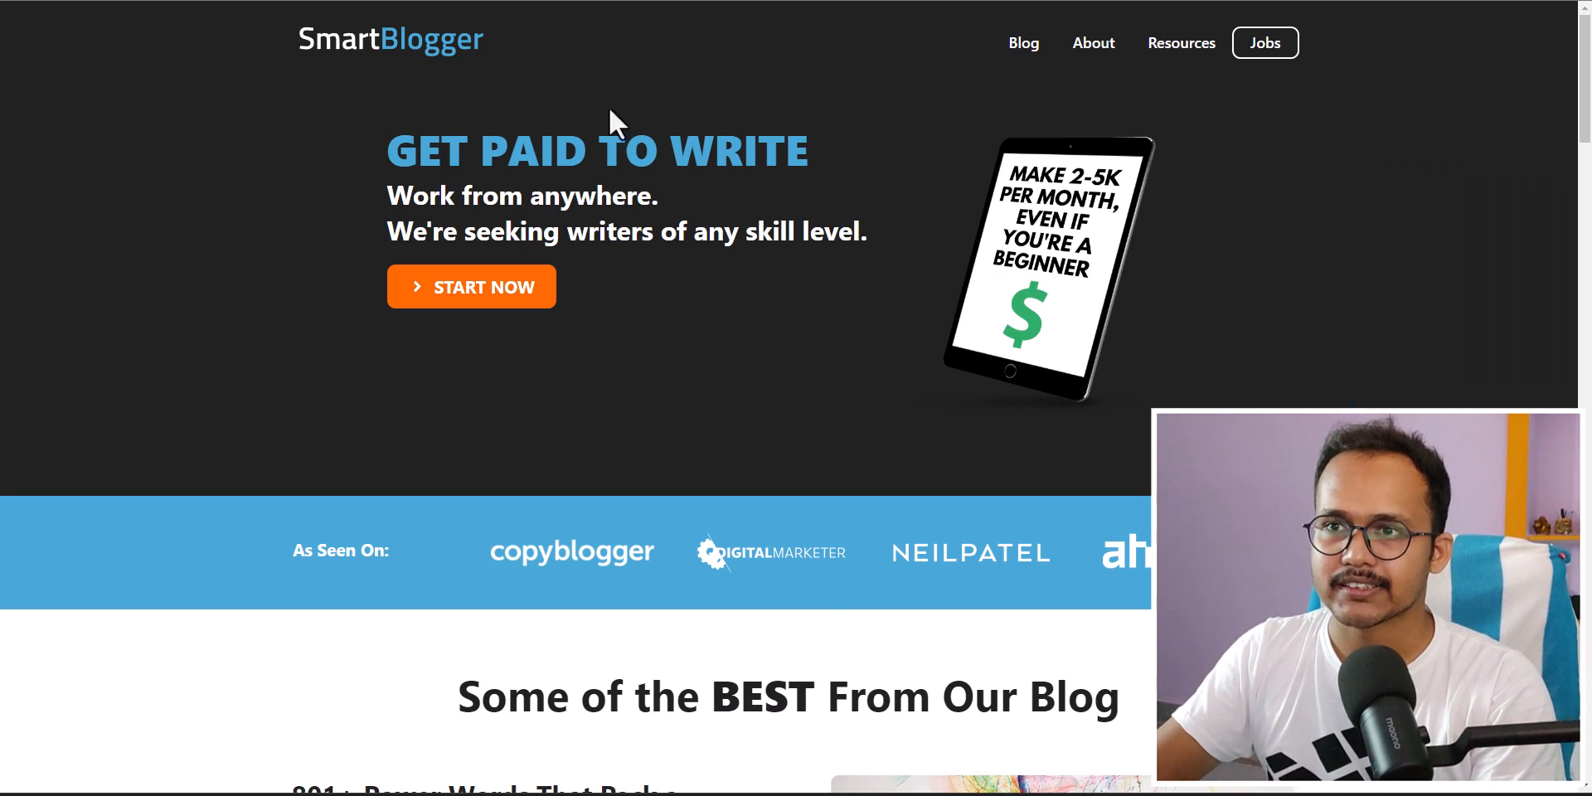
# - Examine the "As Seen On:" logo strip below the hero on the SmartBlogger reference page
pyautogui.scroll(-3, 606, 166)
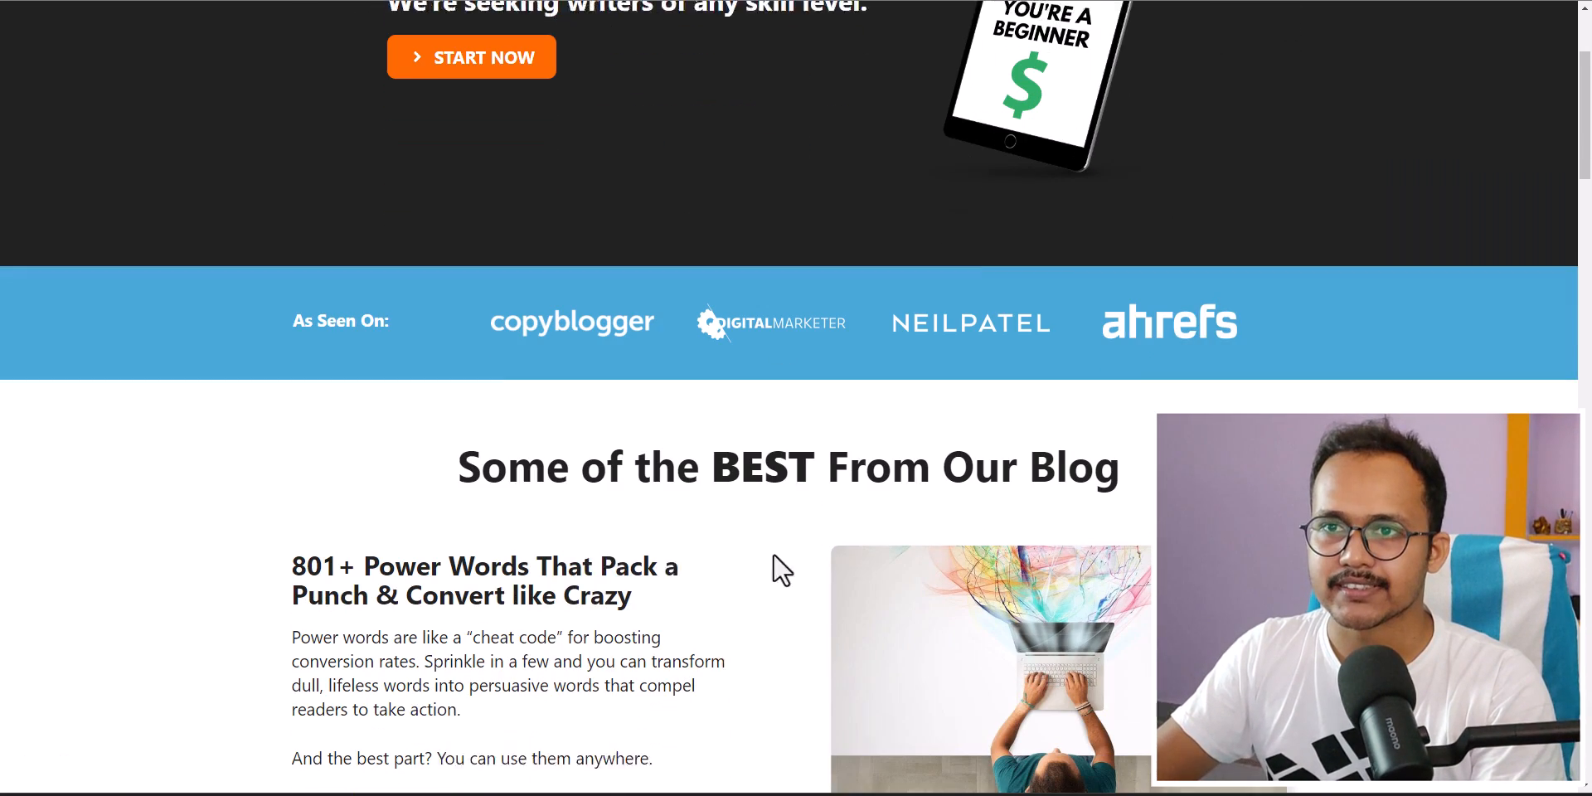
pyautogui.moveTo(297, 300); pyautogui.dragTo(1297, 303)
pyautogui.hotkey('ctrl', 'c')
pyautogui.click(1285, 321)
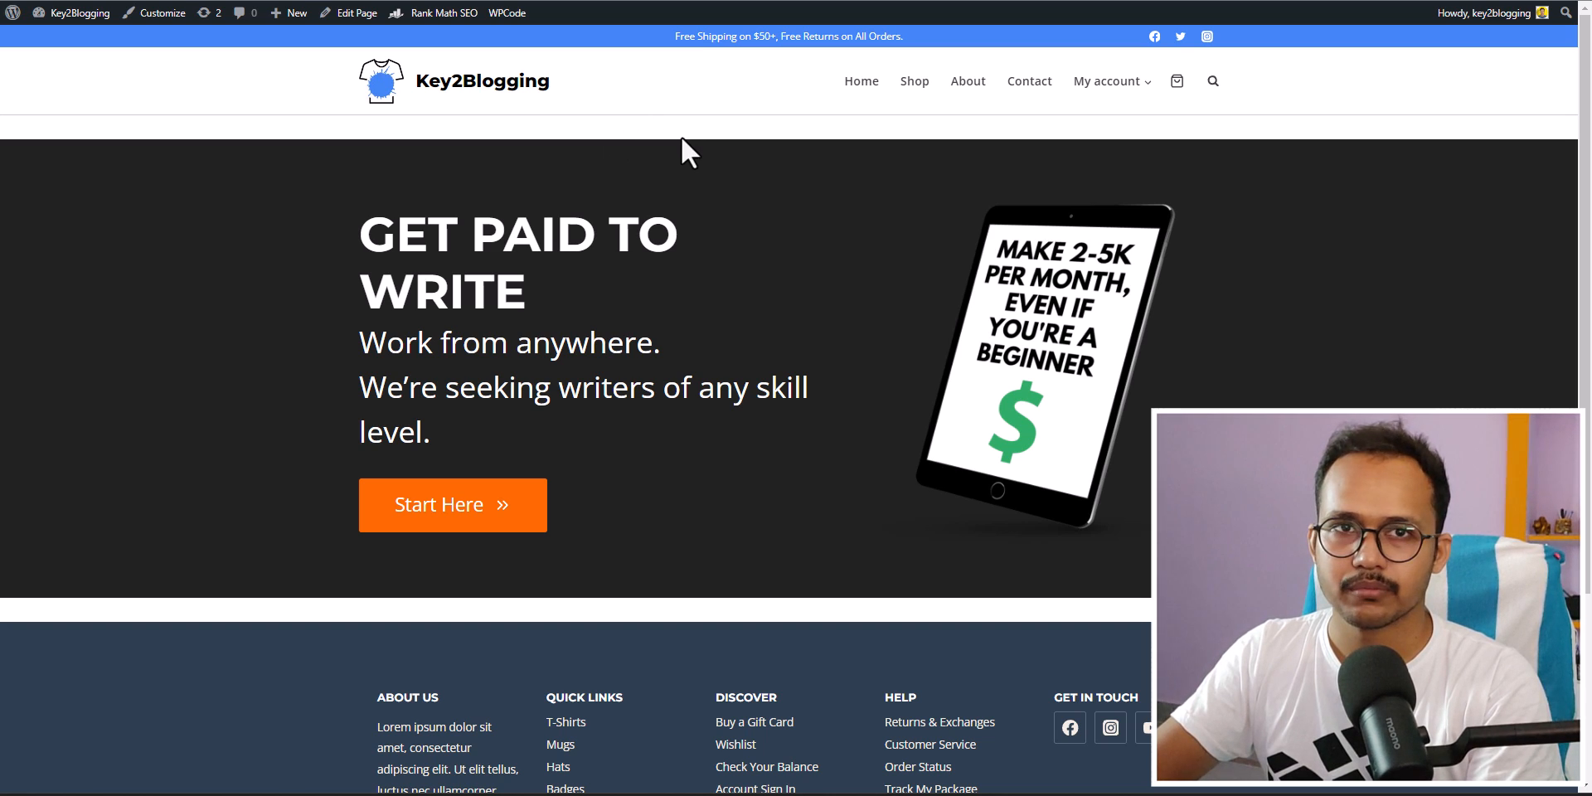
# - Set the hero row's top margin to -32 and save the draft
pyautogui.click(348, 12)
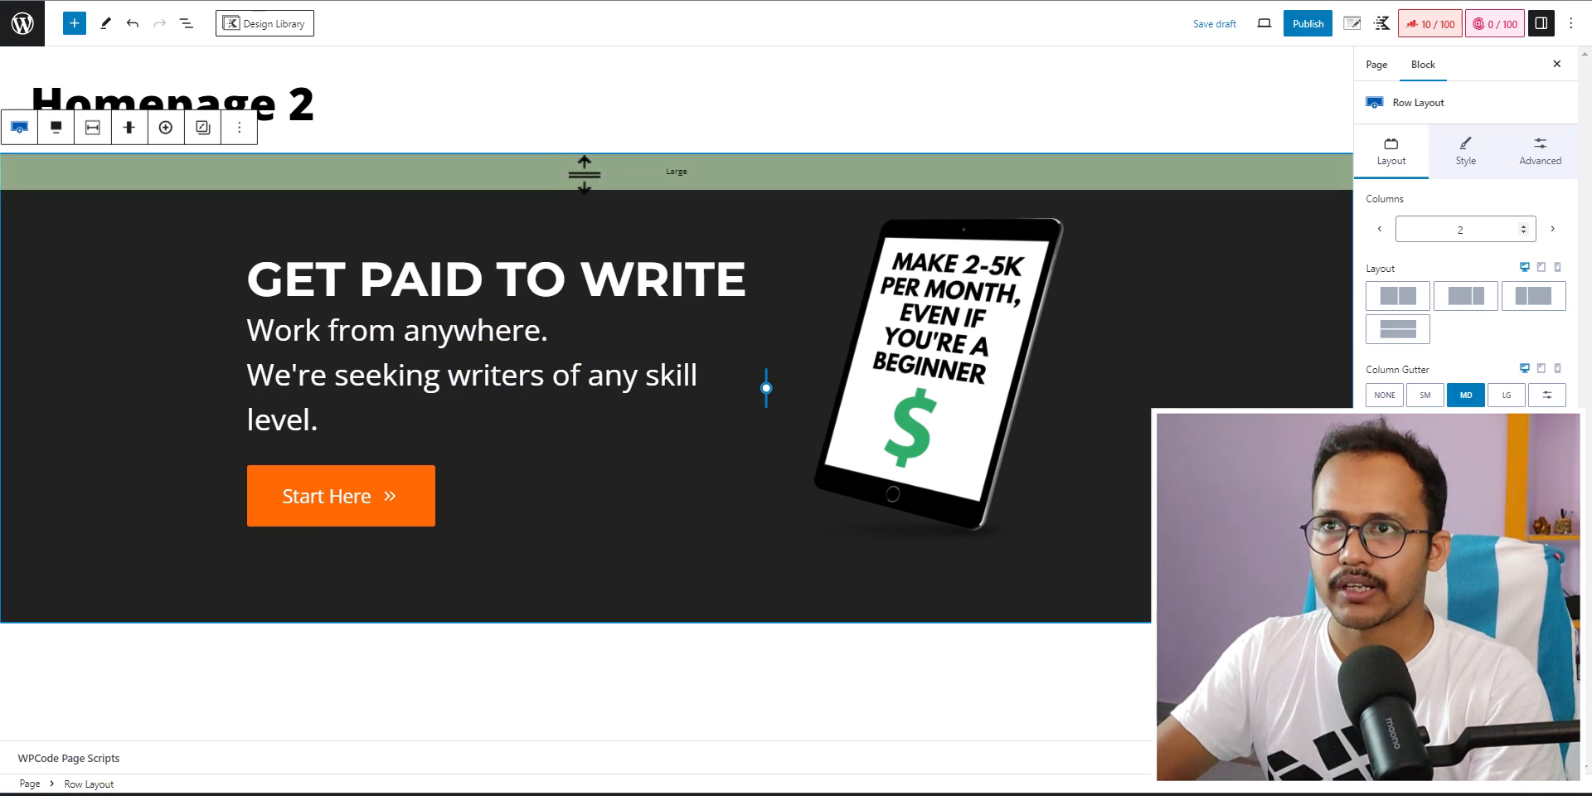
pyautogui.click(1532, 170)
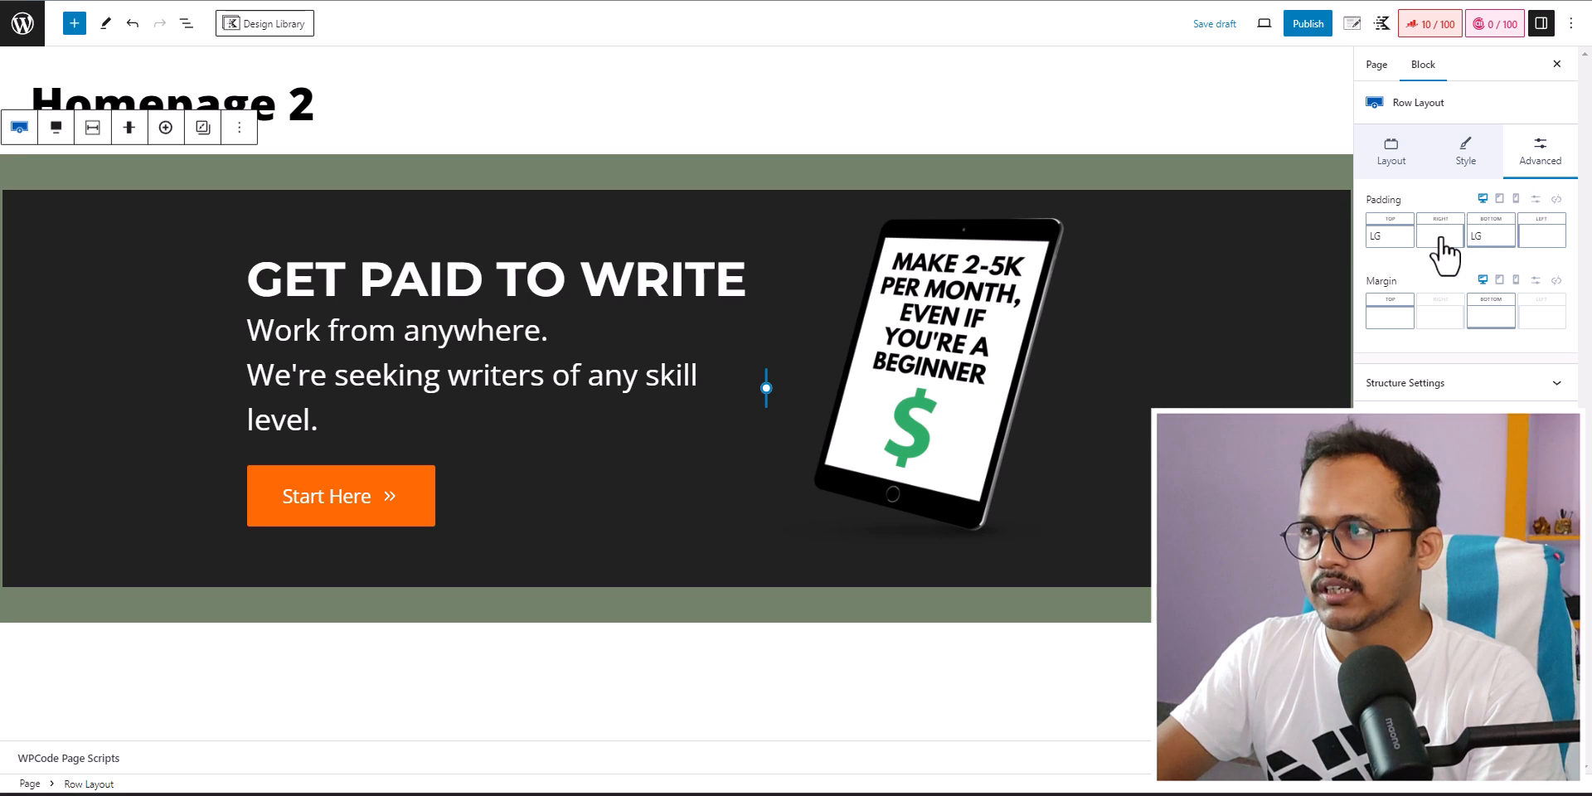
pyautogui.click(1536, 280)
pyautogui.click(1396, 317)
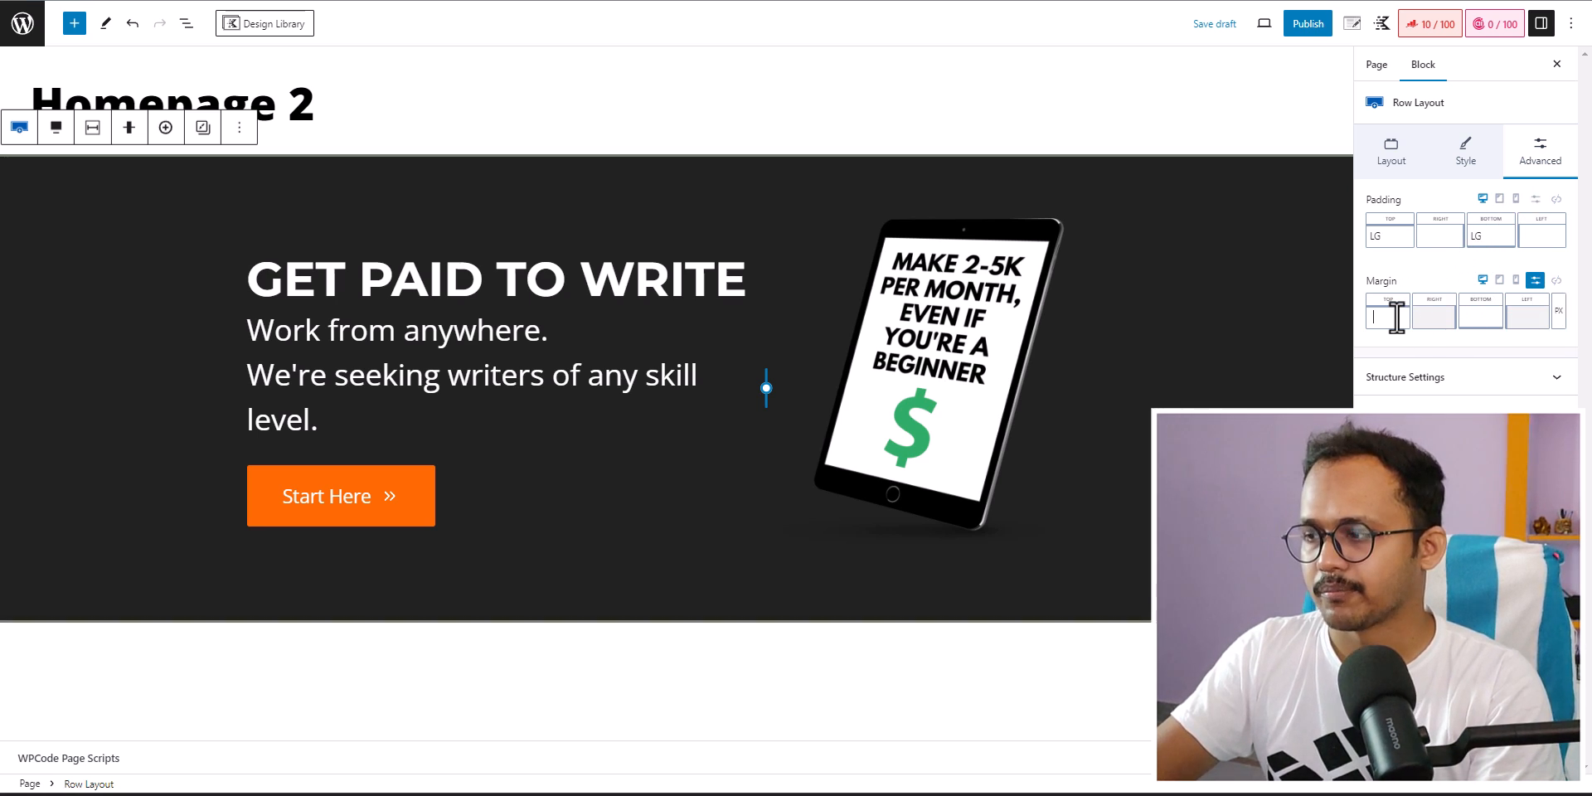
pyautogui.write('-322')
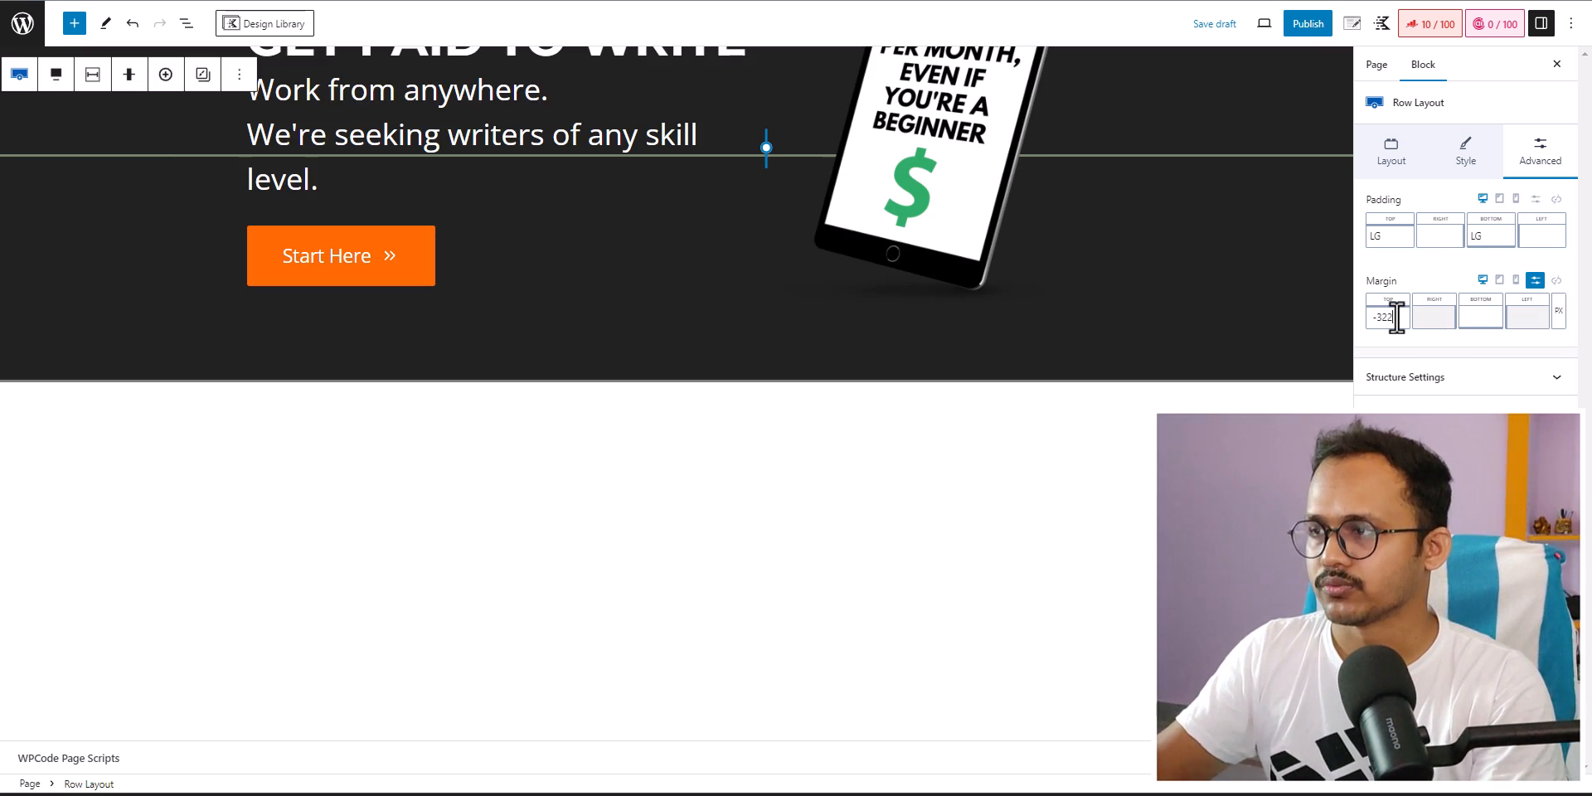
pyautogui.press('BackSpace')
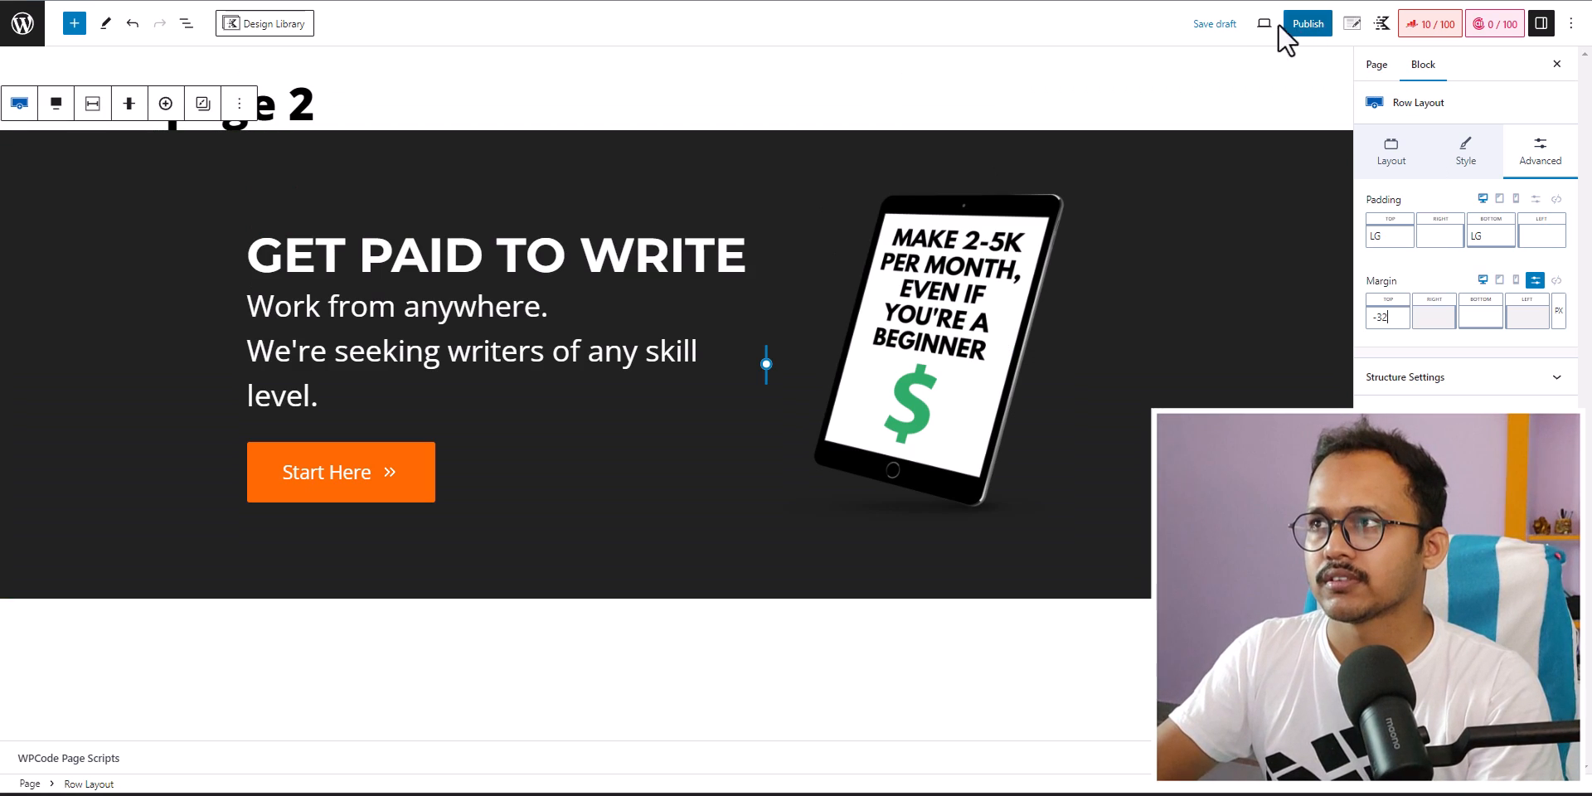
pyautogui.click(1215, 24)
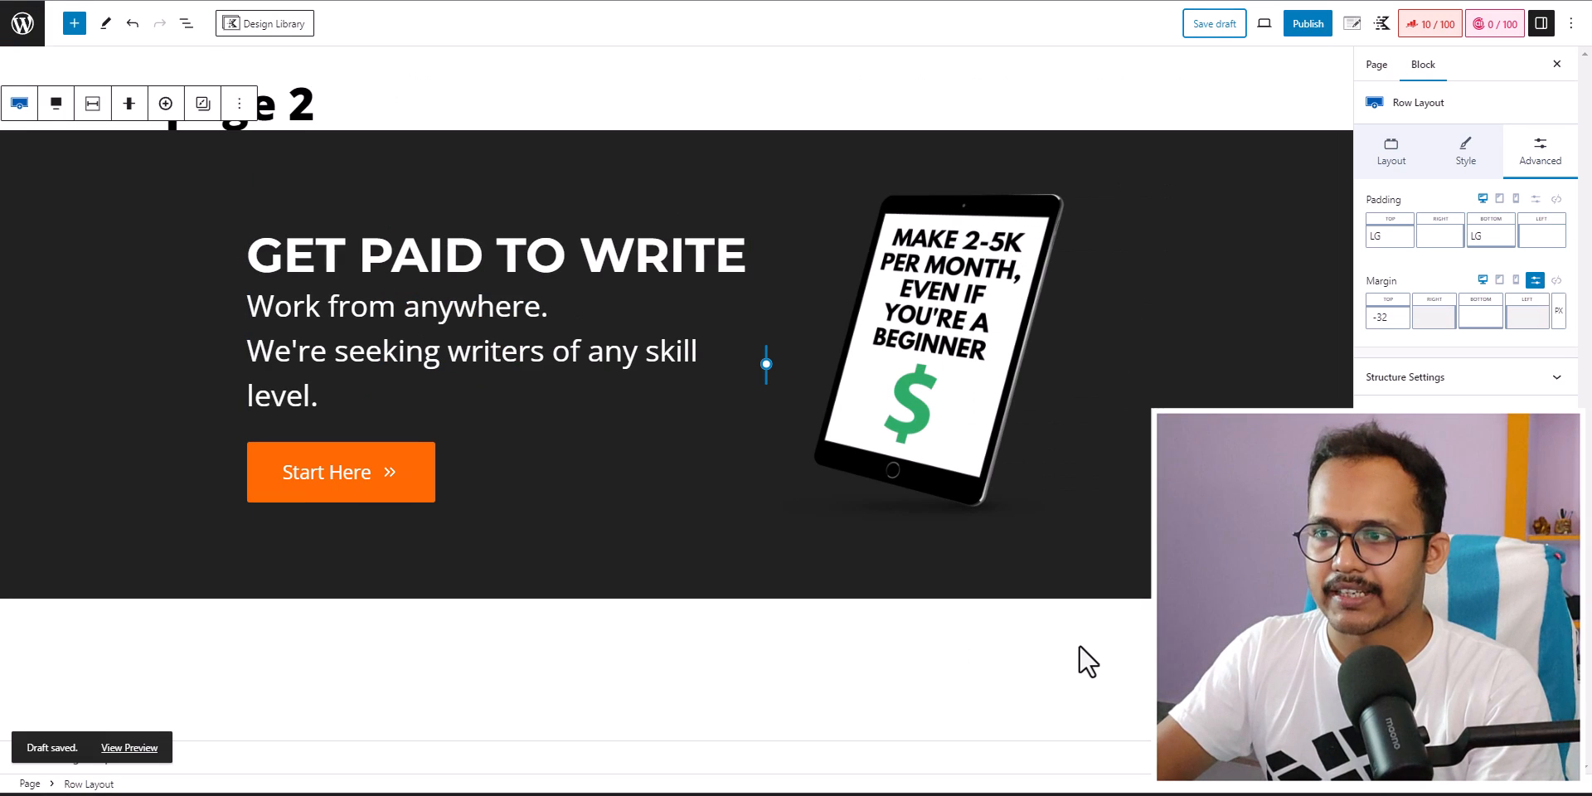
# - Add a Row Layout block below the hero section and give it five equal columns
pyautogui.click(1077, 646)
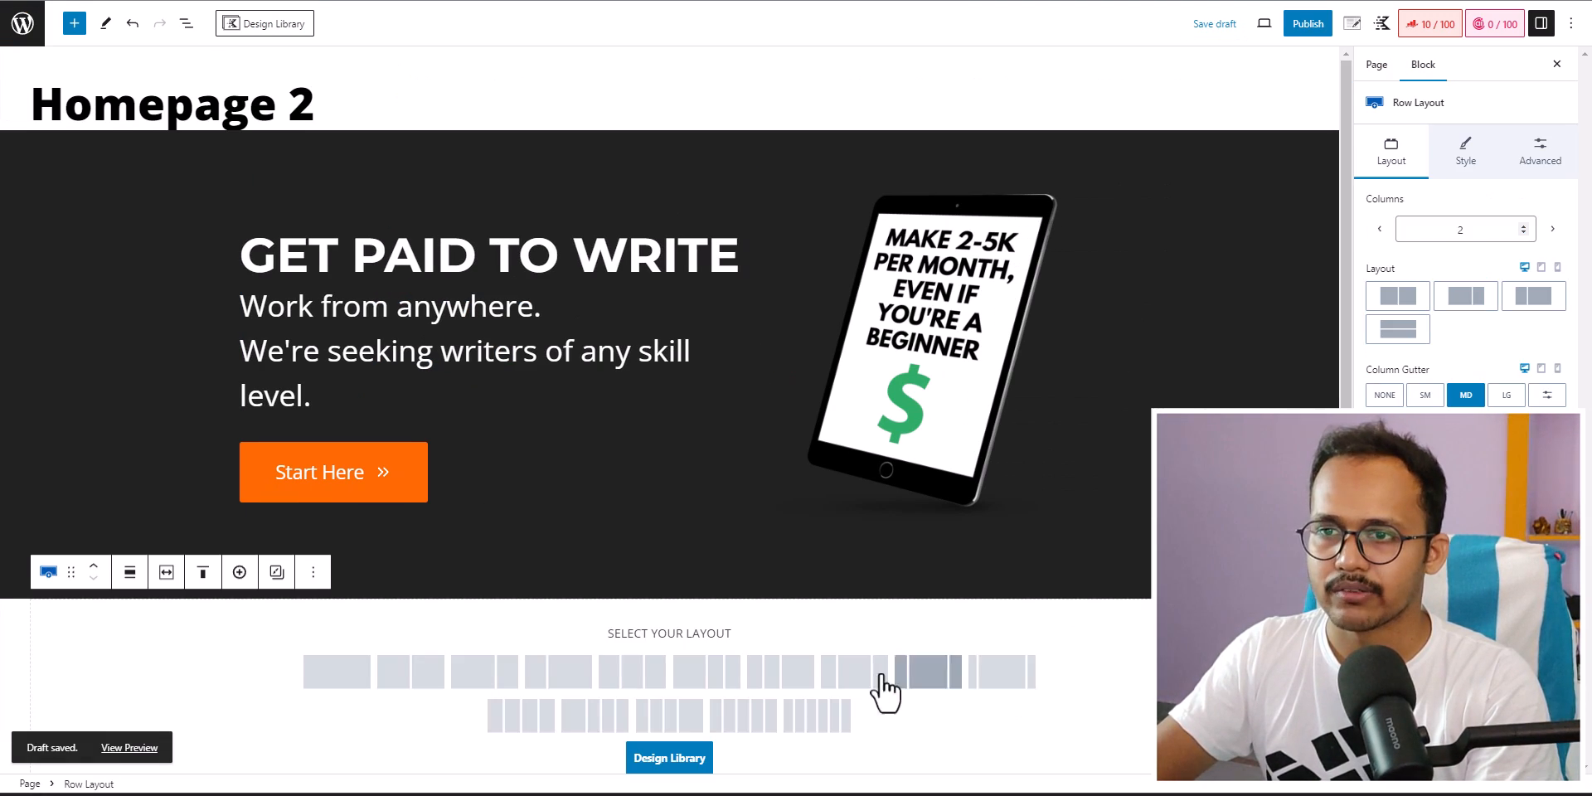
pyautogui.scroll(-1, 920, 663)
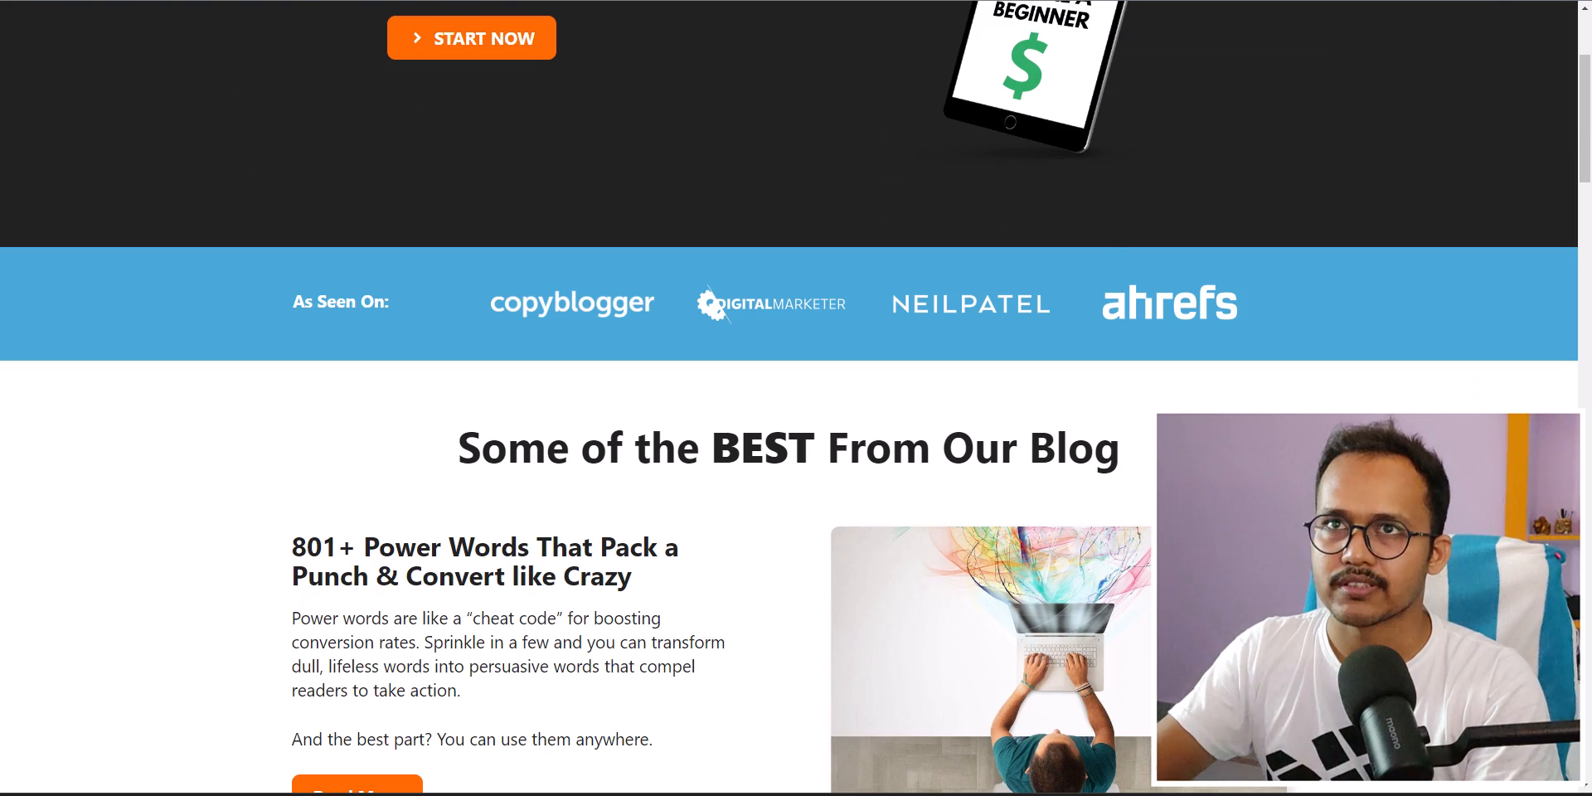
pyautogui.hotkey('ctrl', 'Tab')
pyautogui.hotkey('ctrl', 'Tab')
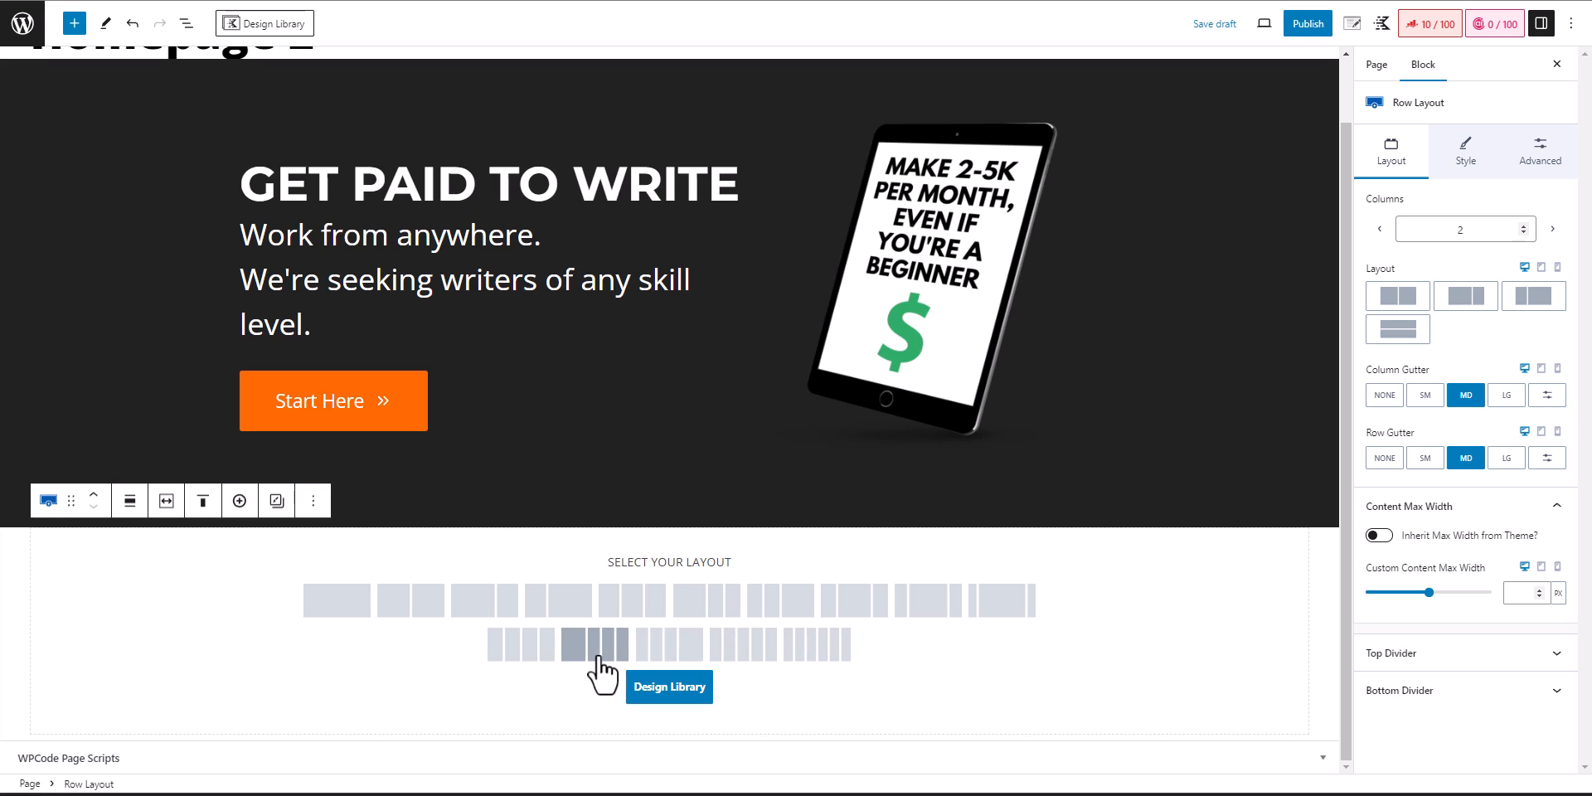
pyautogui.click(521, 661)
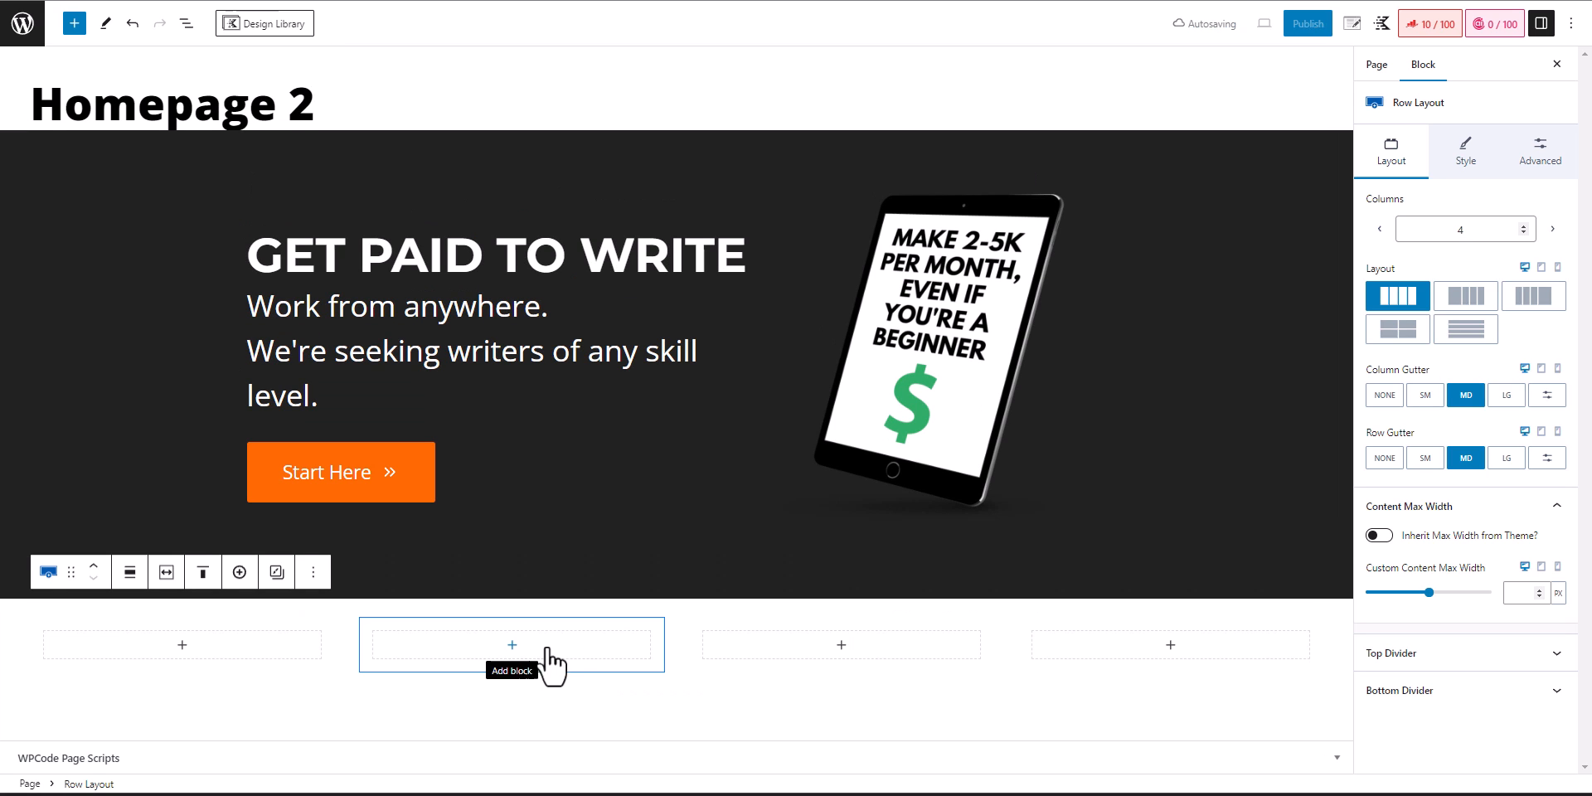
pyautogui.click(1552, 229)
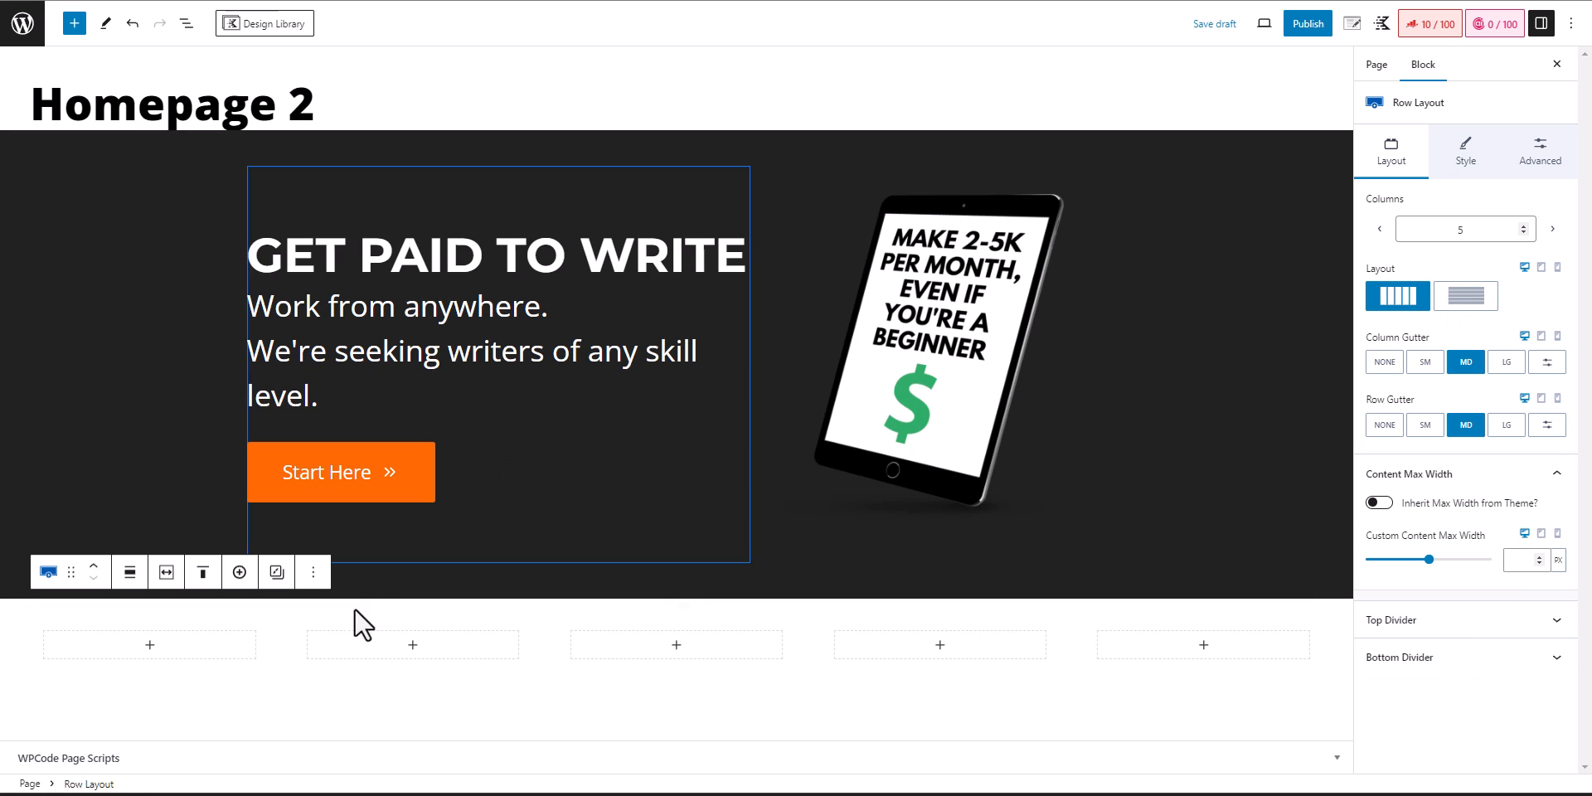
# - Add a Text (Adv) block in the new row's first column with "As Seen On:" copied from the reference page
pyautogui.click(170, 645)
pyautogui.click(143, 759)
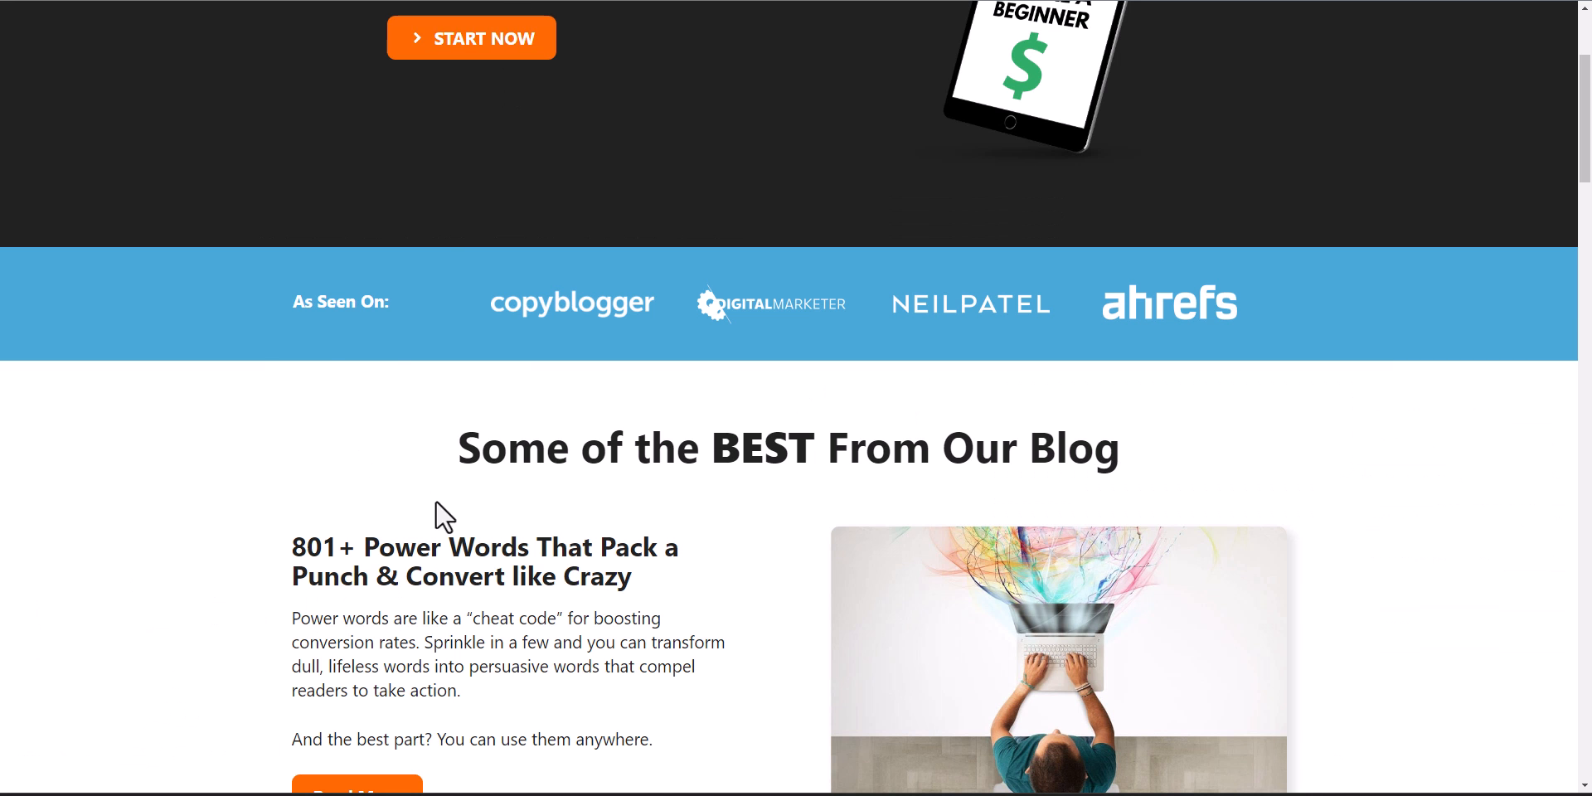
pyautogui.moveTo(295, 302); pyautogui.dragTo(299, 99)
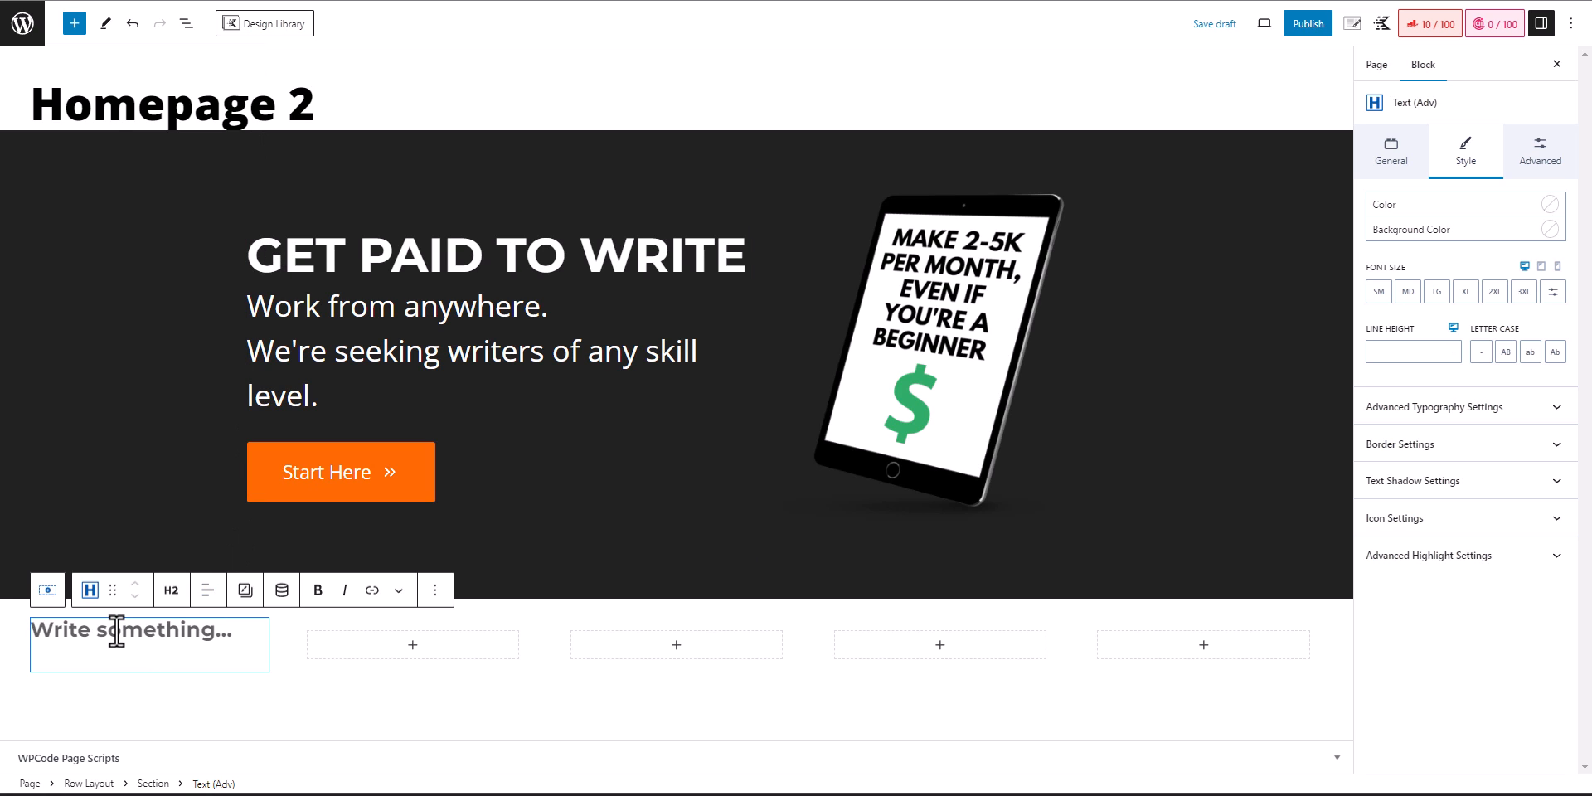
pyautogui.hotkey('ctrl', 'v')
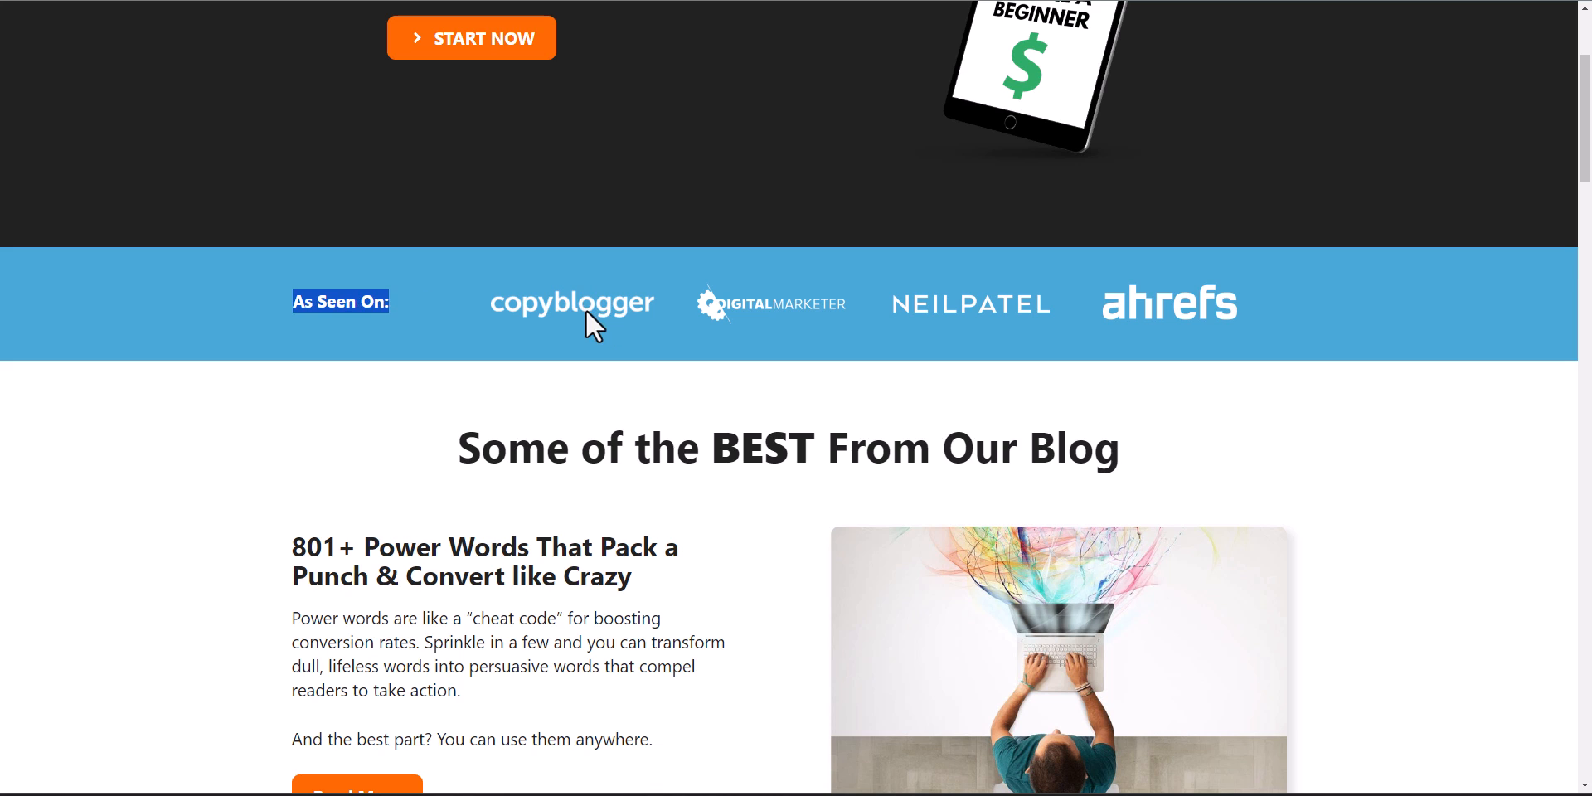
# - Save the Copyblogger, DigitalMarketer and Neil Patel logo images from the reference page as PNG files
pyautogui.click(410, 303)
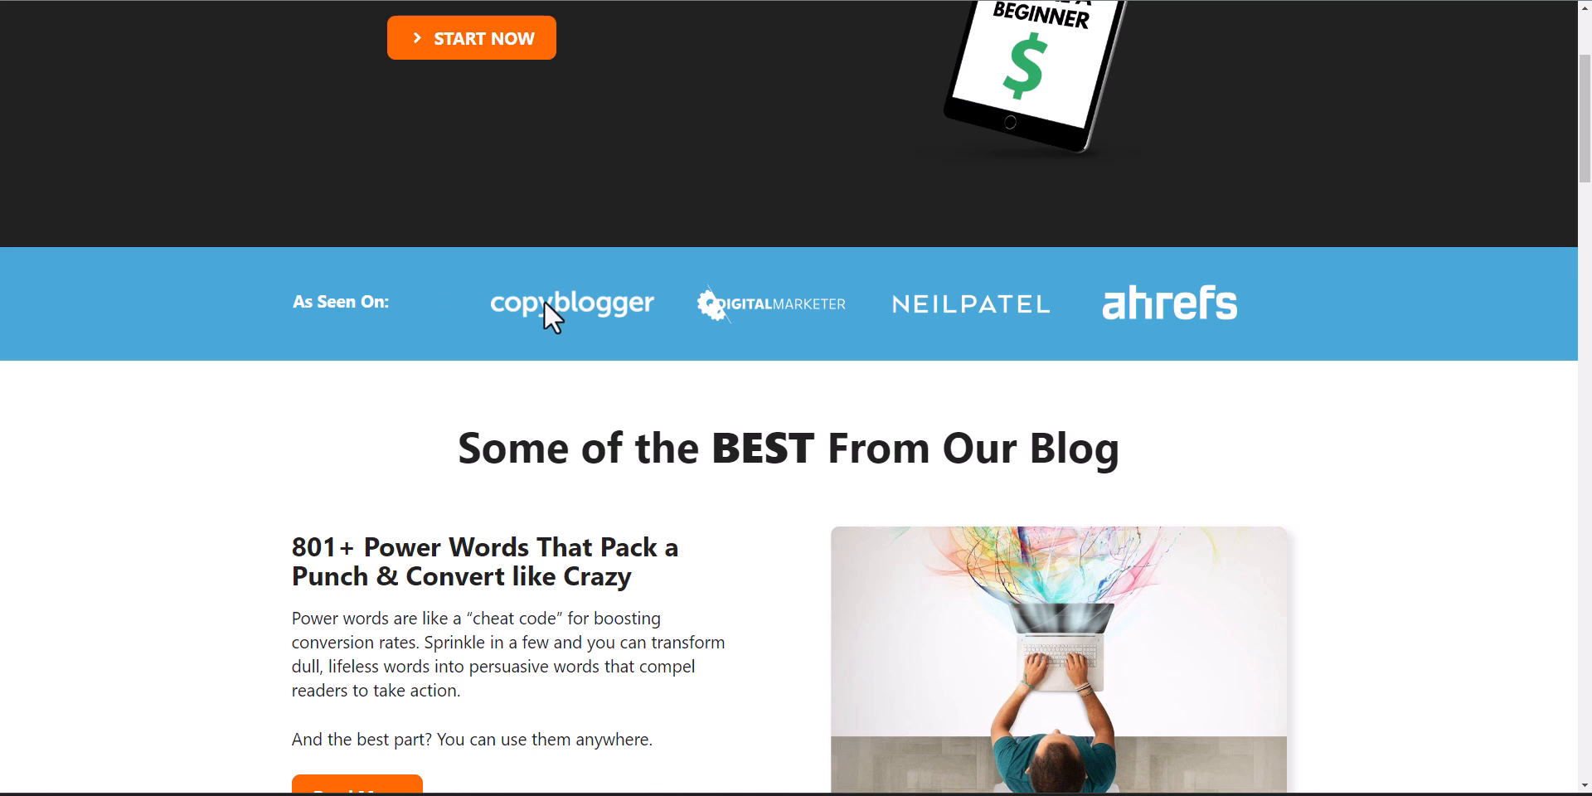
pyautogui.rightClick(562, 305)
pyautogui.click(610, 351)
pyautogui.click(1133, 520)
pyautogui.rightClick(779, 305)
pyautogui.click(825, 351)
pyautogui.click(1132, 519)
pyautogui.rightClick(978, 302)
pyautogui.click(1024, 348)
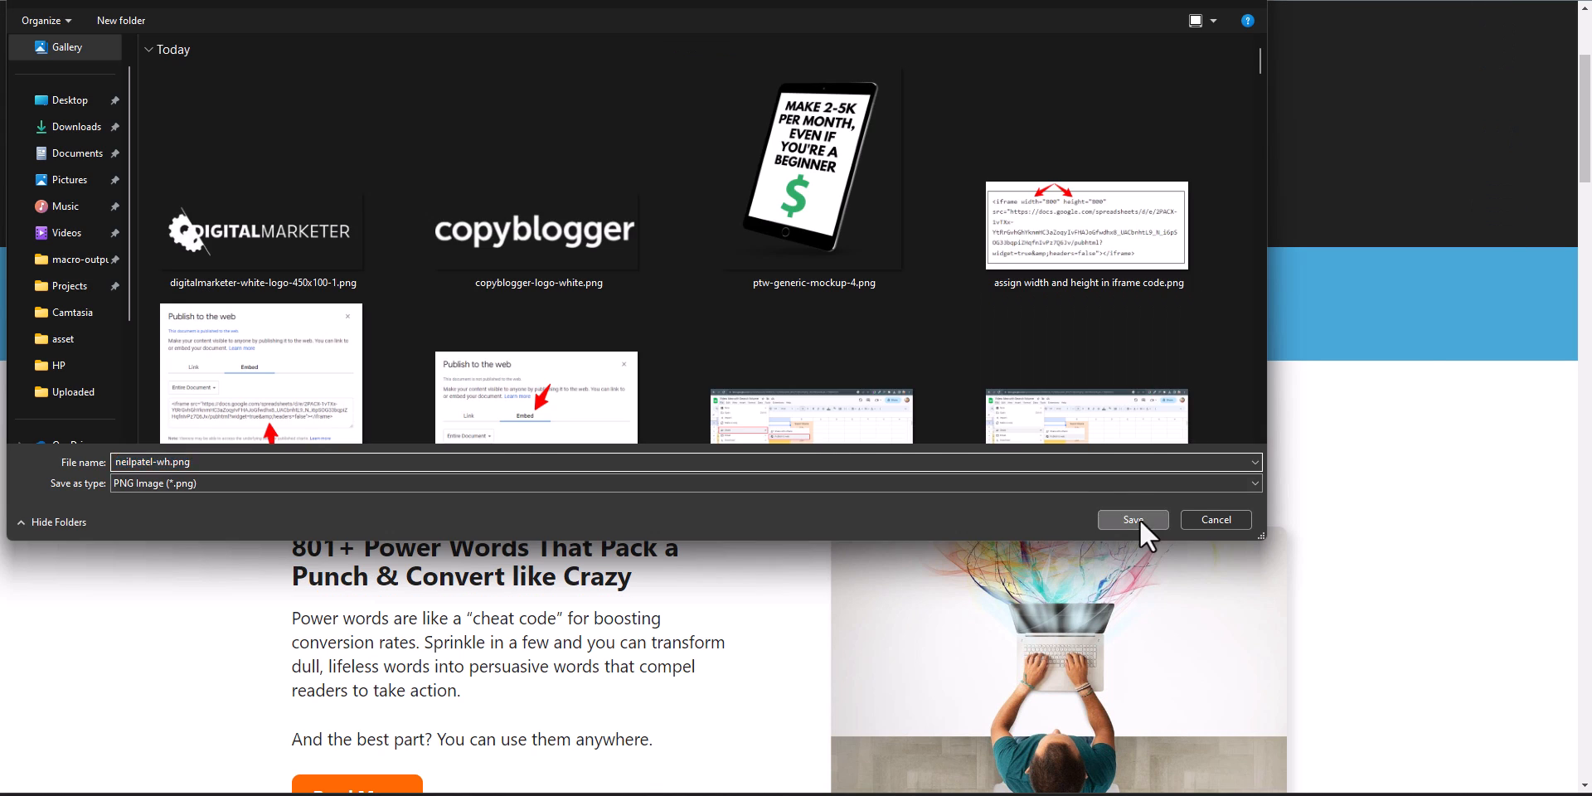
pyautogui.click(1132, 520)
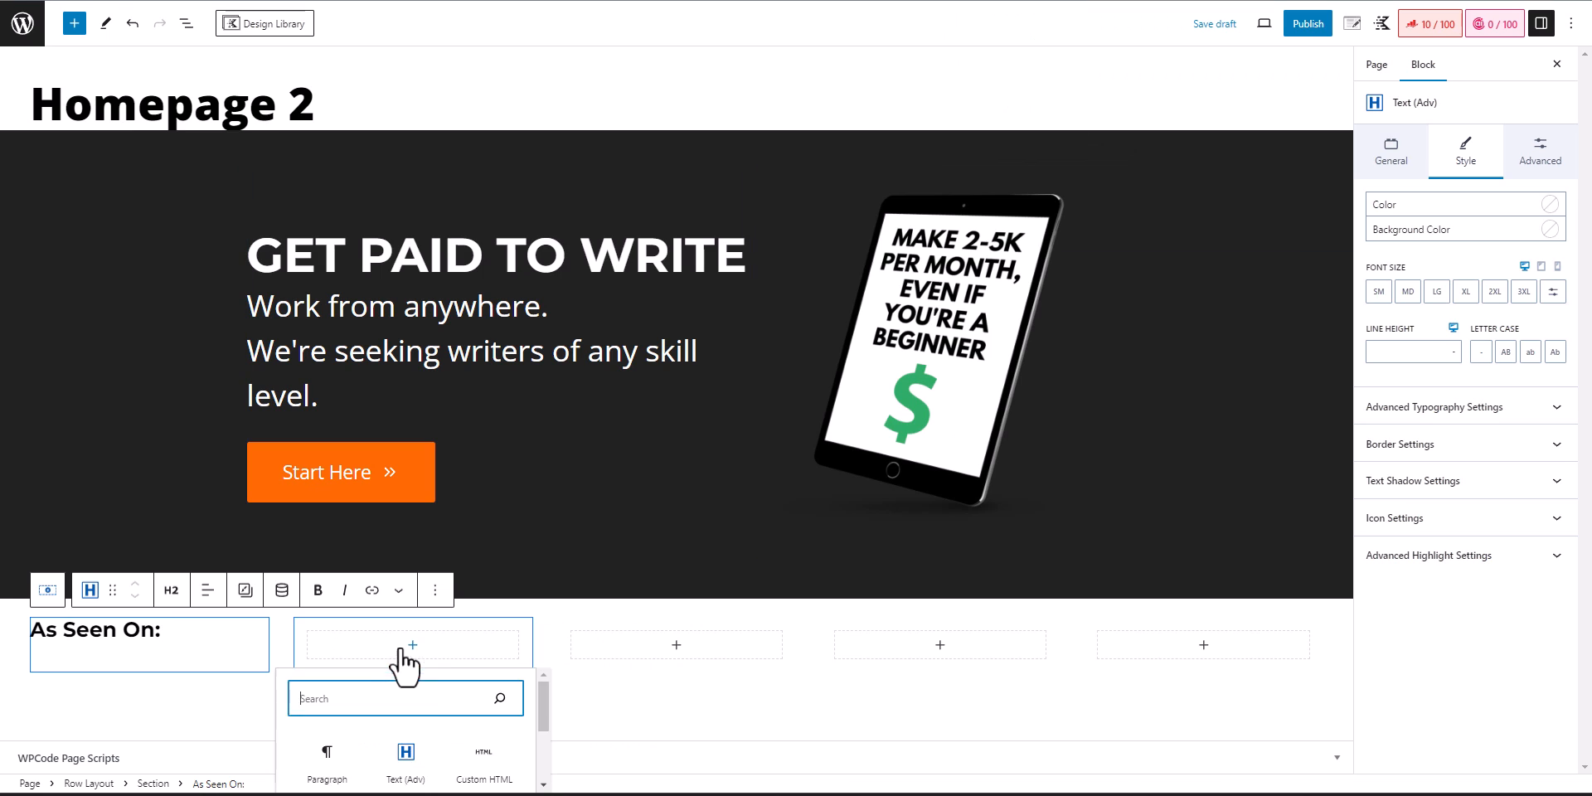
# - Insert an Image block in the row's second column and upload the Copyblogger logo
pyautogui.click(327, 750)
pyautogui.click(326, 610)
pyautogui.click(1089, 208)
pyautogui.click(799, 230)
pyautogui.click(1133, 520)
# - Insert an Image block in the row's third column and upload the DigitalMarketer logo
pyautogui.click(670, 631)
pyautogui.click(590, 730)
pyautogui.click(588, 611)
pyautogui.click(813, 224)
pyautogui.click(1134, 520)
# - Give the logo row a solid blue background color
pyautogui.click(1061, 630)
pyautogui.click(1465, 152)
pyautogui.click(1556, 305)
pyautogui.click(1370, 275)
# - Insert an Image block in the row's fourth column and upload the Neil Patel logo
pyautogui.click(926, 633)
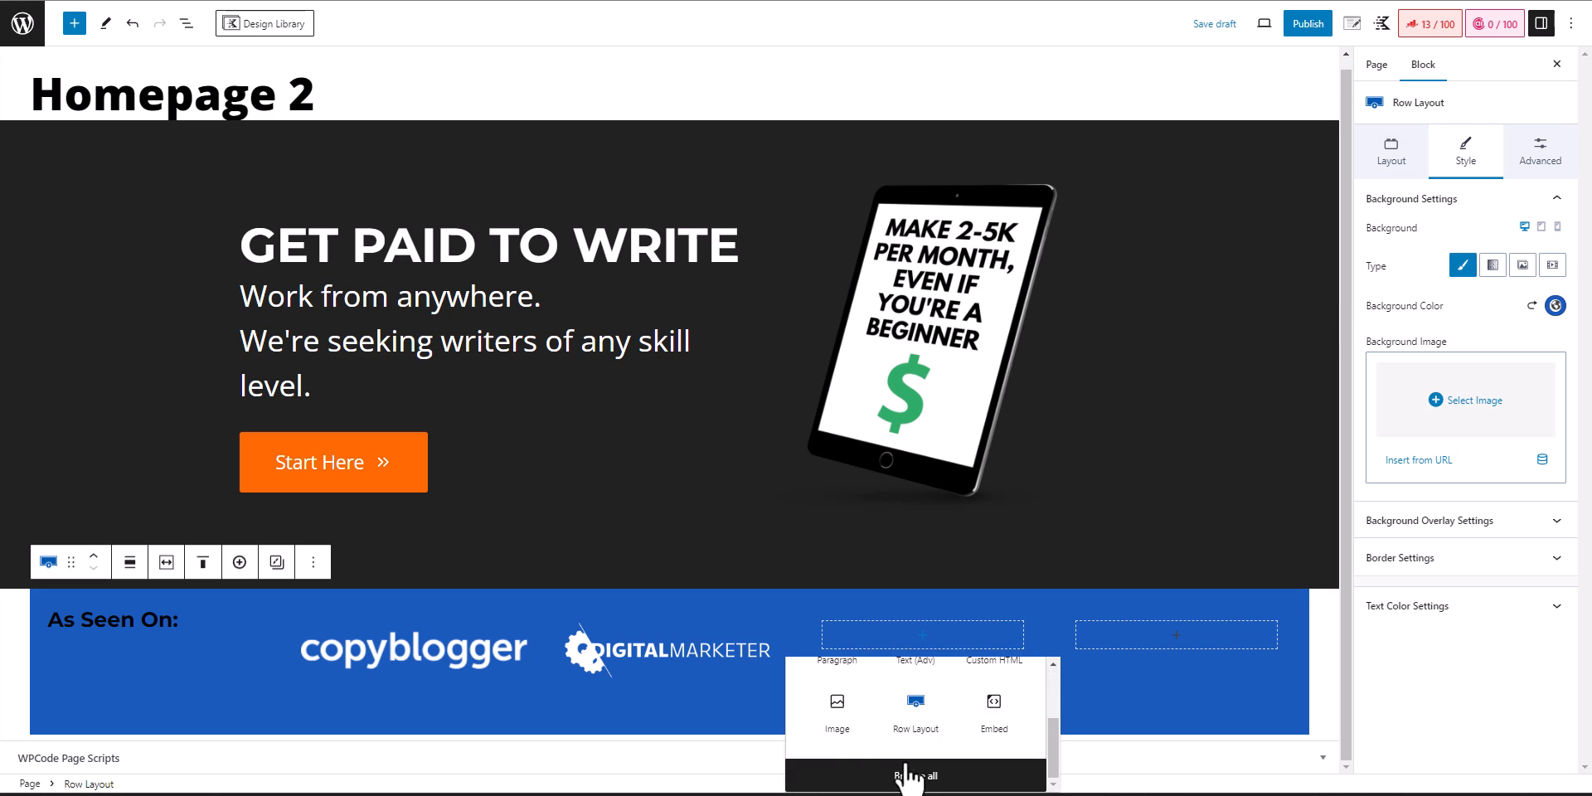
pyautogui.click(839, 711)
pyautogui.click(844, 596)
pyautogui.click(538, 231)
pyautogui.click(1132, 520)
# - Insert an Image block in the row's fifth column and upload the ahrefs logo
pyautogui.click(1176, 636)
pyautogui.click(1093, 719)
pyautogui.click(1097, 596)
pyautogui.click(262, 231)
pyautogui.click(1133, 520)
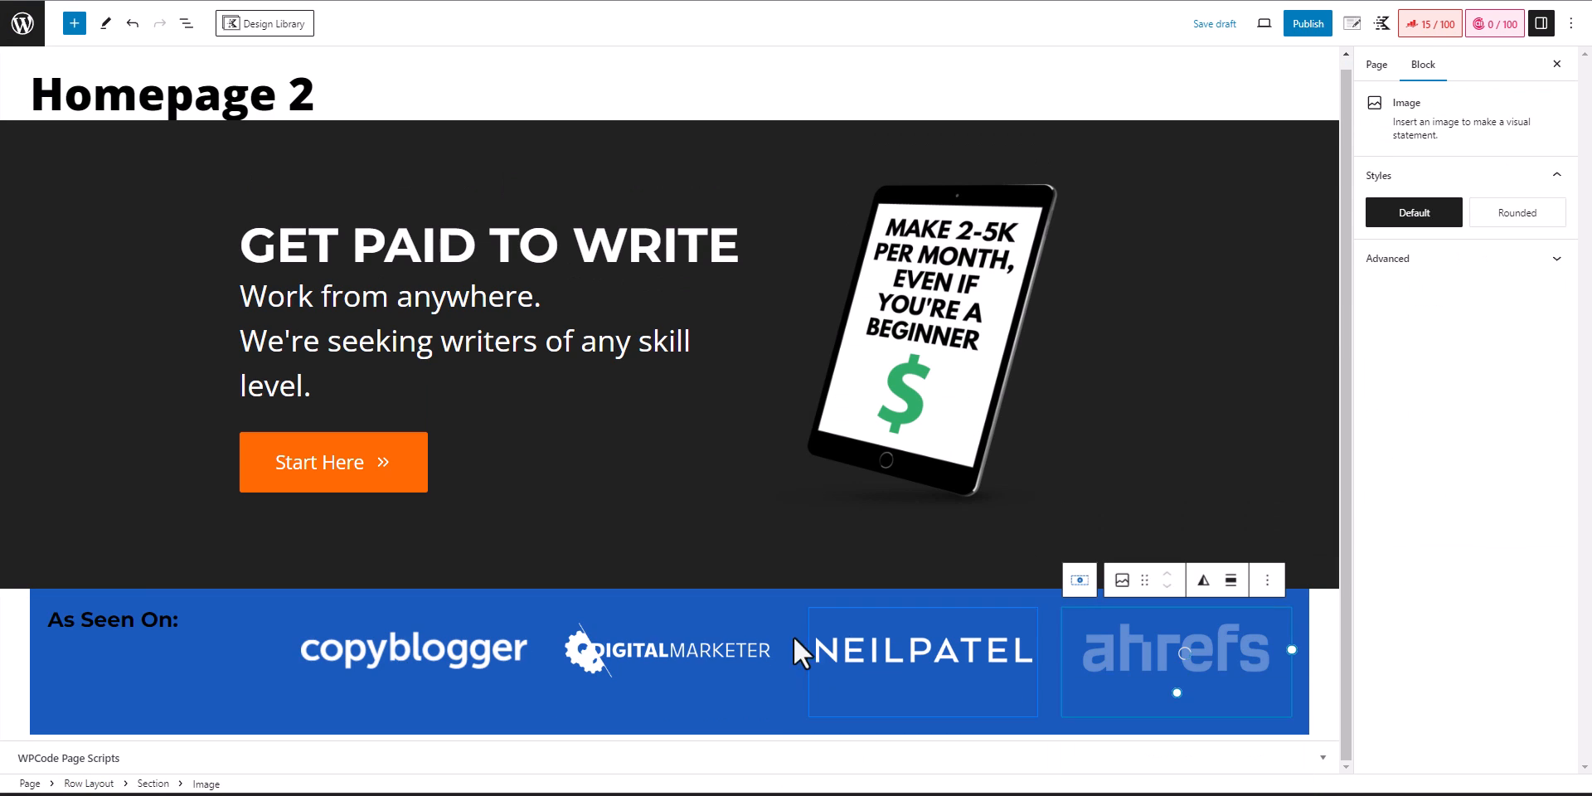
# - Make the logo row full width and align its content vertically to the middle
pyautogui.click(237, 601)
pyautogui.click(130, 562)
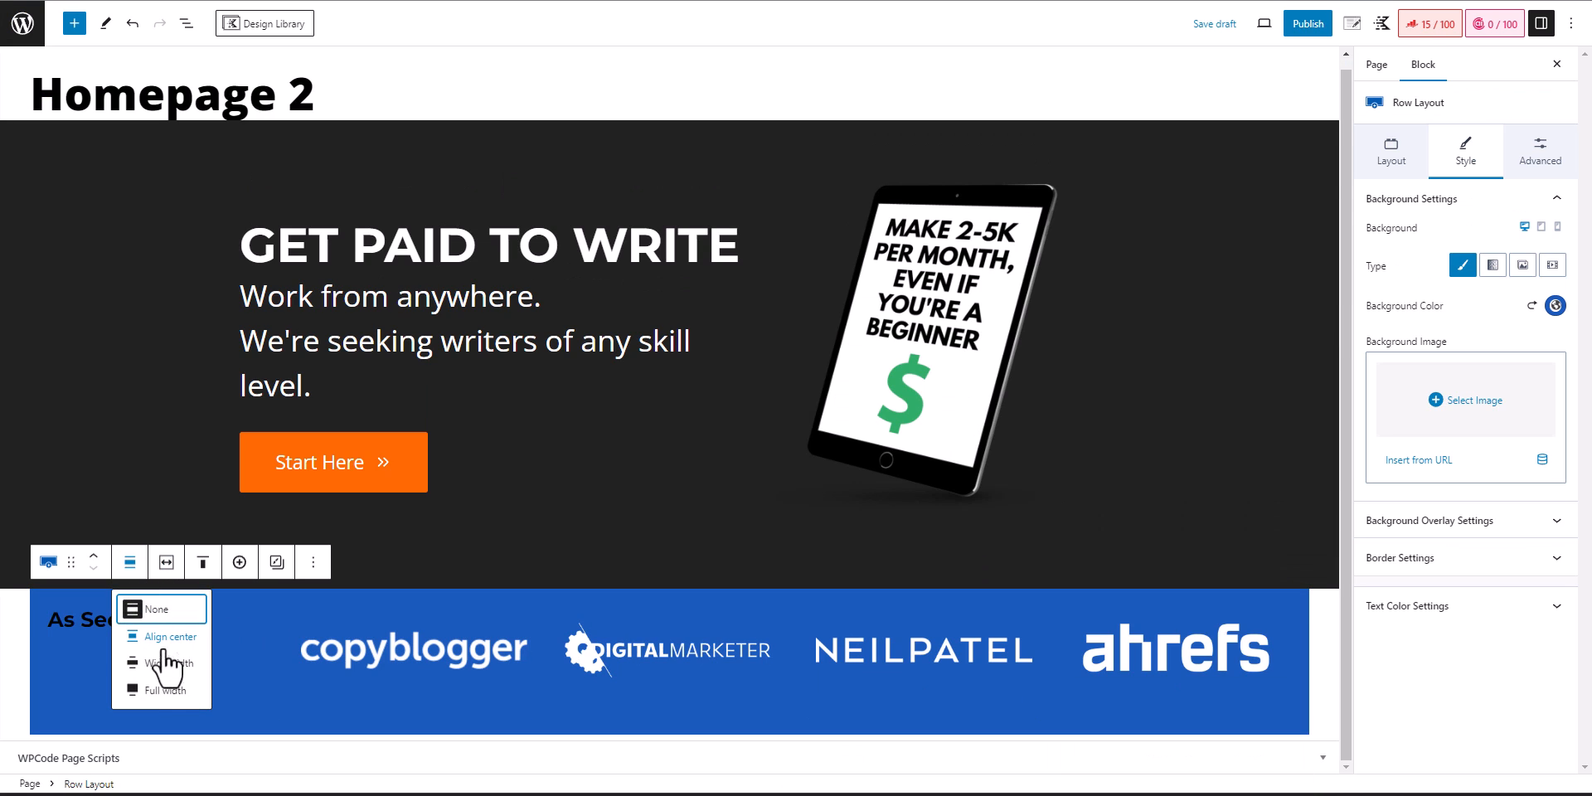
pyautogui.click(151, 693)
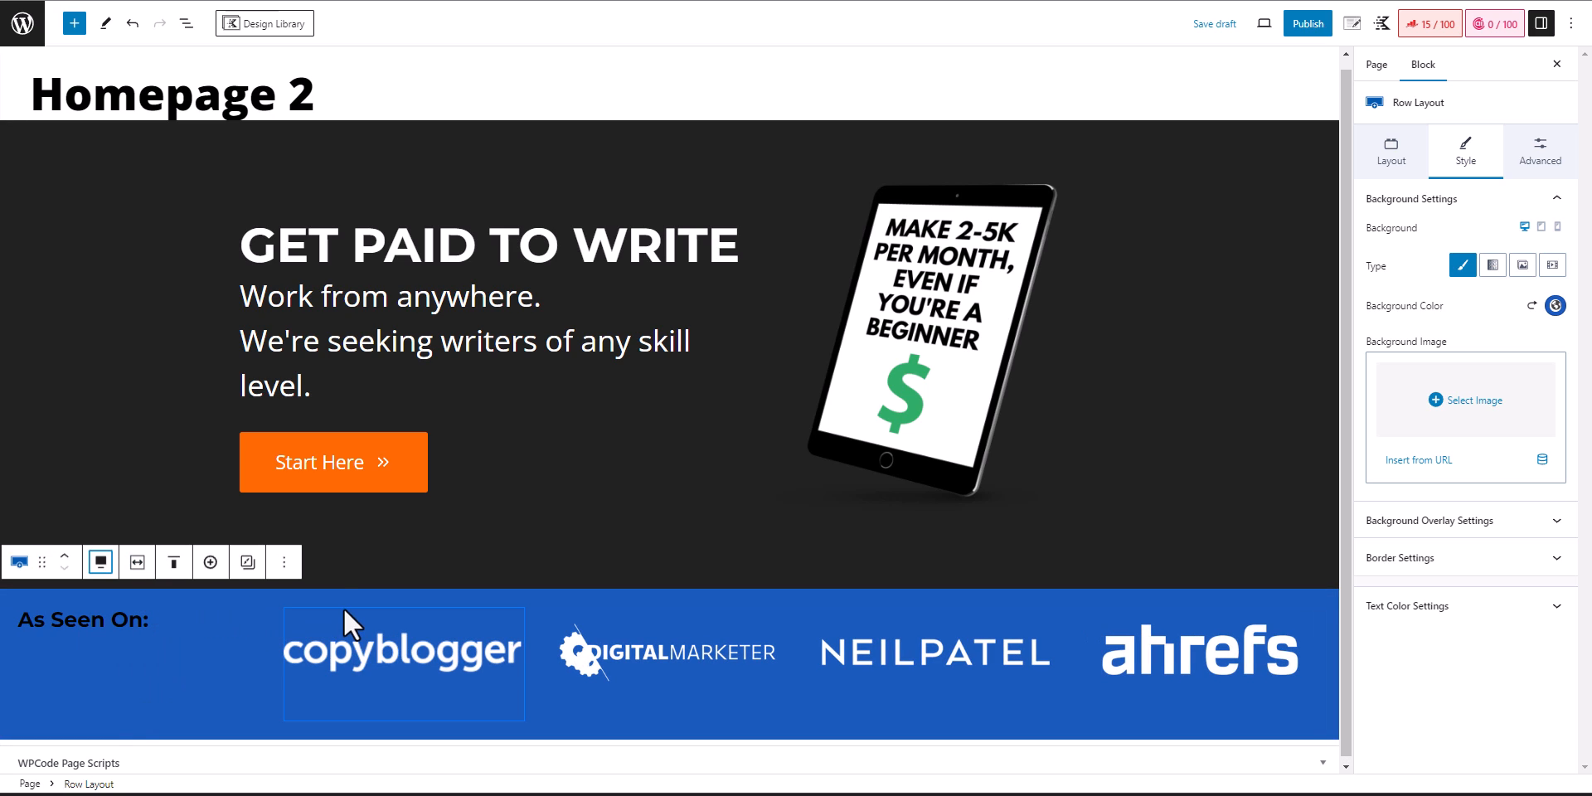
pyautogui.click(188, 580)
pyautogui.click(211, 638)
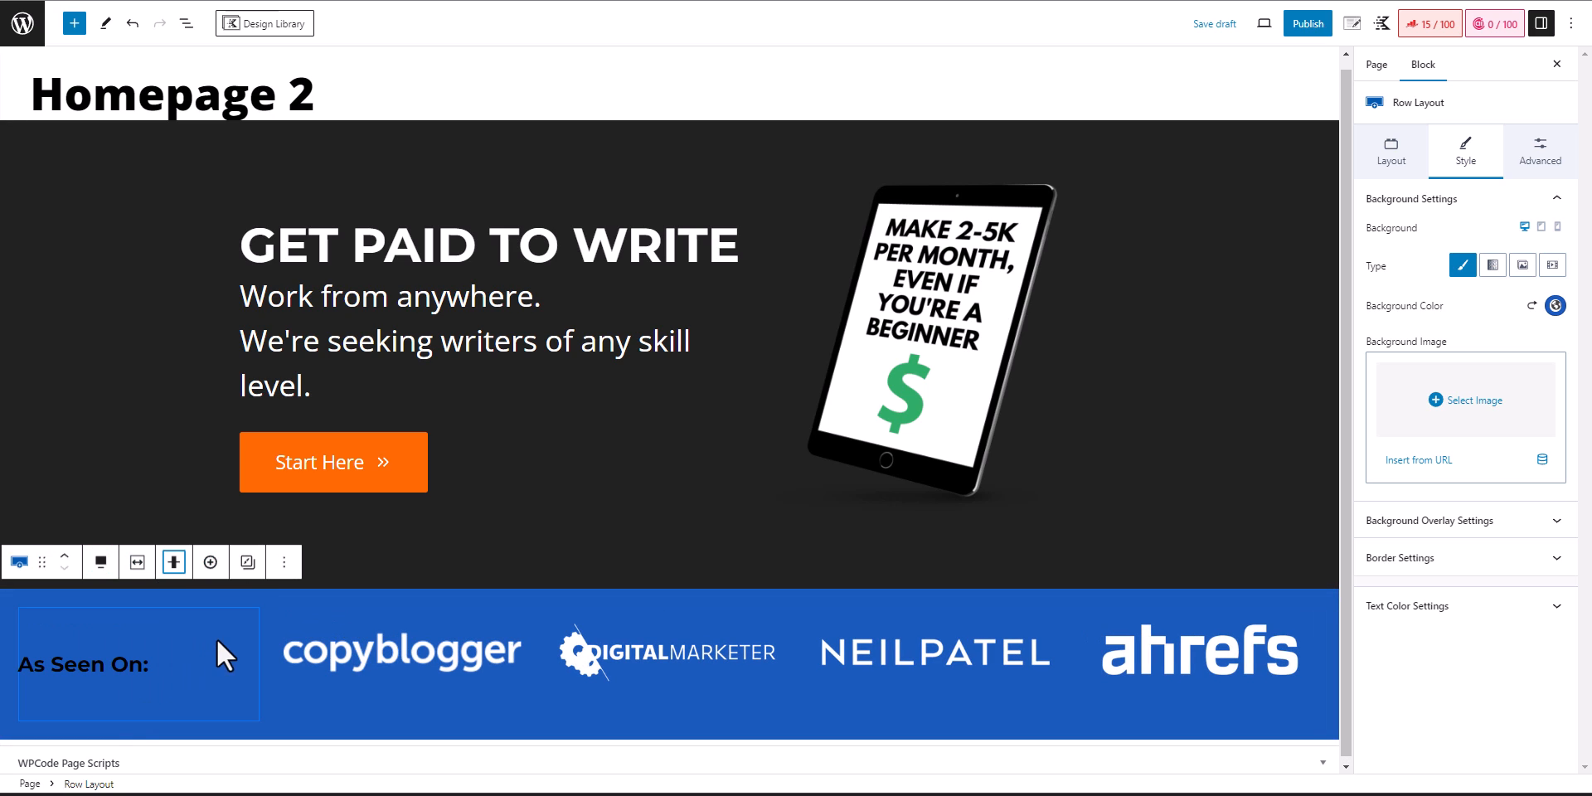
# - Set the font size of the "As Seen On:" text to LG
pyautogui.tripleClick(110, 665)
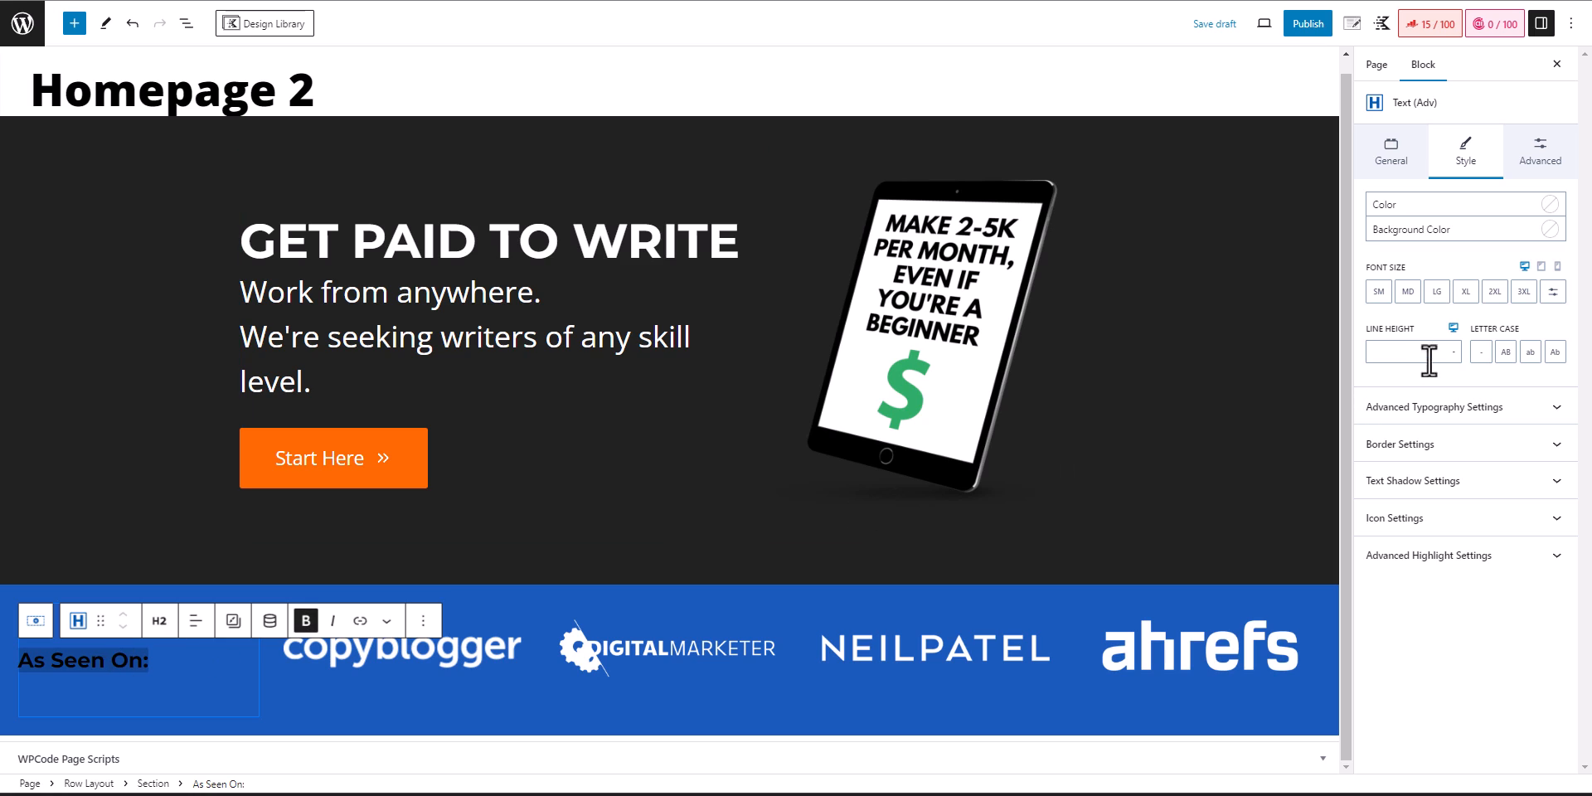
pyautogui.click(1407, 292)
pyautogui.click(1437, 292)
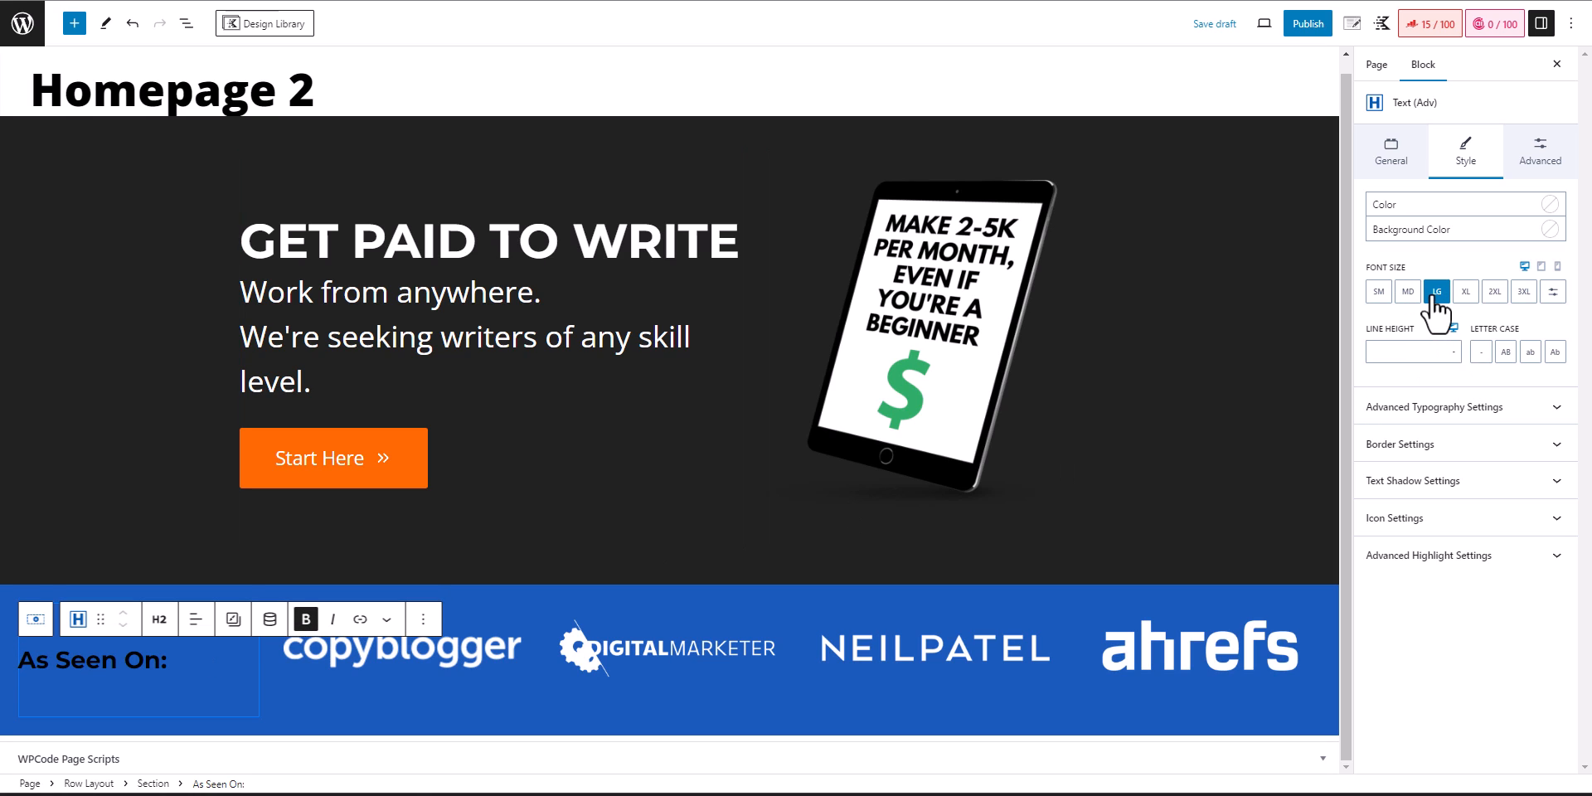
# - Set the logo row's row gutter to SM and its column gutter to LG
pyautogui.click(832, 585)
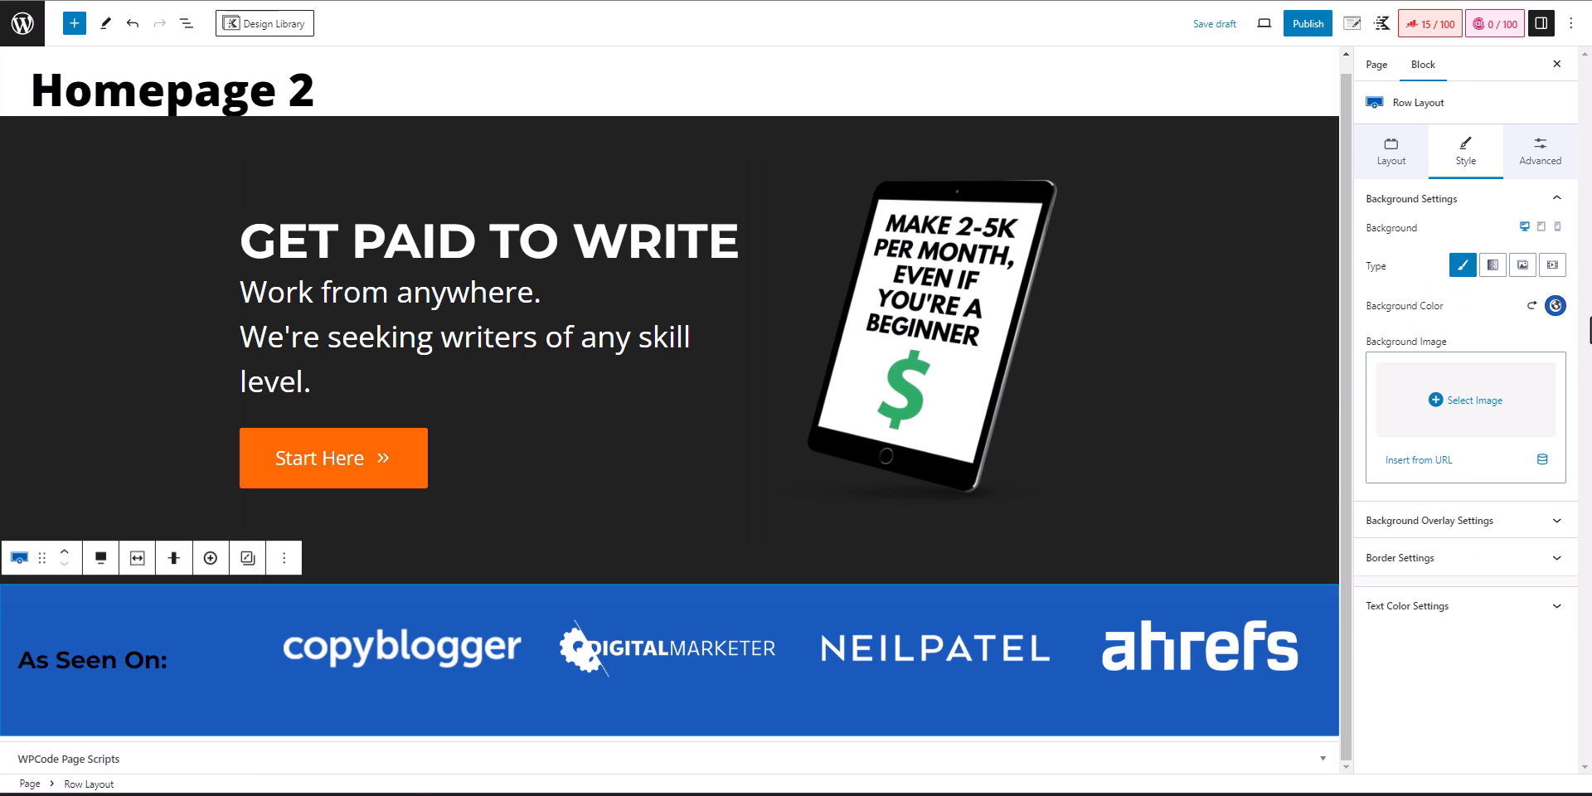
pyautogui.click(1406, 158)
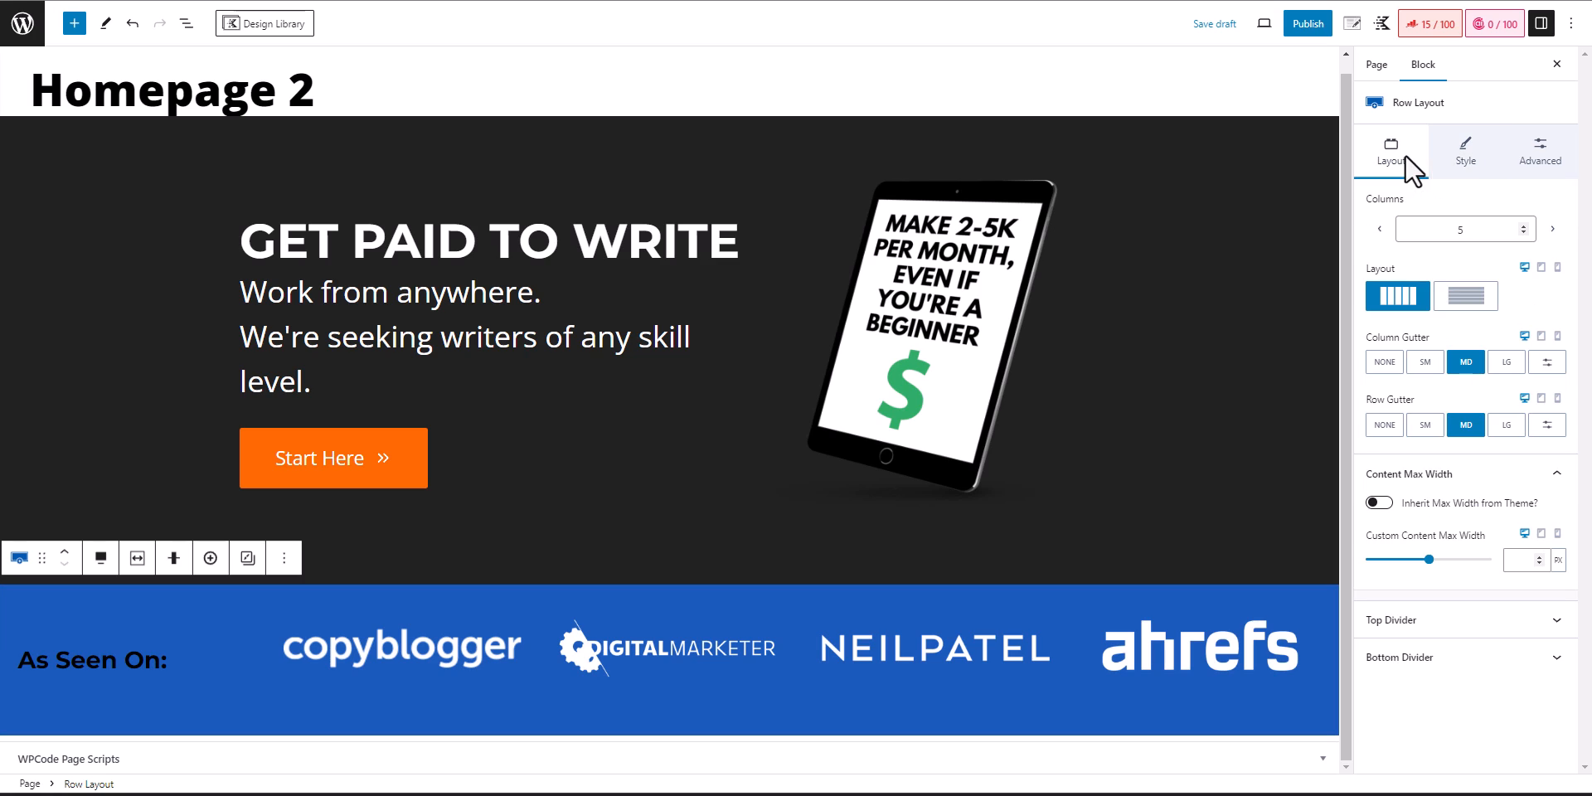
pyautogui.click(1425, 427)
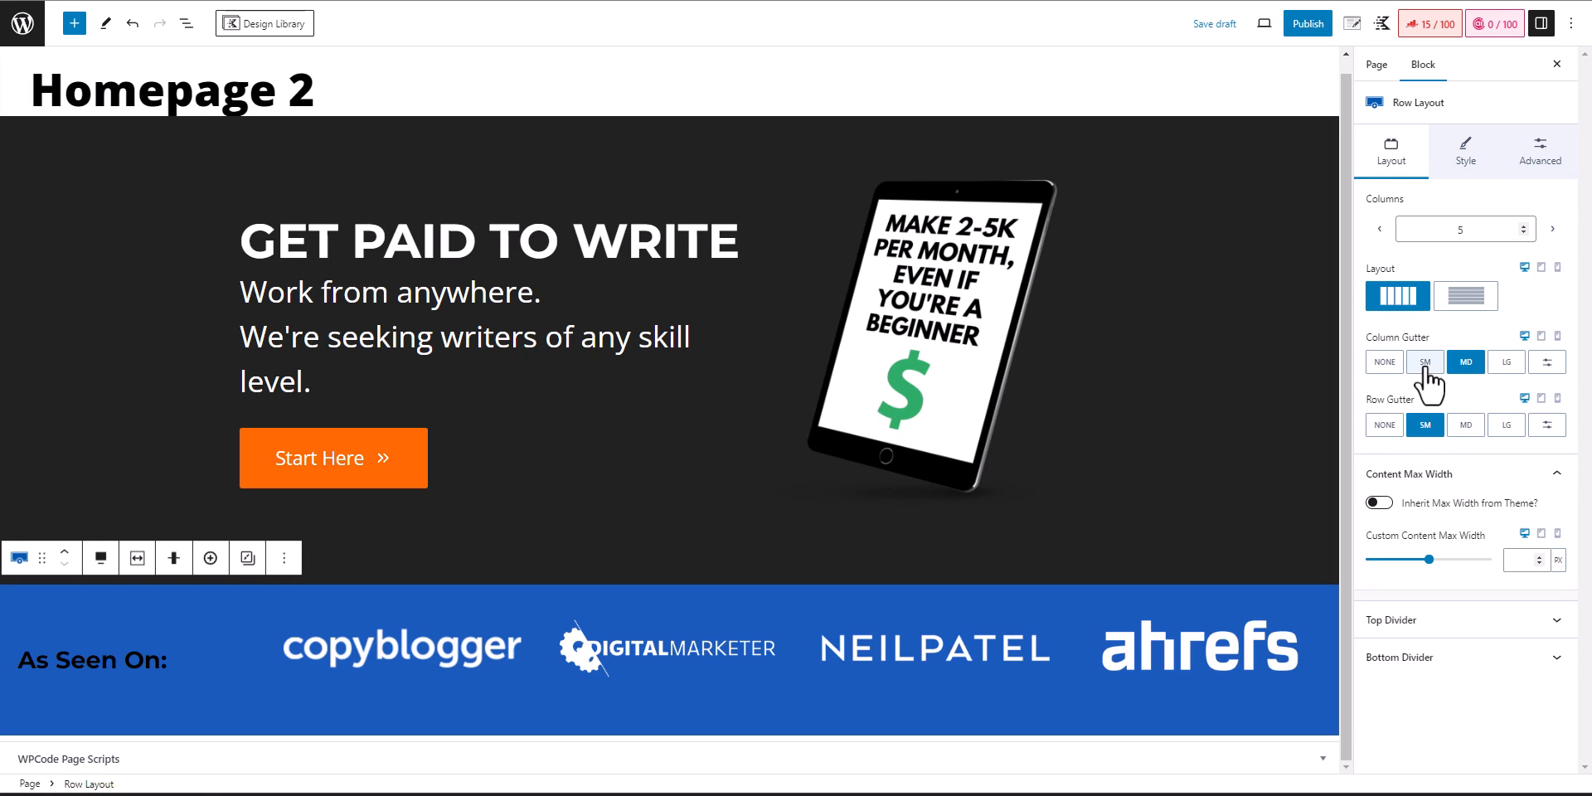
pyautogui.click(1385, 365)
pyautogui.click(1425, 363)
pyautogui.click(1466, 363)
pyautogui.click(1505, 362)
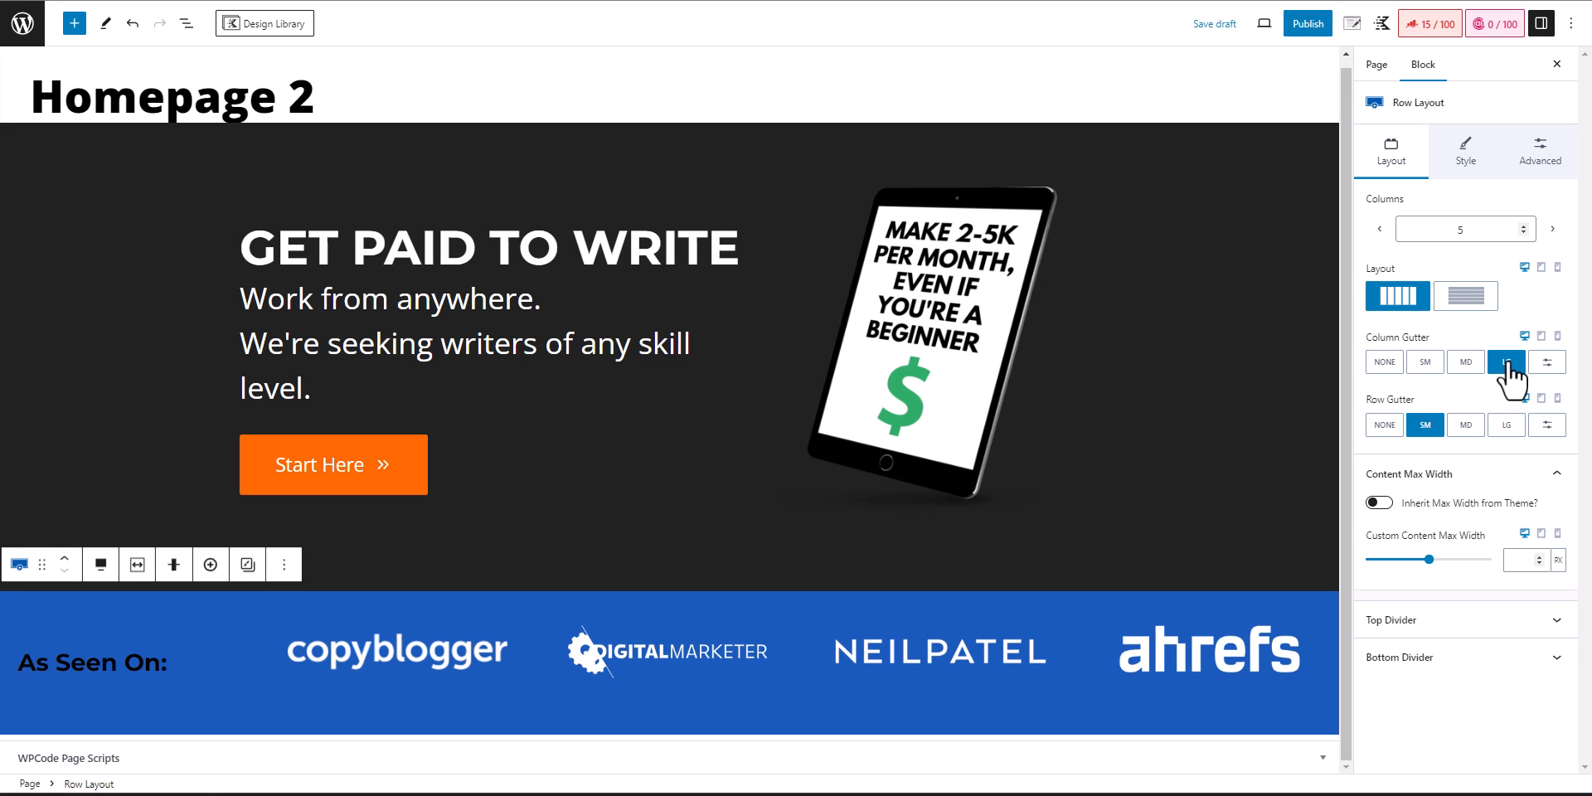
# - Set the logo row's column gutter to MD and color the "As Seen On:" text white (#ffffff)
pyautogui.click(1464, 366)
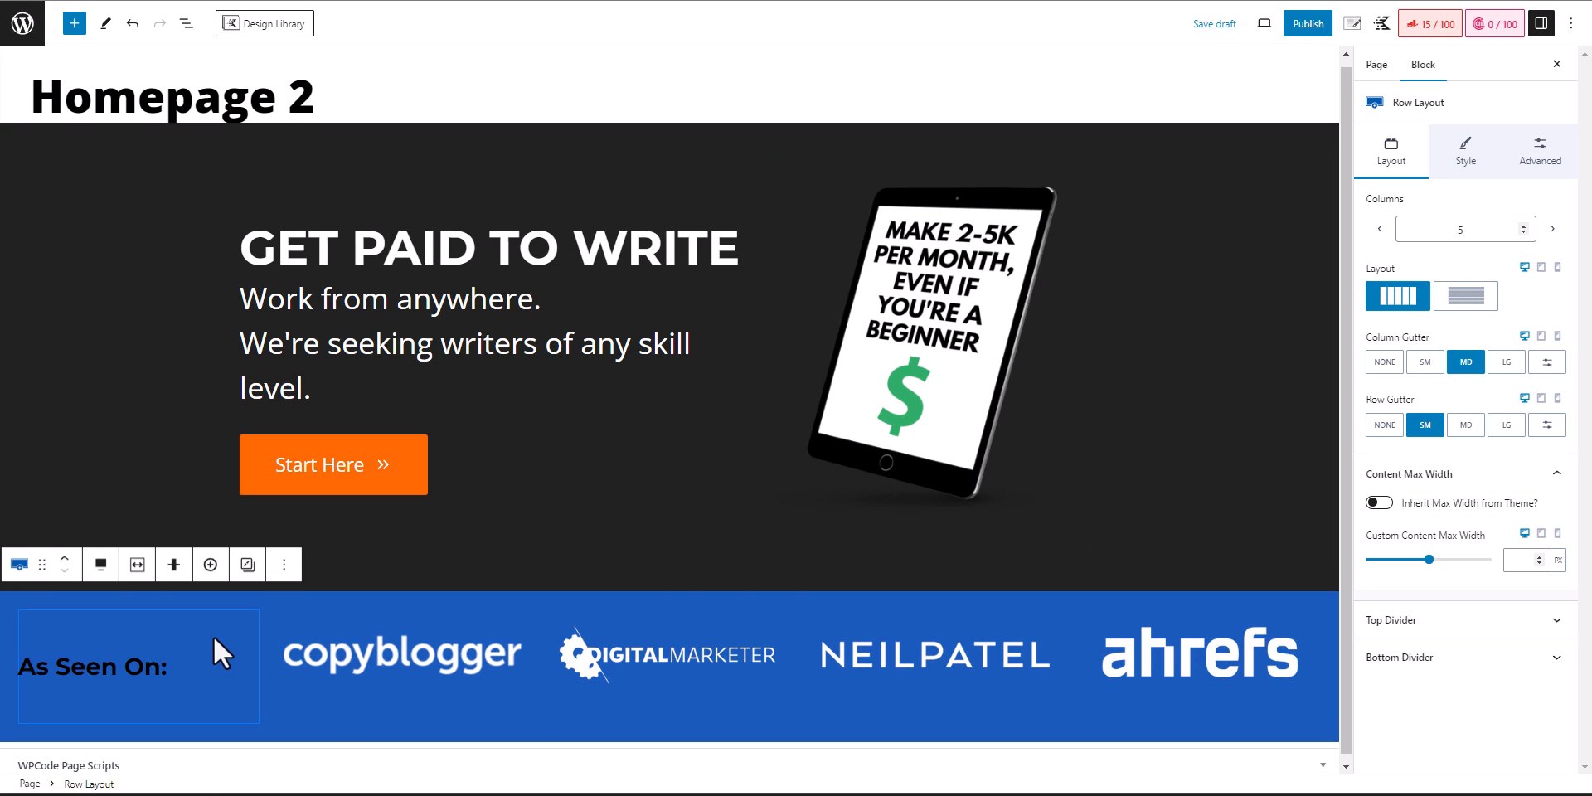
pyautogui.tripleClick(131, 663)
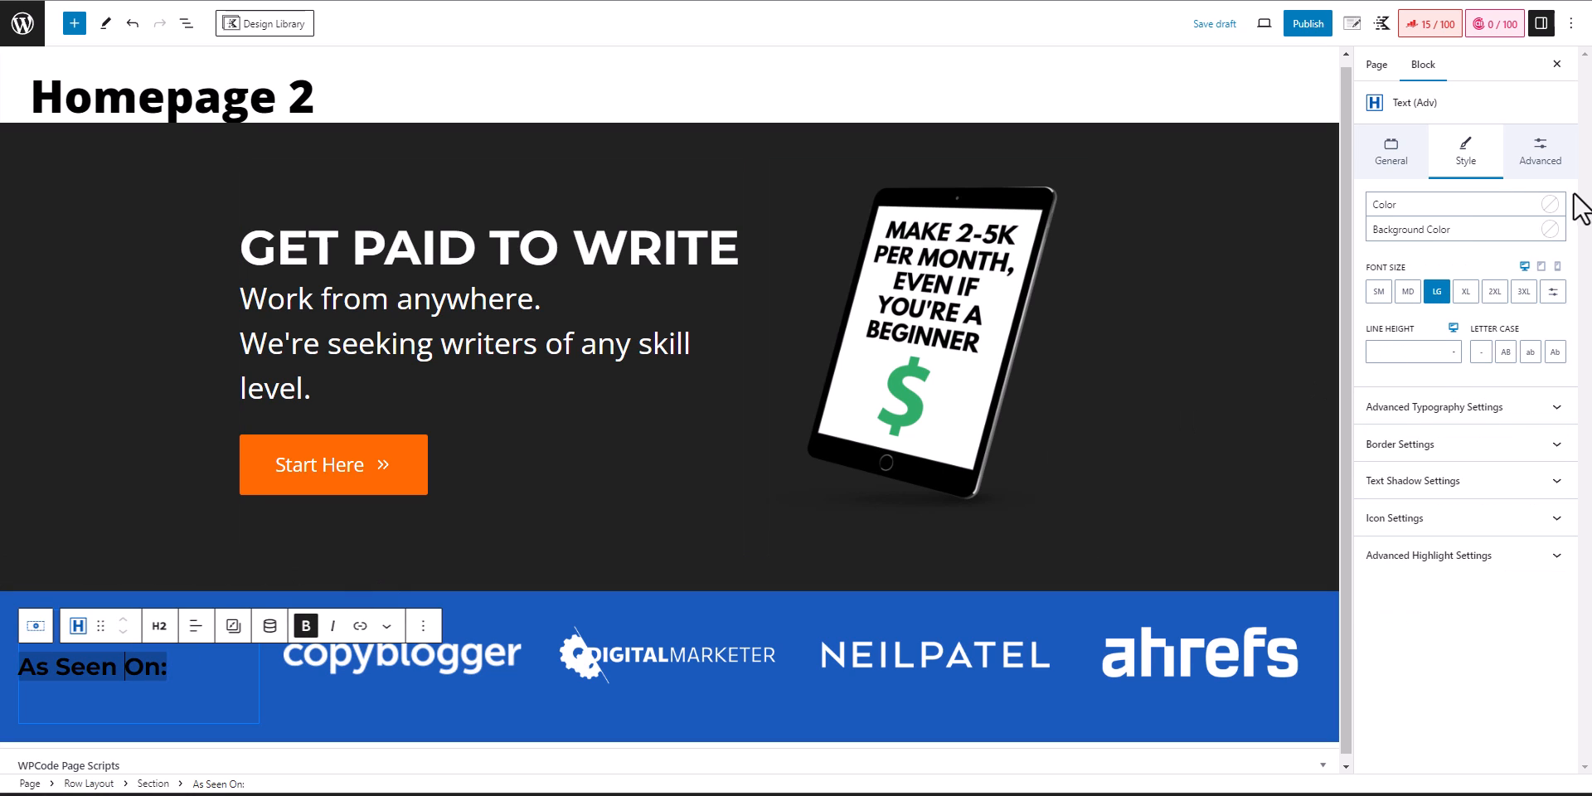
pyautogui.click(1550, 204)
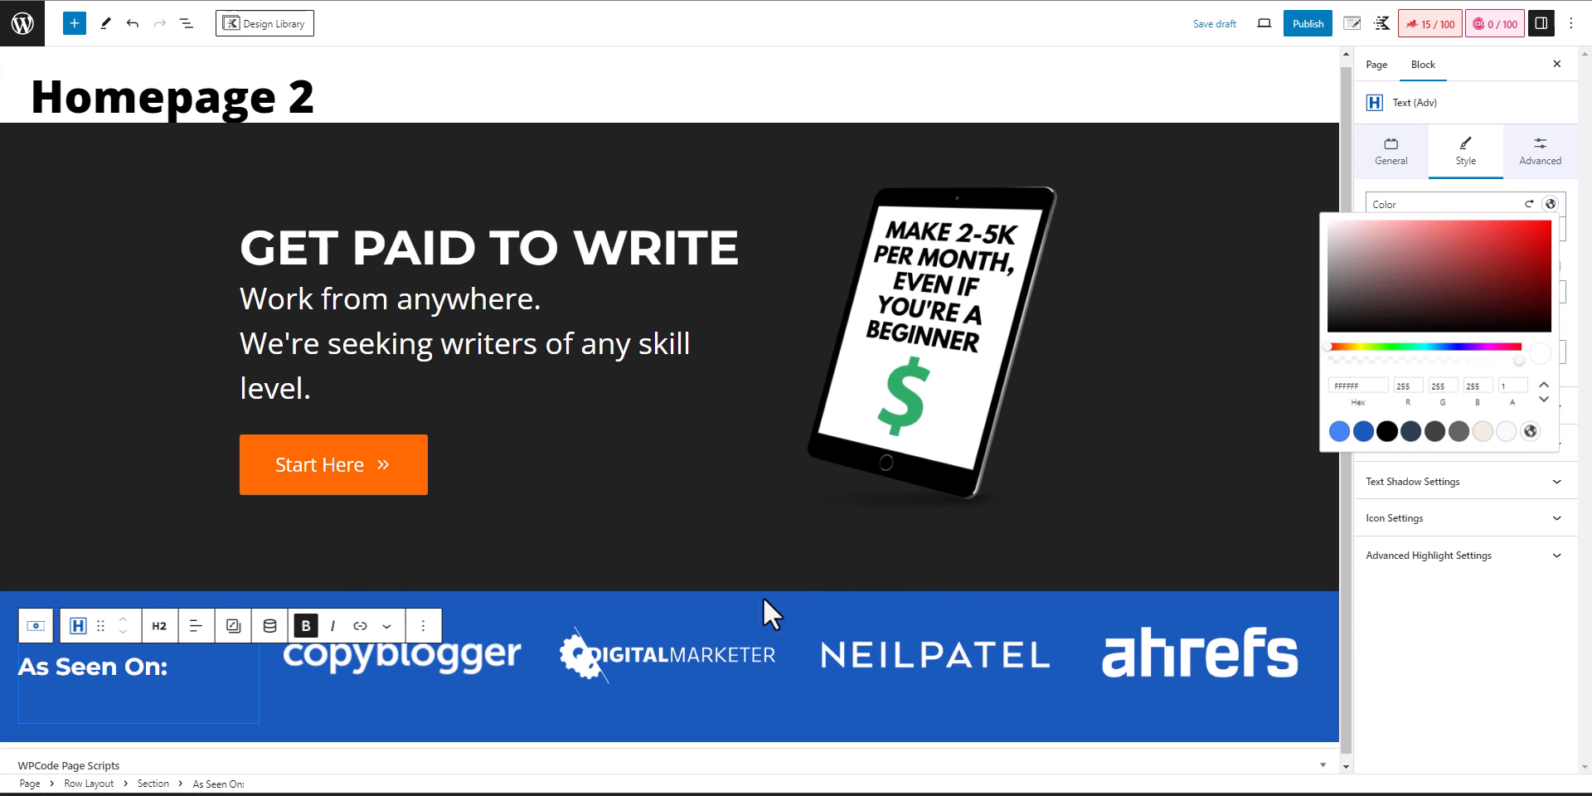
# - Reduce the logo row's bottom and top padding to 2X Small
pyautogui.click(675, 605)
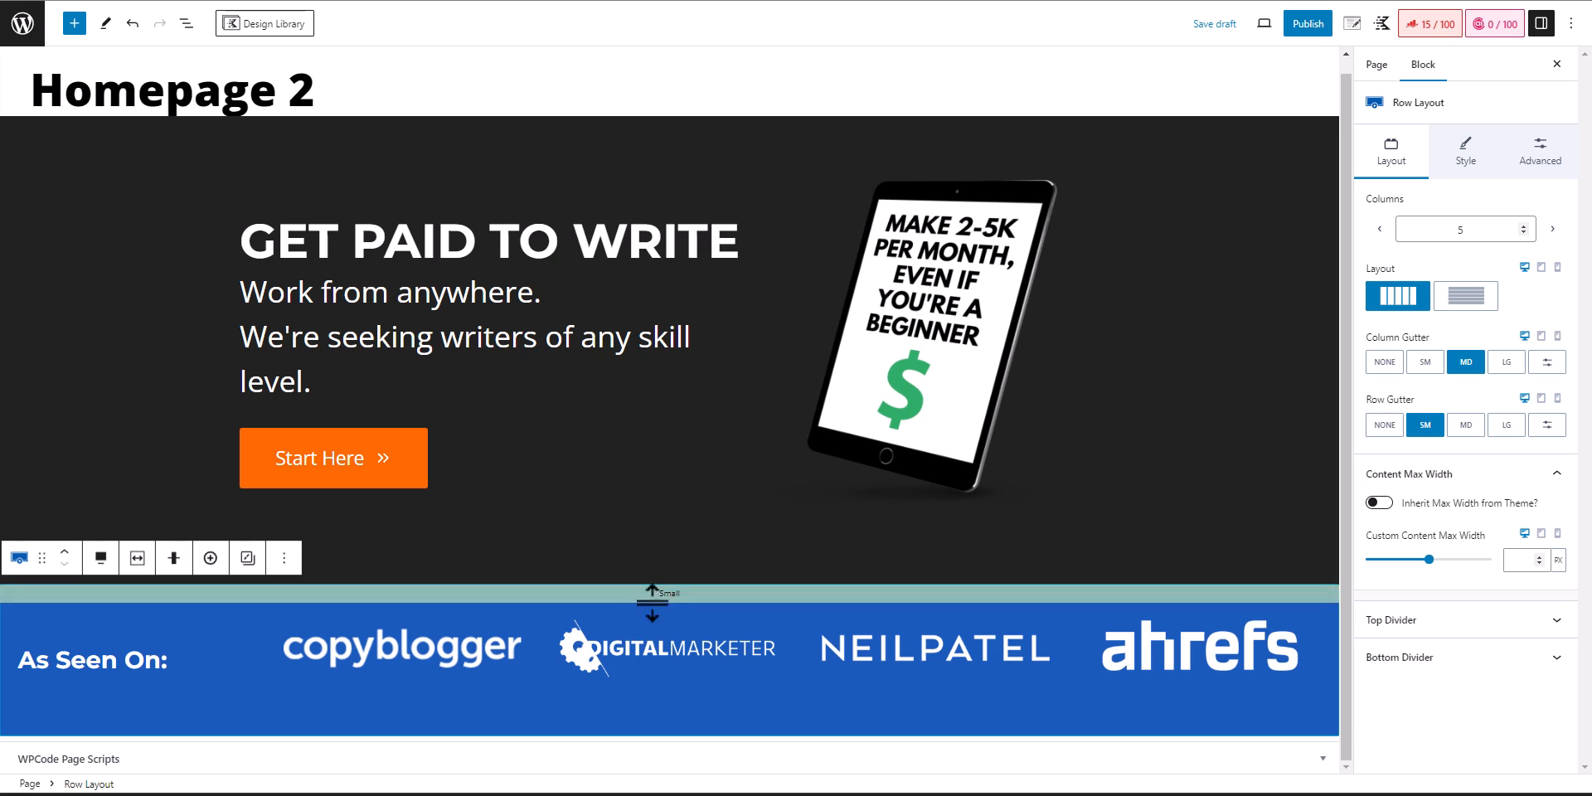
pyautogui.moveTo(605, 728); pyautogui.dragTo(606, 718)
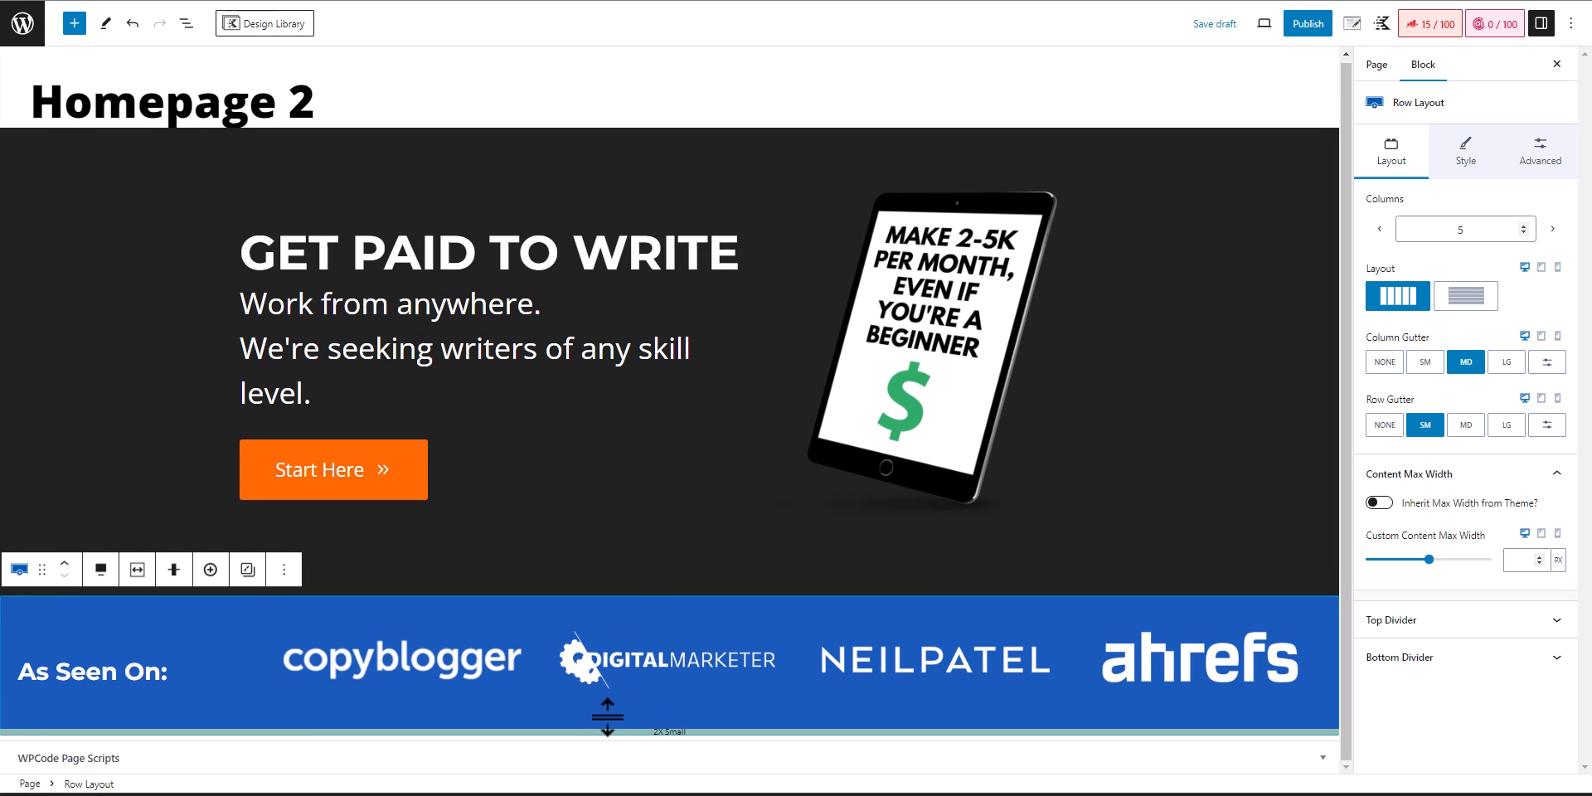
pyautogui.moveTo(679, 608); pyautogui.dragTo(688, 599)
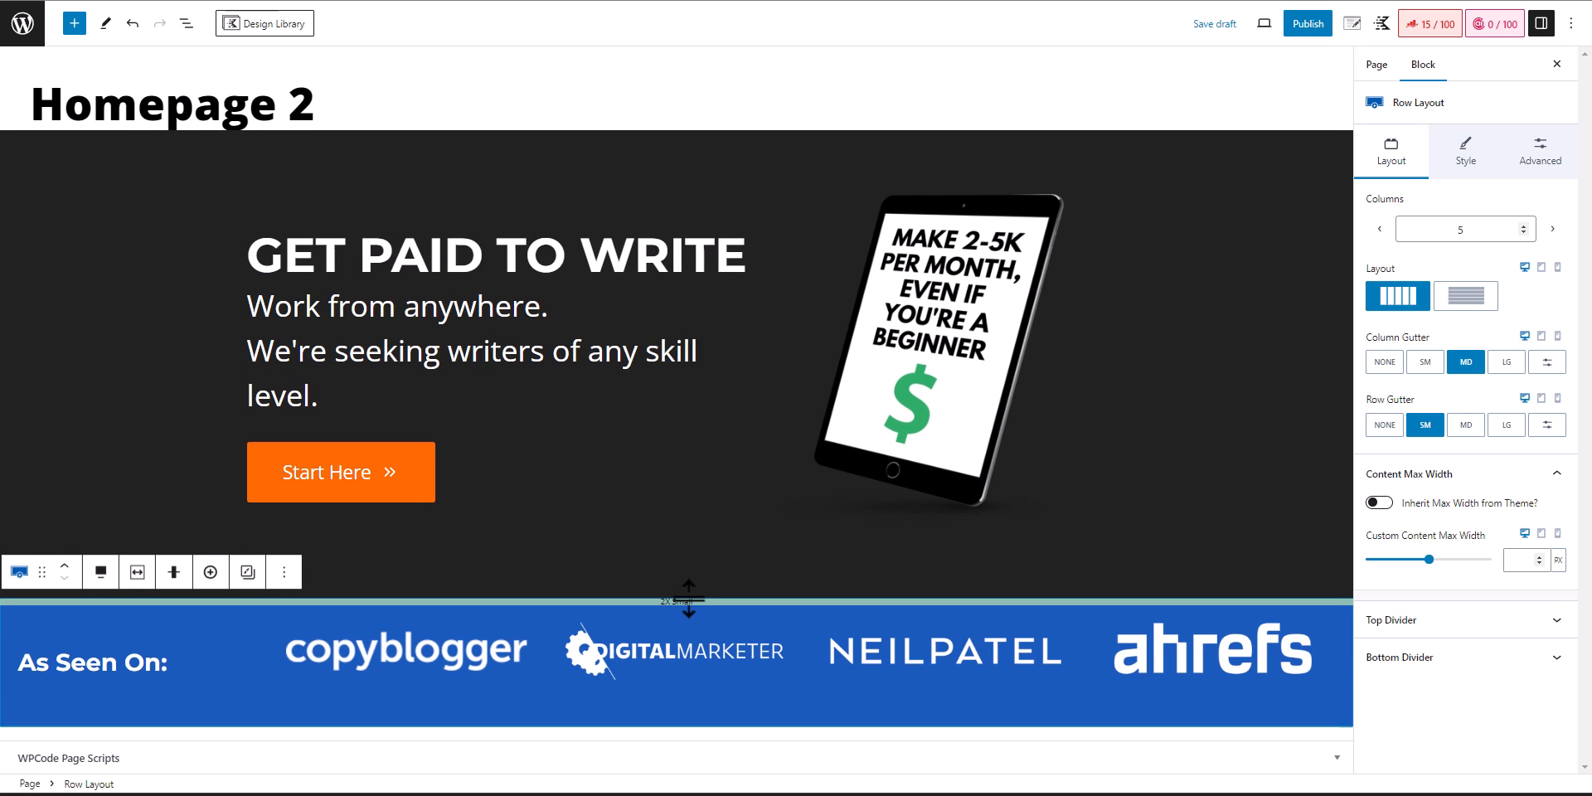
# - Make the logo row's content use the theme's content inner width
pyautogui.click(138, 573)
pyautogui.click(46, 613)
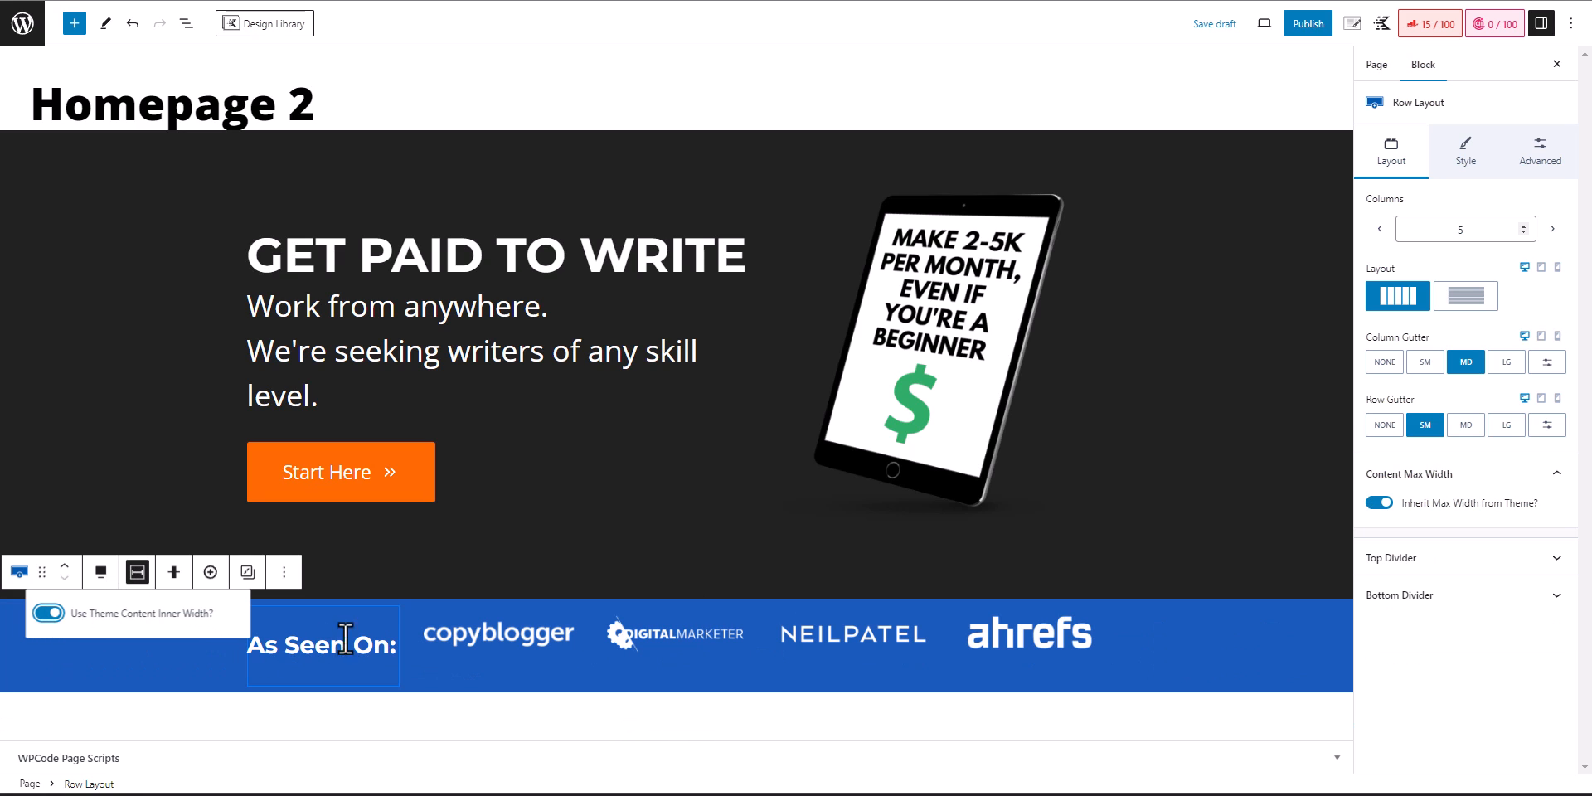
pyautogui.click(358, 613)
pyautogui.click(197, 613)
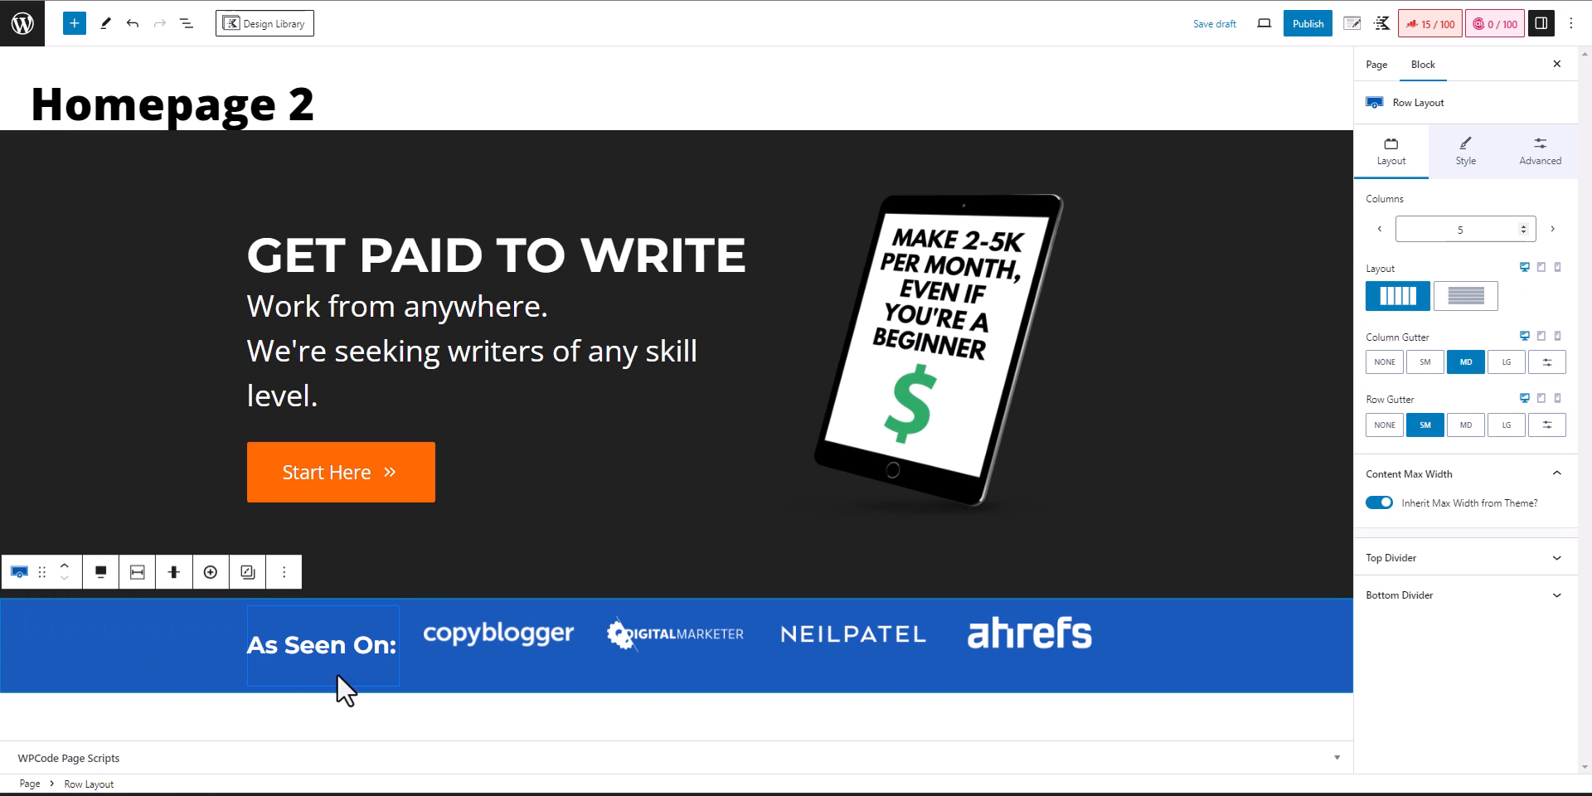
# - Center-align the copyblogger, DigitalMarketer, Neil Patel and ahrefs logo images within their columns
pyautogui.click(489, 645)
pyautogui.click(592, 578)
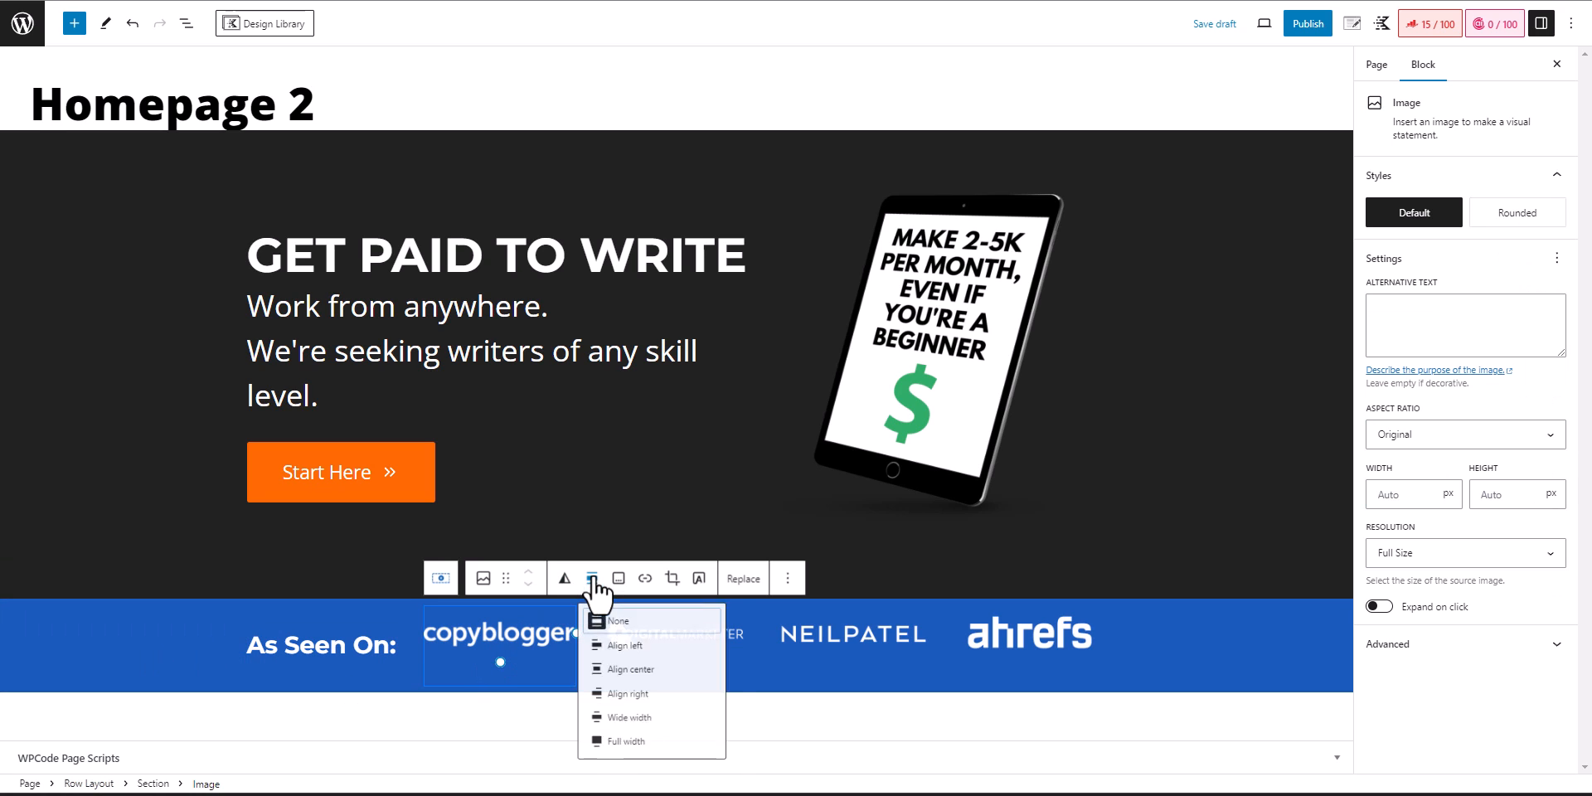
pyautogui.click(638, 673)
pyautogui.click(769, 587)
pyautogui.click(817, 684)
pyautogui.click(887, 643)
pyautogui.click(946, 587)
pyautogui.click(1020, 713)
pyautogui.click(1043, 652)
pyautogui.click(1125, 587)
pyautogui.click(1160, 705)
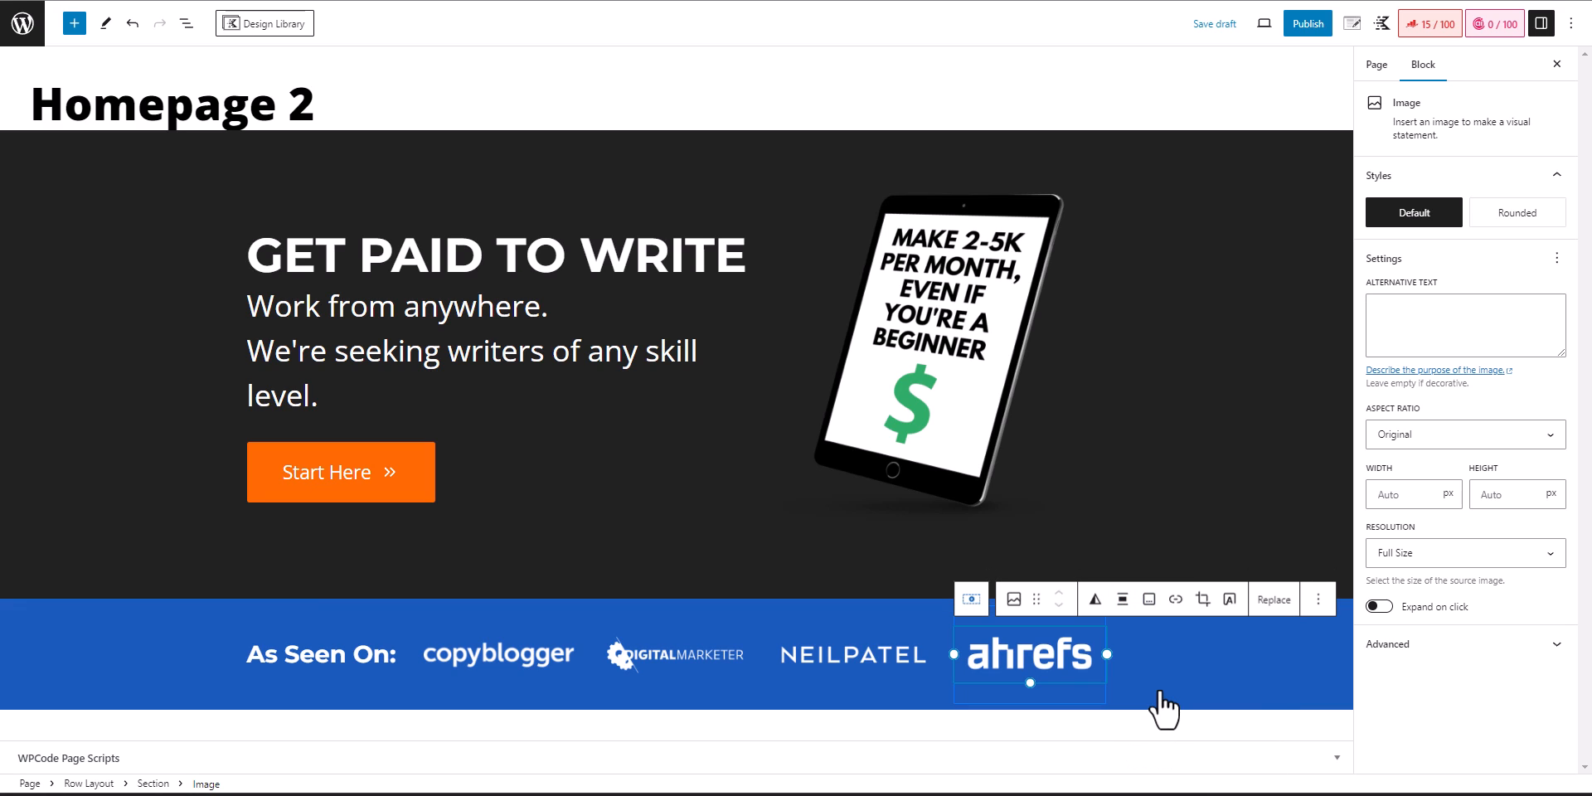
# - Change the "As Seen On:" text color to the off-white palette color F2EEE2
pyautogui.click(131, 643)
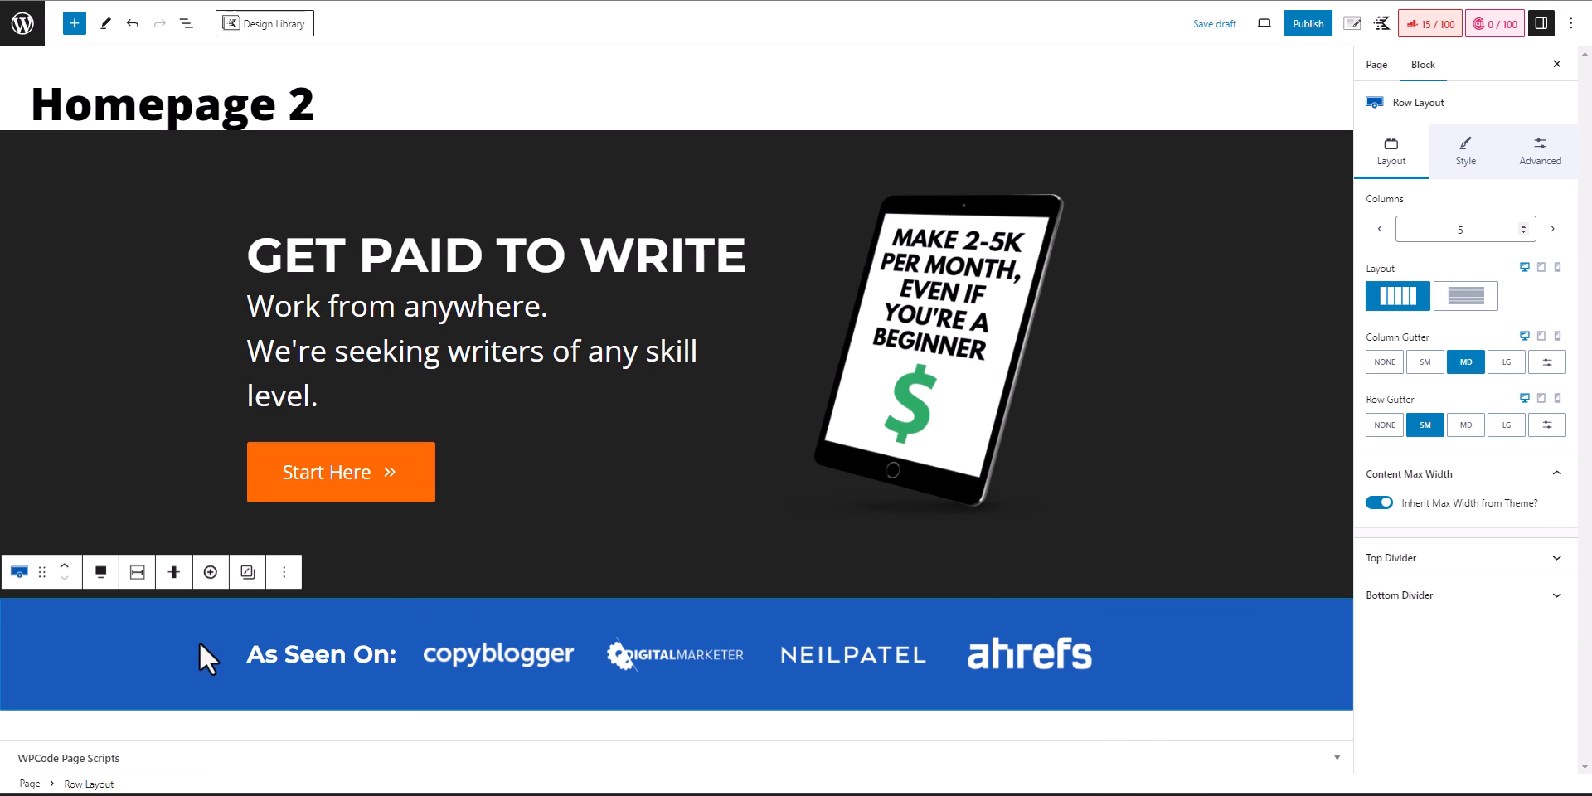
pyautogui.tripleClick(332, 655)
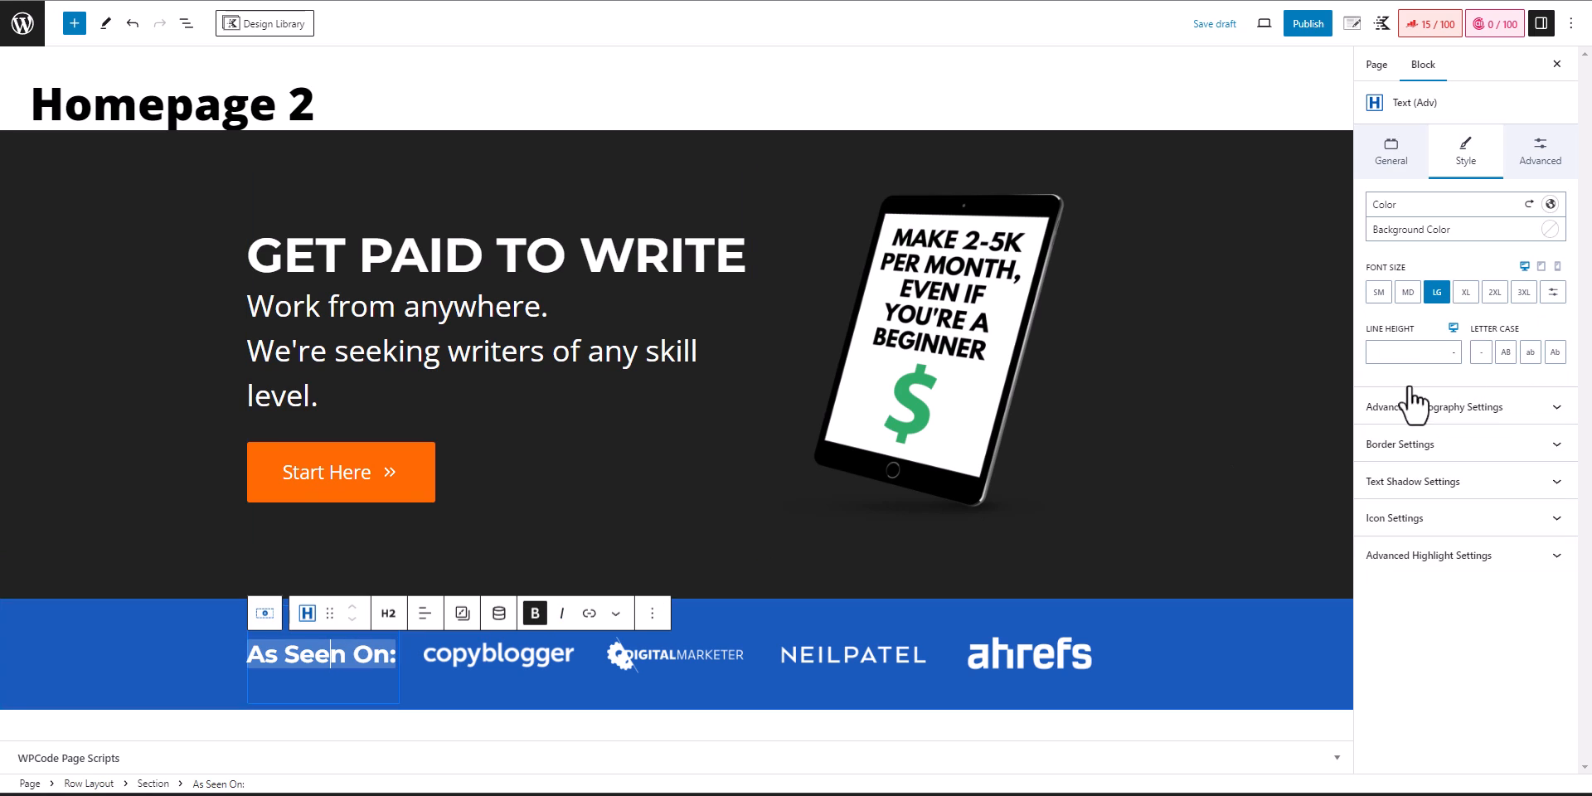
pyautogui.click(1550, 204)
pyautogui.click(1482, 432)
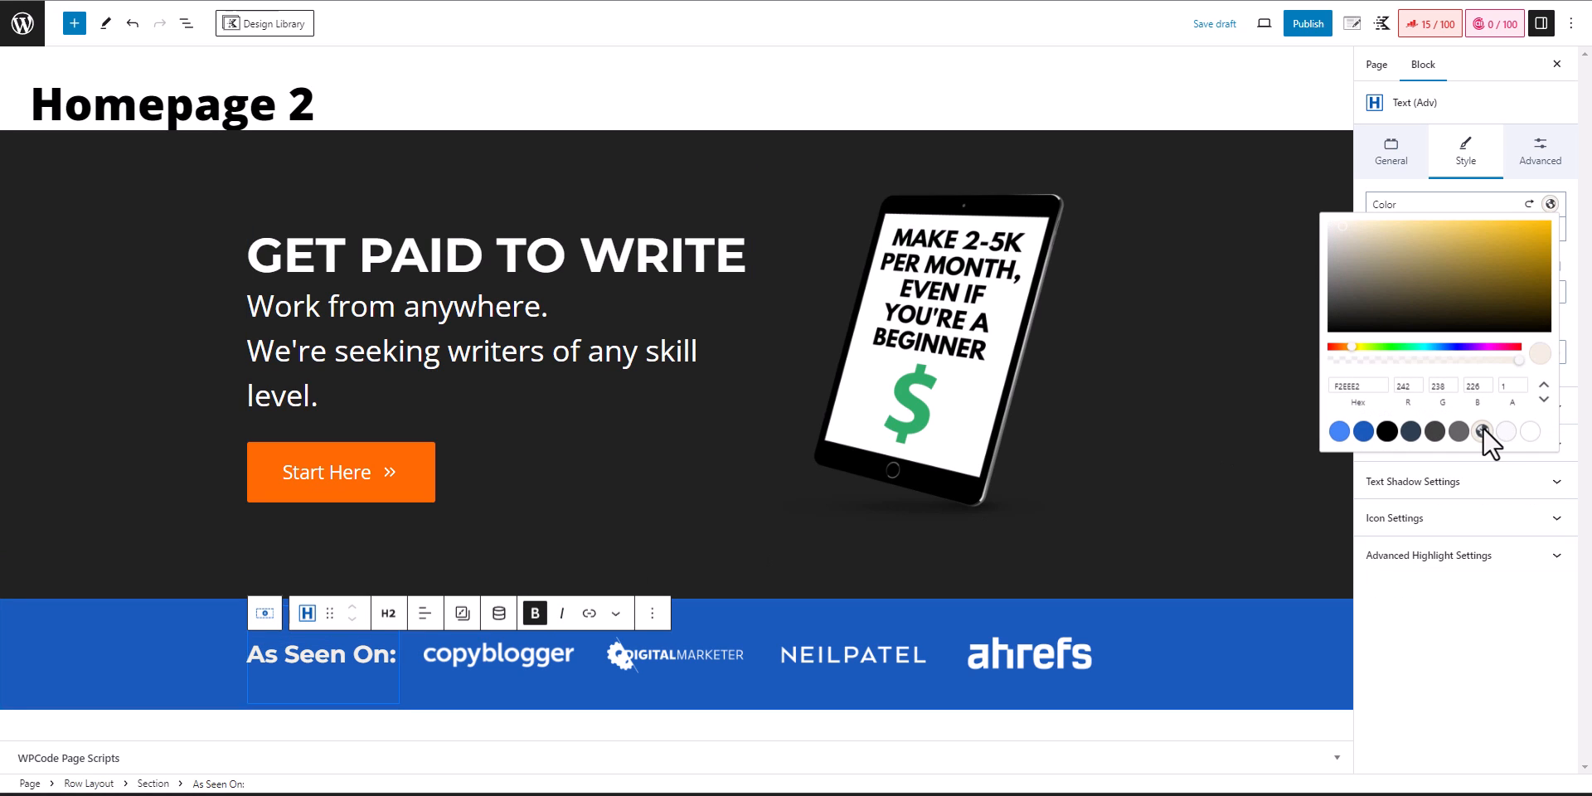
pyautogui.click(1273, 635)
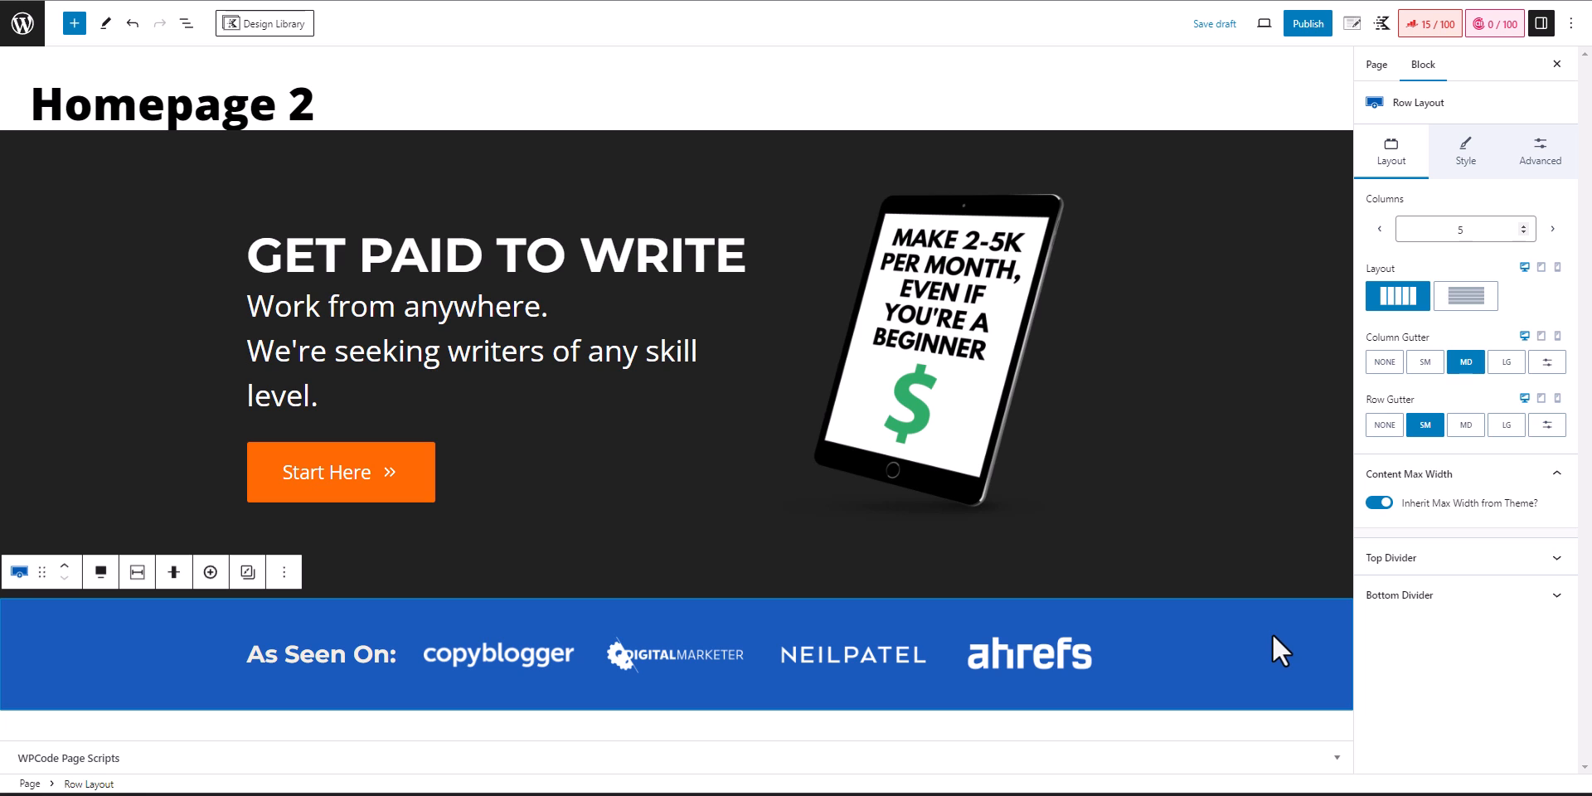
# - Switch to the reference homepage and examine the "Some of the BEST From Our Blog" section below the logo strip
pyautogui.hotkey('ctrl', 'Tab')
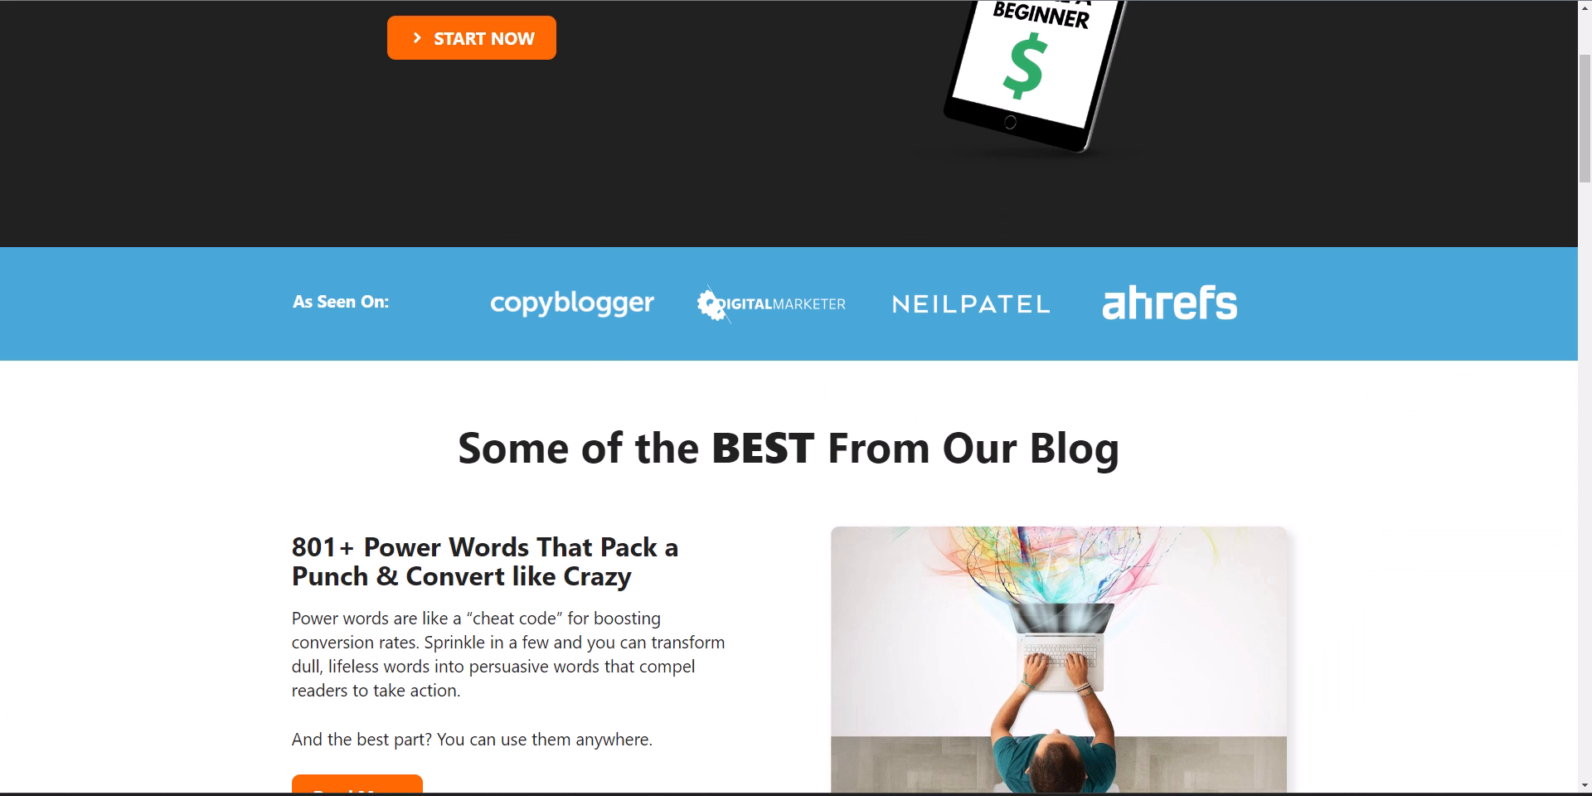
pyautogui.scroll(-4, 601, 342)
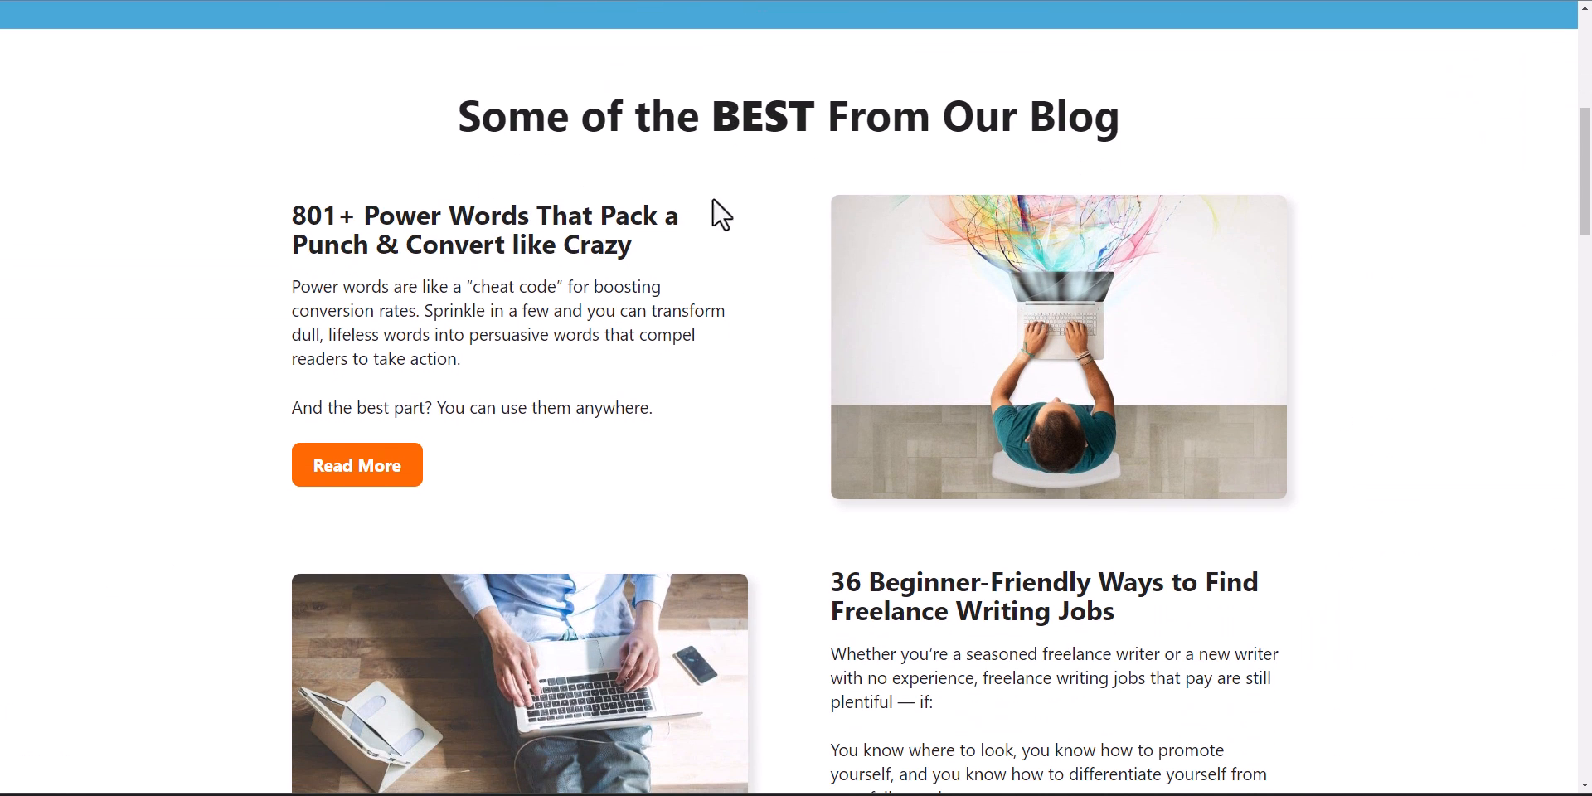
# - Copy the heading "Some of the BEST From Our Blog" from the reference homepage and return to the WordPress page editor
pyautogui.moveTo(465, 112); pyautogui.dragTo(1119, 117)
pyautogui.rightClick(1017, 123)
pyautogui.click(1083, 132)
pyautogui.hotkey('ctrl', 'Tab')
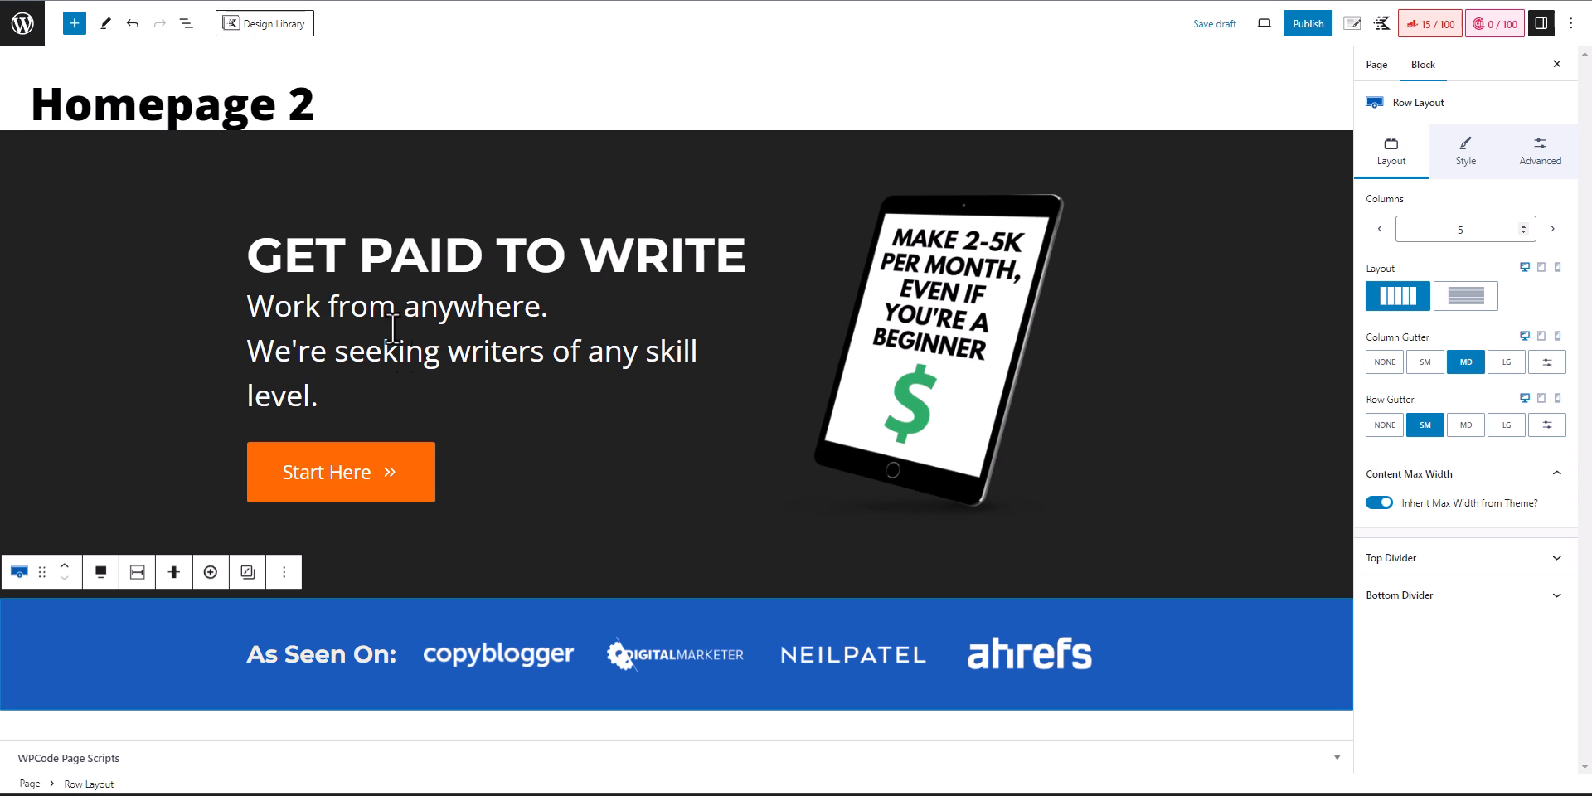
# - Add a single-column Row Layout block after the blue "As Seen On" row
pyautogui.click(284, 572)
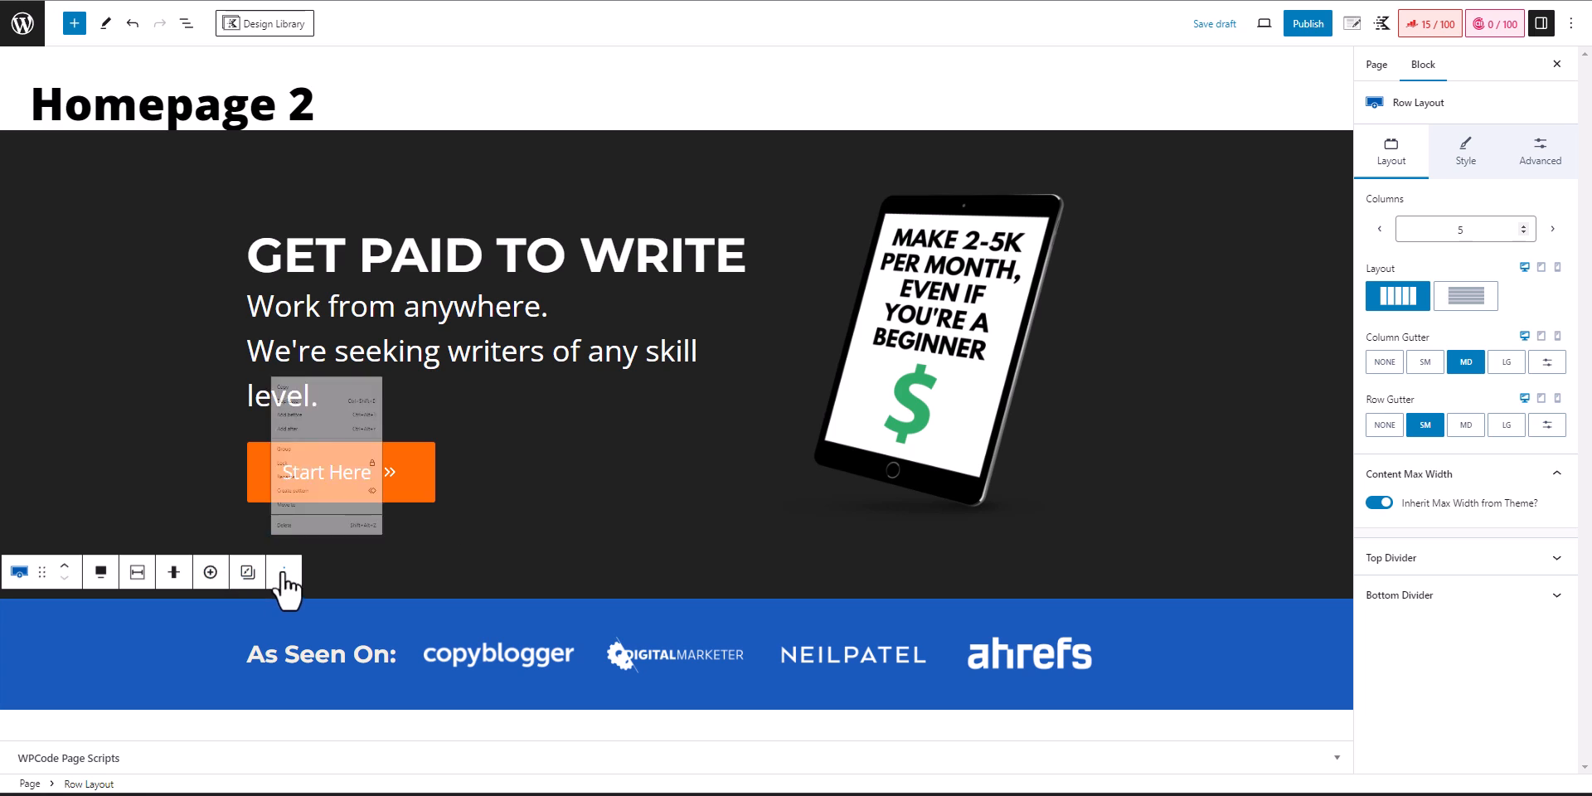
pyautogui.click(336, 340)
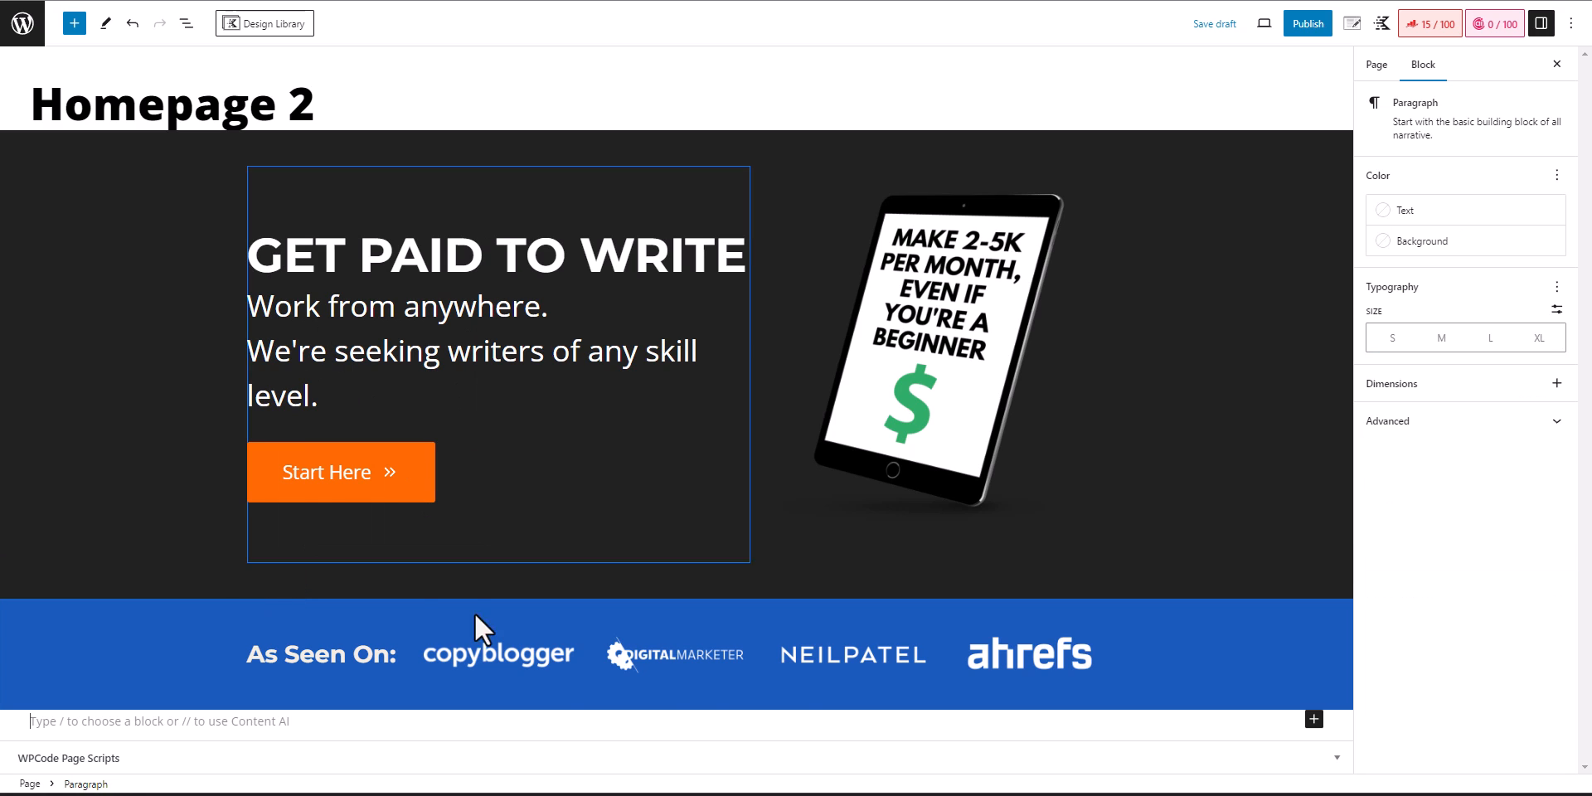
pyautogui.click(1314, 719)
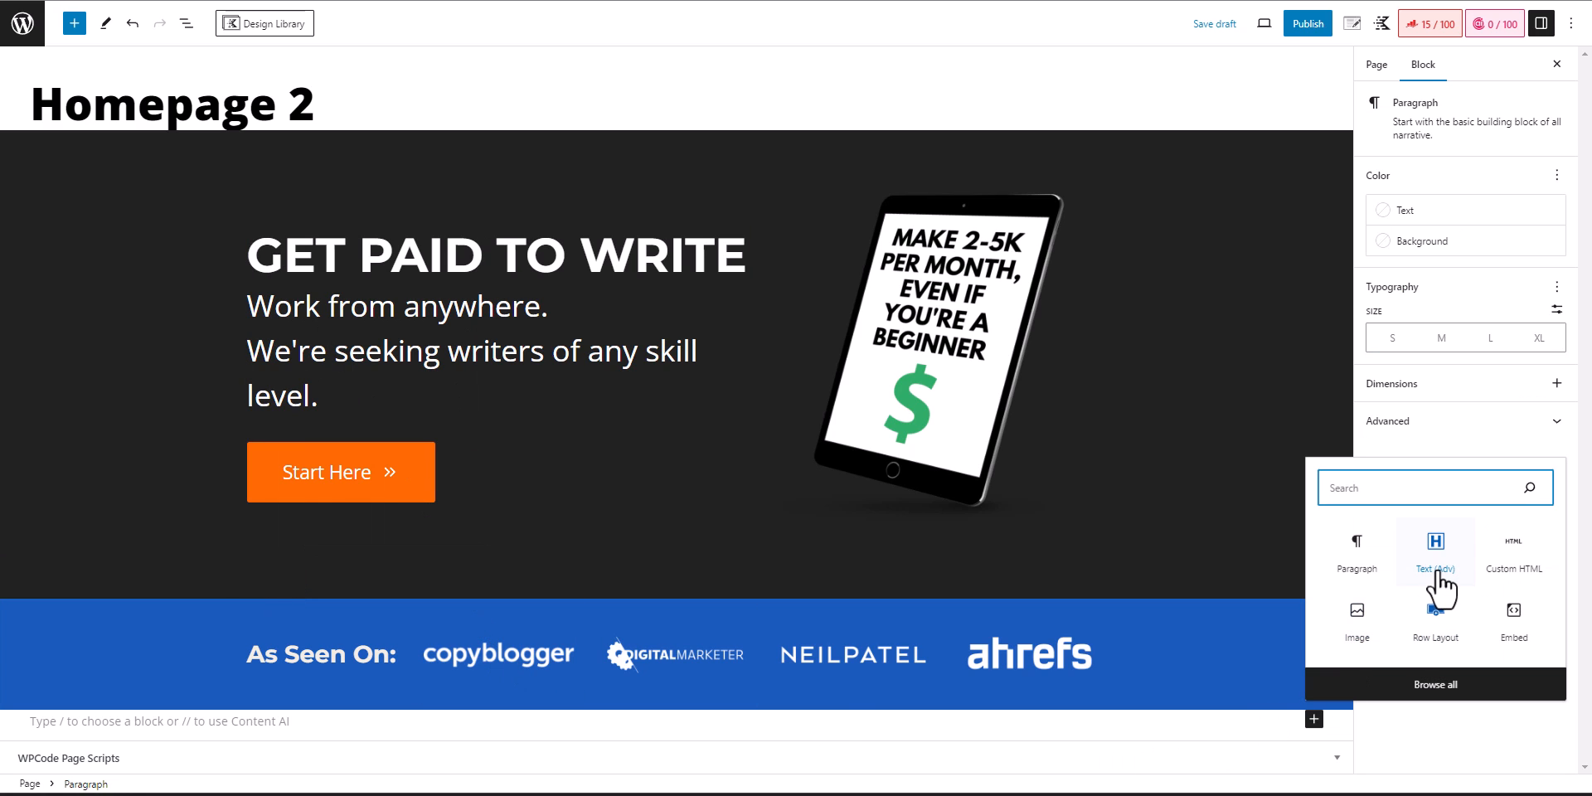
pyautogui.click(1435, 618)
pyautogui.scroll(-2, 744, 655)
pyautogui.click(369, 614)
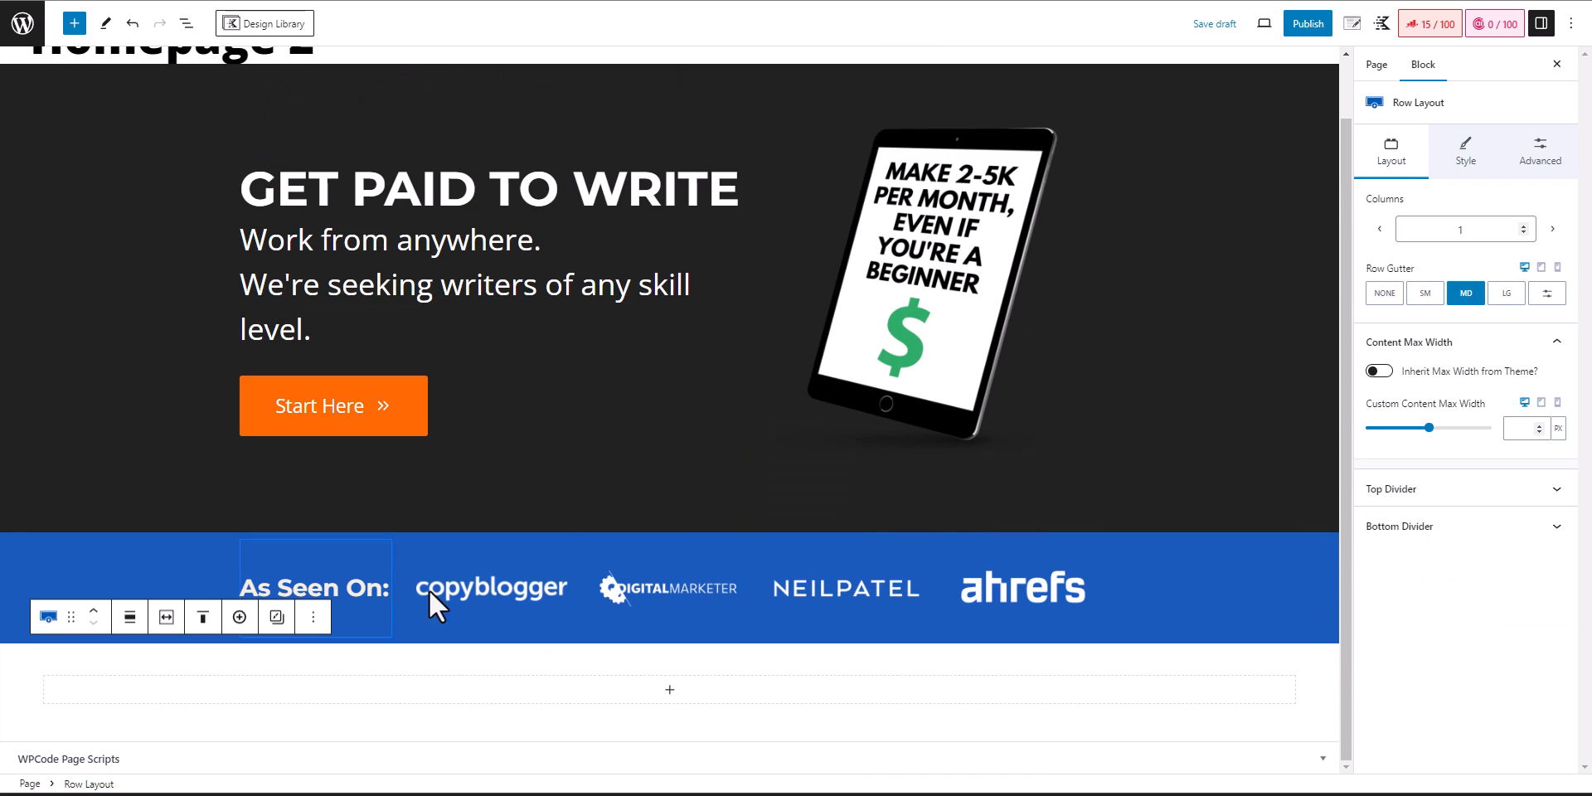
# - Set the new row to full width and make it use the theme content inner width
pyautogui.click(129, 617)
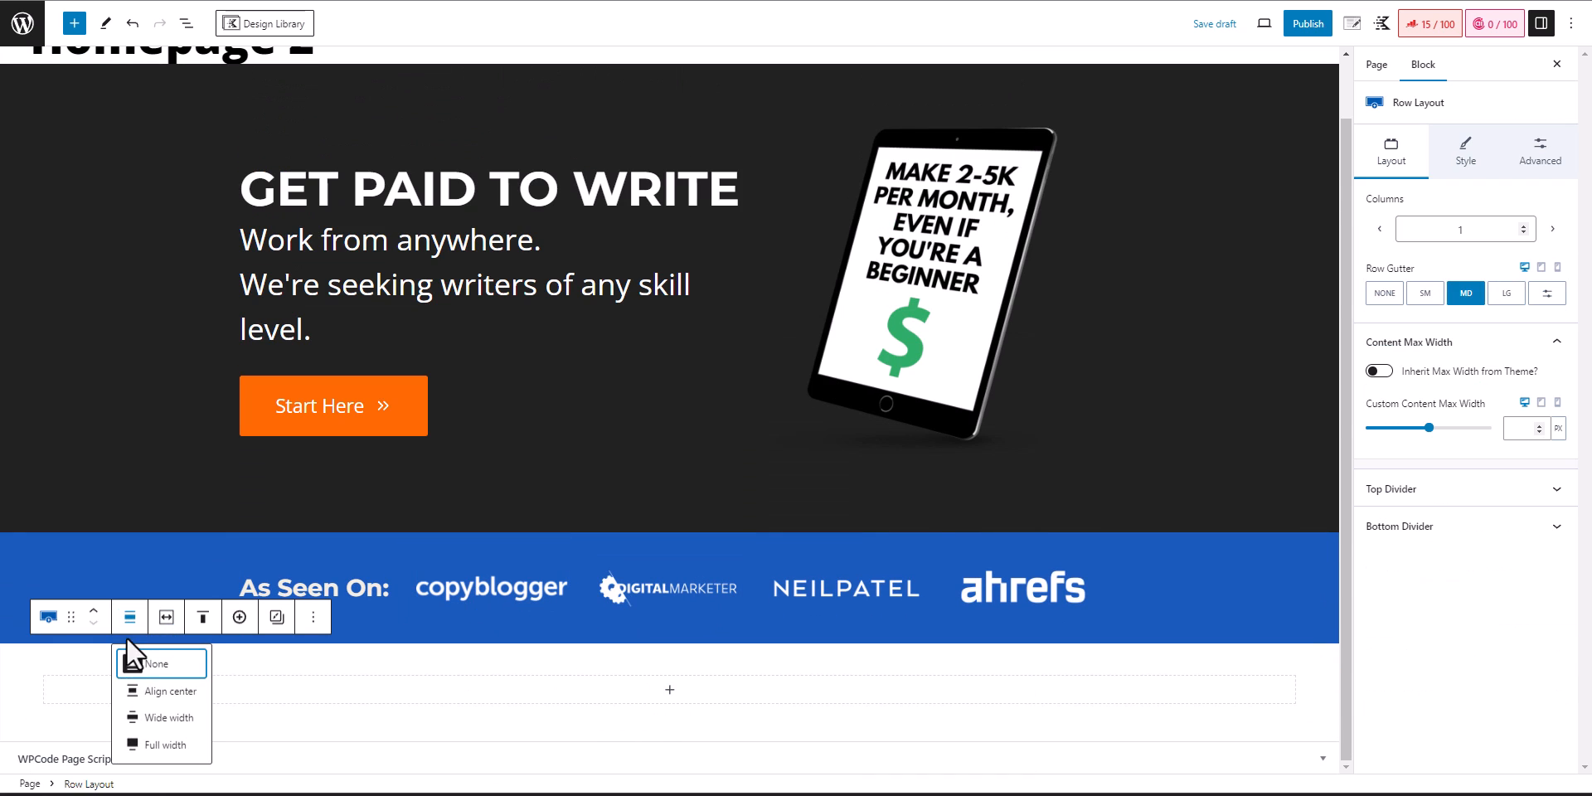
pyautogui.click(152, 745)
pyautogui.click(138, 617)
pyautogui.click(48, 657)
# - Add a Text (Adv) block inside the row, paste the heading "Some of the BEST From Our Blog", and center it
pyautogui.click(669, 691)
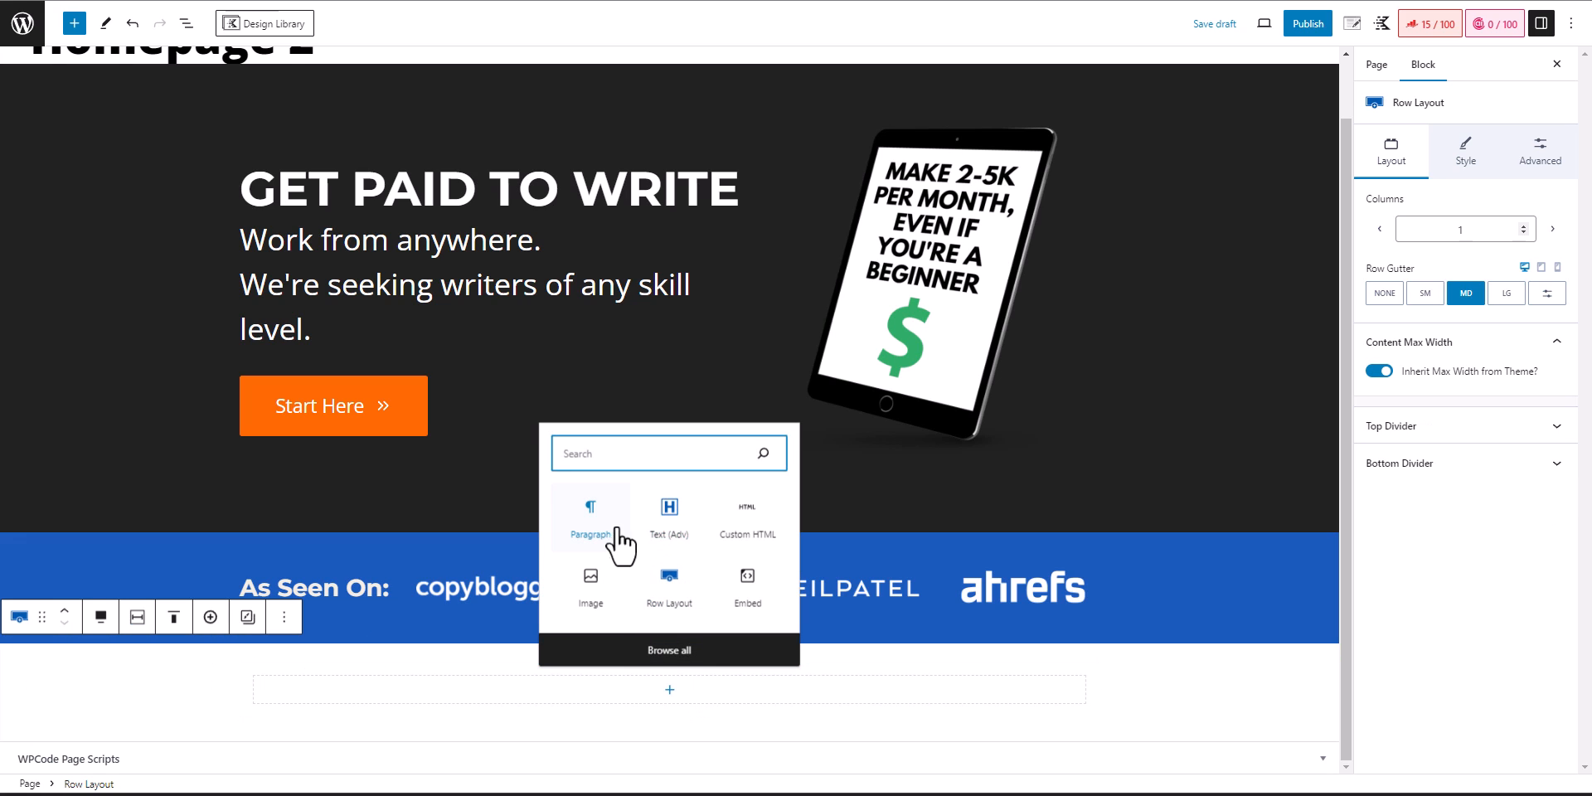
pyautogui.click(669, 517)
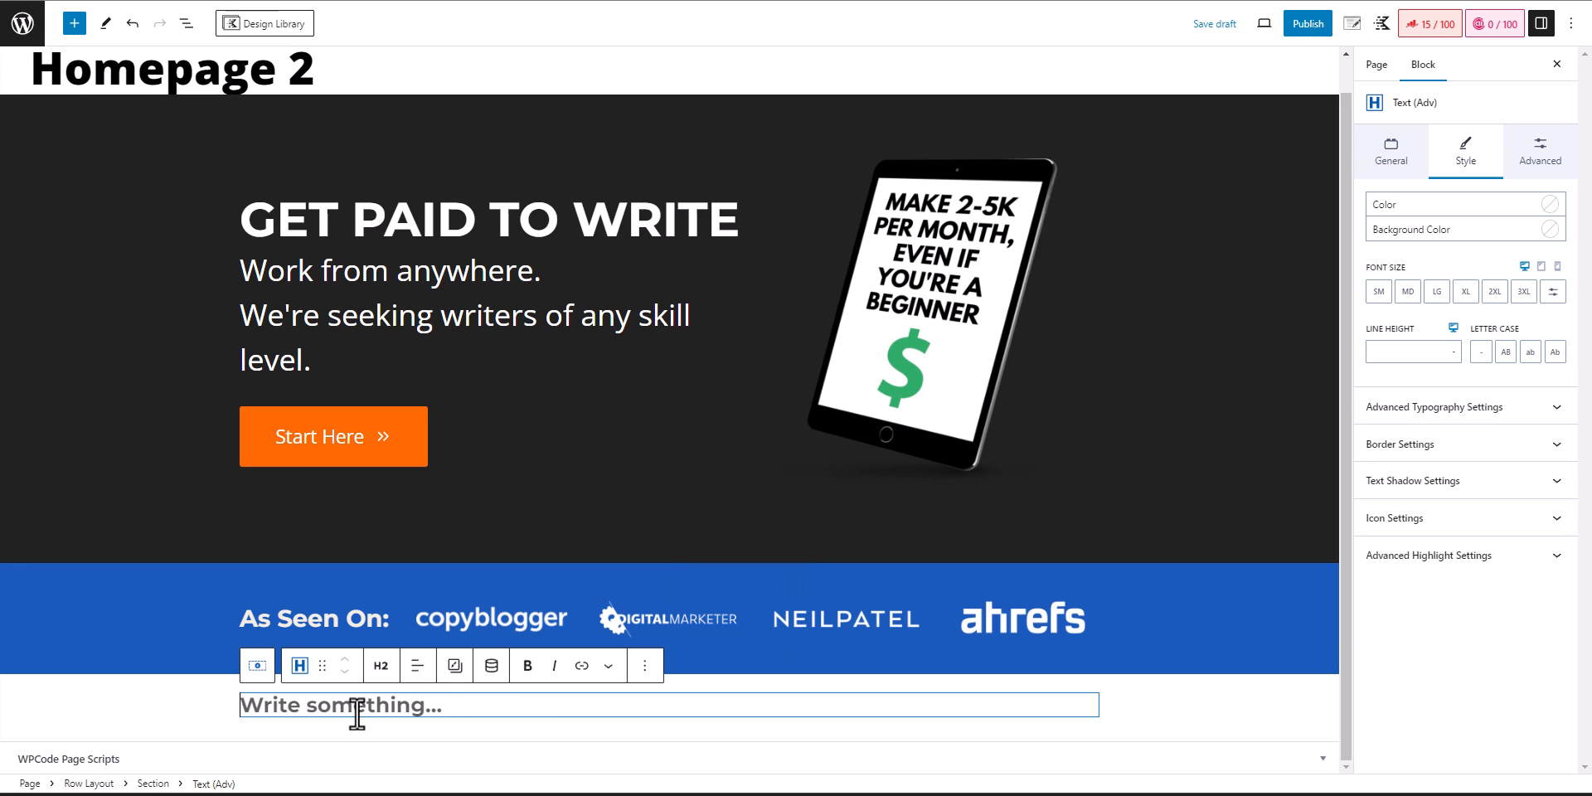
pyautogui.hotkey('ctrl', 'v')
pyautogui.click(417, 665)
pyautogui.click(472, 736)
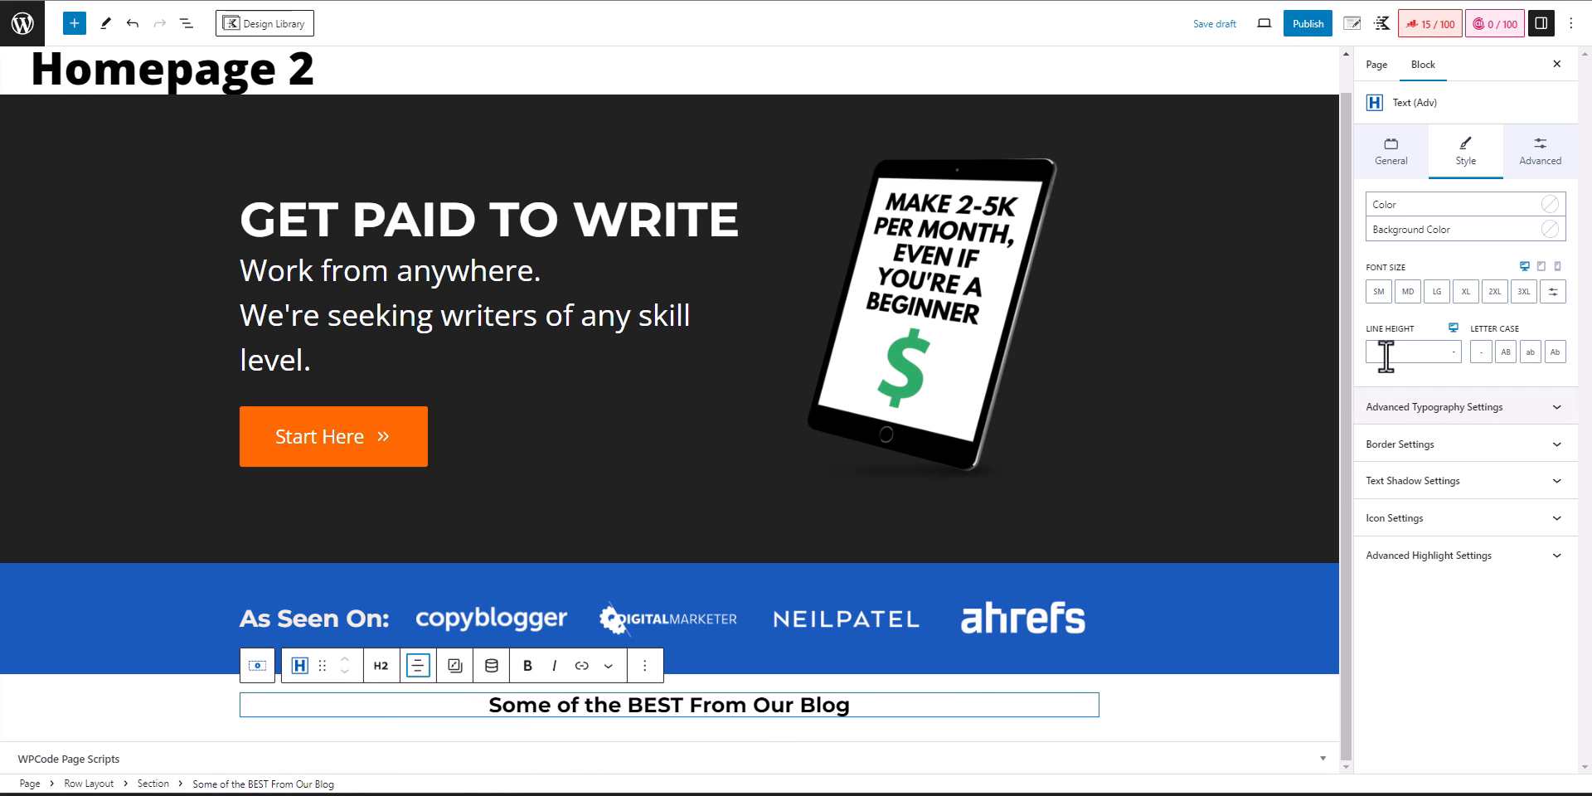
# - Set the blog heading's font size to XL and its letter case to uppercase
pyautogui.click(1437, 291)
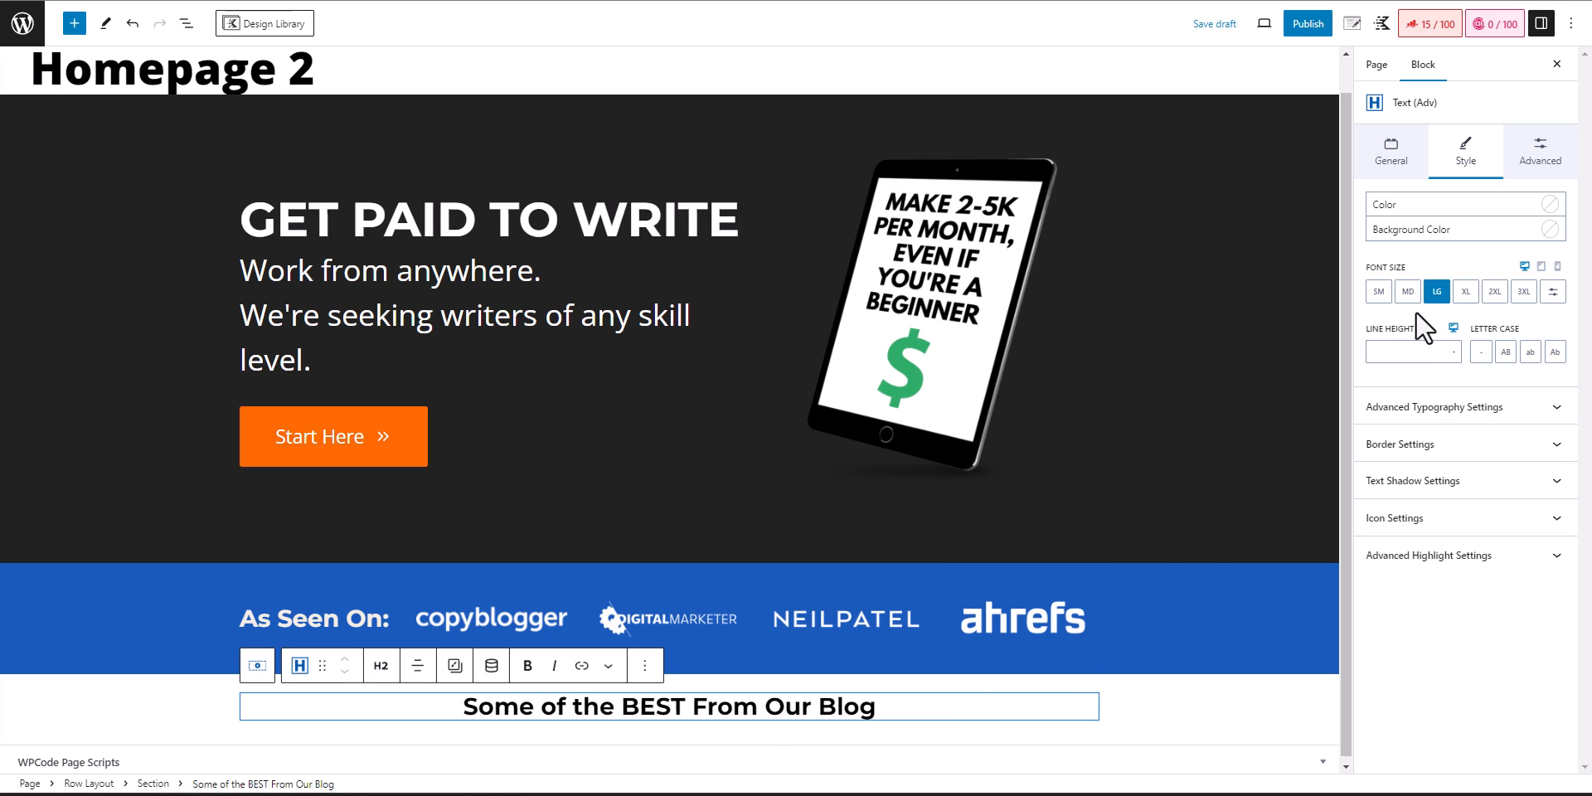
pyautogui.click(1465, 292)
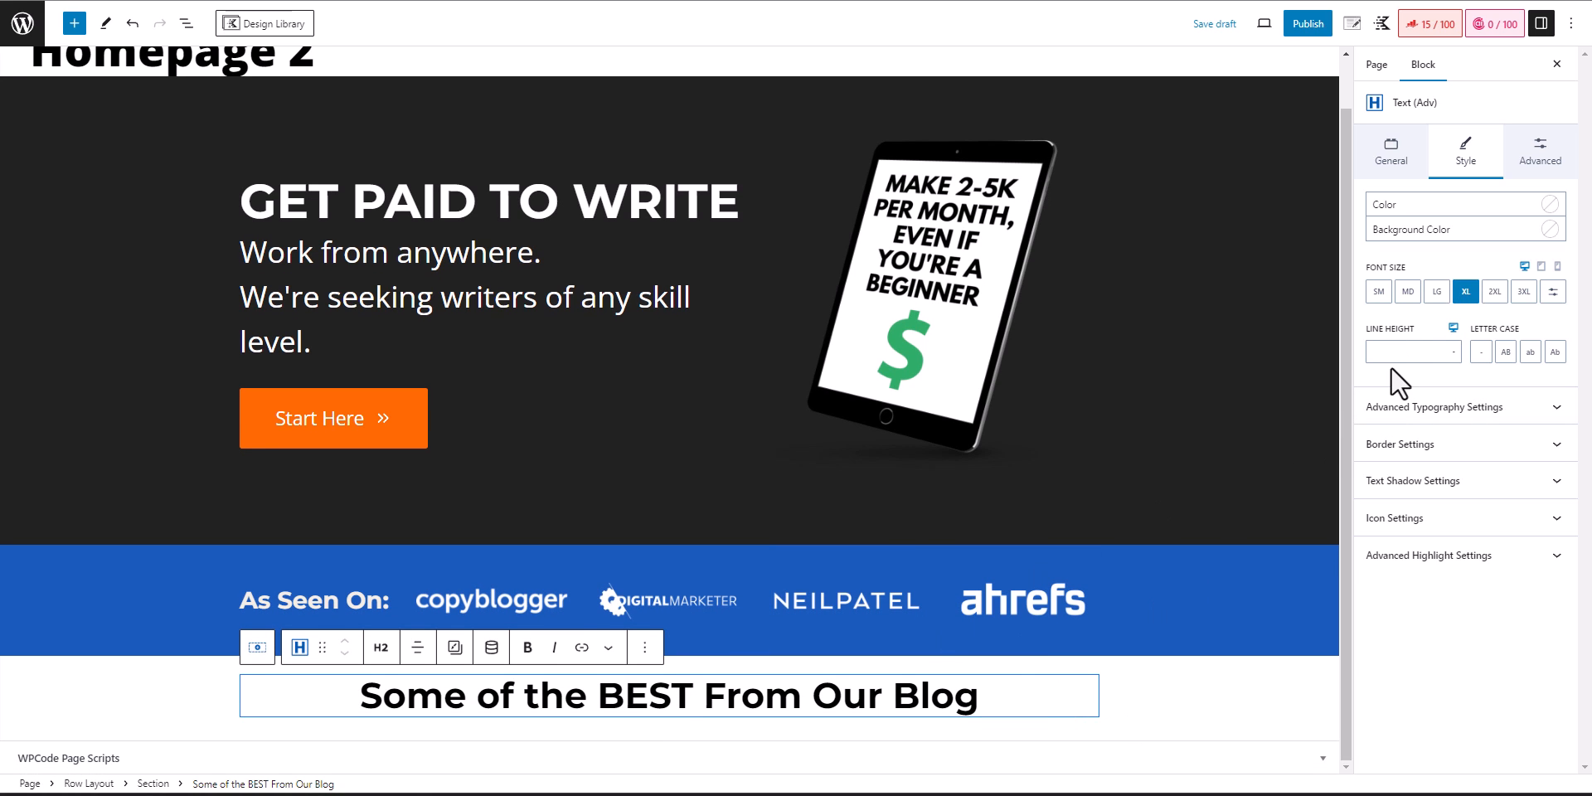
pyautogui.click(1505, 352)
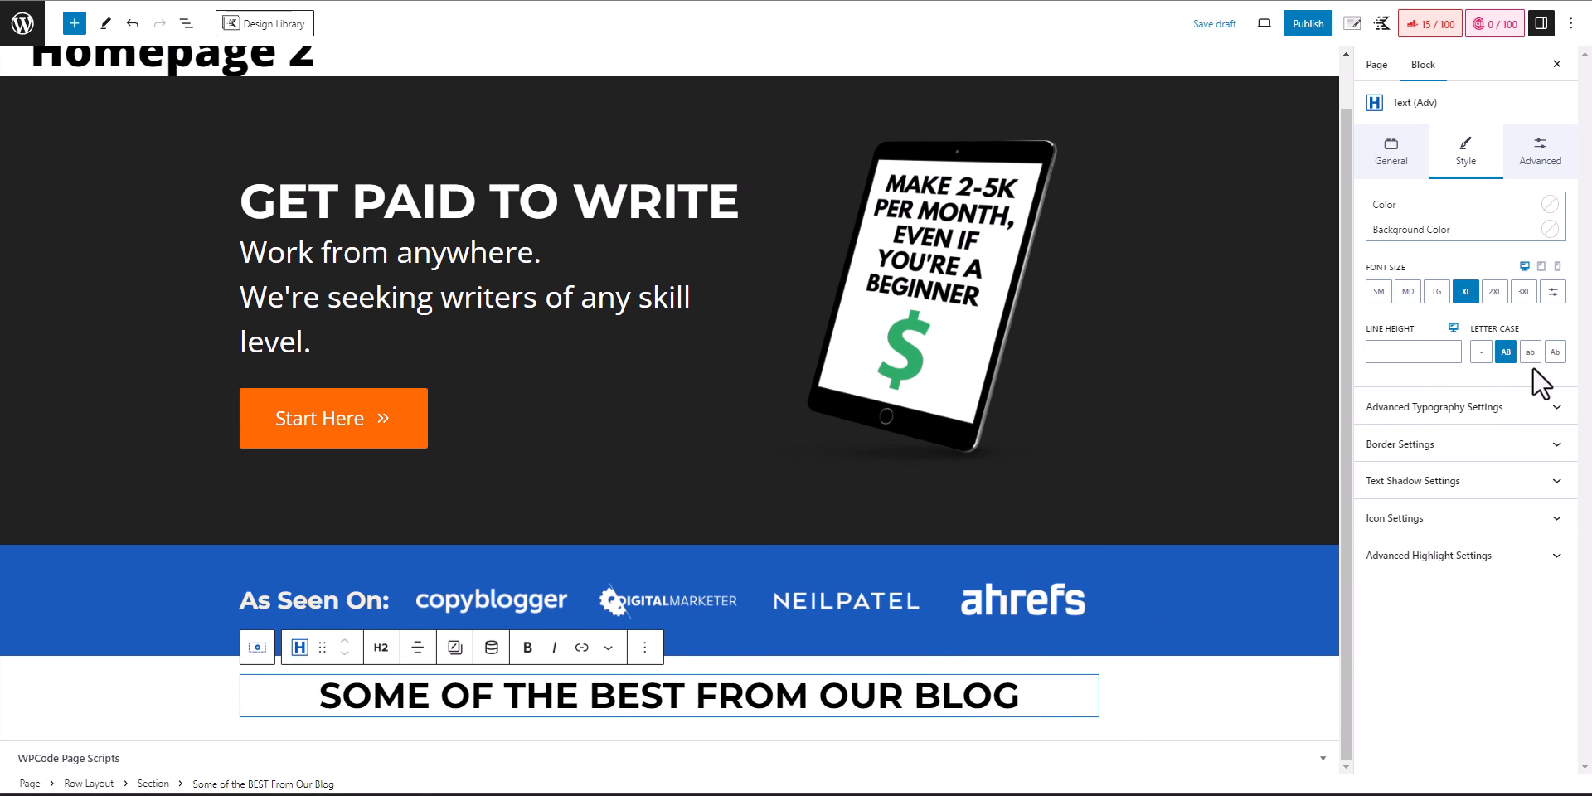
pyautogui.click(1531, 353)
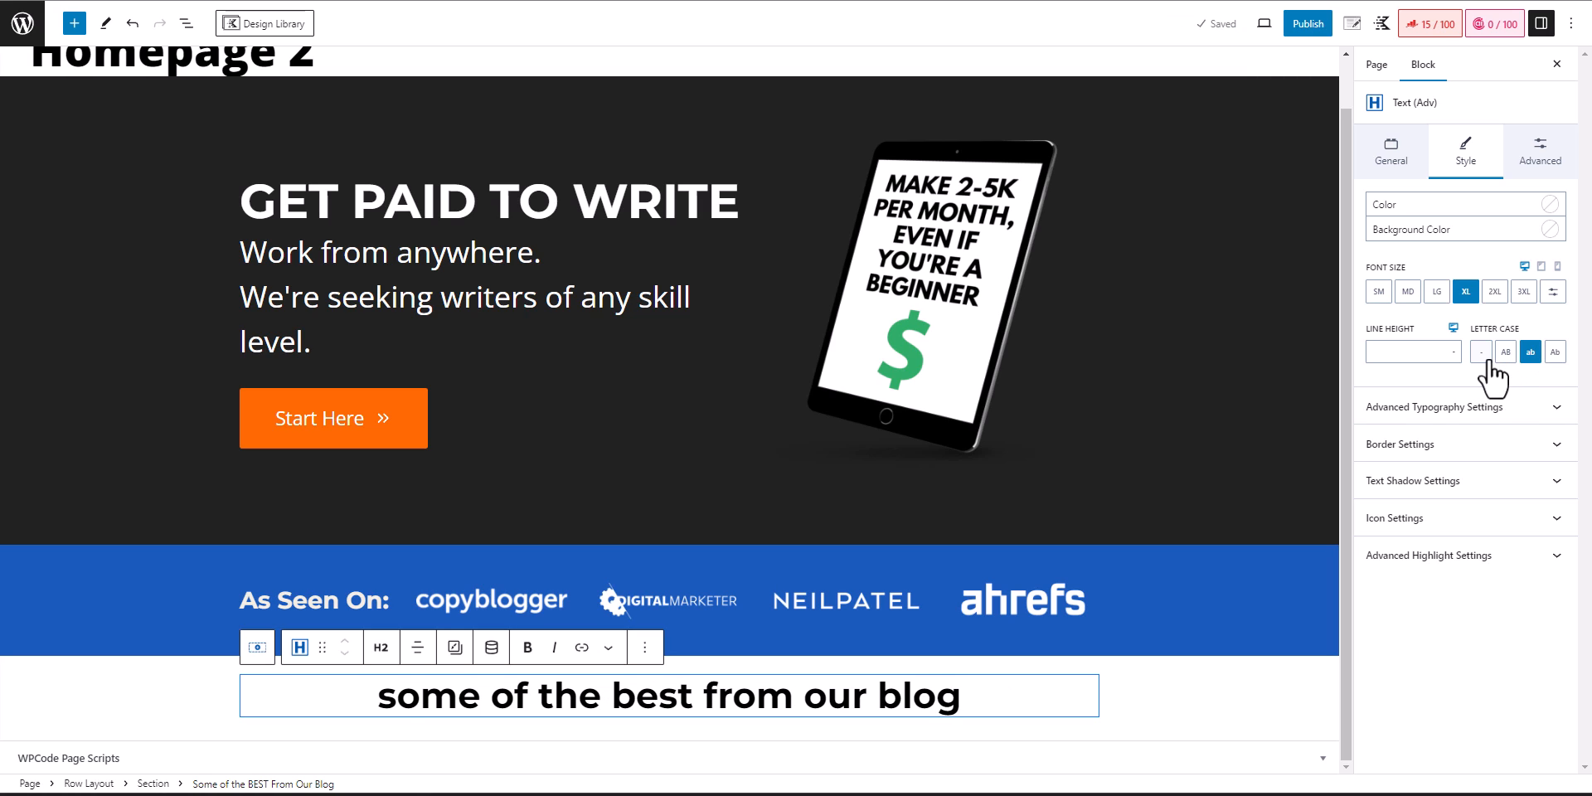
pyautogui.click(1505, 353)
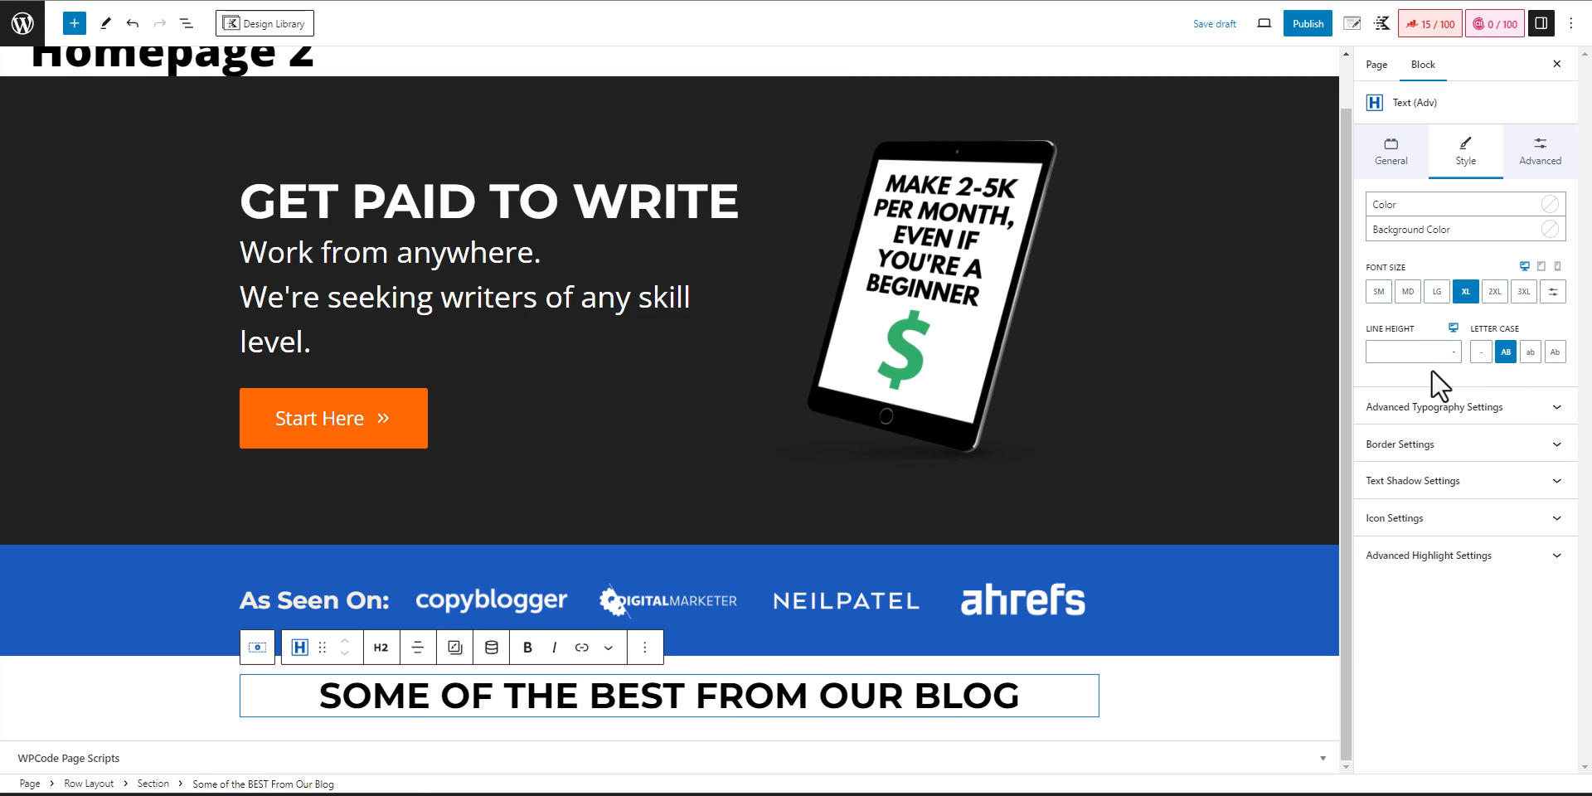
# - Set the blog heading's font family to System Default in the advanced typography settings
pyautogui.click(1457, 407)
pyautogui.click(1438, 467)
pyautogui.click(1436, 469)
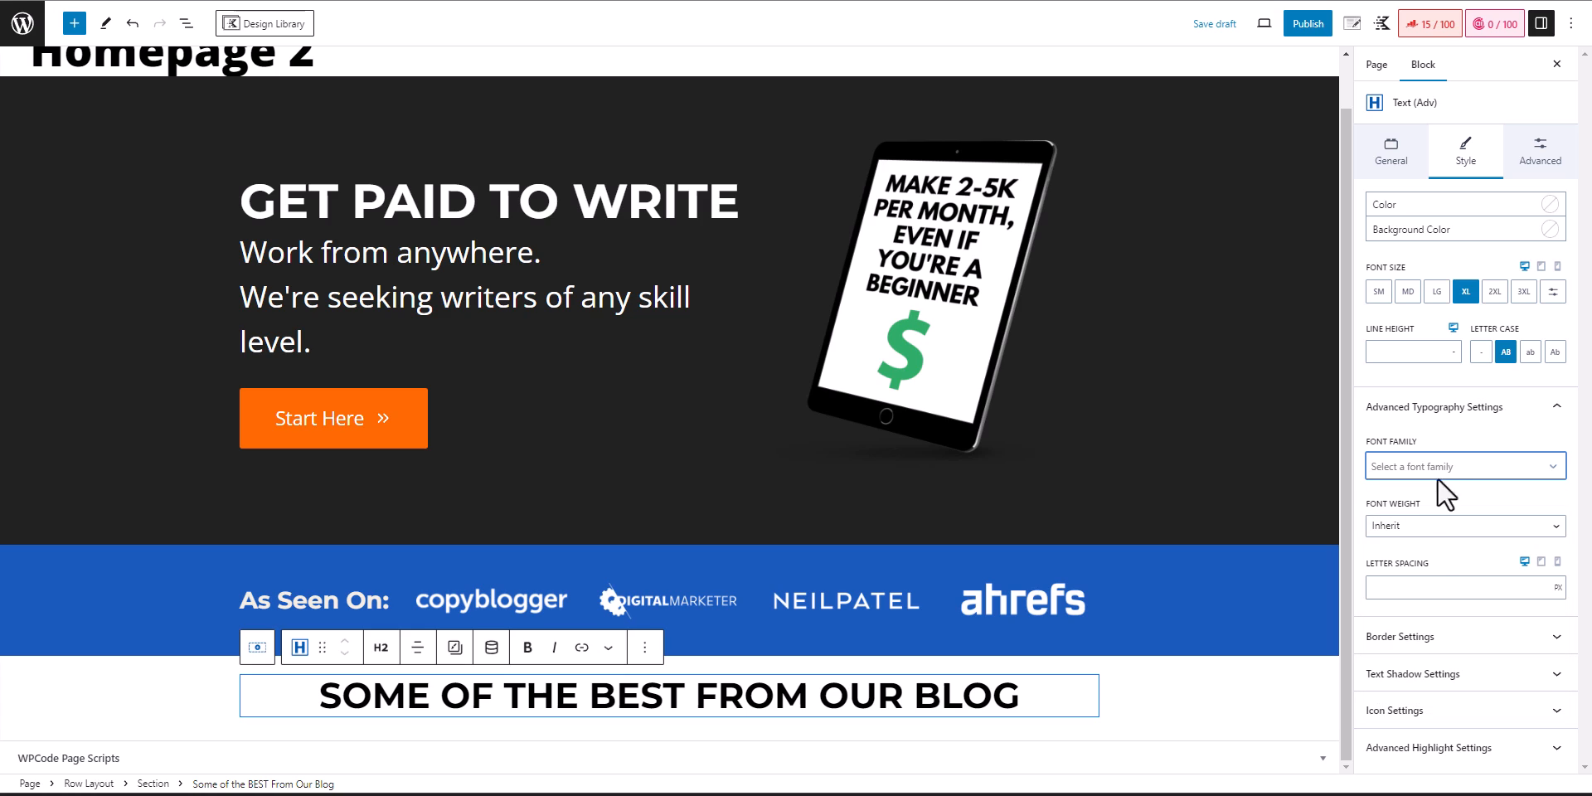
pyautogui.click(1432, 527)
pyautogui.click(1426, 560)
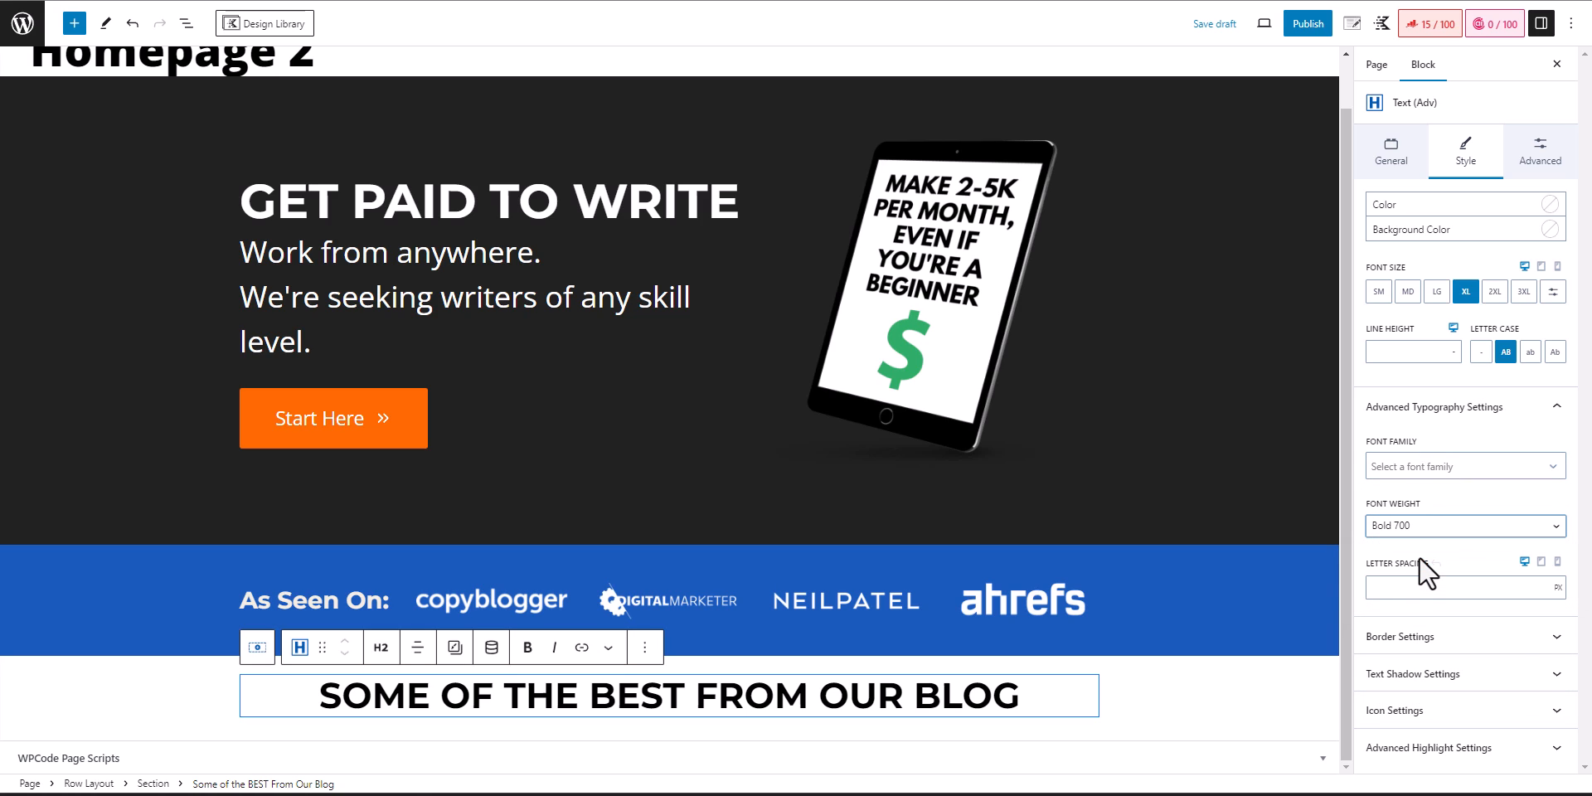
pyautogui.click(1433, 469)
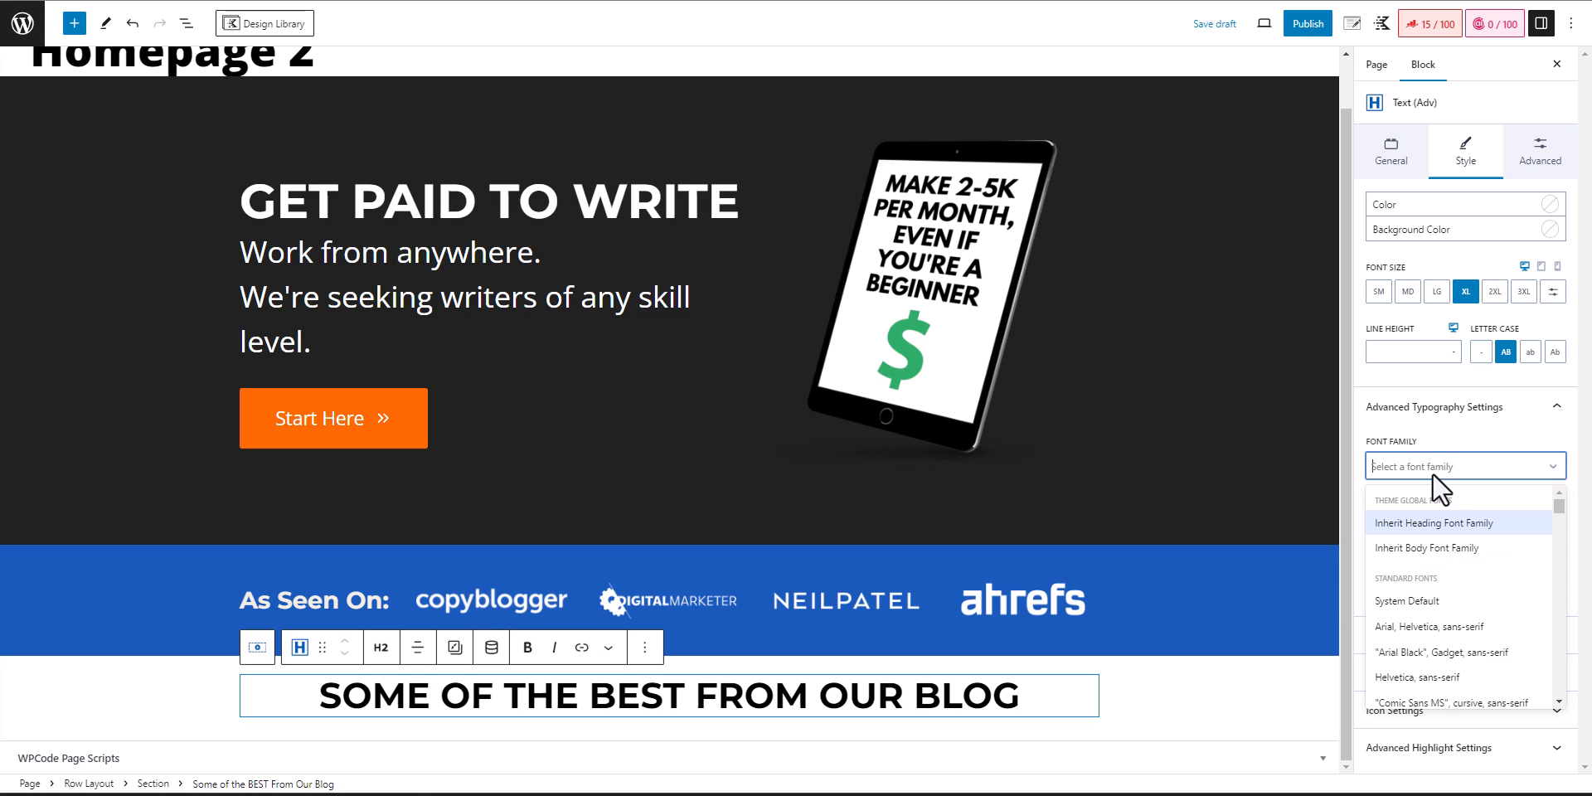
pyautogui.click(1426, 599)
# - Set the blog heading's font weight to Ultra-Bold 900 and its font style to Italic
pyautogui.click(1432, 525)
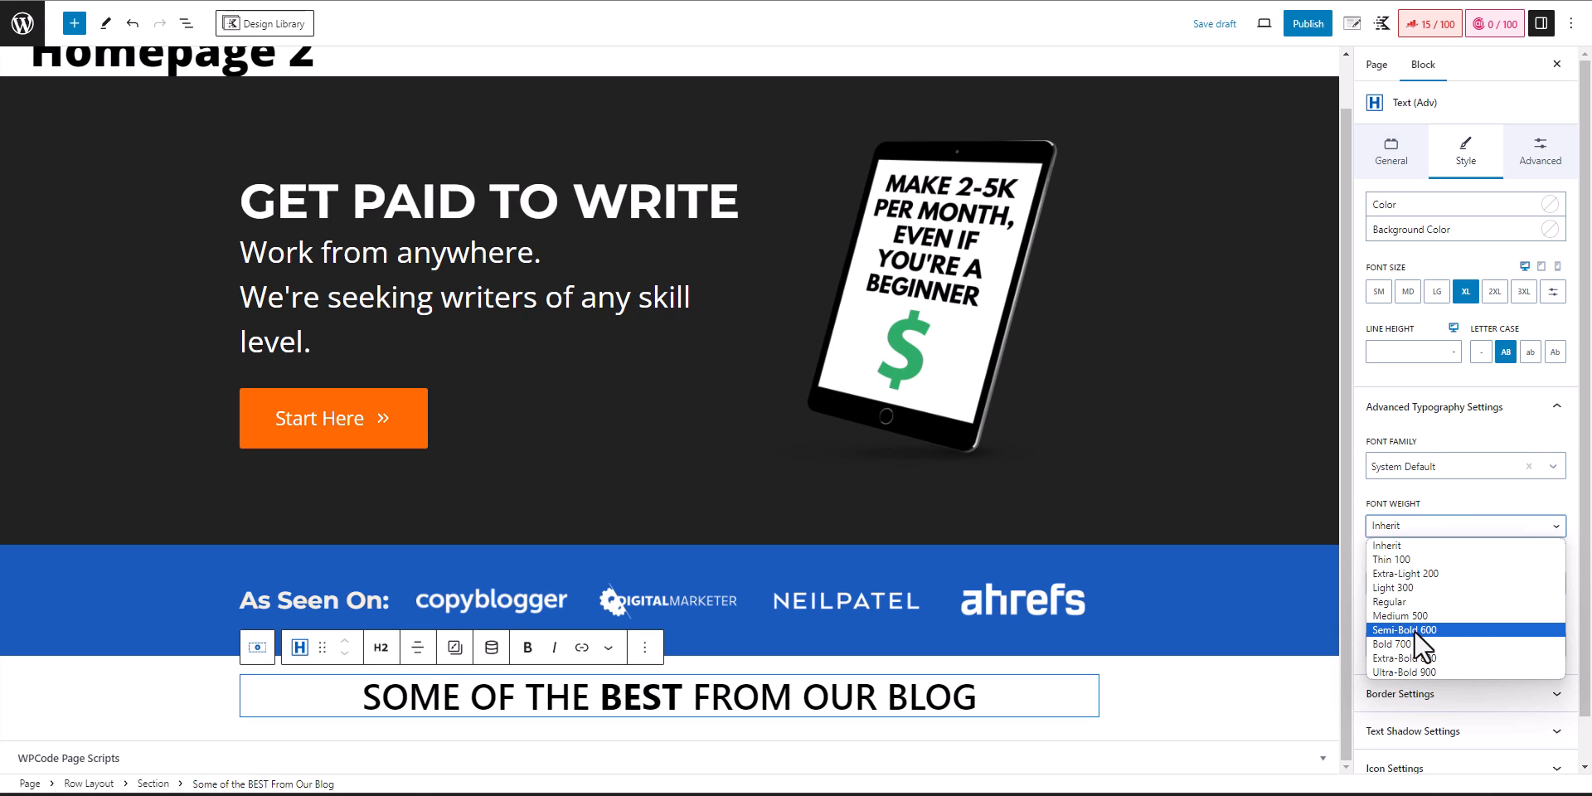
pyautogui.click(1415, 670)
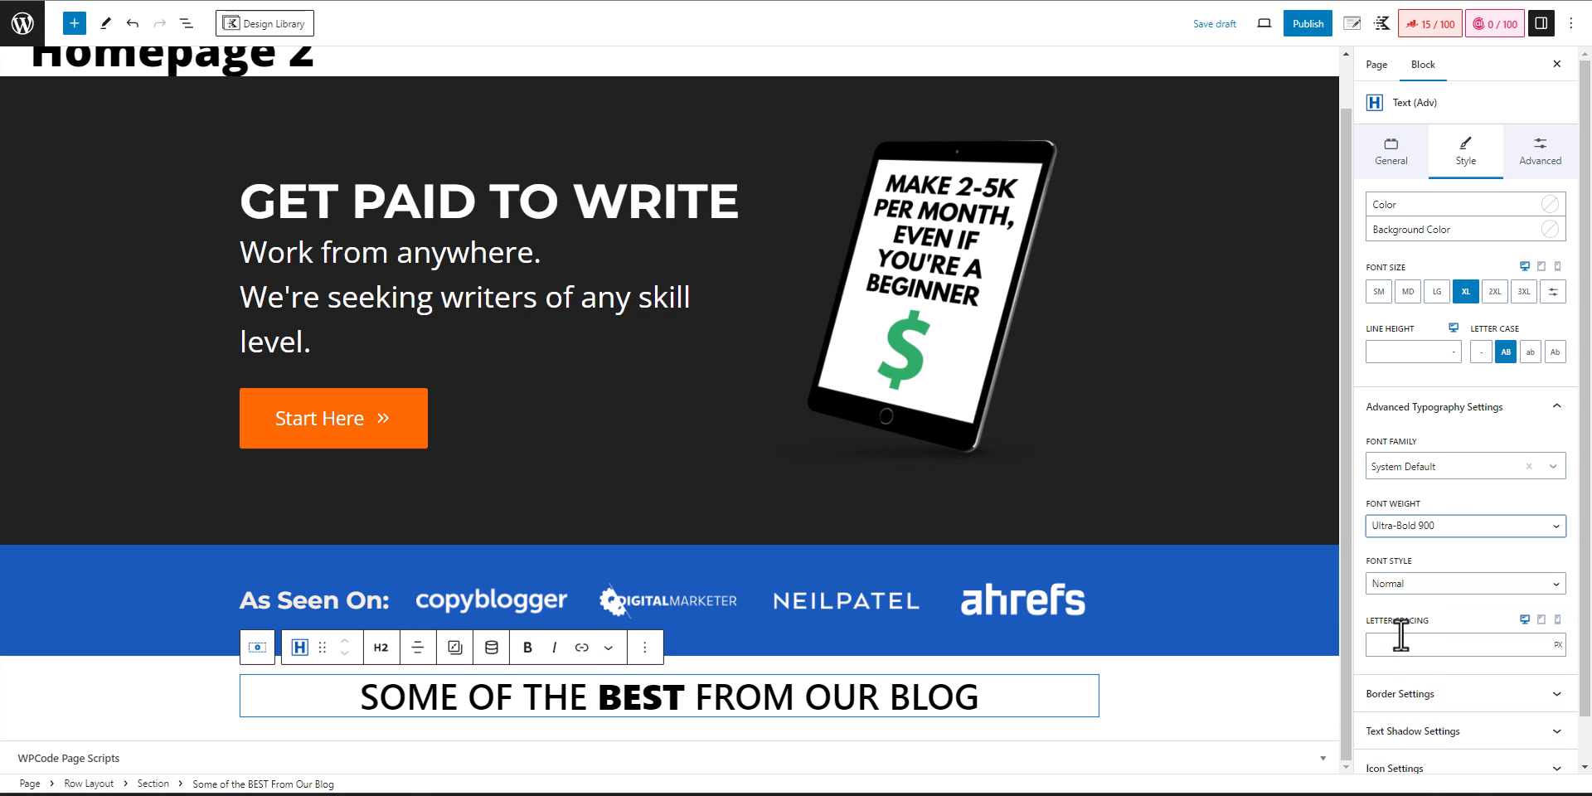
pyautogui.click(1409, 584)
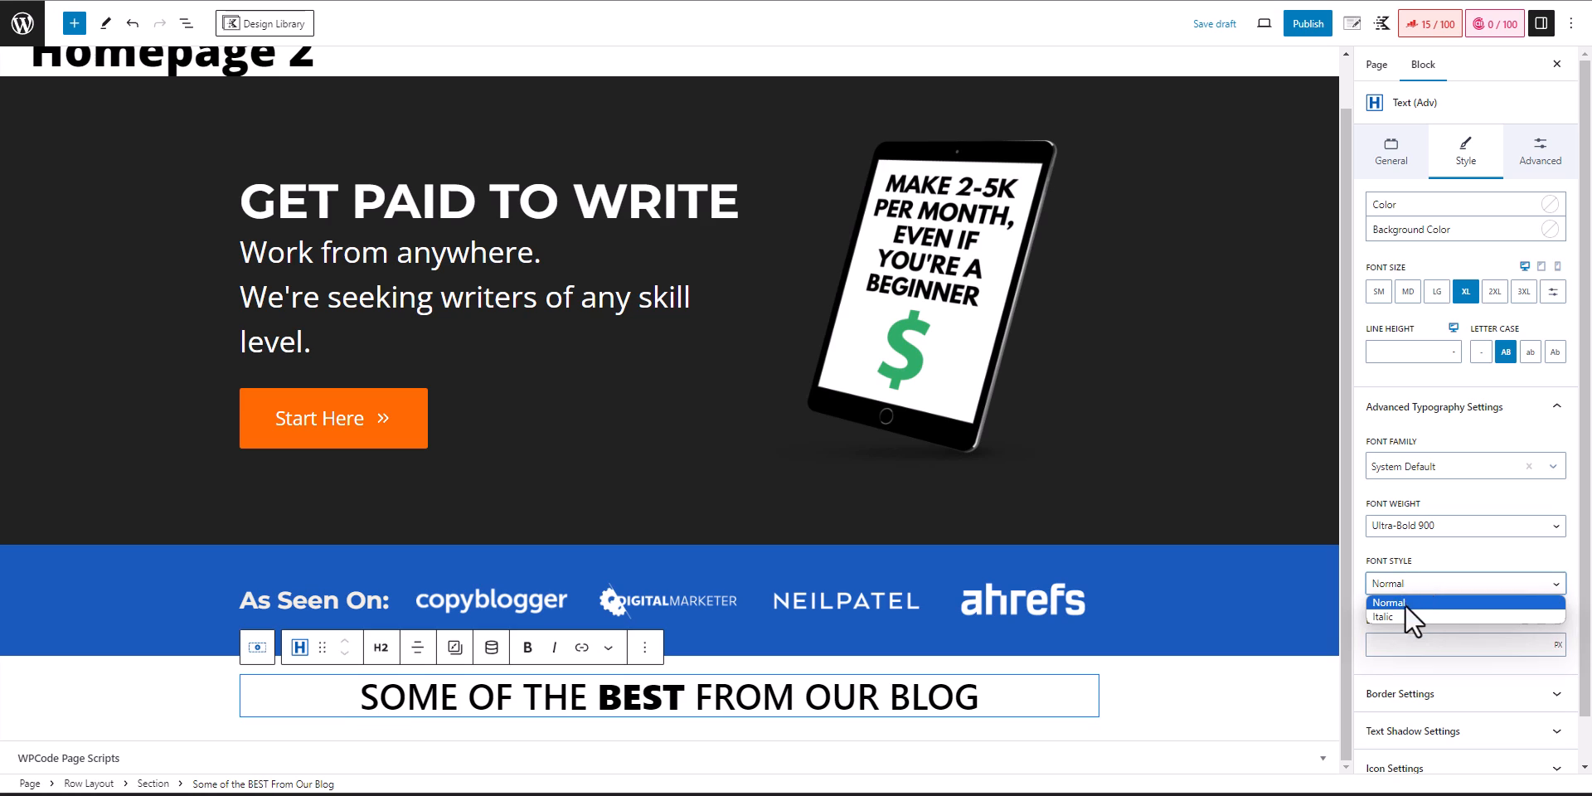
pyautogui.click(1405, 600)
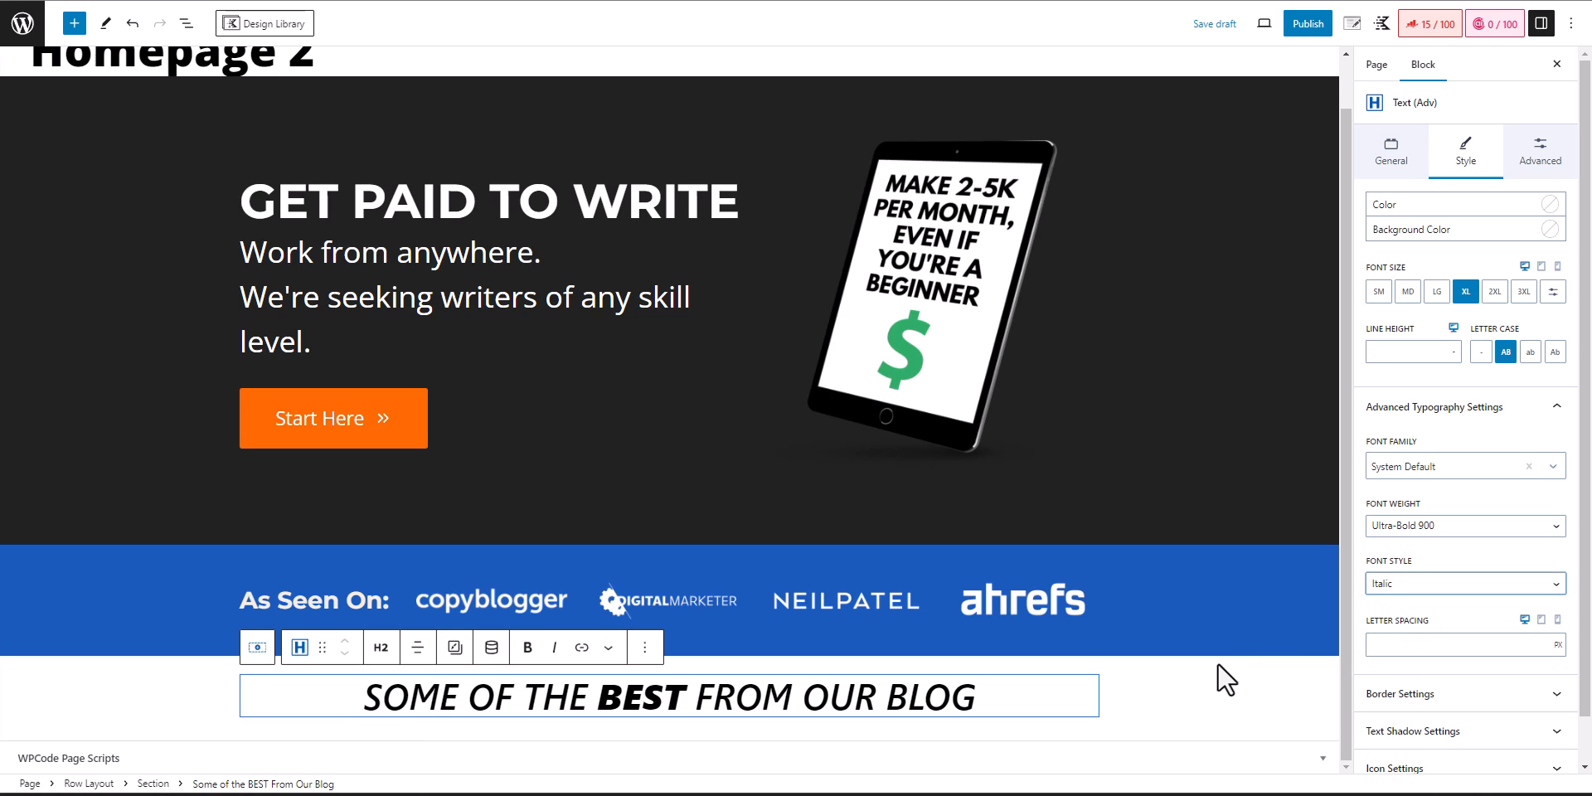
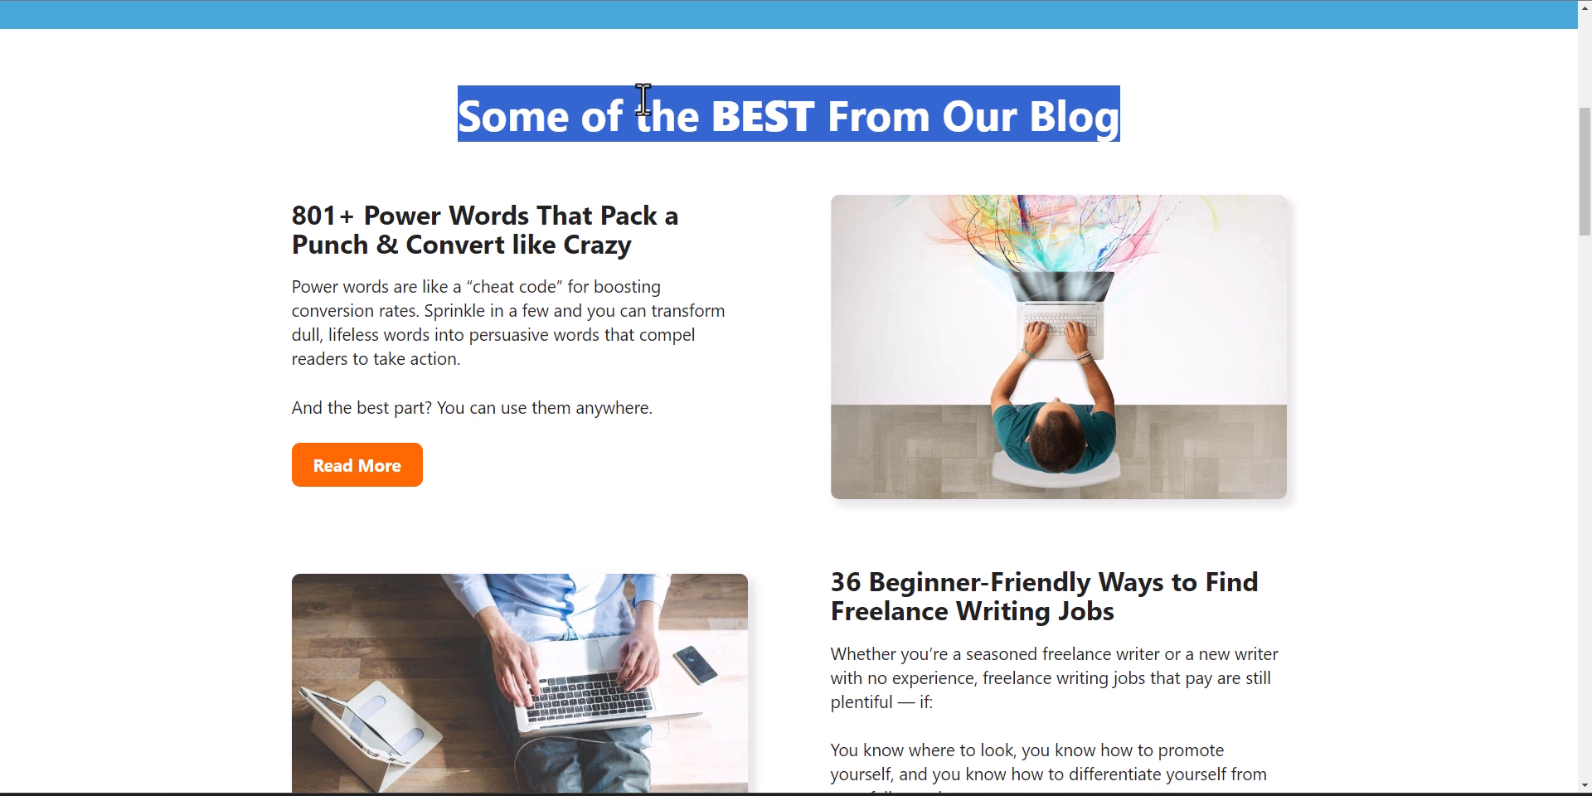
# - Copy the "801+ Power Words" post title and teaser text from the reference homepage and return to the WordPress page editor
pyautogui.click(653, 242)
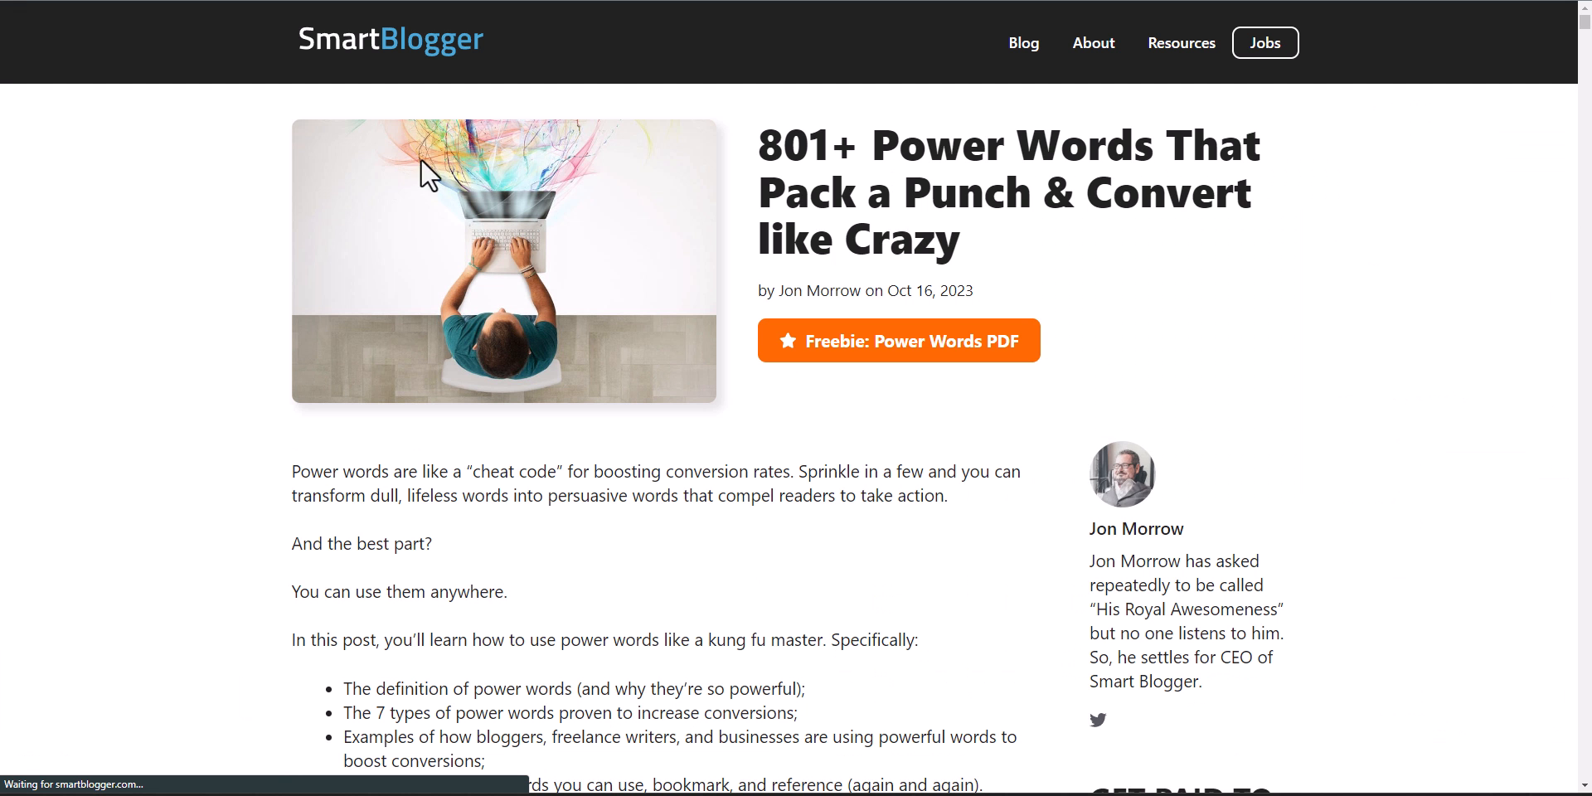
pyautogui.hotkey('alt', 'Left')
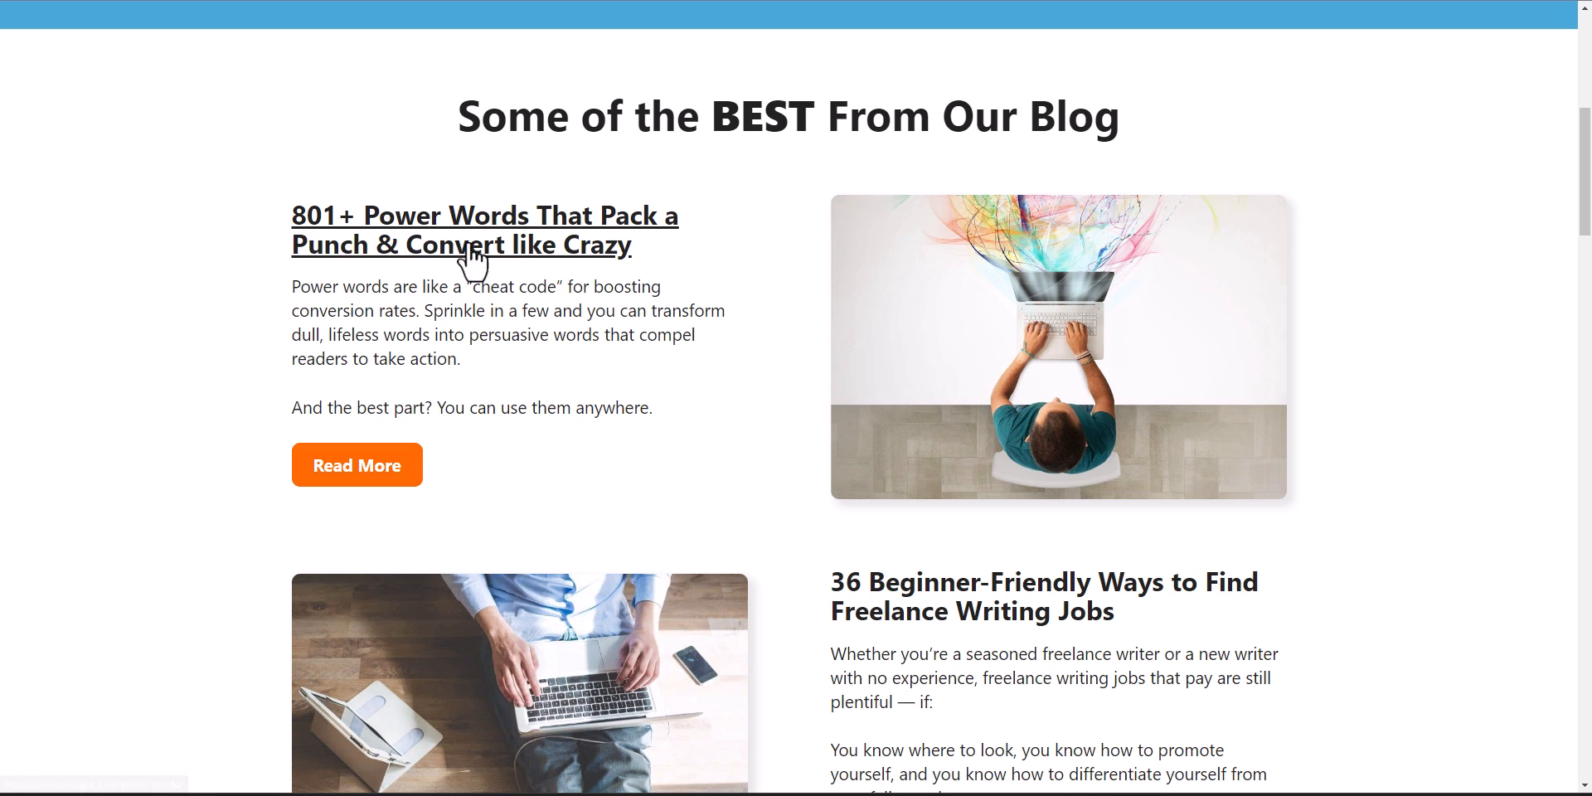
pyautogui.moveTo(272, 202); pyautogui.dragTo(694, 396)
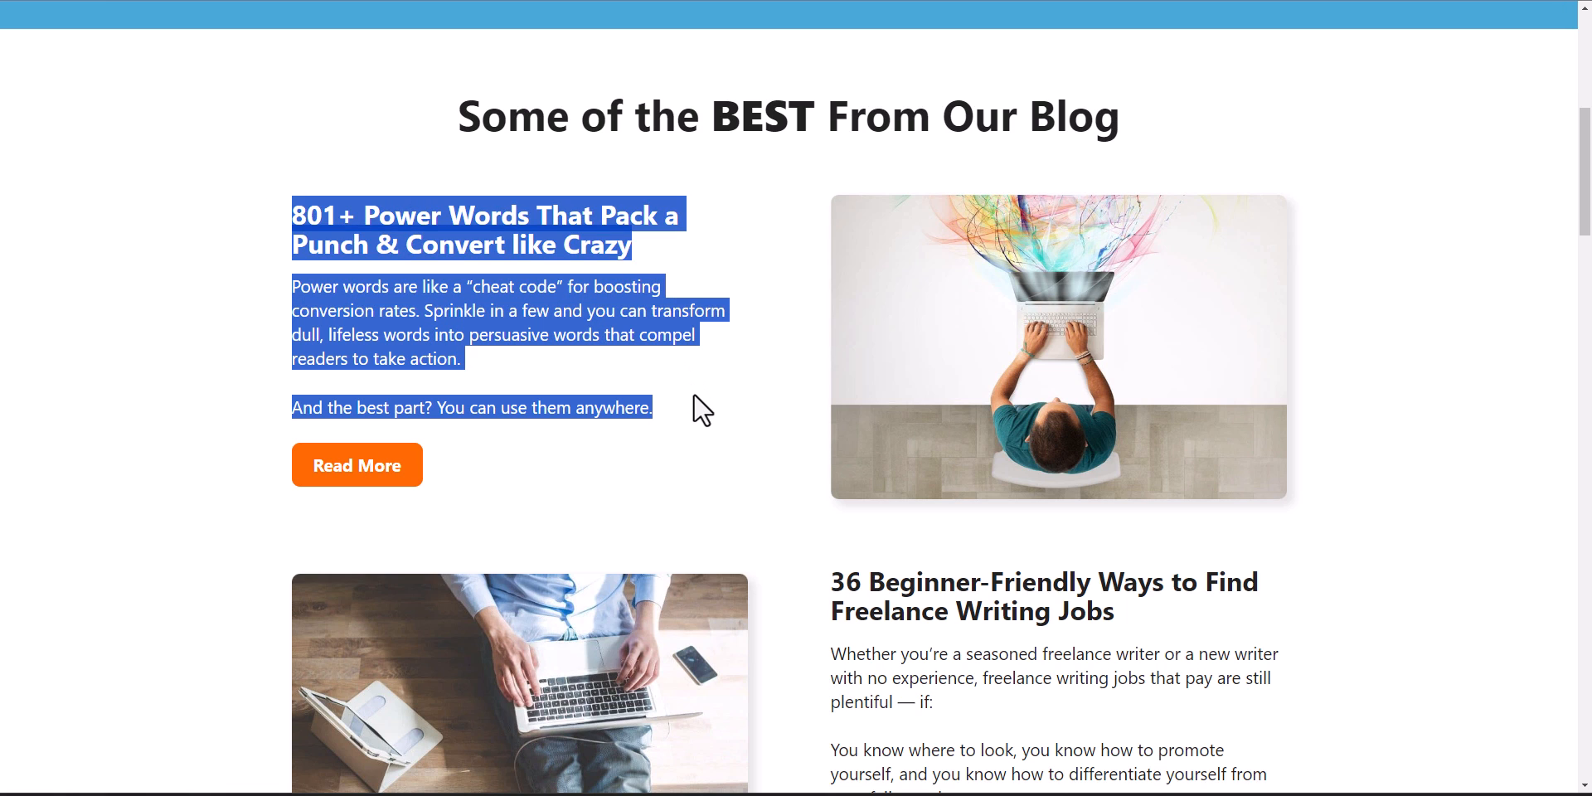
pyautogui.rightClick(581, 325)
pyautogui.click(601, 335)
pyautogui.click(217, 0)
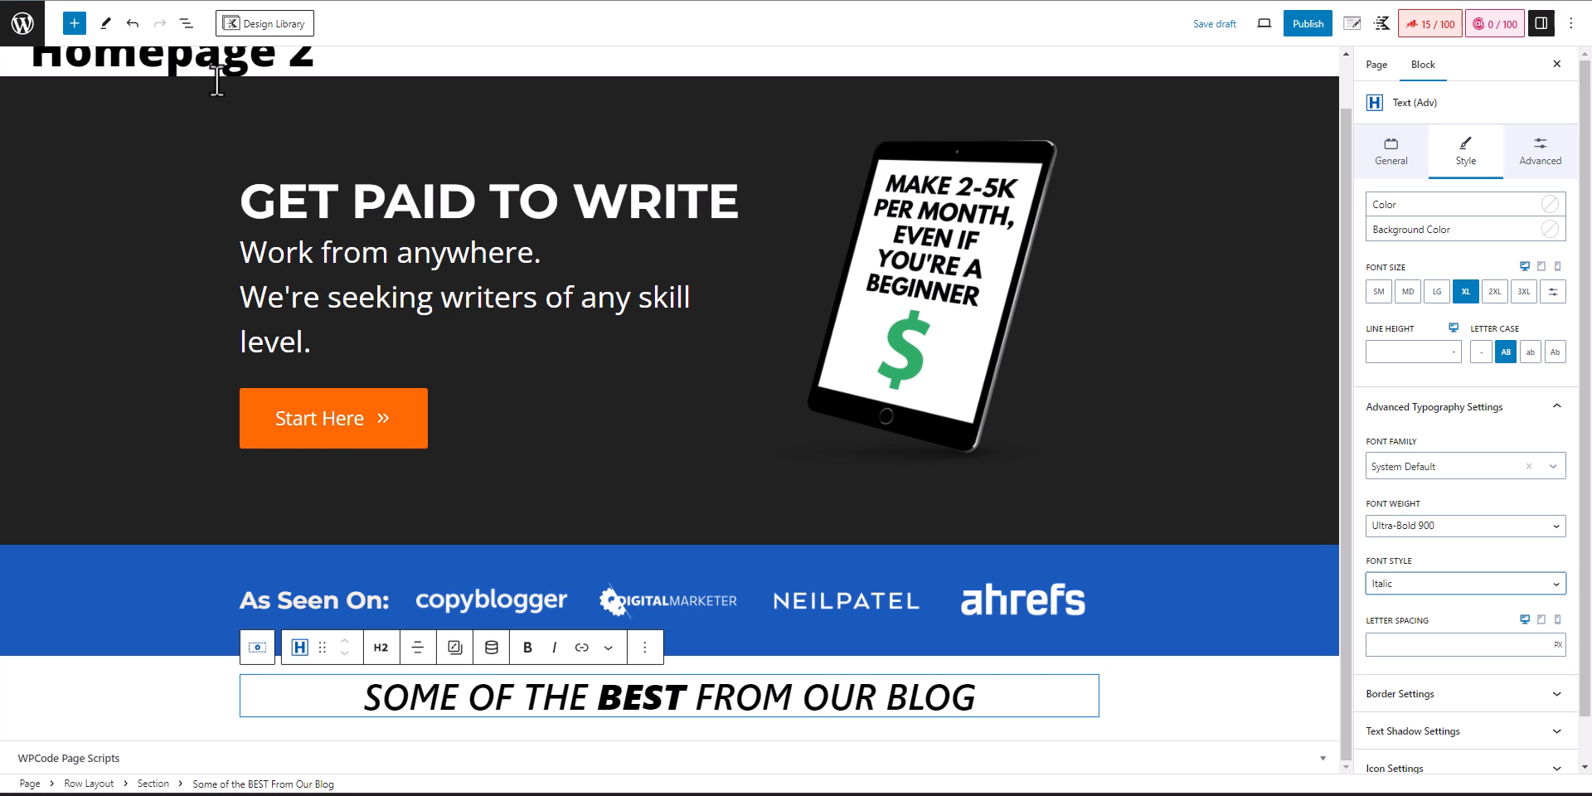
pyautogui.click(645, 648)
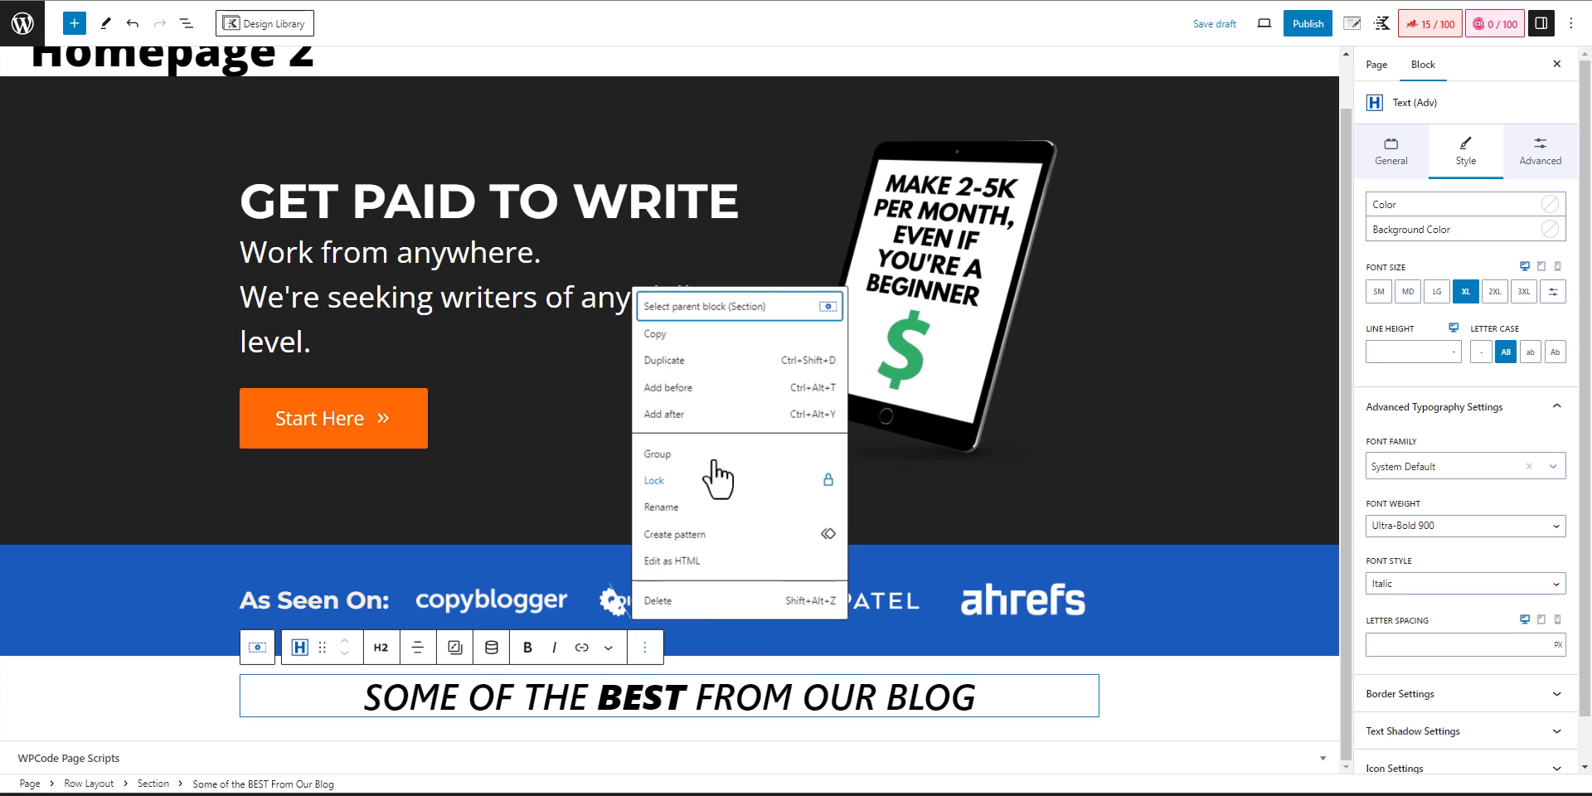
pyautogui.click(674, 413)
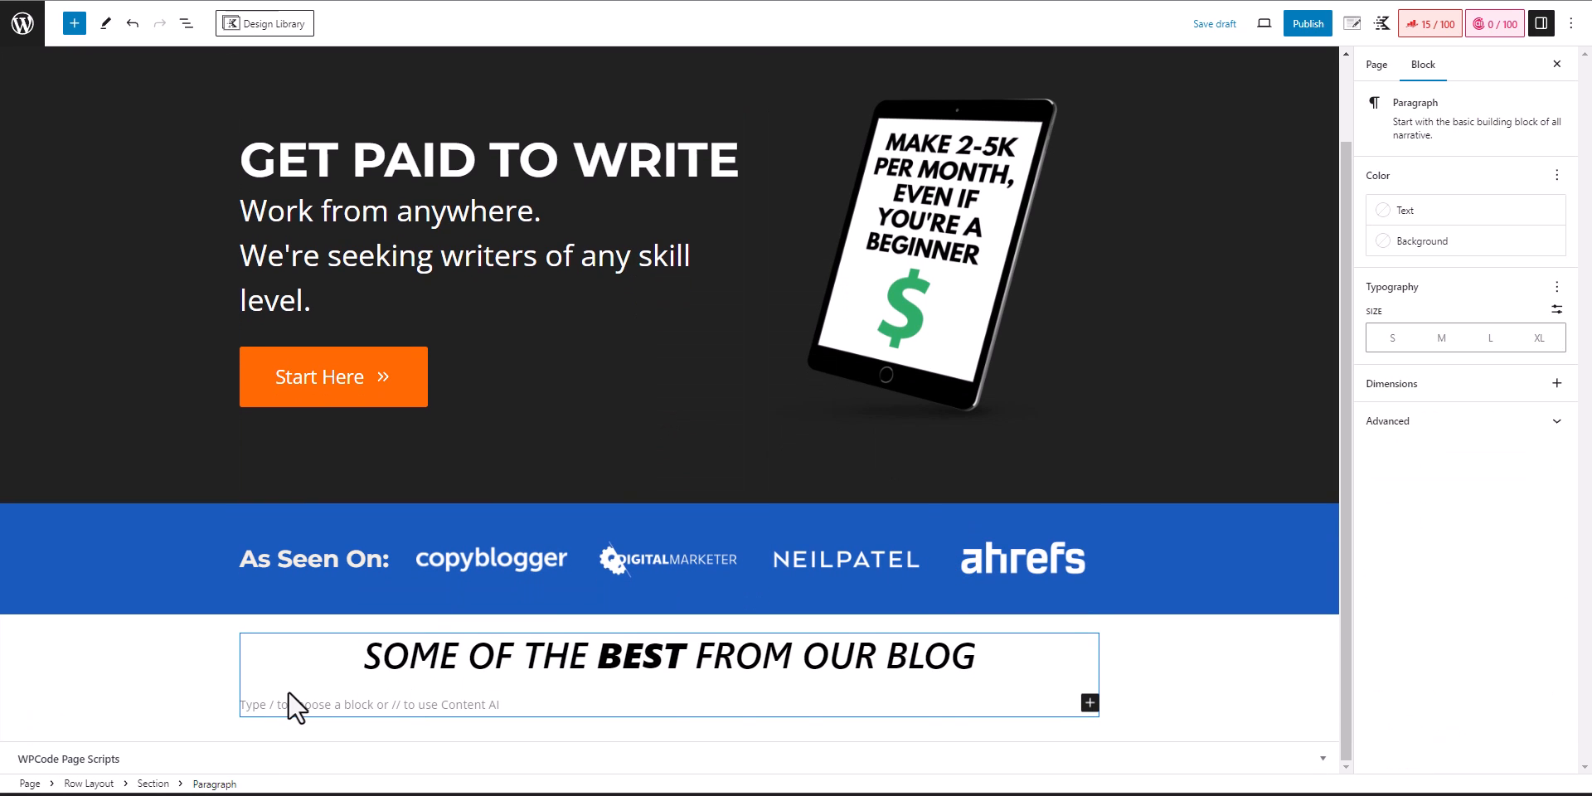
pyautogui.press('BackSpace')
# - Add a Row Layout block with two equal columns after the row holding the blog heading
pyautogui.click(1187, 685)
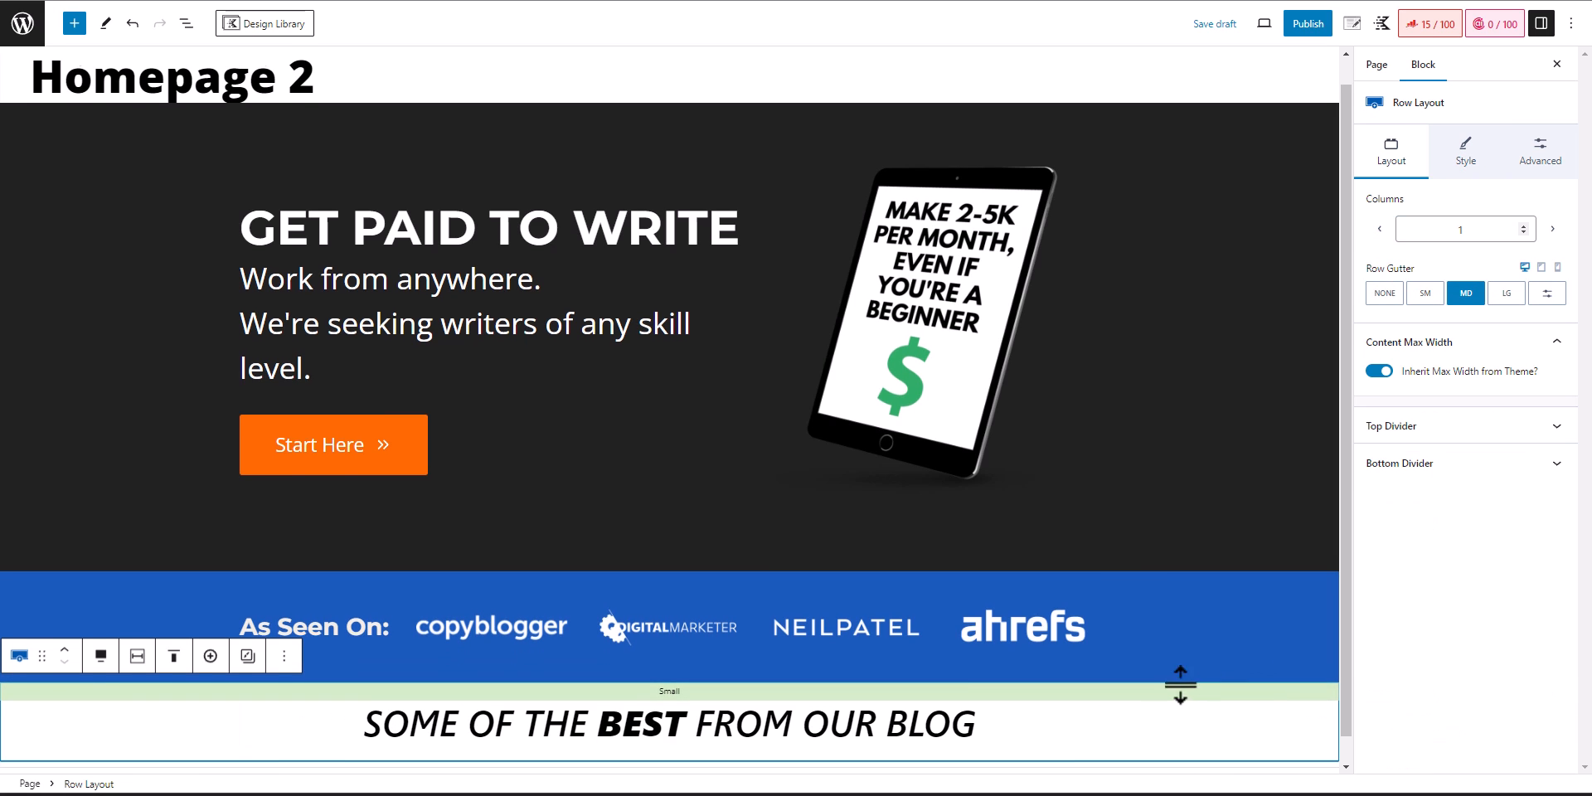
pyautogui.scroll(-1, 203, 622)
pyautogui.click(283, 629)
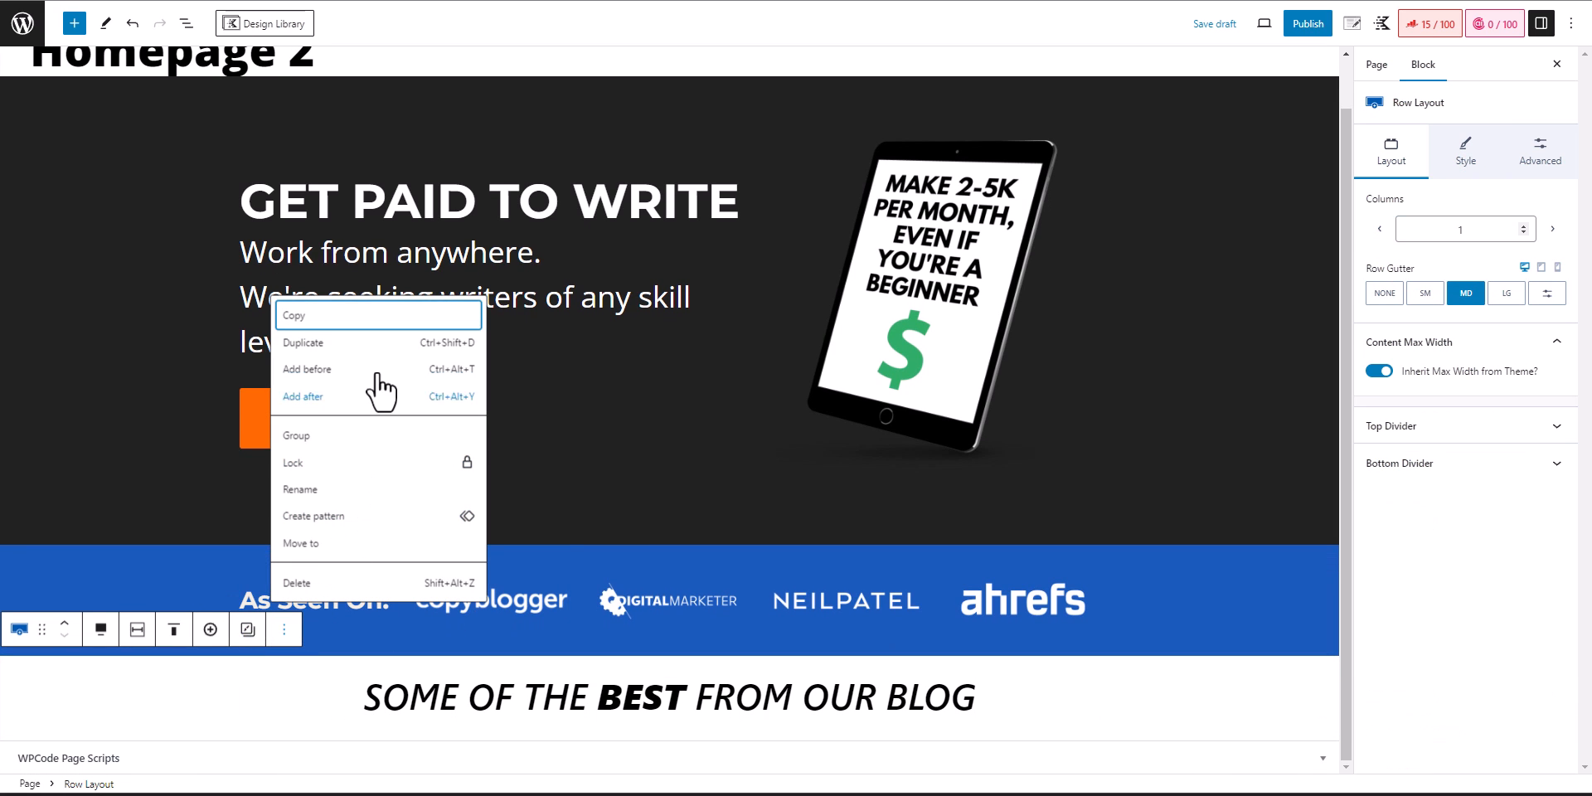
pyautogui.click(315, 397)
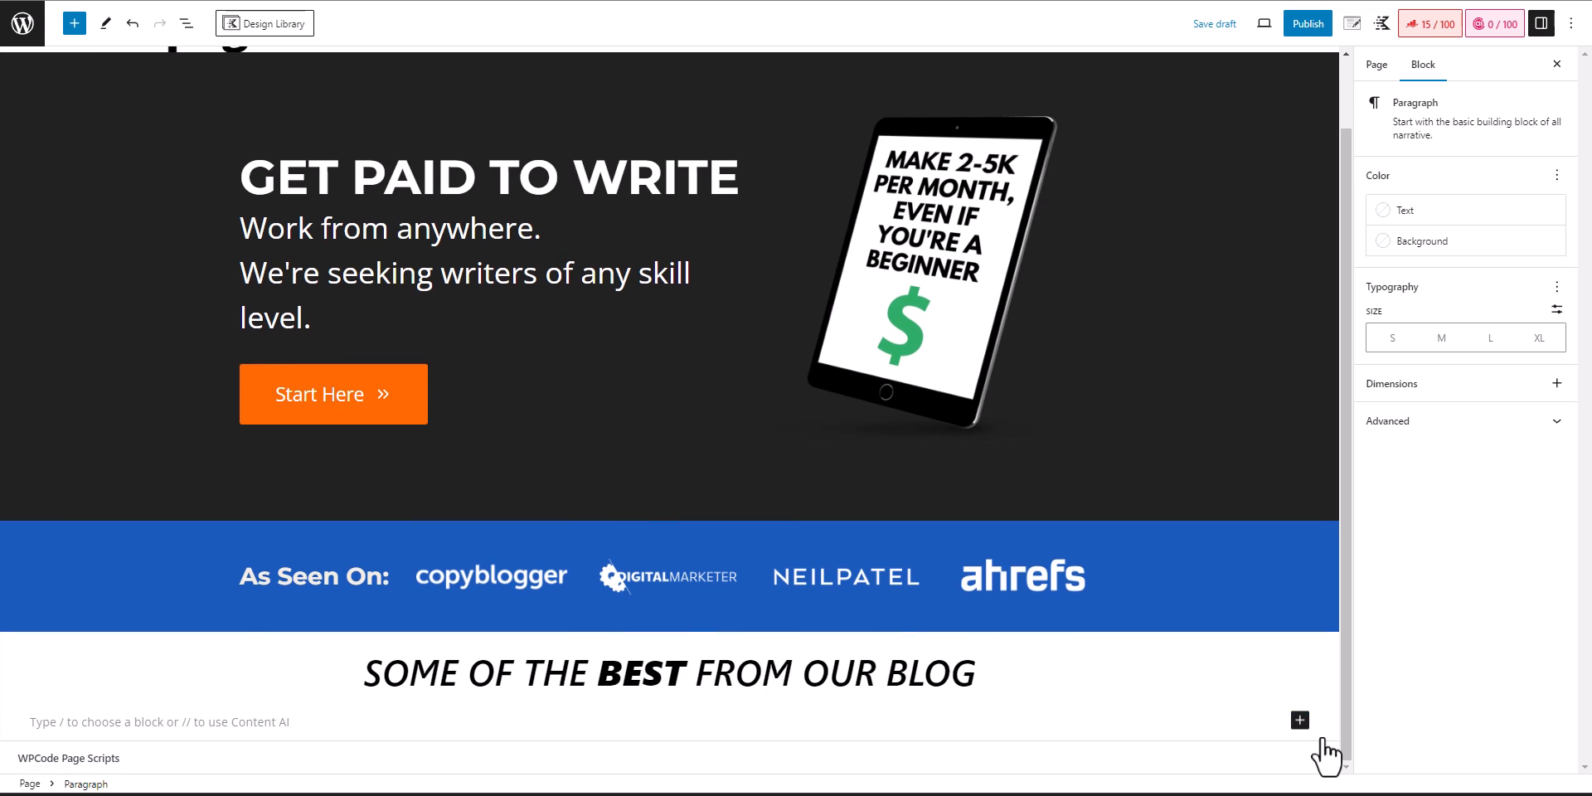
pyautogui.click(1299, 721)
pyautogui.click(1426, 626)
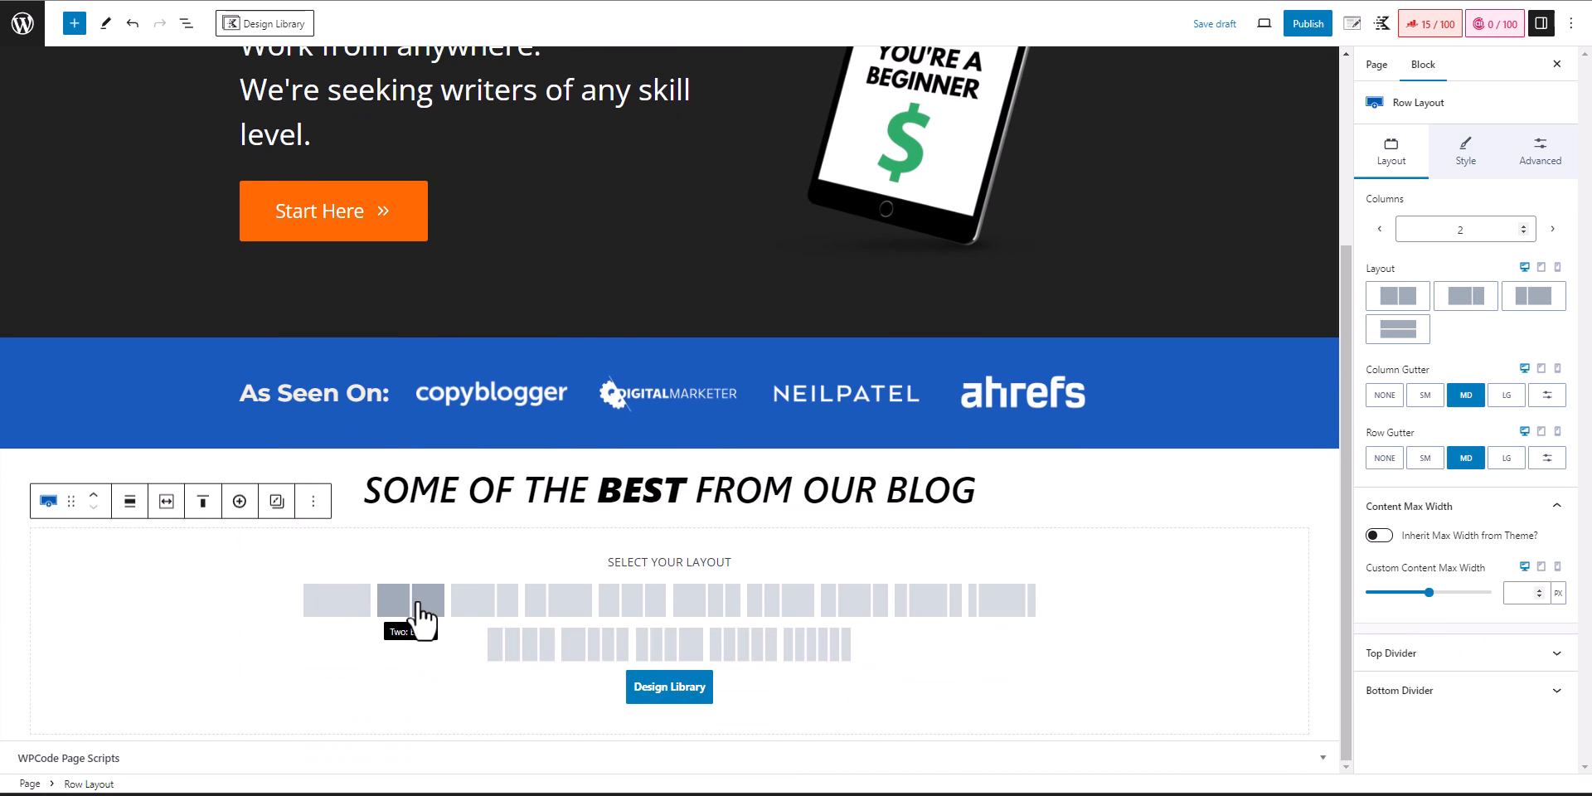
pyautogui.click(423, 614)
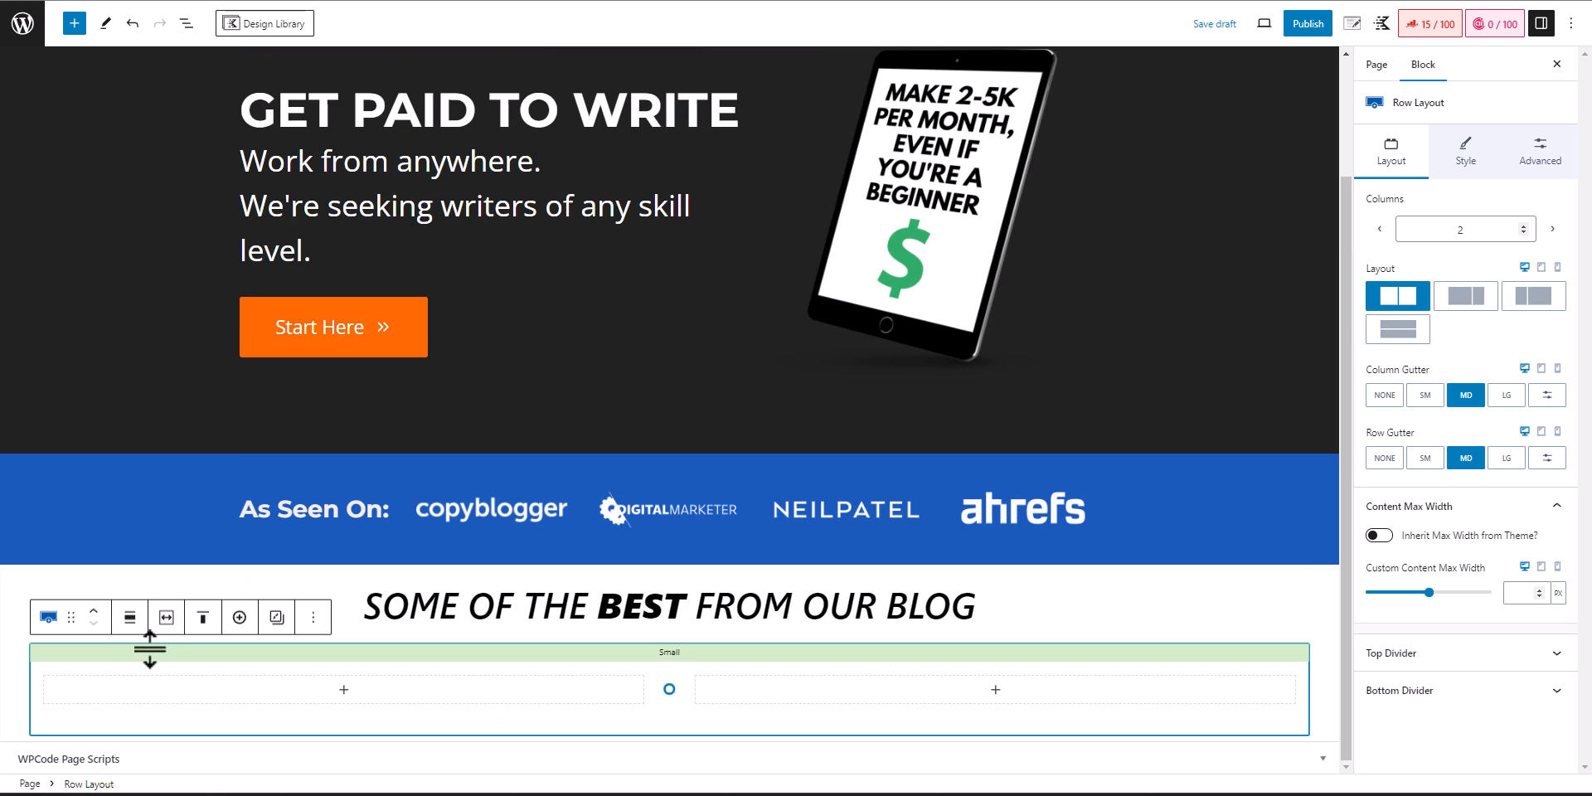
# - Set the two-column row to full width and make it use the theme content inner width
pyautogui.click(126, 623)
pyautogui.click(166, 718)
pyautogui.click(137, 619)
pyautogui.click(47, 661)
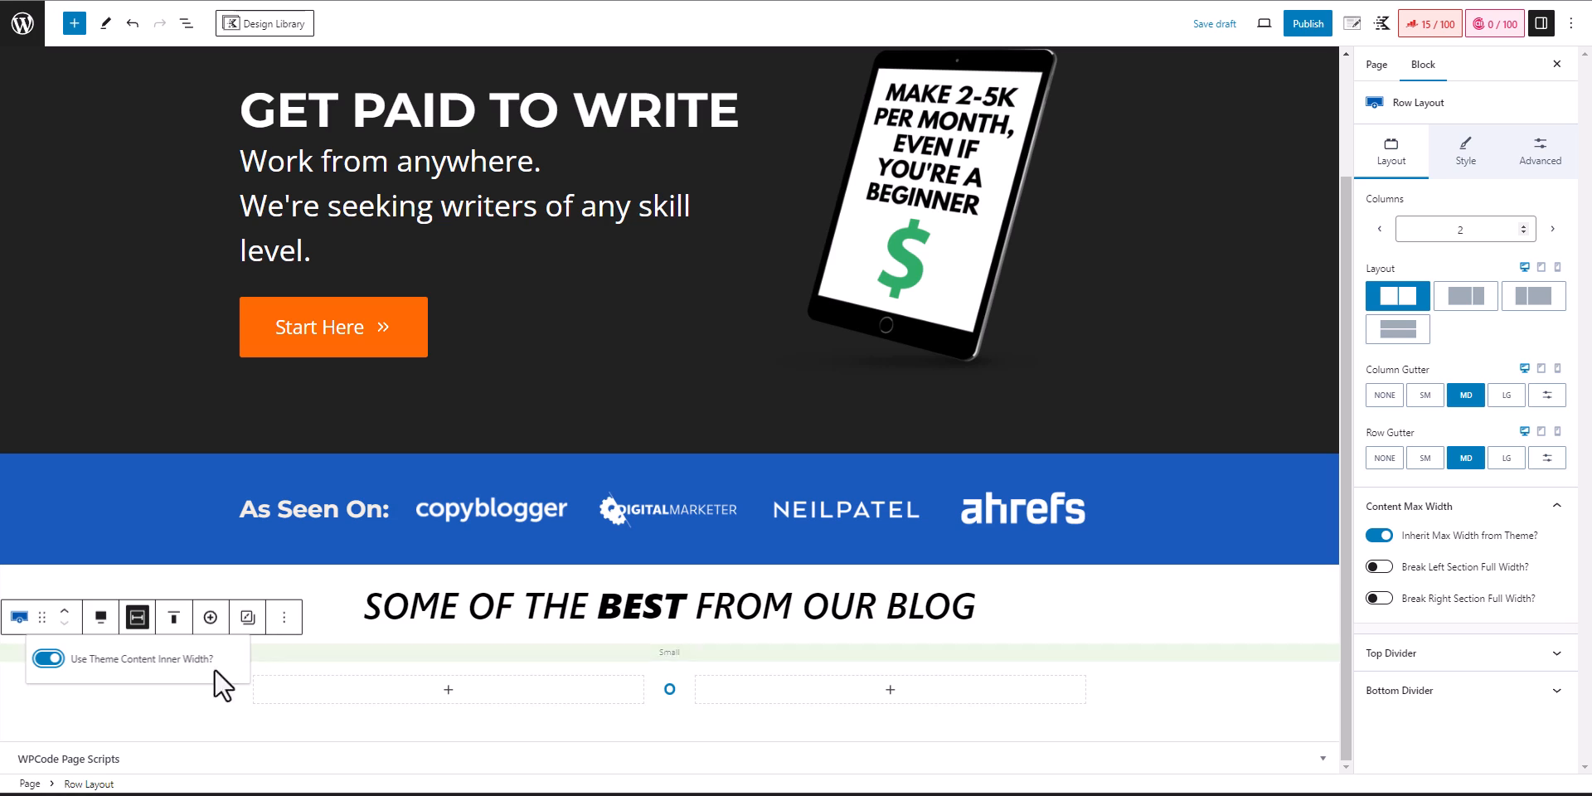
pyautogui.click(179, 711)
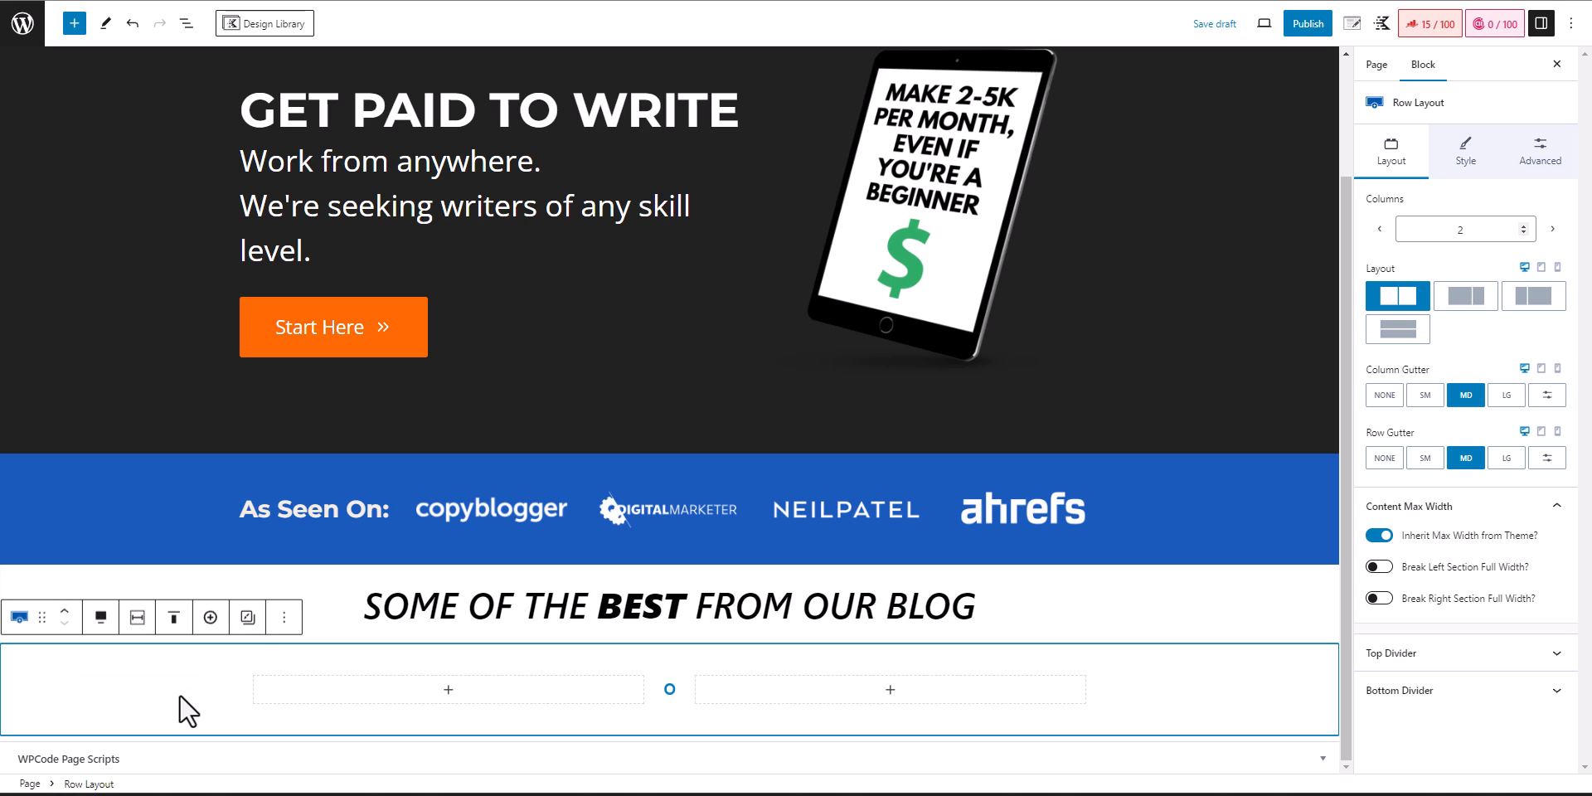
# - Add a Text (Adv) block in the first column of the two-column row and paste the copied post title and teaser
pyautogui.click(449, 689)
pyautogui.click(446, 531)
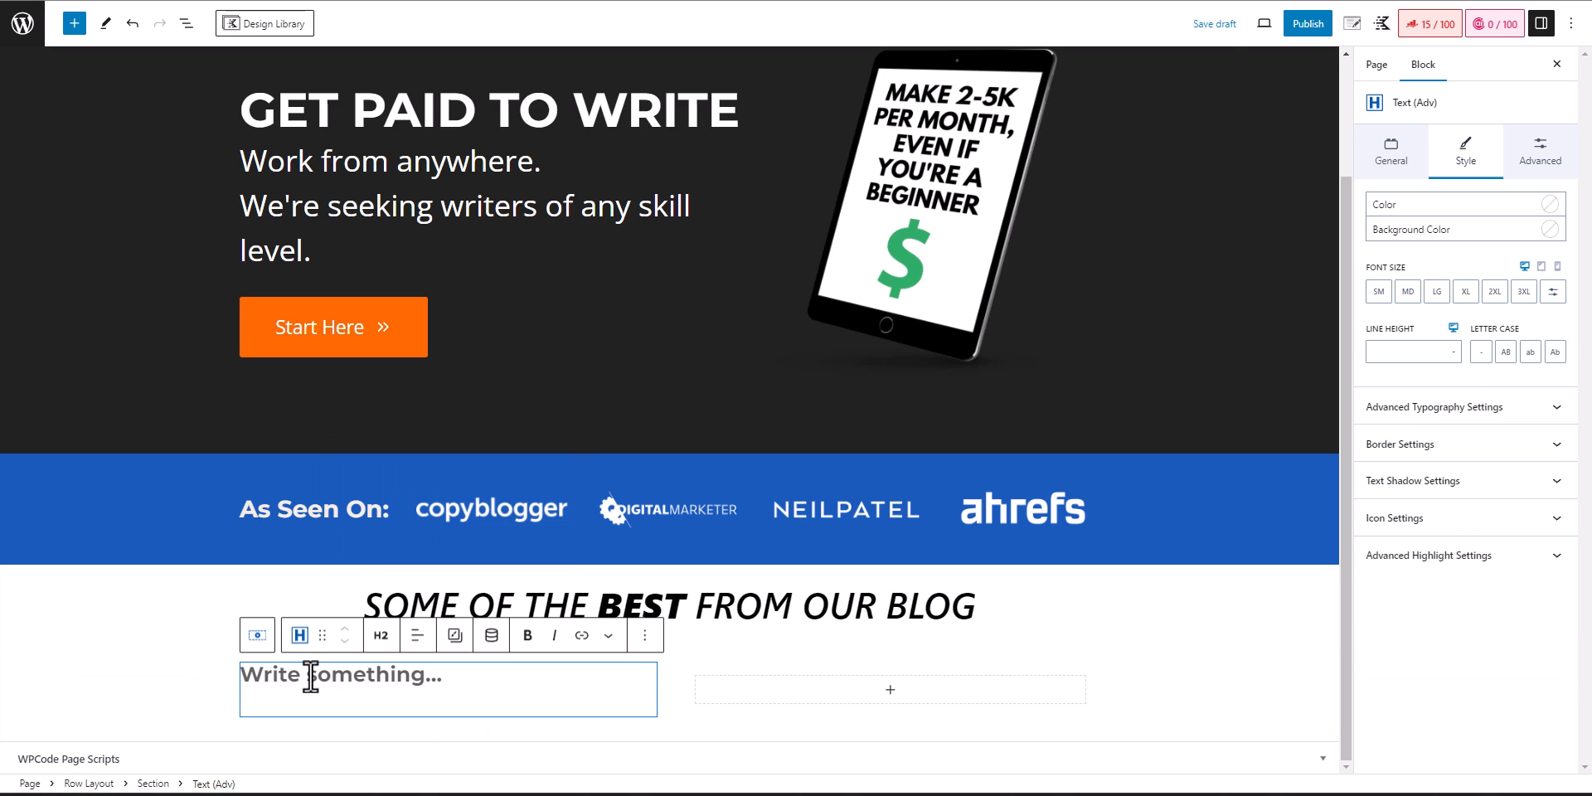
pyautogui.hotkey('ctrl', 'v')
pyautogui.click(143, 607)
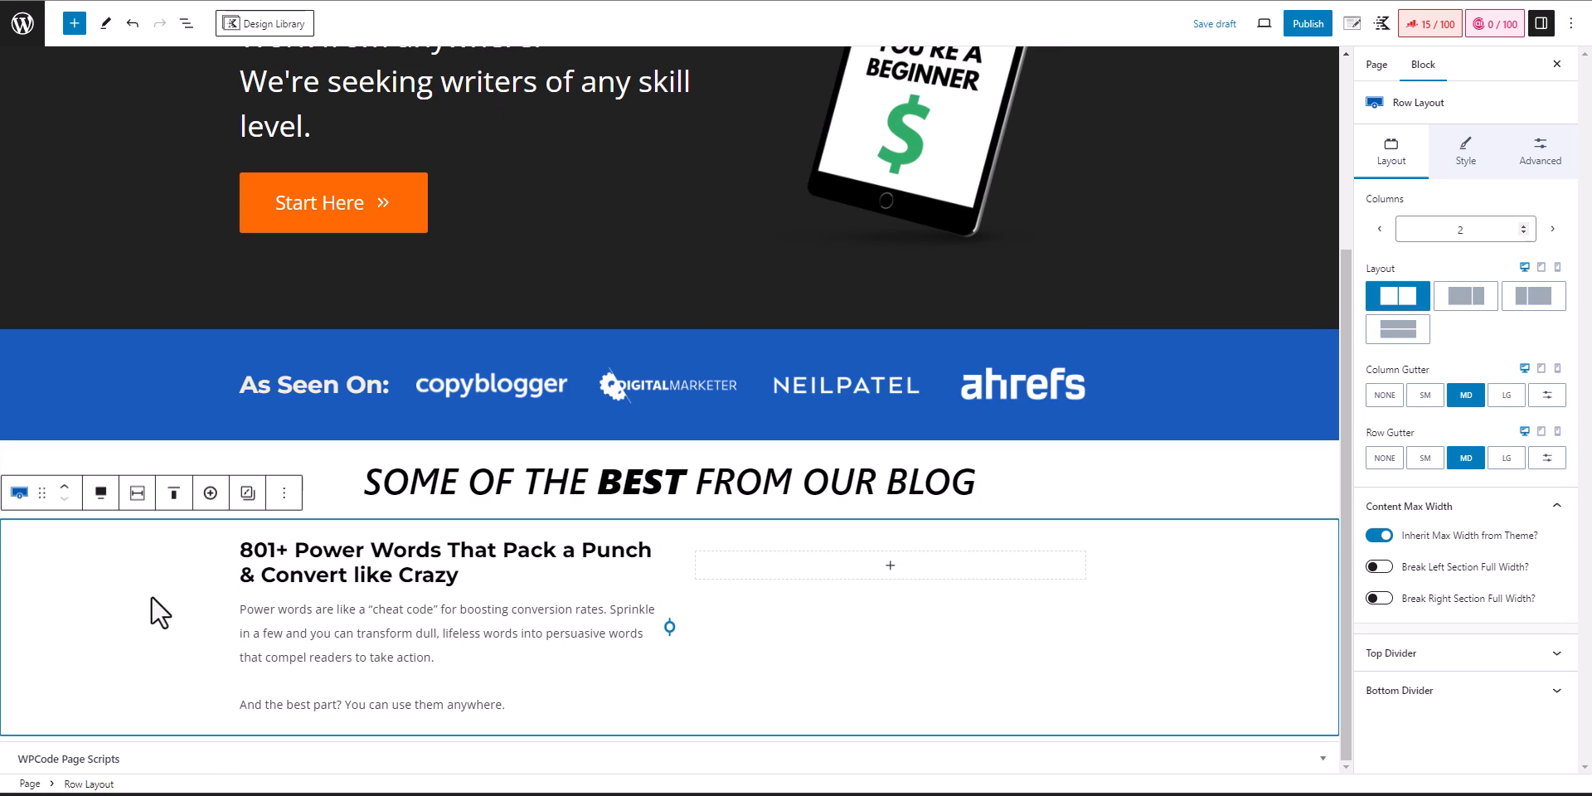
# - Insert a Buttons (Adv) block below the teaser's last paragraph and justify its items left
pyautogui.click(534, 710)
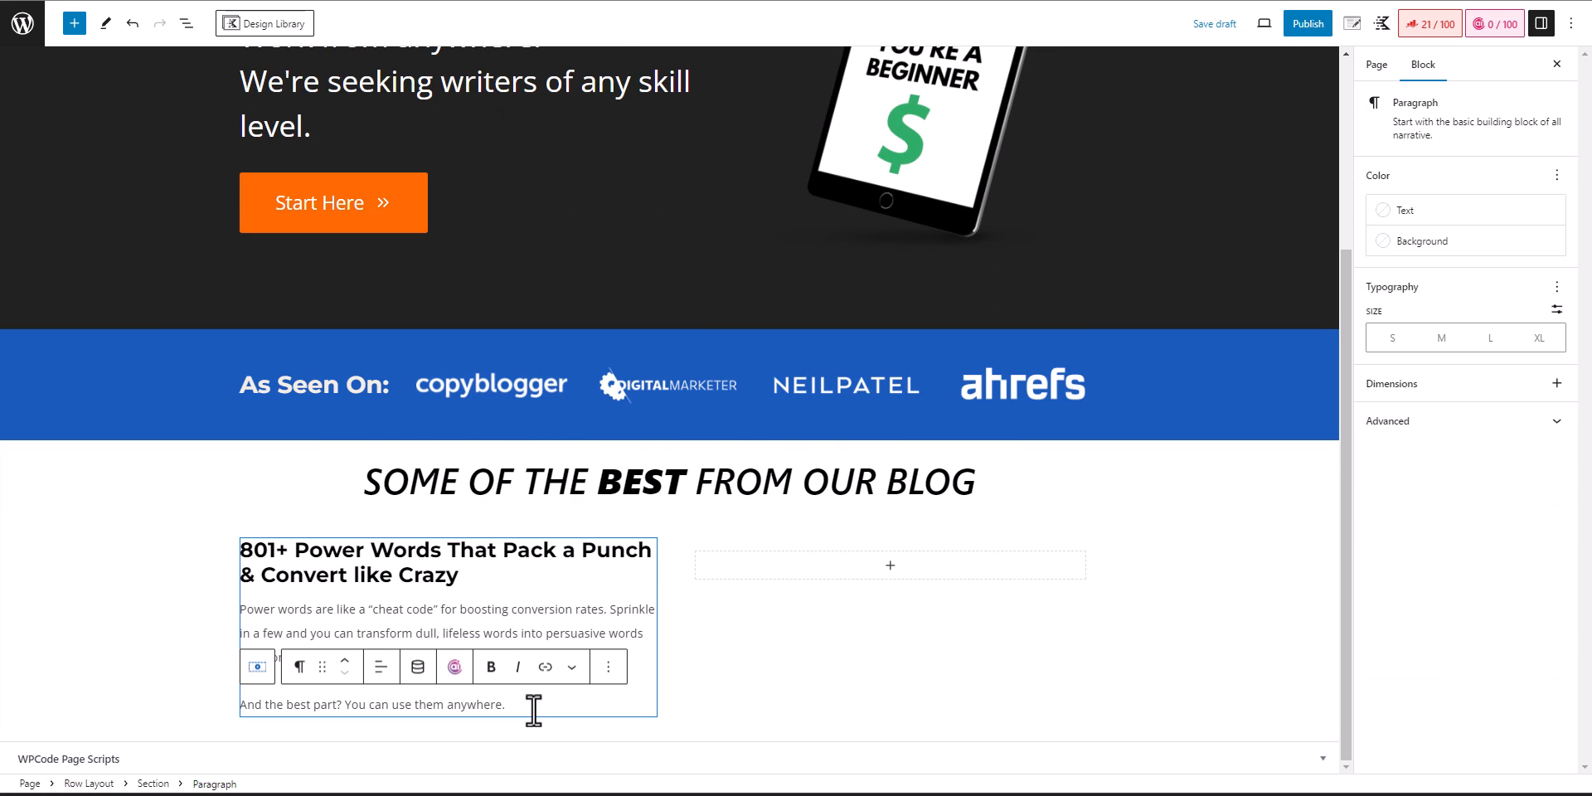
pyautogui.press('Return')
pyautogui.write('/butt')
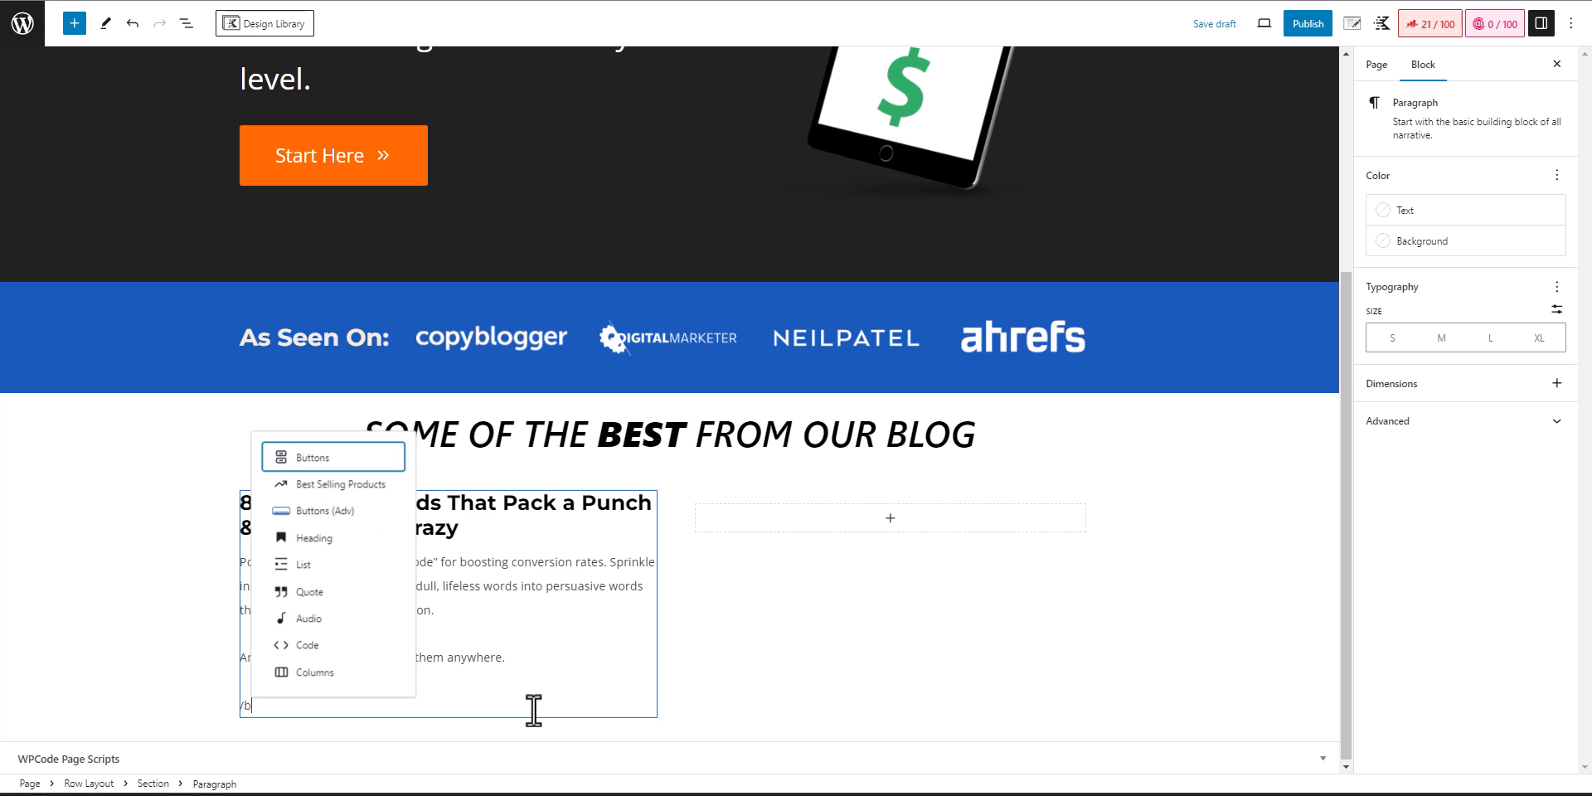
pyautogui.press('Down')
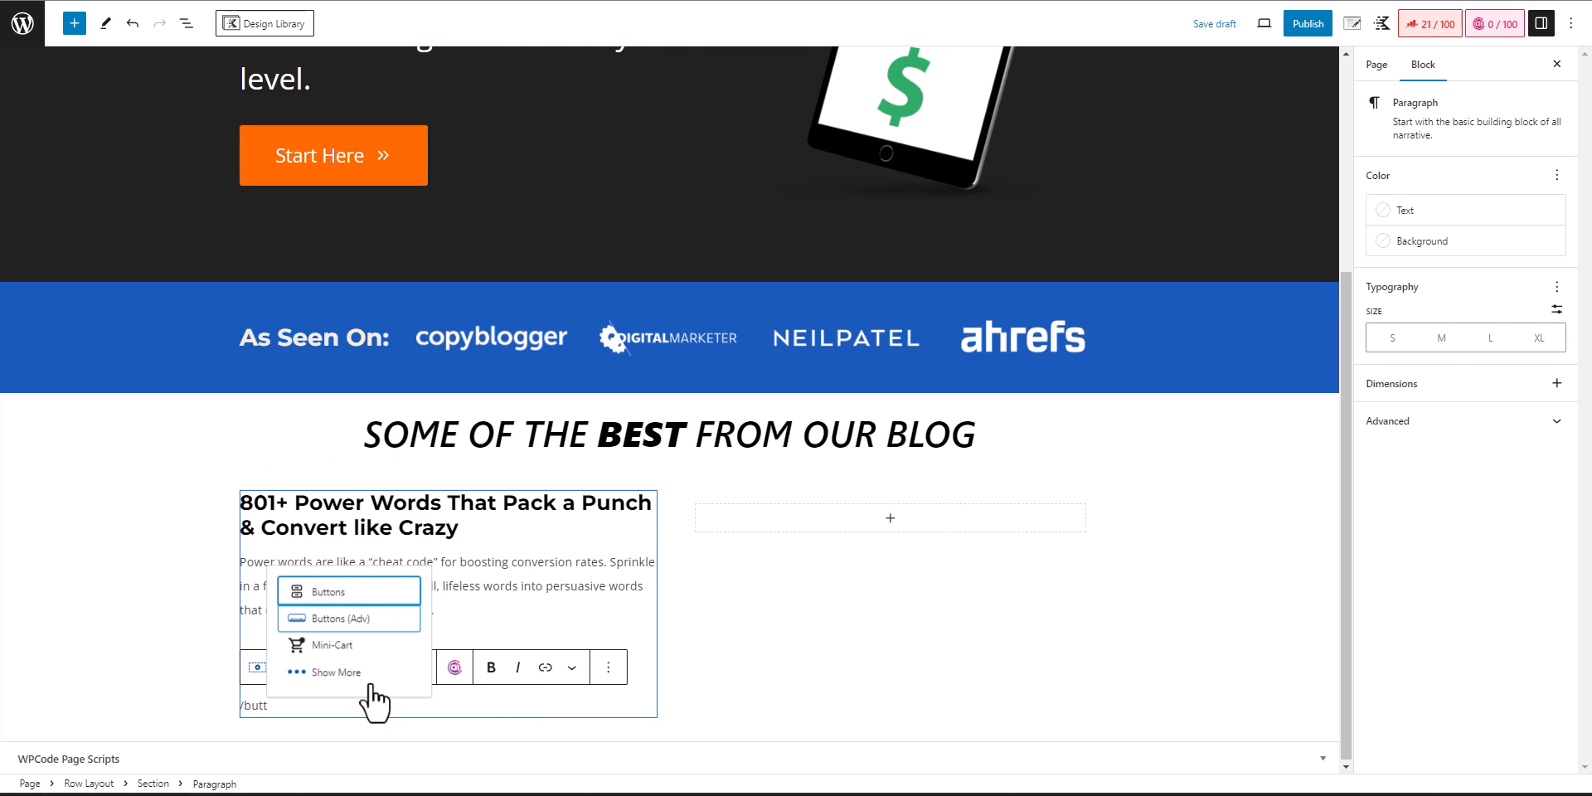
pyautogui.press('Return')
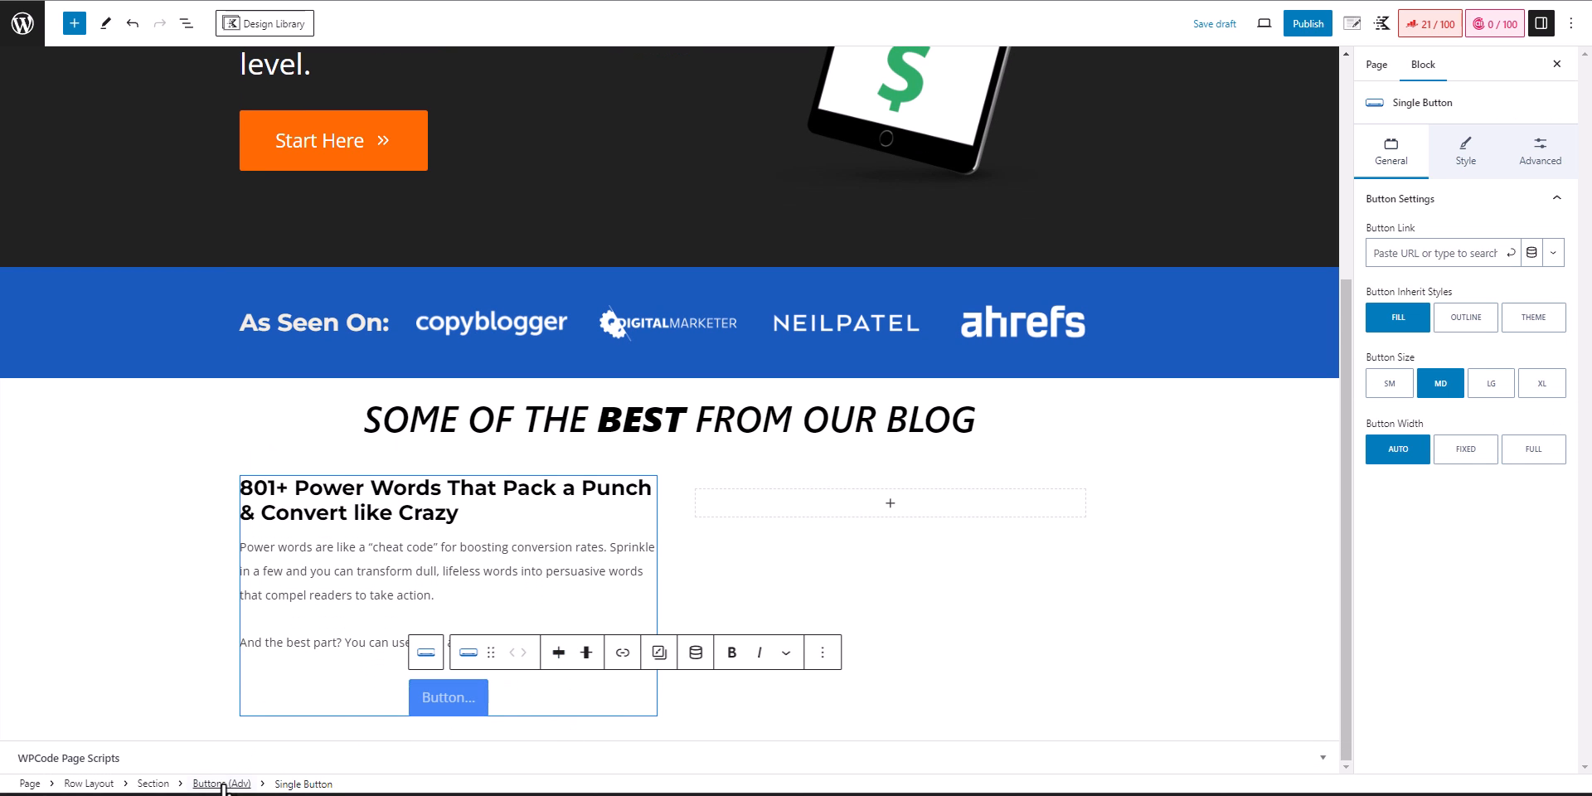
pyautogui.click(223, 783)
pyautogui.click(381, 652)
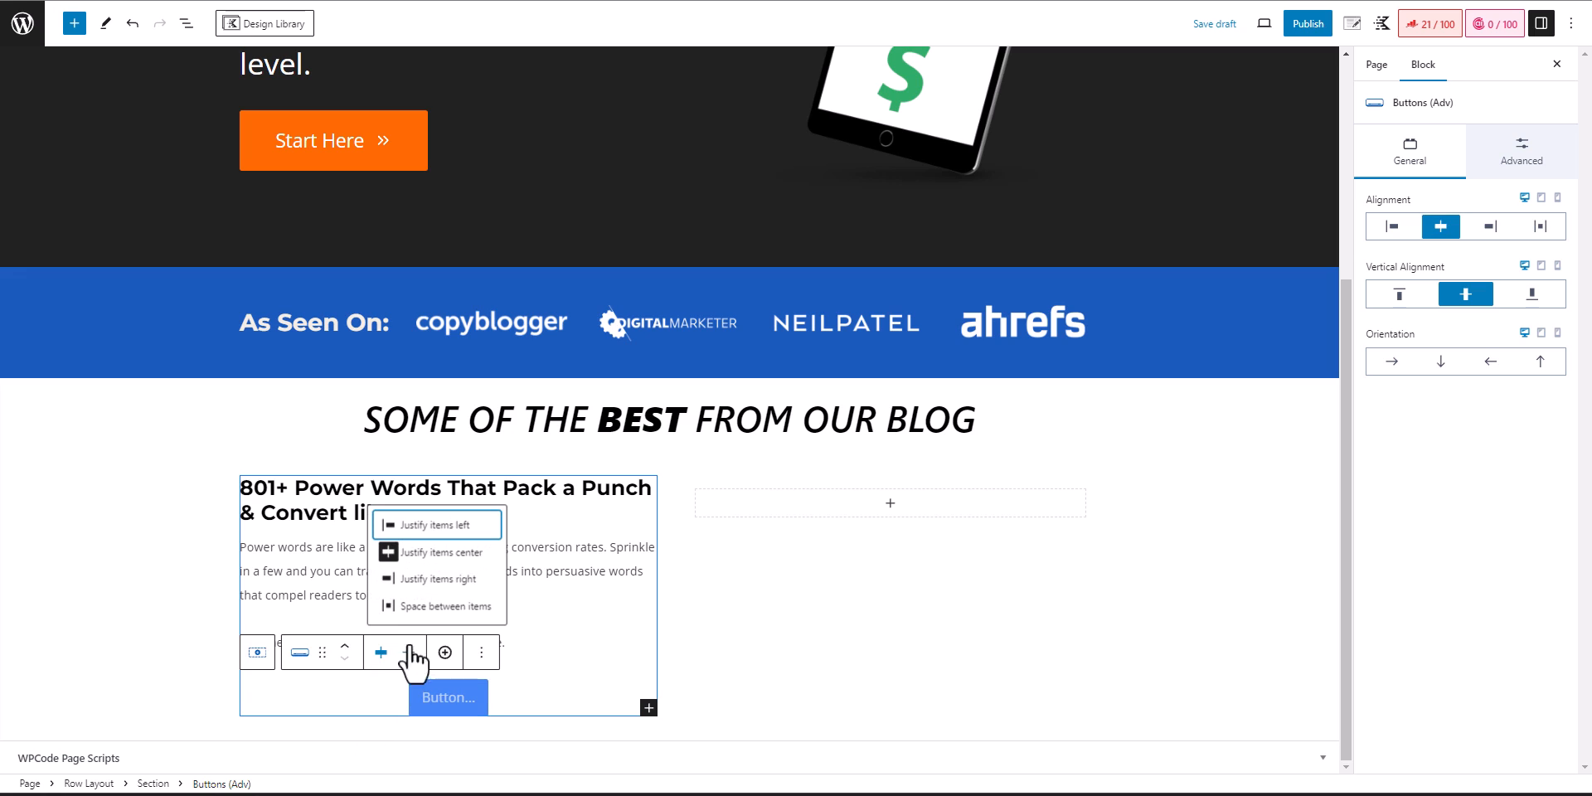
pyautogui.click(452, 523)
# - Label the new button "Read Blog Post"
pyautogui.click(282, 700)
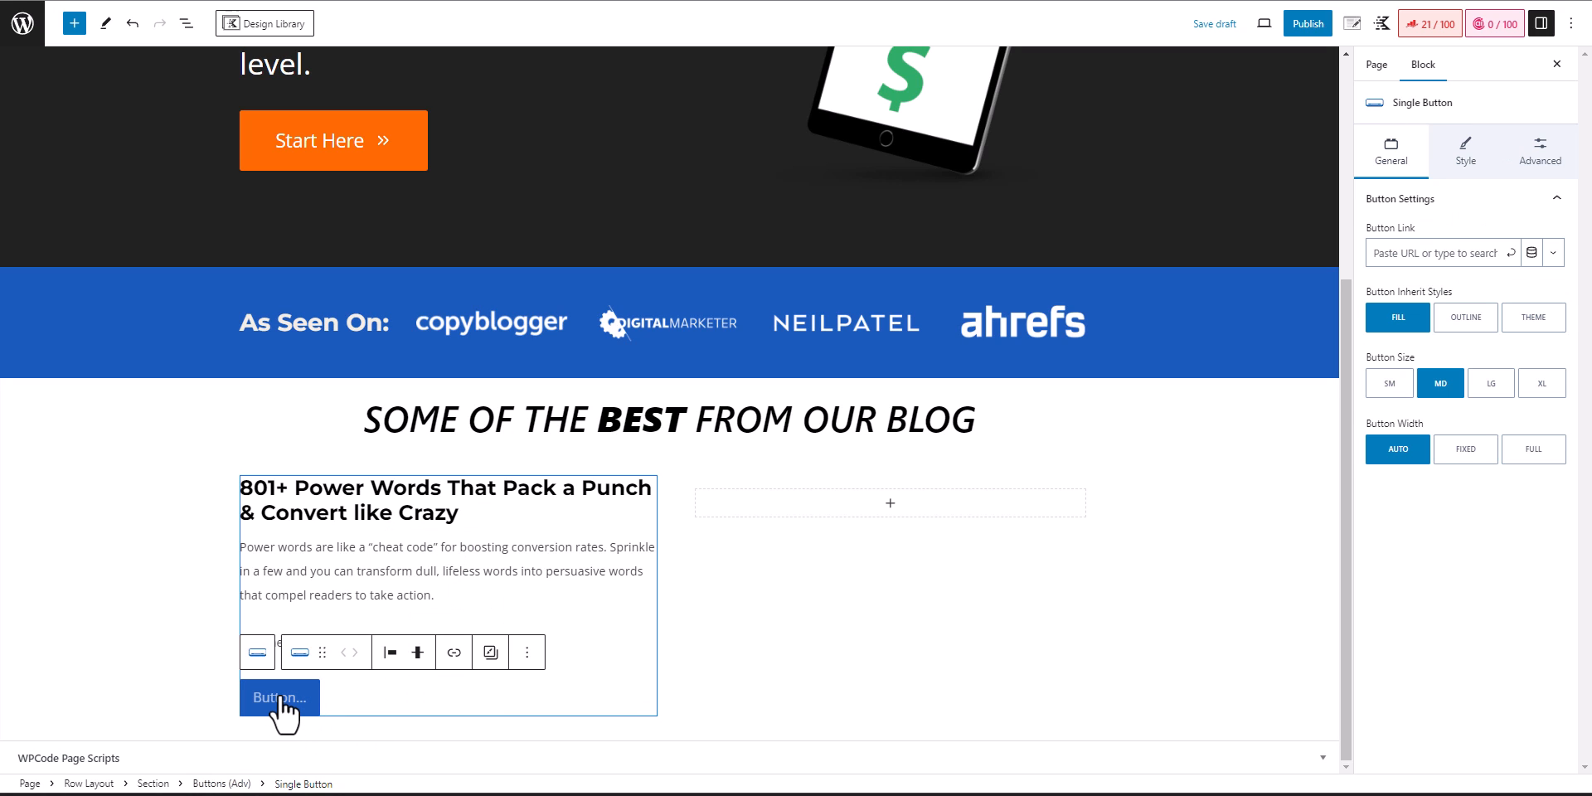
pyautogui.write('Read Blog Po')
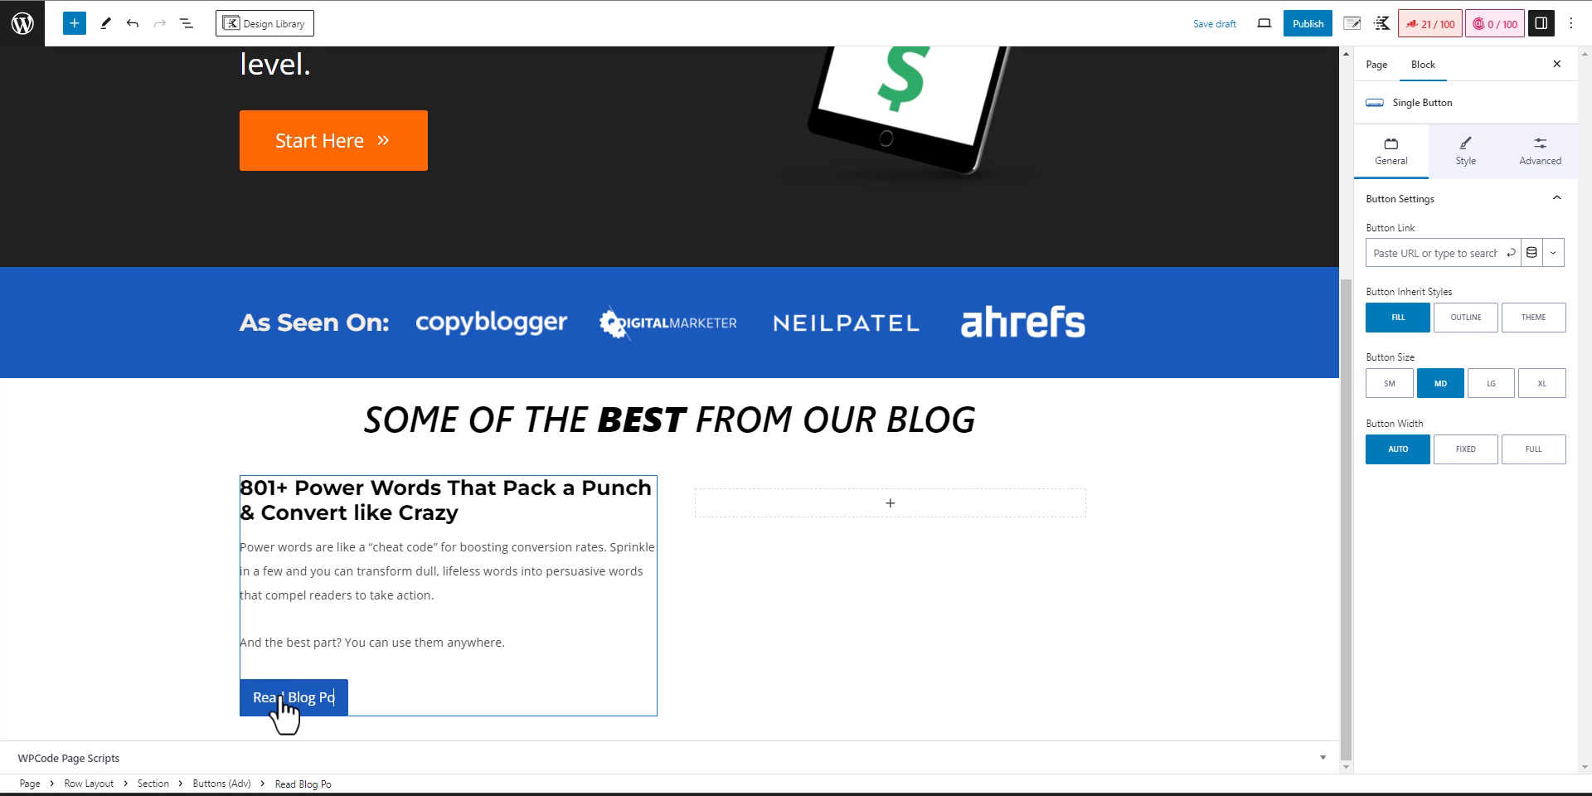
pyautogui.click(352, 688)
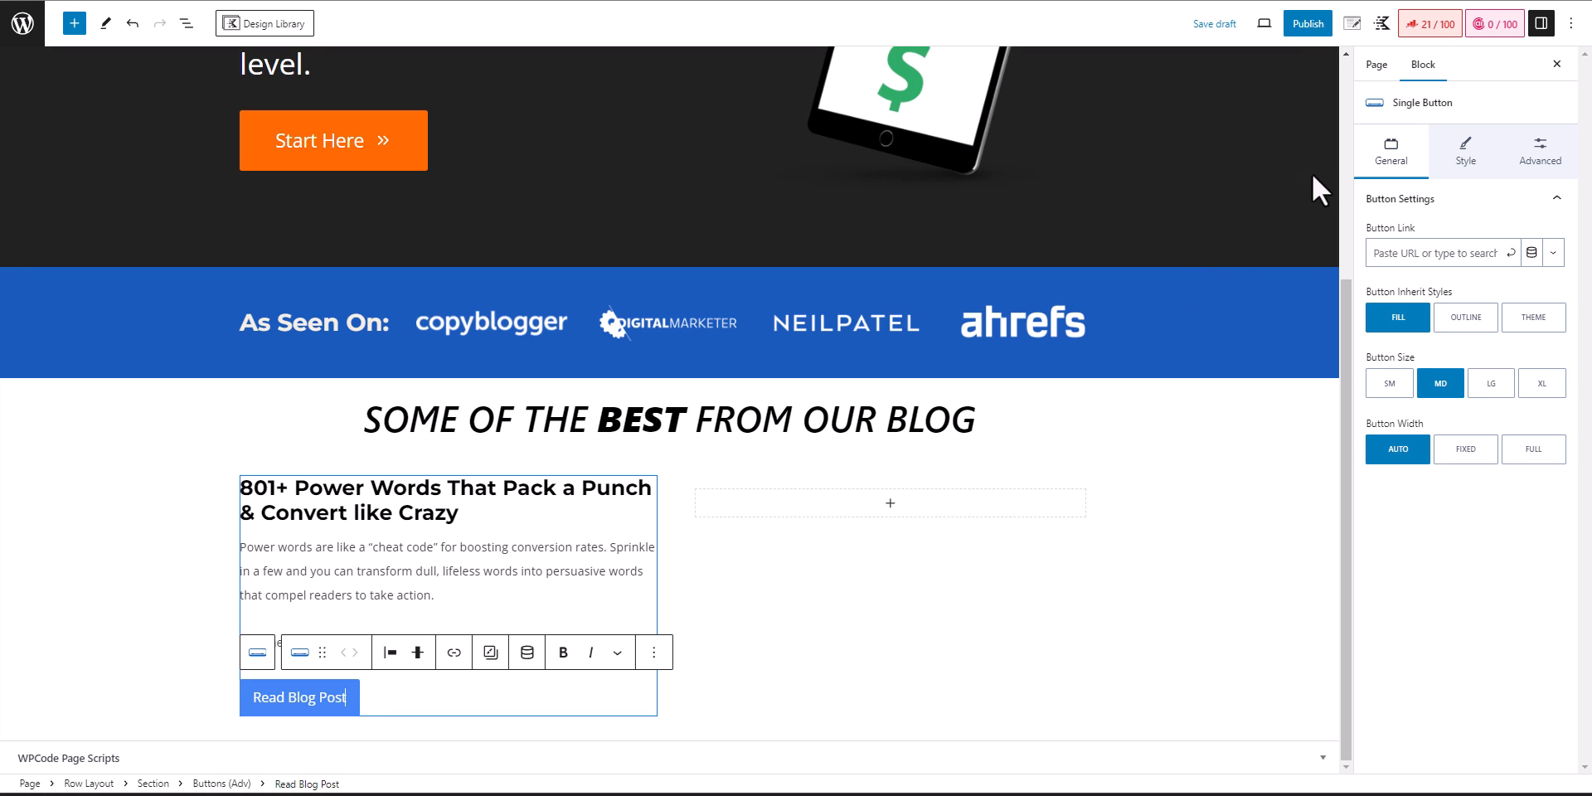
# - Add a single right-pointing chevron icon to the "Read Blog Post" button
pyautogui.click(1466, 164)
pyautogui.click(1434, 583)
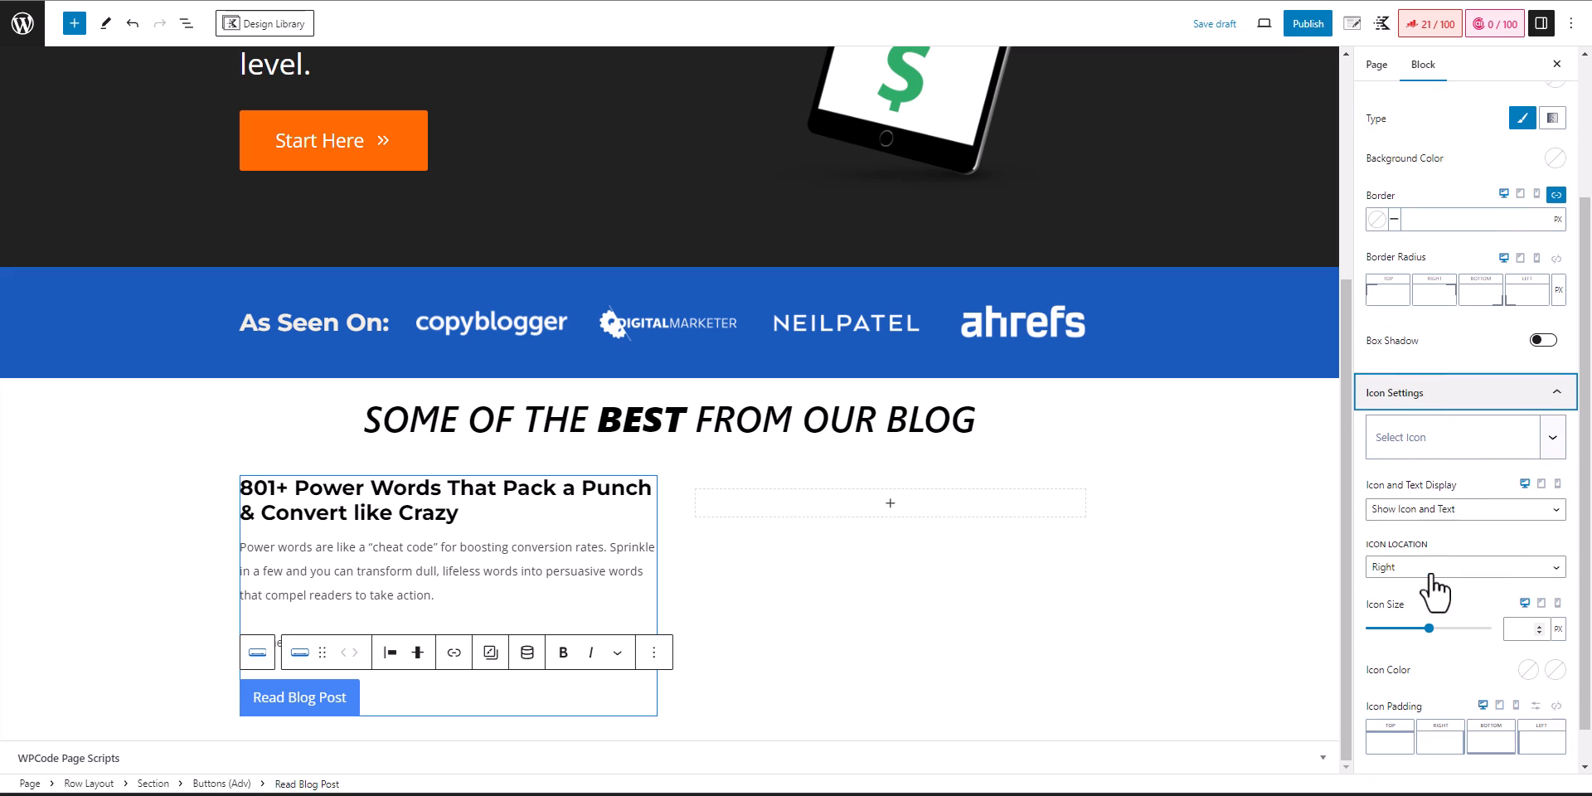
pyautogui.click(1457, 431)
pyautogui.scroll(-5, 1421, 630)
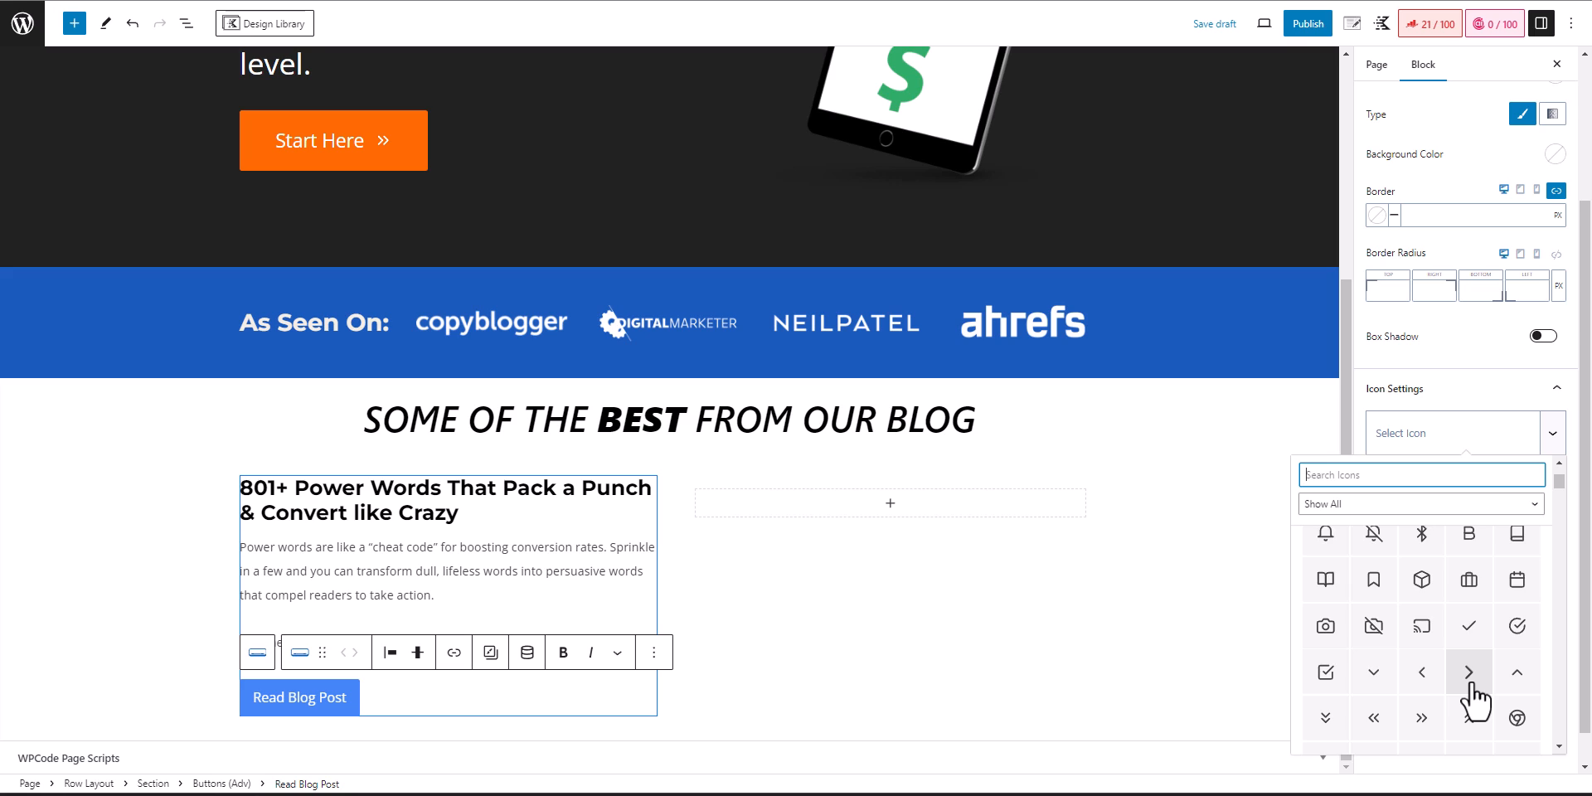
pyautogui.click(1468, 673)
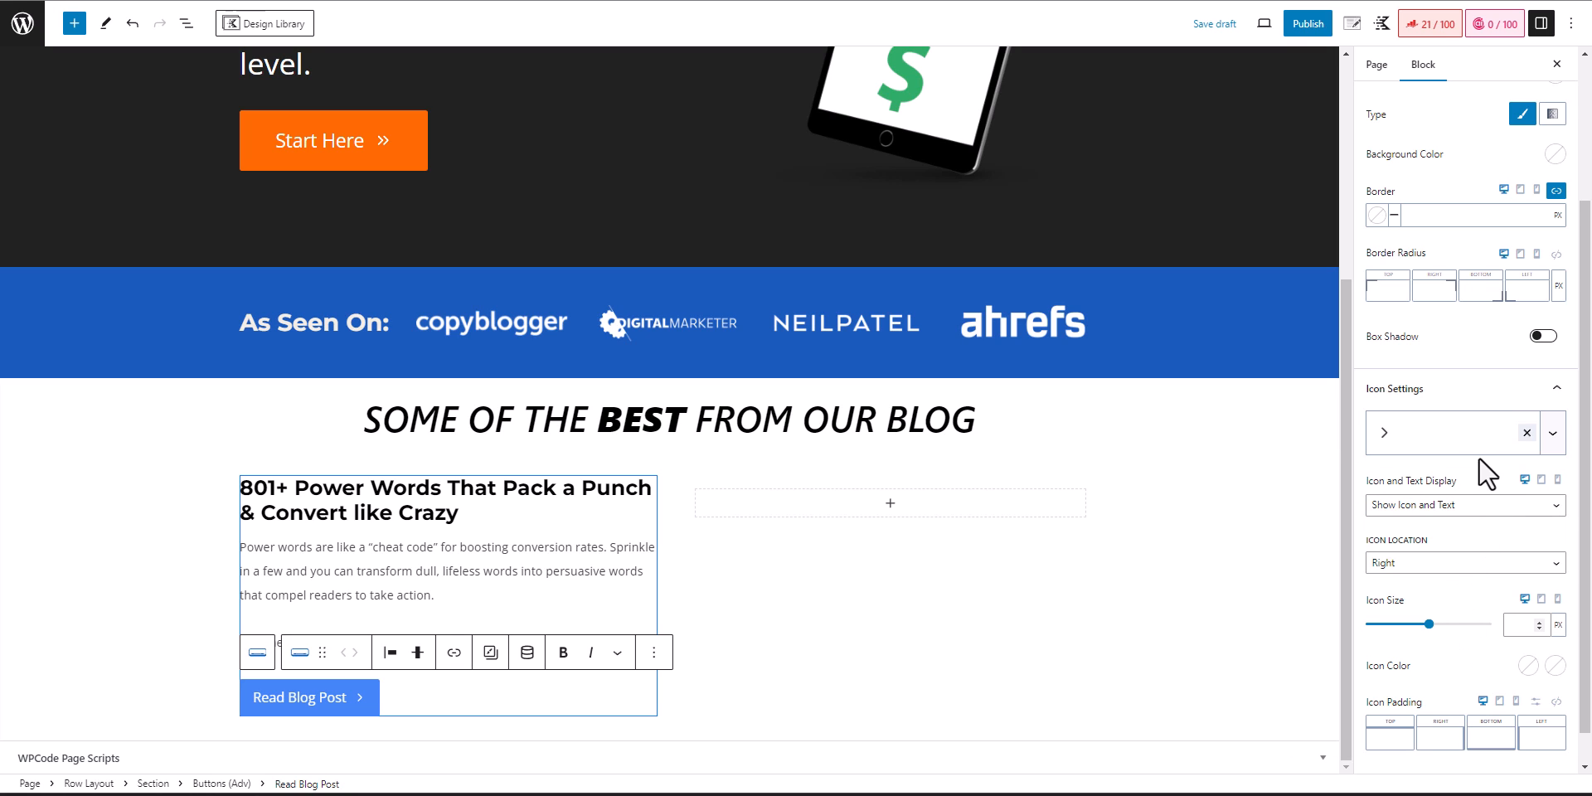
pyautogui.scroll(-1, 1449, 605)
pyautogui.scroll(5, 1459, 613)
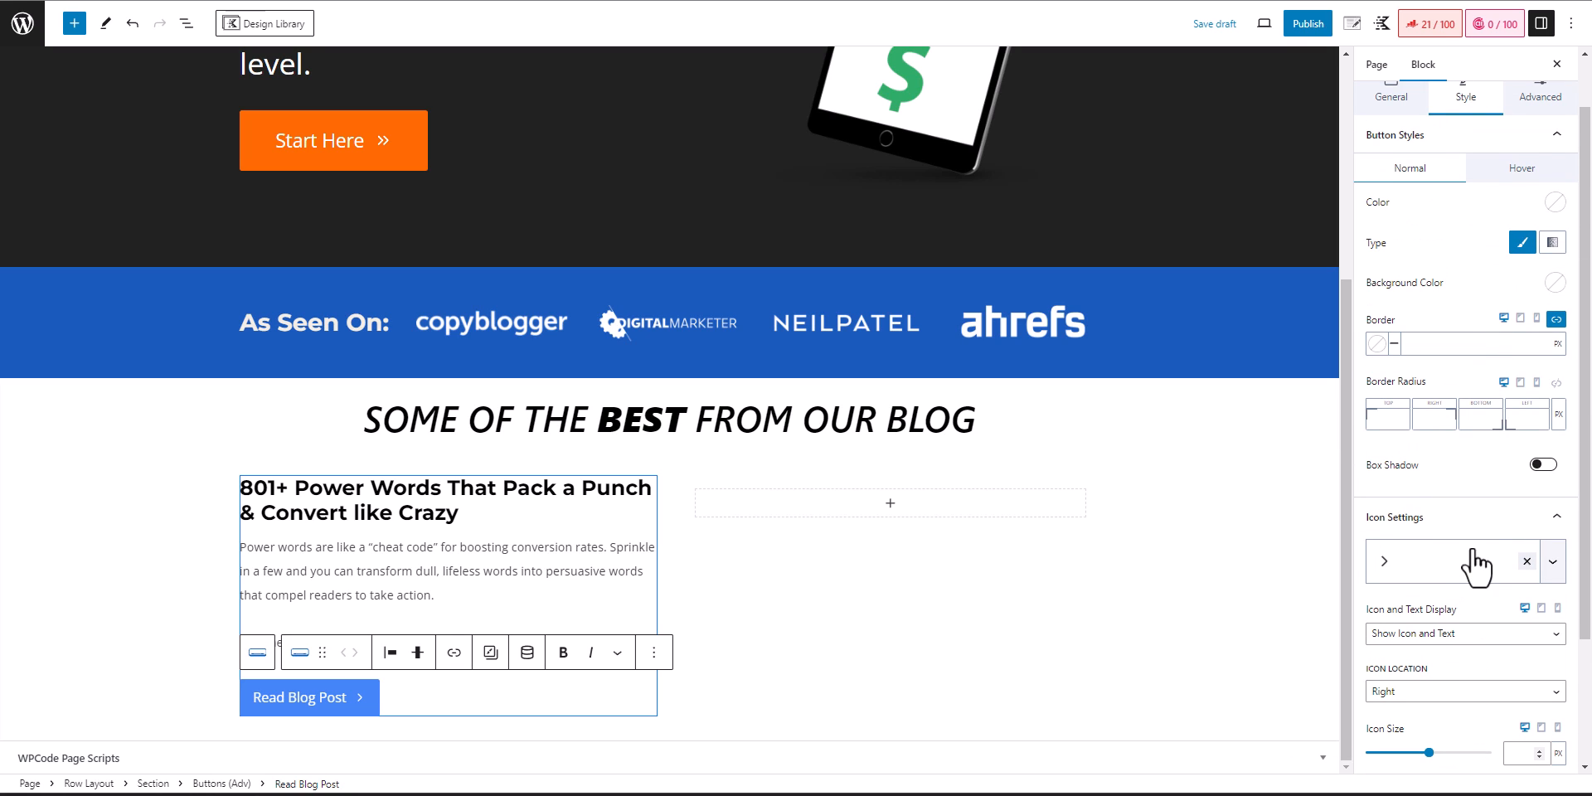
pyautogui.click(1482, 535)
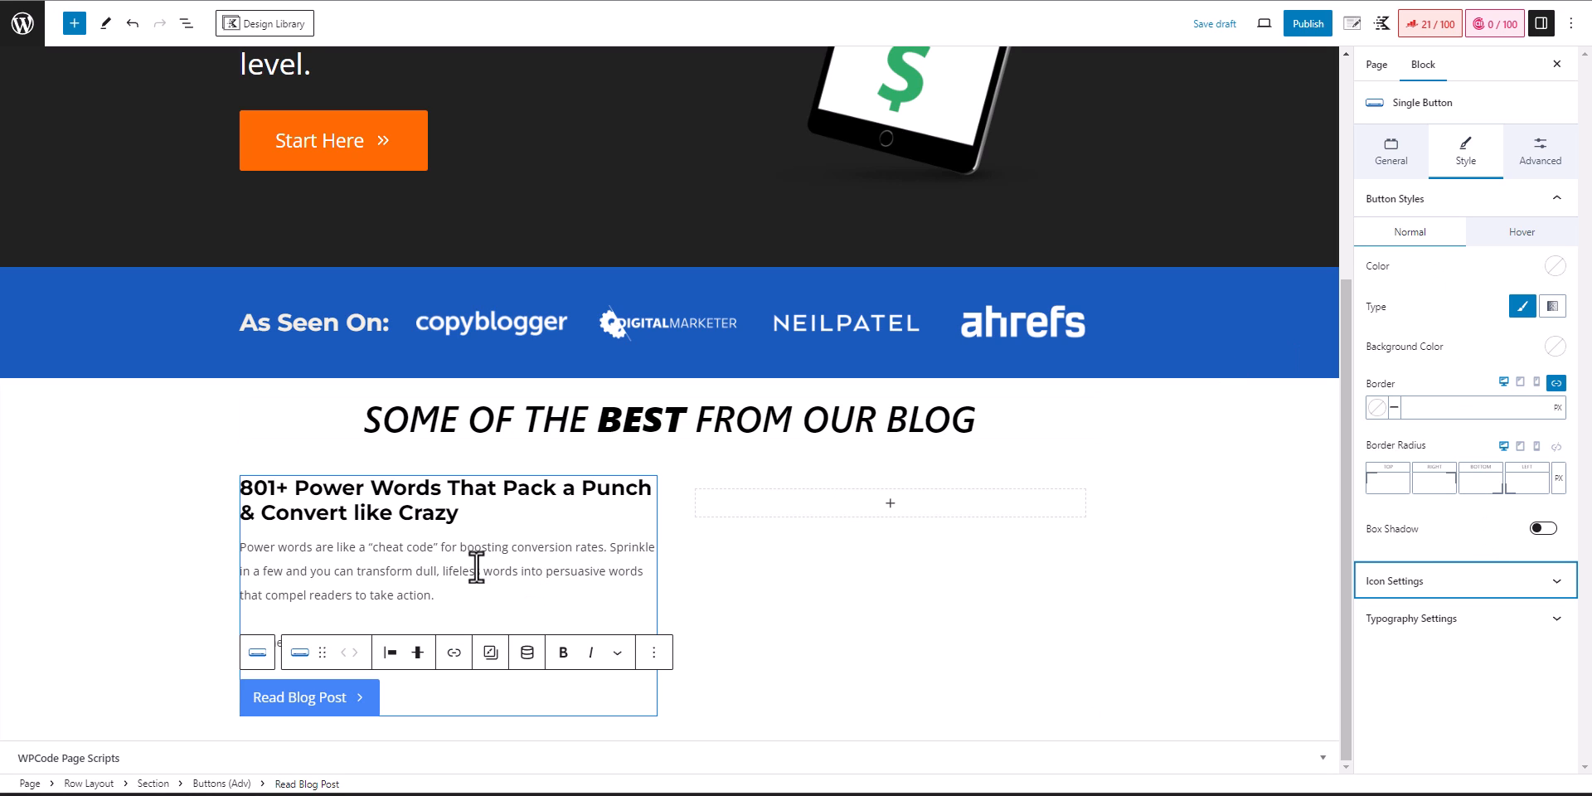
pyautogui.click(453, 652)
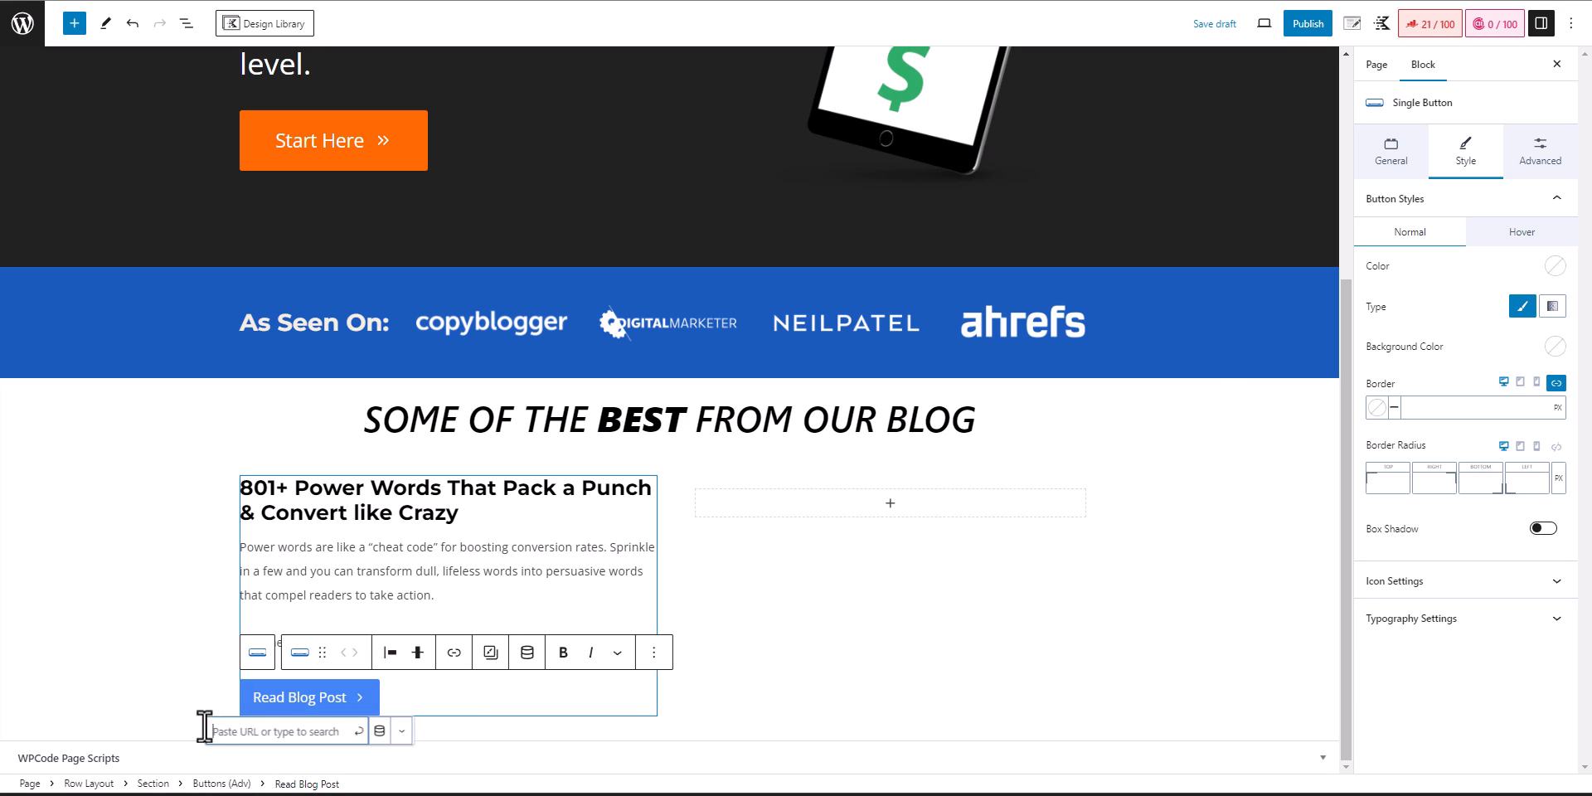
pyautogui.tripleClick(444, 514)
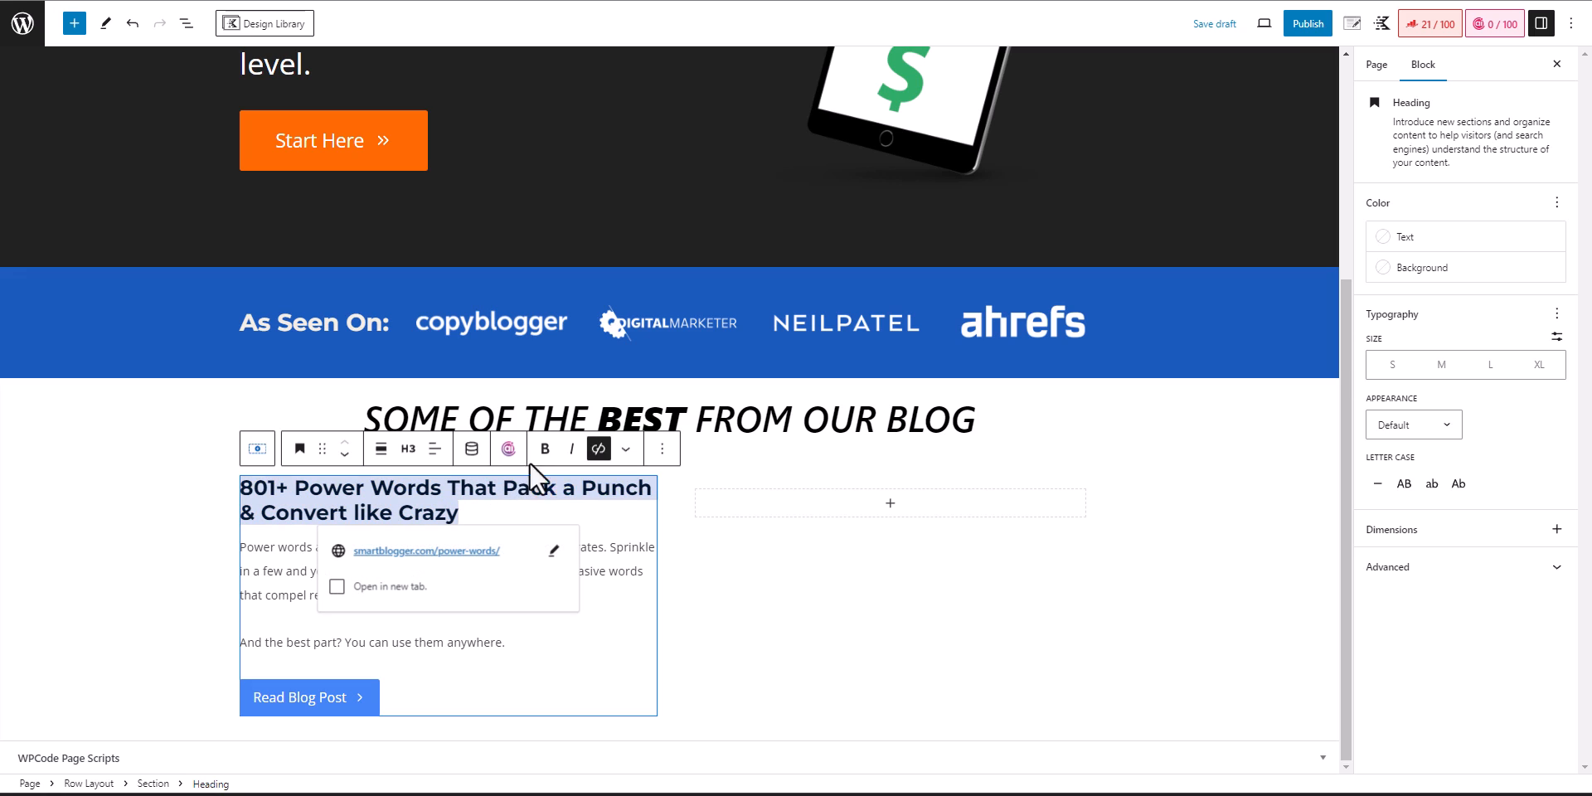
pyautogui.click(553, 551)
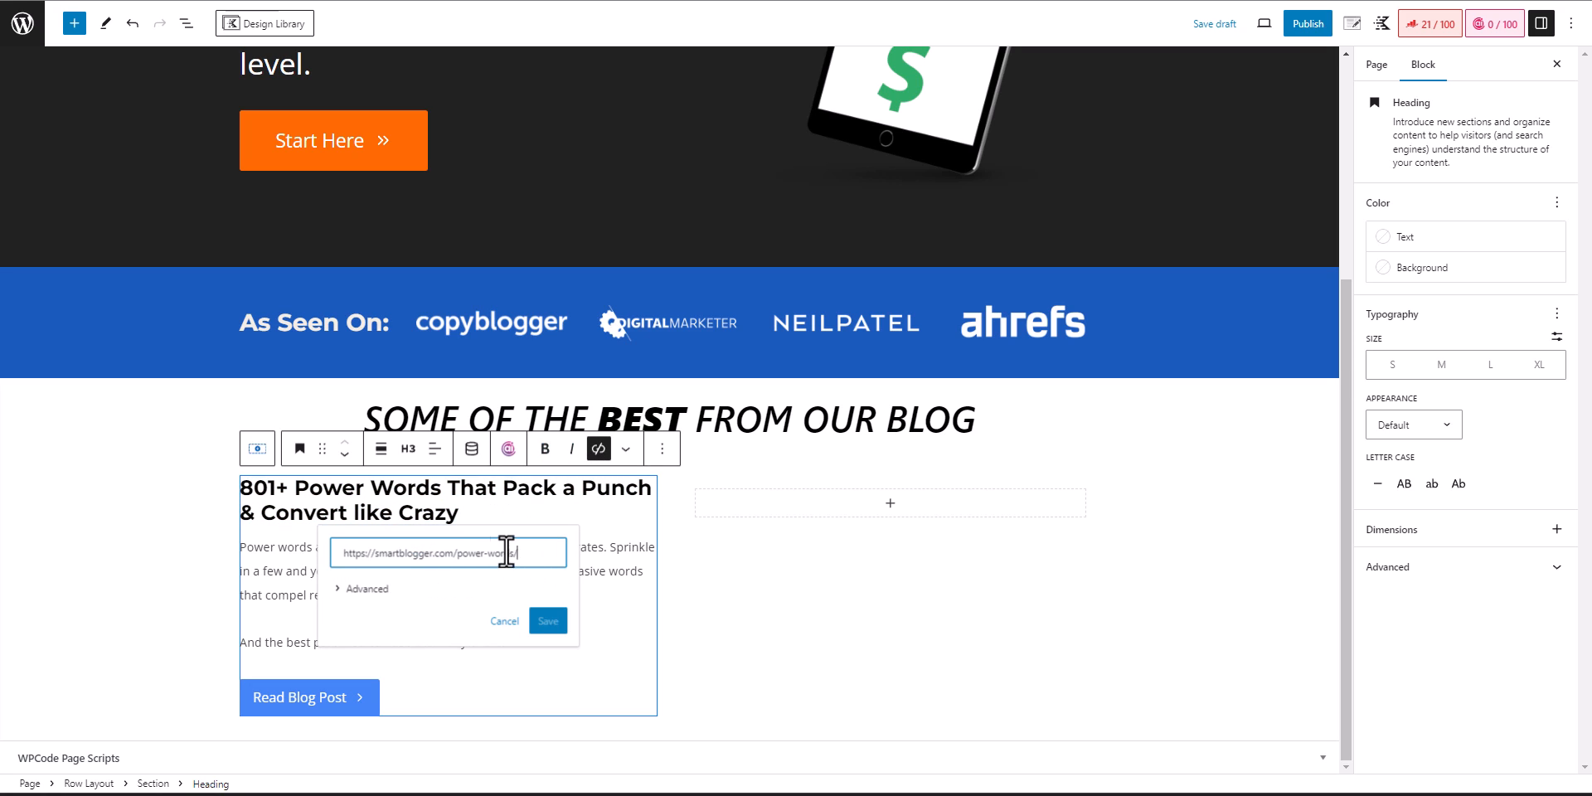
pyautogui.click(163, 551)
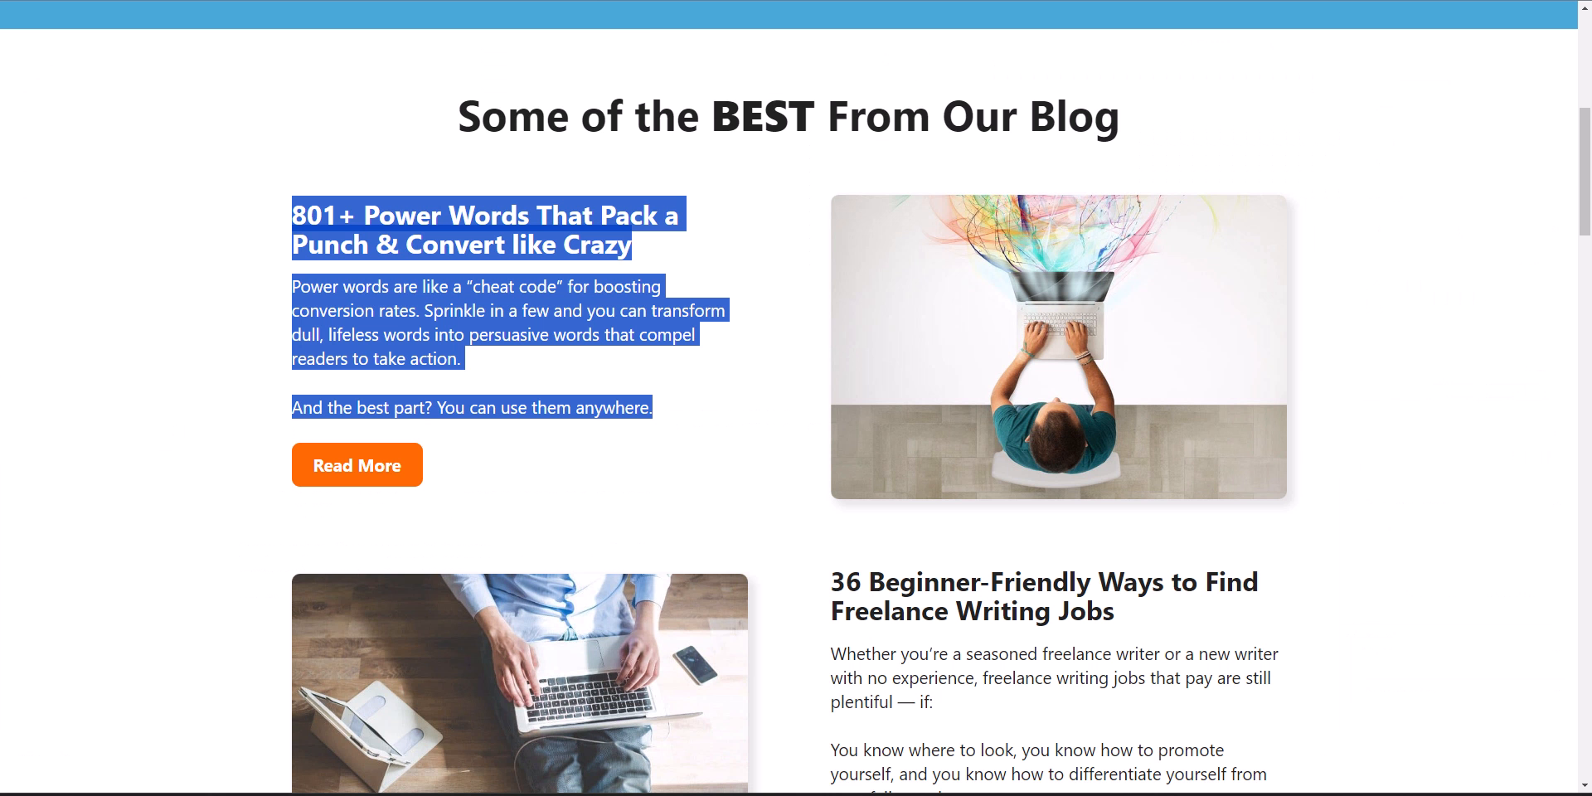
# - Save the image beside the "801+ Power Words" post on the reference homepage to disk
pyautogui.rightClick(1095, 308)
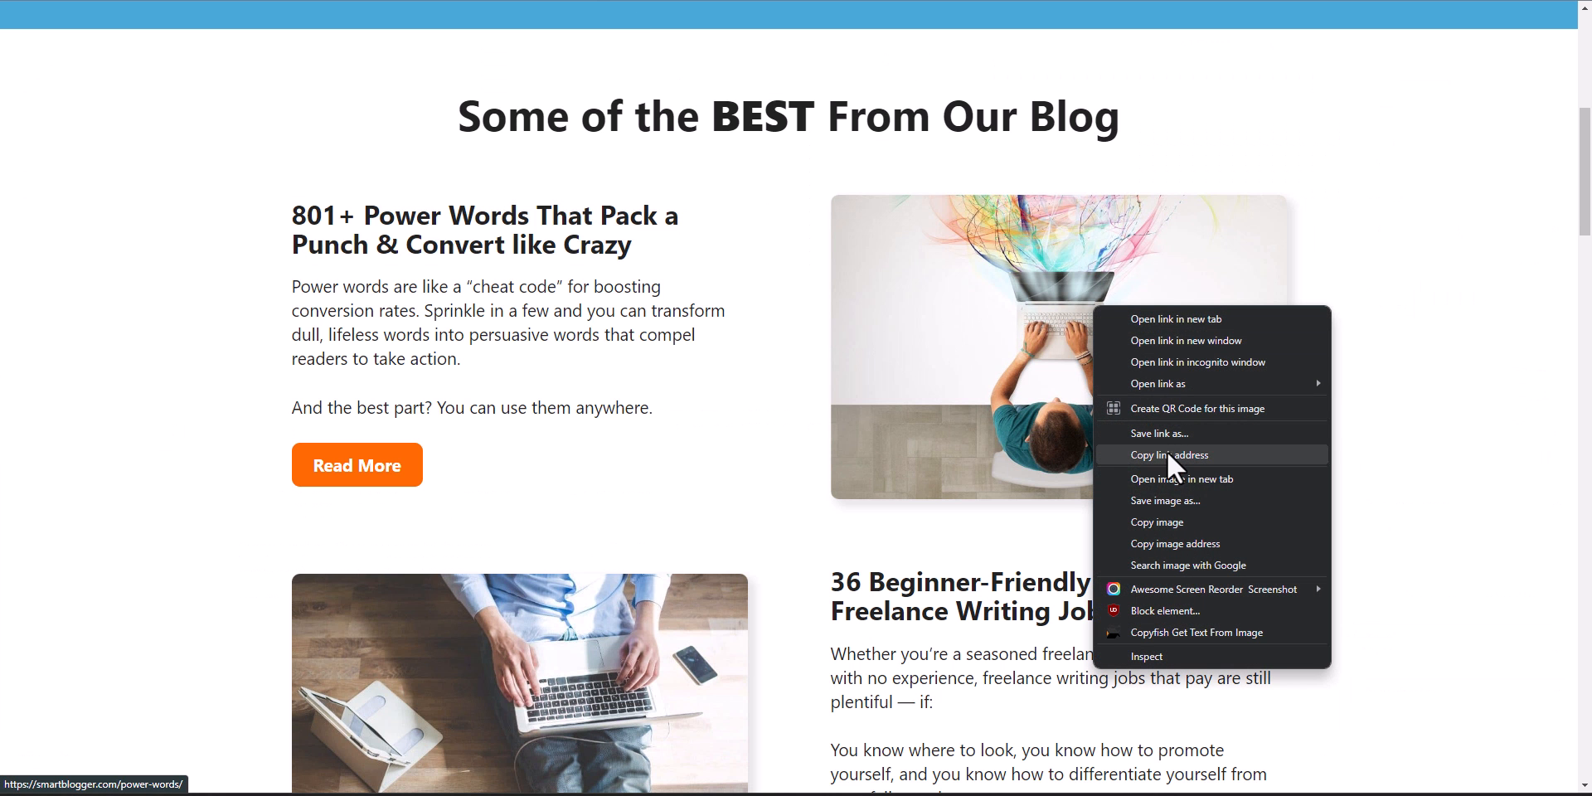
pyautogui.click(1172, 495)
pyautogui.click(1121, 516)
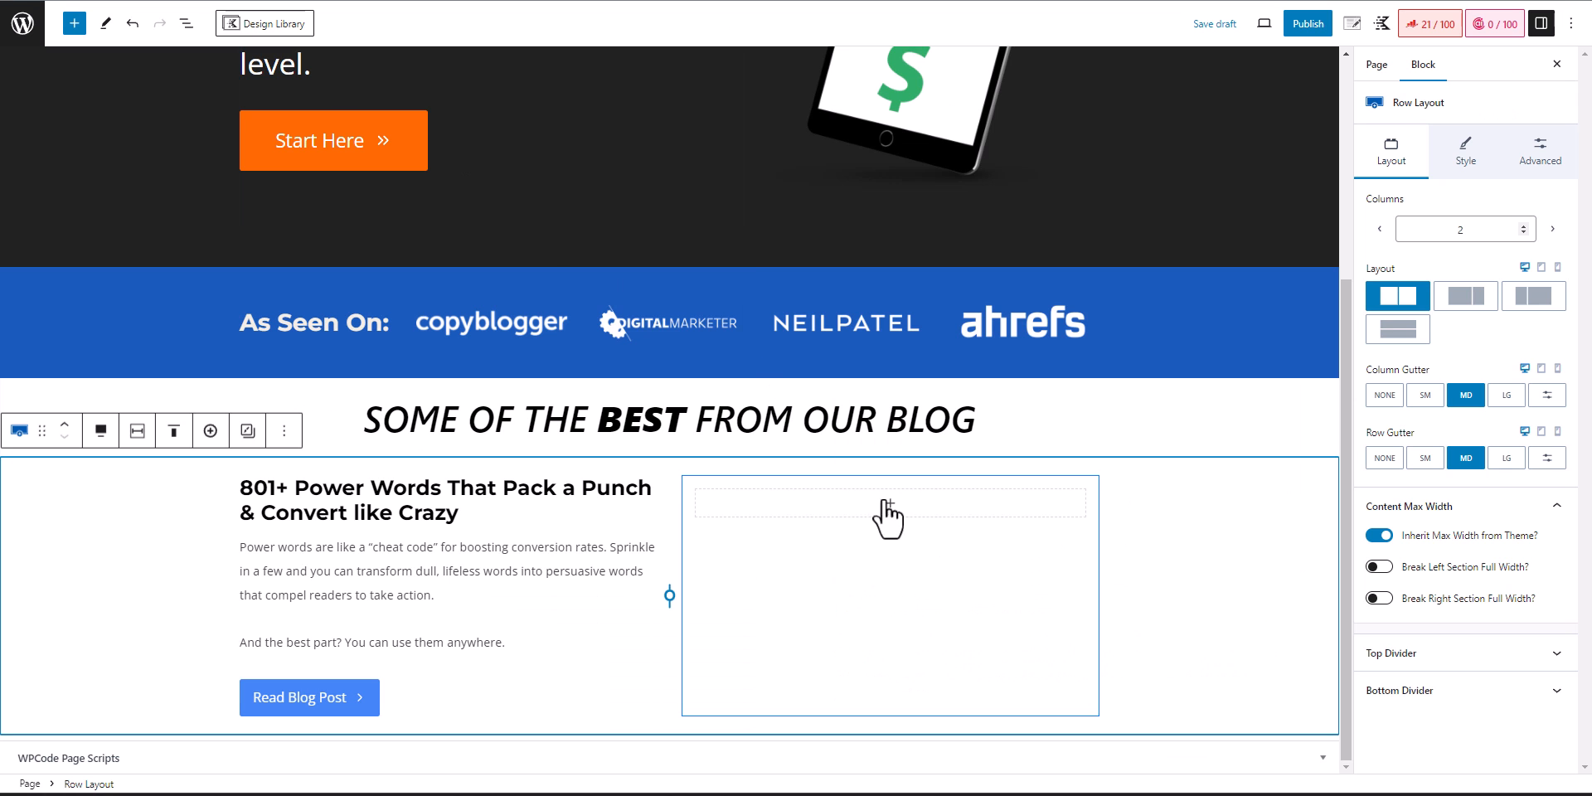
# - Add an Image block in the row's empty second column and upload power-words.jpg into it
pyautogui.click(888, 506)
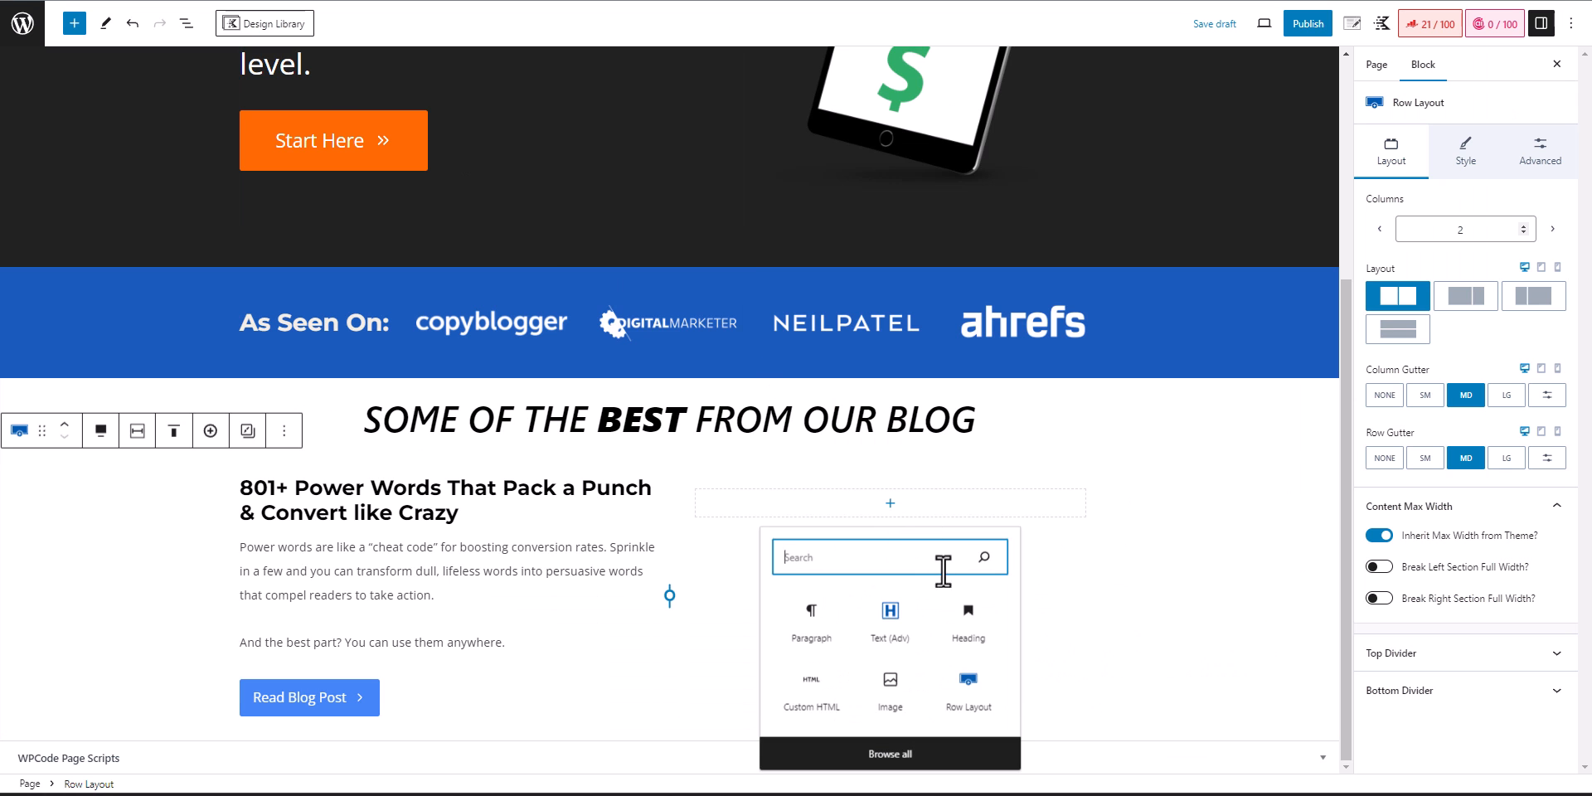
pyautogui.click(889, 688)
pyautogui.click(715, 578)
pyautogui.click(307, 242)
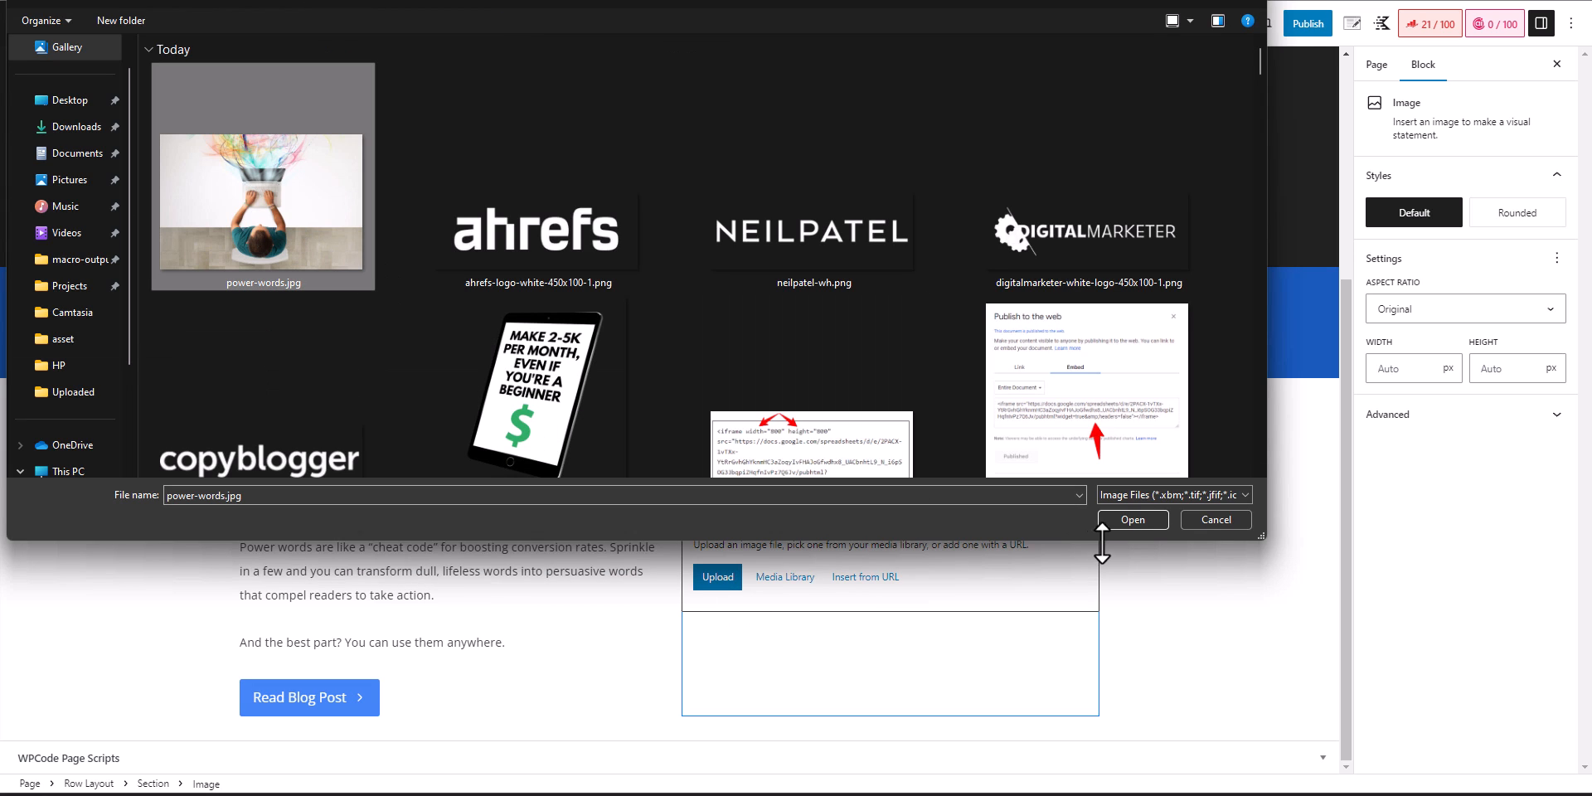
pyautogui.click(1133, 520)
pyautogui.click(1212, 452)
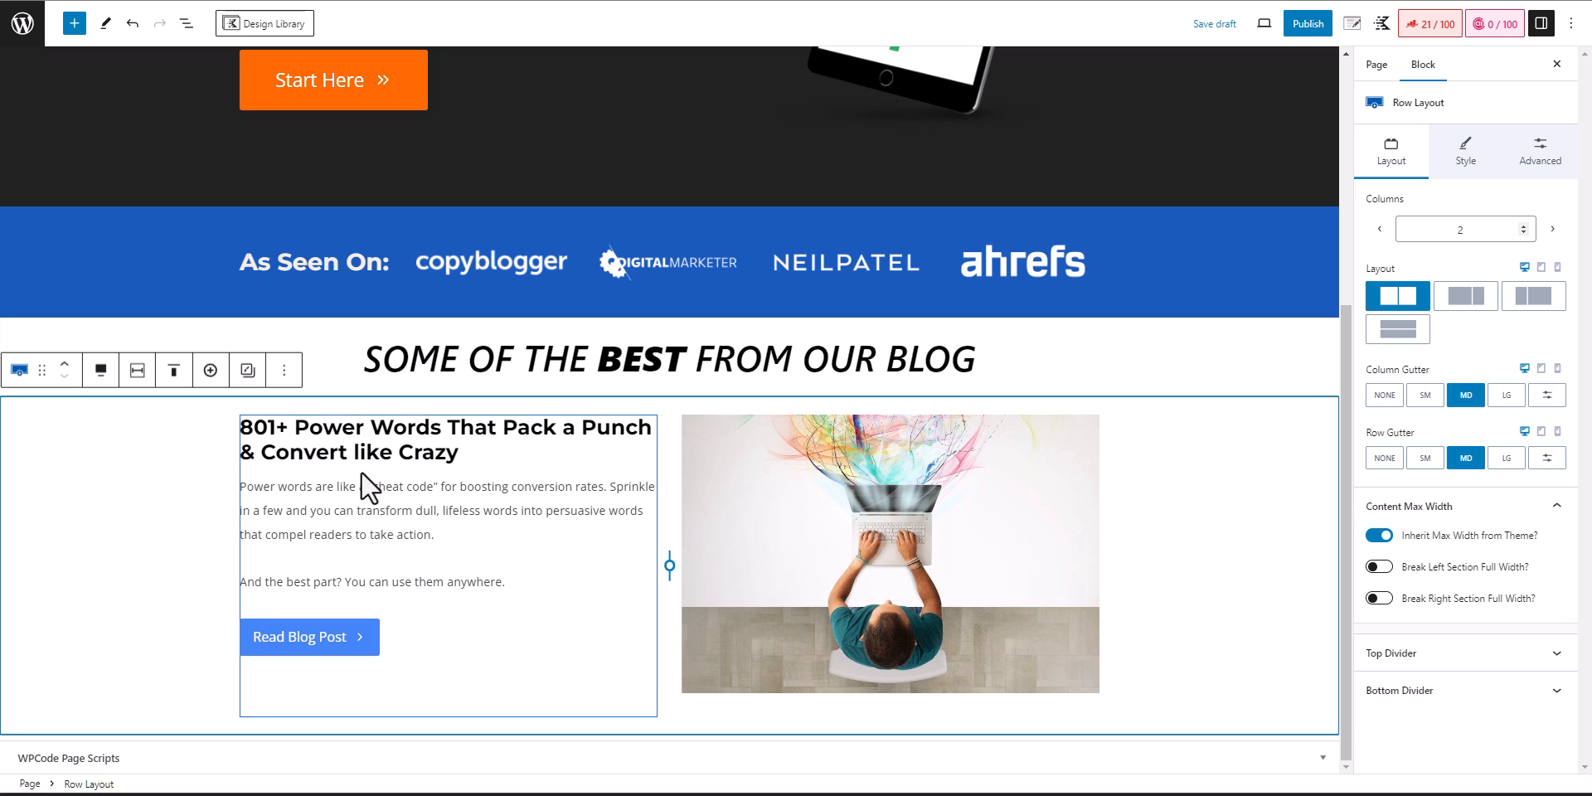
# - Transform the "801+ Power Words" post title into a Text (Adv) block and set its font size to 40 px
pyautogui.tripleClick(448, 453)
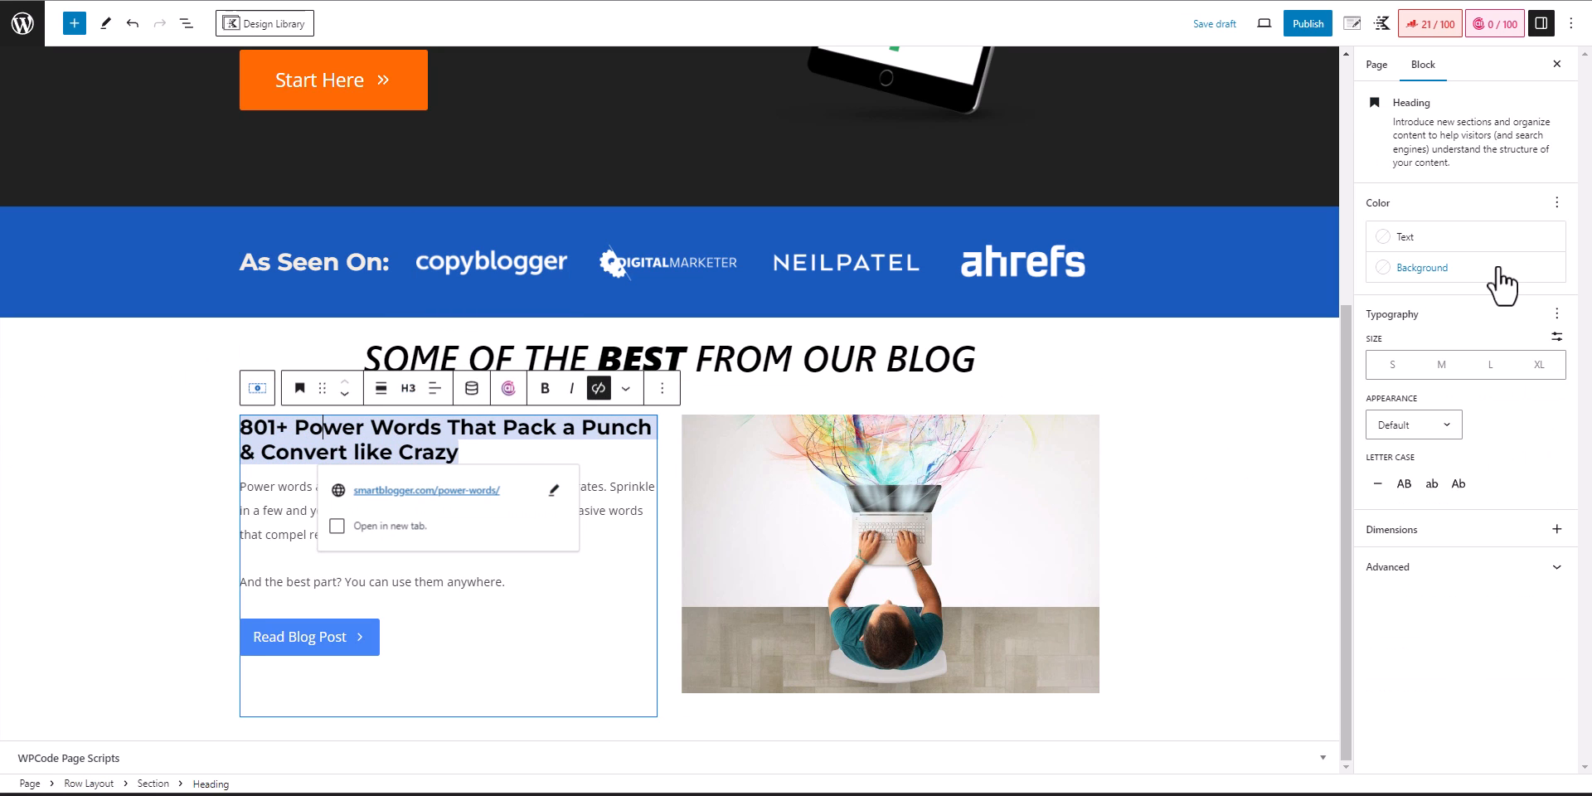
pyautogui.click(299, 389)
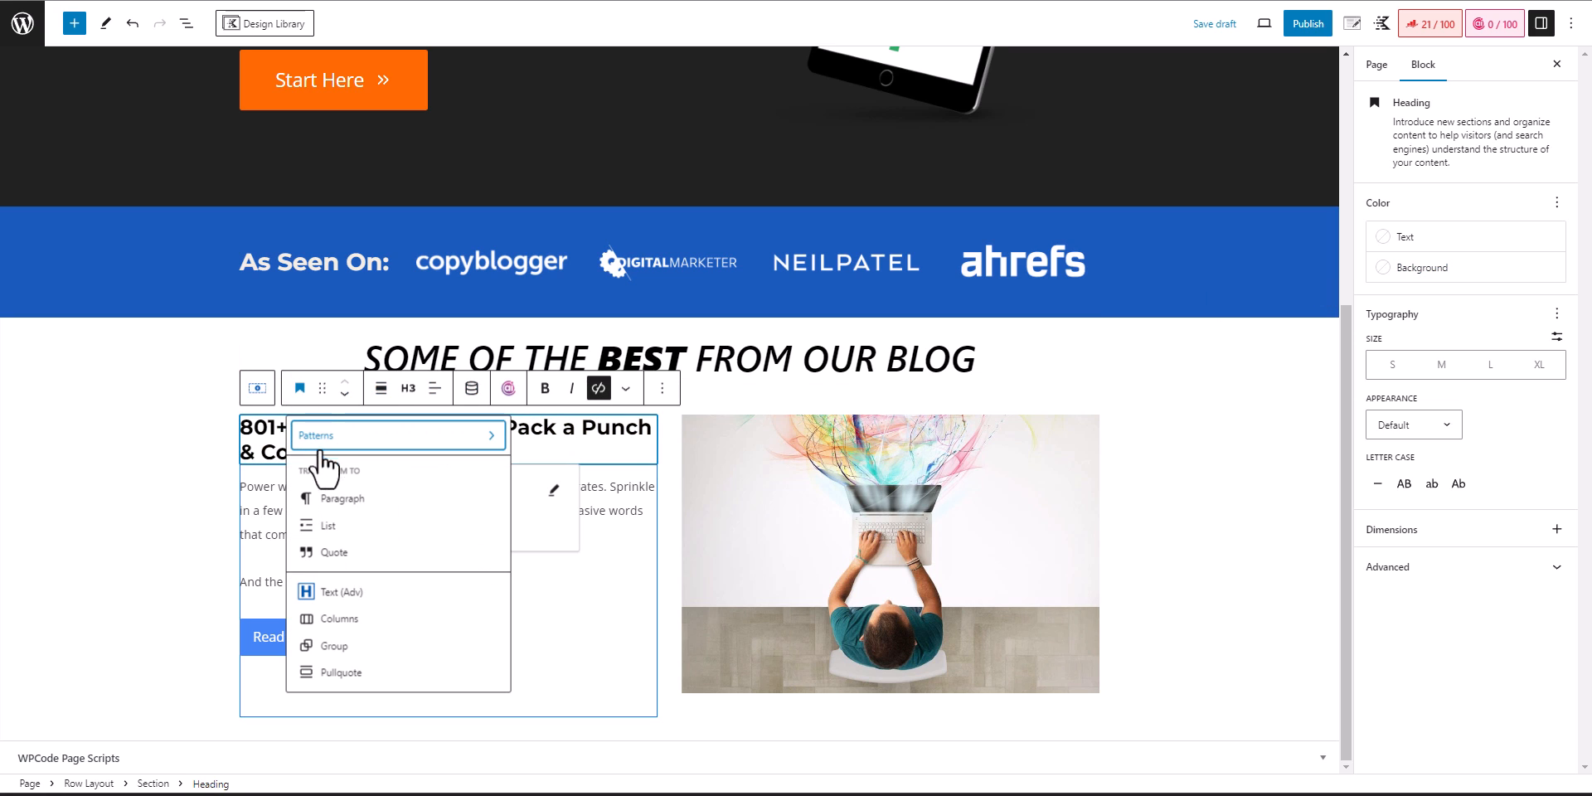
pyautogui.click(348, 592)
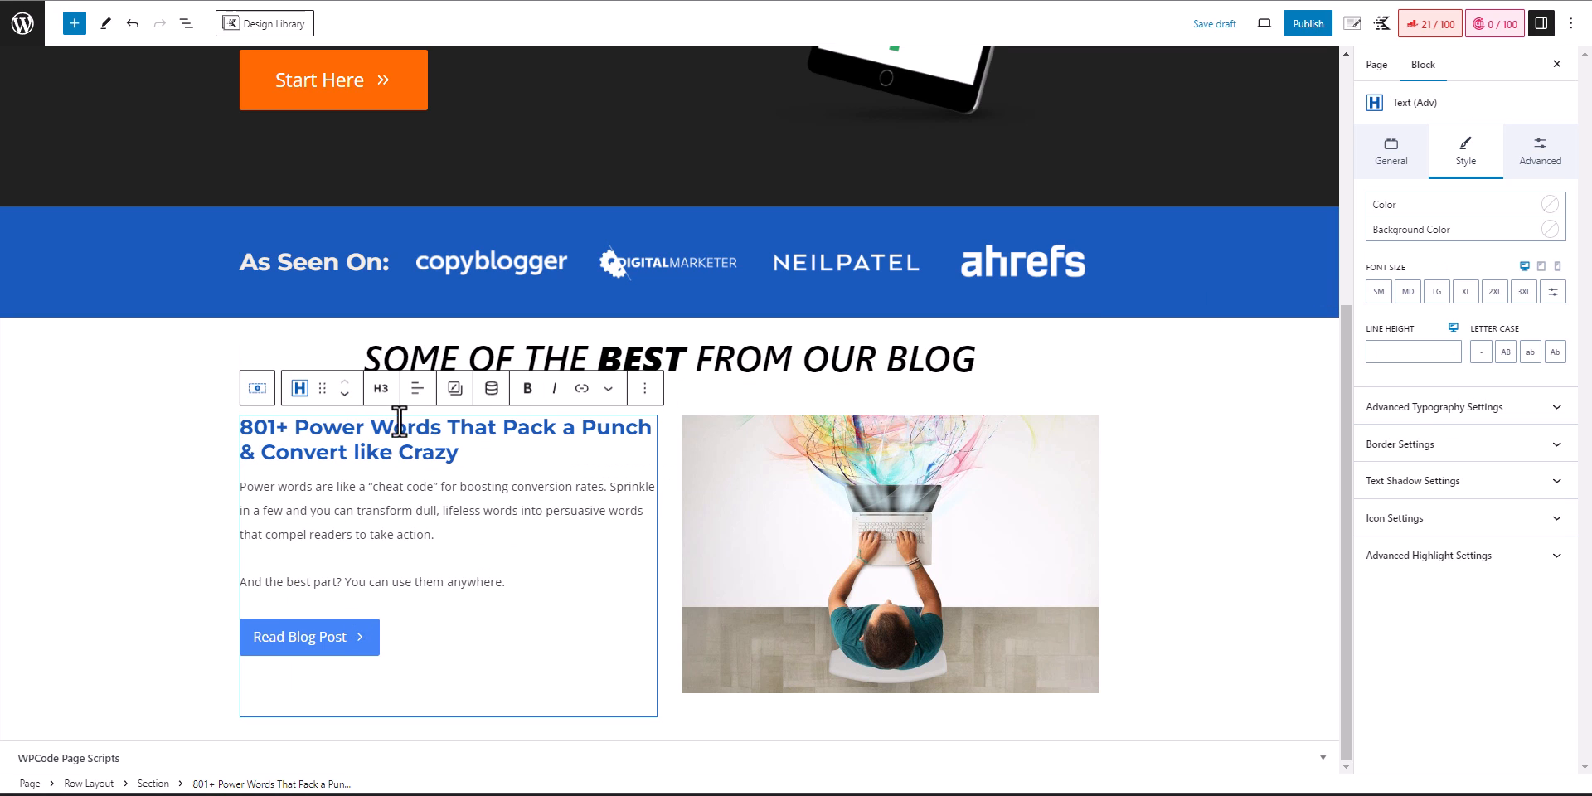
pyautogui.click(1439, 294)
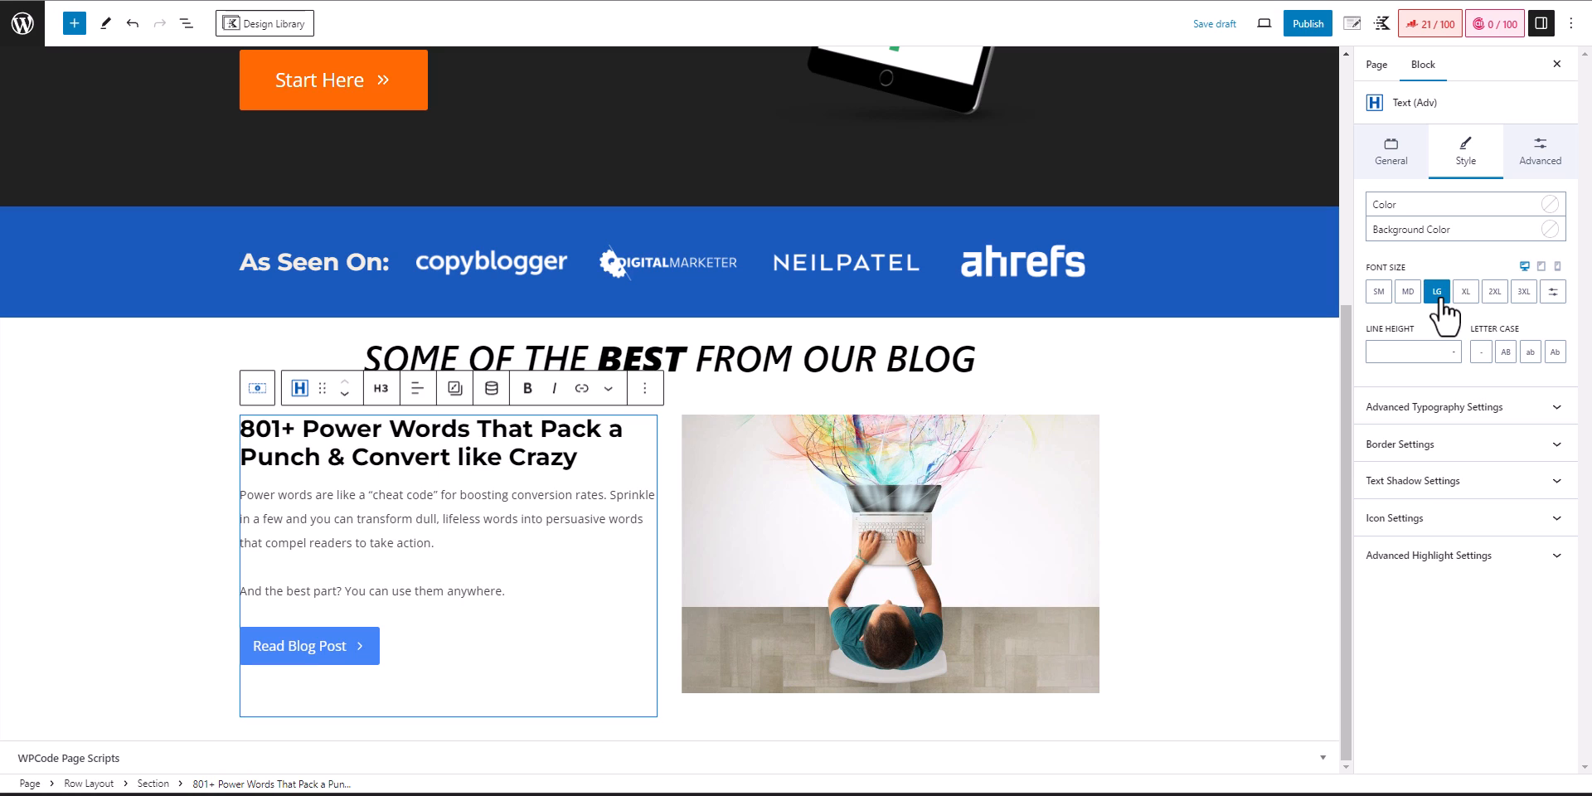
pyautogui.click(1465, 292)
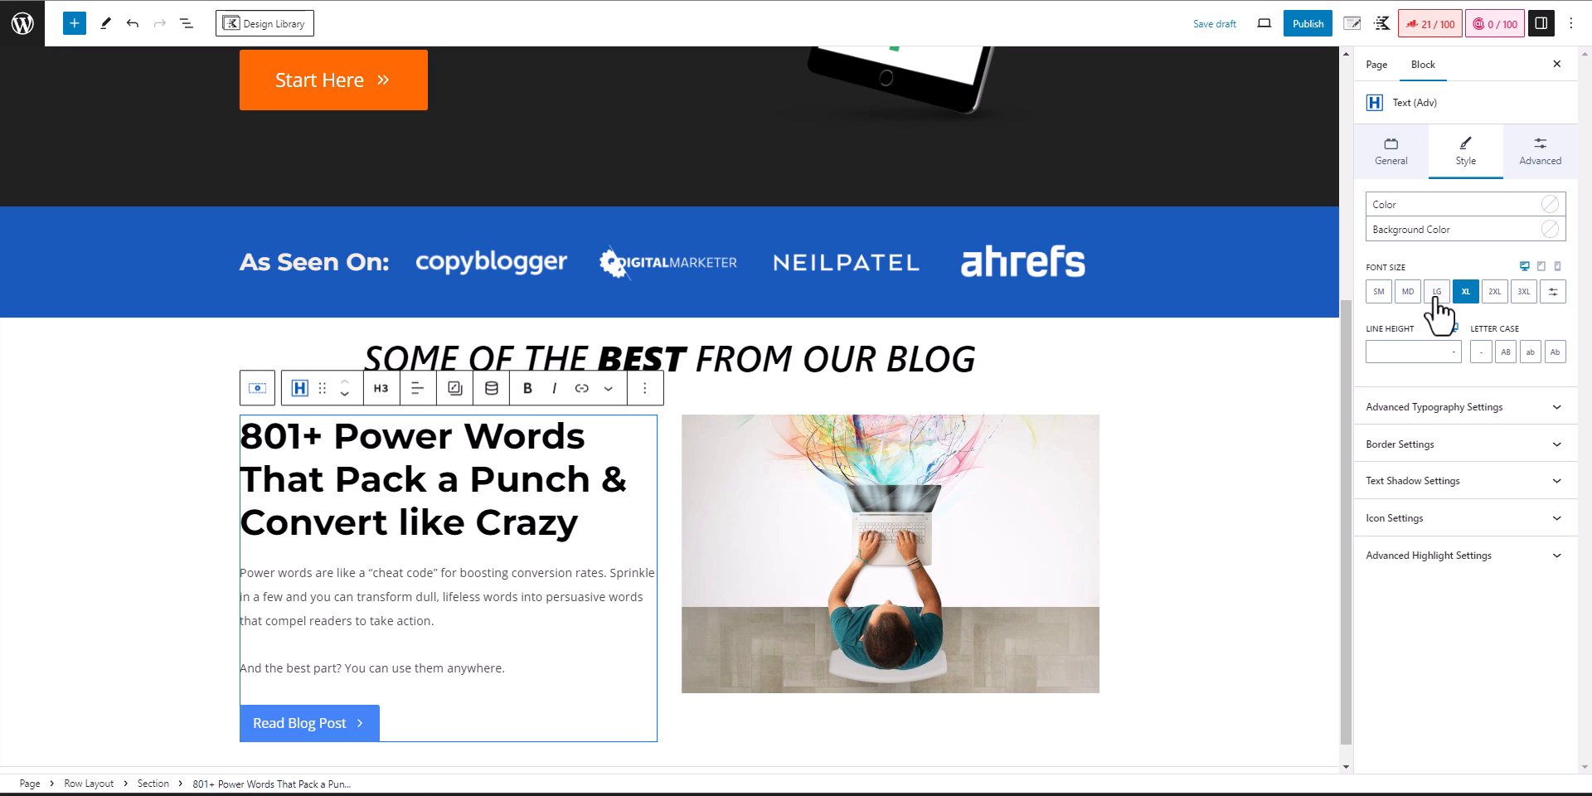
pyautogui.click(1553, 292)
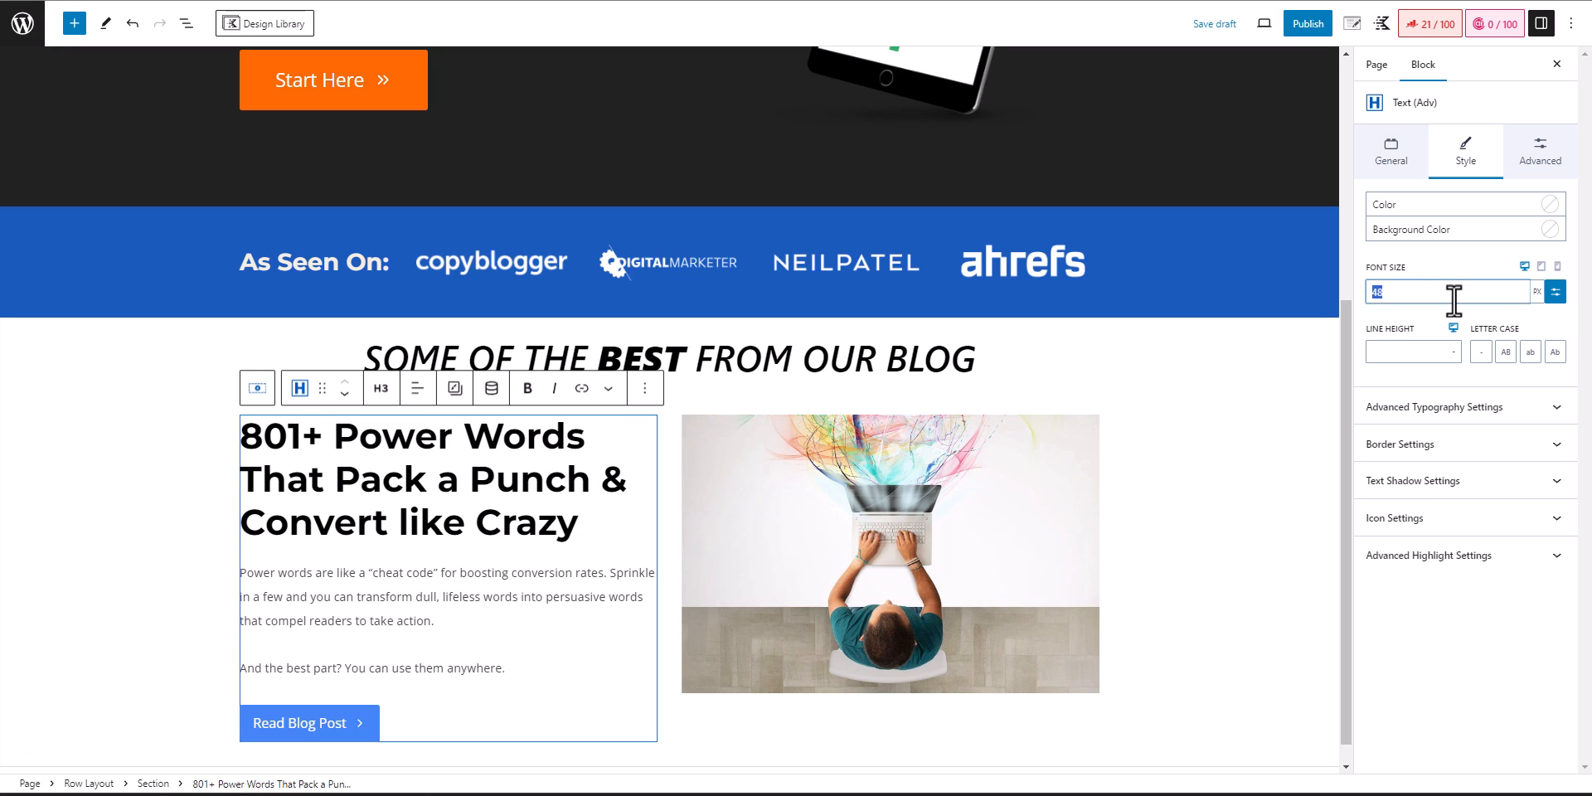
pyautogui.write('40')
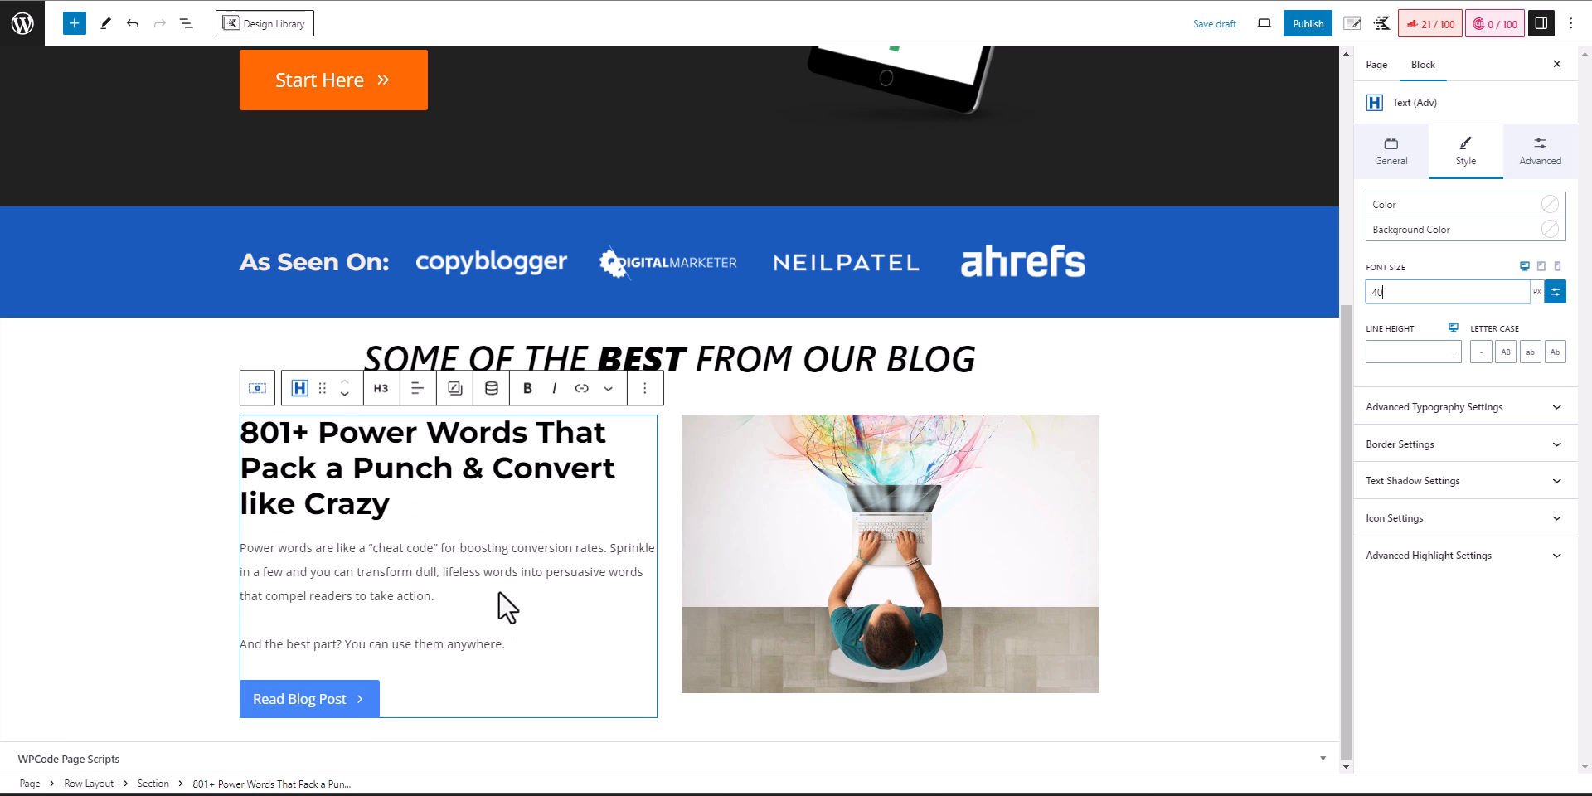
# - Transform the first teaser paragraph into a Text (Adv) block with the Paragraph tag and font size MD
pyautogui.click(460, 555)
pyautogui.click(300, 510)
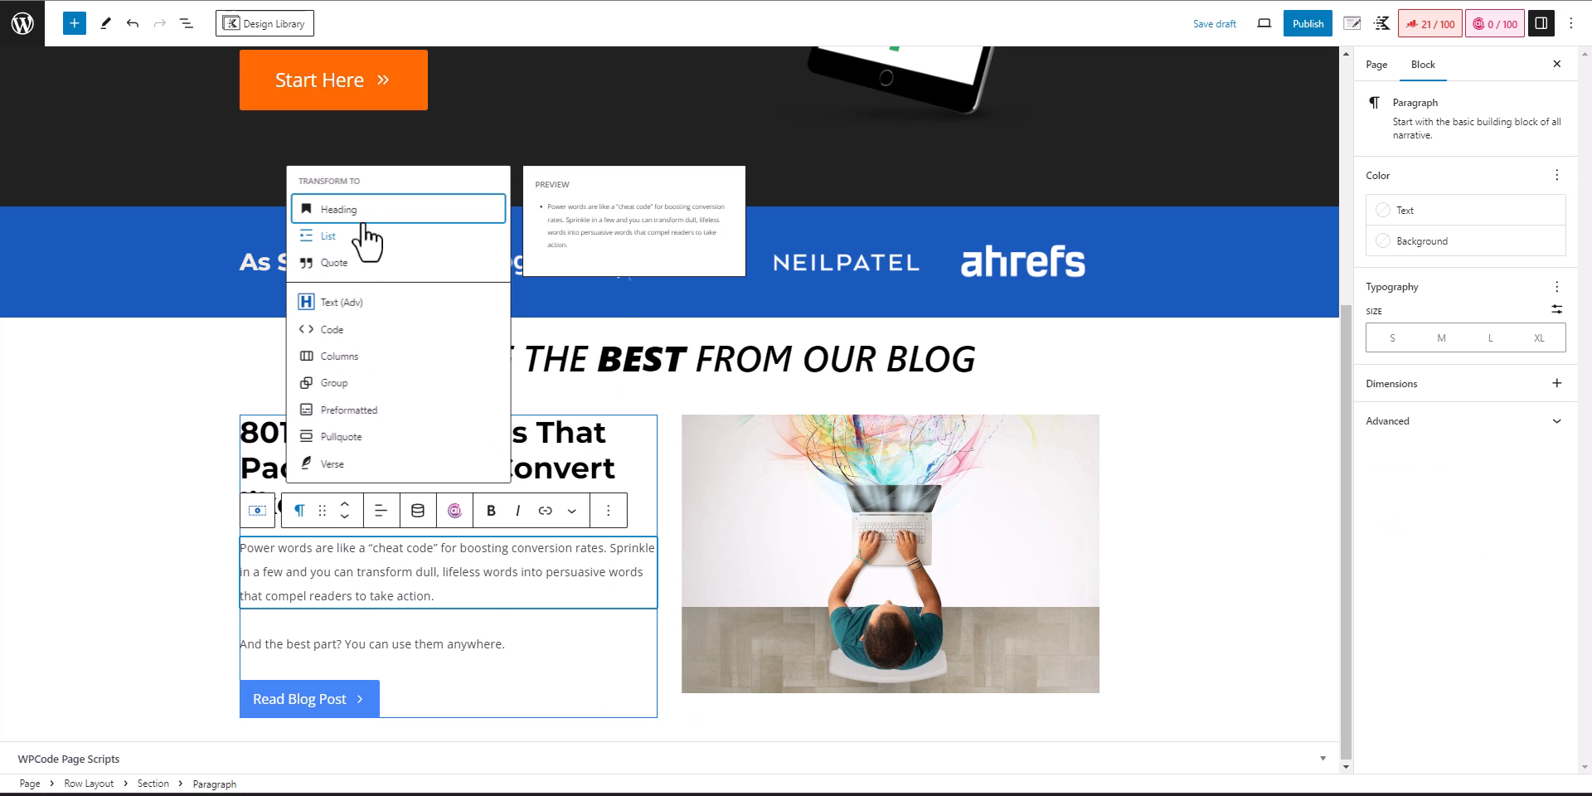
pyautogui.click(344, 305)
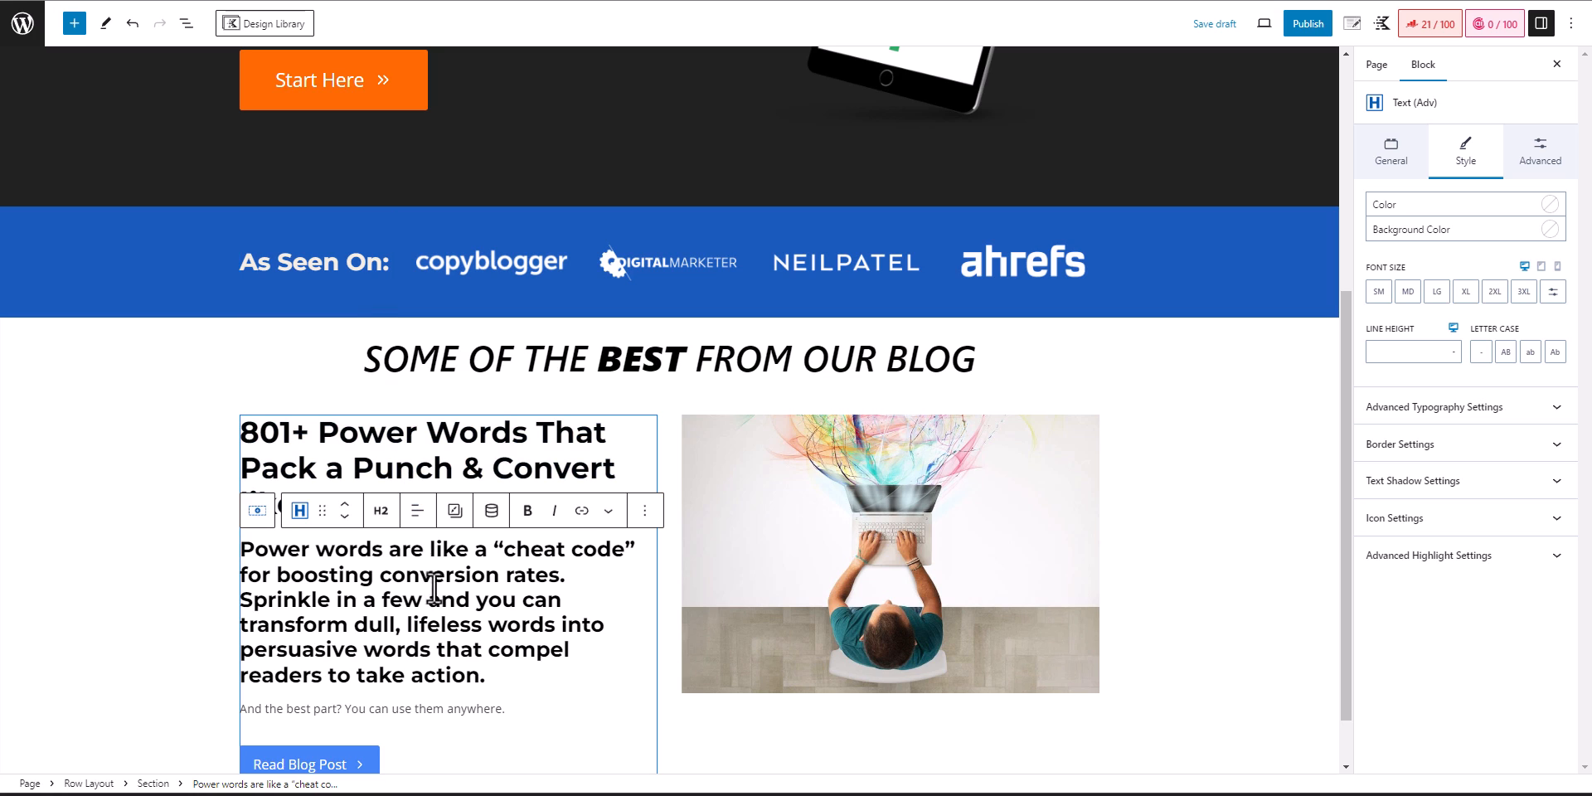
pyautogui.click(381, 511)
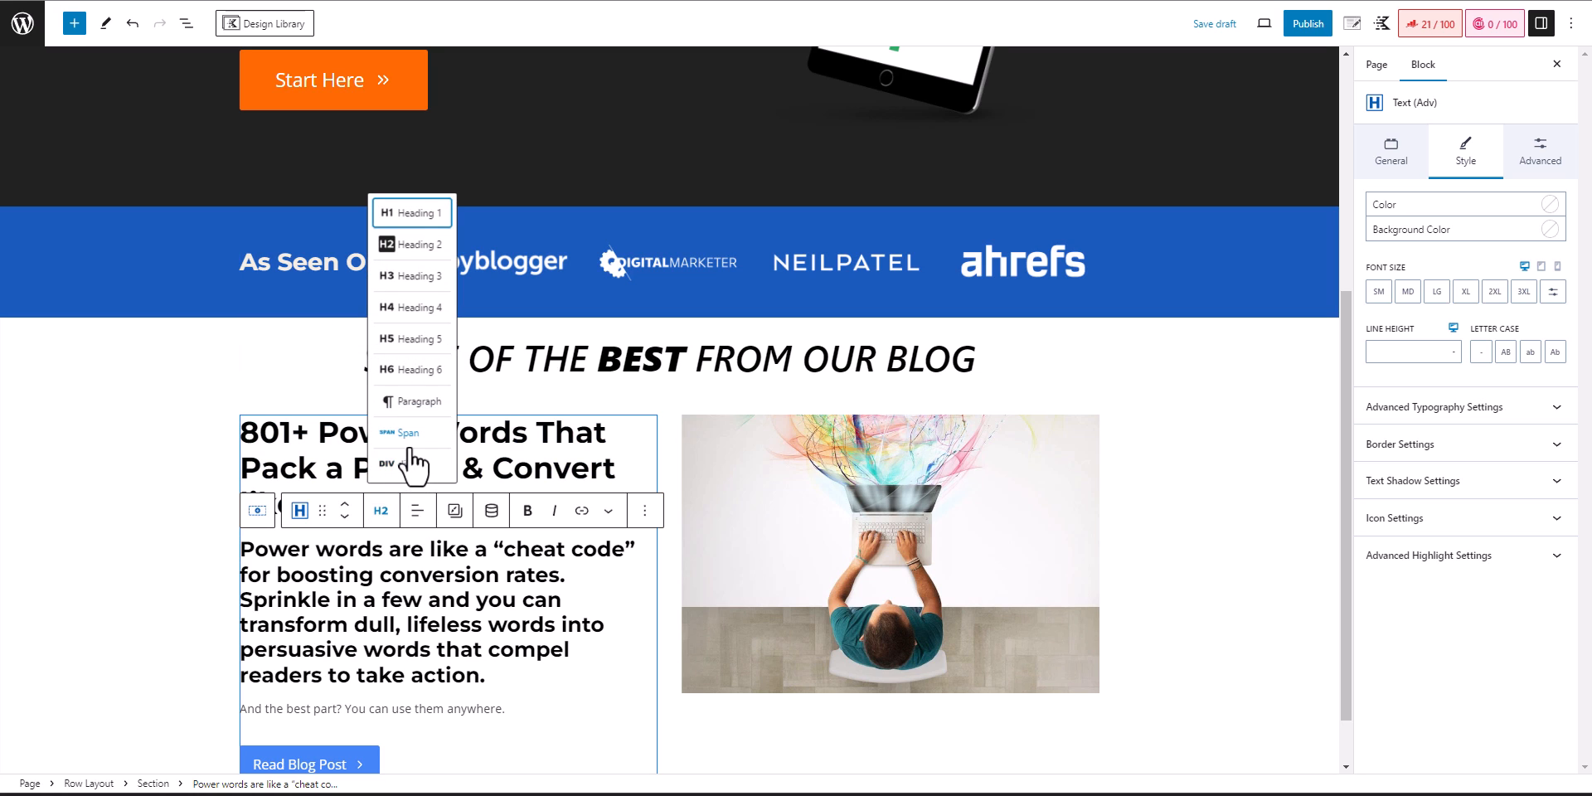
pyautogui.click(412, 401)
pyautogui.click(1409, 293)
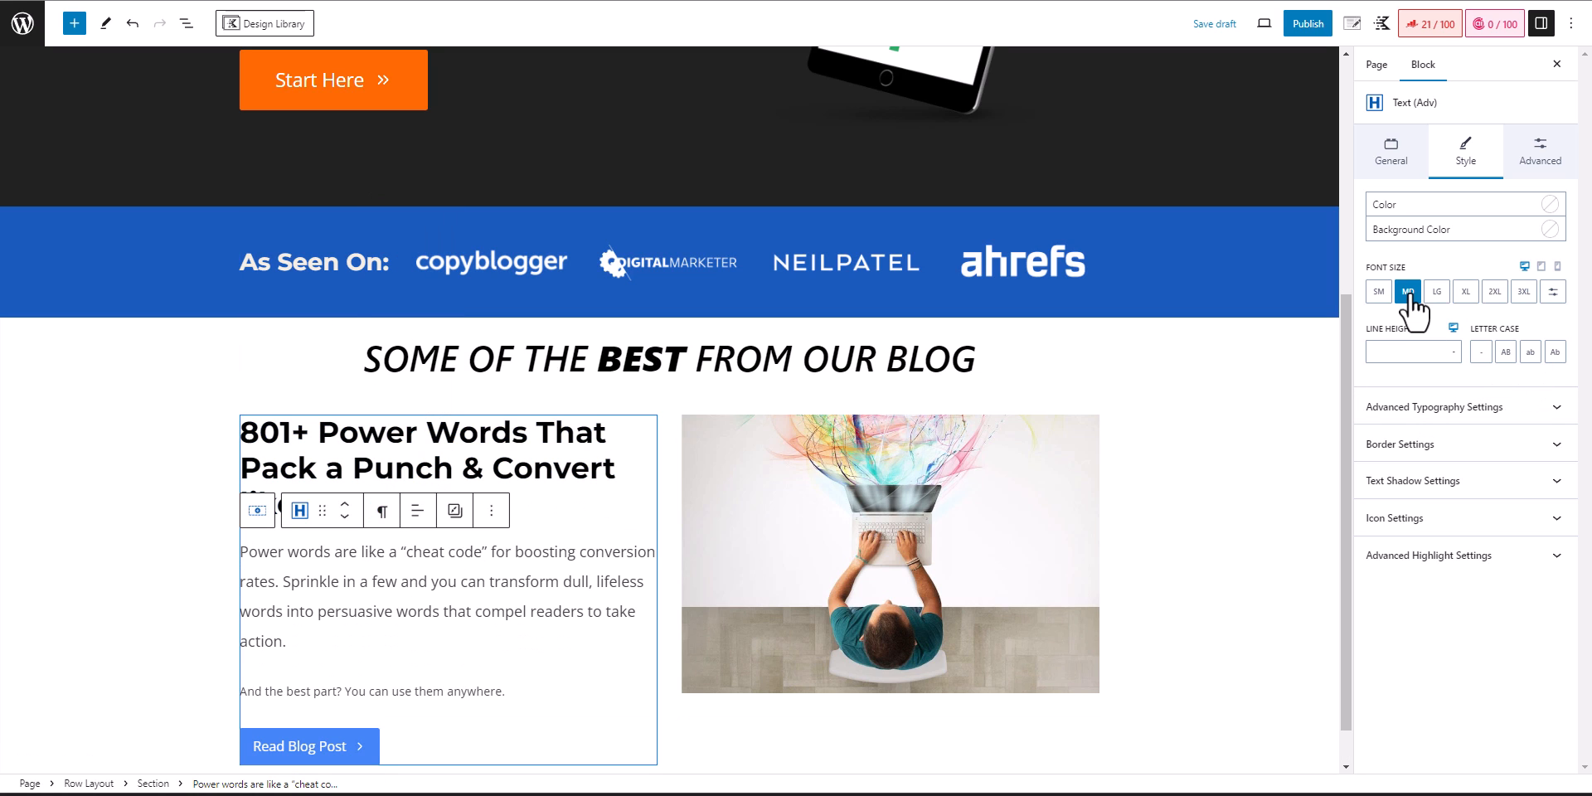
# - Delete the "And the best part? You can use them anywhere." paragraph from the "801+ Power Words" row
pyautogui.click(1439, 295)
pyautogui.click(1438, 296)
pyautogui.click(388, 691)
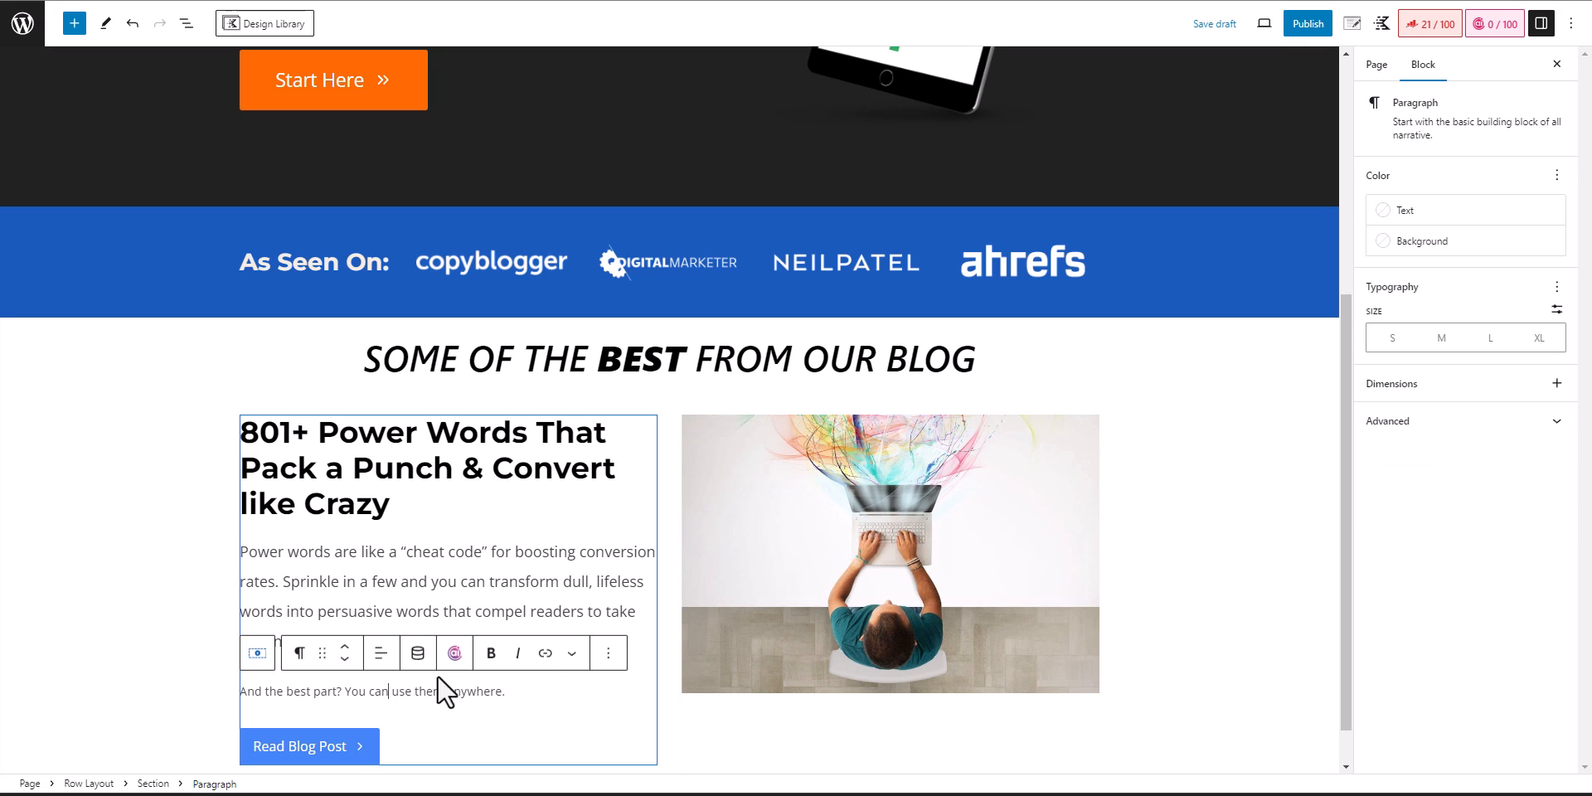
pyautogui.click(608, 655)
pyautogui.click(640, 605)
pyautogui.click(177, 643)
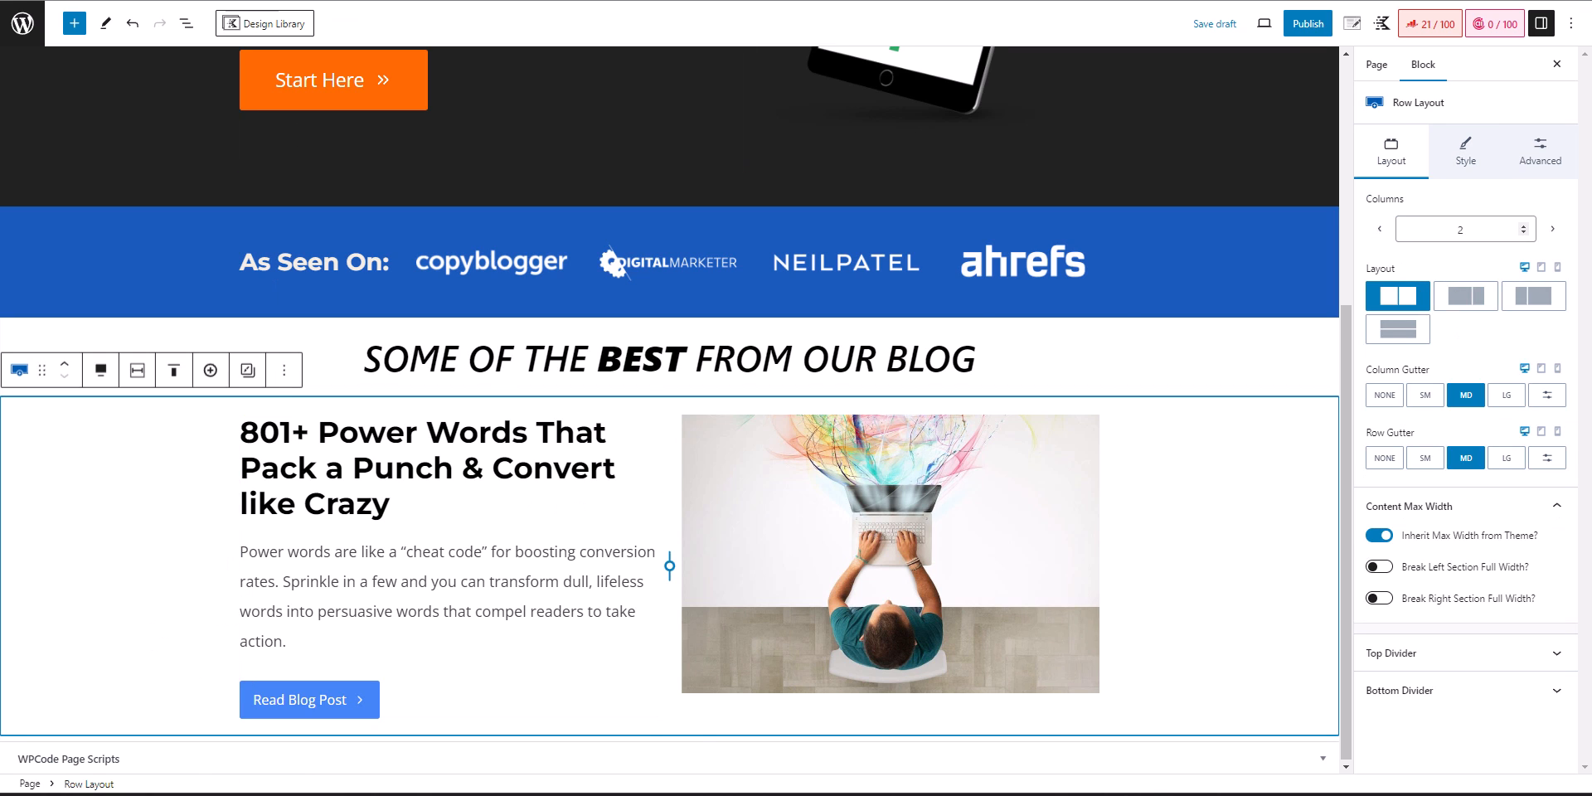
# - Give the row's "Read Blog Post" button the copied orange as its normal background color, matching the reference page's button
pyautogui.hotkey('ctrl', 'Tab')
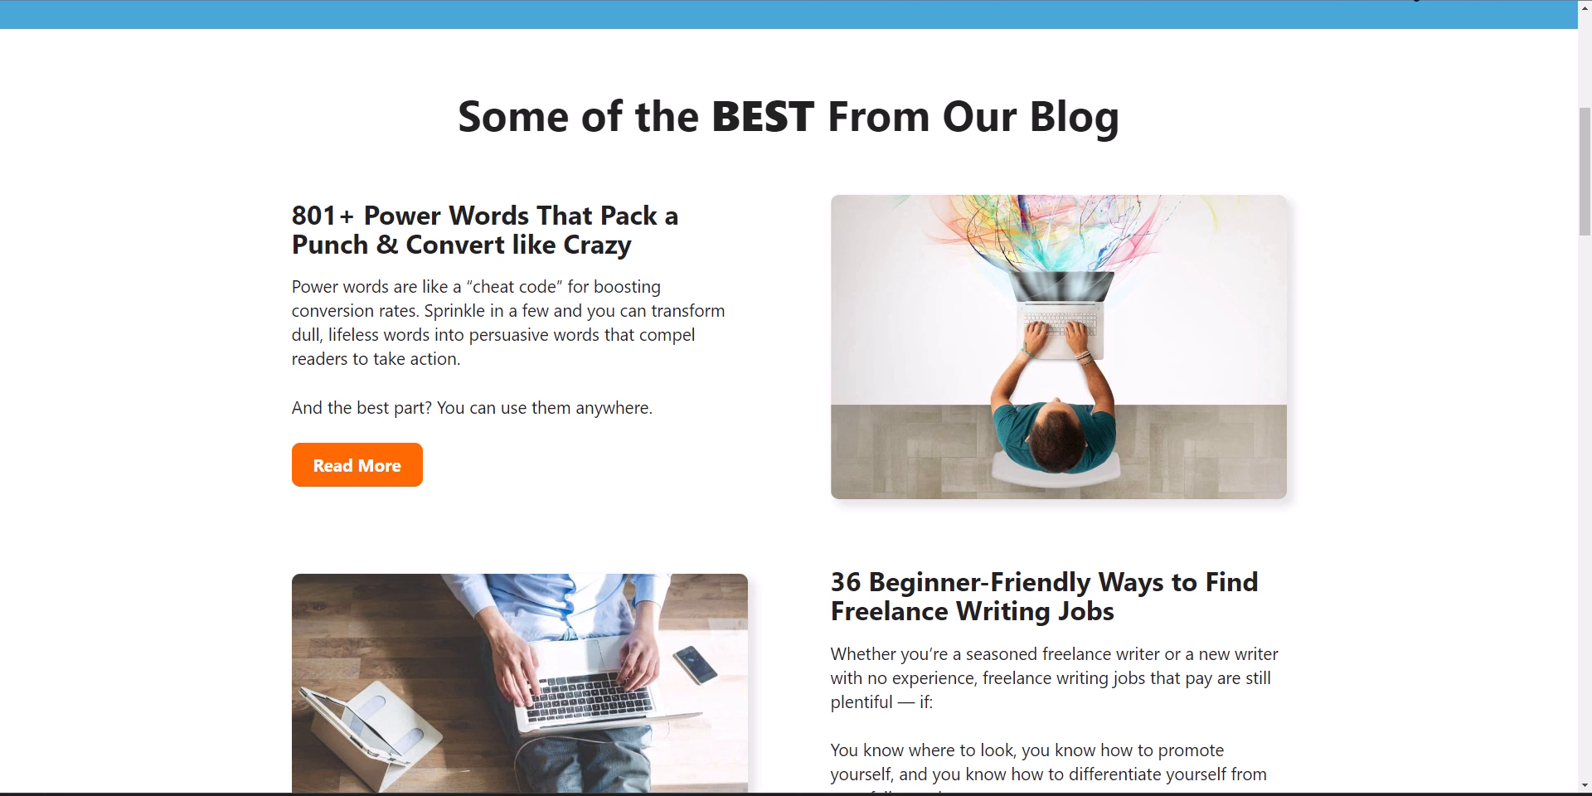
pyautogui.hotkey('ctrl', 'shift', 'Tab')
pyautogui.click(356, 700)
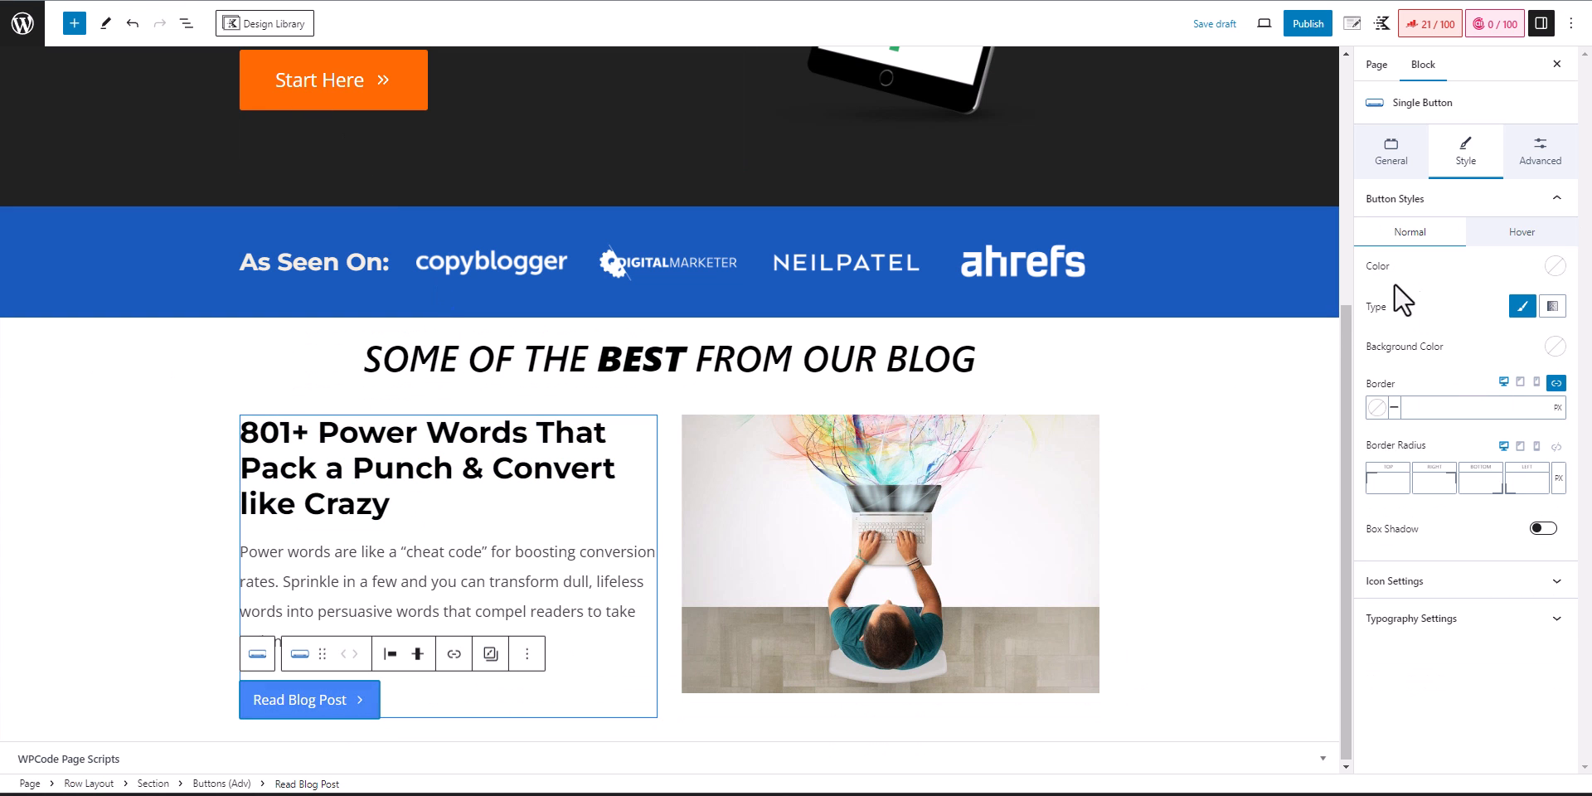
pyautogui.click(1391, 151)
pyautogui.click(1455, 164)
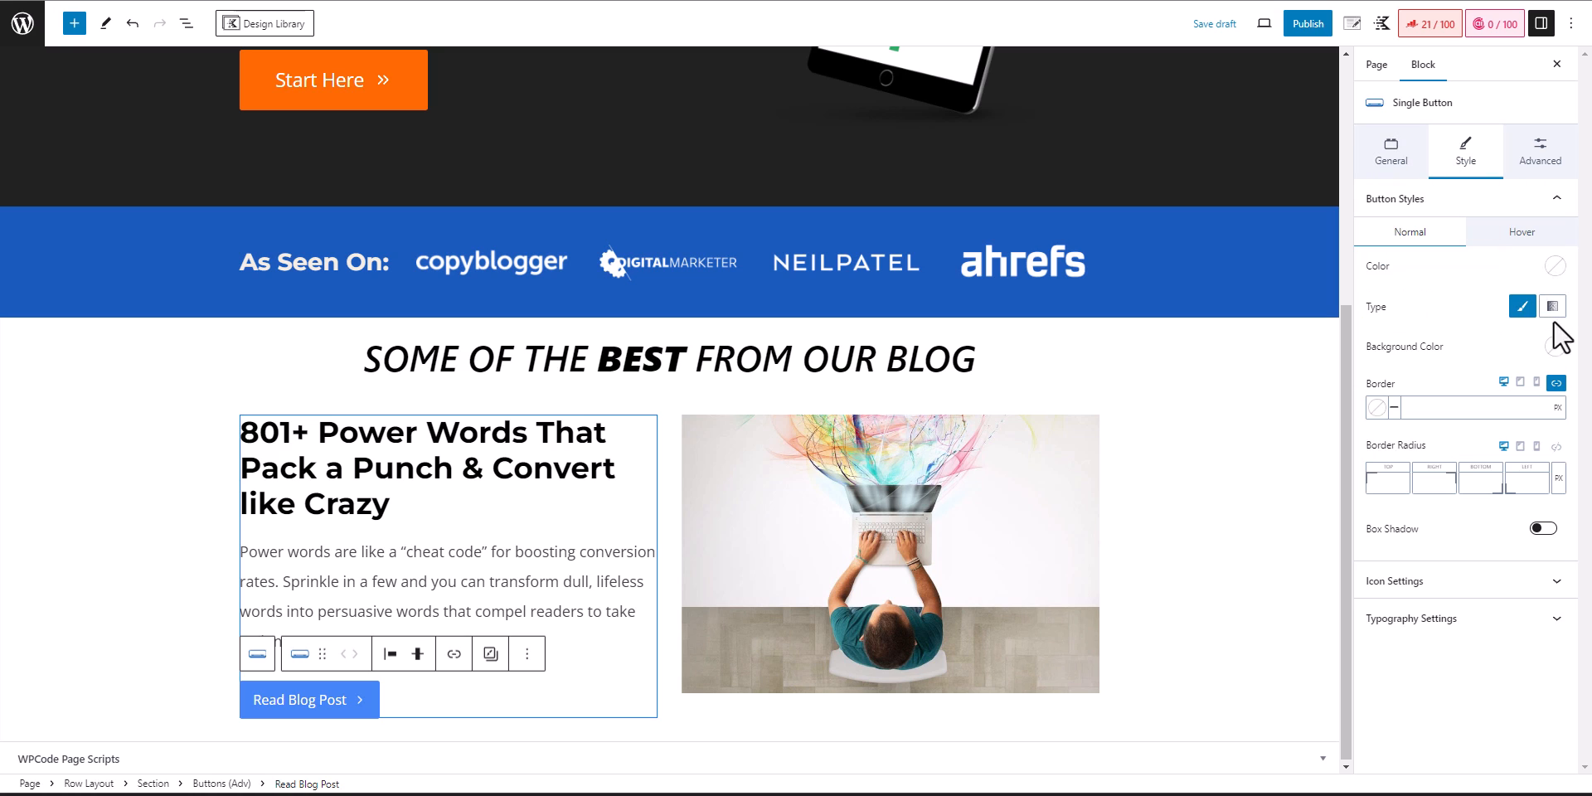
pyautogui.click(1553, 347)
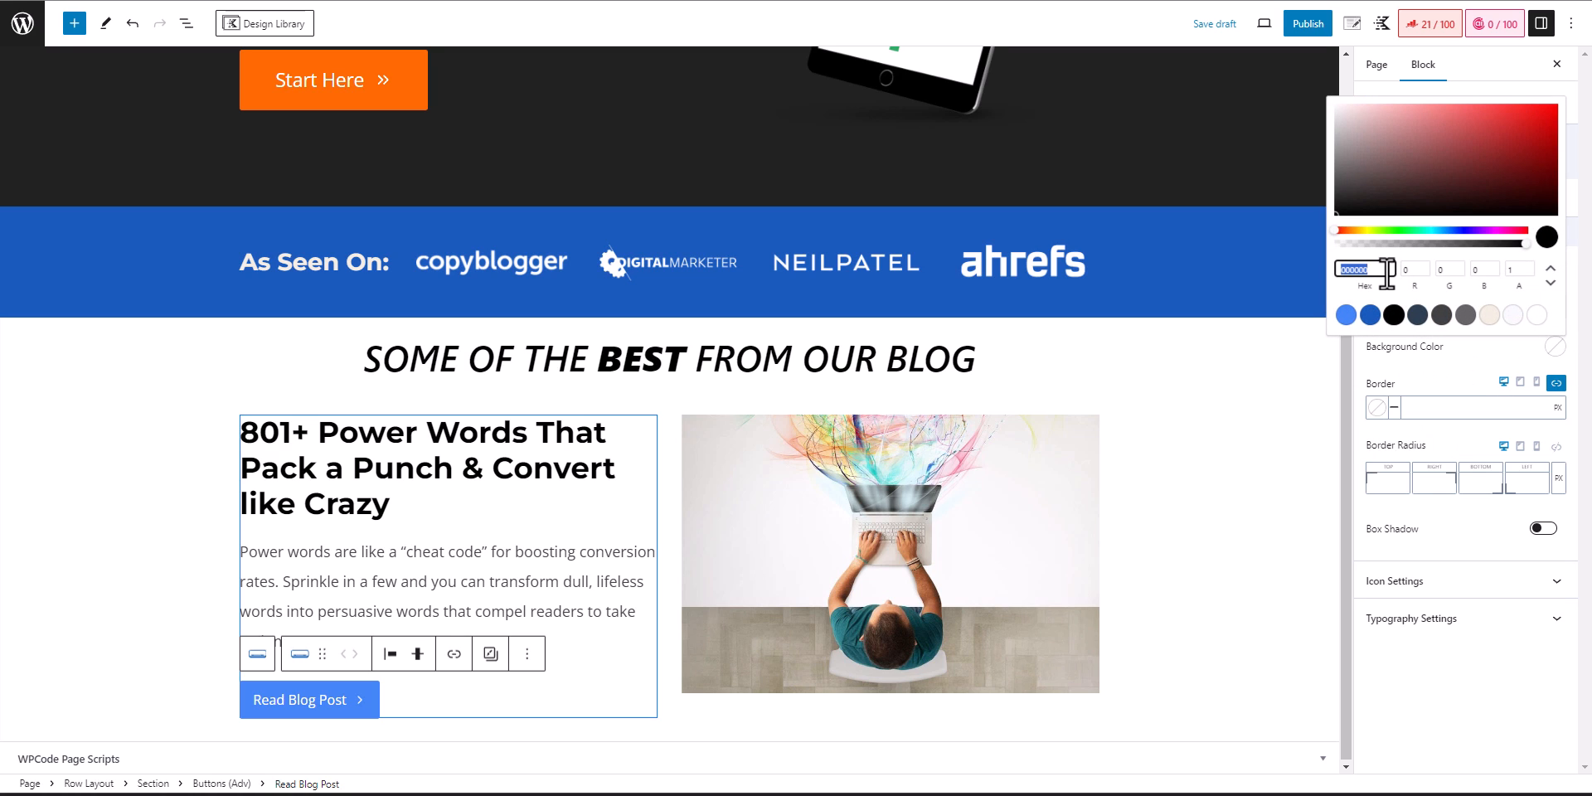
pyautogui.hotkey('ctrl', 'v')
pyautogui.click(1480, 371)
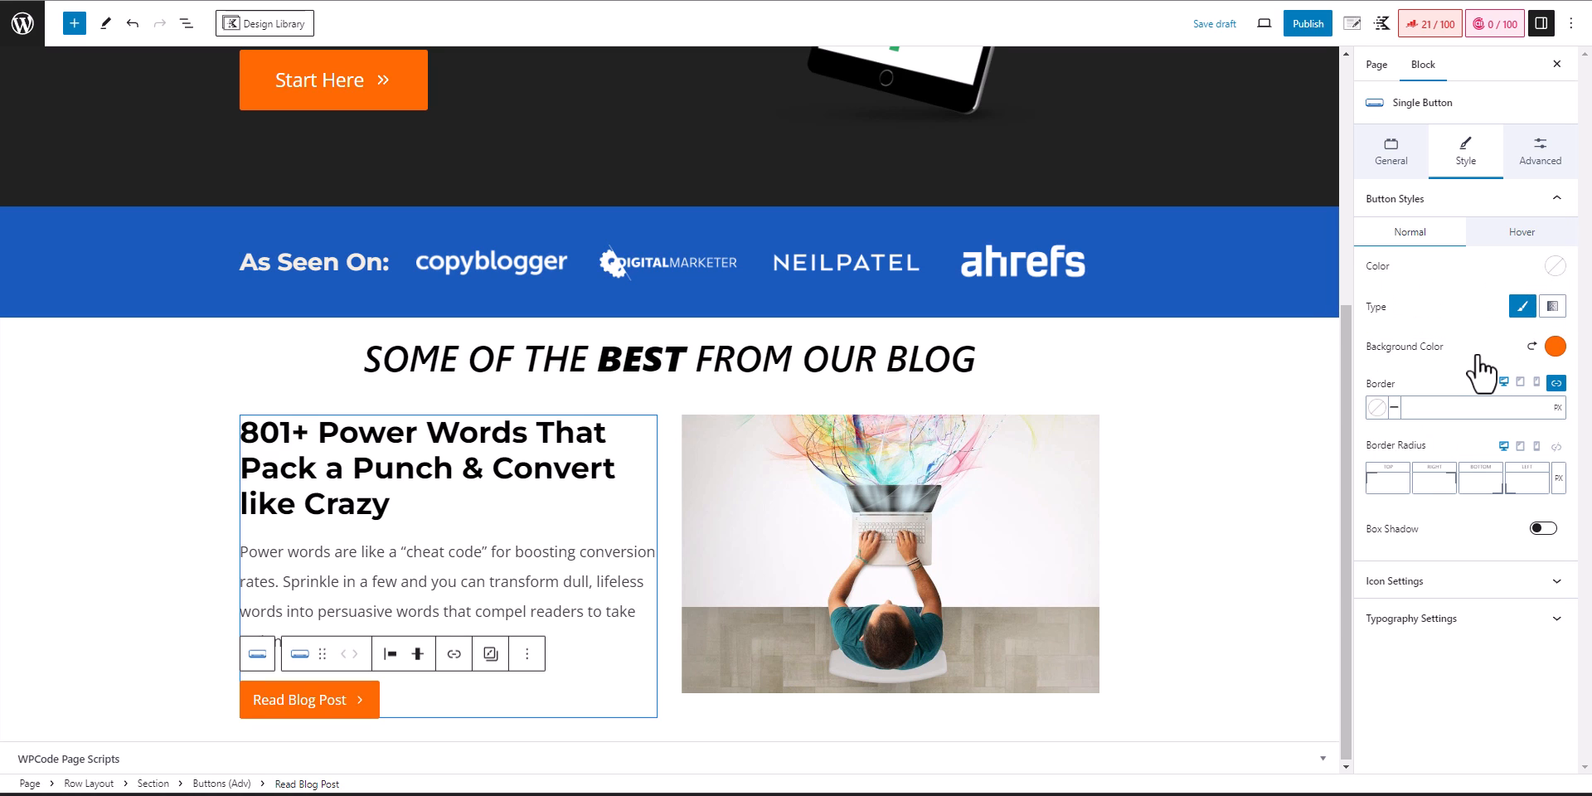
# - Set the "Read Blog Post" button's hover background color to a blue from the palette
pyautogui.click(1522, 240)
pyautogui.click(1553, 347)
pyautogui.click(1346, 316)
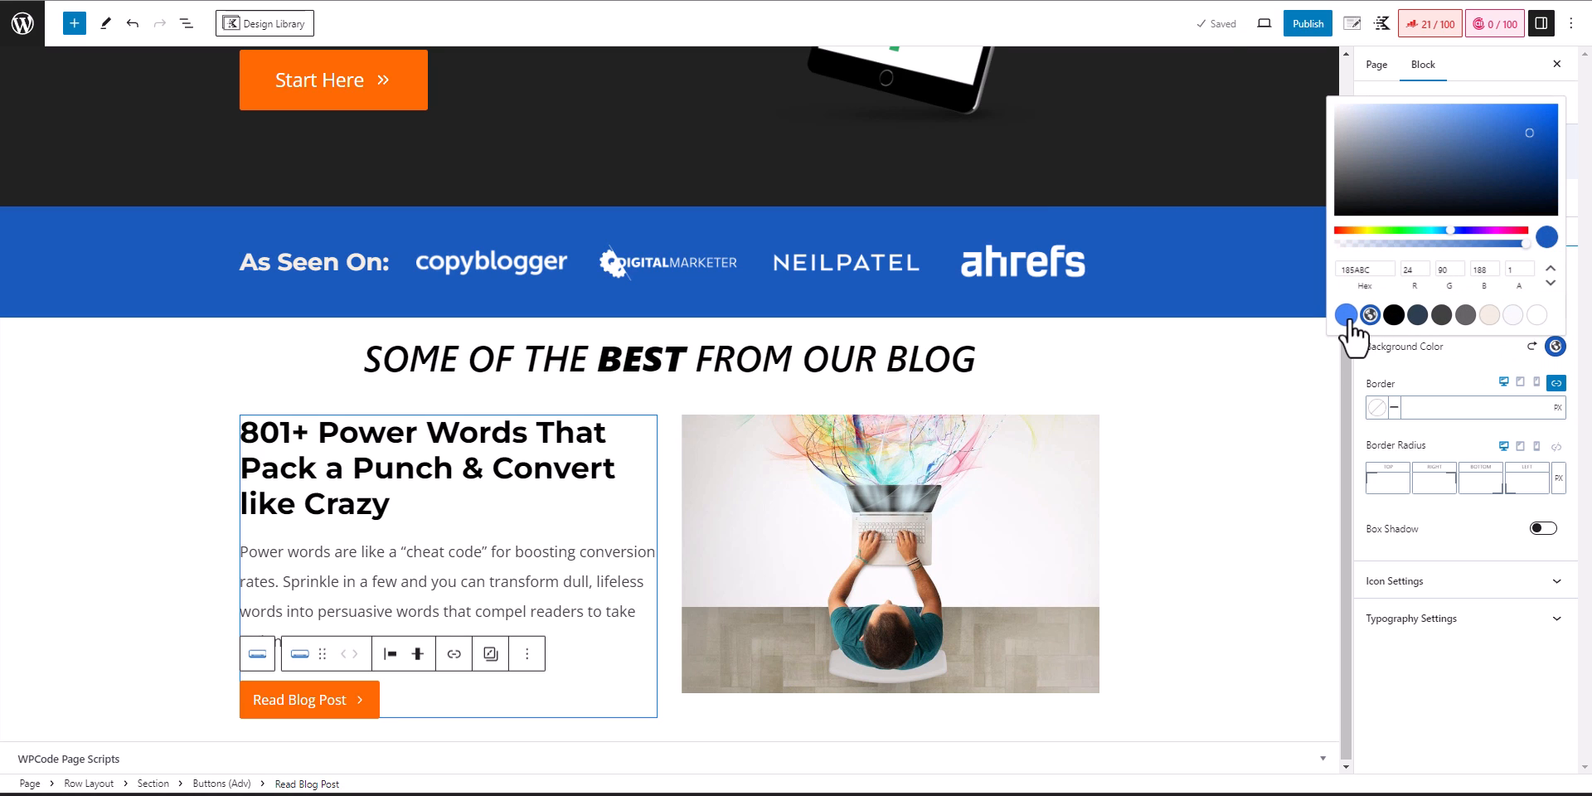
pyautogui.click(1469, 369)
# - Duplicate the "801+ Power Words" row layout twice to make three blog post rows
pyautogui.click(174, 675)
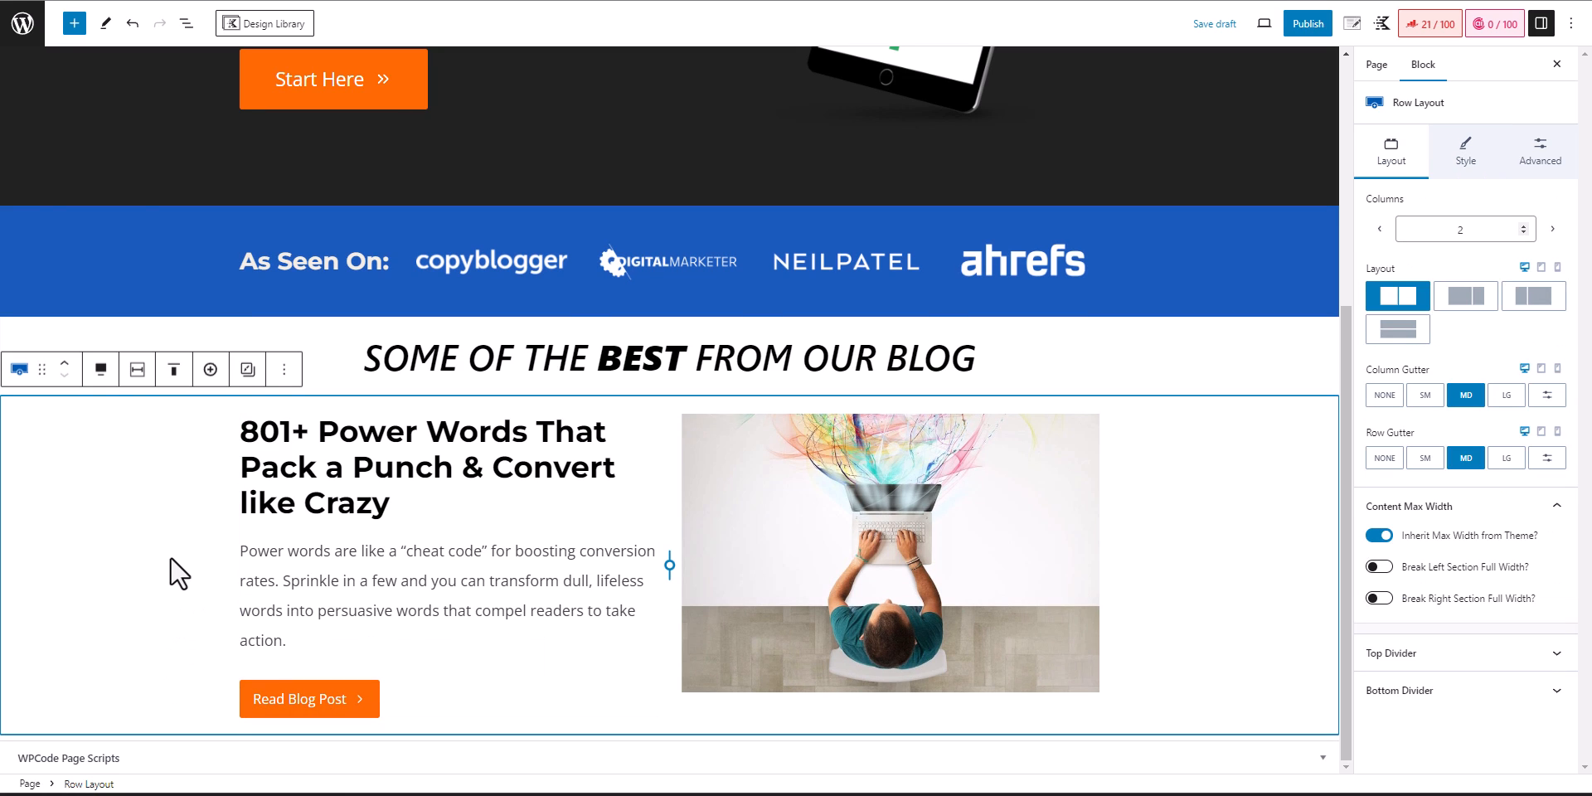
pyautogui.click(283, 369)
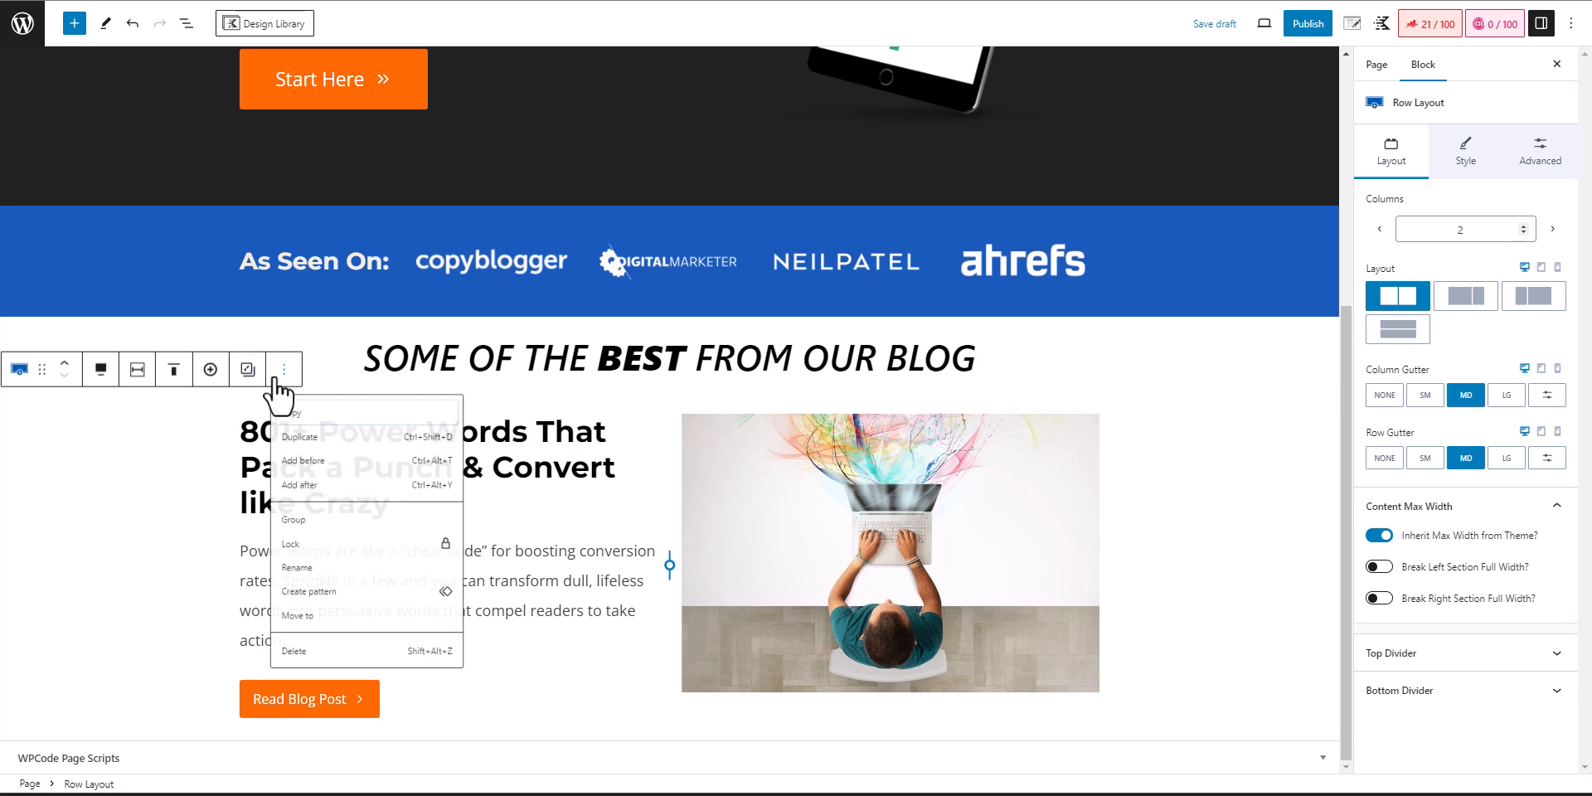
pyautogui.click(322, 446)
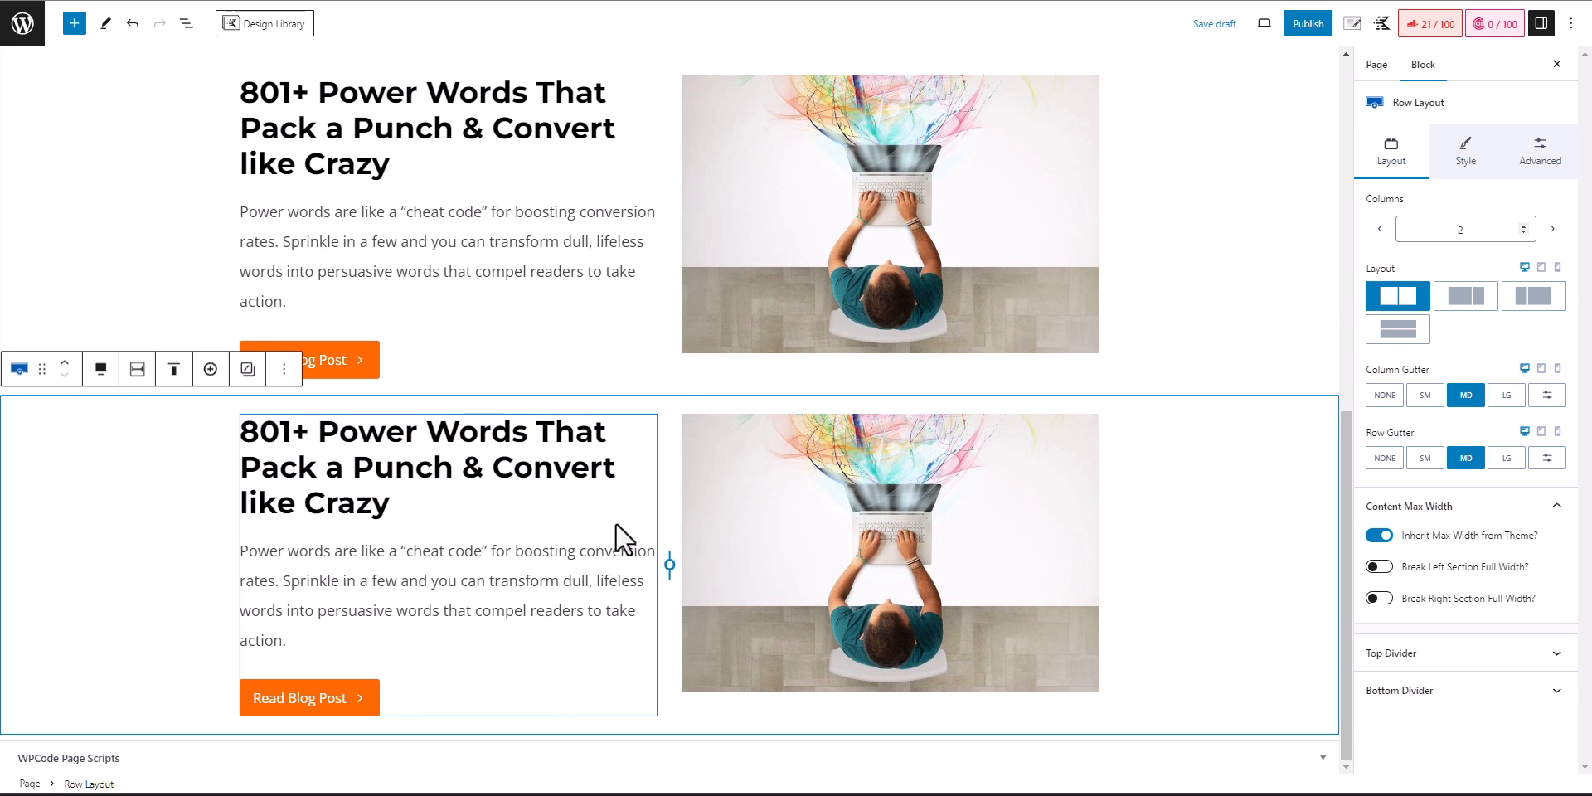
pyautogui.click(284, 369)
pyautogui.click(335, 445)
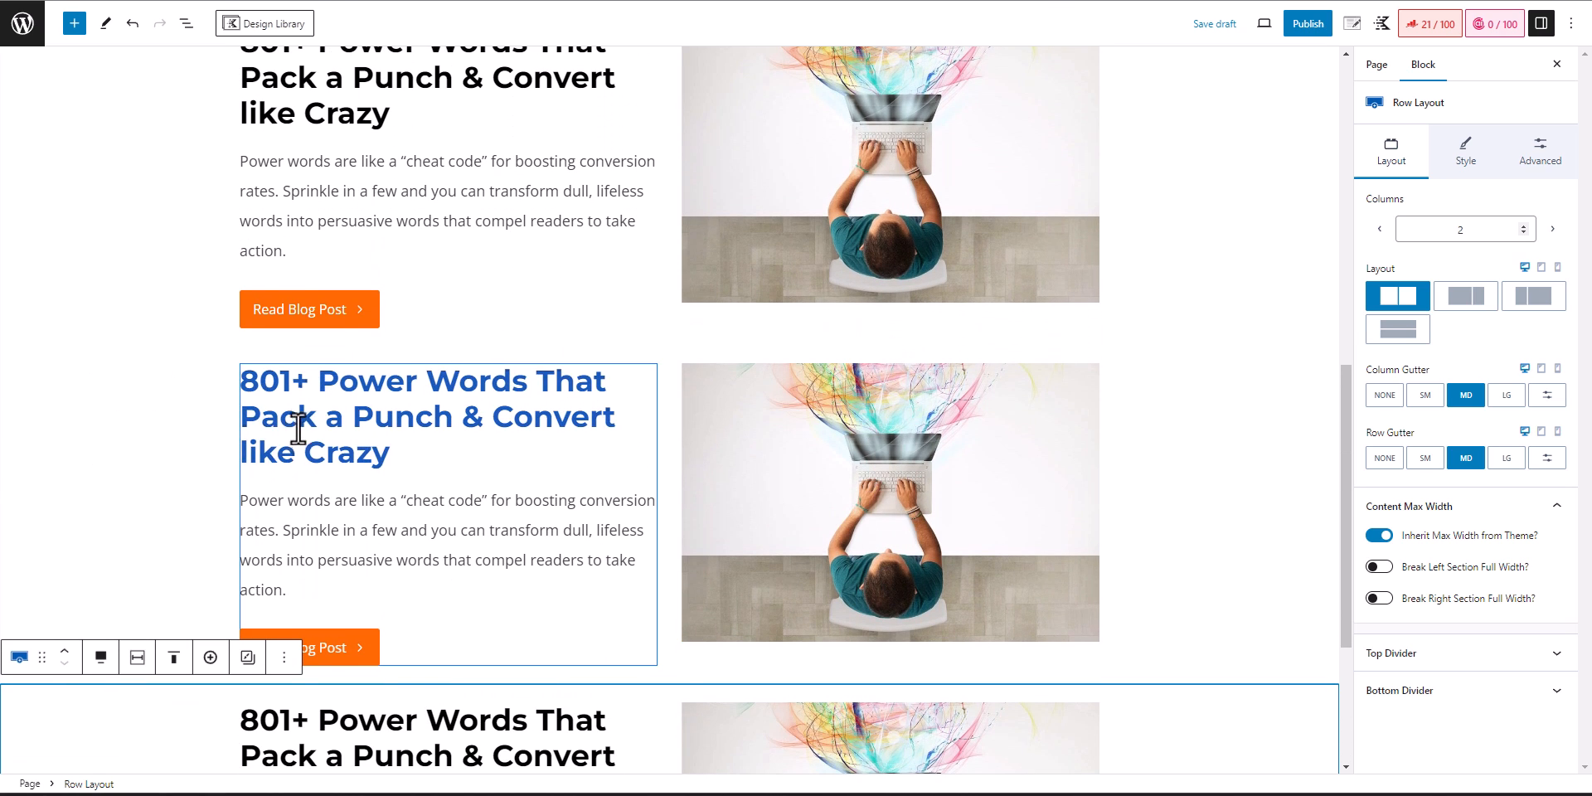
# - Swap the second row's columns by moving its text section after the image section
pyautogui.click(171, 395)
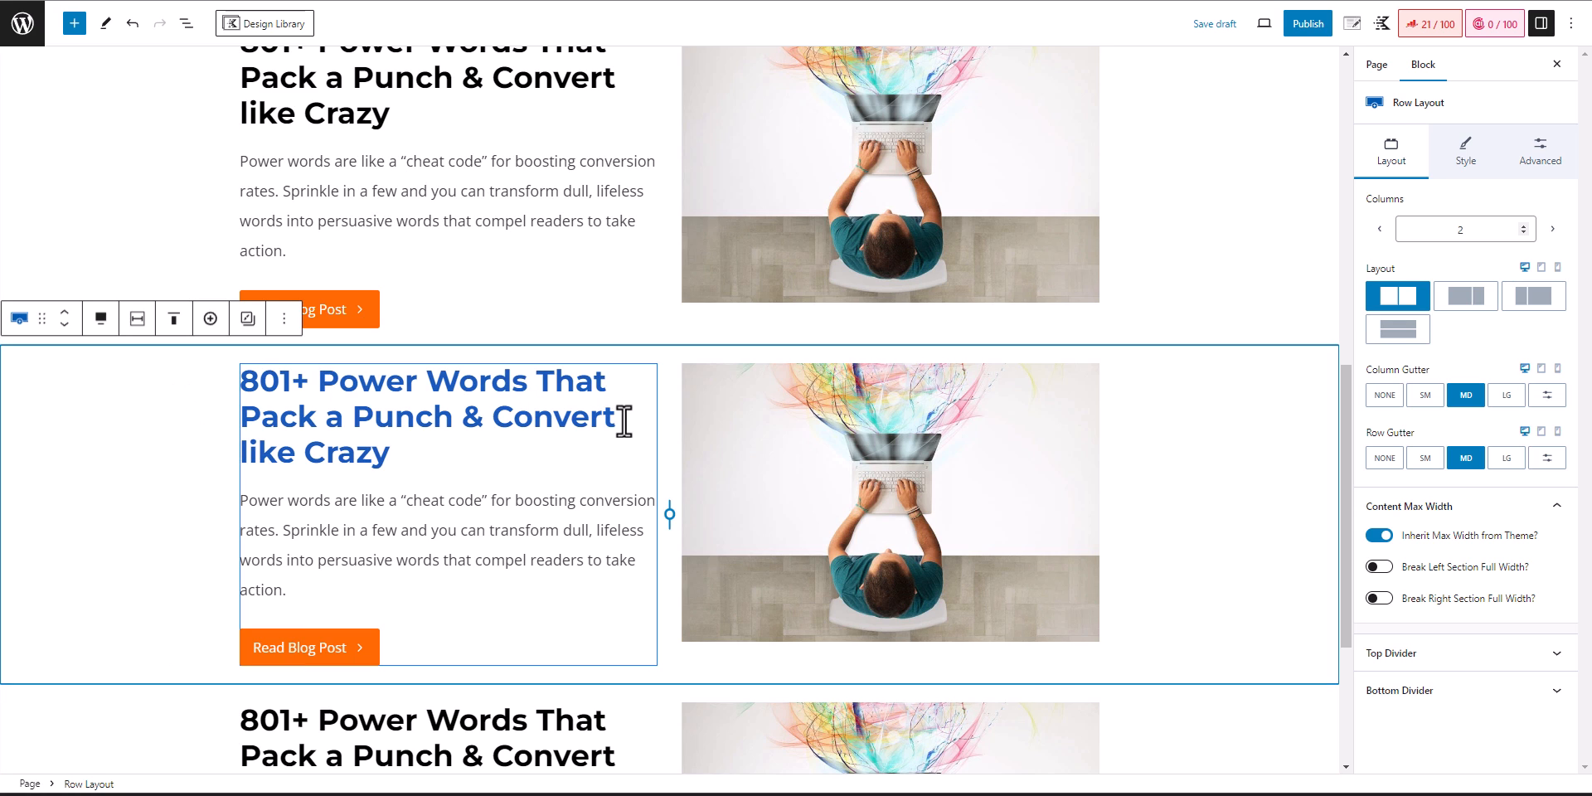
pyautogui.tripleClick(650, 389)
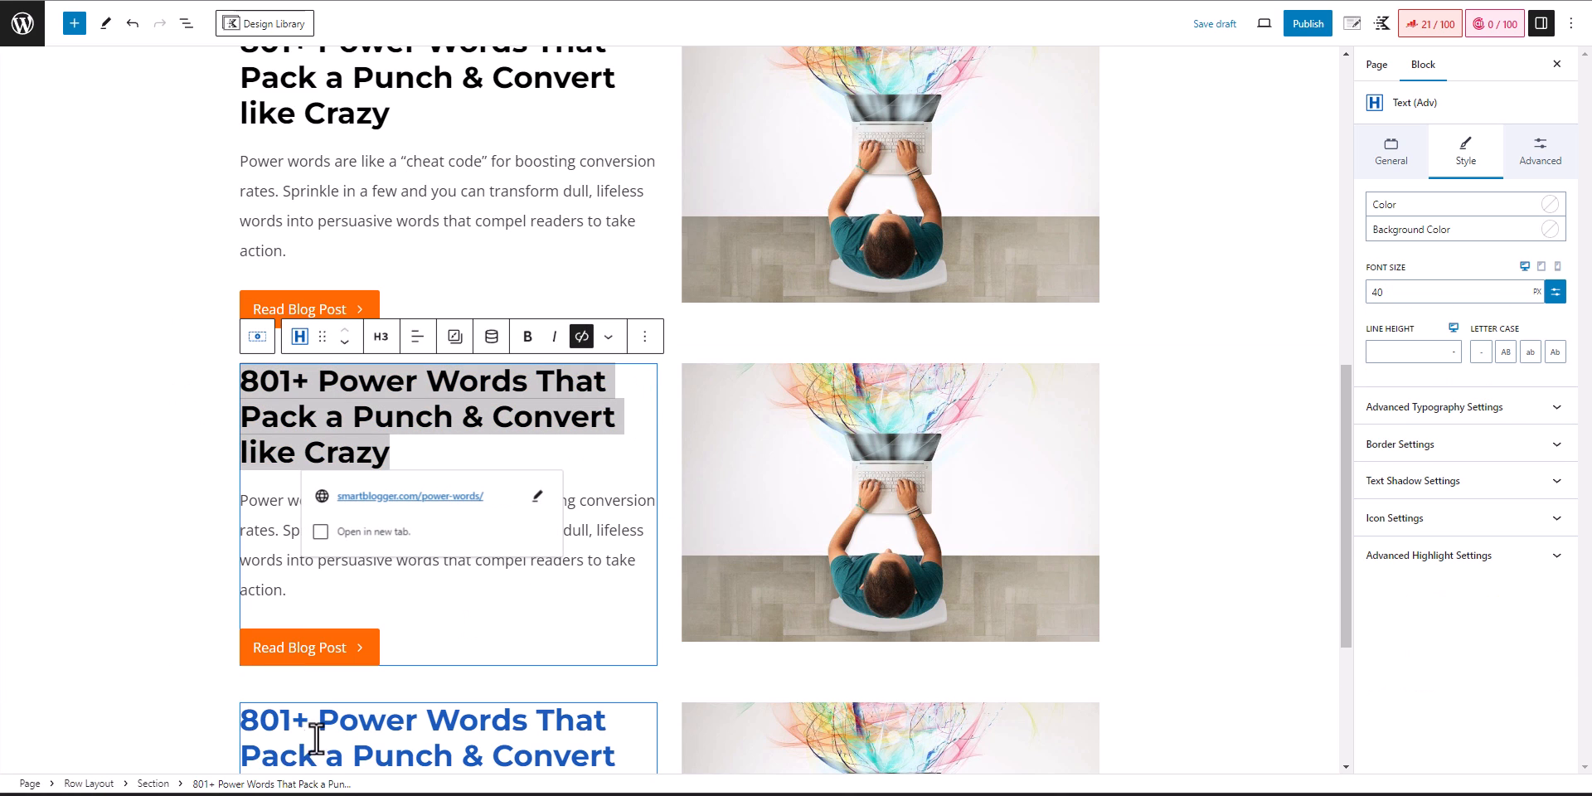
pyautogui.click(154, 783)
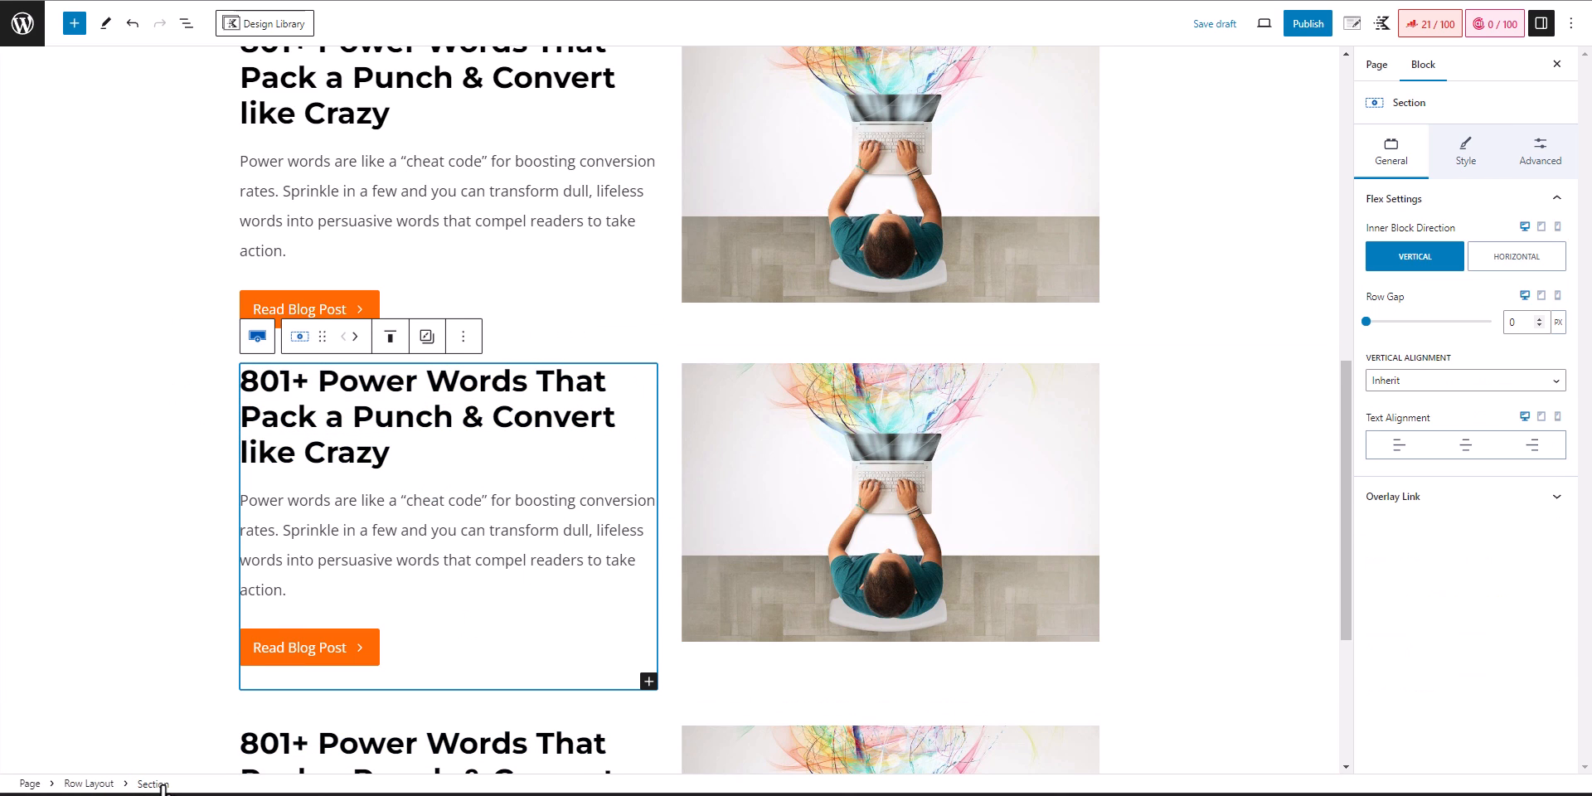
pyautogui.click(355, 336)
pyautogui.click(1194, 445)
pyautogui.scroll(-2, 1191, 452)
pyautogui.scroll(4, 1182, 435)
pyautogui.scroll(-3, 1087, 444)
pyautogui.scroll(2, 1087, 448)
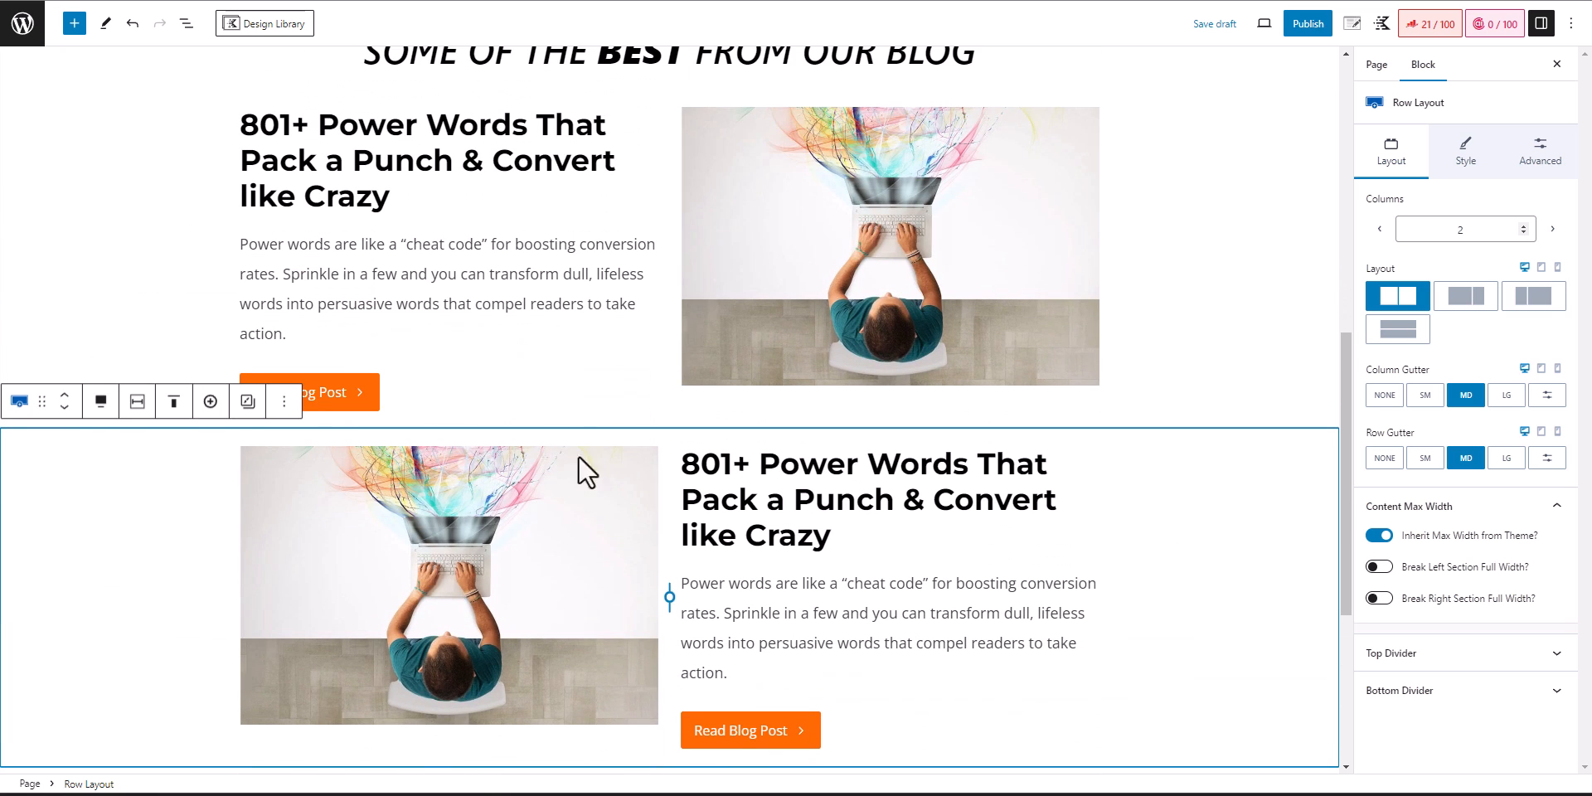
# - Save the freelance writing jobs image from the reference homepage and replace the second row's image with it
pyautogui.click(518, 582)
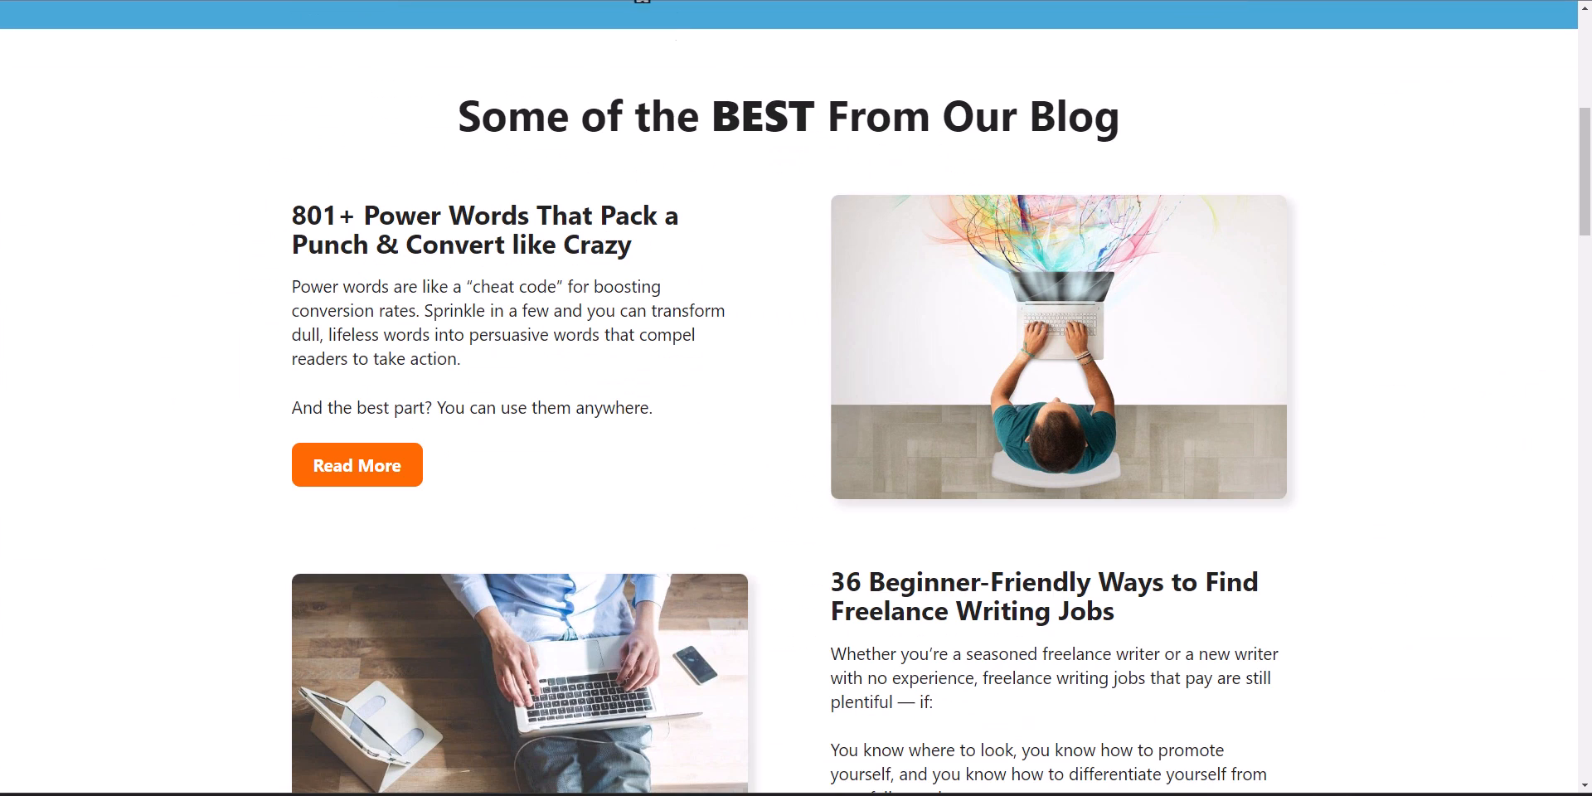
pyautogui.scroll(-3, 931, 352)
pyautogui.rightClick(602, 455)
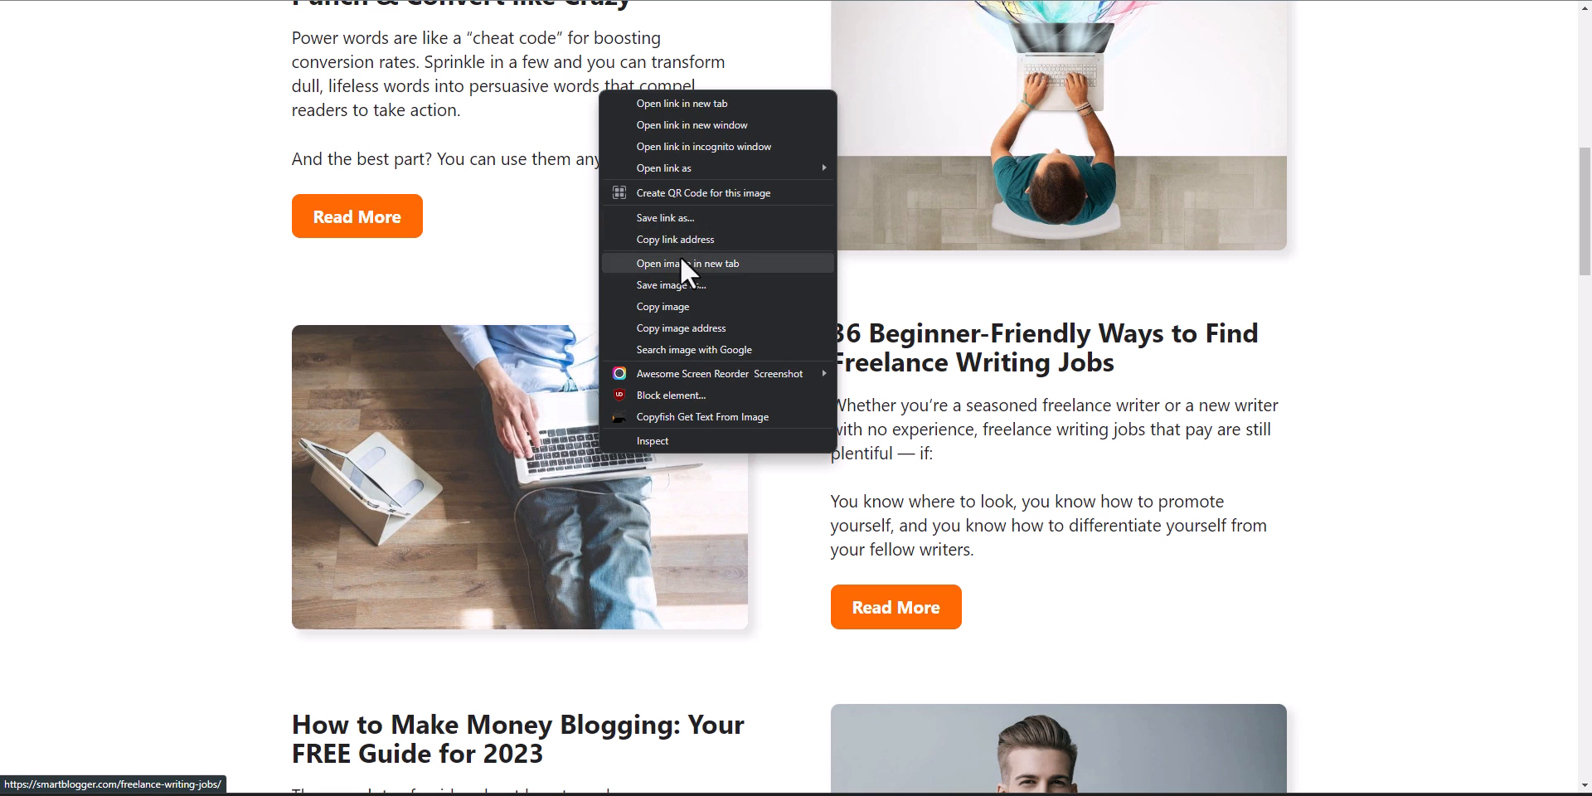
pyautogui.click(678, 282)
pyautogui.click(1130, 519)
pyautogui.scroll(-3, 1105, 593)
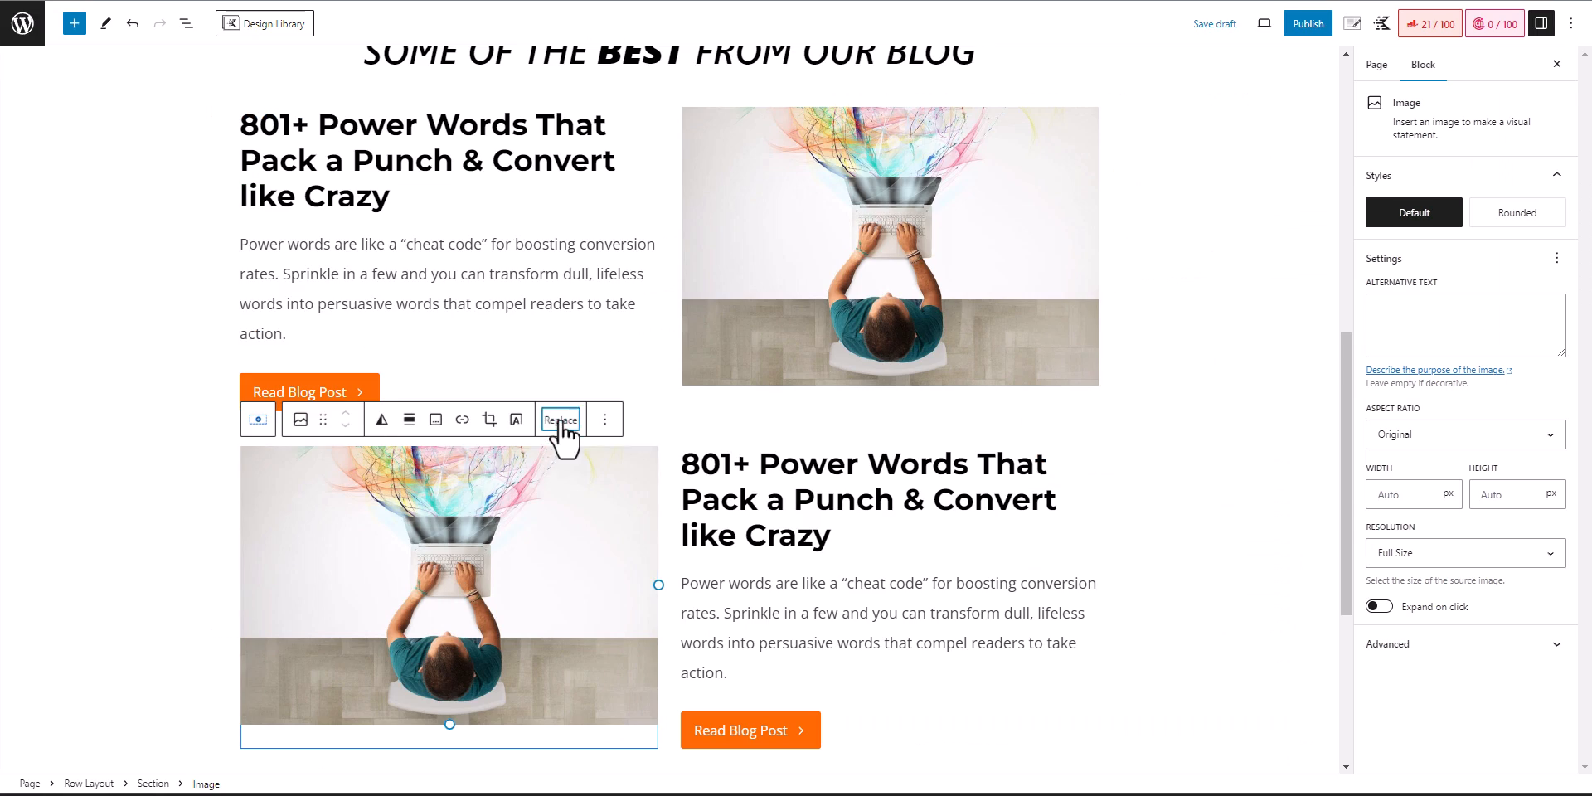
pyautogui.click(556, 424)
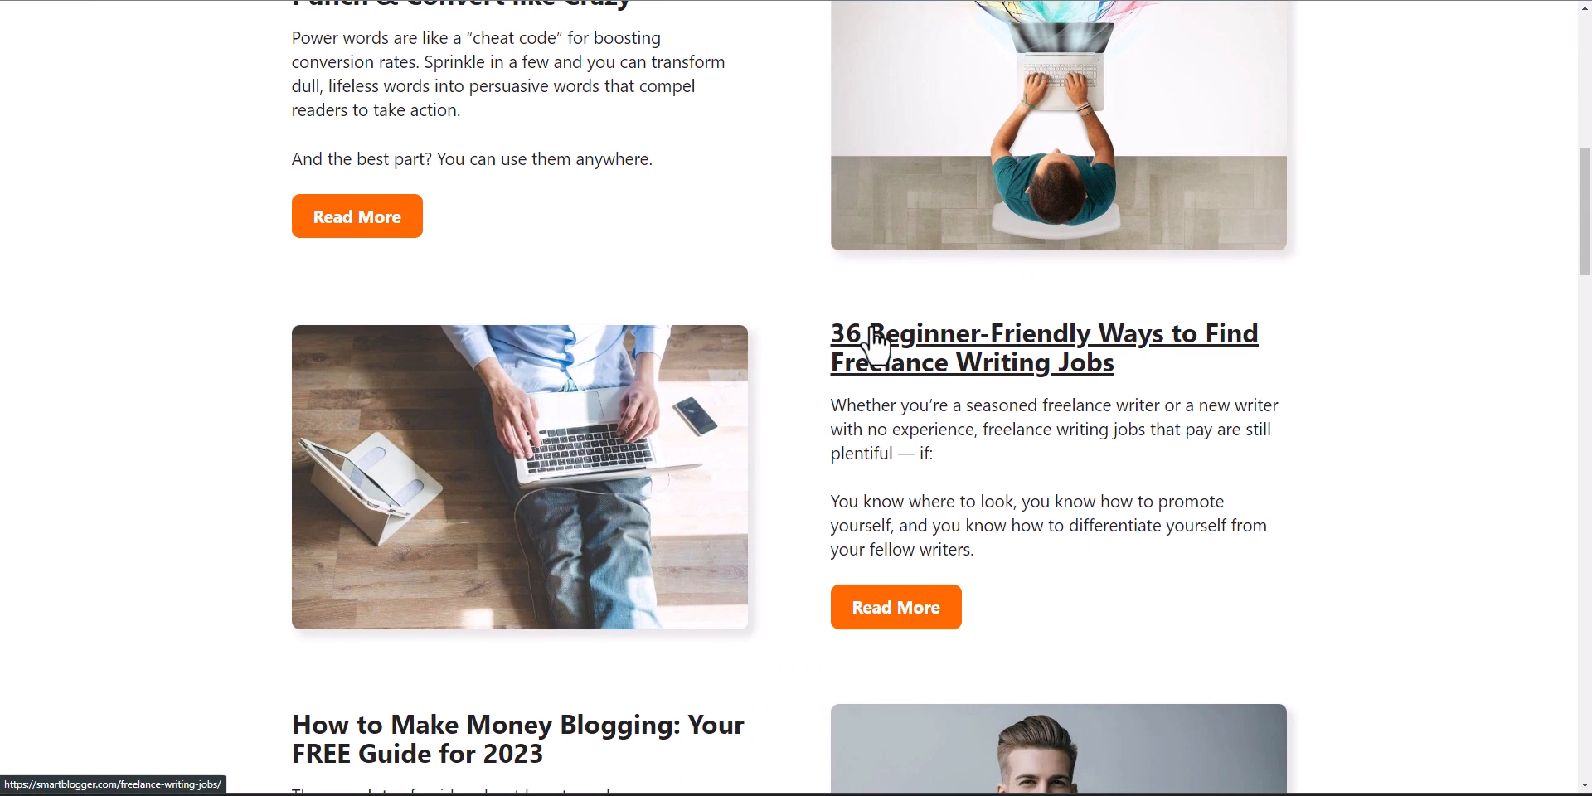
# - Replace the second row's title with "36 Beginner-Friendly Ways to Find Freelance Writing Jobs" and its teaser with the matching reference text
pyautogui.moveTo(830, 333); pyautogui.dragTo(1173, 384)
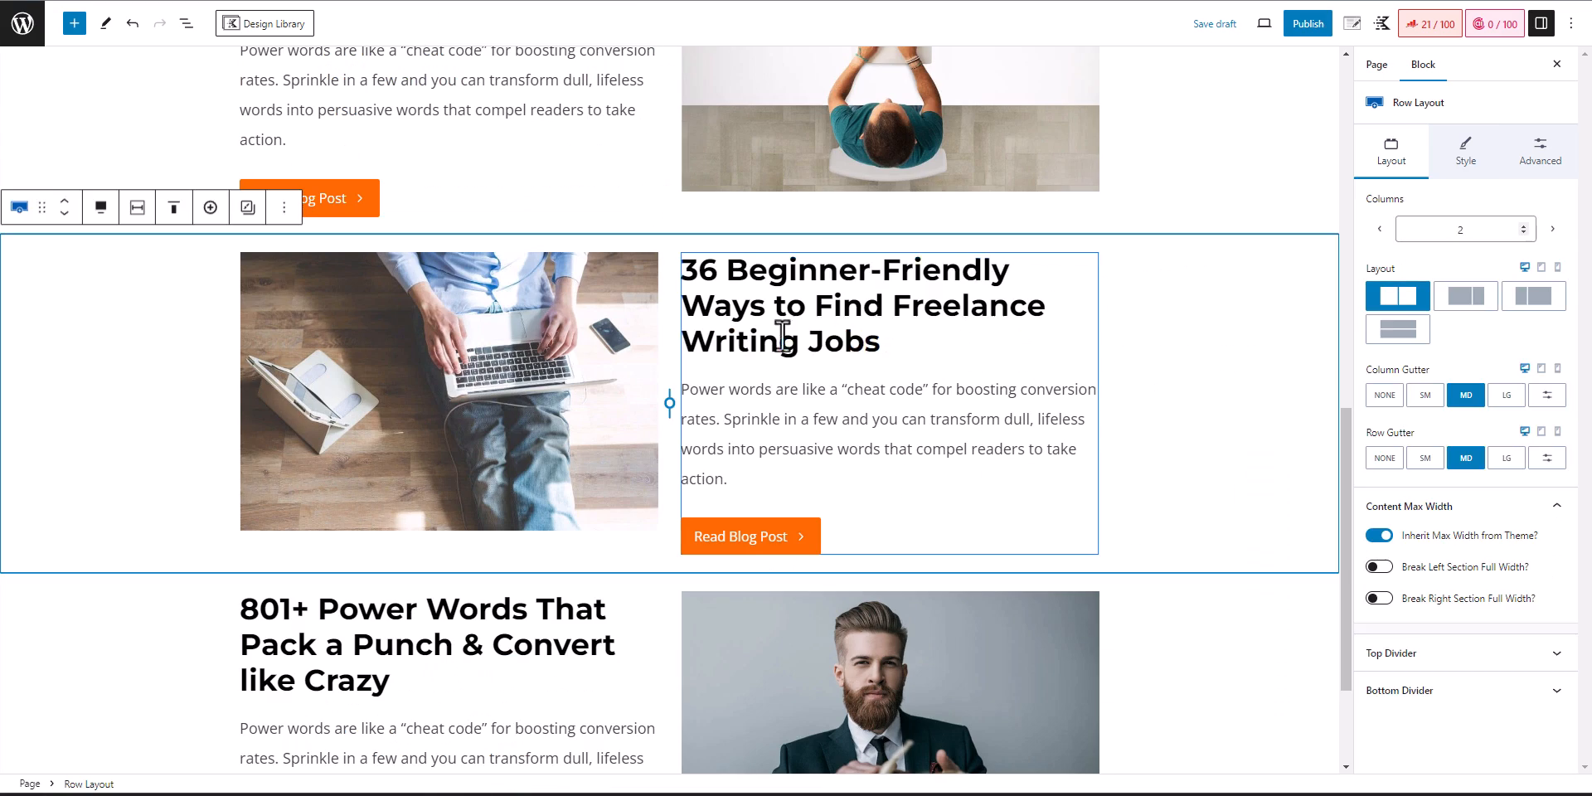
pyautogui.click(765, 356)
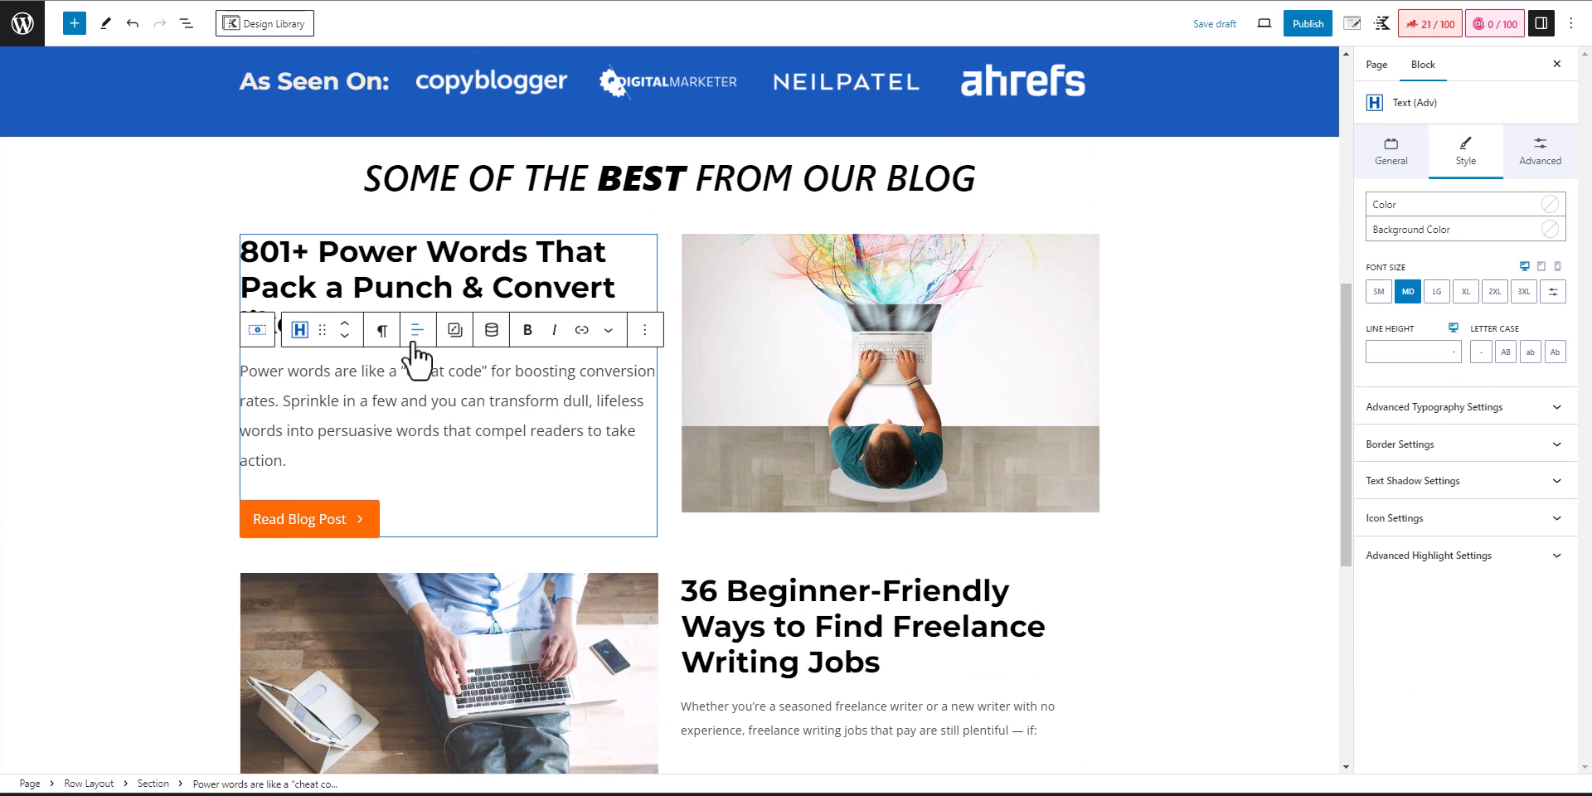
# - Copy the text style of the first row's teaser paragraph onto the second row's "Whether you're a seasoned freelance writer" paragraph
pyautogui.scroll(-2, 842, 553)
pyautogui.click(843, 554)
pyautogui.scroll(-2, 856, 494)
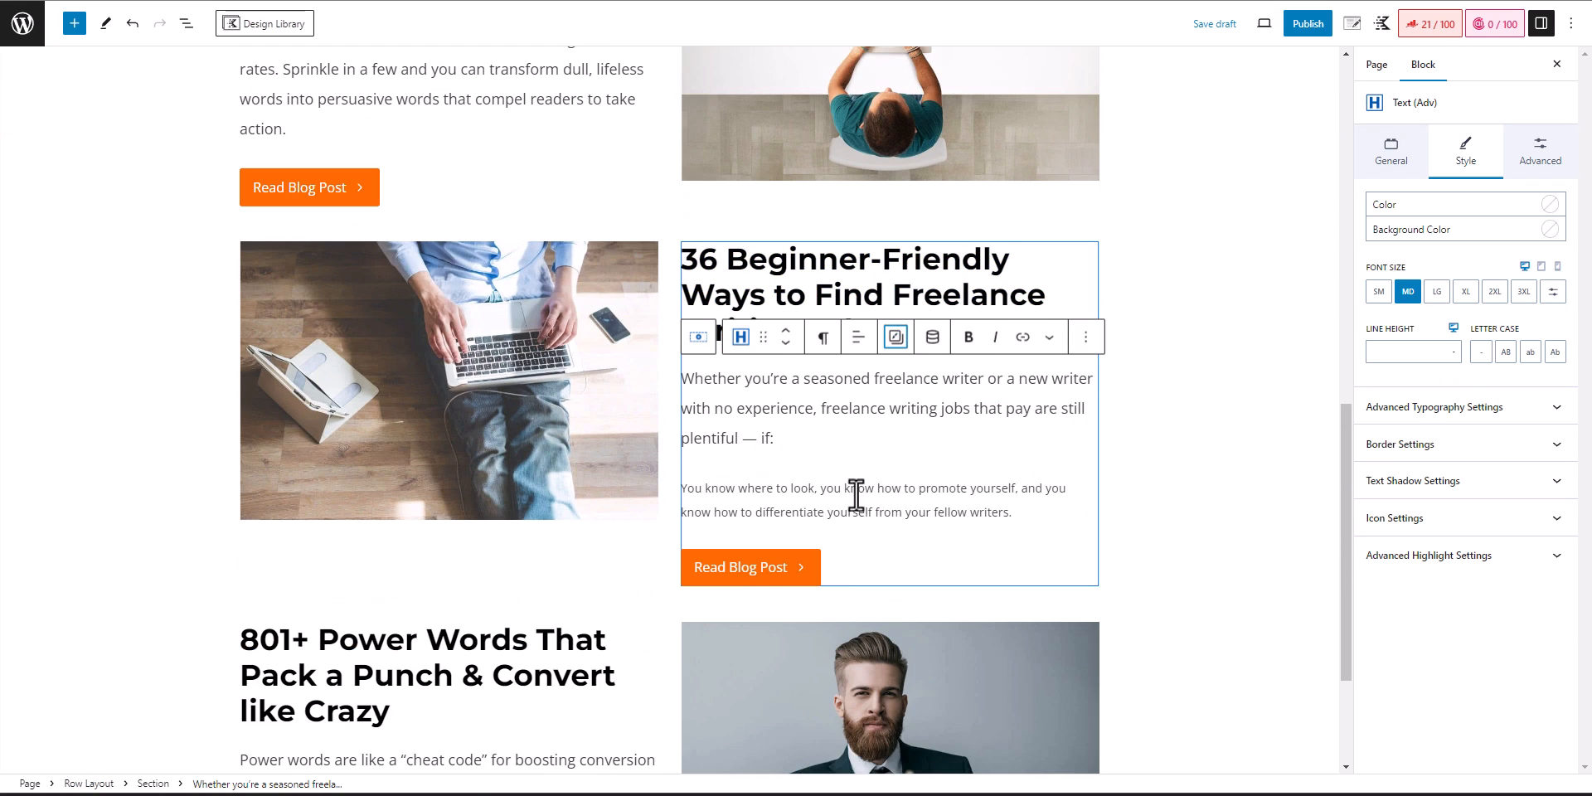
# - Delete the extra "You know where to look" paragraph from the second row
pyautogui.click(856, 494)
pyautogui.click(895, 450)
pyautogui.click(937, 535)
pyautogui.click(1268, 412)
pyautogui.scroll(1, 1251, 448)
pyautogui.scroll(-2, 1251, 451)
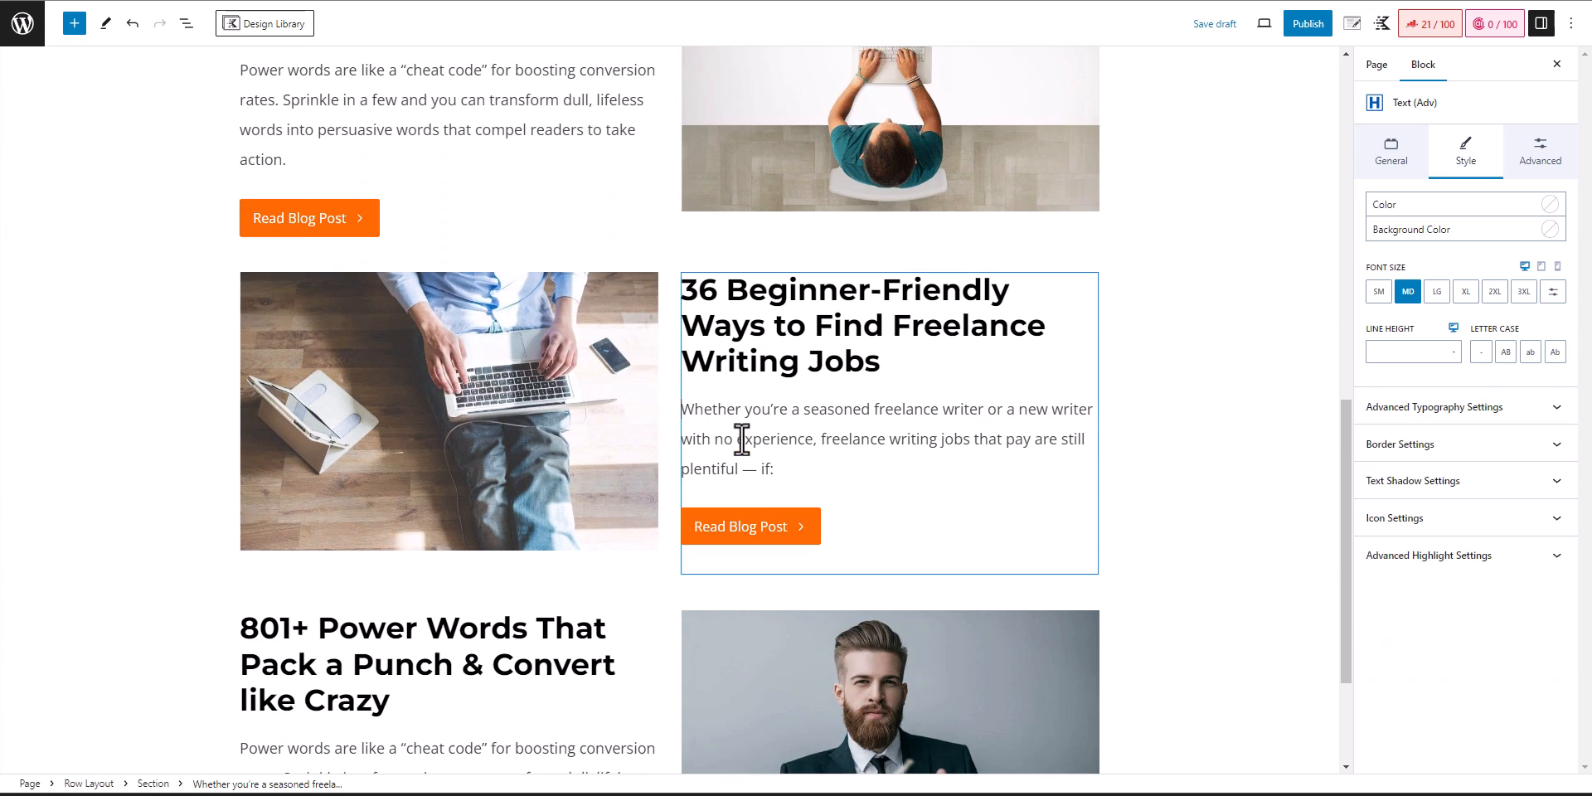
pyautogui.click(1250, 397)
# - Replace the third row's title with "How to Make Money Blogging: Your FREE Guide for 2023" copied from the reference homepage
pyautogui.scroll(-2, 1250, 397)
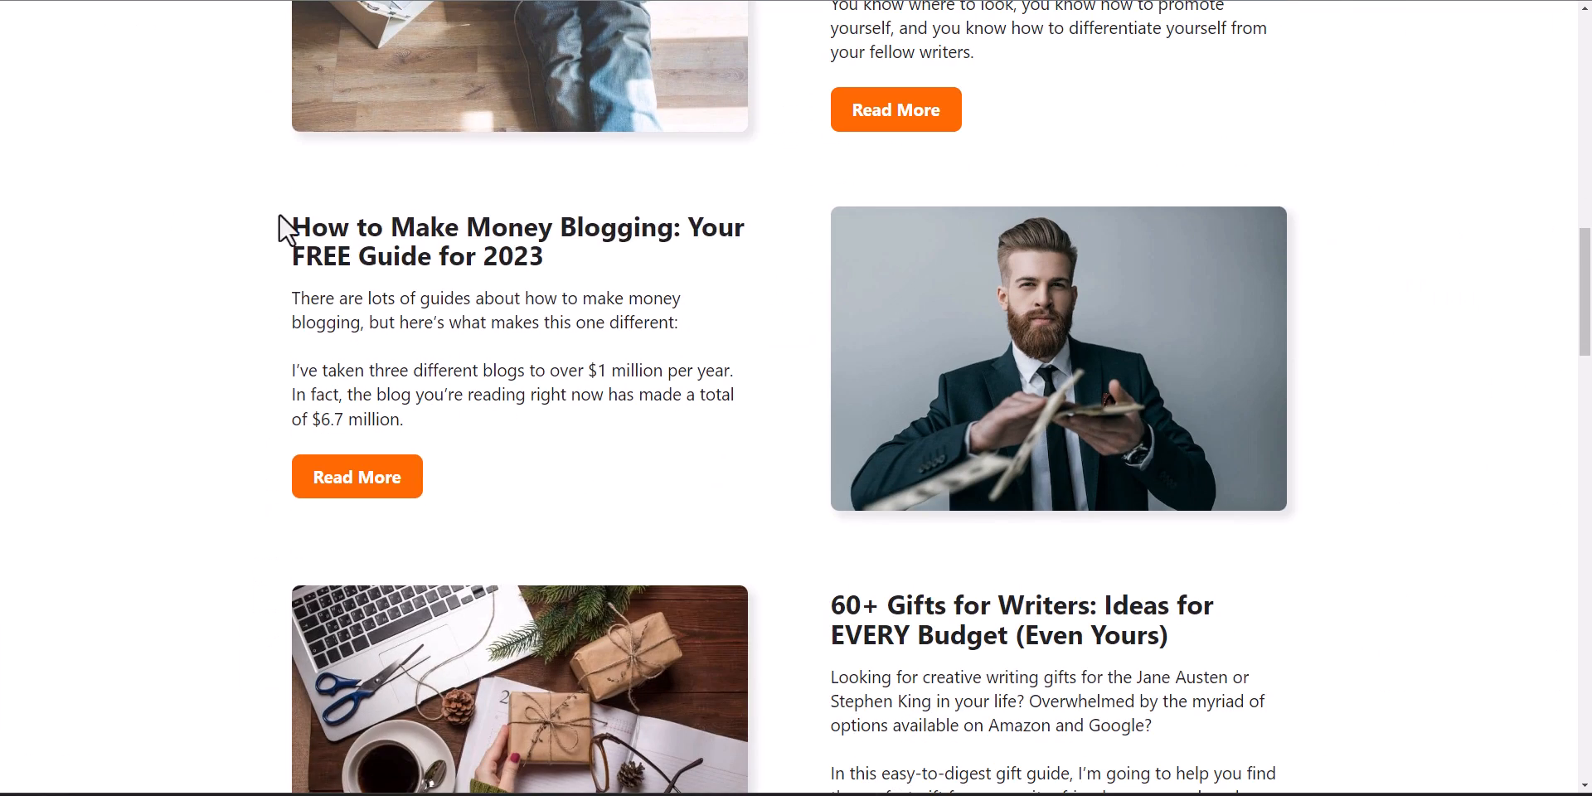
pyautogui.moveTo(279, 217); pyautogui.dragTo(556, 258)
pyautogui.hotkey('ctrl', 'c')
pyautogui.hotkey('ctrl', 'Tab')
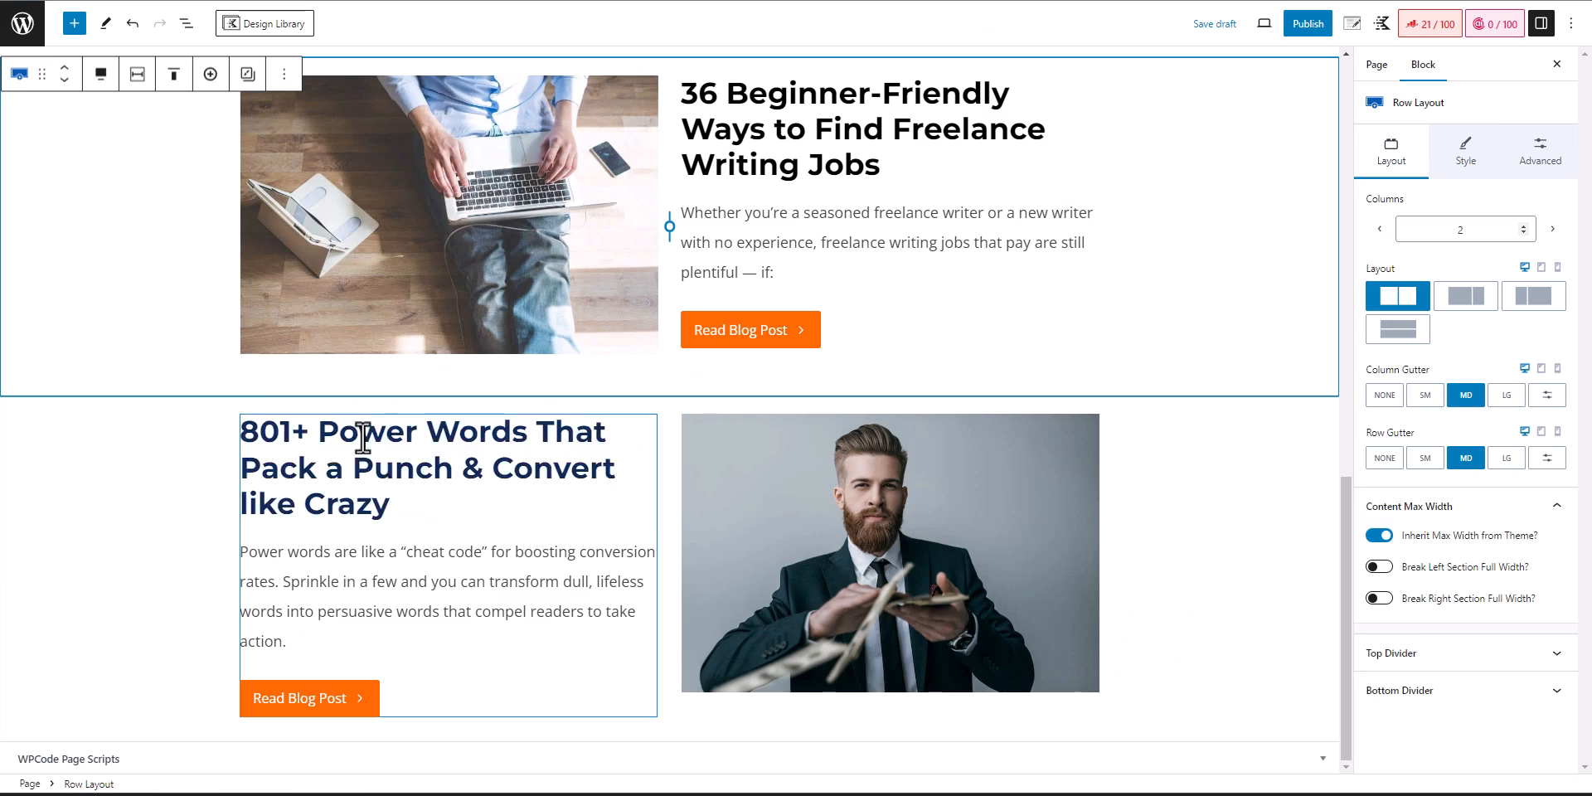
pyautogui.moveTo(393, 506); pyautogui.dragTo(217, 438)
pyautogui.hotkey('ctrl', 'v')
pyautogui.click(303, 632)
pyautogui.click(424, 456)
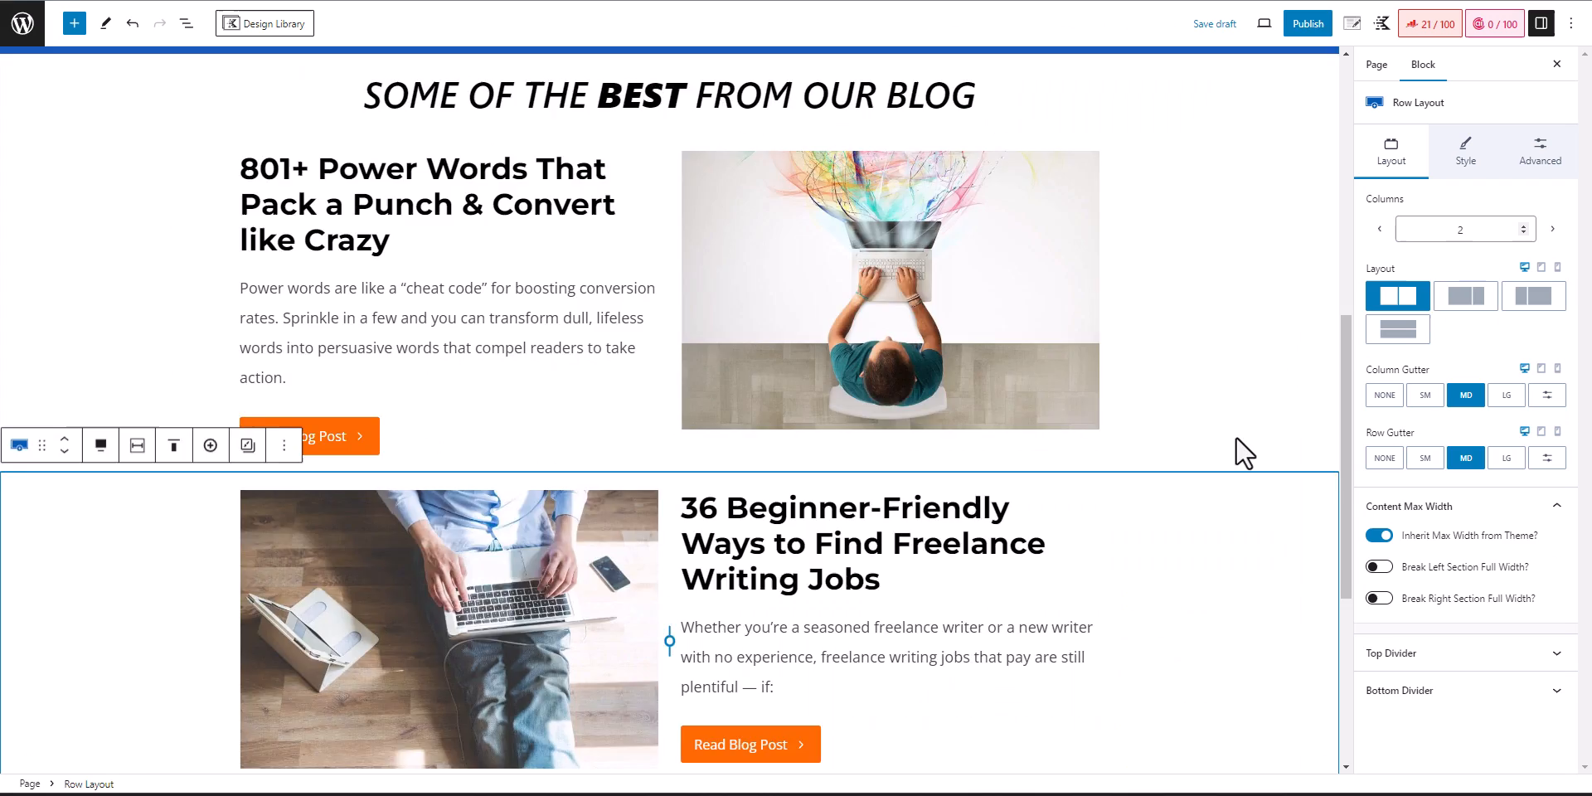
# - Select the "801+ Power Words" row layout and switch the editor to the Mobile preview
pyautogui.scroll(2, 1235, 460)
pyautogui.scroll(-7, 1233, 463)
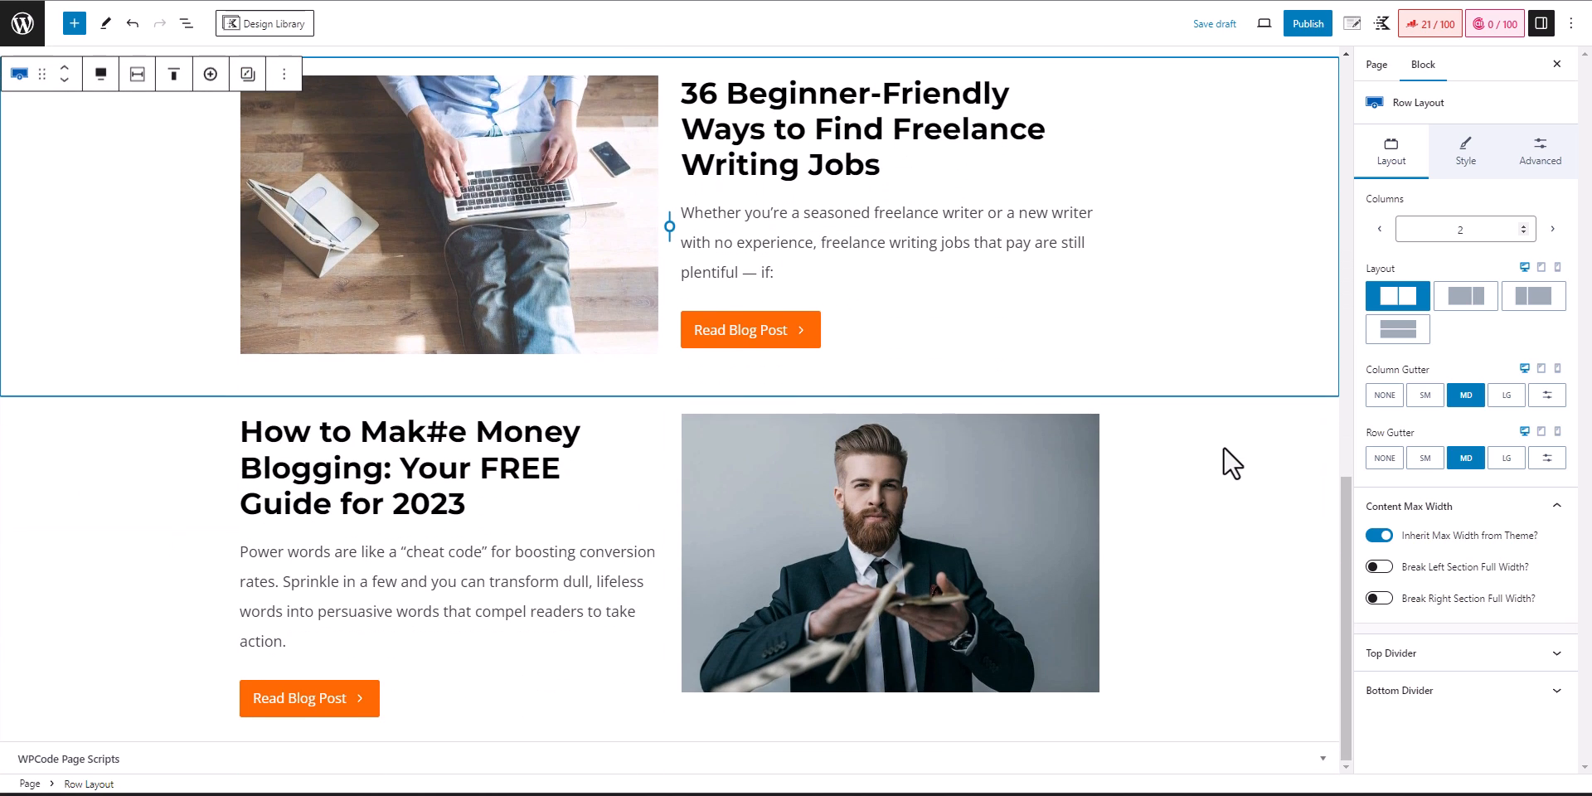
pyautogui.scroll(6, 1231, 463)
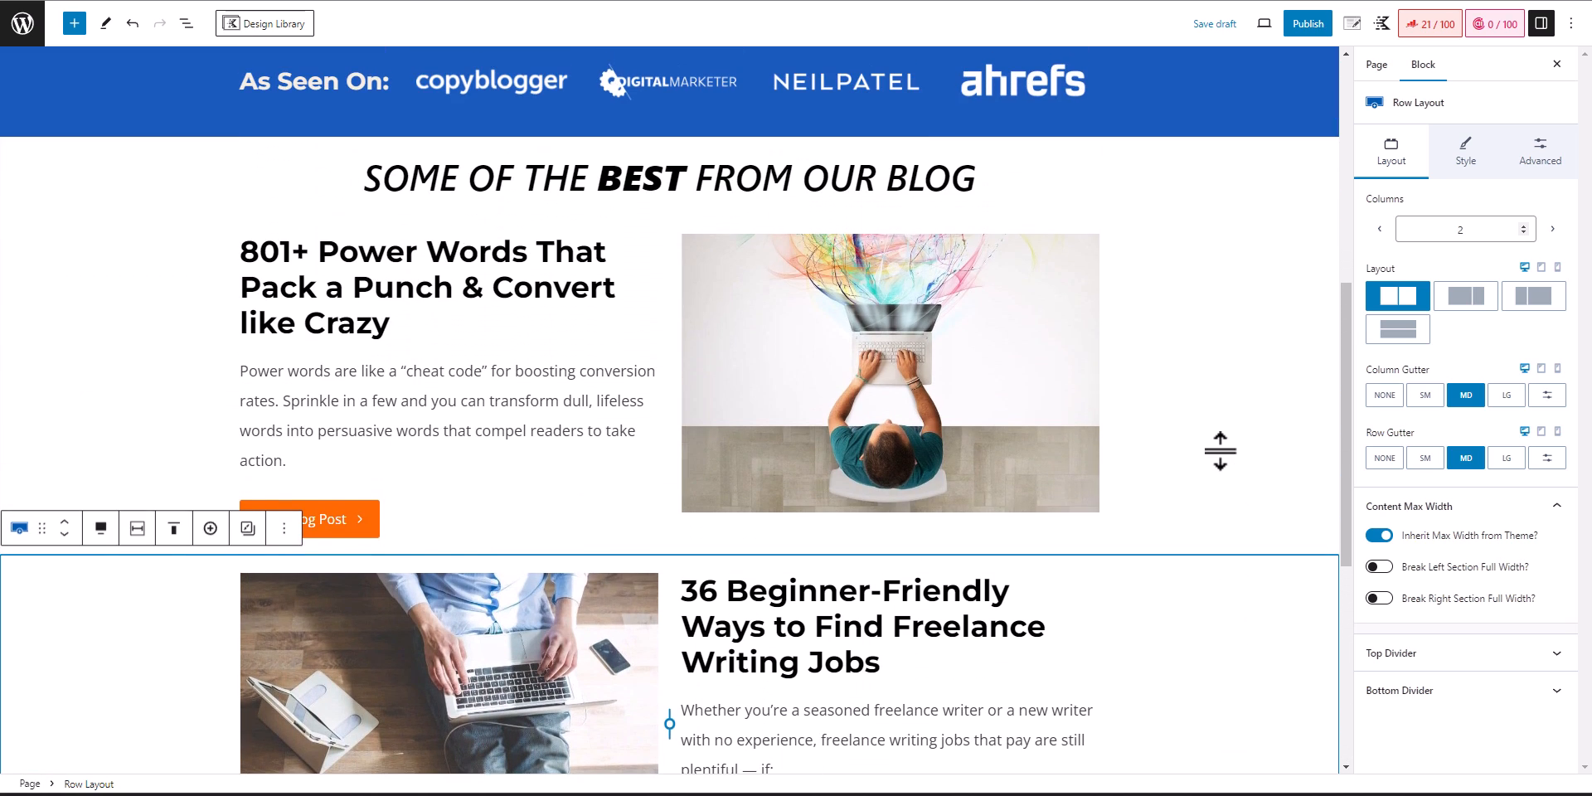
pyautogui.click(1319, 279)
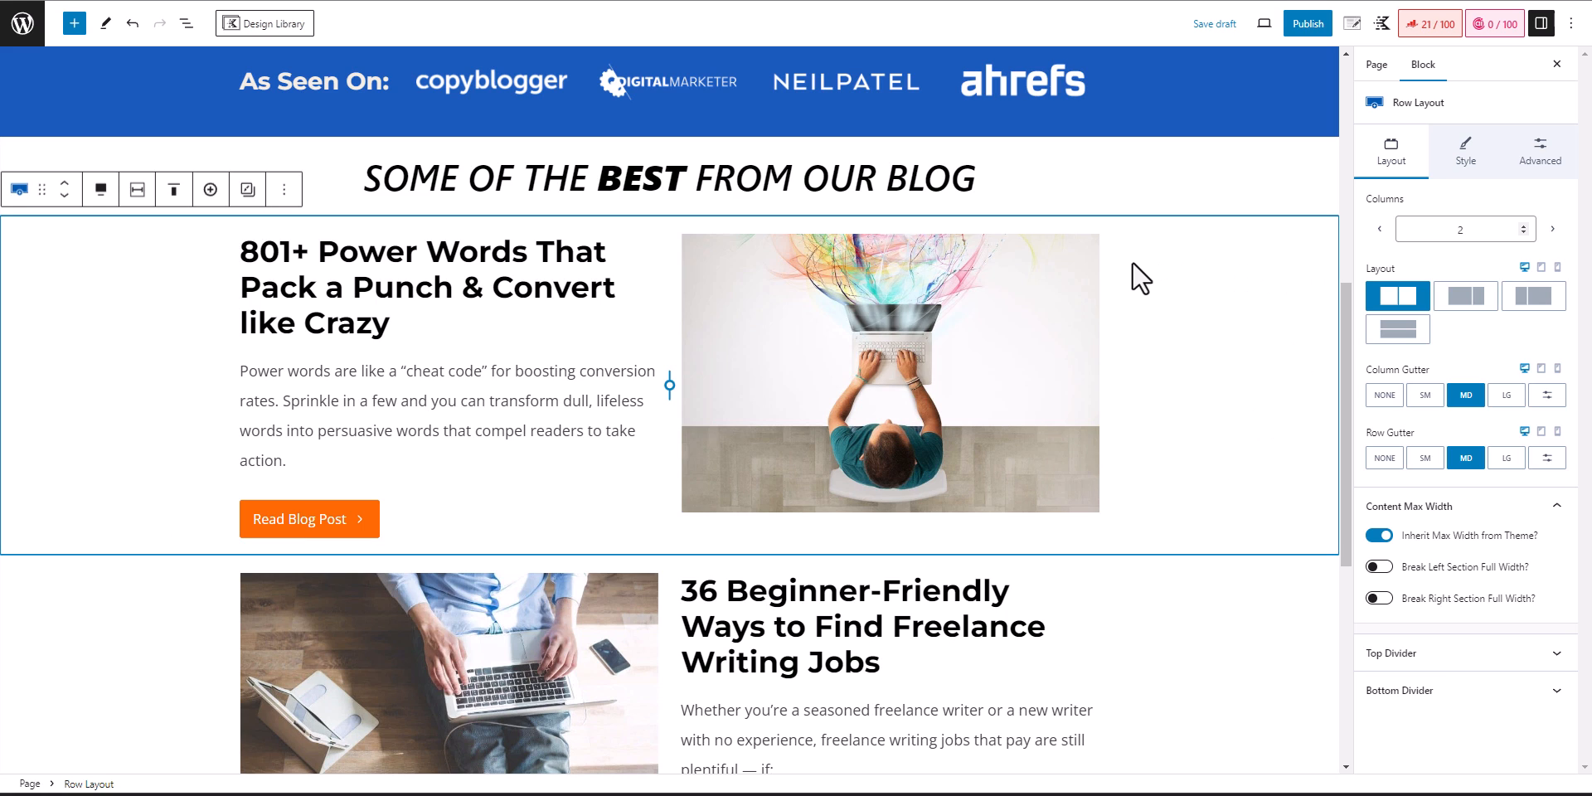
pyautogui.click(1262, 25)
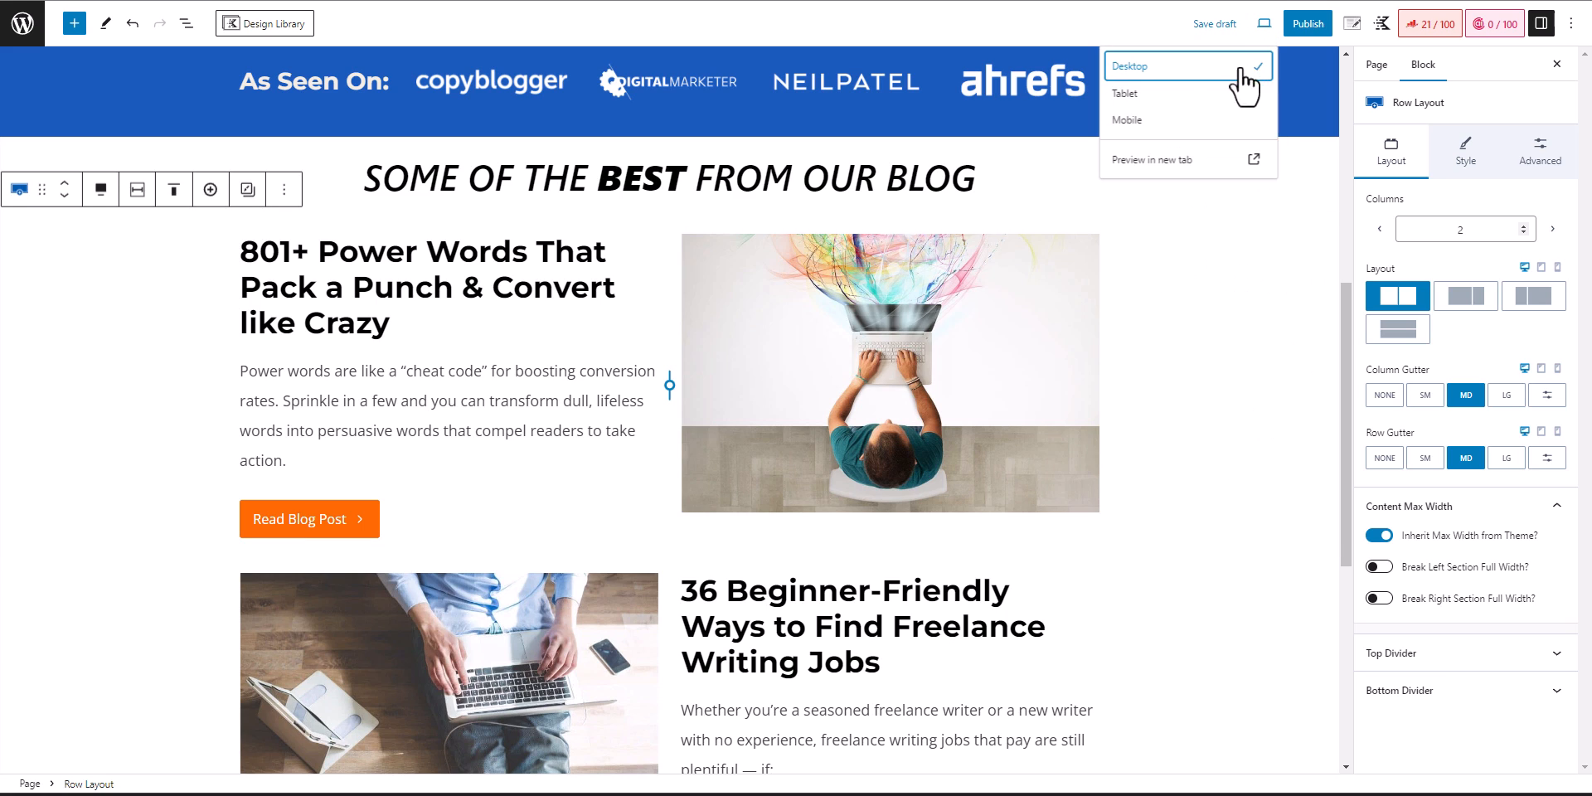
pyautogui.click(1125, 120)
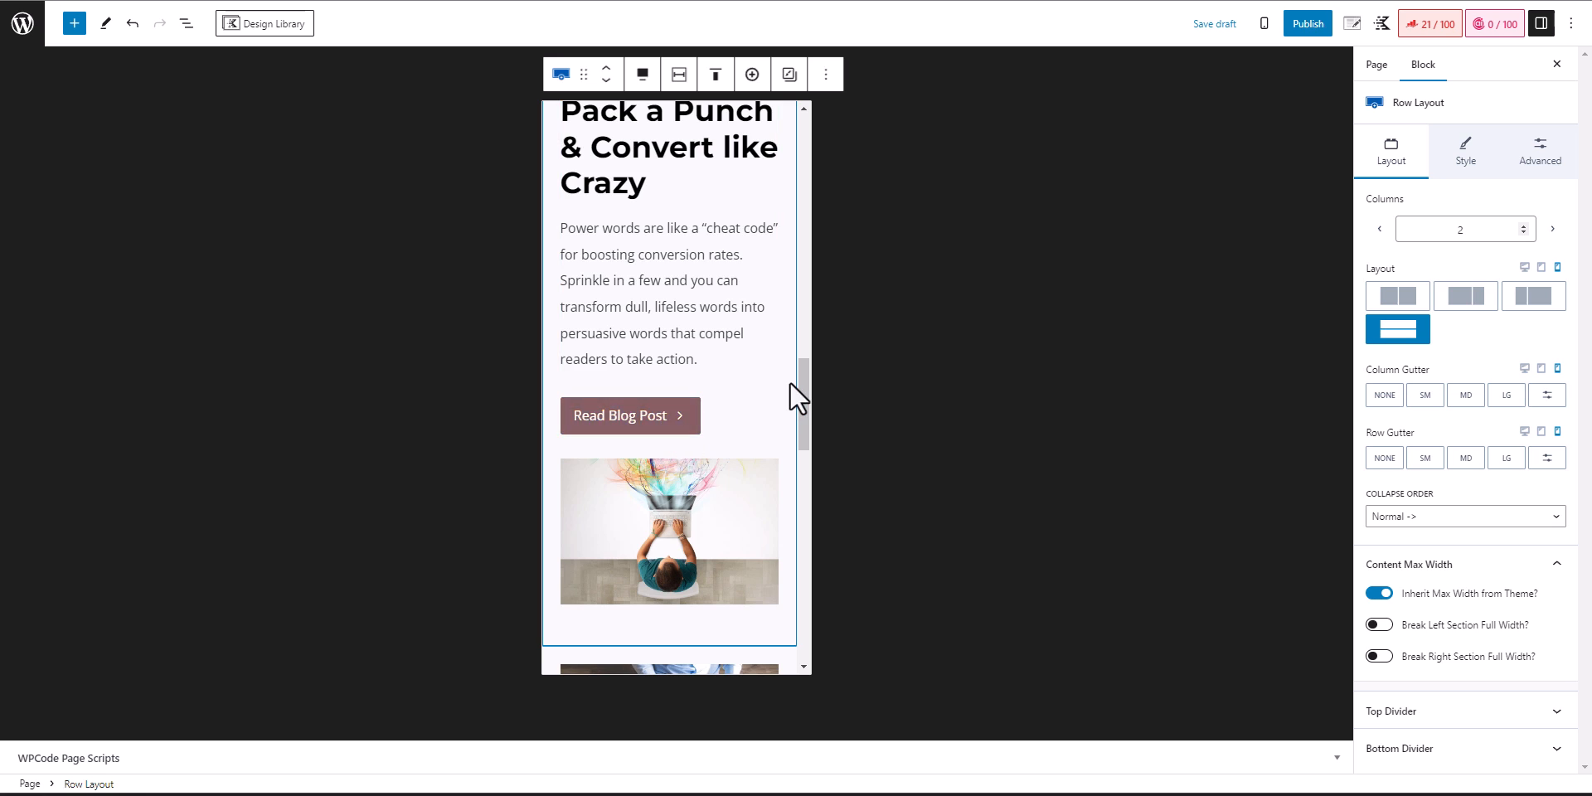
# - Set the "801+ Power Words" row's collapse order to Reverse so its image stacks above the text on mobile
pyautogui.scroll(-5, 719, 421)
pyautogui.scroll(1, 711, 448)
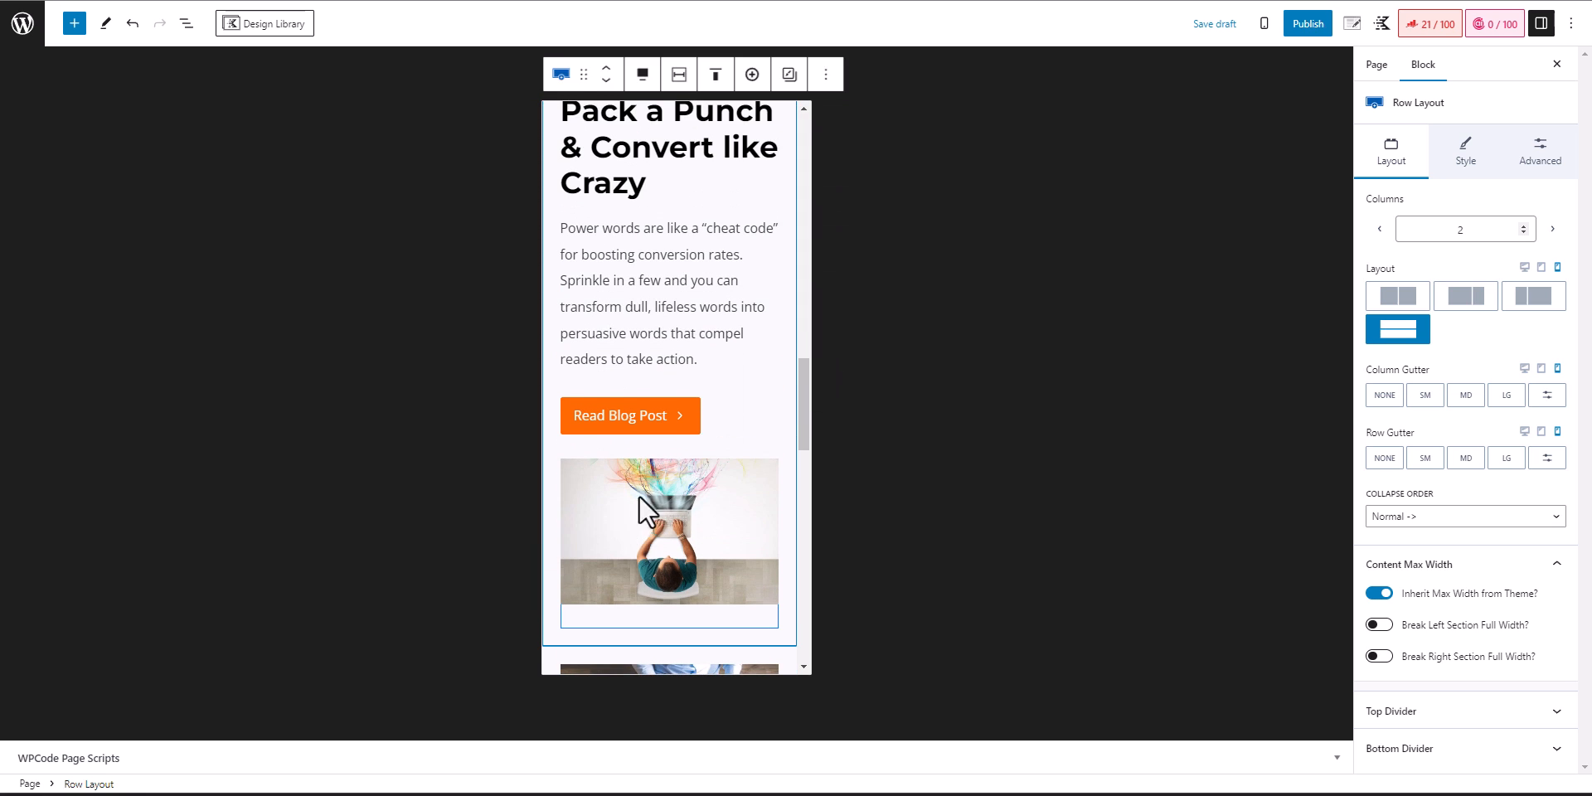
pyautogui.scroll(3, 701, 508)
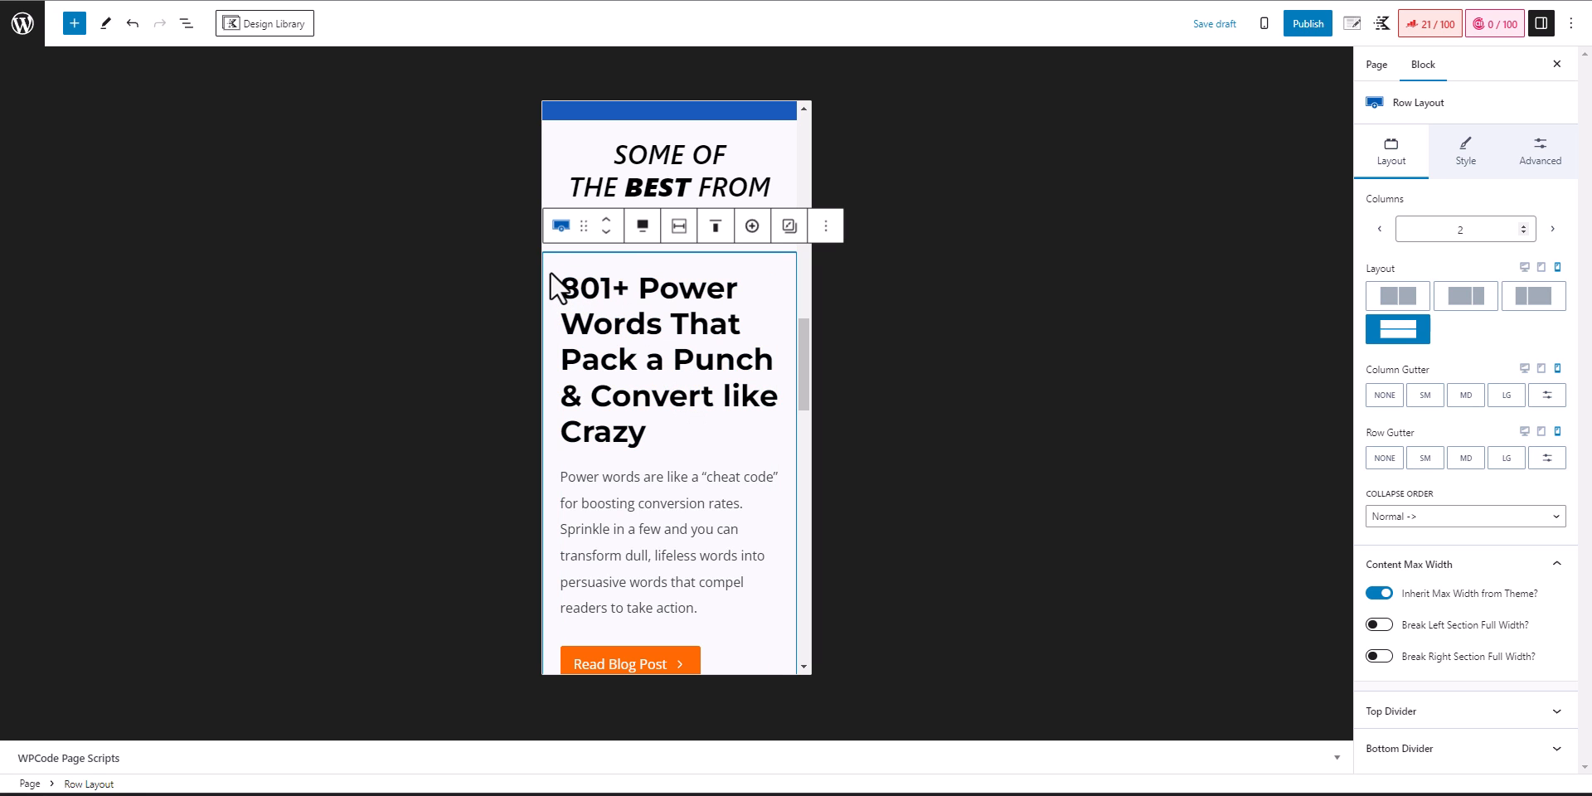
pyautogui.click(1372, 510)
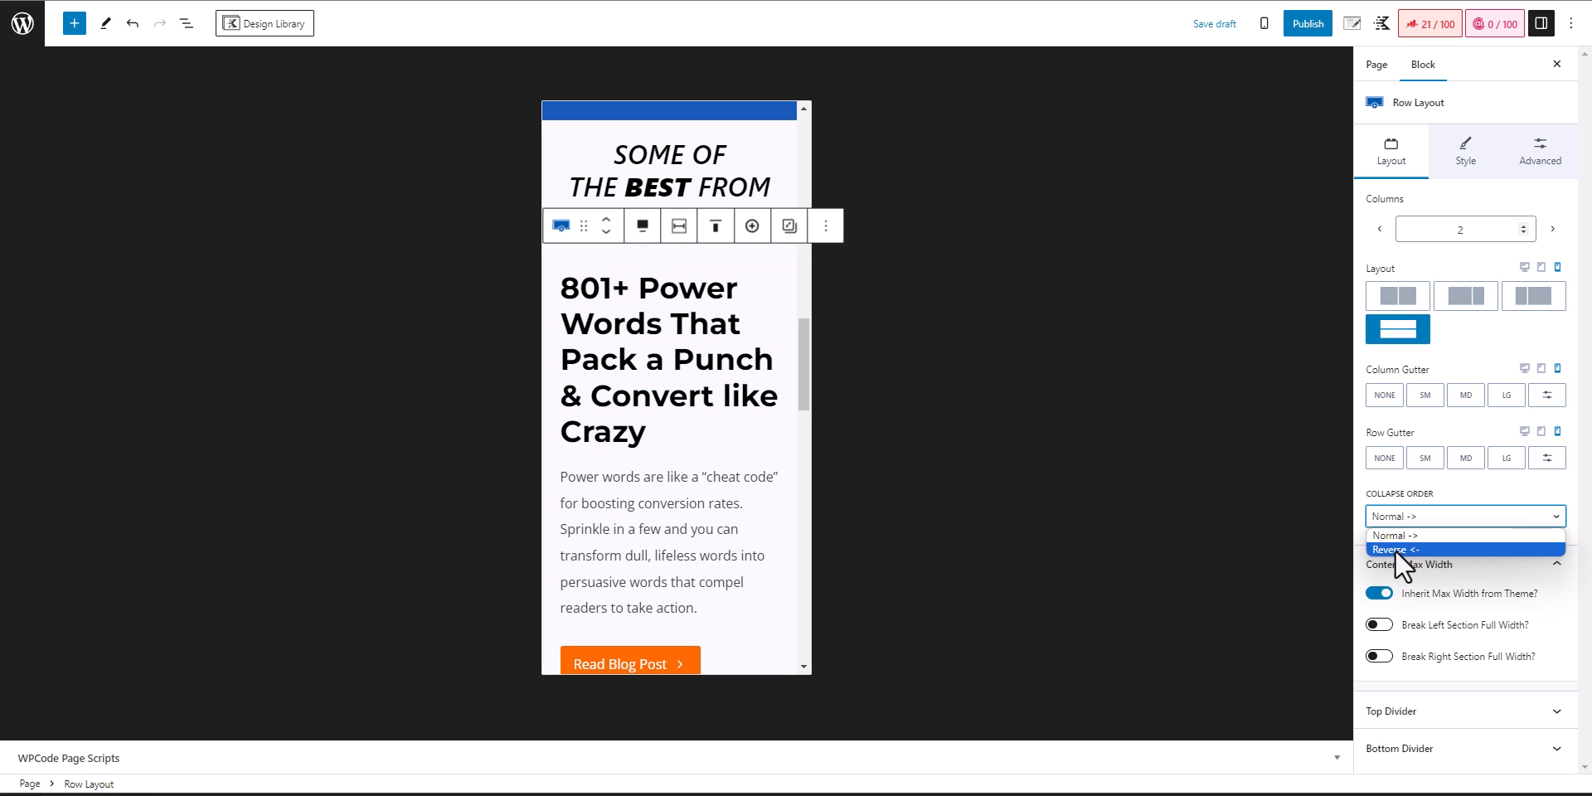
pyautogui.click(1395, 549)
# - Set the collapse order of the third row, the money blogging guide, to Reverse
pyautogui.scroll(-10, 703, 481)
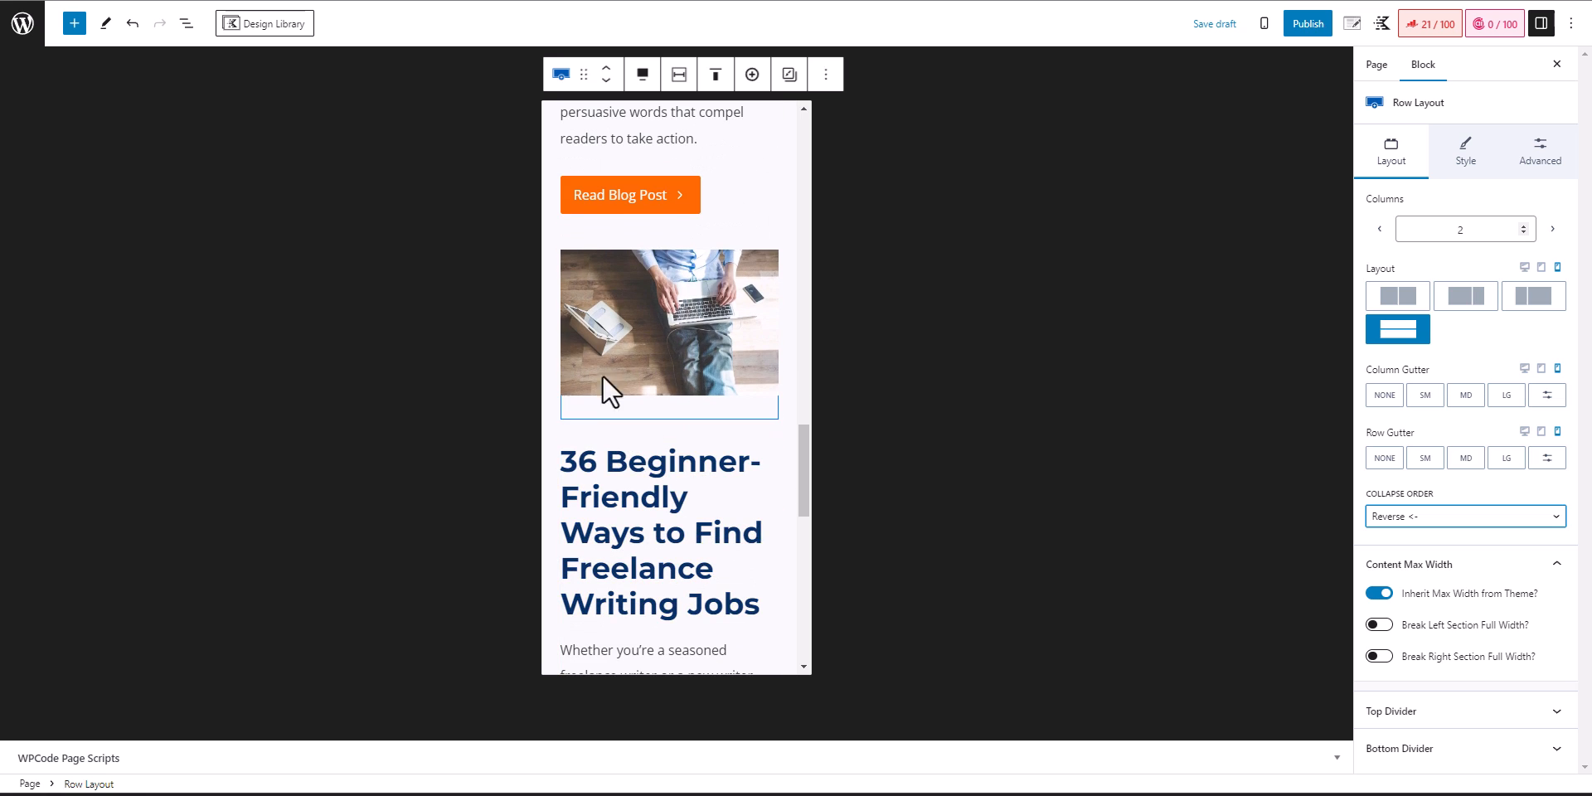
pyautogui.scroll(-5, 713, 439)
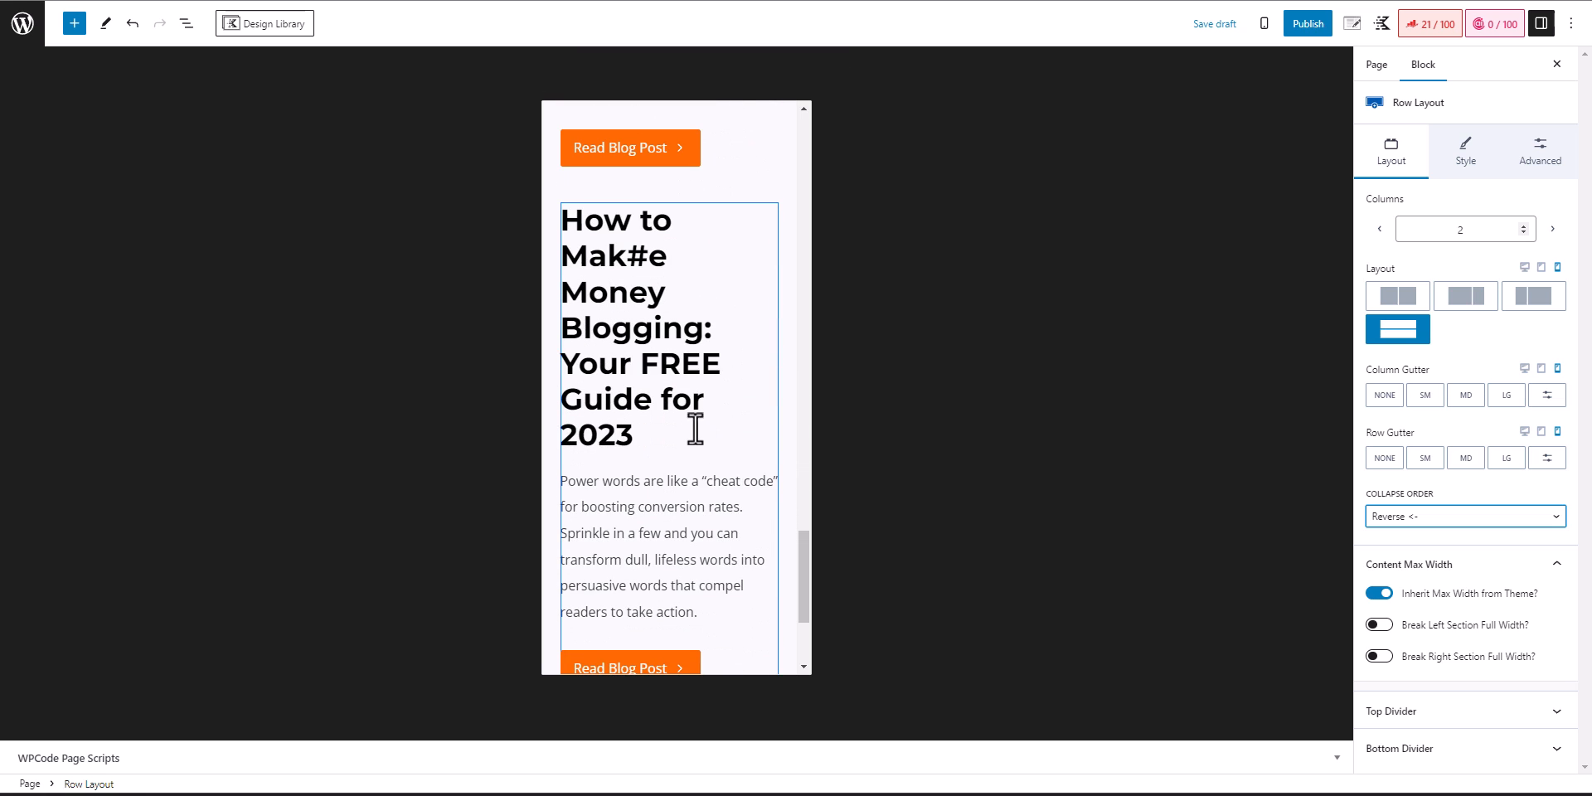
pyautogui.click(604, 215)
pyautogui.click(551, 207)
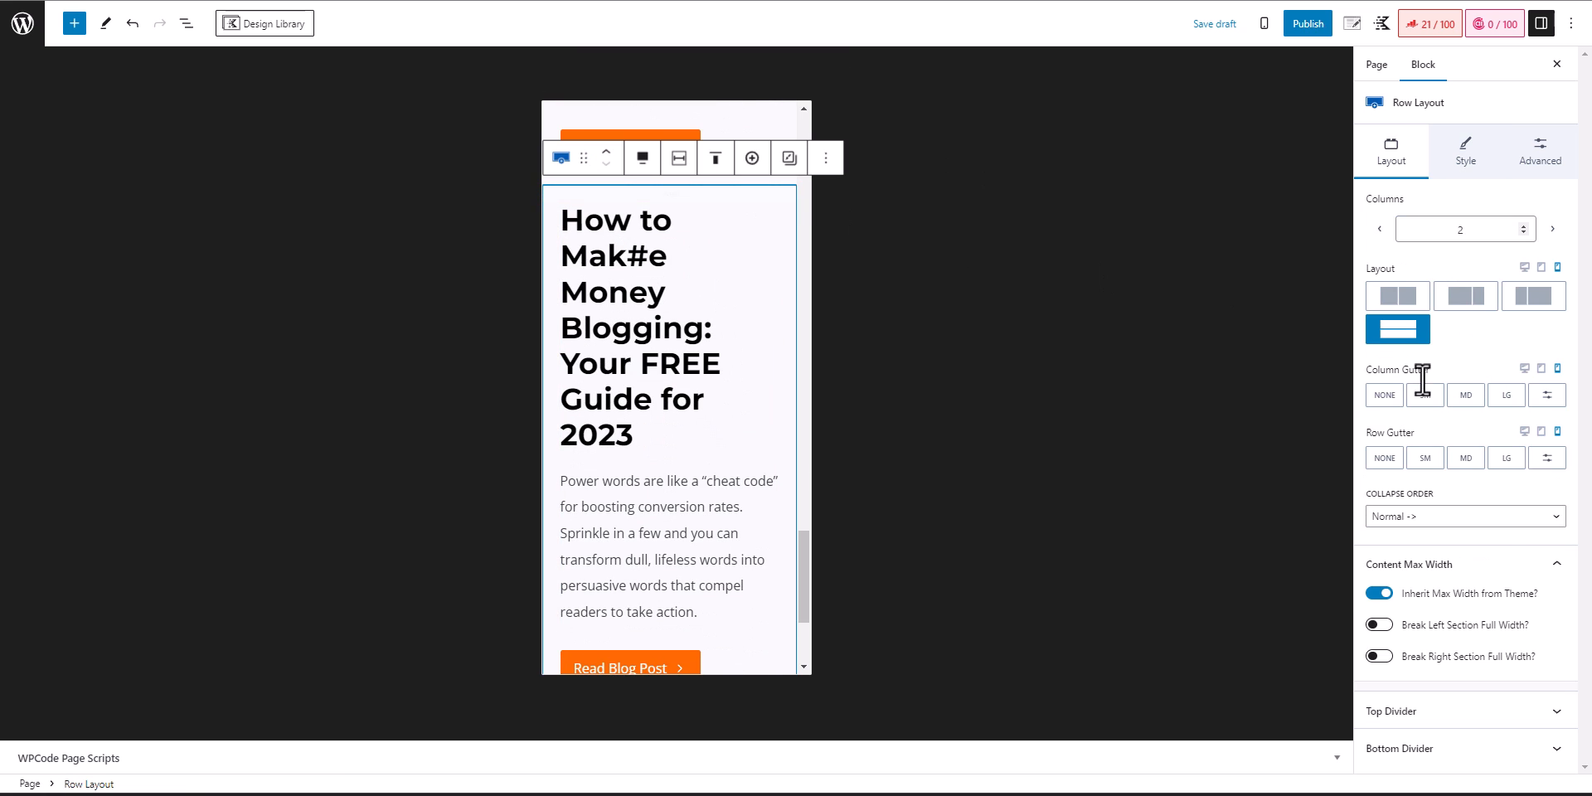
pyautogui.click(1456, 518)
pyautogui.click(1412, 544)
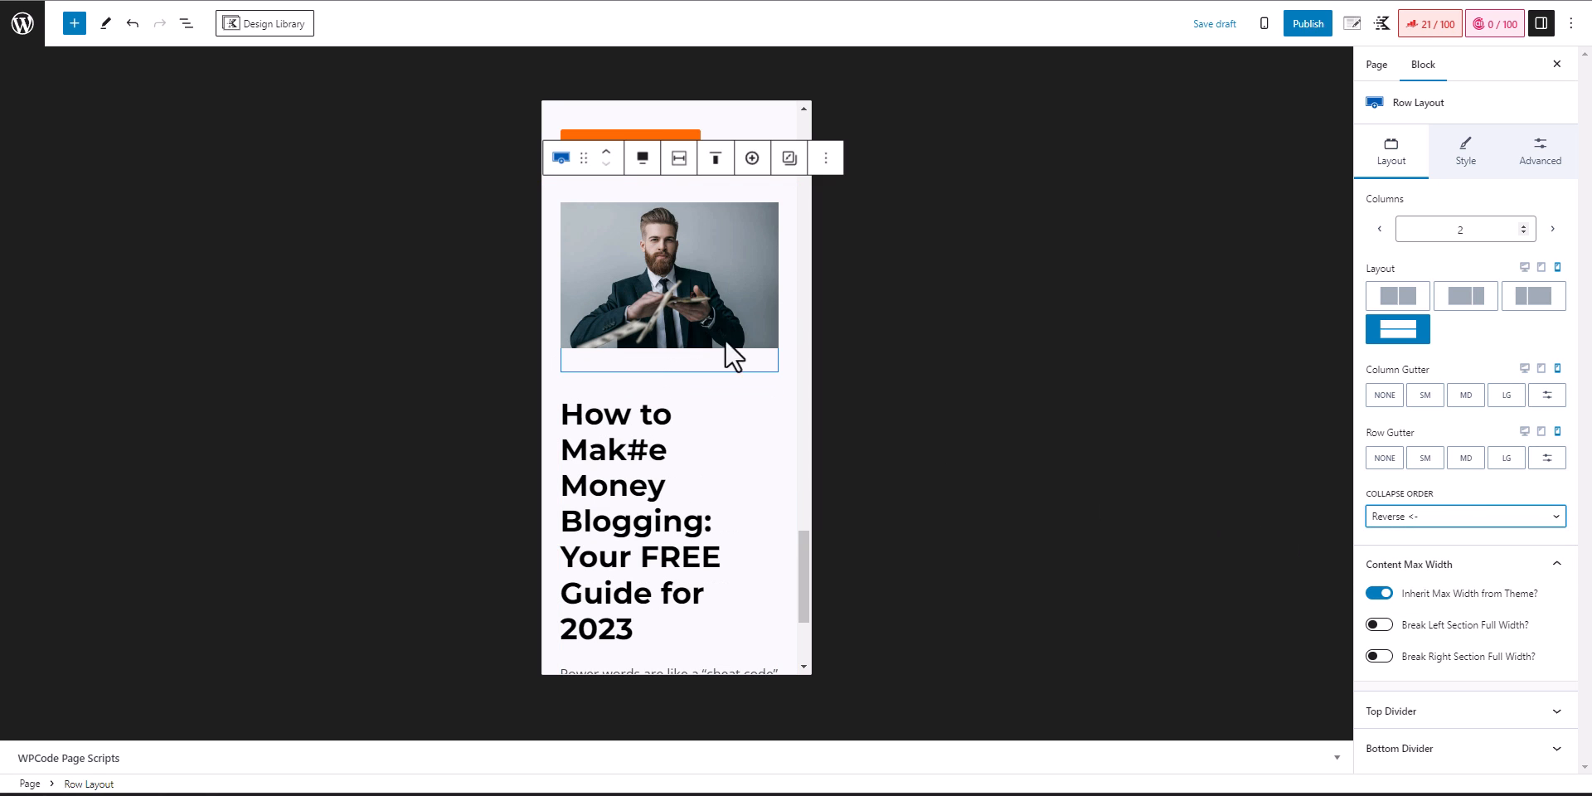
# - Set the mobile font size of all three blog post titles to LG
pyautogui.scroll(8, 672, 369)
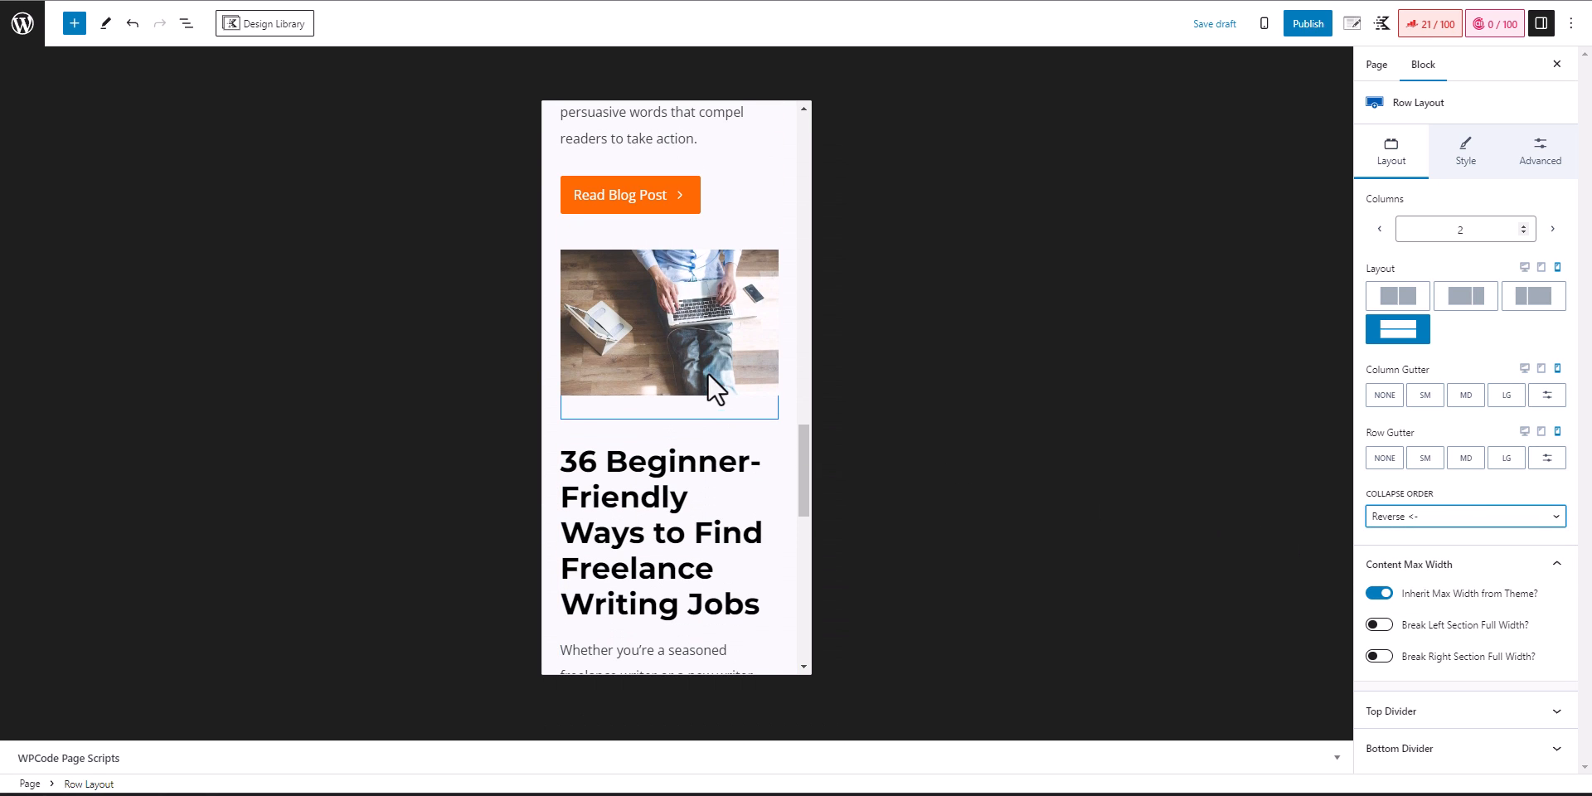
pyautogui.scroll(5, 668, 383)
pyautogui.click(640, 385)
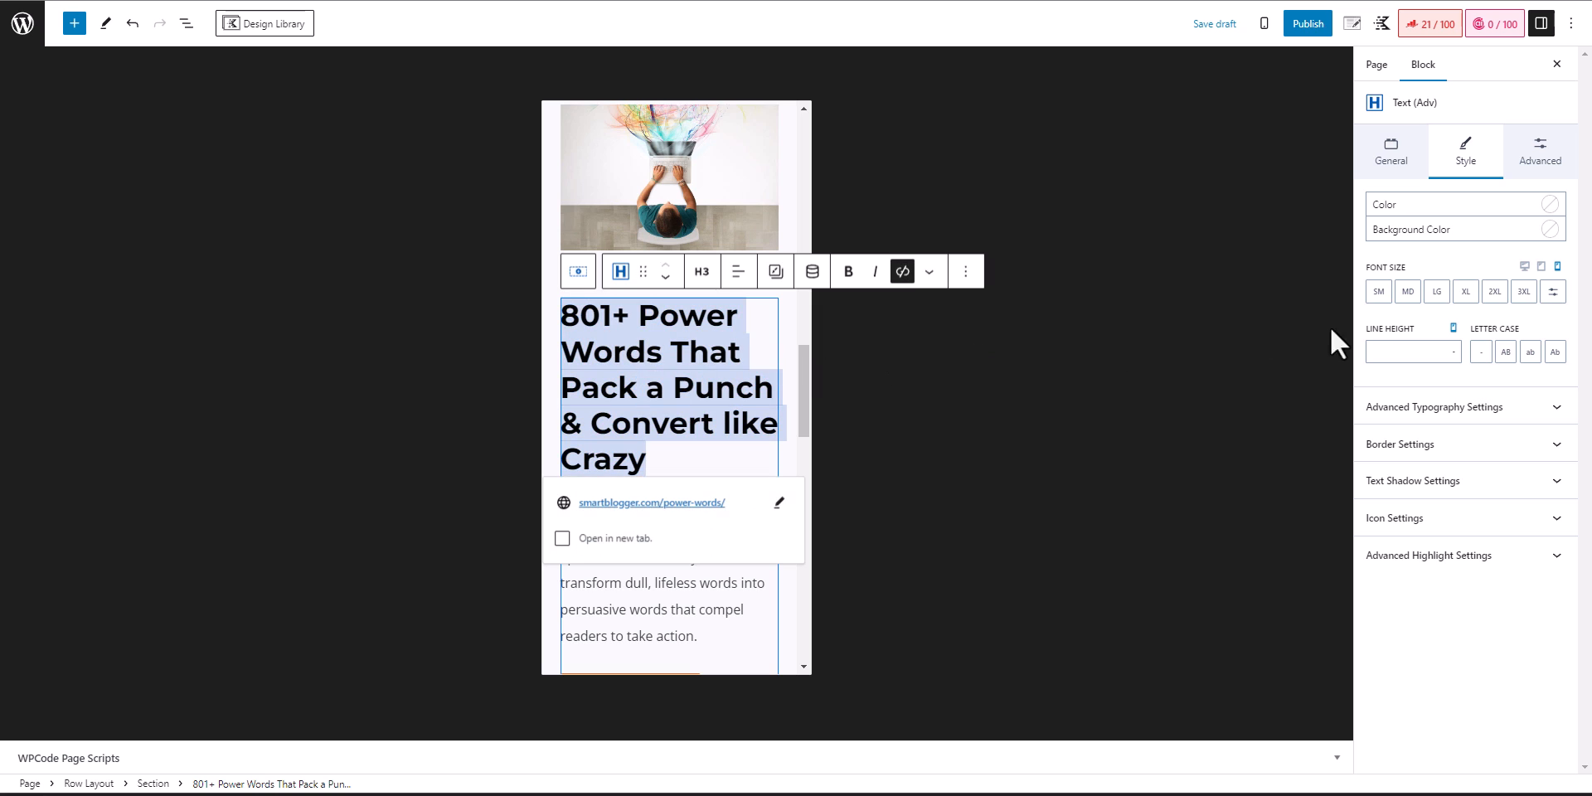
pyautogui.click(1438, 296)
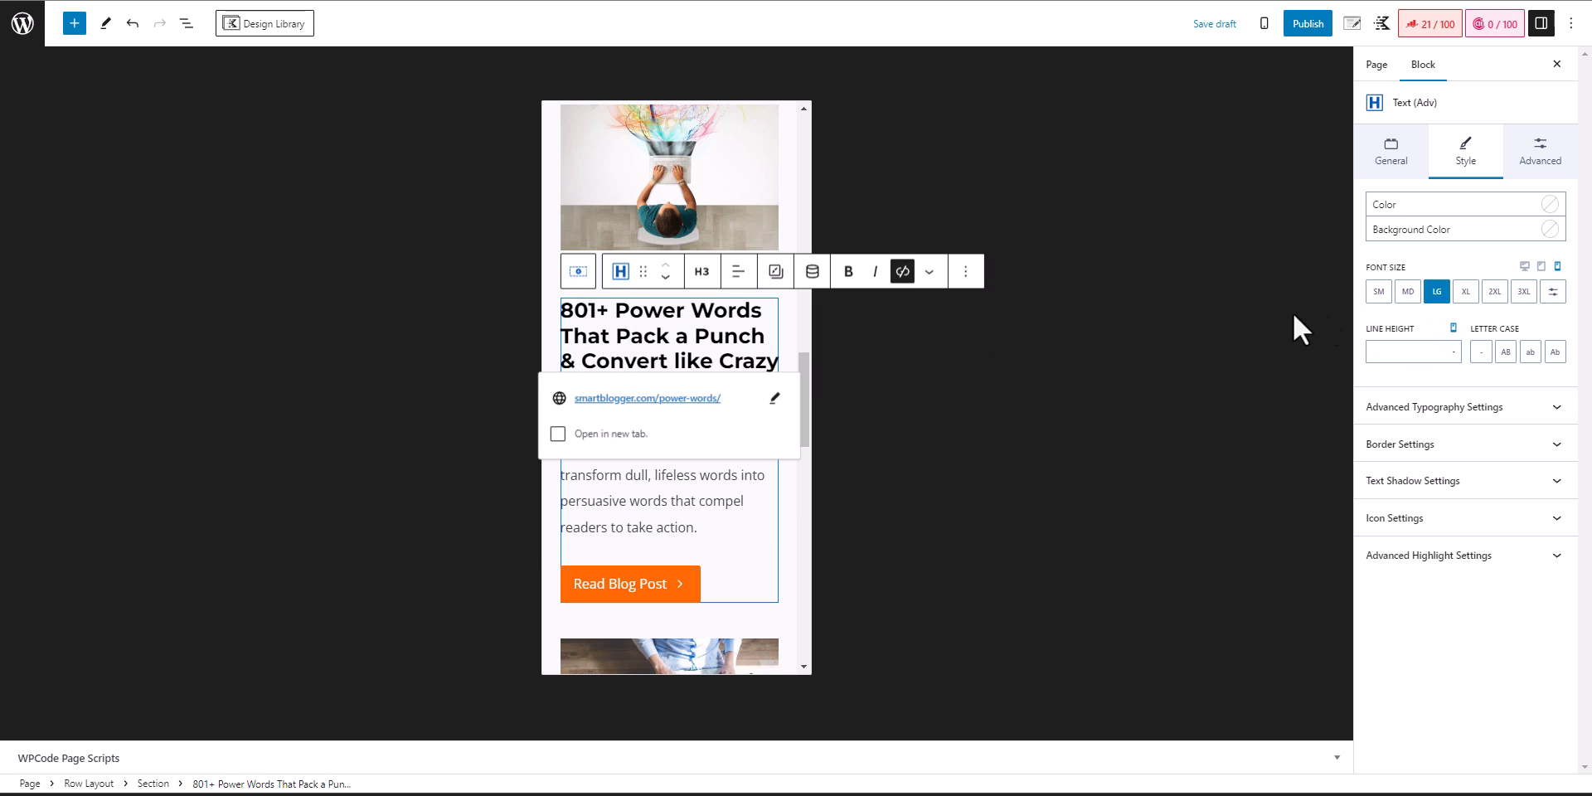
pyautogui.scroll(-6, 746, 497)
pyautogui.tripleClick(704, 413)
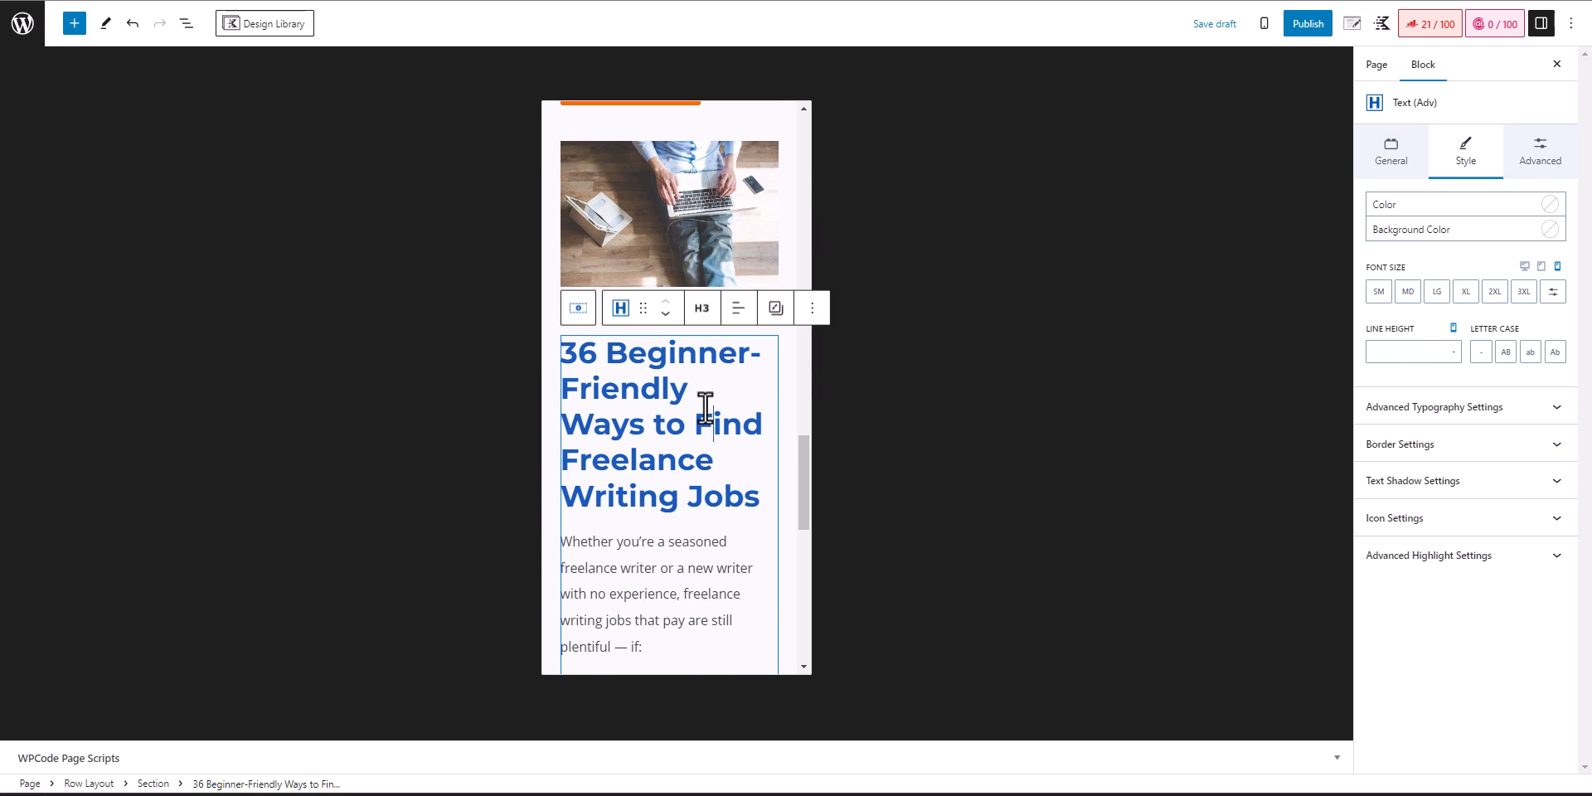
pyautogui.click(1435, 291)
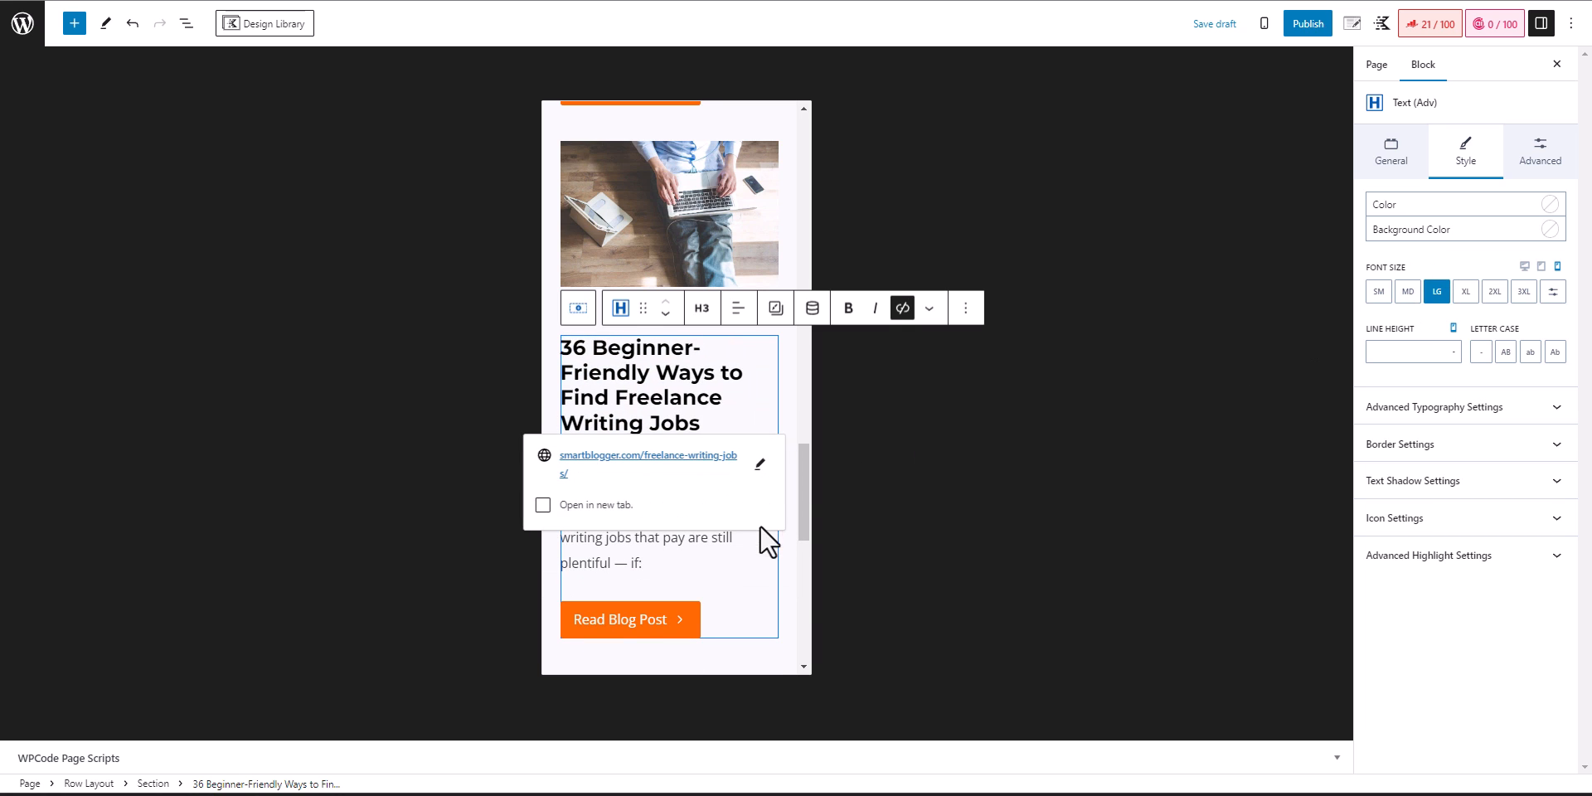
pyautogui.scroll(-5, 753, 551)
pyautogui.click(681, 531)
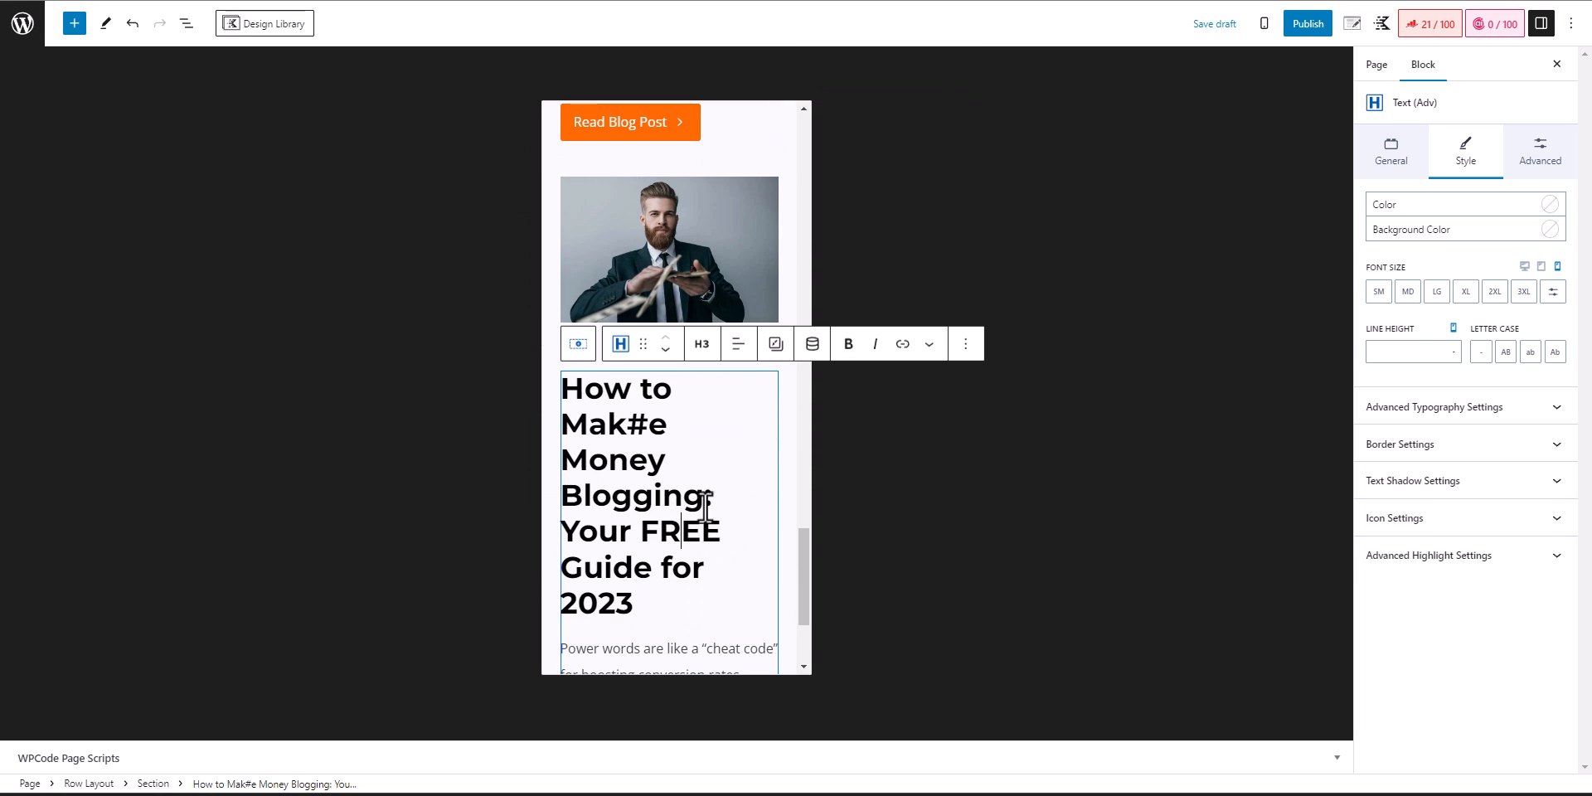
pyautogui.click(1436, 292)
pyautogui.scroll(-1, 733, 494)
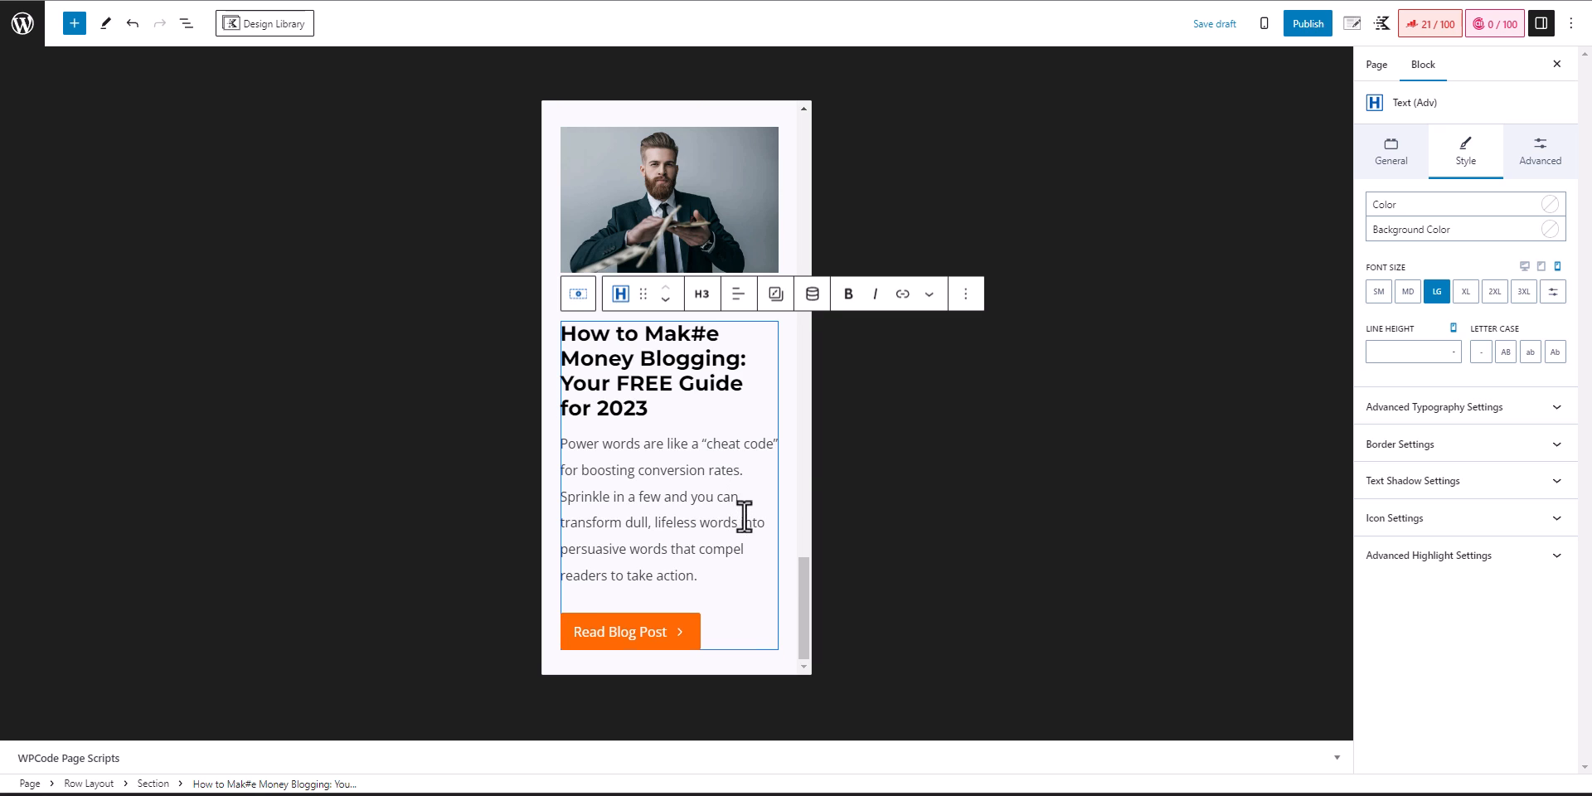
# - Set the mobile font size of the "Some of the BEST From Our Blog" heading to LG
pyautogui.scroll(10, 745, 516)
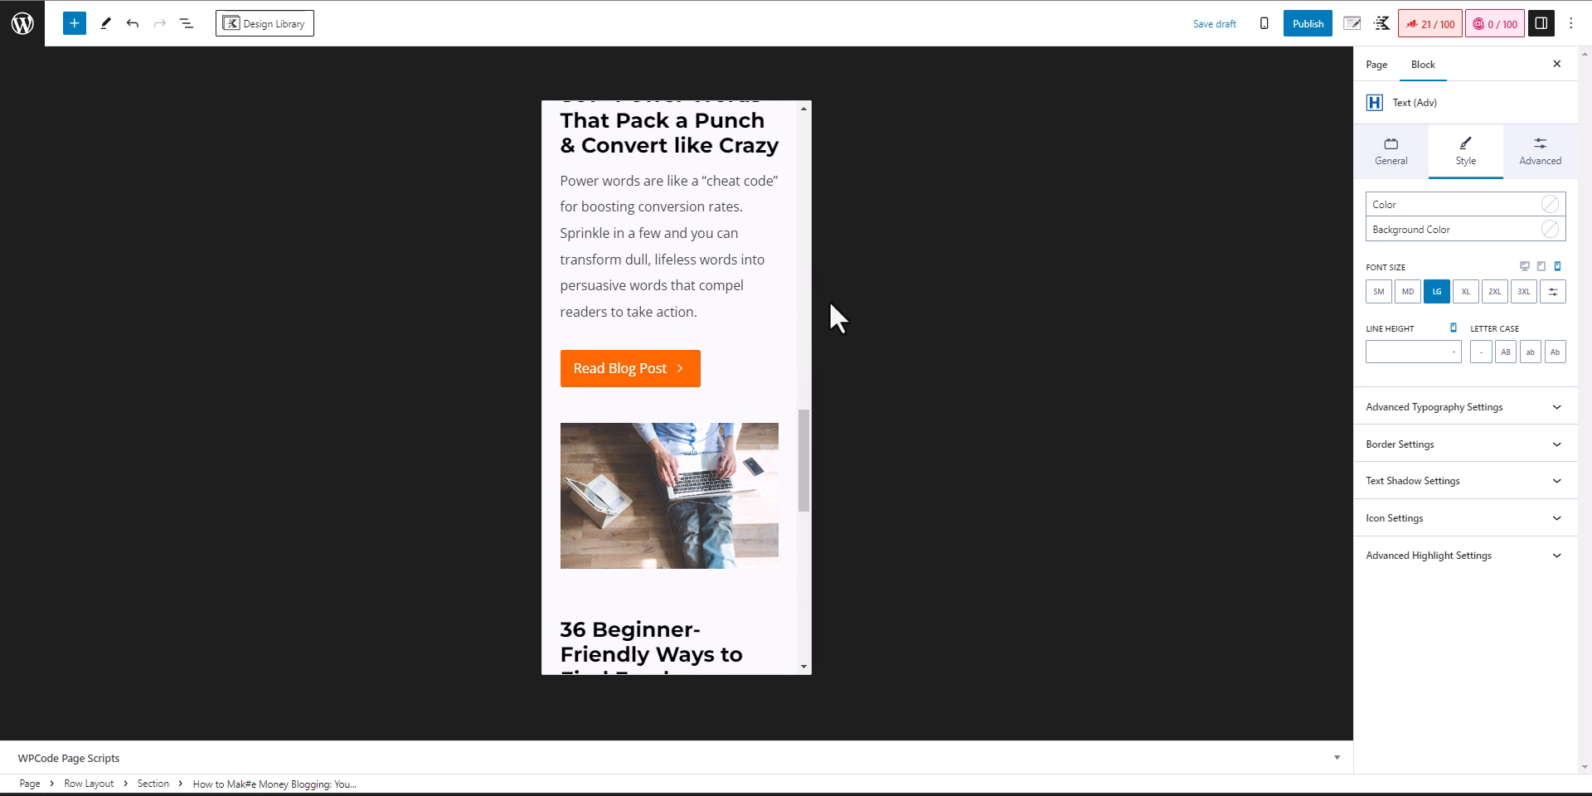
pyautogui.scroll(11, 746, 291)
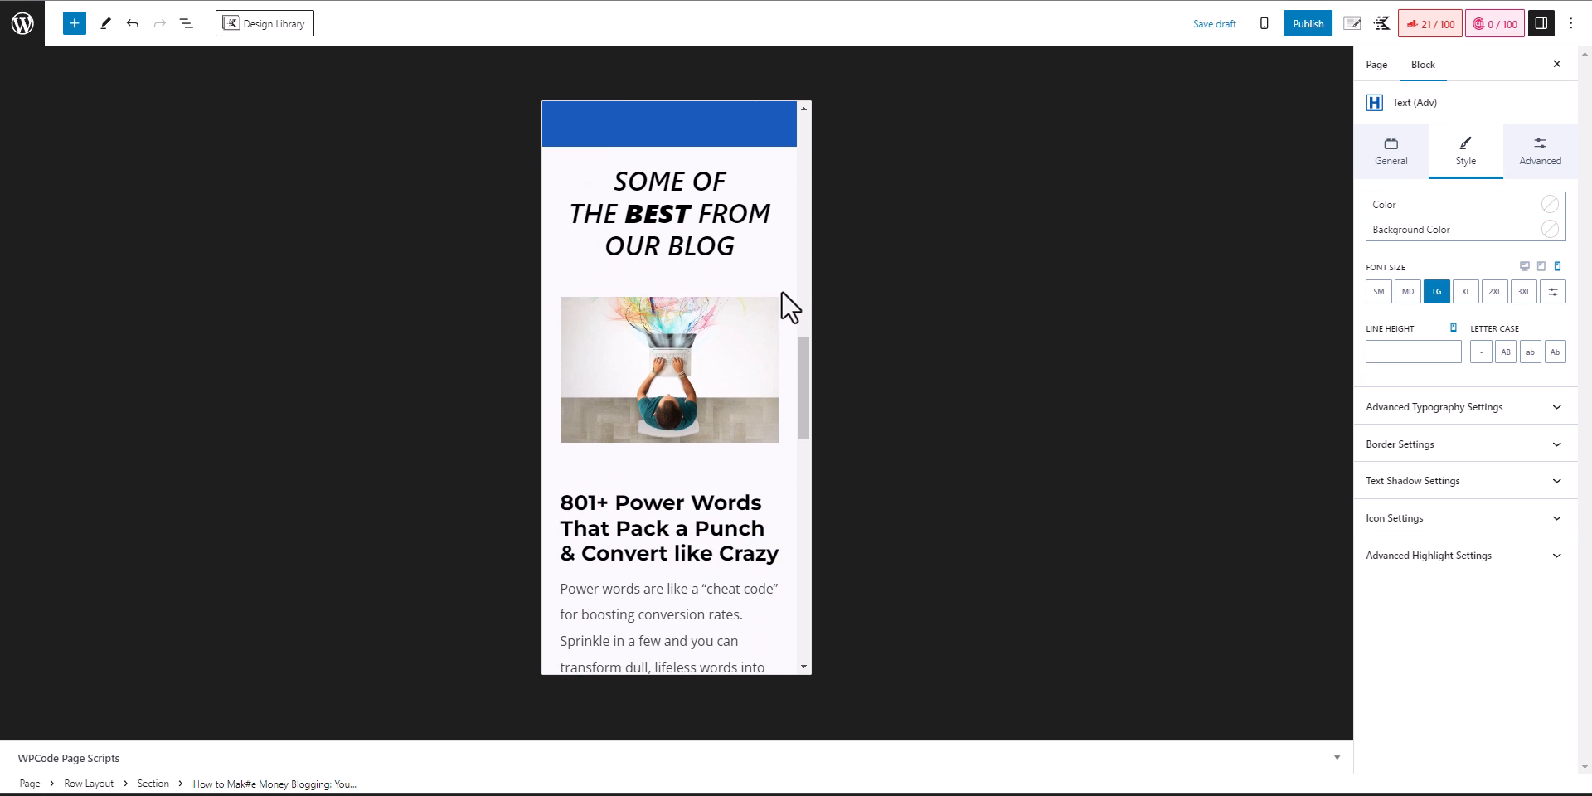
pyautogui.click(694, 377)
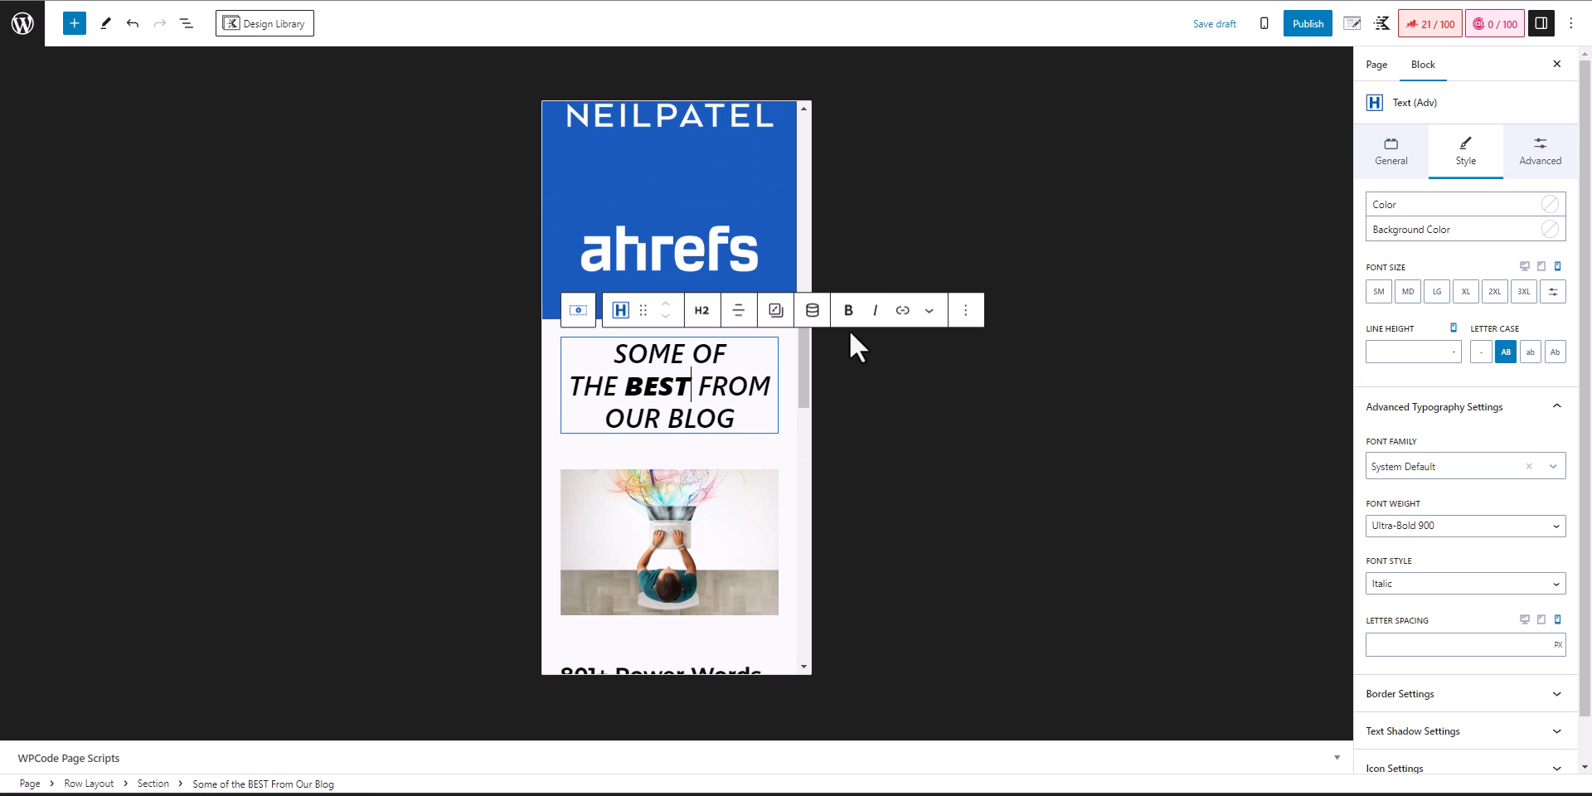
pyautogui.click(1439, 292)
pyautogui.click(1407, 292)
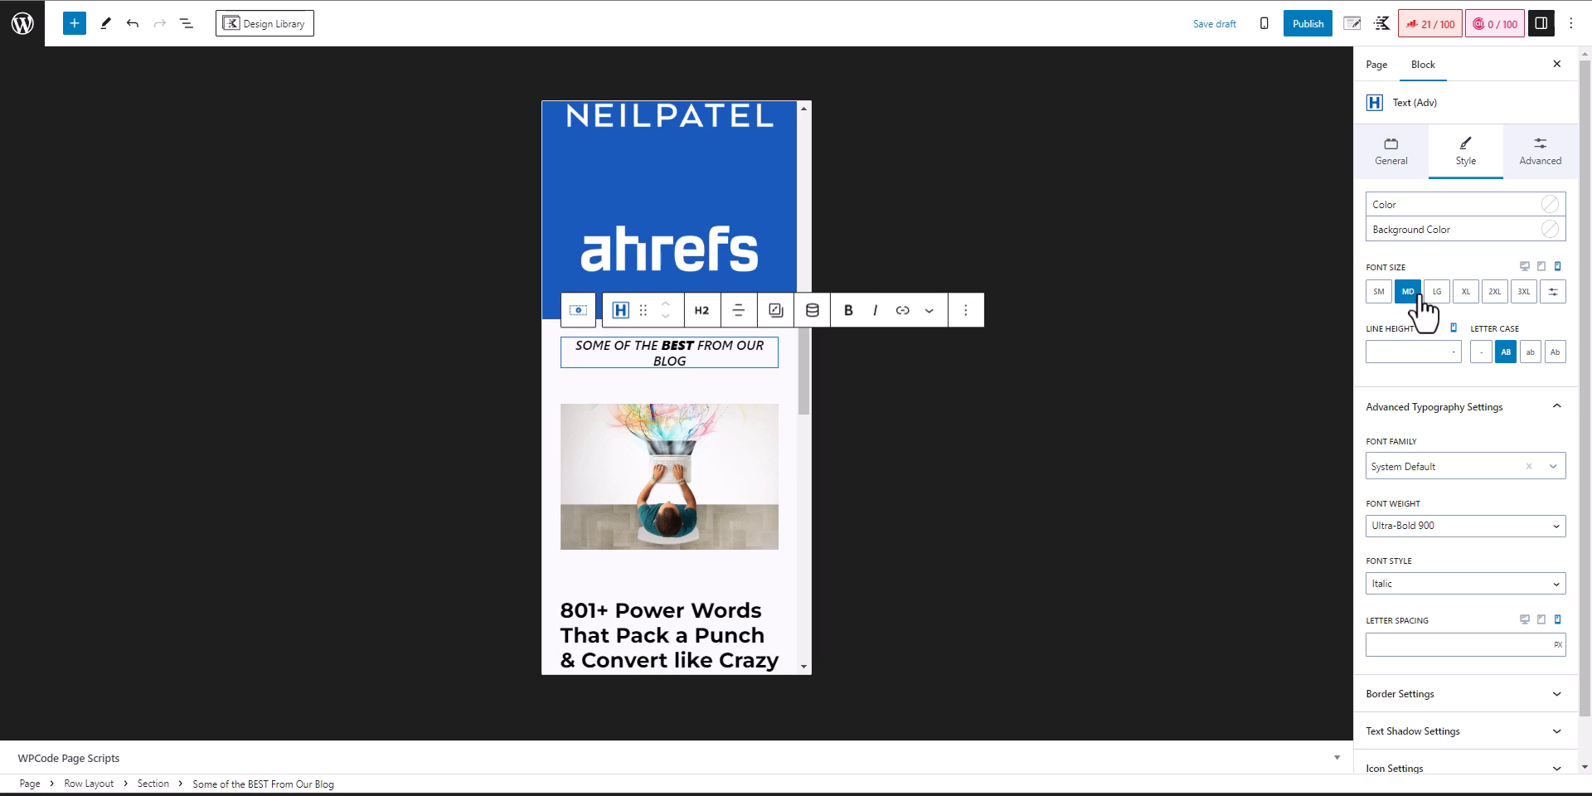
pyautogui.click(1435, 294)
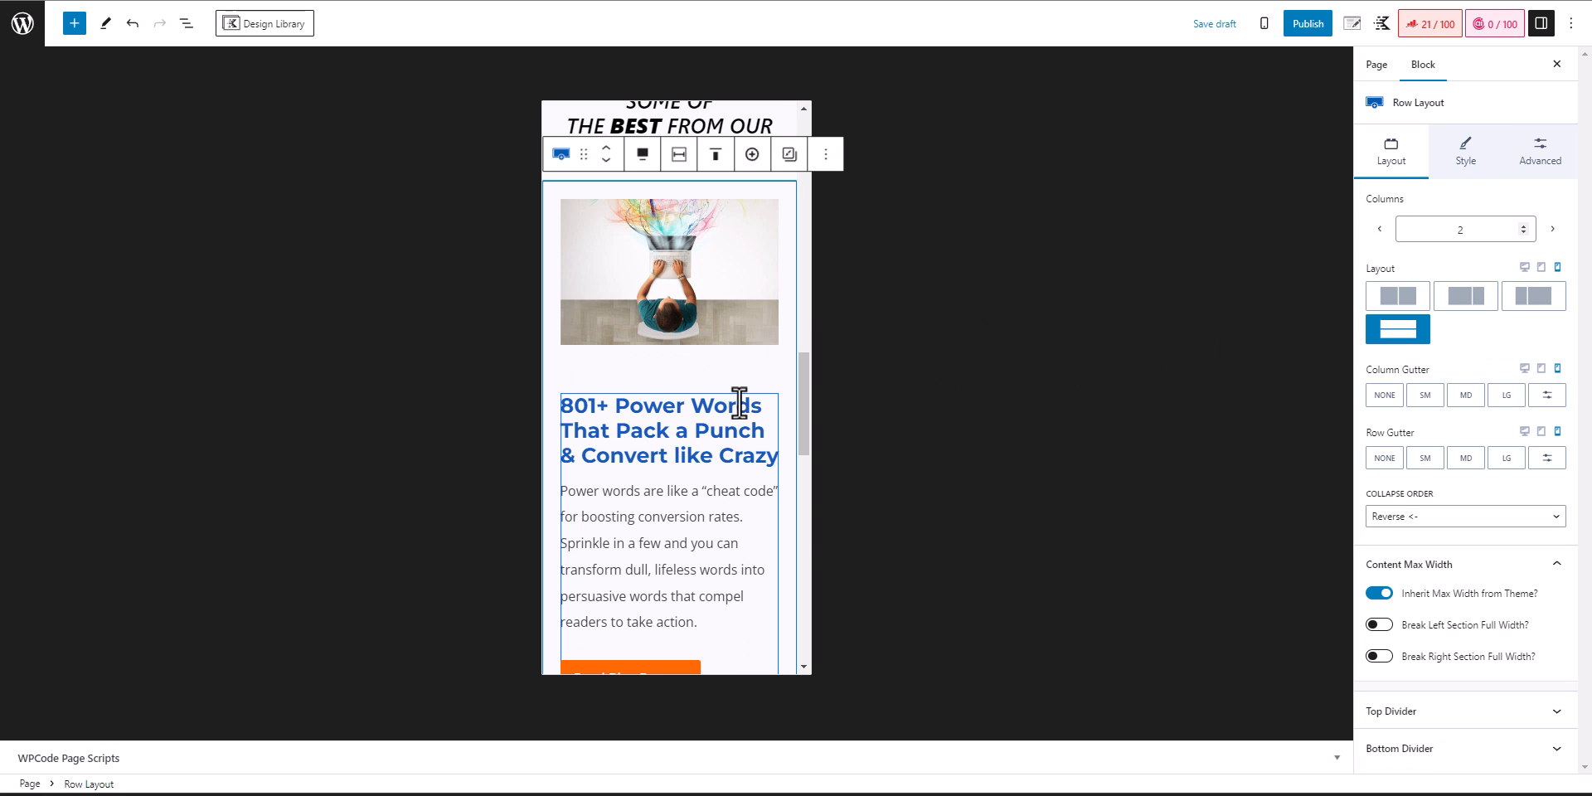
# - Check the remaining rows on mobile and switch the editor to the Tablet preview
pyautogui.scroll(-6, 689, 349)
pyautogui.scroll(-5, 693, 406)
pyautogui.click(1264, 21)
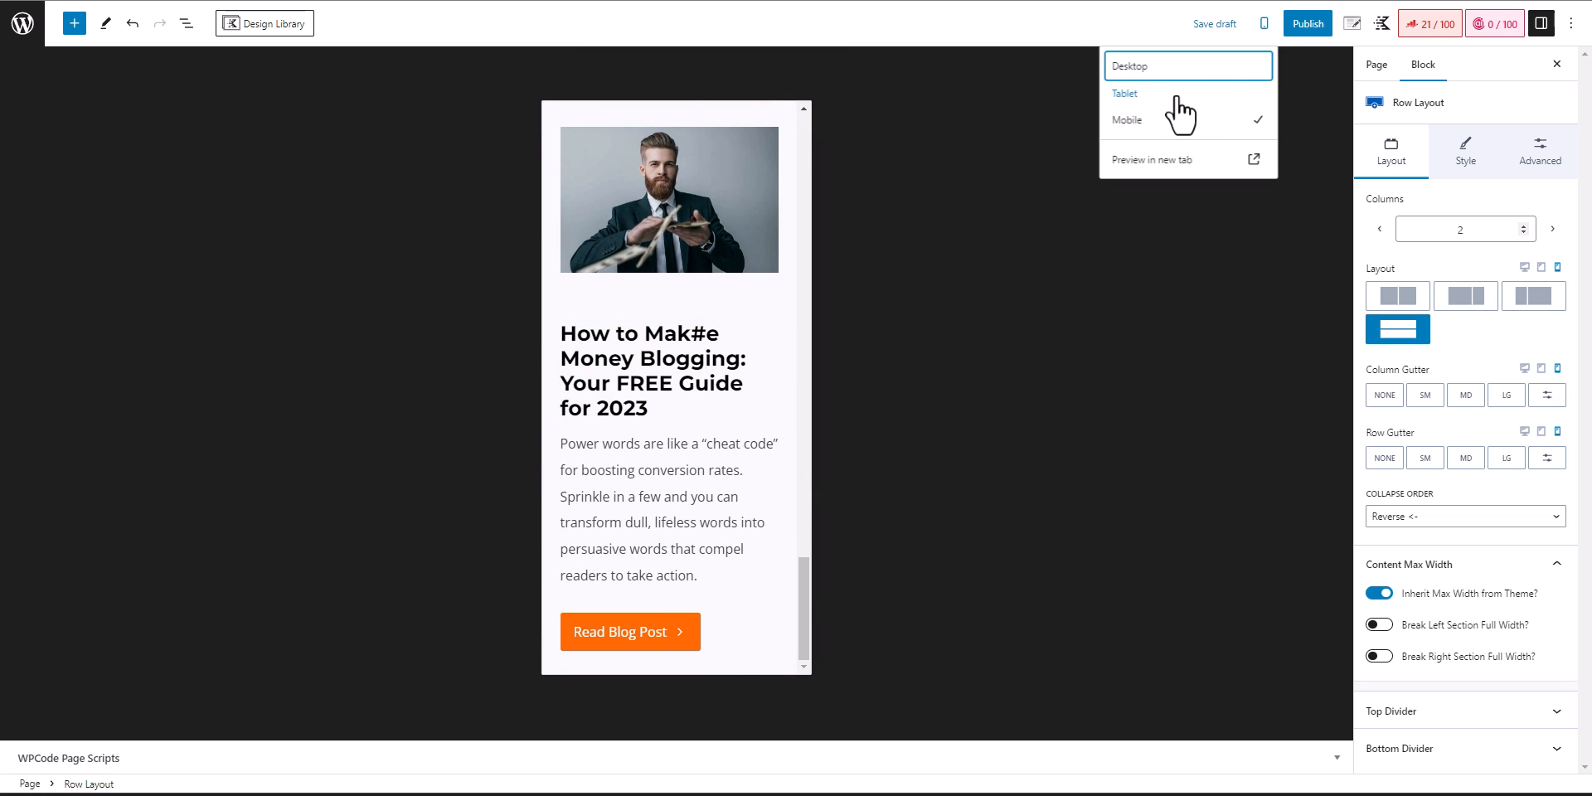
pyautogui.click(1152, 94)
pyautogui.scroll(3, 590, 415)
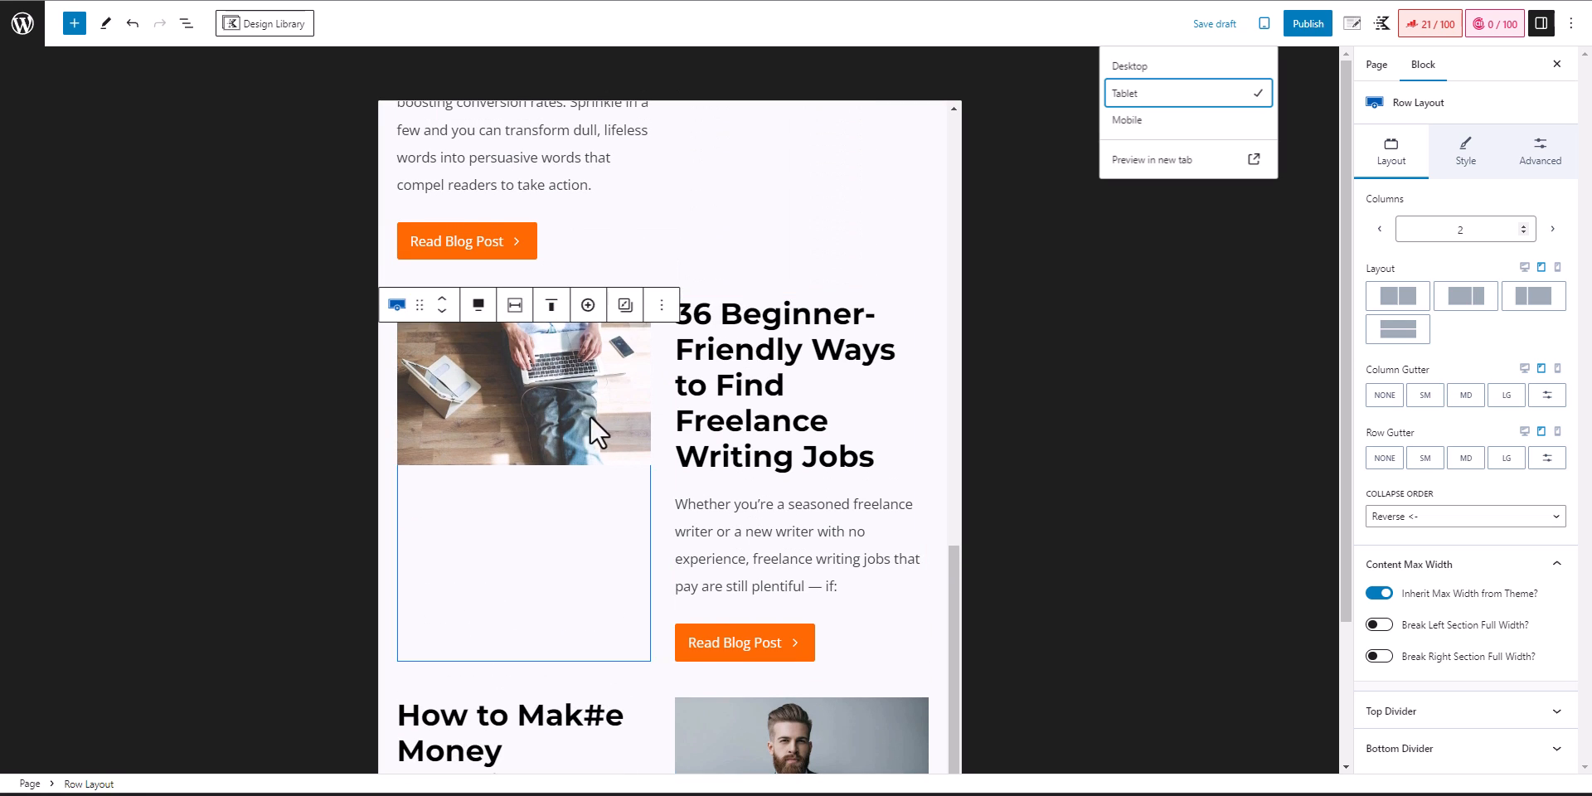
pyautogui.scroll(3, 780, 417)
pyautogui.scroll(2, 811, 416)
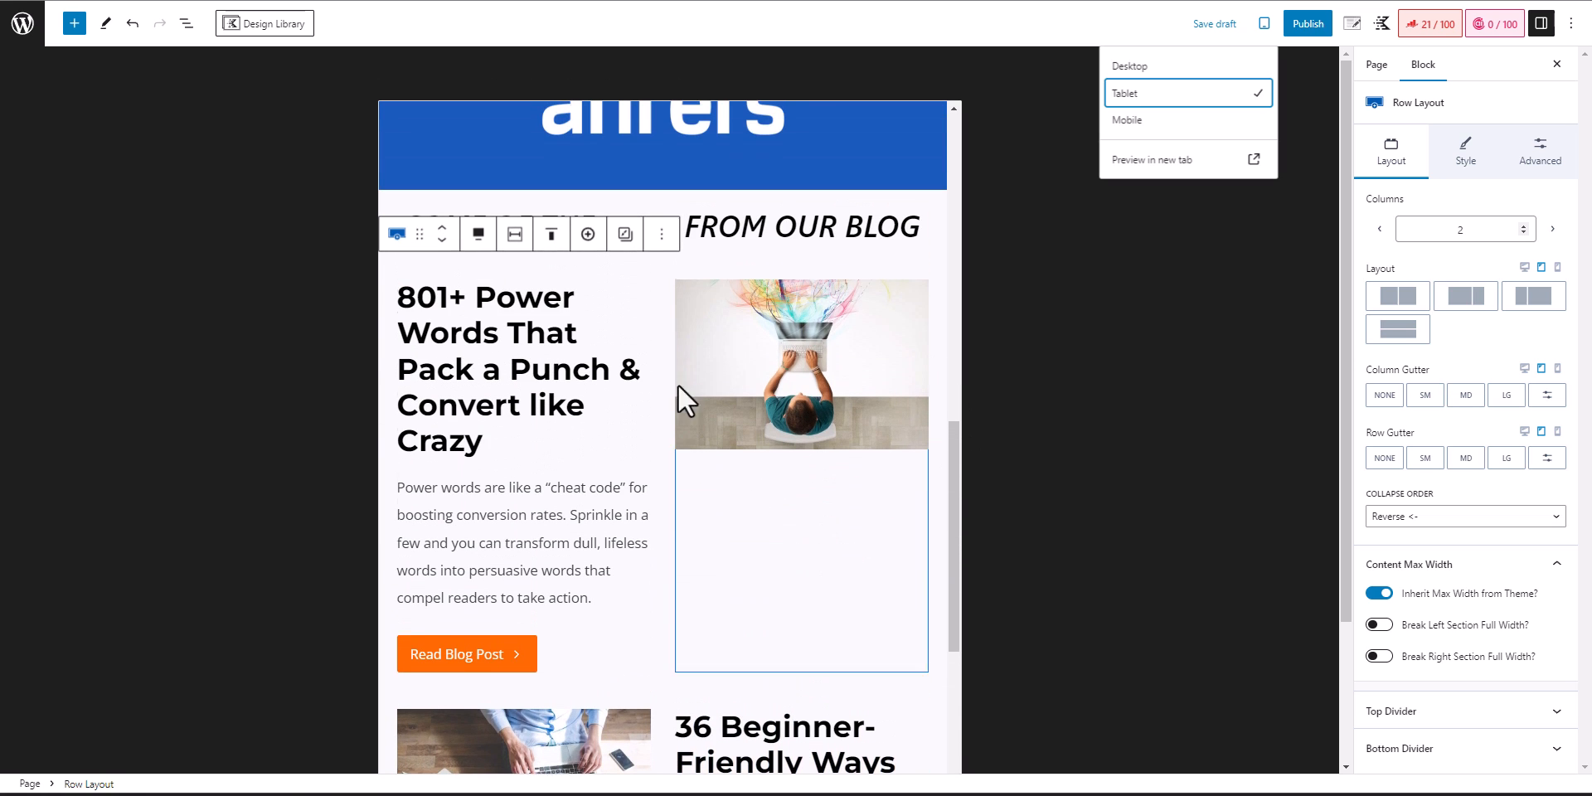
# - Set the "801+ Power Words" row to the stacked single-column layout for tablet
pyautogui.click(684, 295)
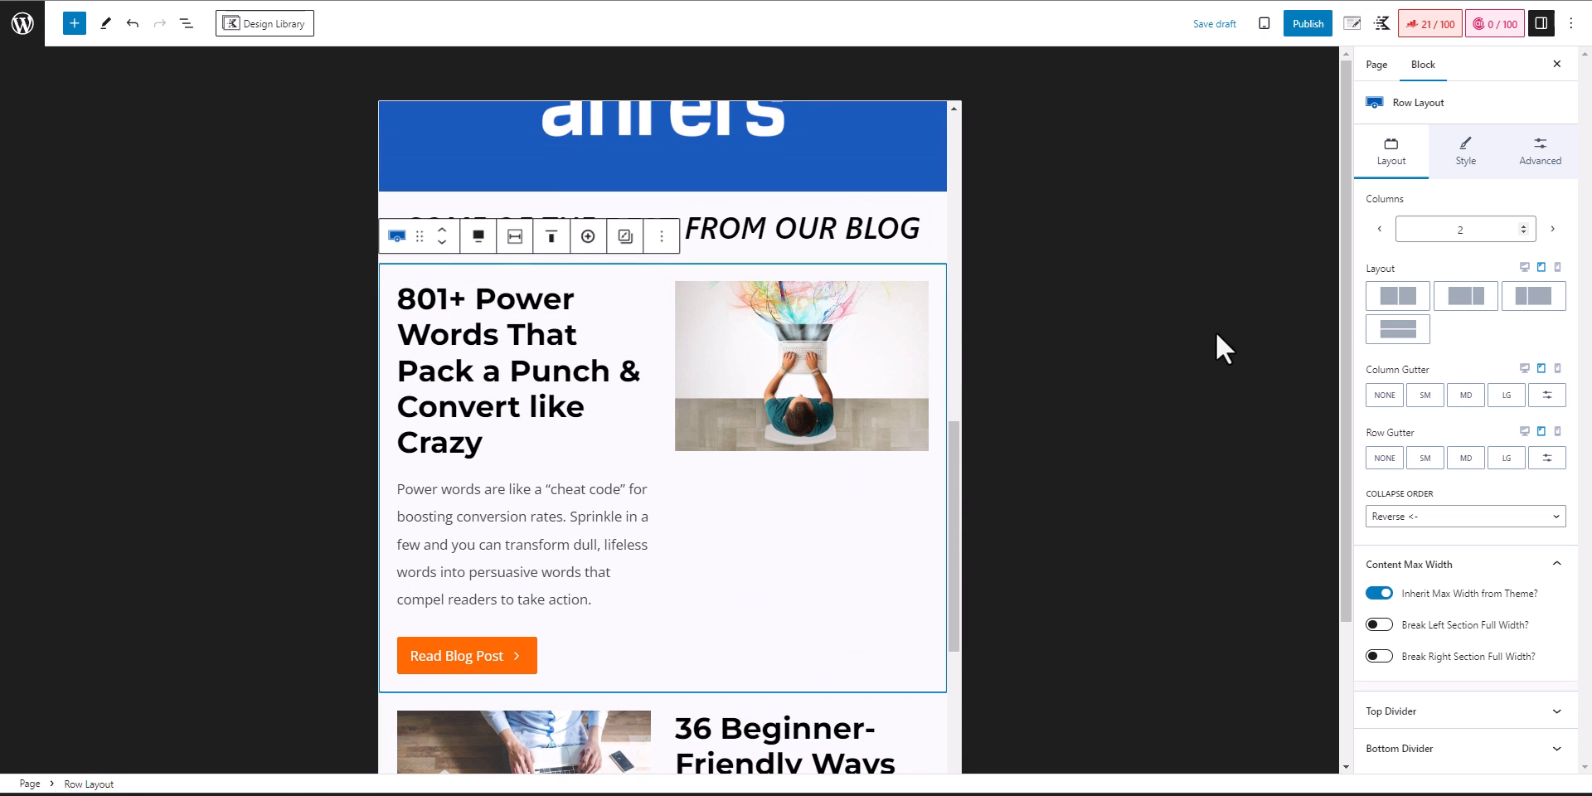
pyautogui.click(1401, 330)
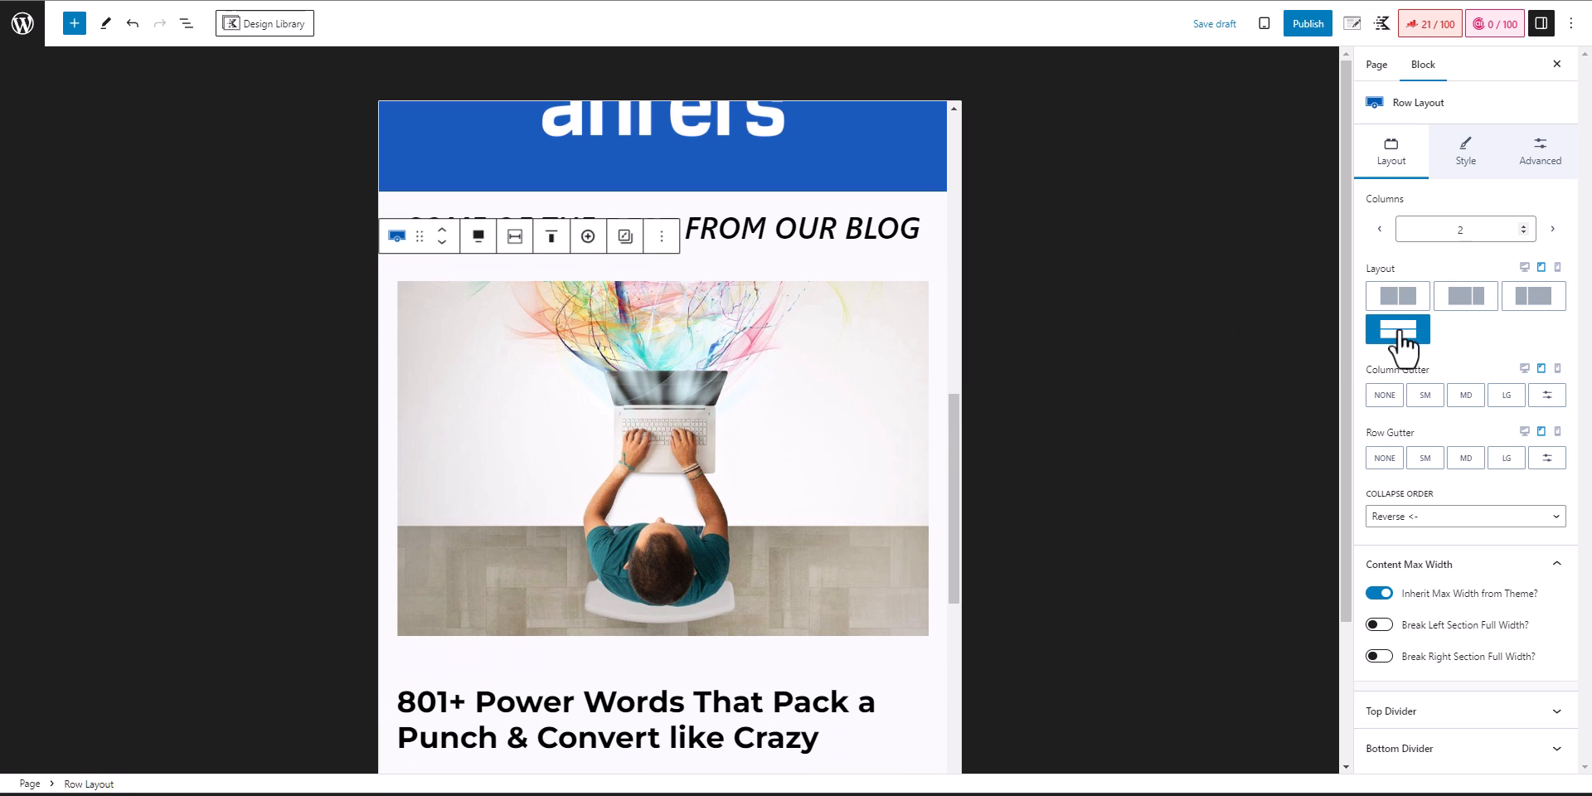
pyautogui.scroll(-4, 722, 523)
pyautogui.scroll(2, 742, 357)
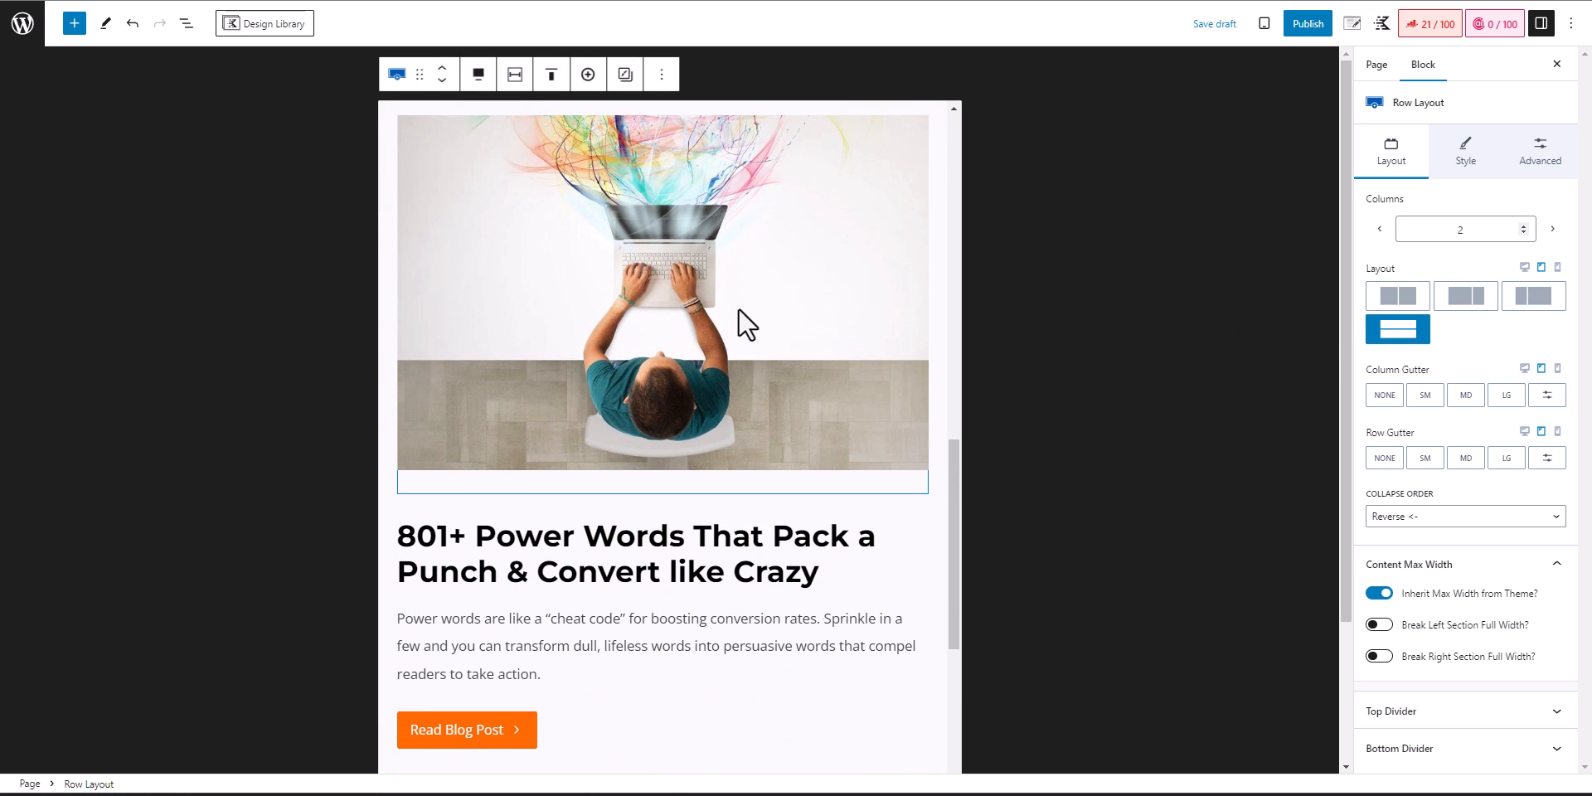
# - Set the freelance writing jobs row and the money blogging row to the stacked single-column layout for tablet
pyautogui.scroll(-5, 746, 398)
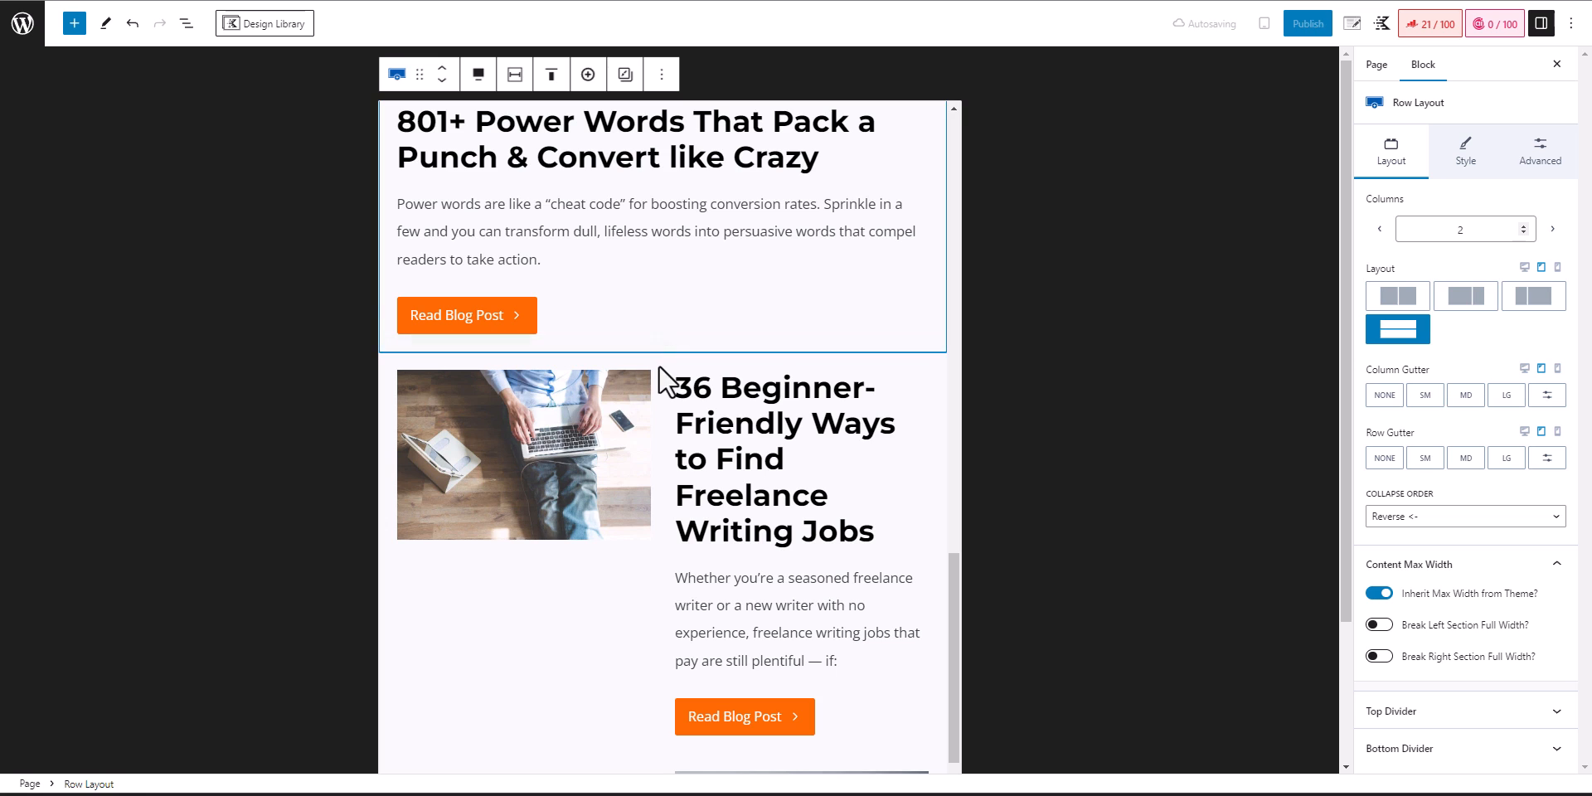
pyautogui.click(661, 362)
pyautogui.click(1400, 332)
pyautogui.scroll(-3, 695, 531)
pyautogui.scroll(-3, 695, 531)
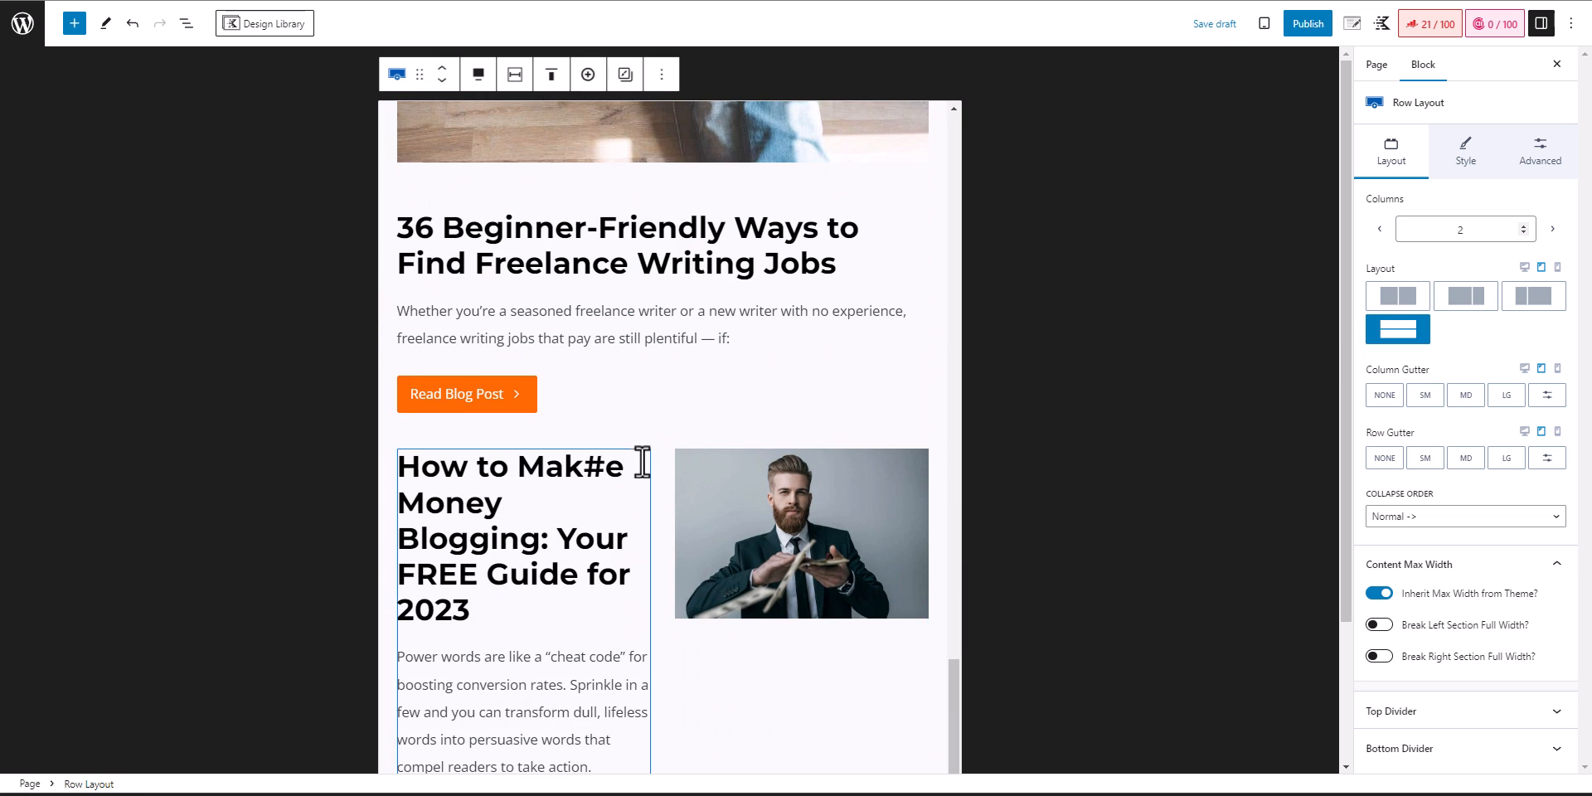
pyautogui.click(661, 455)
pyautogui.click(1400, 332)
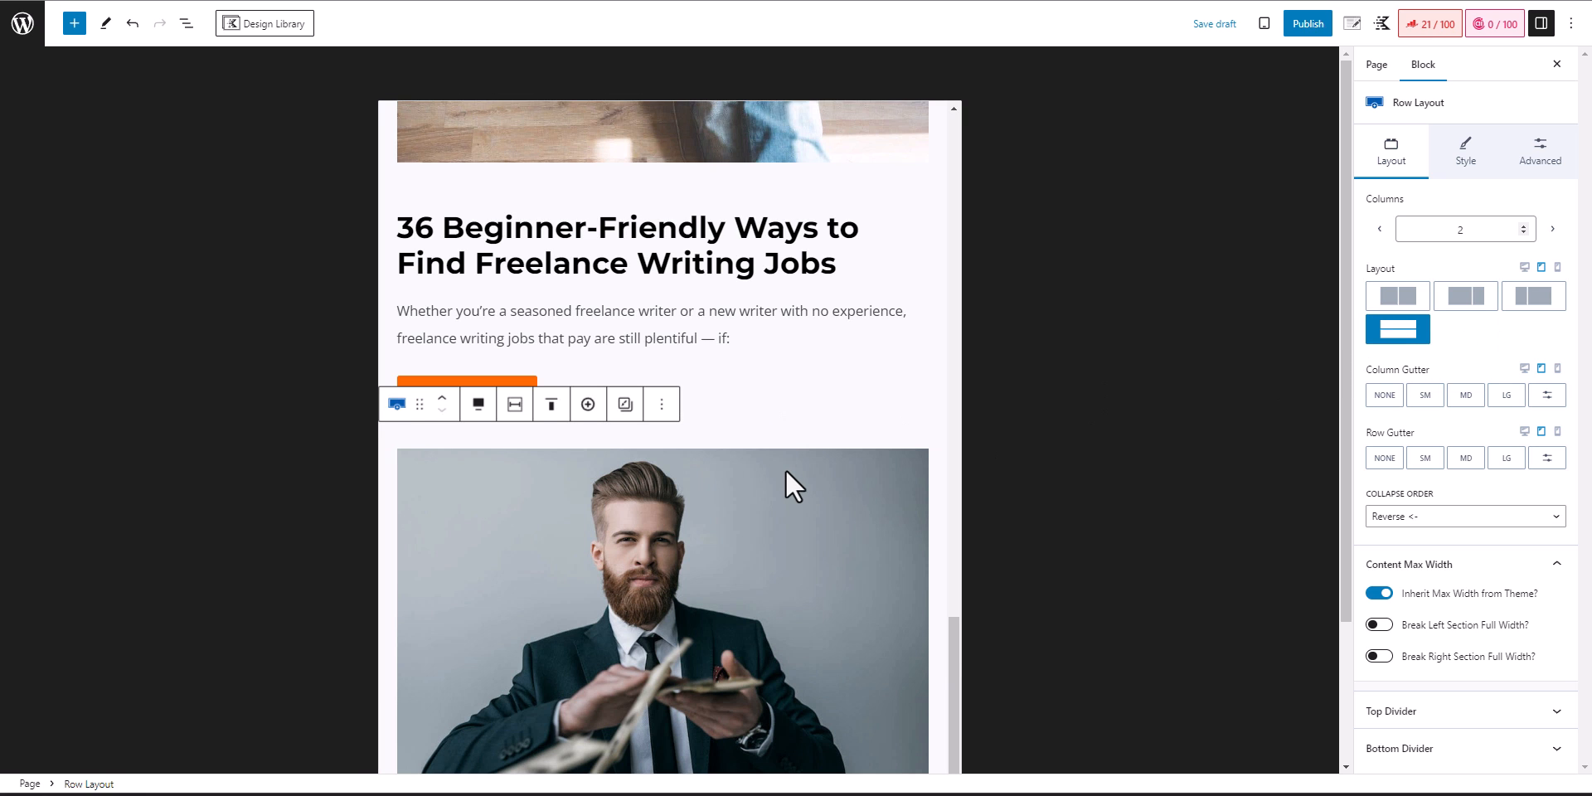
# - Switch the editor back to the Desktop preview
pyautogui.scroll(-3, 784, 469)
pyautogui.scroll(4, 813, 465)
pyautogui.scroll(10, 819, 466)
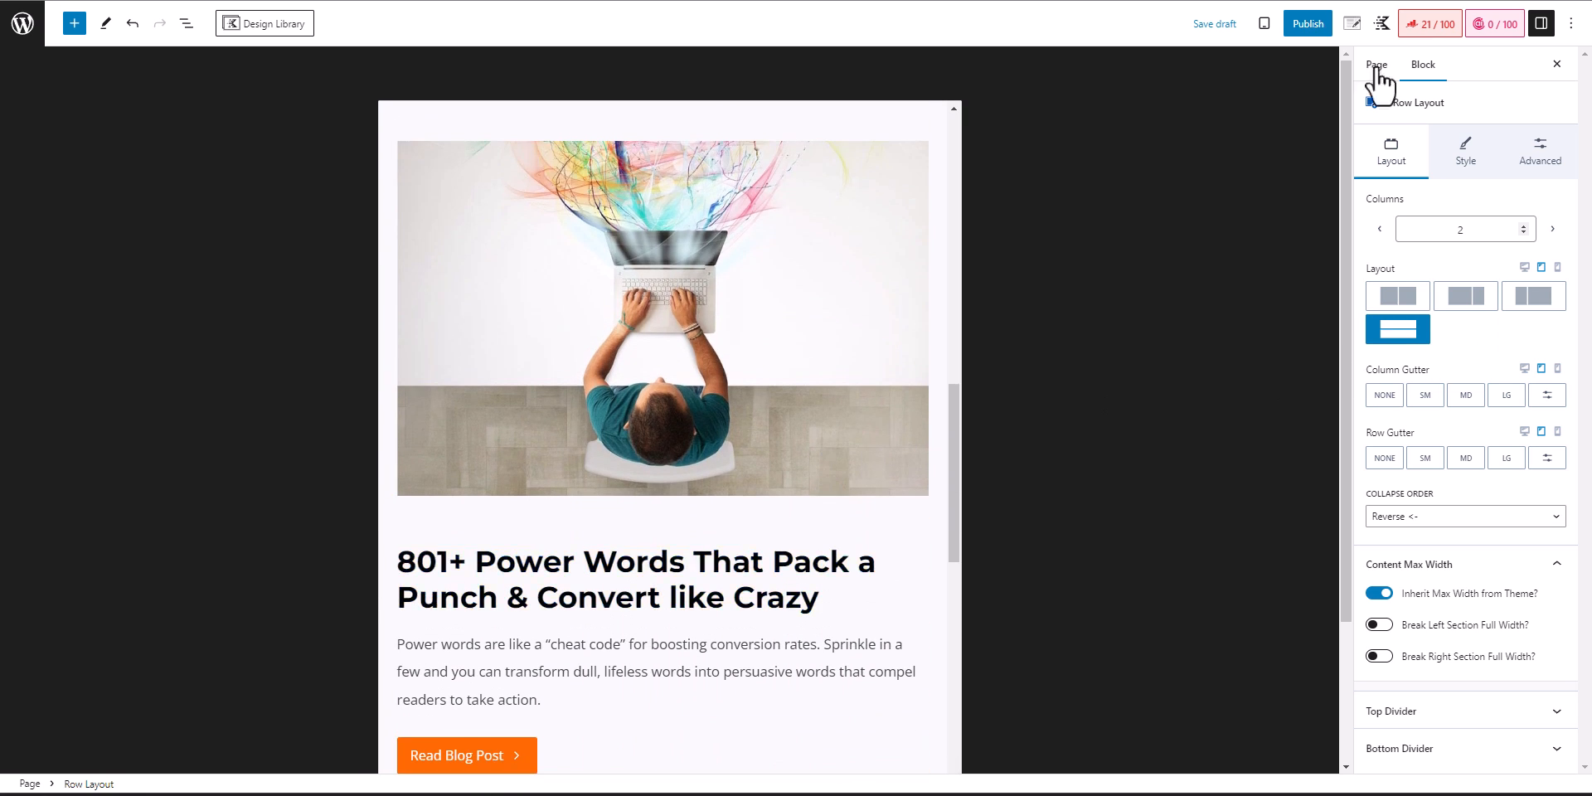
pyautogui.click(1264, 23)
pyautogui.click(1172, 79)
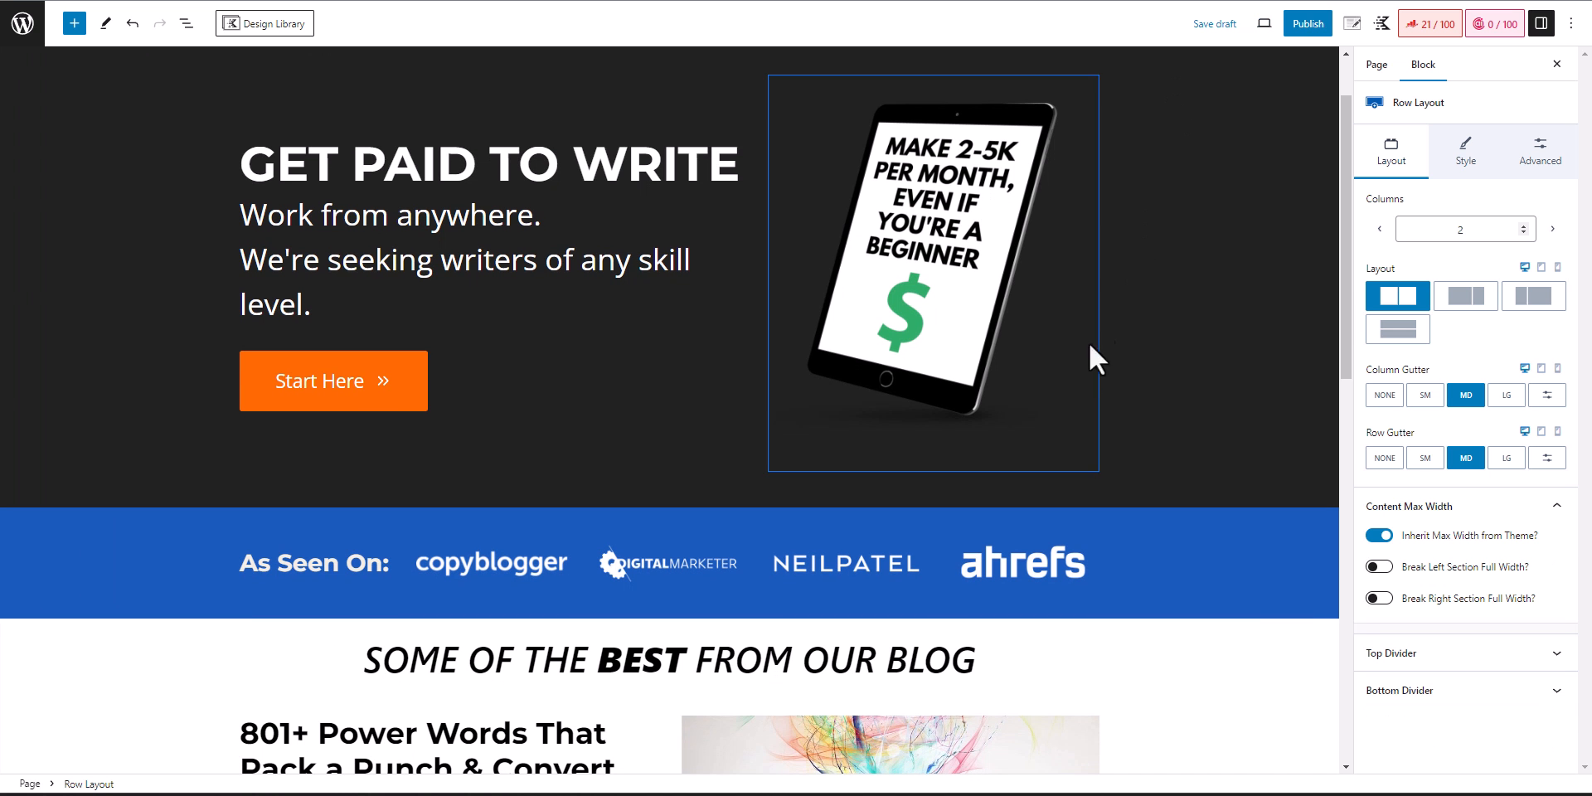
# - Review the alternating blog rows on desktop and the reference homepage's "Latest from the blog" section
pyautogui.scroll(-10, 1101, 337)
pyautogui.scroll(10, 1204, 384)
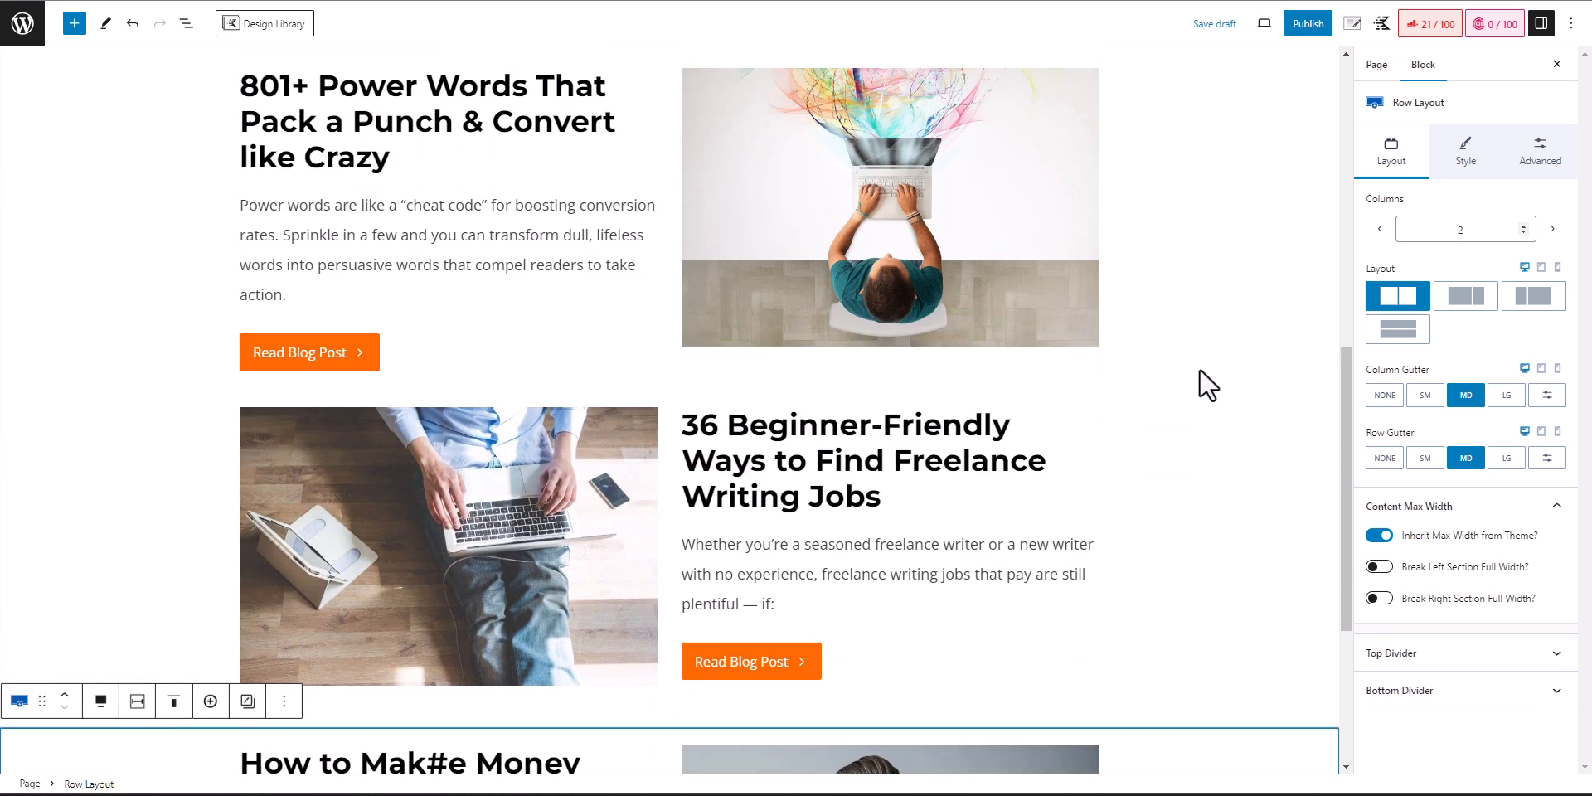
pyautogui.scroll(-5, 1207, 384)
pyautogui.scroll(-4, 1207, 384)
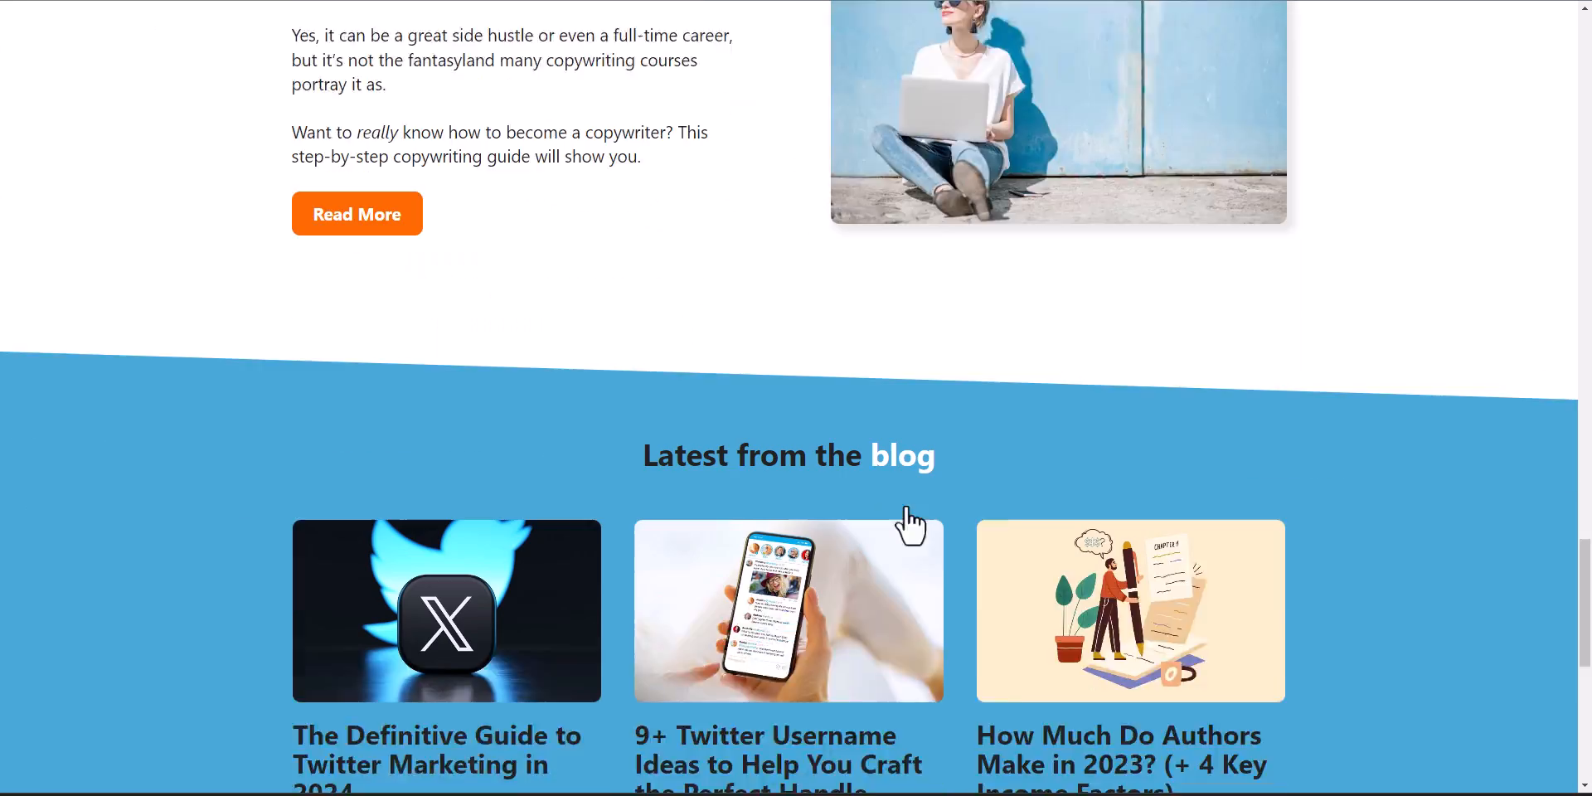
pyautogui.scroll(-3, 1419, 366)
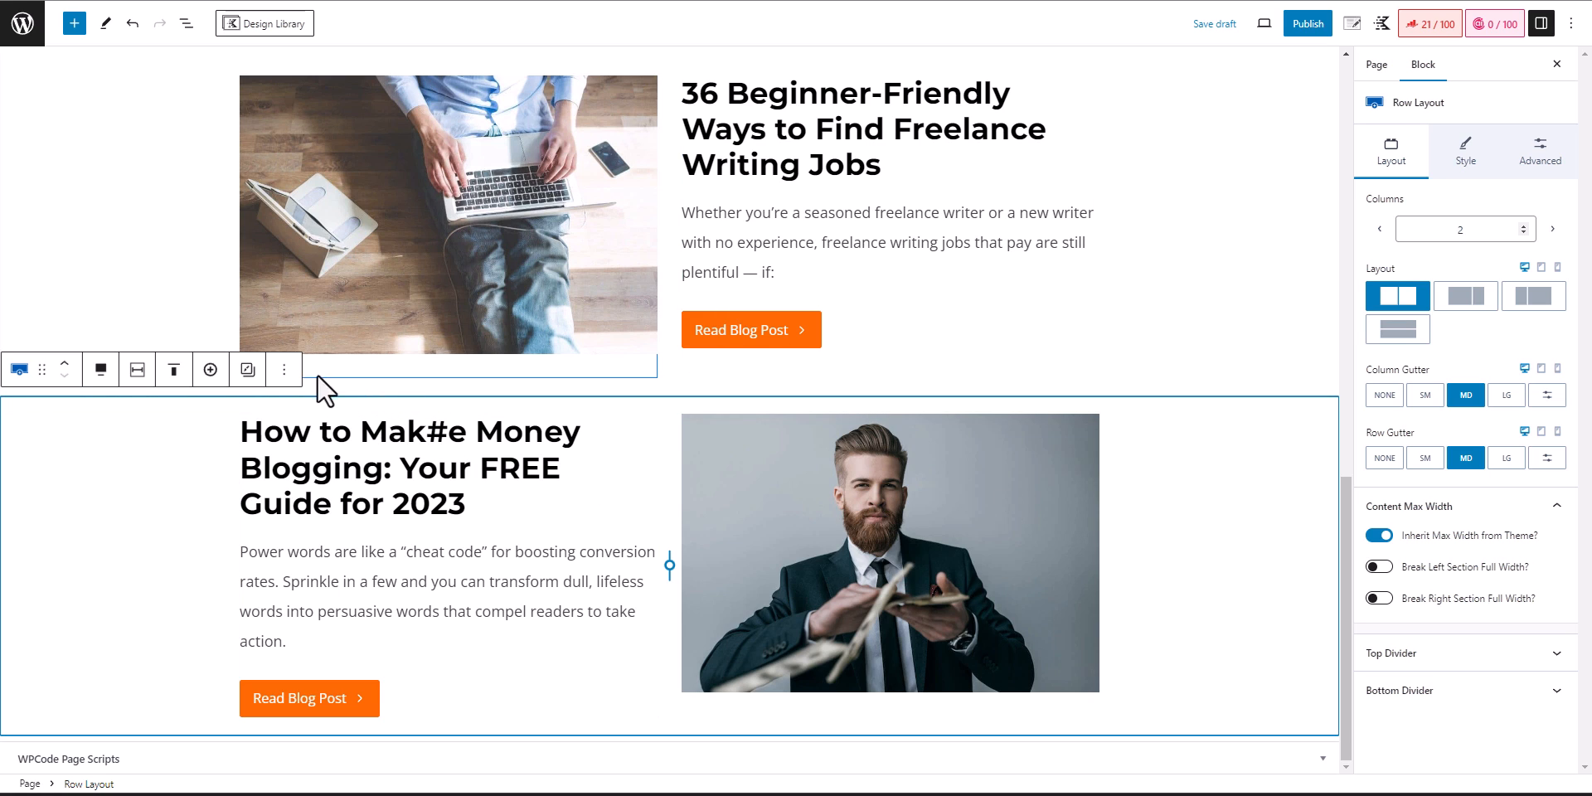
# - Add a Row Layout block after the "How to Make Money Blogging" row and reduce it to one column
pyautogui.click(284, 370)
pyautogui.click(313, 496)
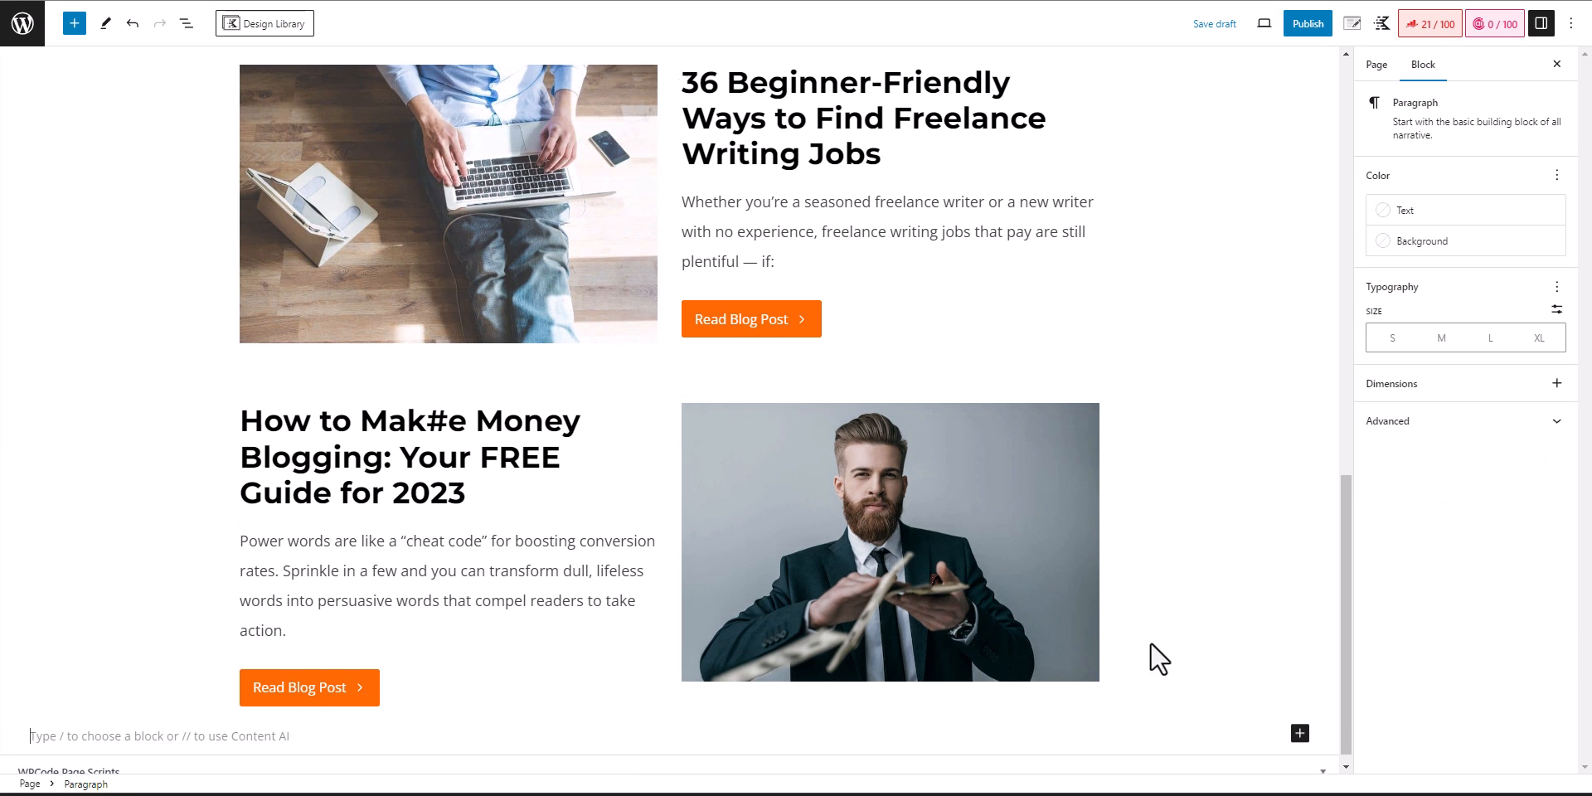
pyautogui.click(1299, 720)
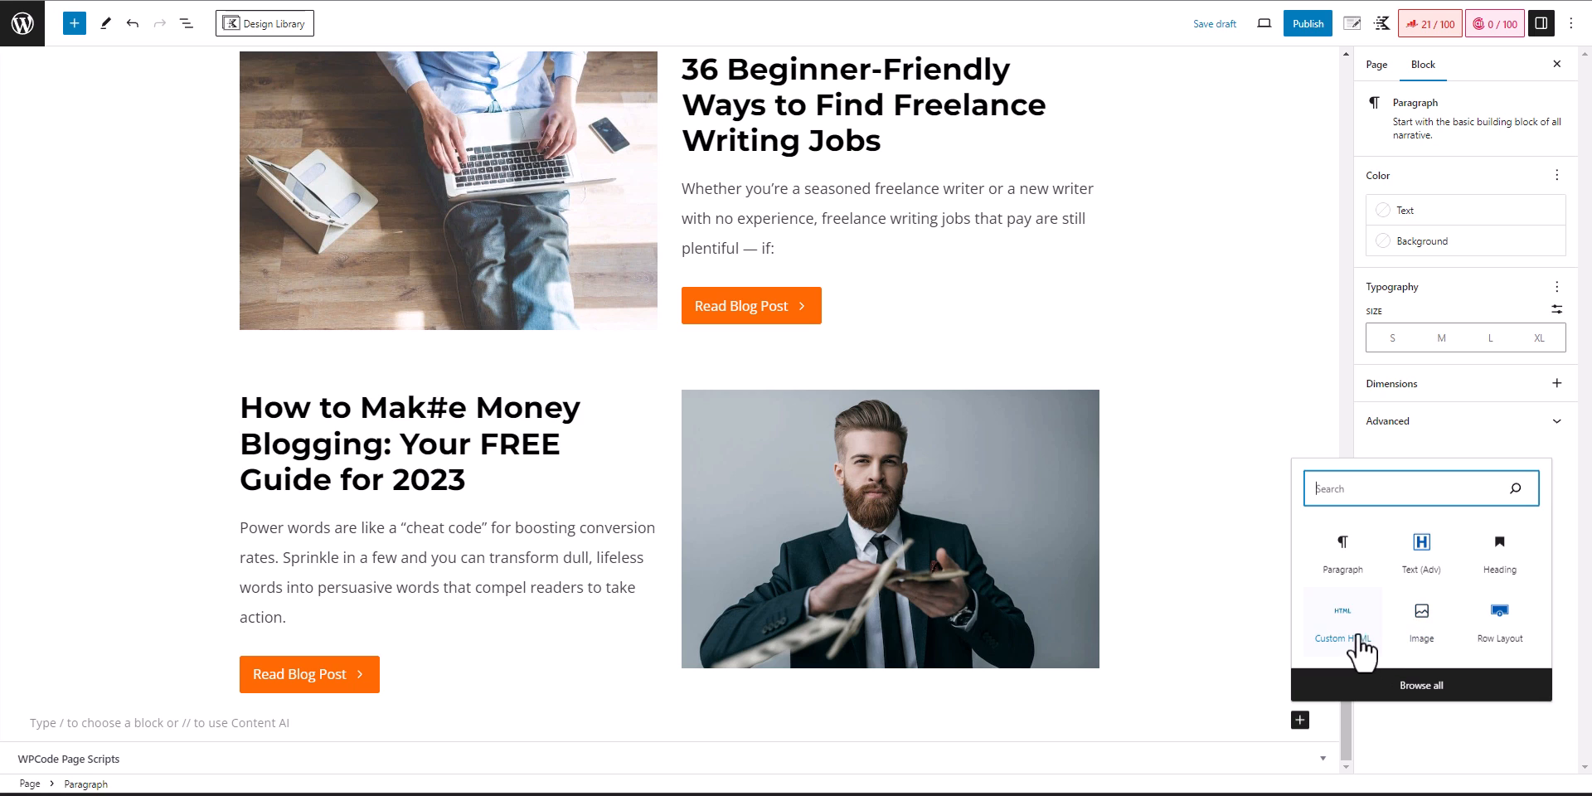
pyautogui.click(1499, 618)
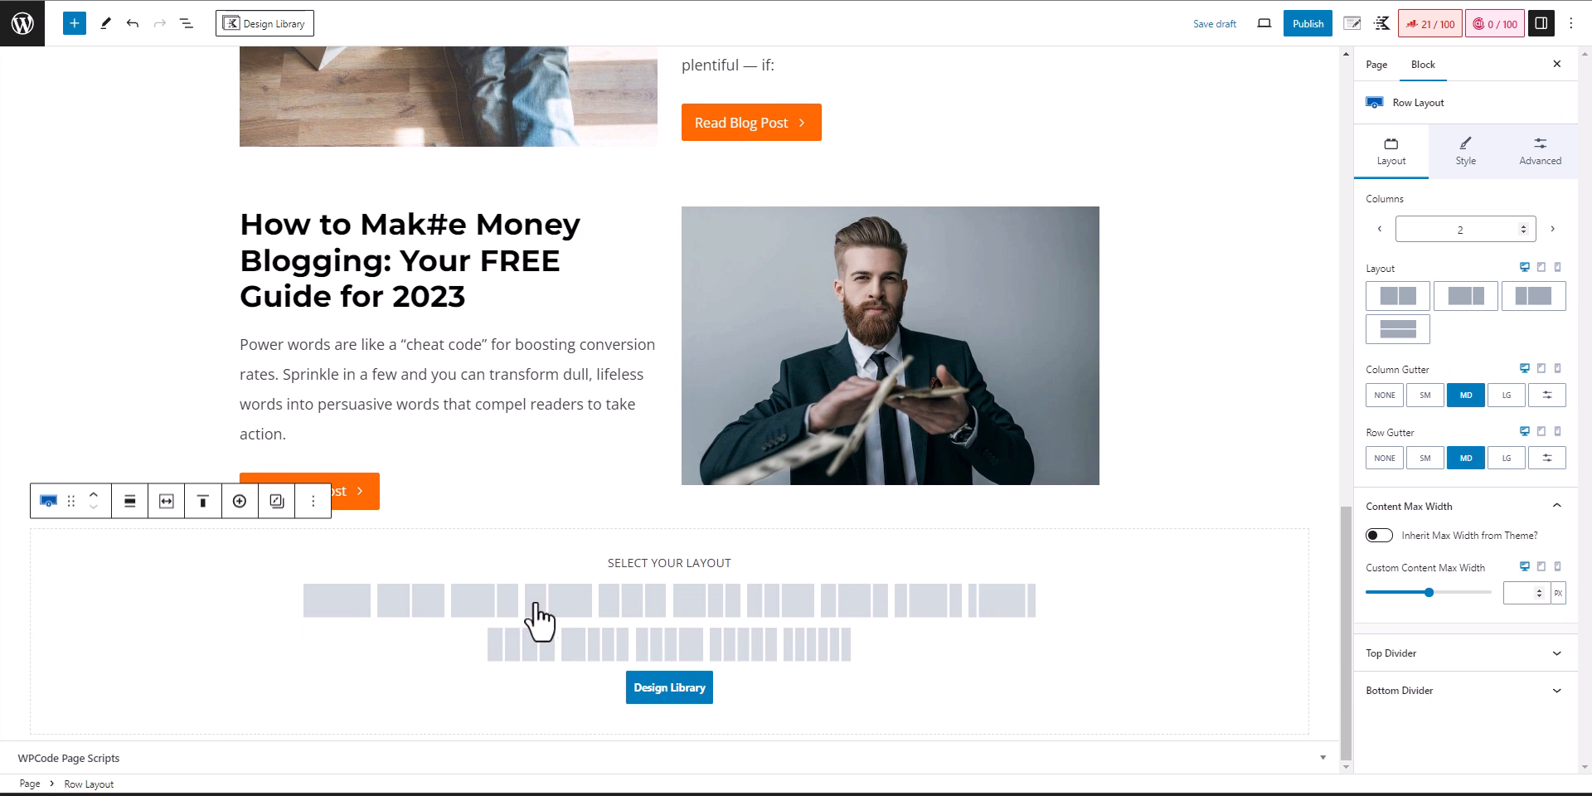
pyautogui.click(632, 601)
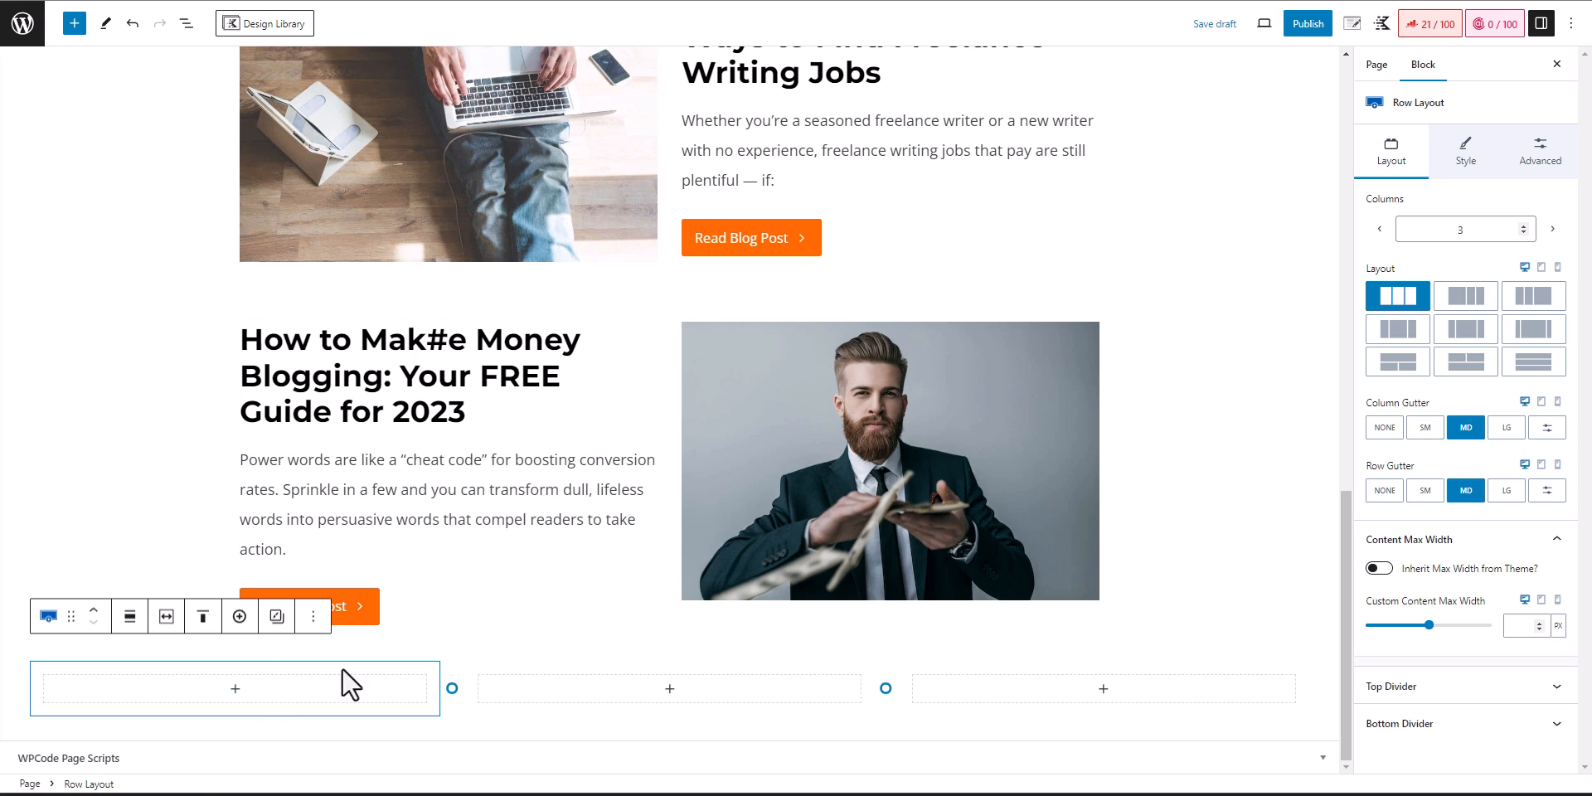
pyautogui.click(1380, 230)
pyautogui.click(1380, 230)
# - Insert a Posts block into the new single-column row
pyautogui.click(668, 693)
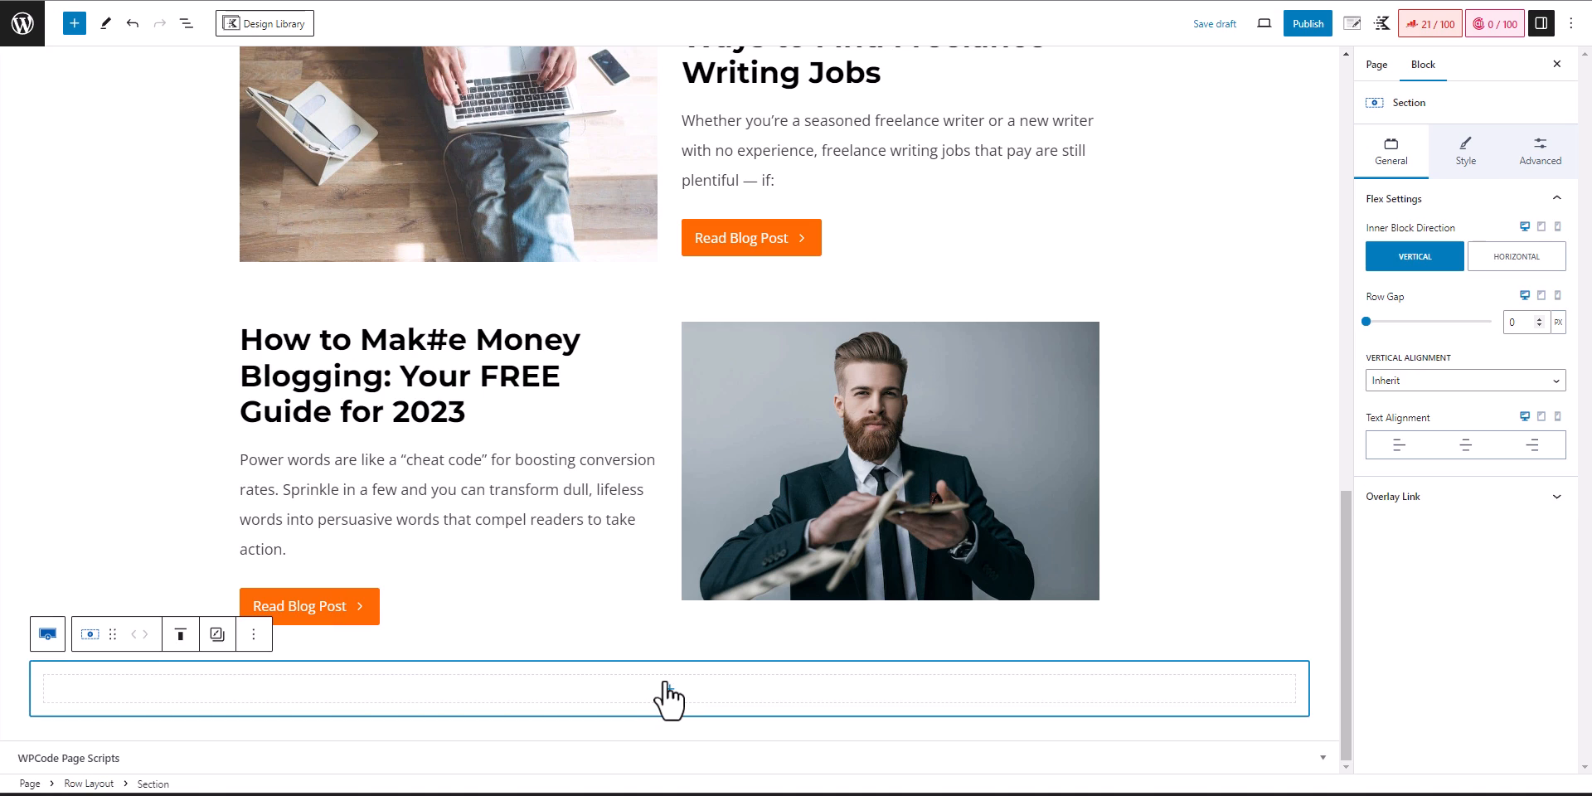
pyautogui.click(667, 687)
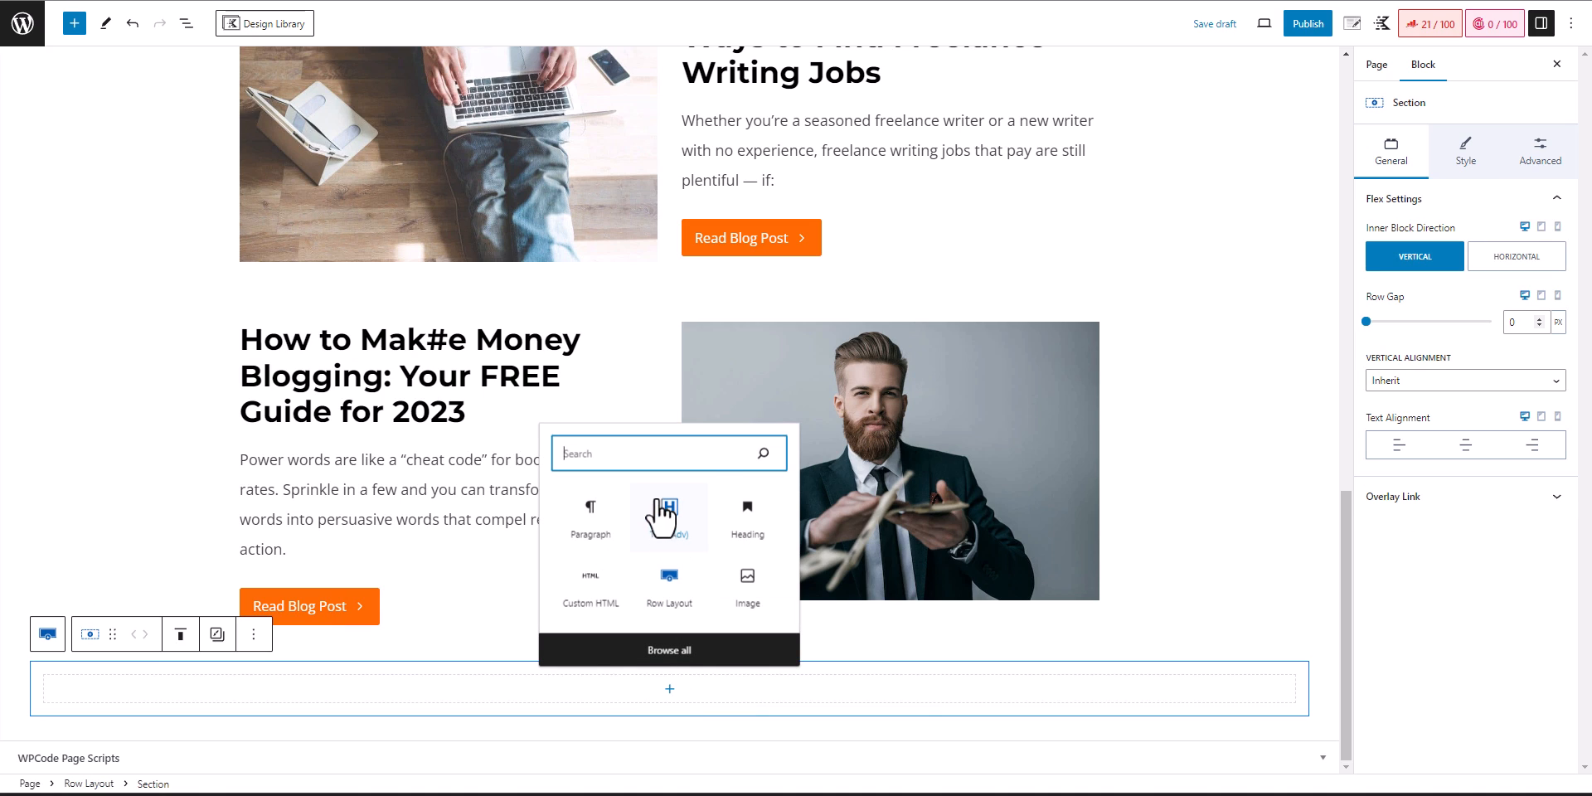
pyautogui.write('pos')
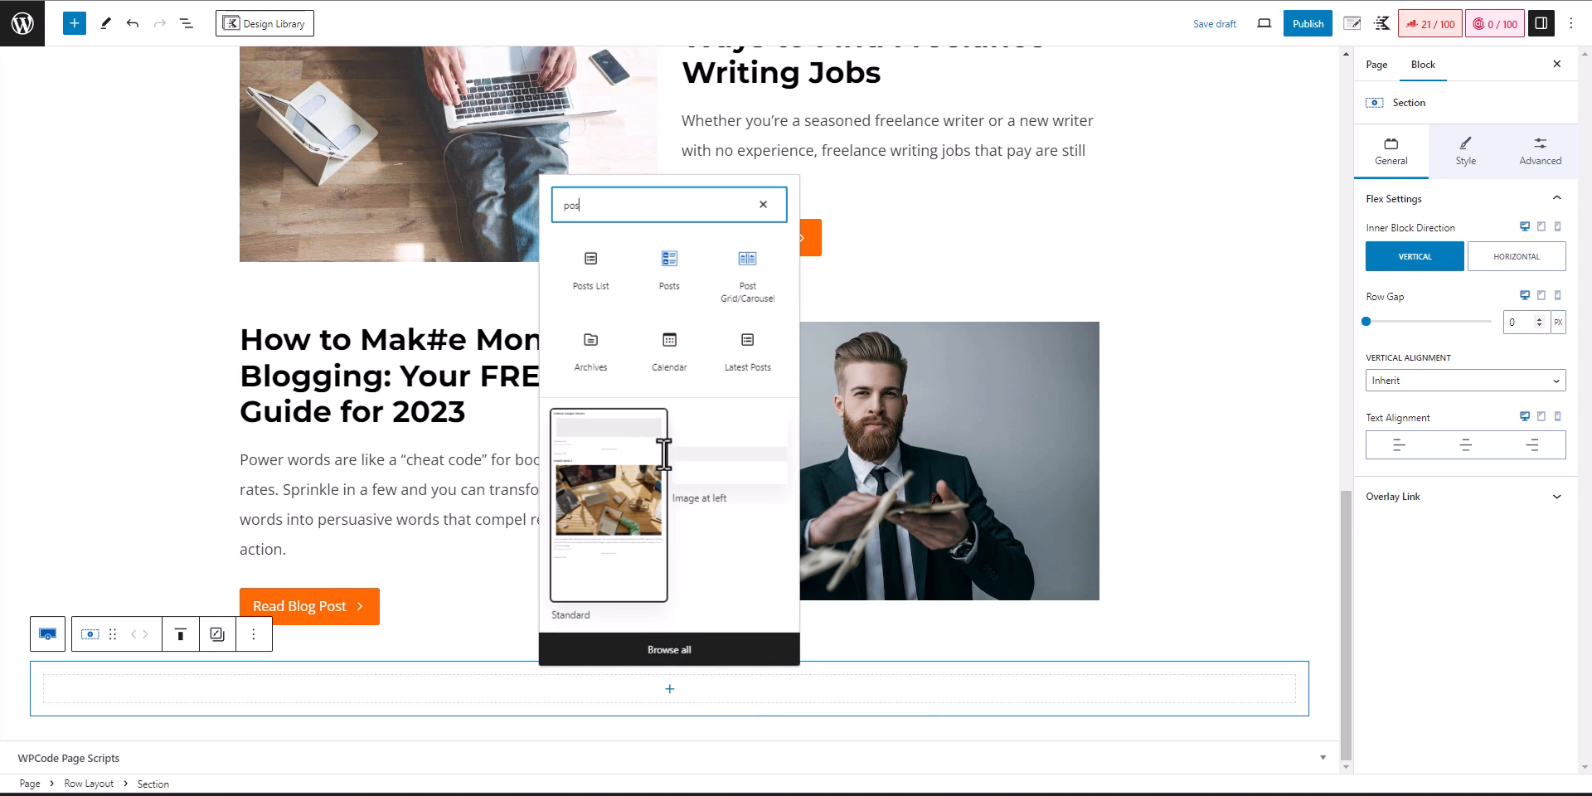
pyautogui.click(670, 274)
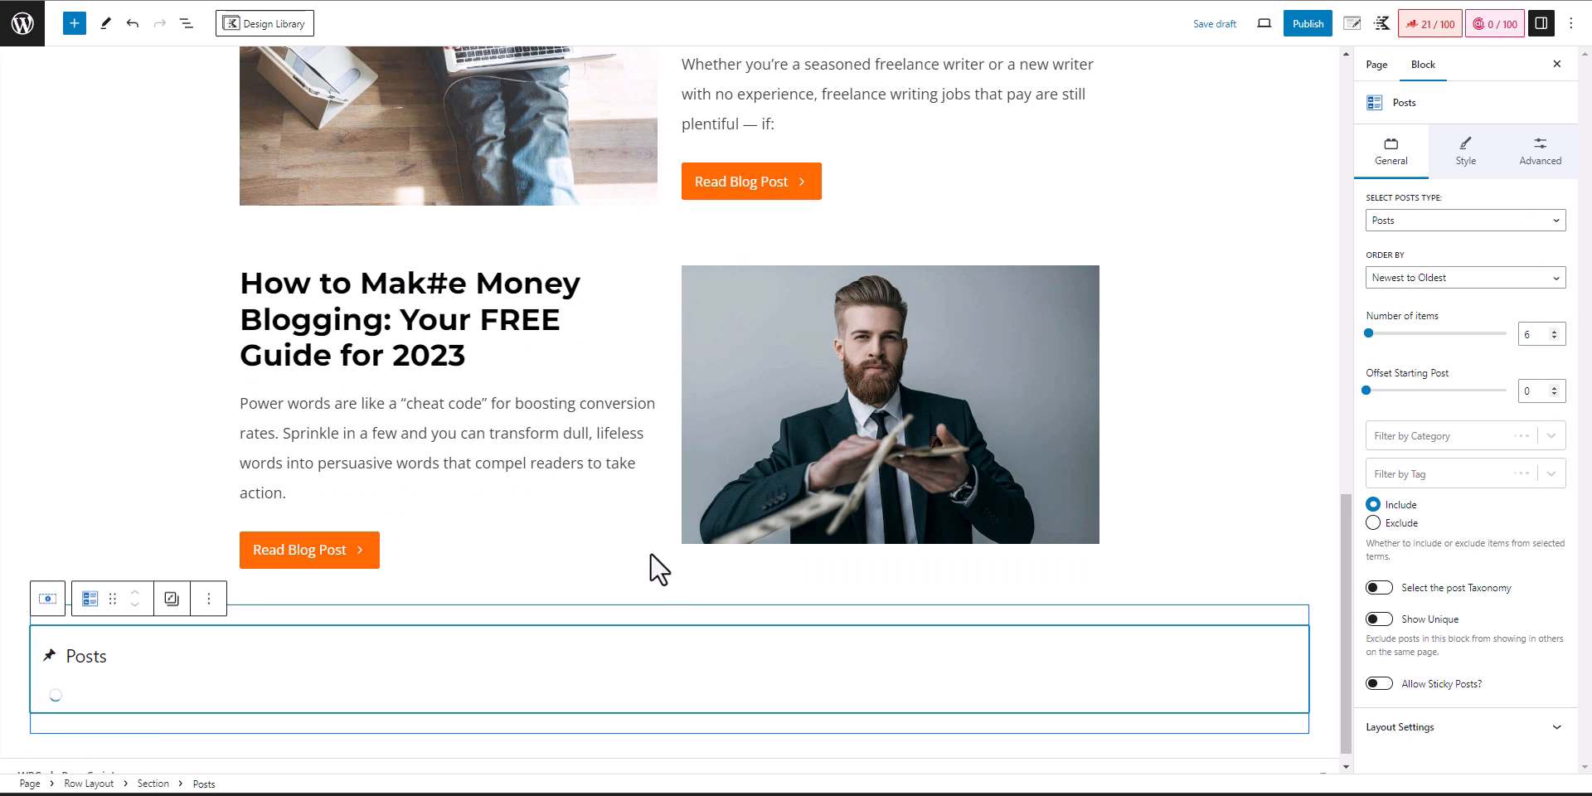
pyautogui.scroll(-6, 913, 647)
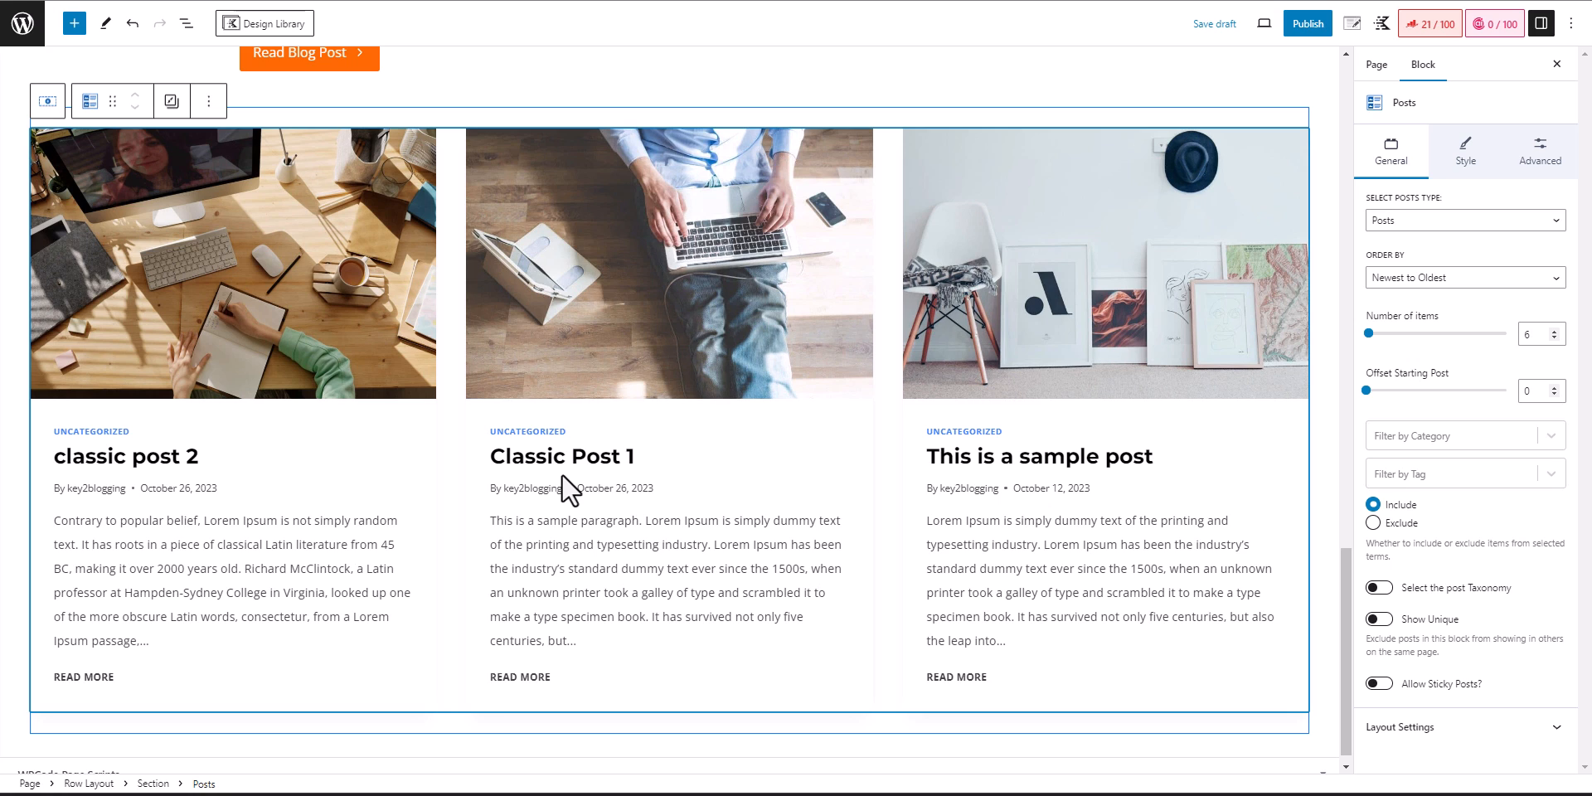
pyautogui.scroll(2, 480, 480)
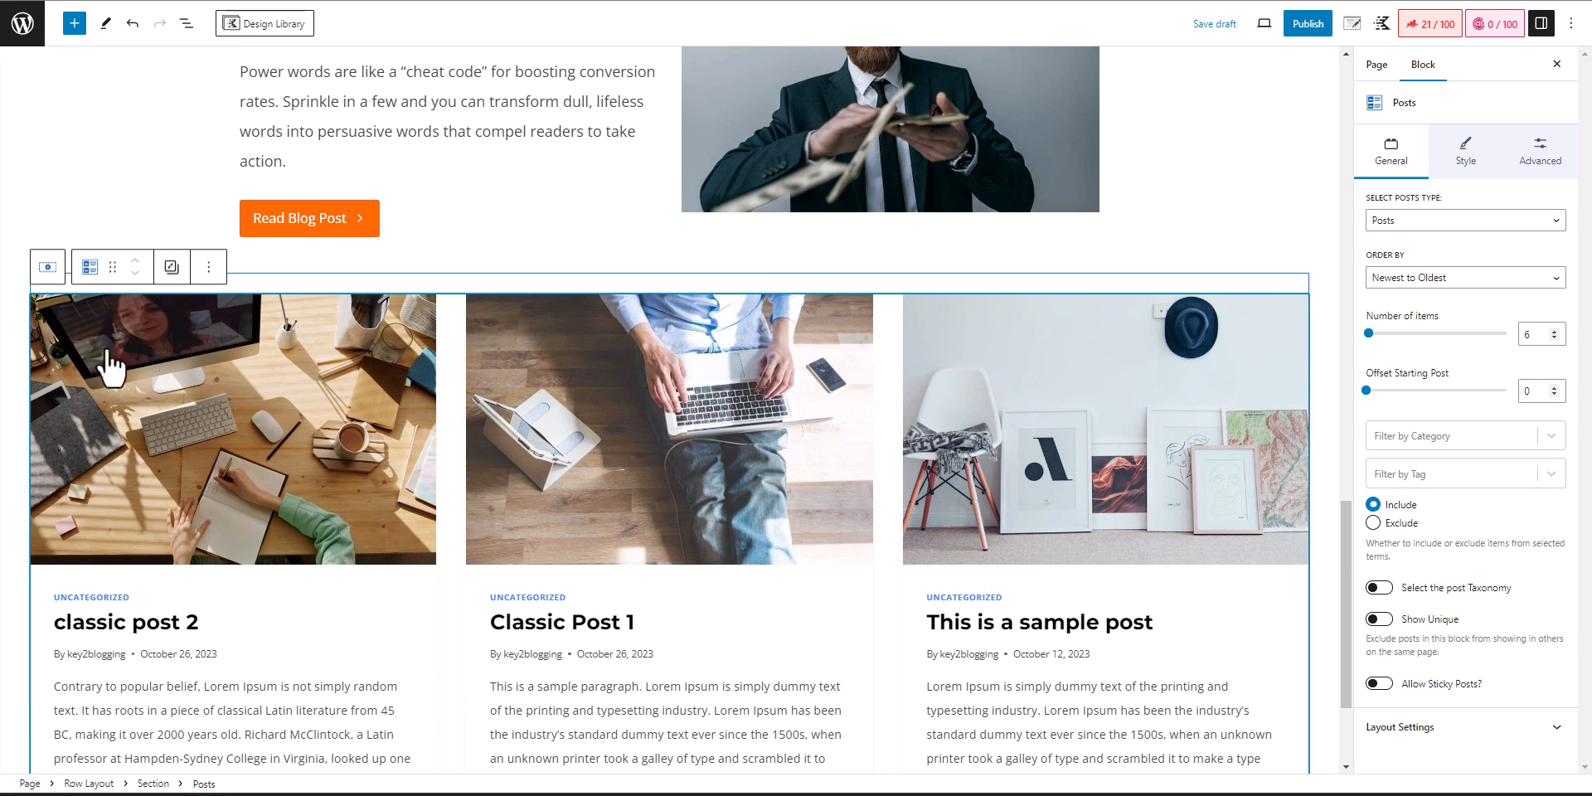
# - Set the posts row to full width and make its content use the theme's inner width
pyautogui.click(91, 783)
pyautogui.click(130, 86)
pyautogui.click(157, 199)
pyautogui.click(137, 85)
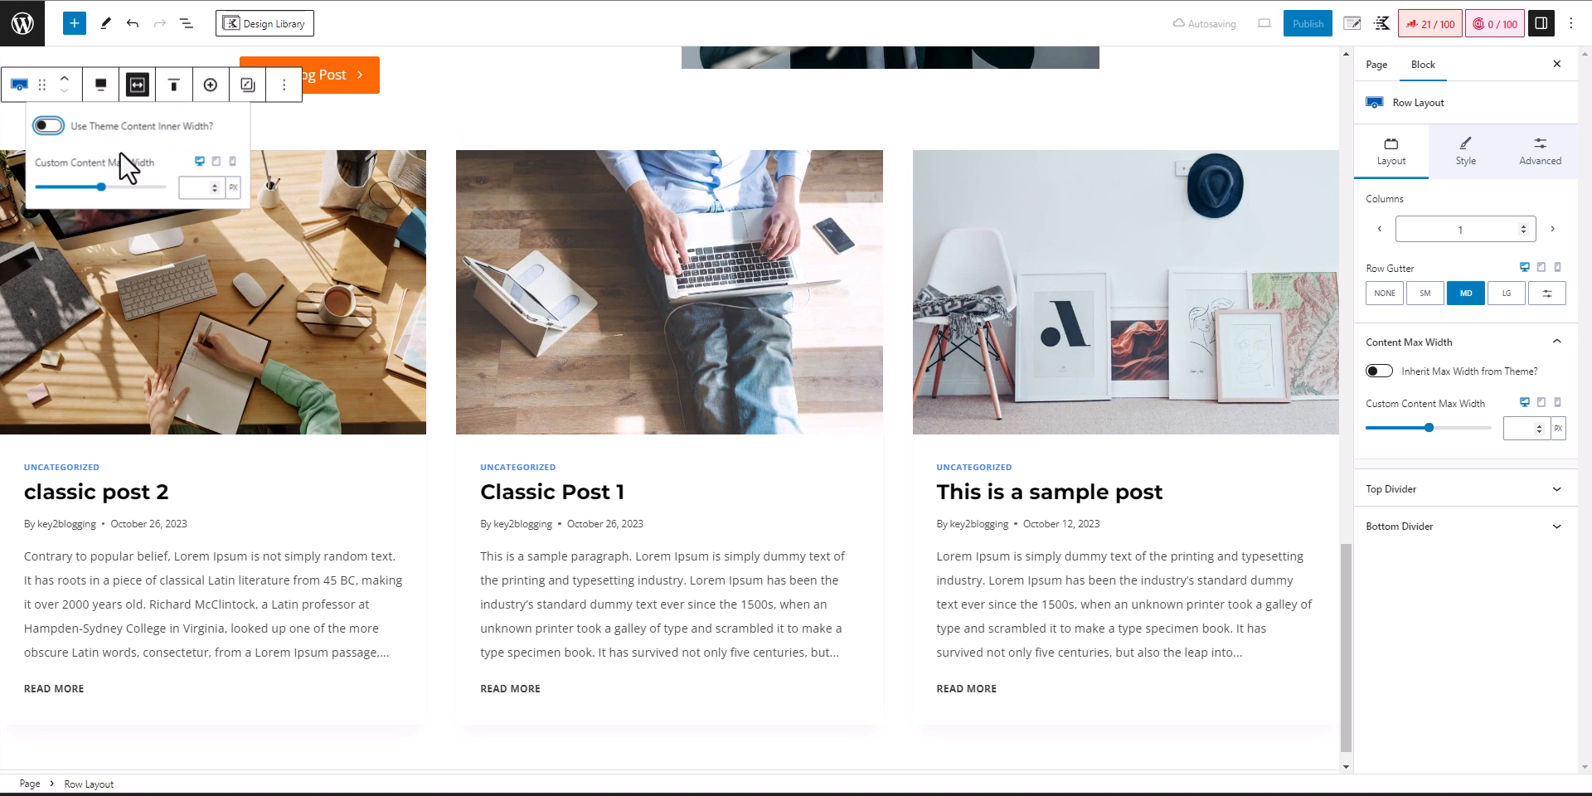
pyautogui.click(48, 125)
pyautogui.click(1195, 306)
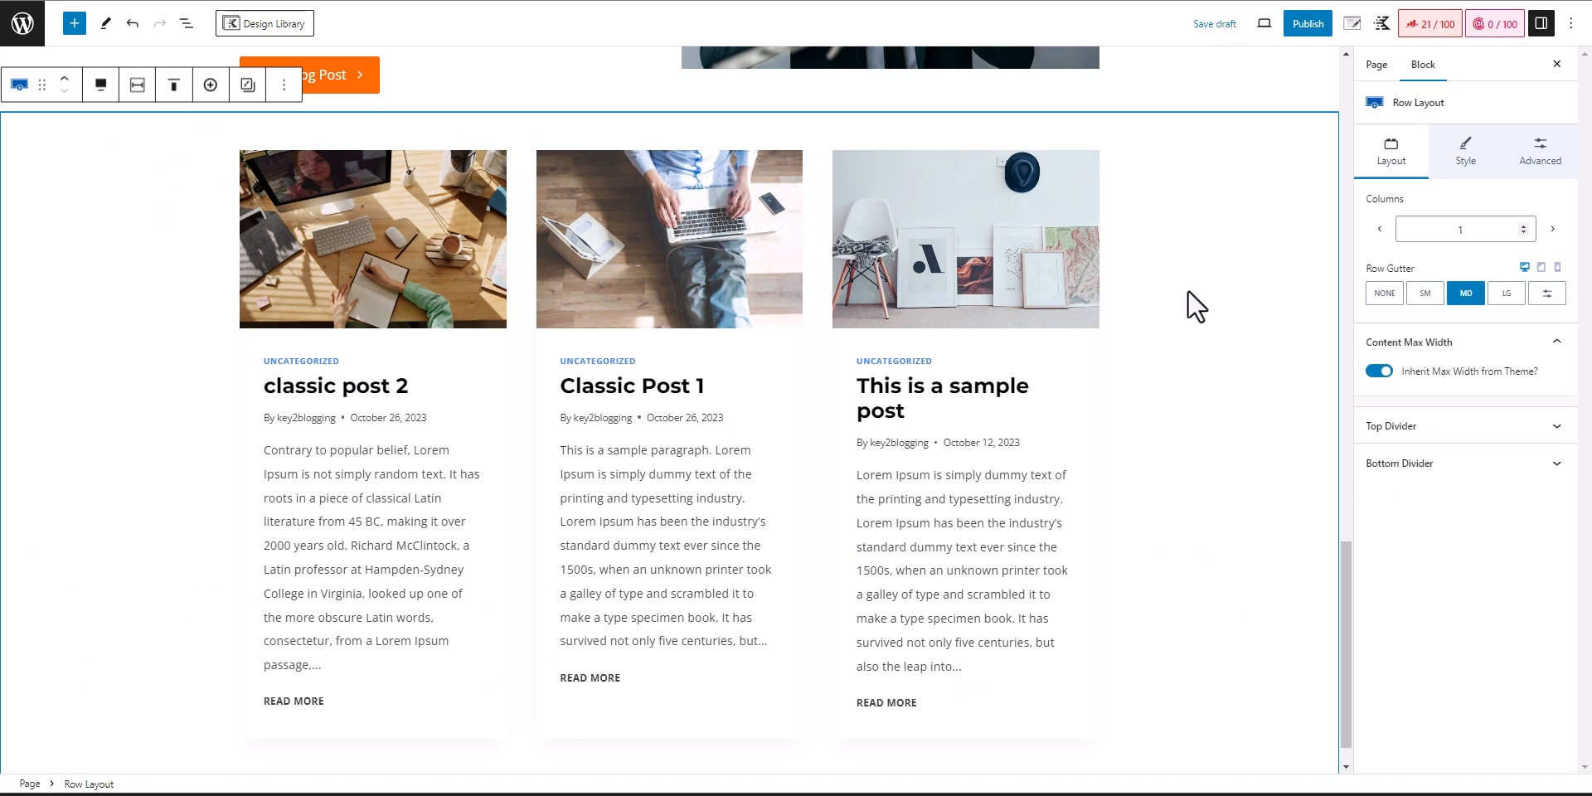
# - Disable the excerpt and the Read More link in the Posts block
pyautogui.click(497, 406)
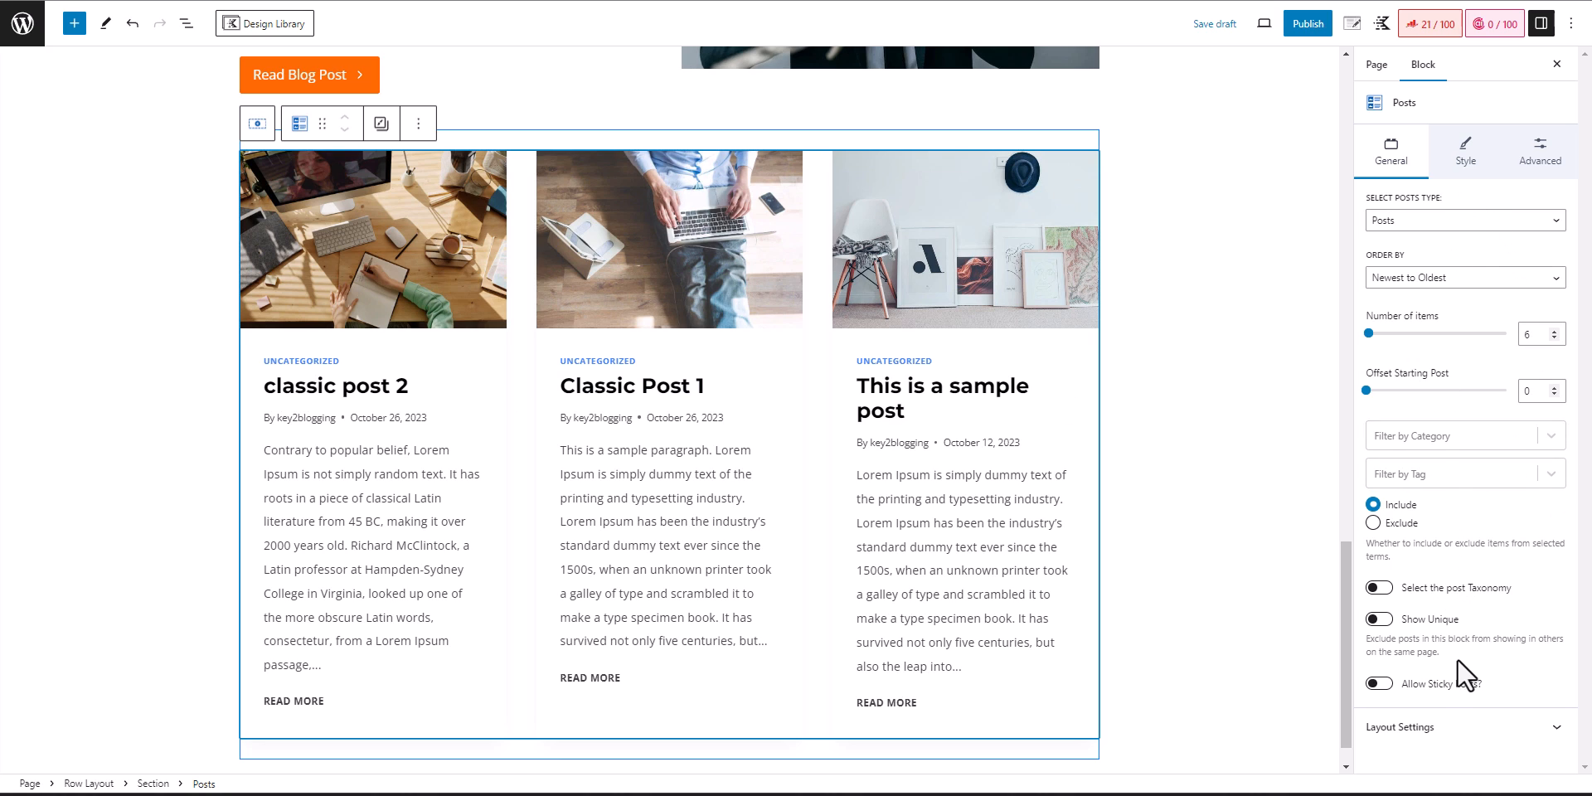
pyautogui.click(1465, 153)
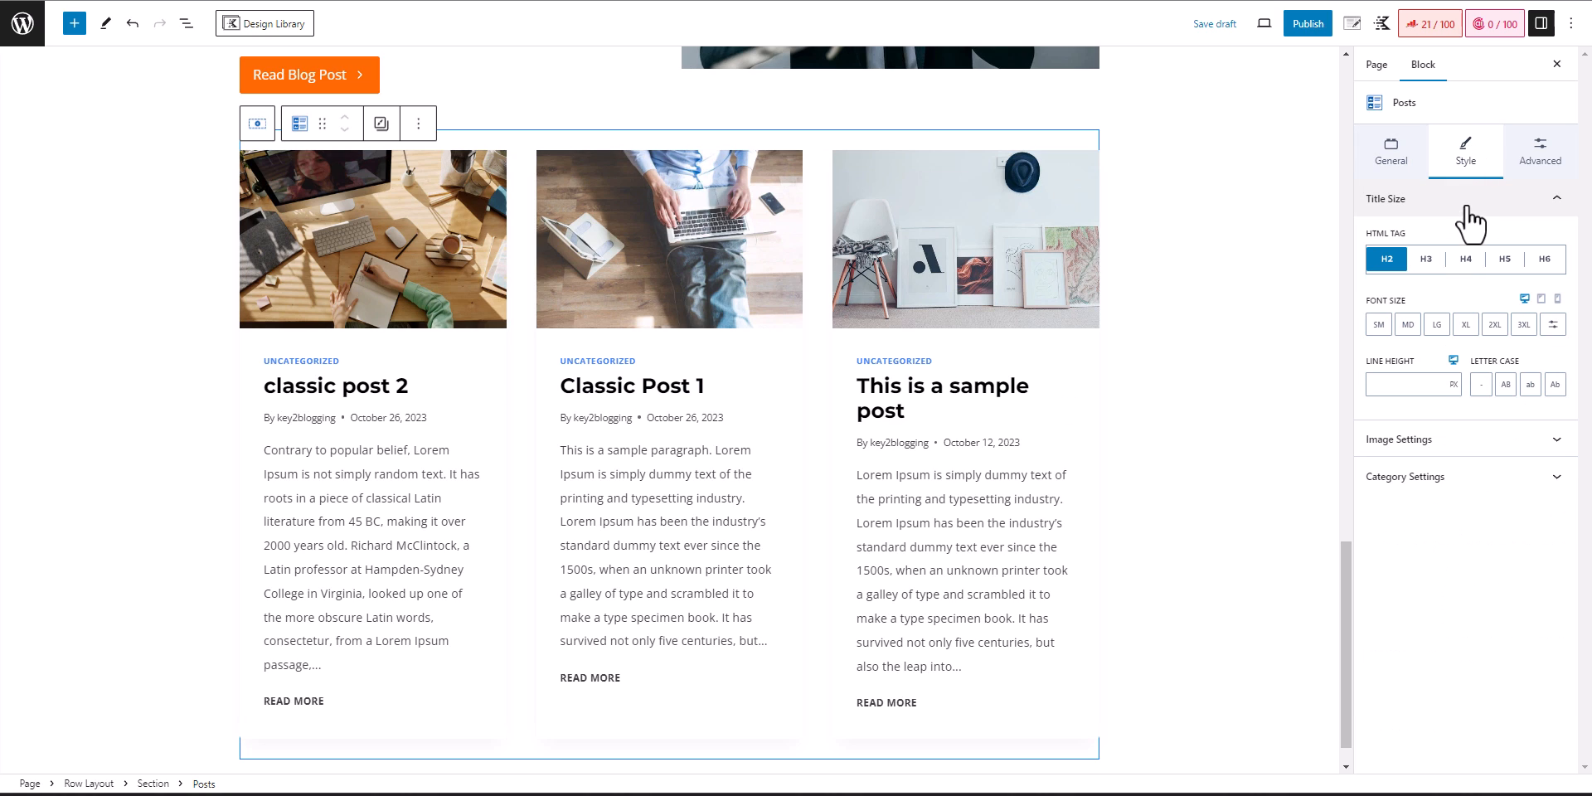
pyautogui.click(1534, 156)
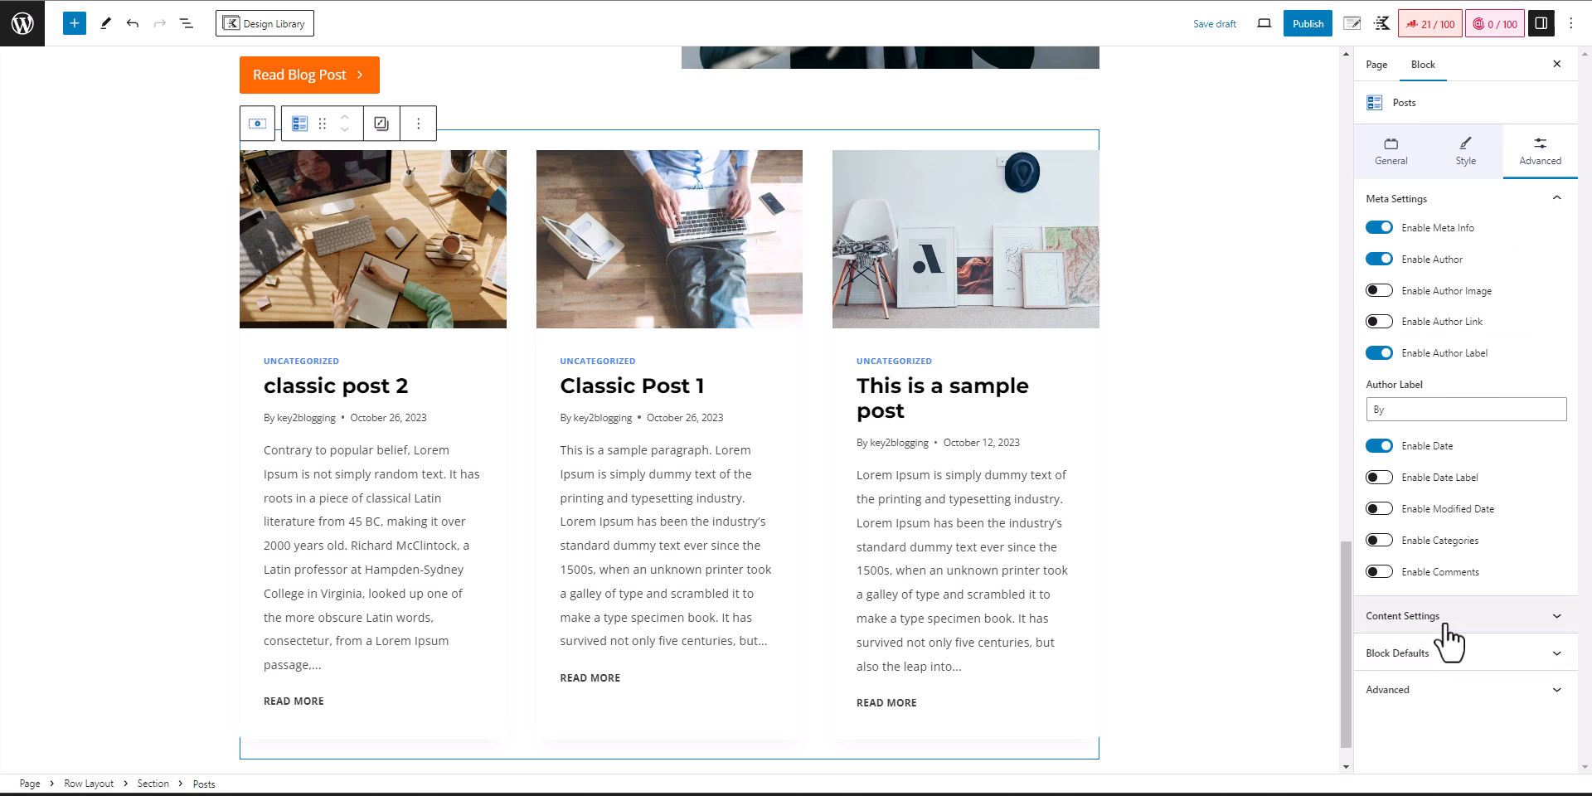
pyautogui.click(1414, 616)
pyautogui.click(1378, 626)
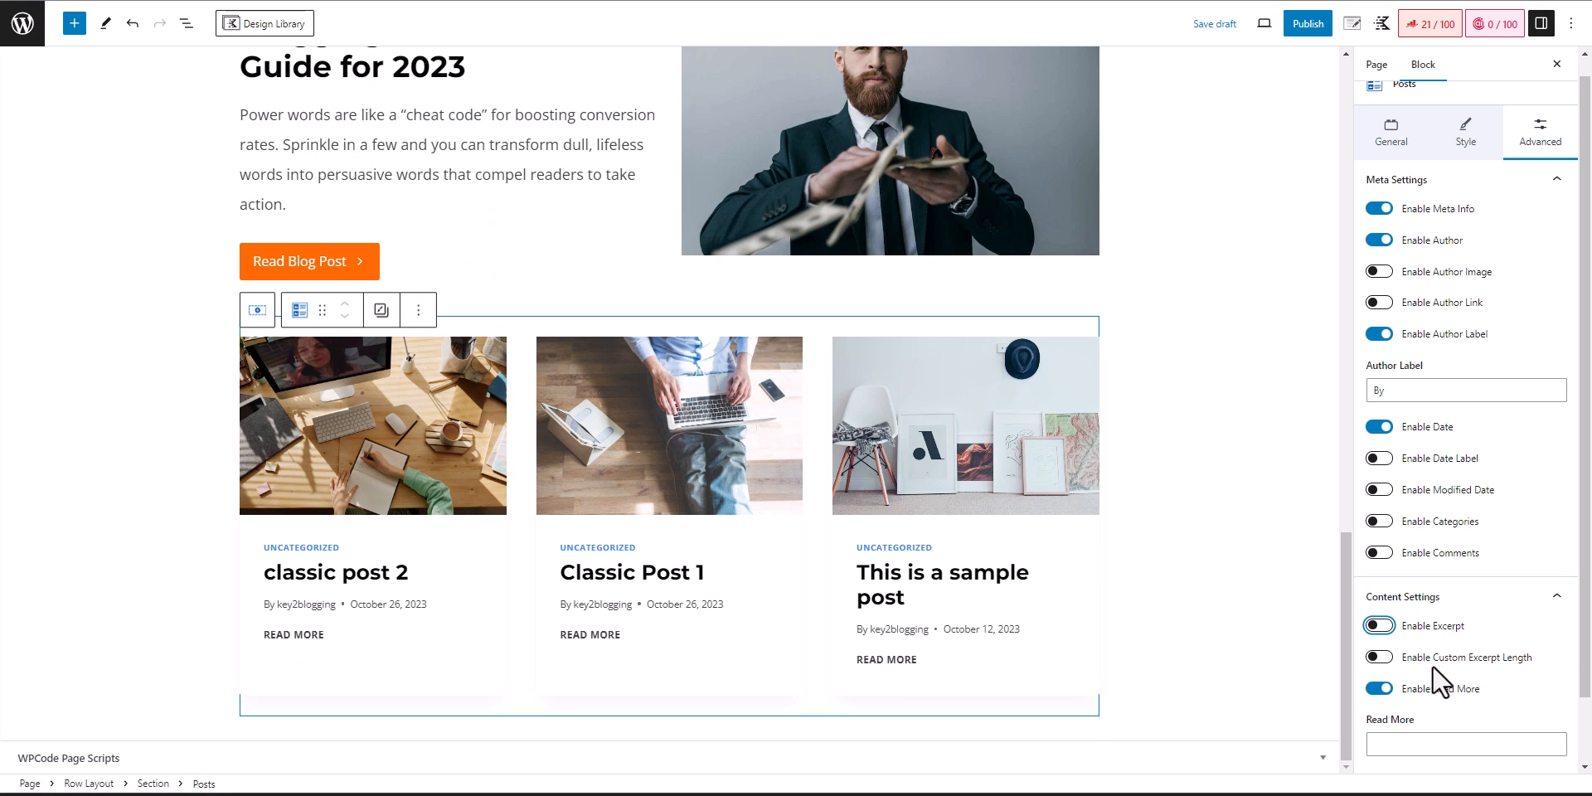
pyautogui.click(1384, 690)
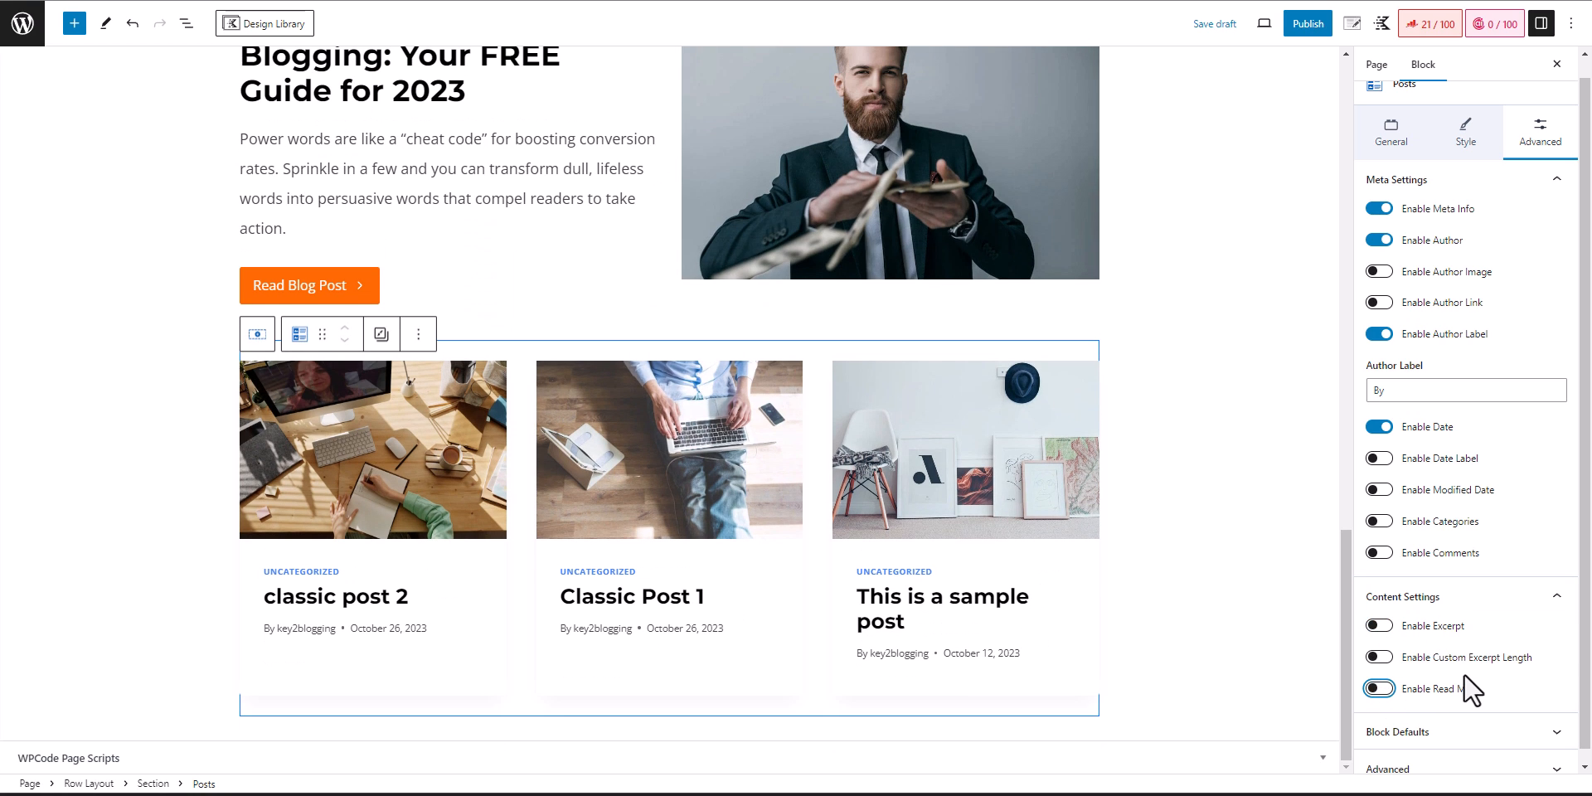
# - Turn off the date, author label and meta info in the Posts block, along with the category above the titles
pyautogui.click(1379, 427)
pyautogui.click(1391, 353)
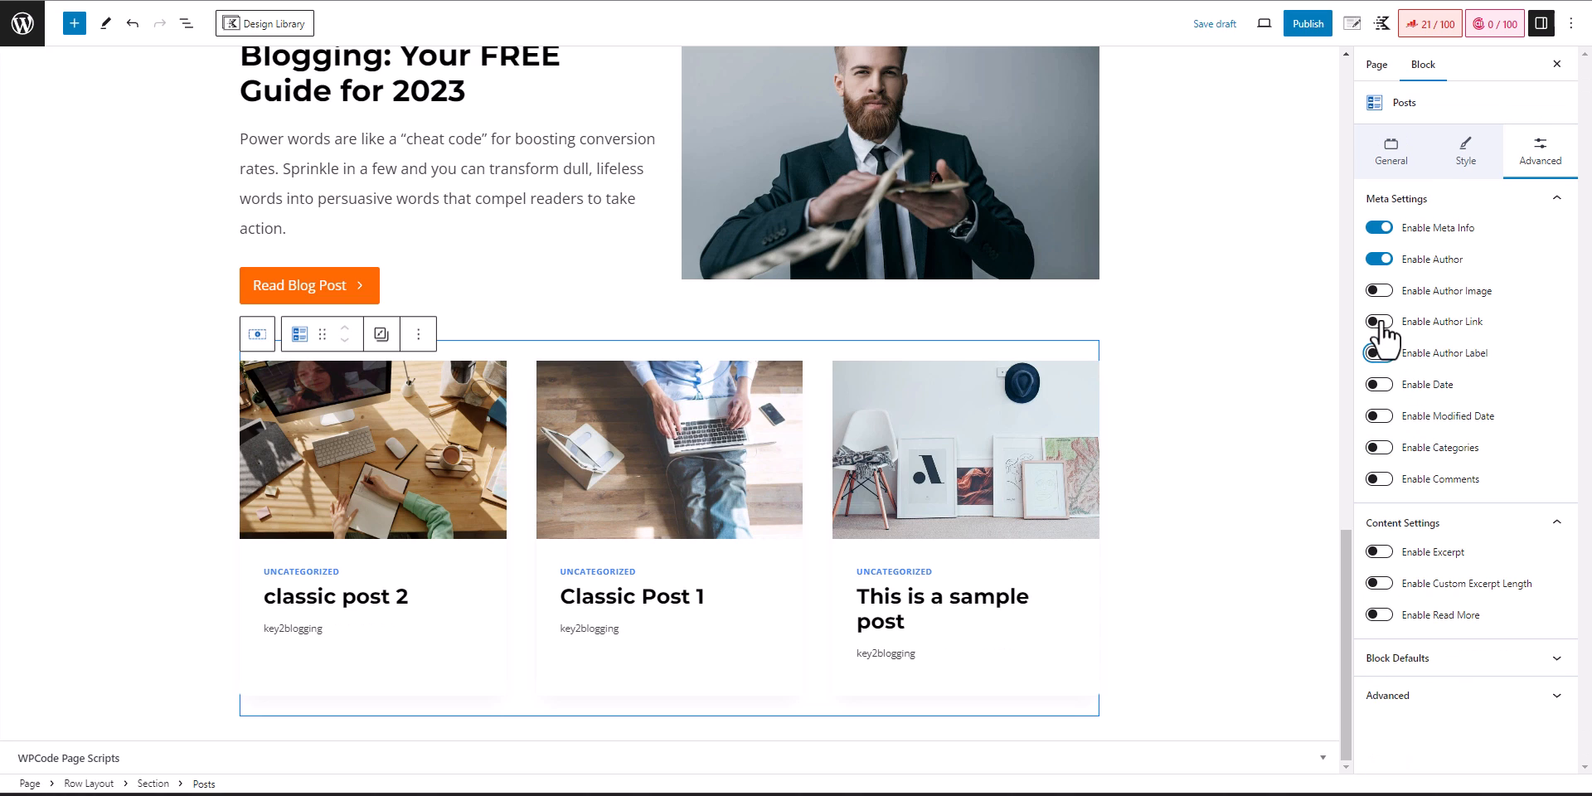
pyautogui.click(1379, 229)
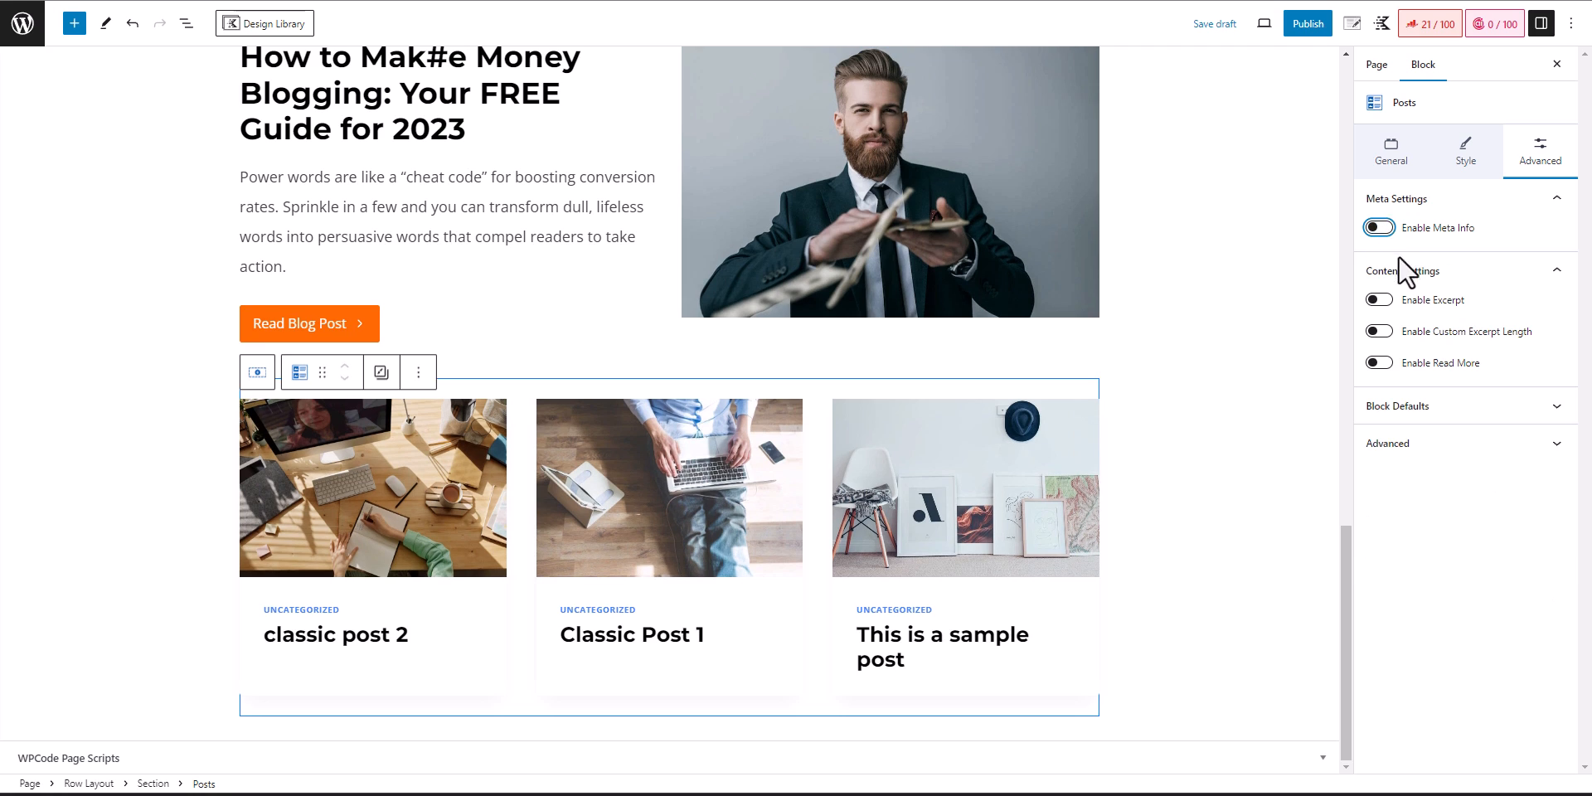
pyautogui.click(1465, 153)
pyautogui.click(1424, 489)
pyautogui.click(1381, 505)
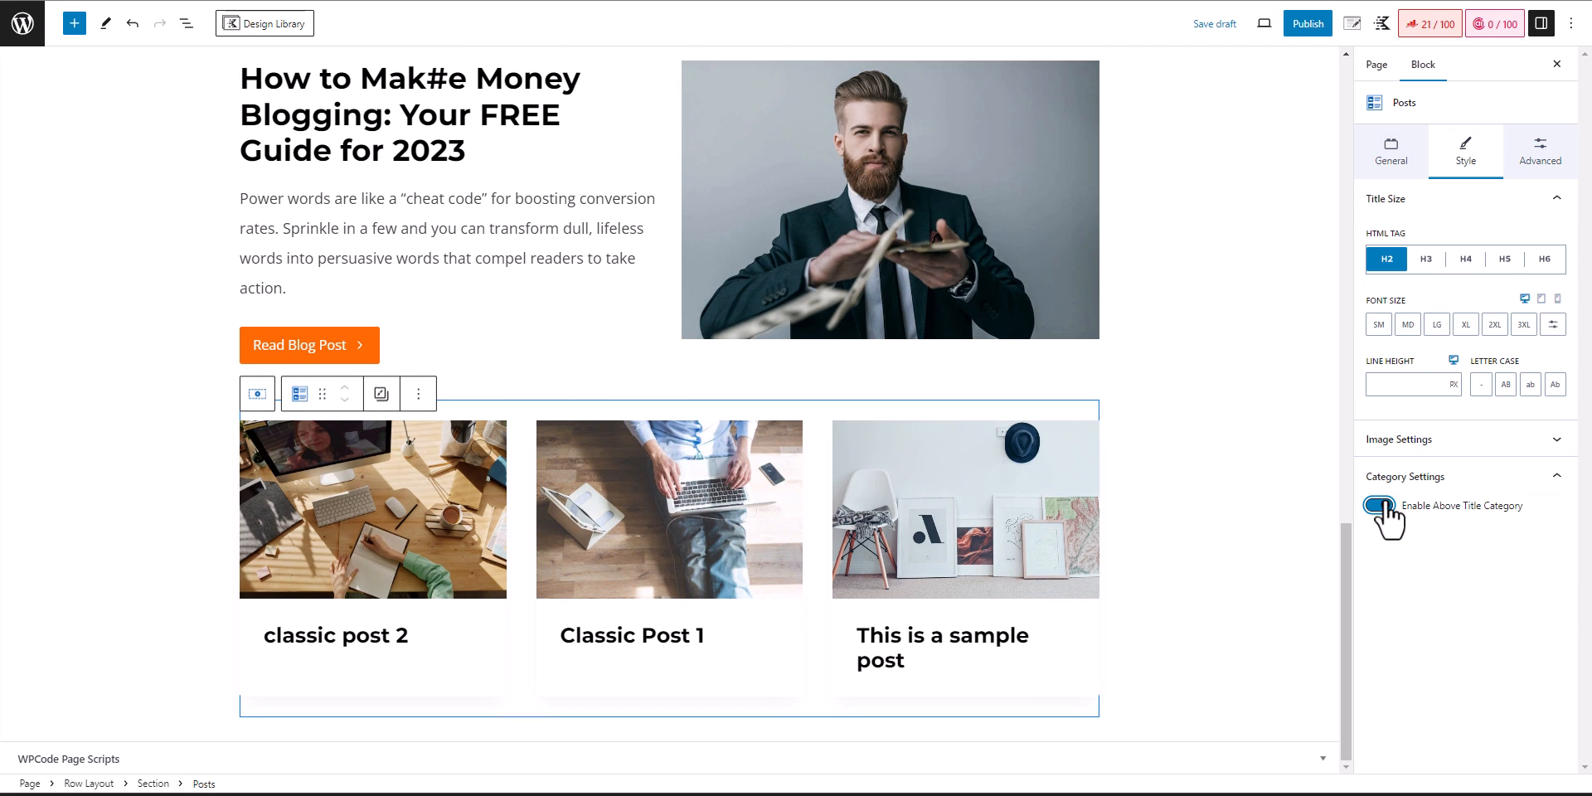
# - Copy the "Latest from the blog" heading text from the reference homepage
pyautogui.click(1172, 500)
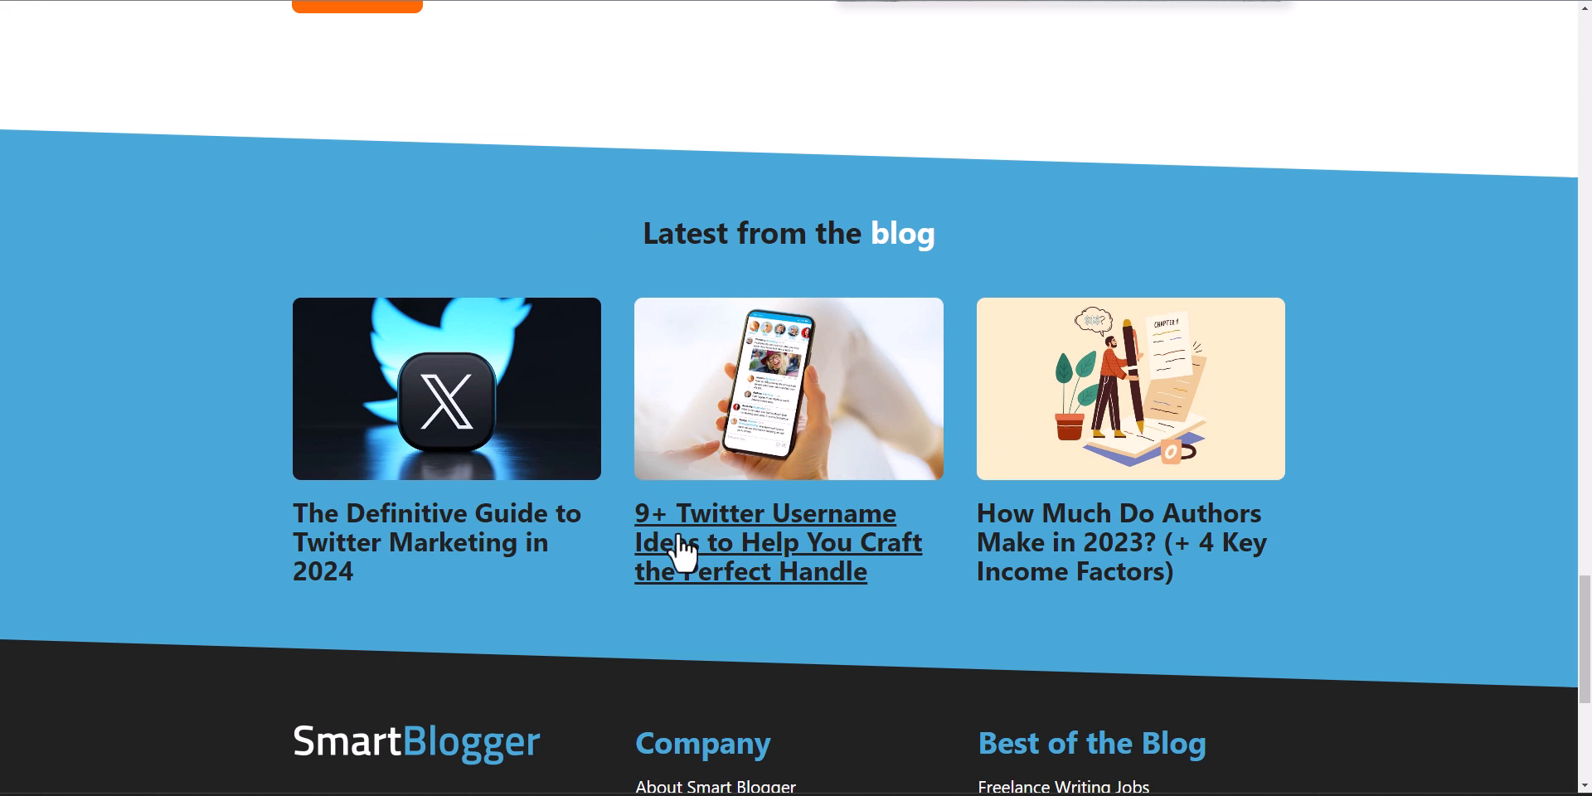
pyautogui.moveTo(639, 234); pyautogui.dragTo(926, 220)
pyautogui.rightClick(868, 222)
pyautogui.click(975, 240)
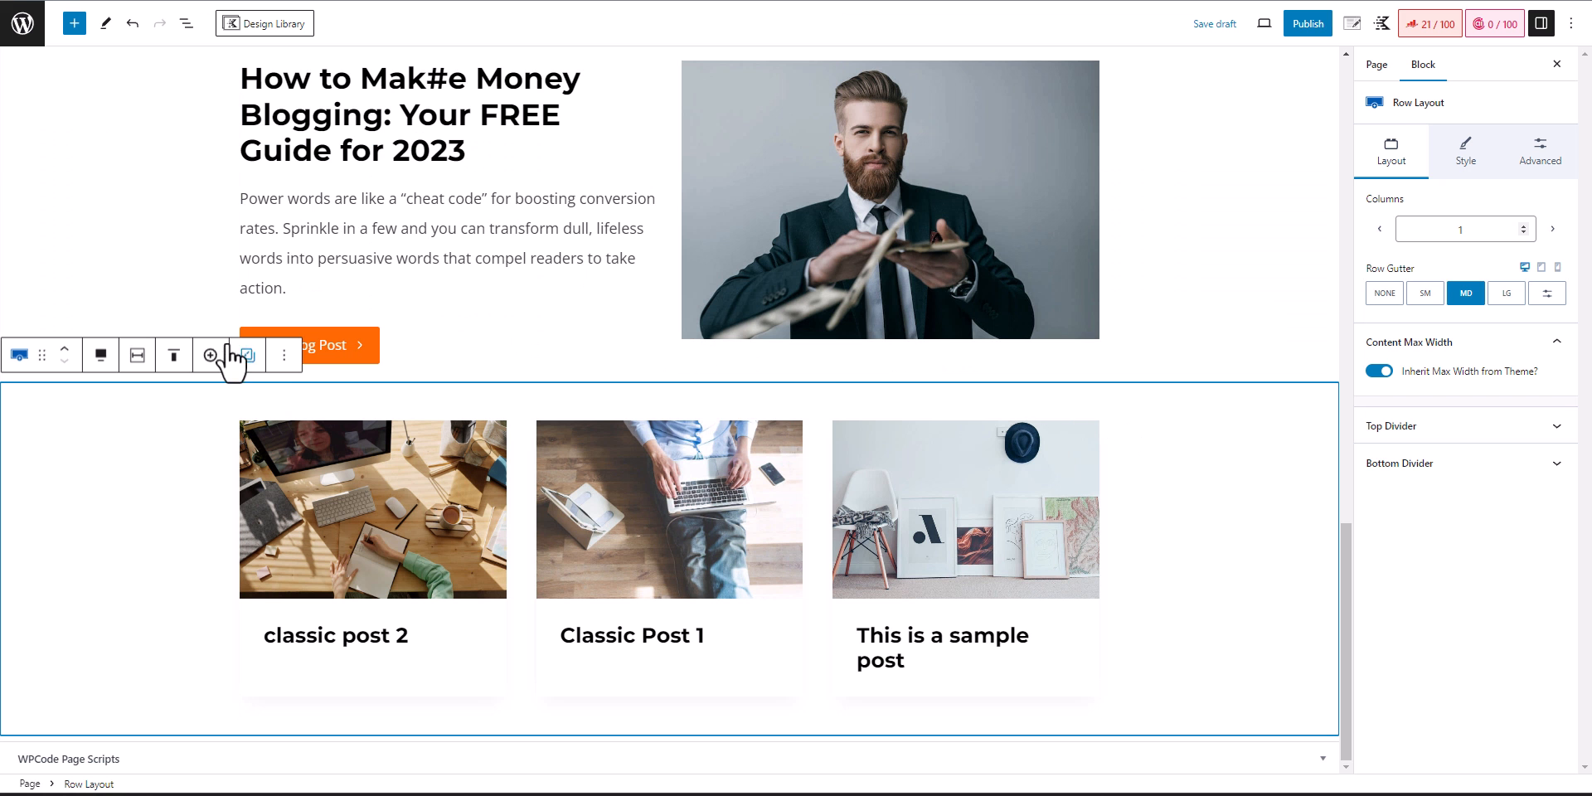
# - Add a single-column Row Layout block directly before the posts row
pyautogui.click(283, 355)
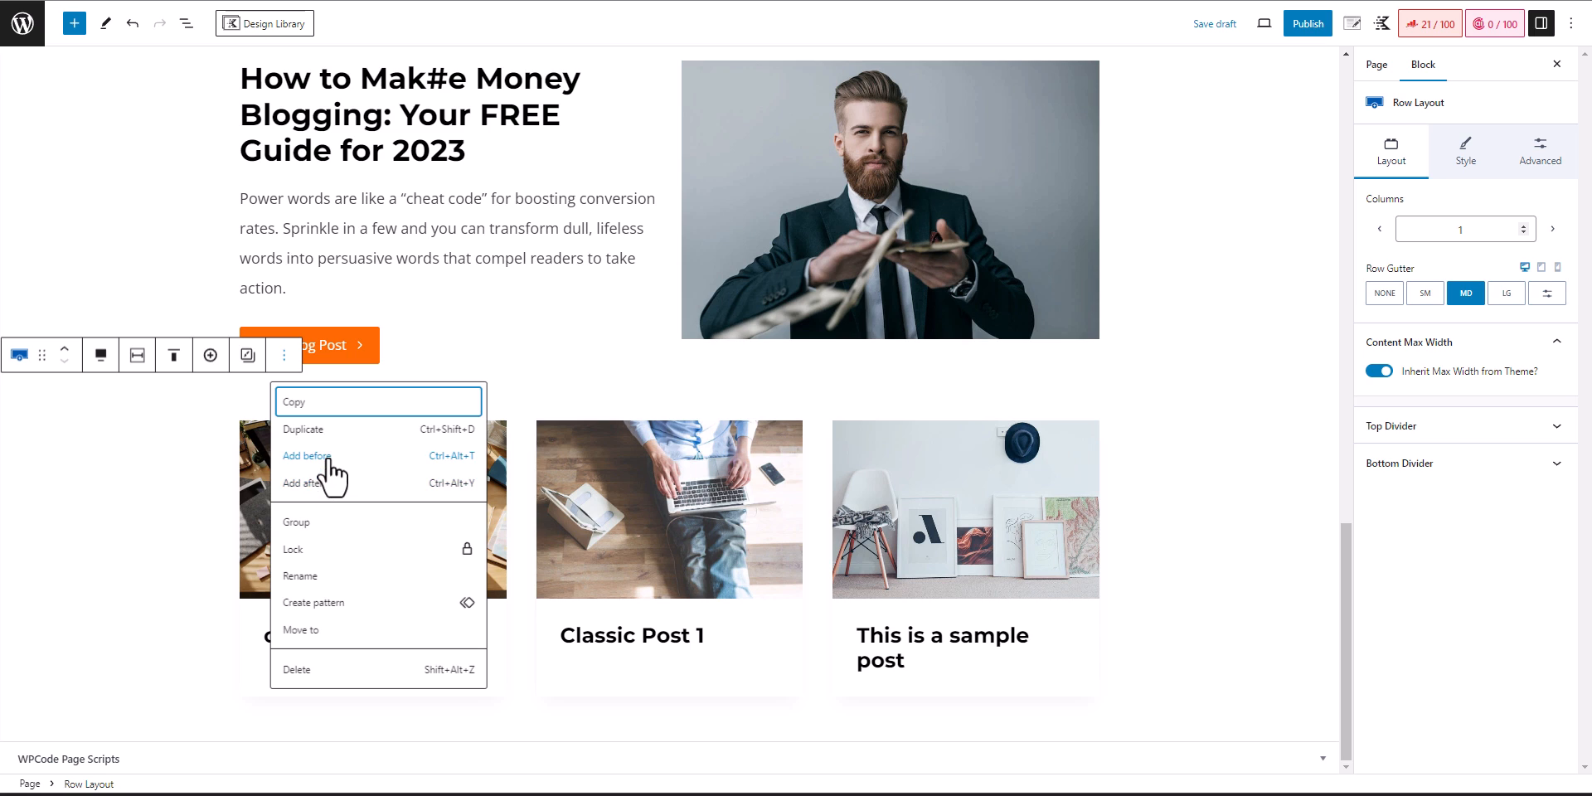
pyautogui.click(328, 458)
pyautogui.click(1300, 390)
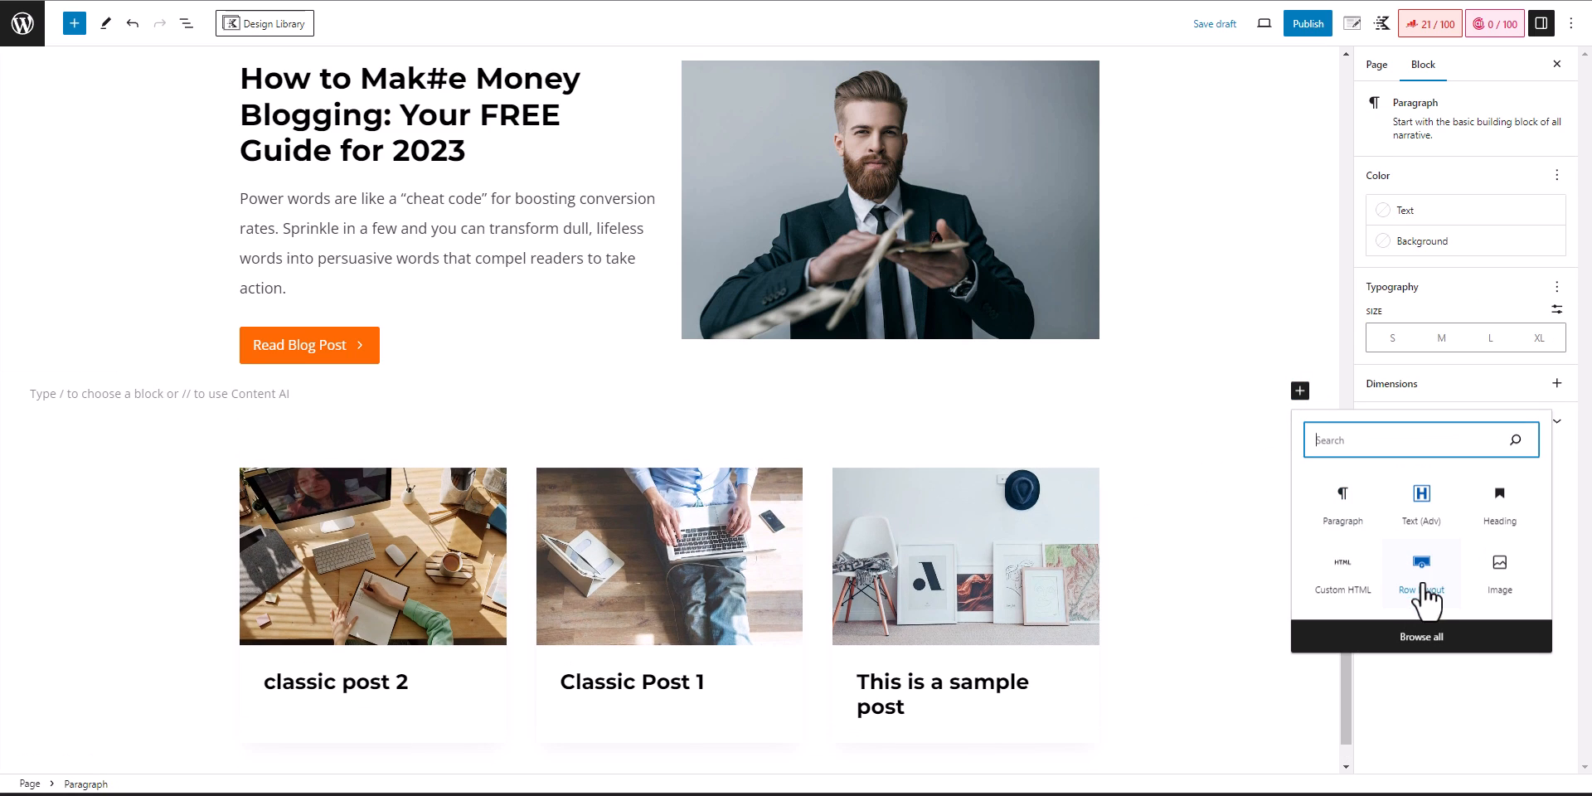
pyautogui.click(1422, 585)
pyautogui.click(332, 454)
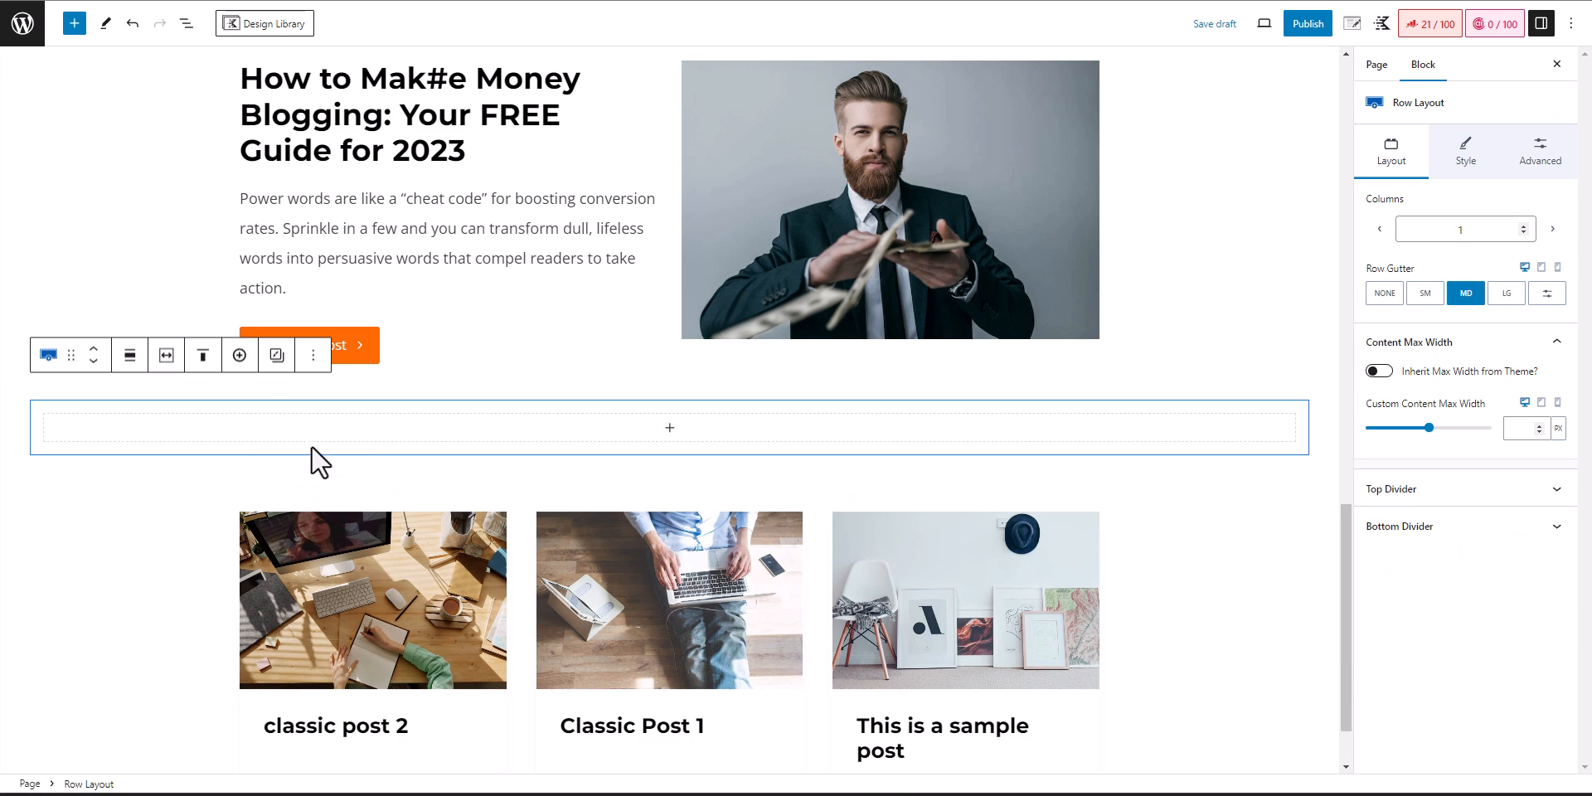
# - Insert a Text (Adv) block in the new row, paste "Latest from the blog" into it and center the text
pyautogui.click(670, 427)
pyautogui.click(667, 549)
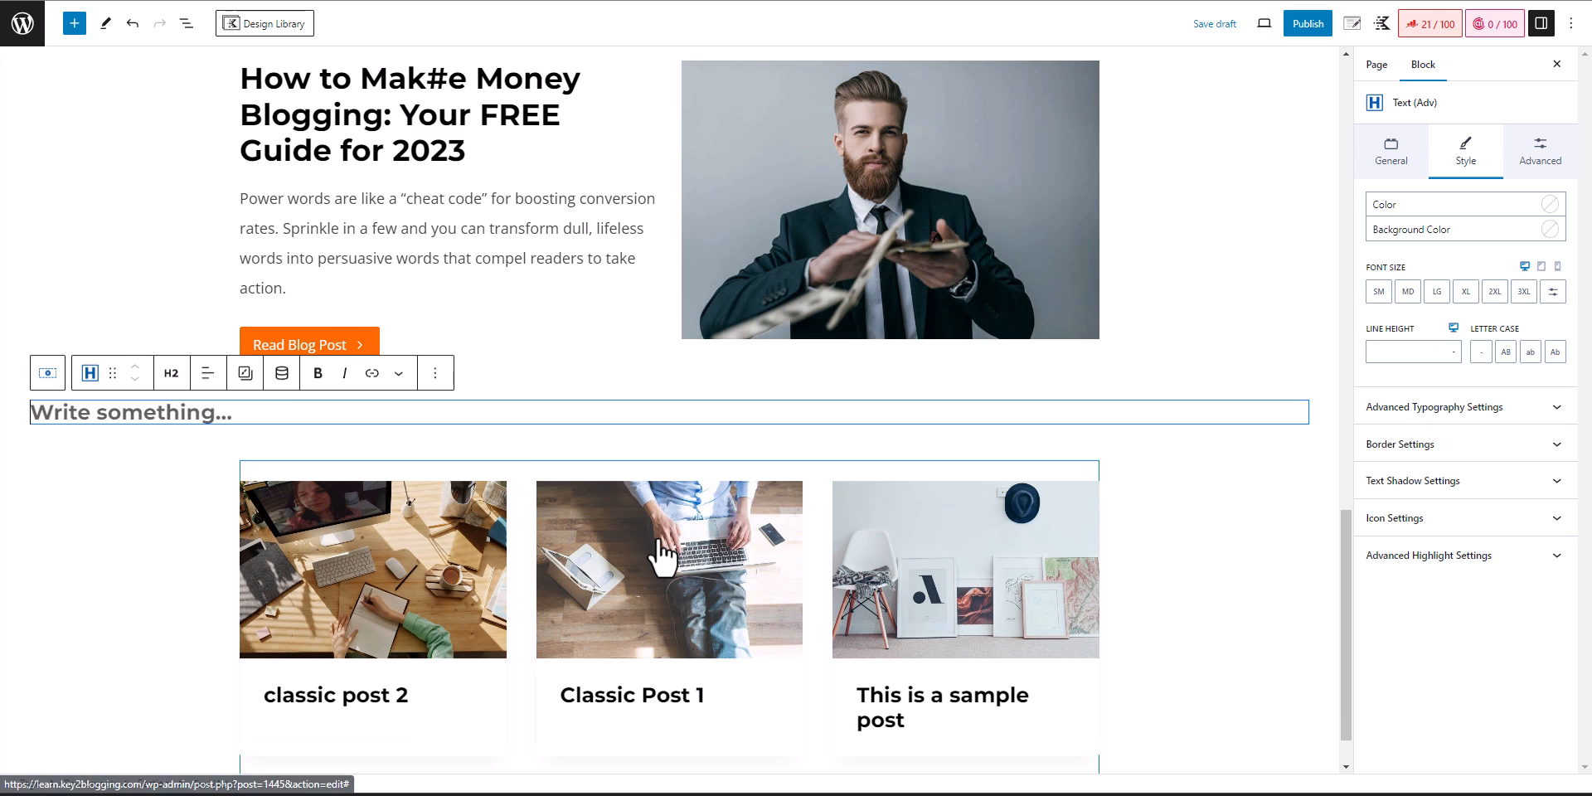
pyautogui.scroll(4, 657, 555)
pyautogui.hotkey('ctrl', 'v')
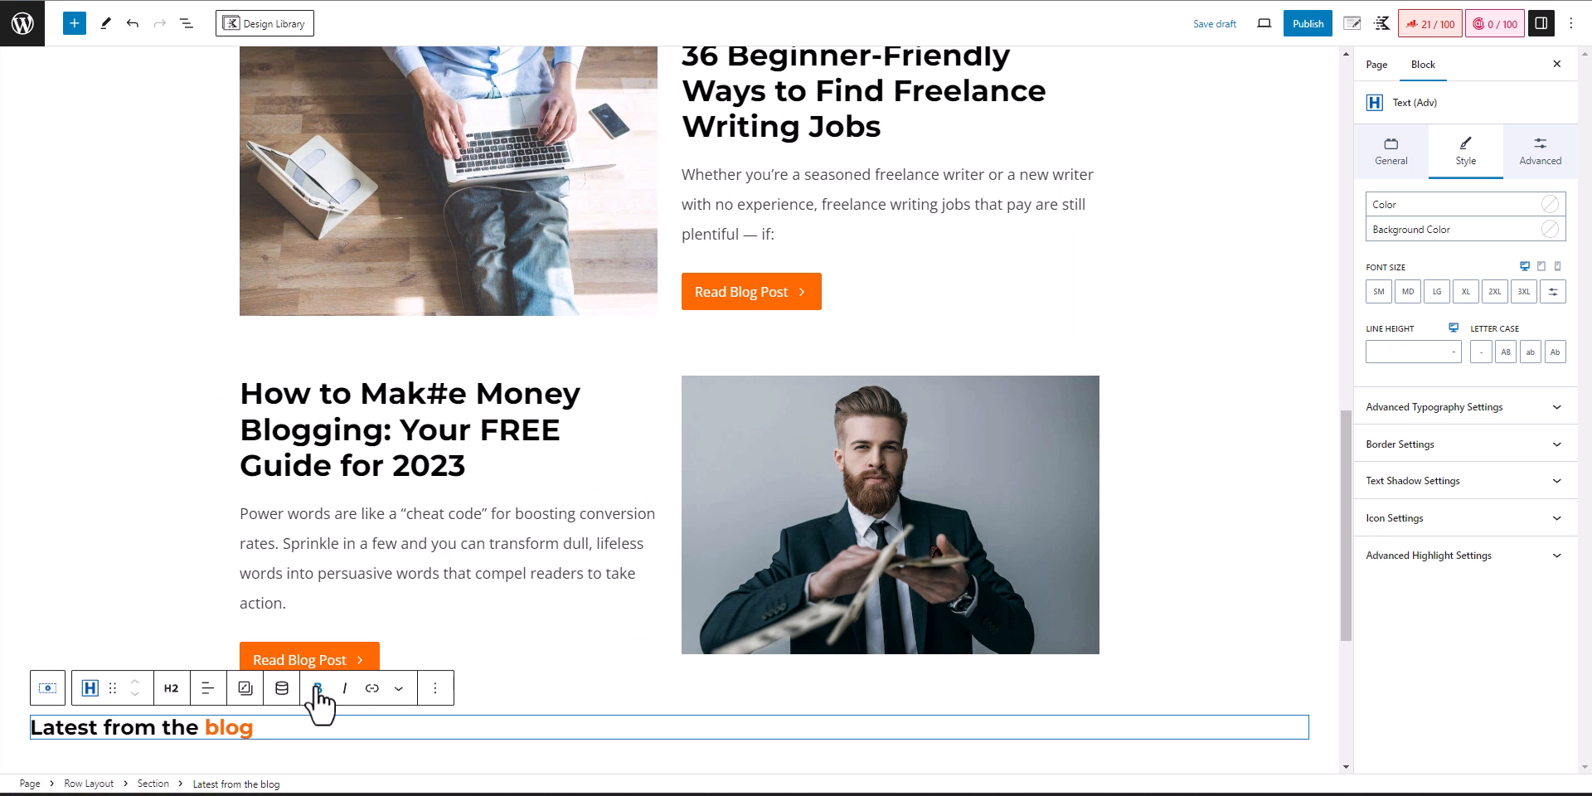
pyautogui.click(208, 688)
pyautogui.click(239, 628)
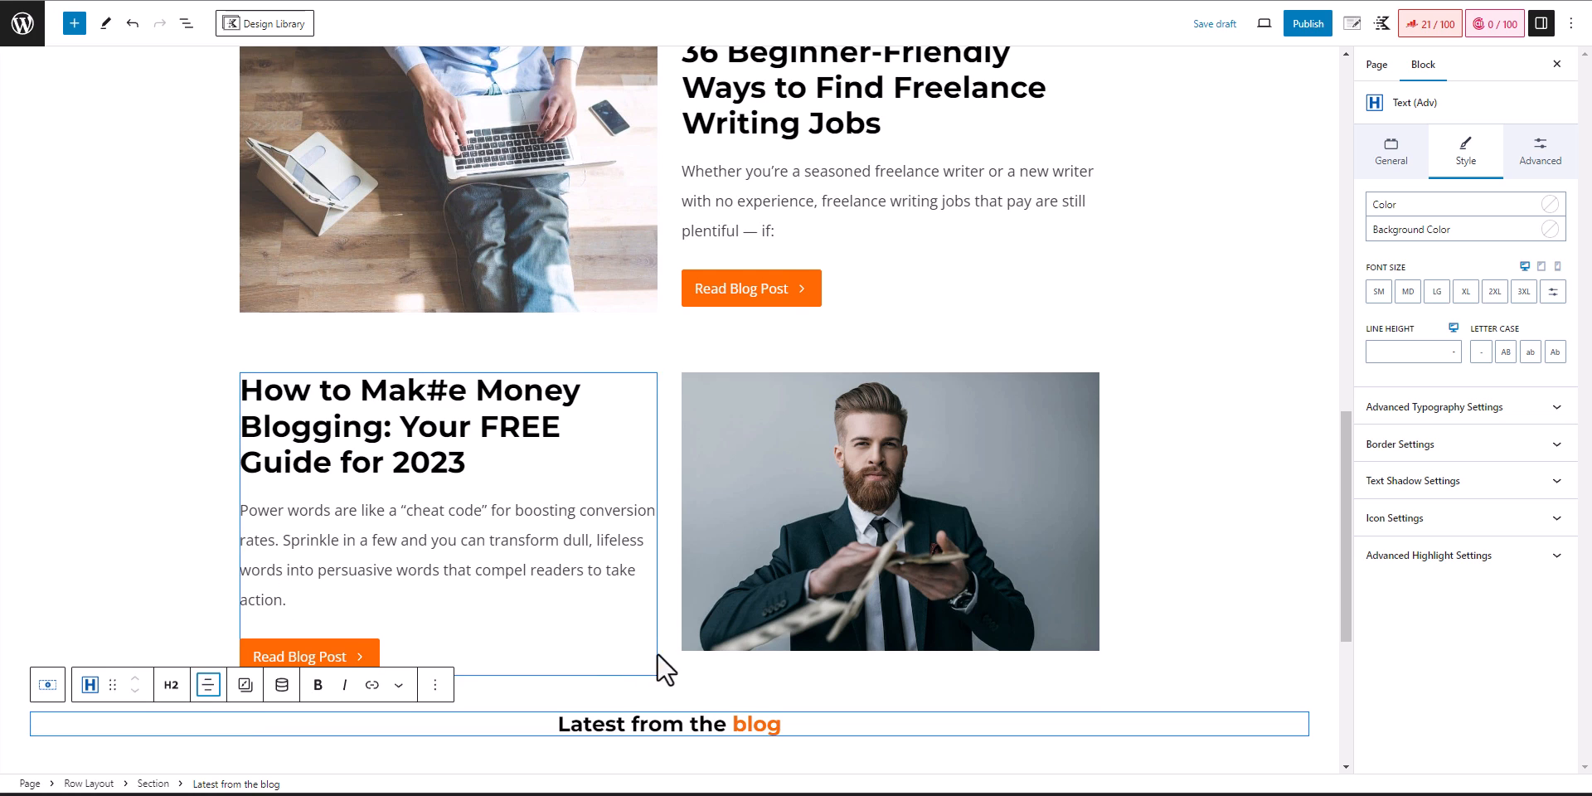
# - Set the "Latest from the blog" heading row to full width and make it use the theme's inner width
pyautogui.scroll(-2, 580, 630)
pyautogui.click(547, 543)
pyautogui.click(139, 514)
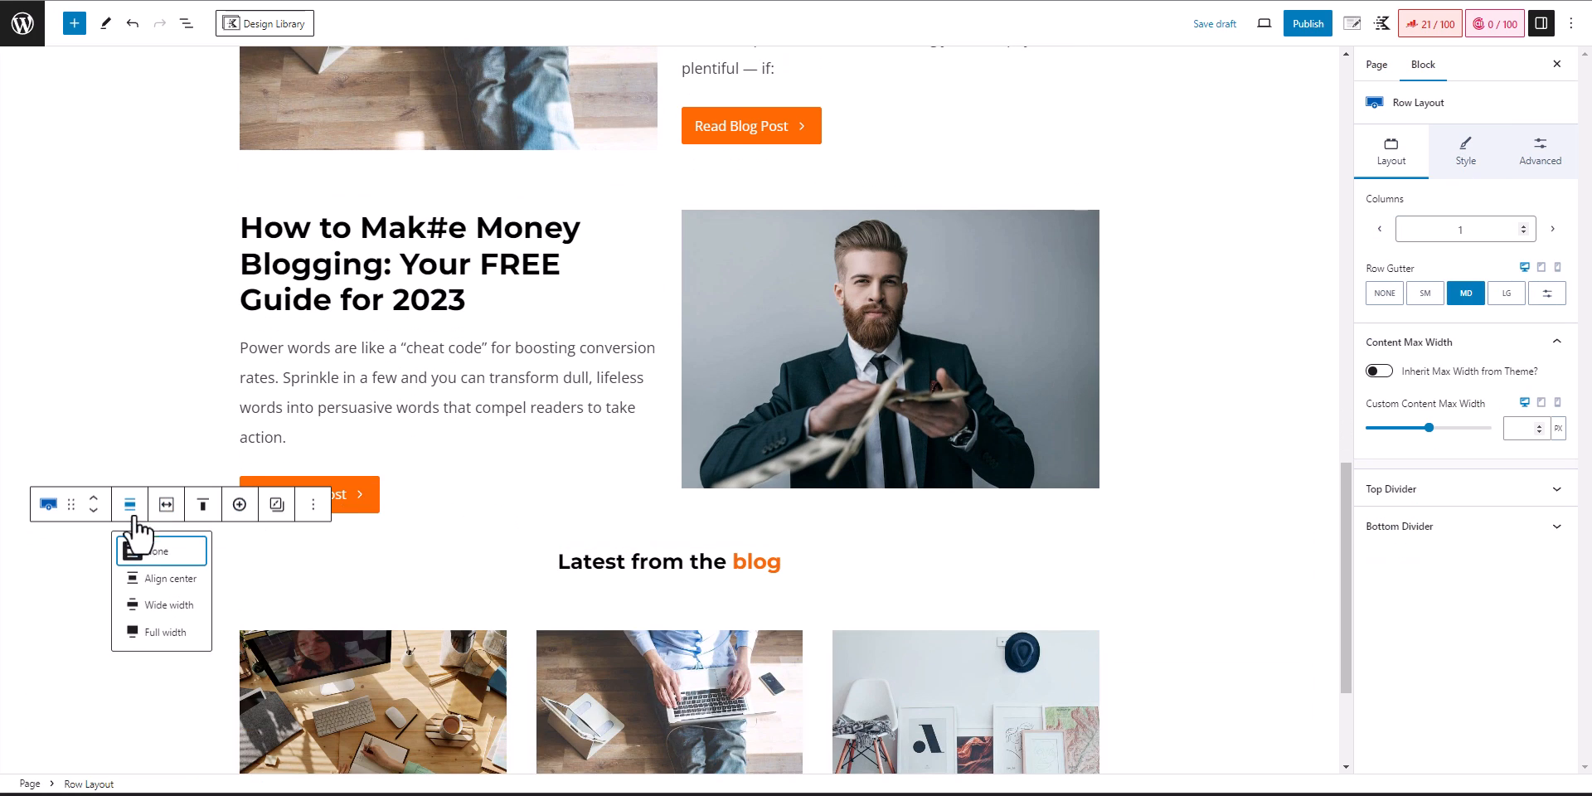
pyautogui.click(136, 629)
pyautogui.click(139, 508)
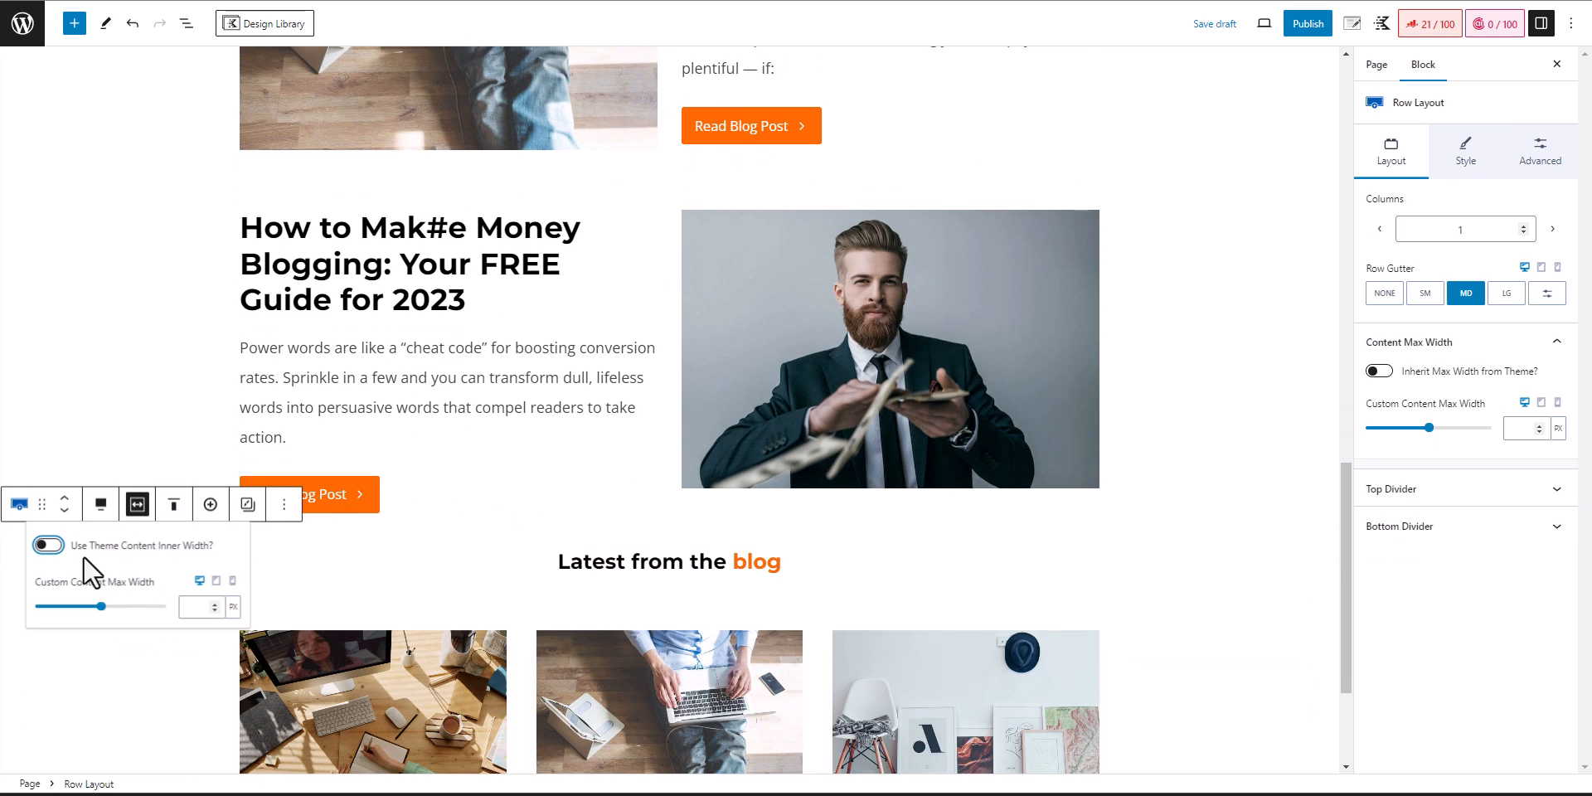
pyautogui.click(50, 545)
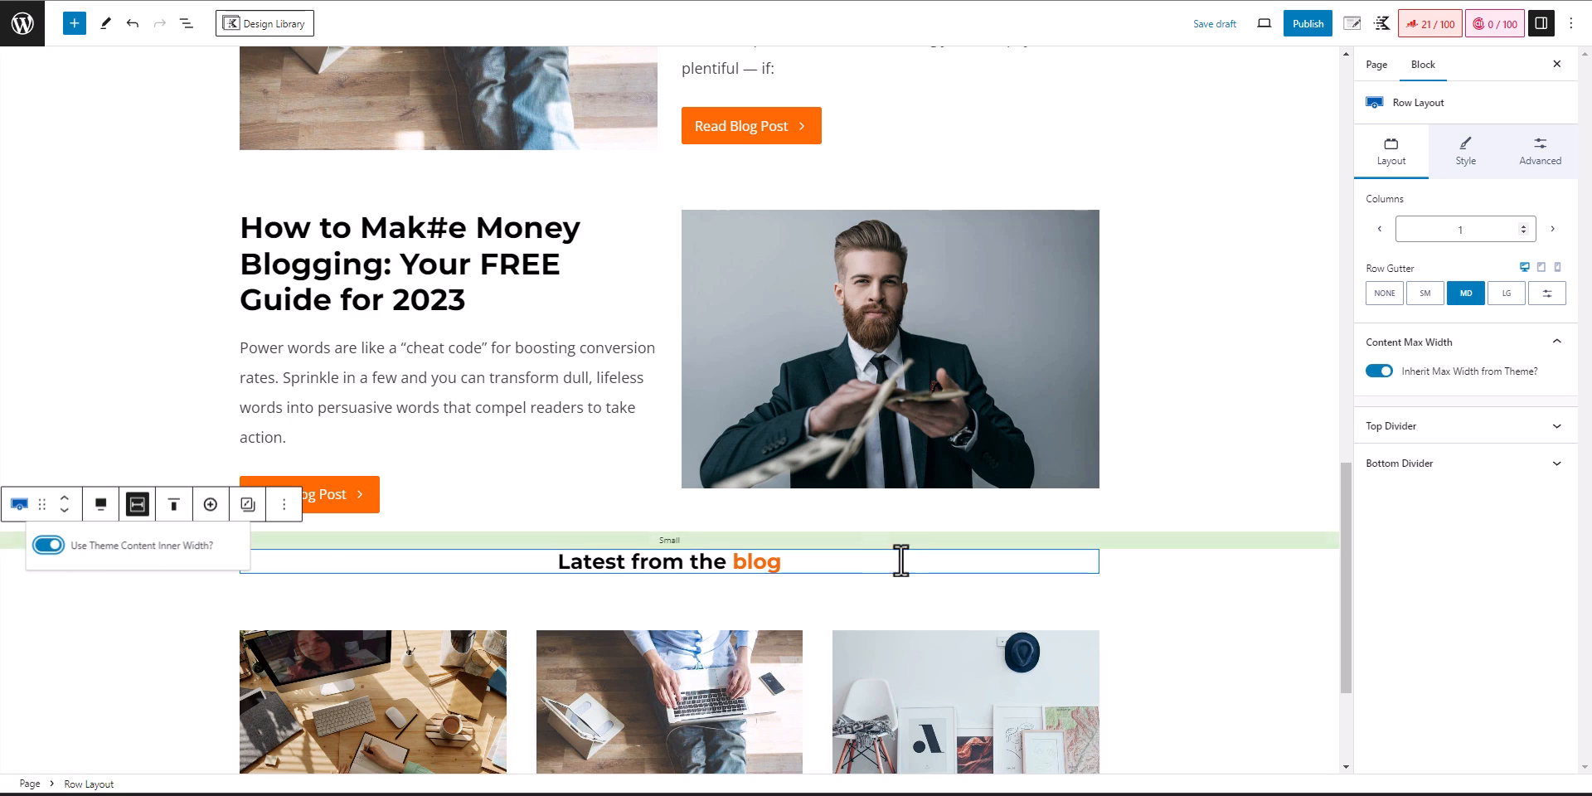
# - Set the "Latest from the blog" heading's font size to XL
pyautogui.click(810, 569)
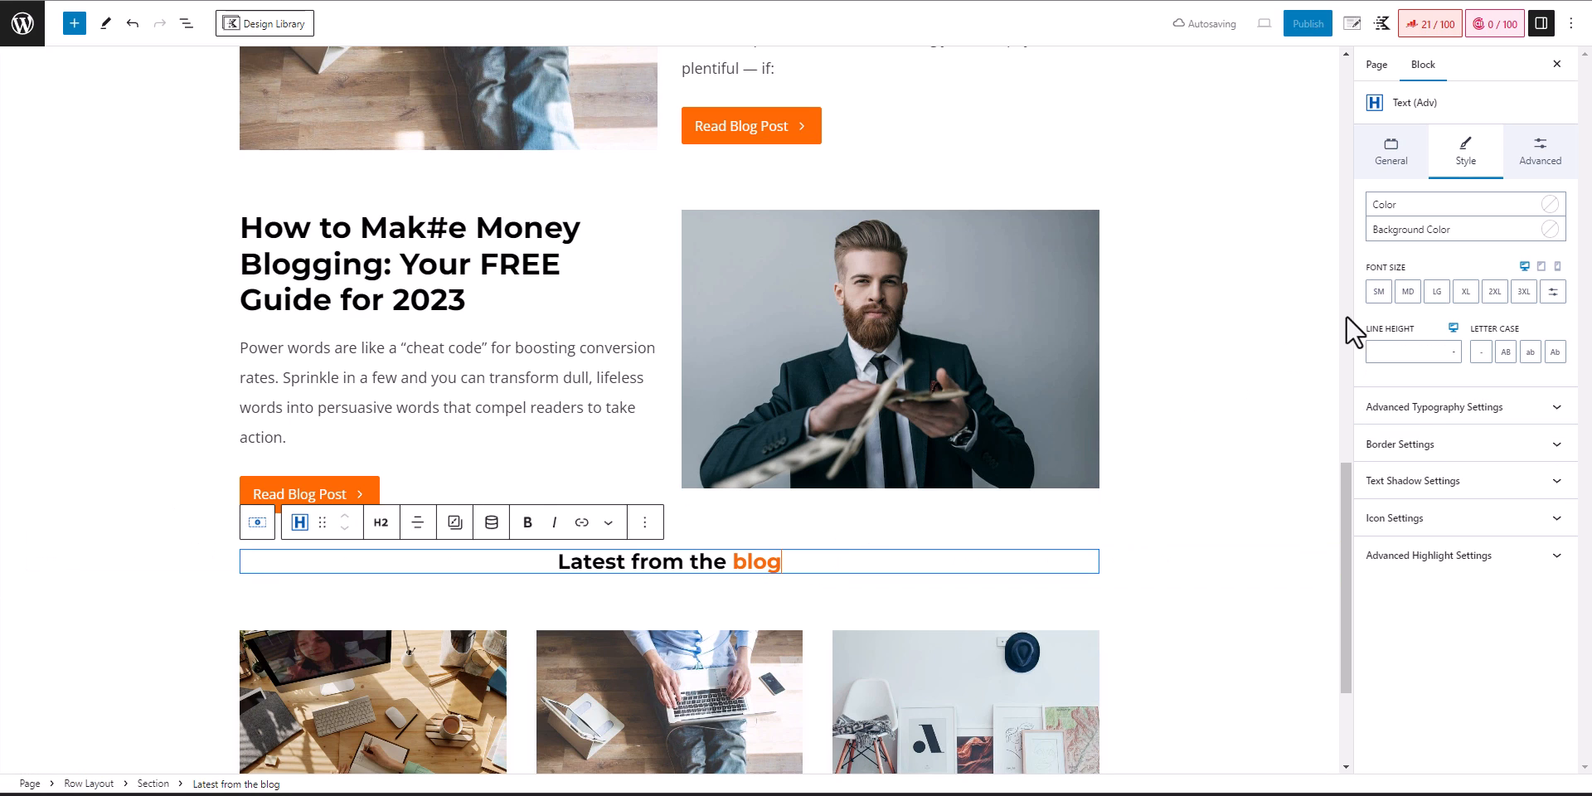
pyautogui.click(1465, 291)
pyautogui.click(1231, 574)
pyautogui.scroll(-3, 1230, 575)
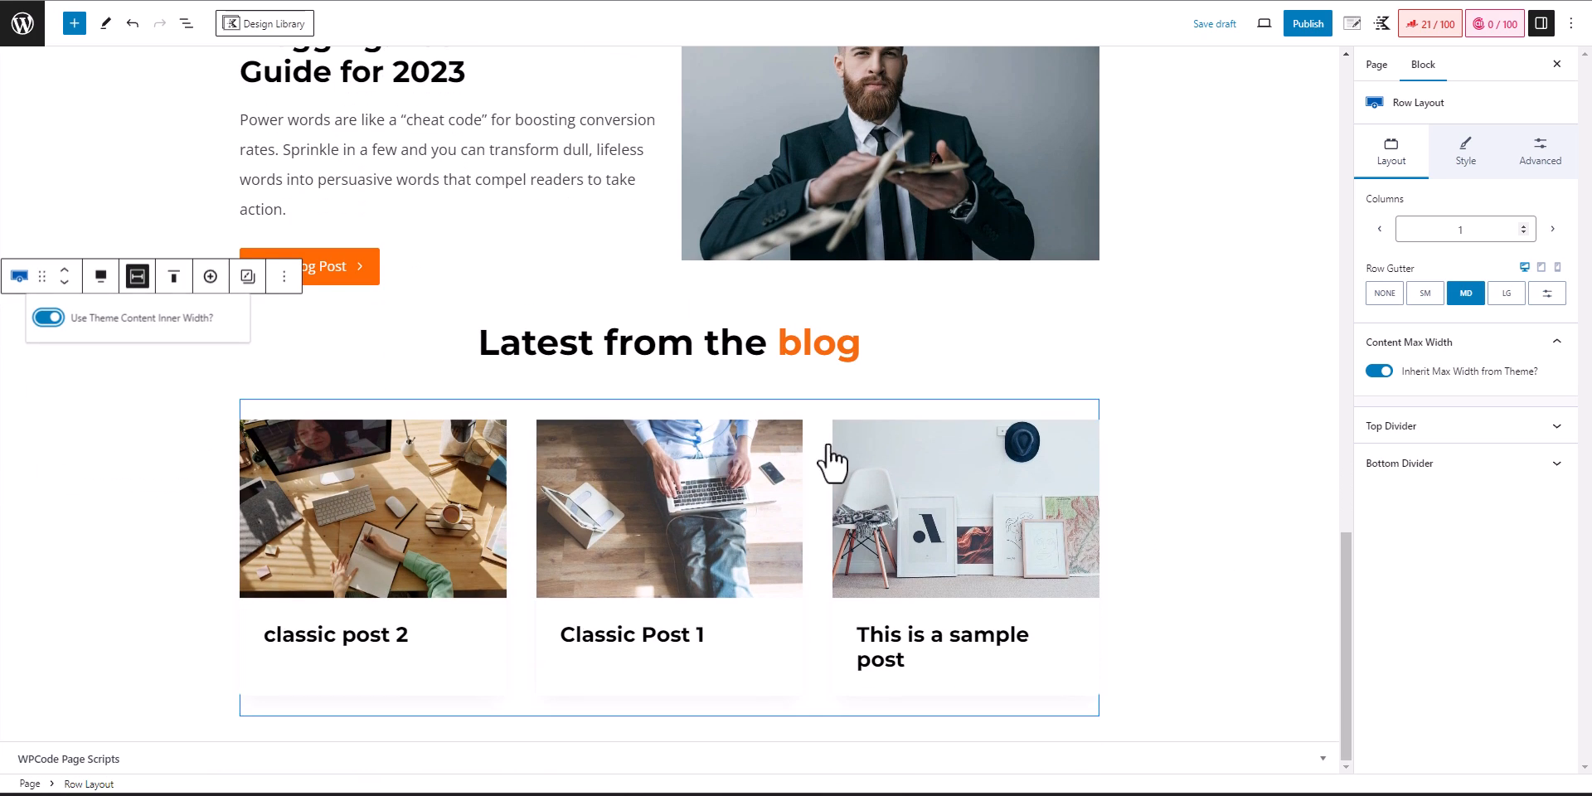
# - Set the background of the "Latest from the blog" heading row to the light beige palette color
pyautogui.click(1271, 371)
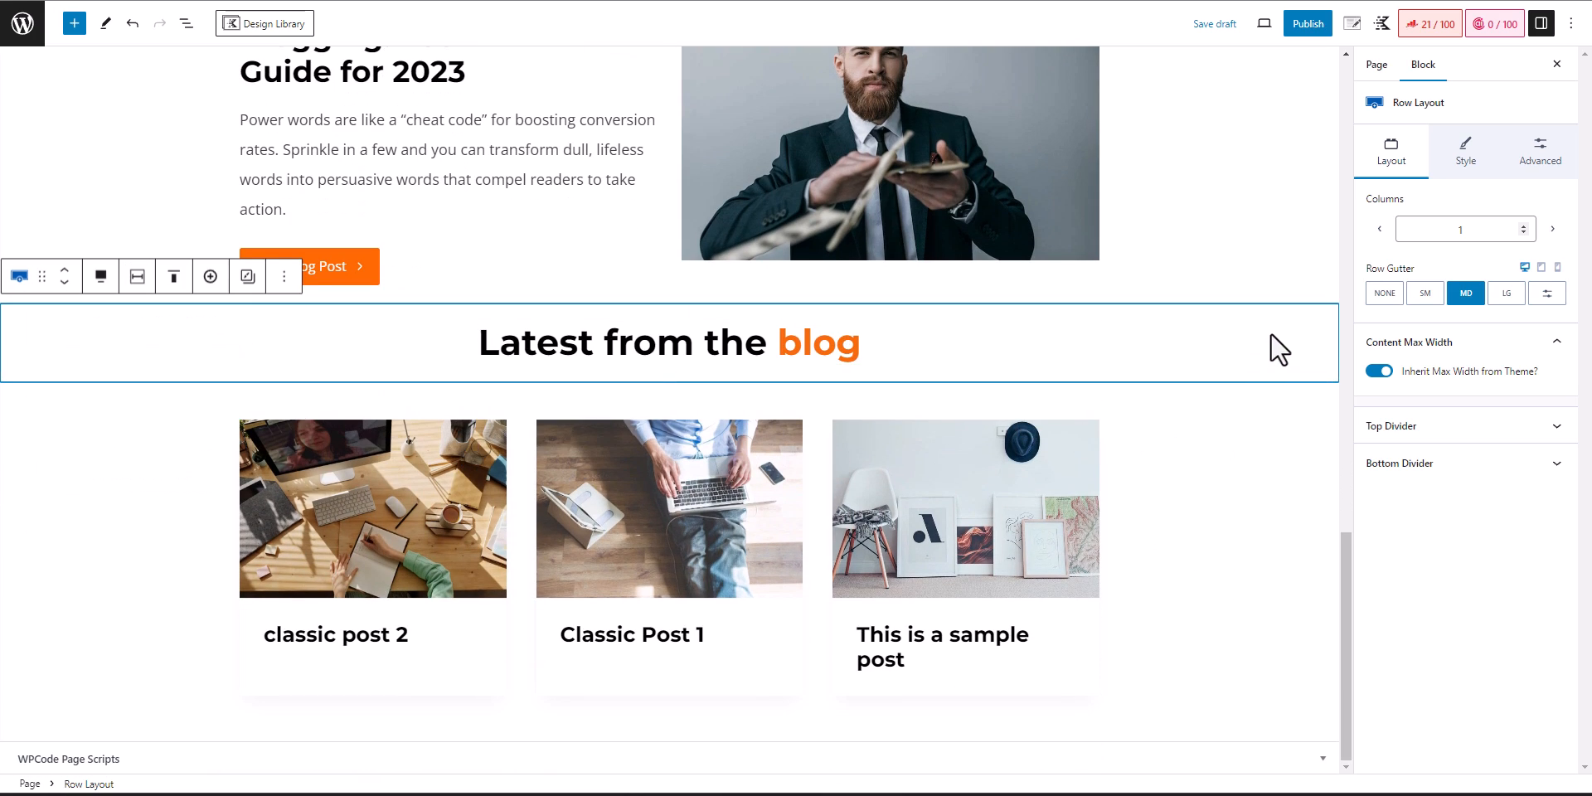
pyautogui.click(1466, 153)
pyautogui.click(1555, 305)
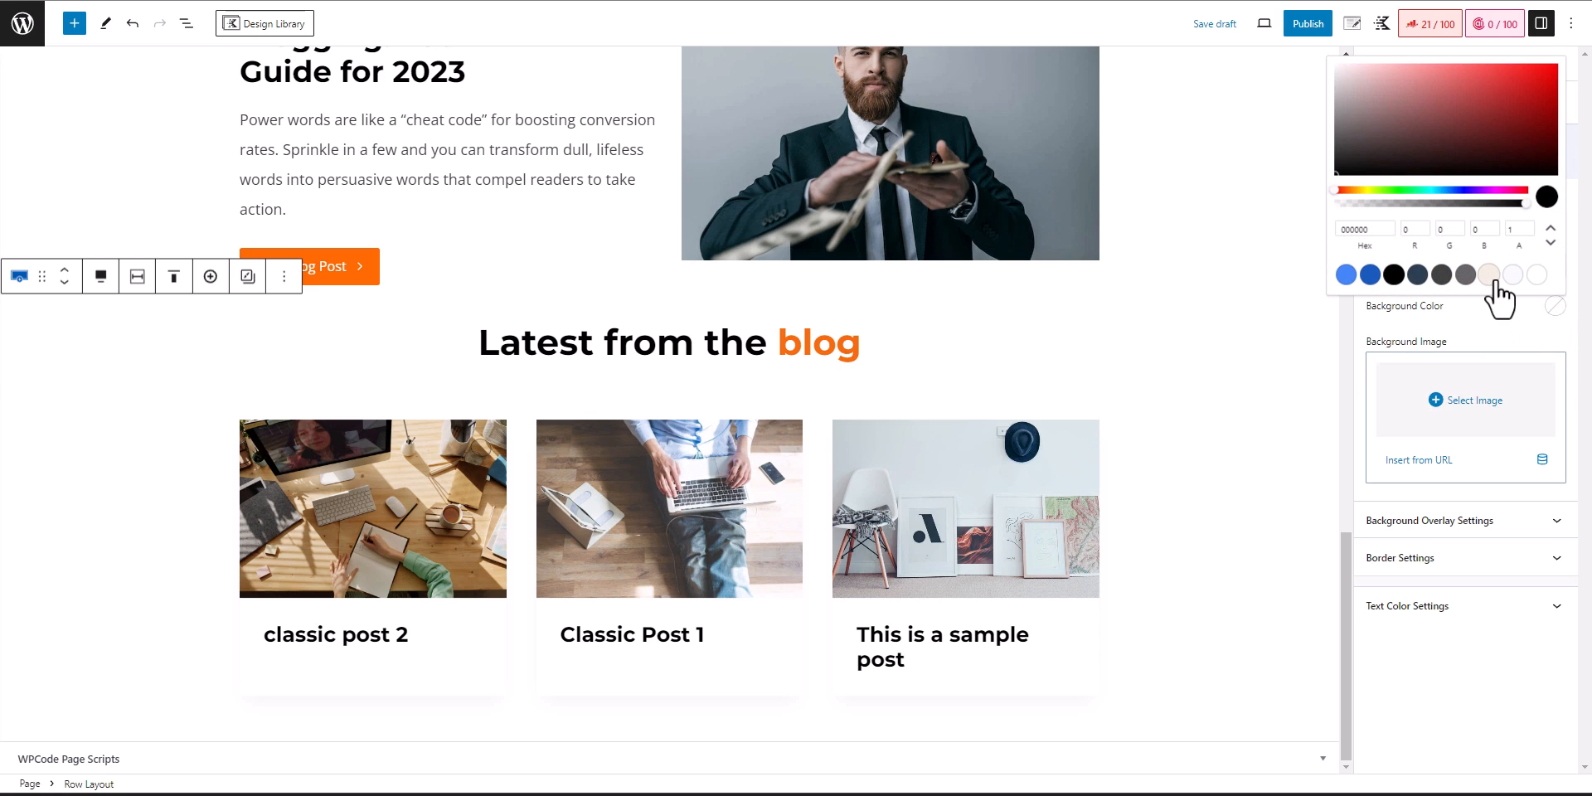
pyautogui.click(1489, 274)
# - Give the posts row below the heading the same light beige palette color as its background
pyautogui.click(1266, 415)
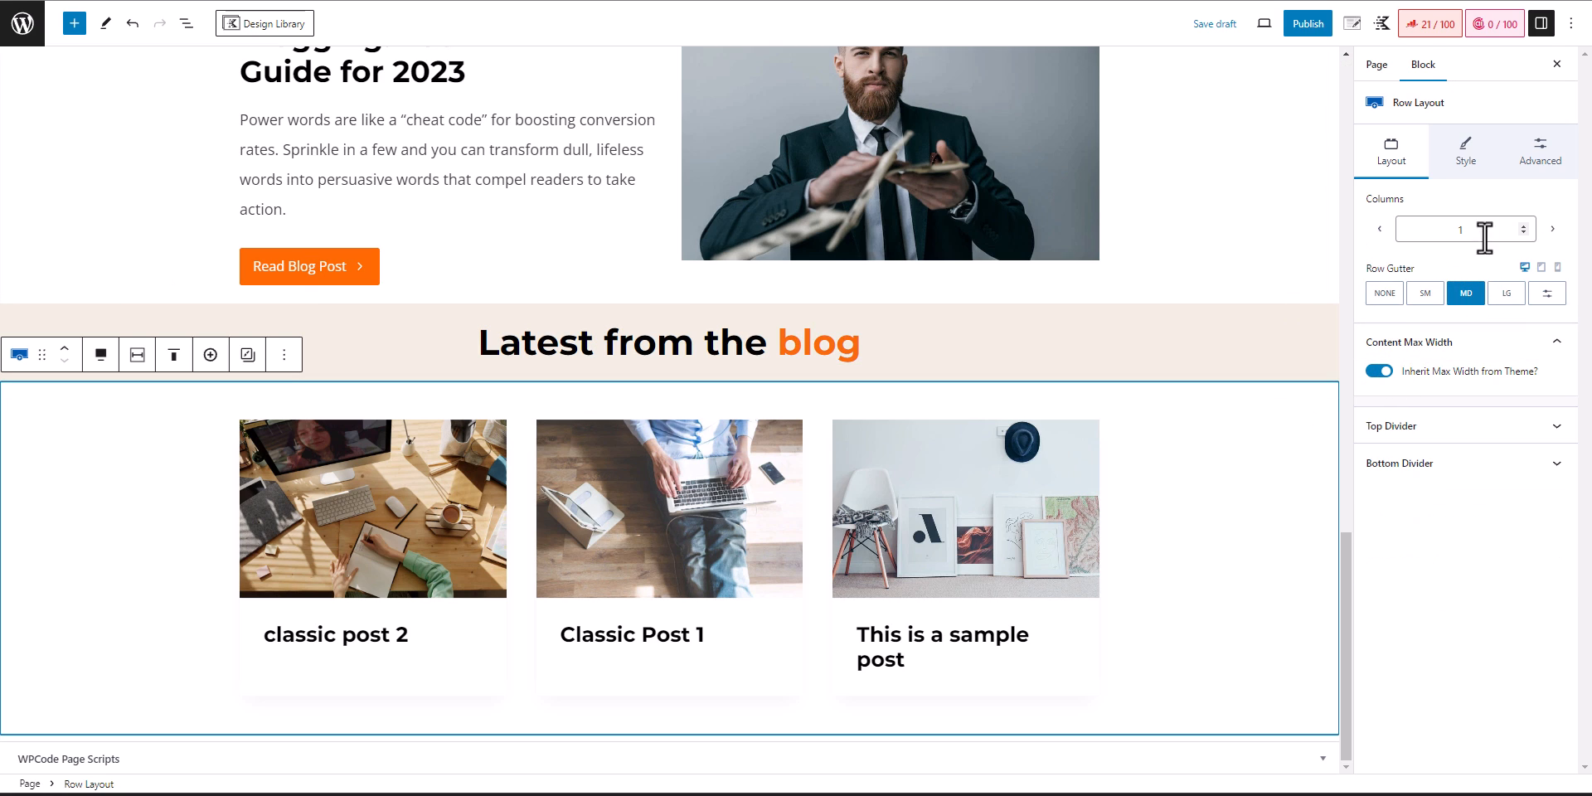
pyautogui.click(1469, 166)
pyautogui.click(1556, 305)
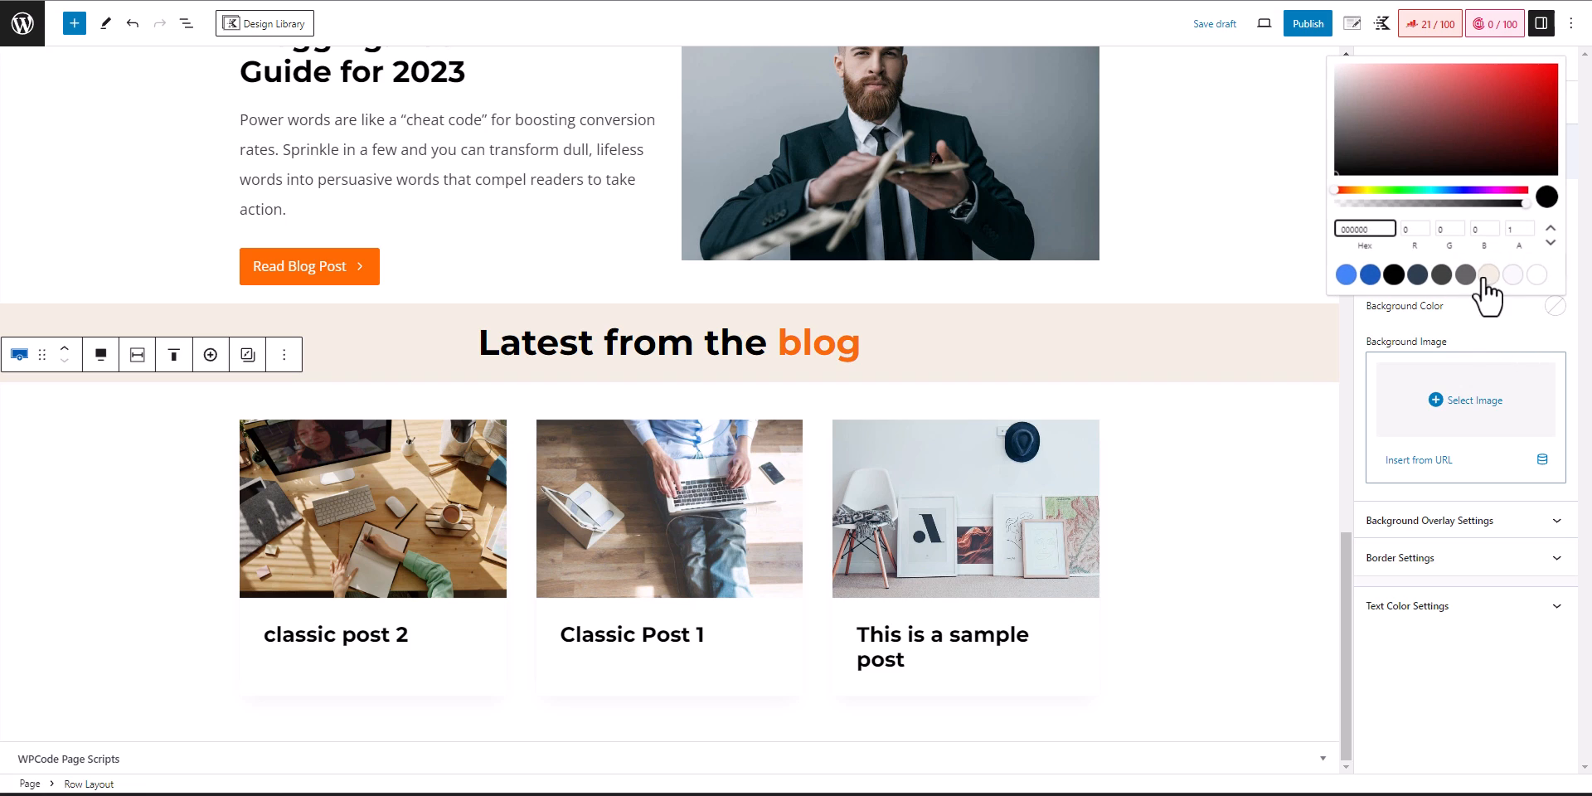
pyautogui.click(1489, 274)
pyautogui.click(1237, 504)
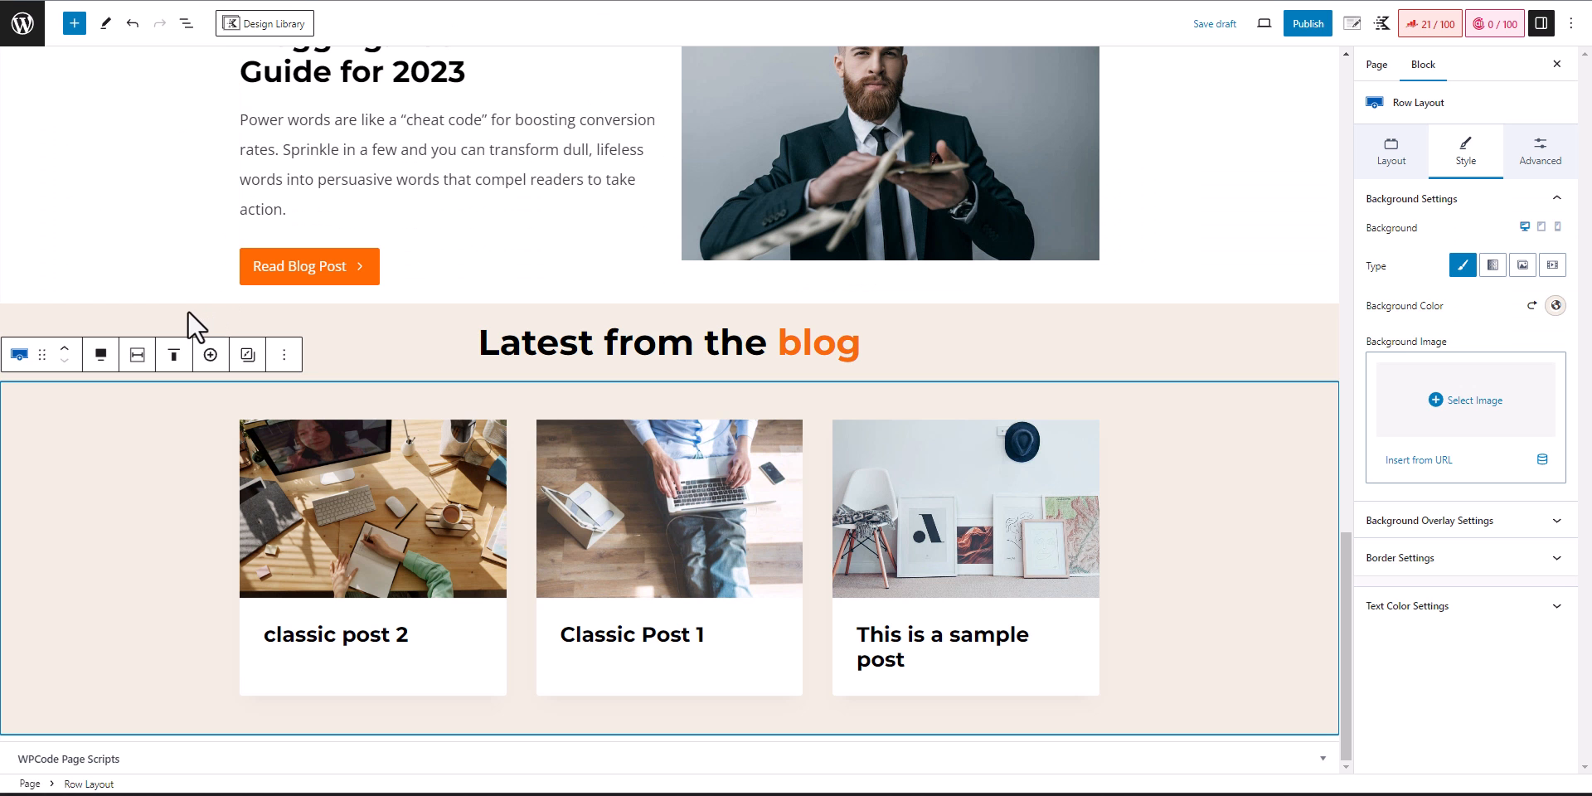
# - Add the layered slanted top divider to the "Latest from the blog" heading row and increase the row's top padding
pyautogui.click(176, 316)
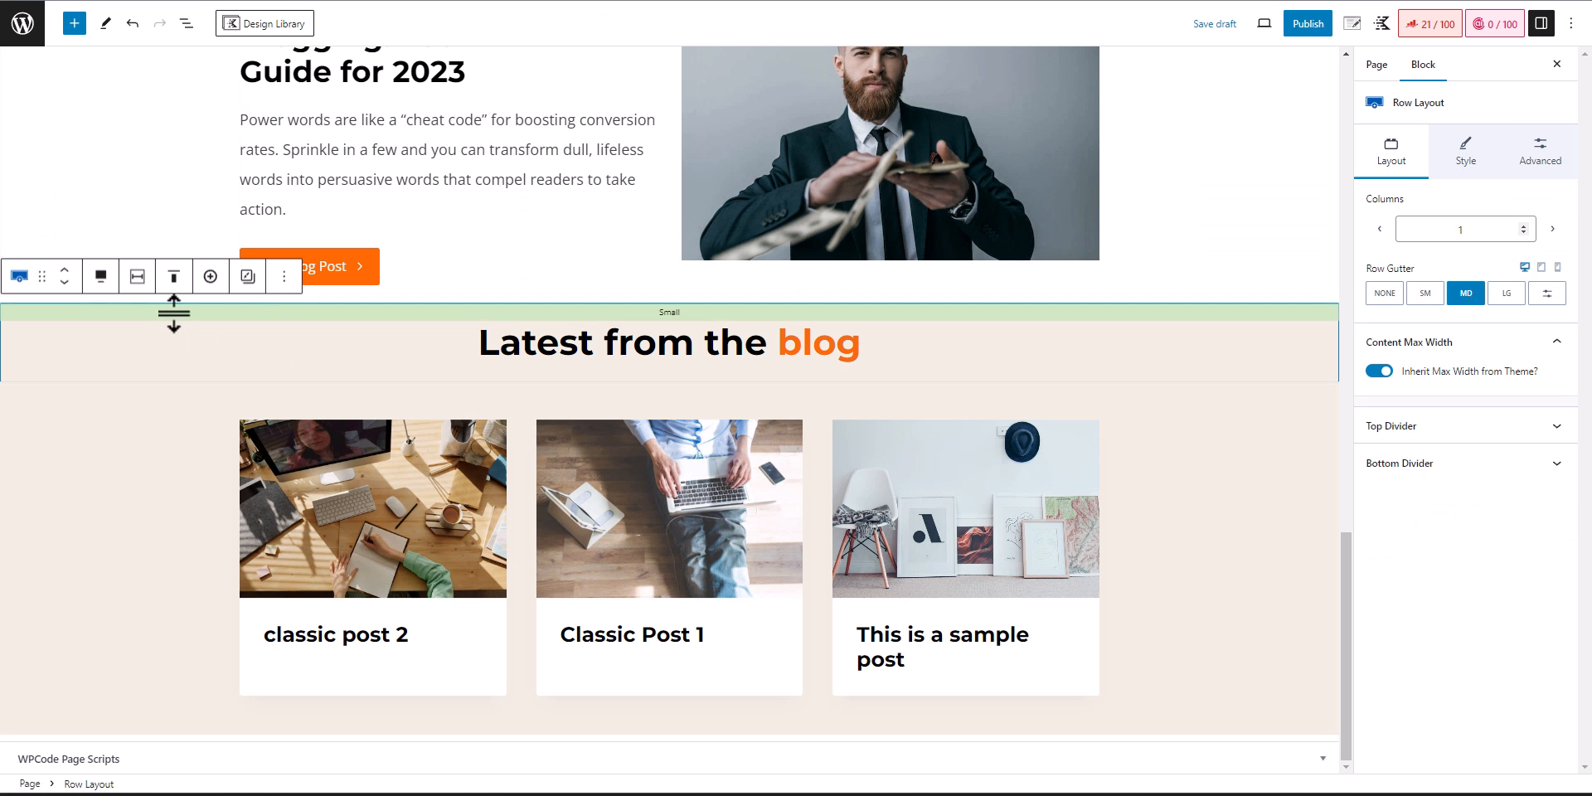
pyautogui.click(1442, 427)
pyautogui.click(1470, 485)
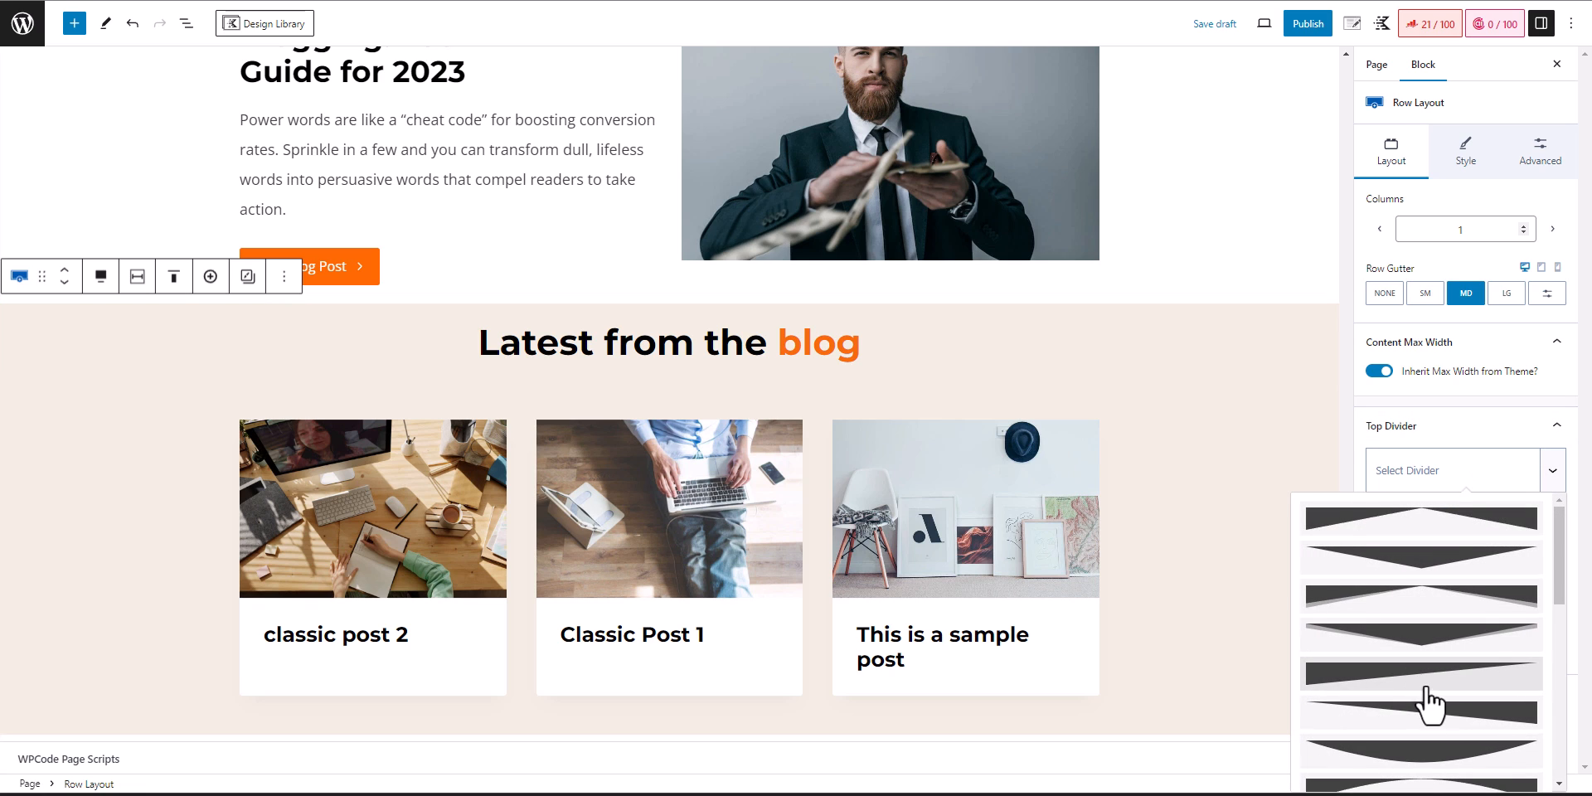
pyautogui.scroll(-3, 1418, 663)
pyautogui.scroll(-3, 1411, 720)
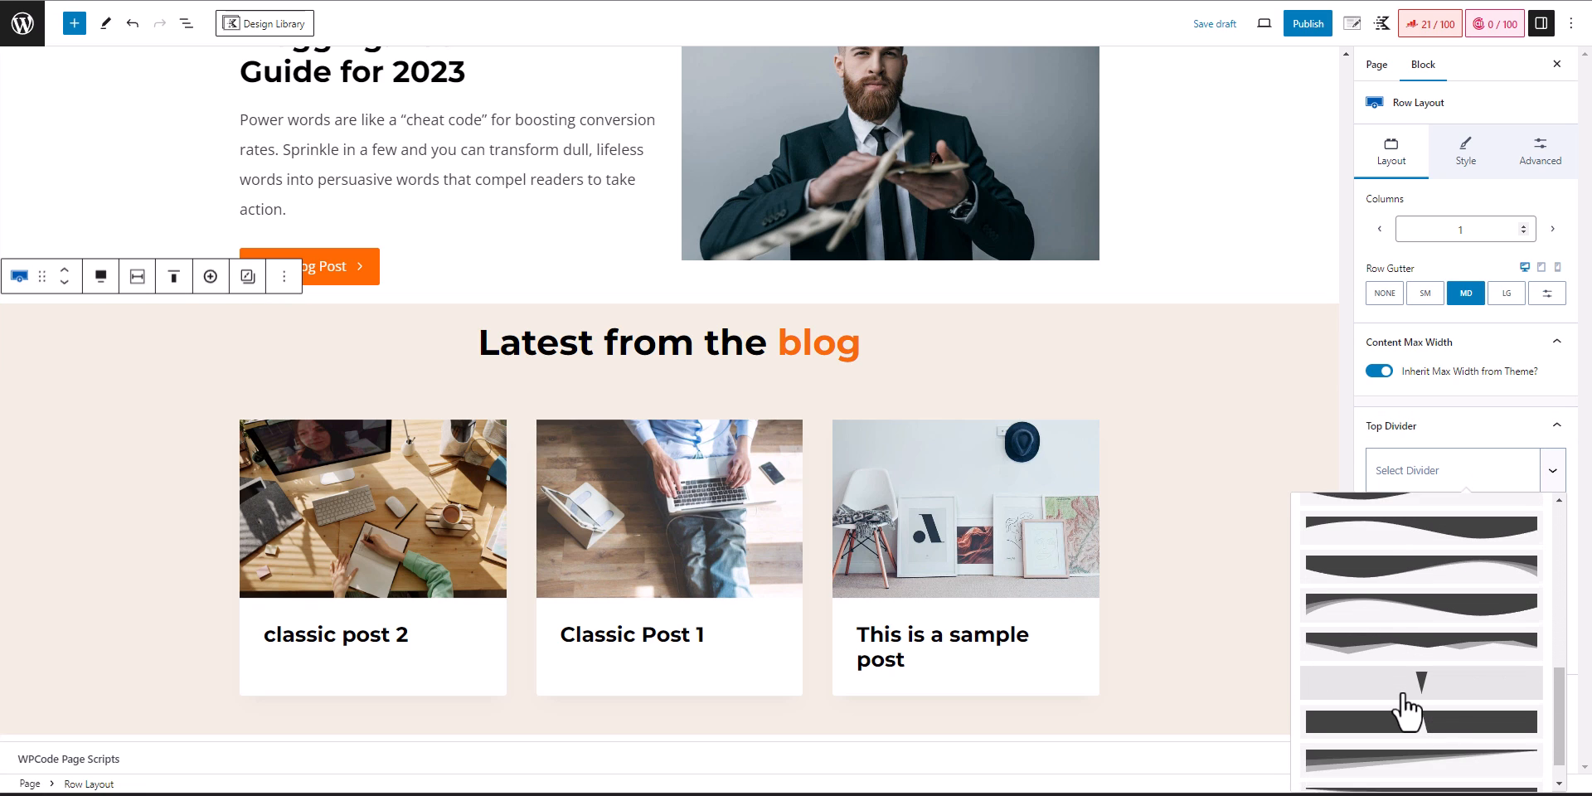
pyautogui.click(1414, 738)
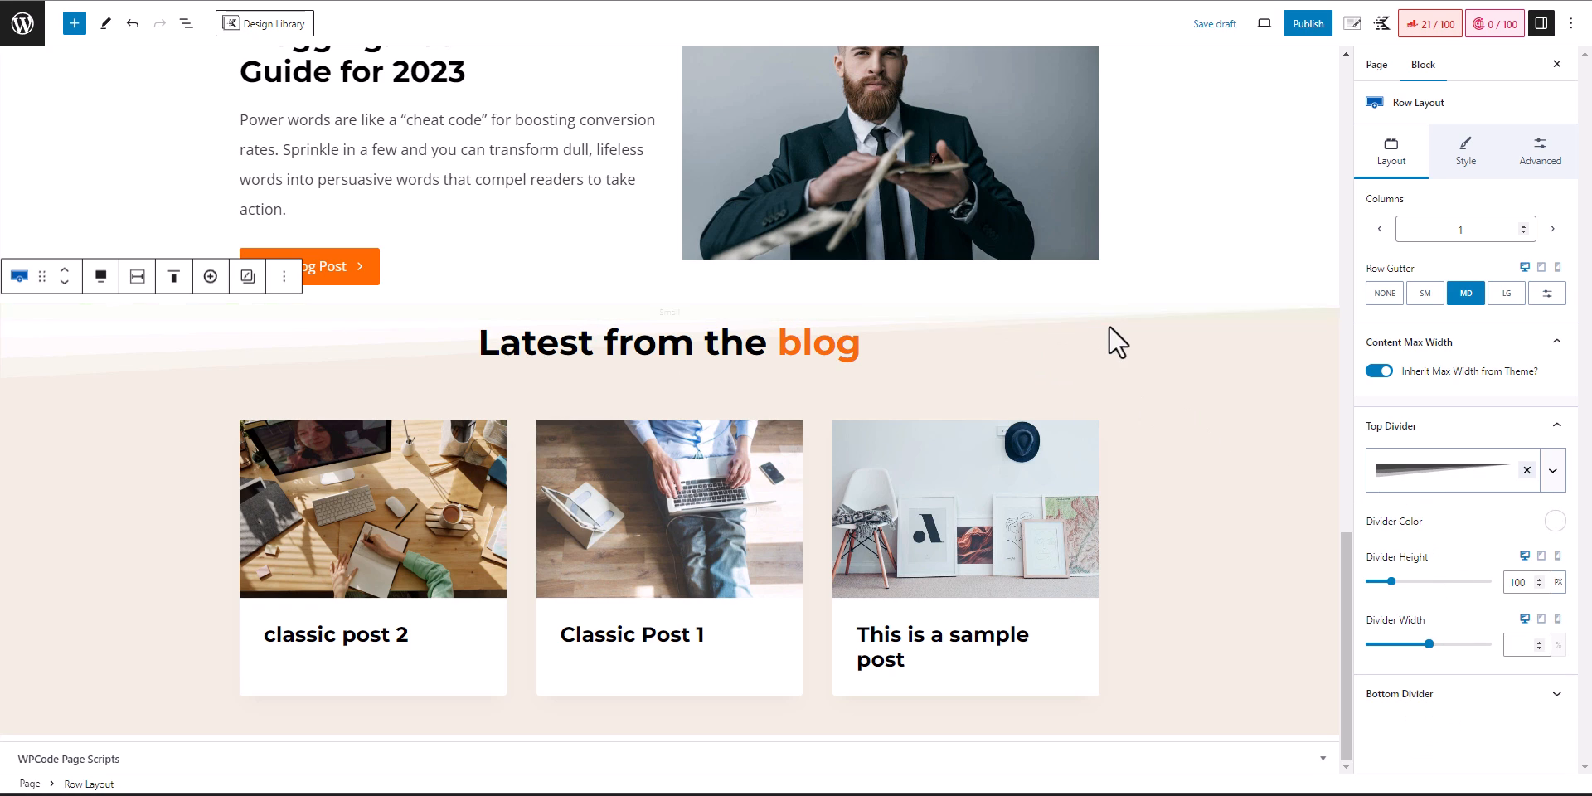
pyautogui.moveTo(1094, 310); pyautogui.dragTo(1093, 349)
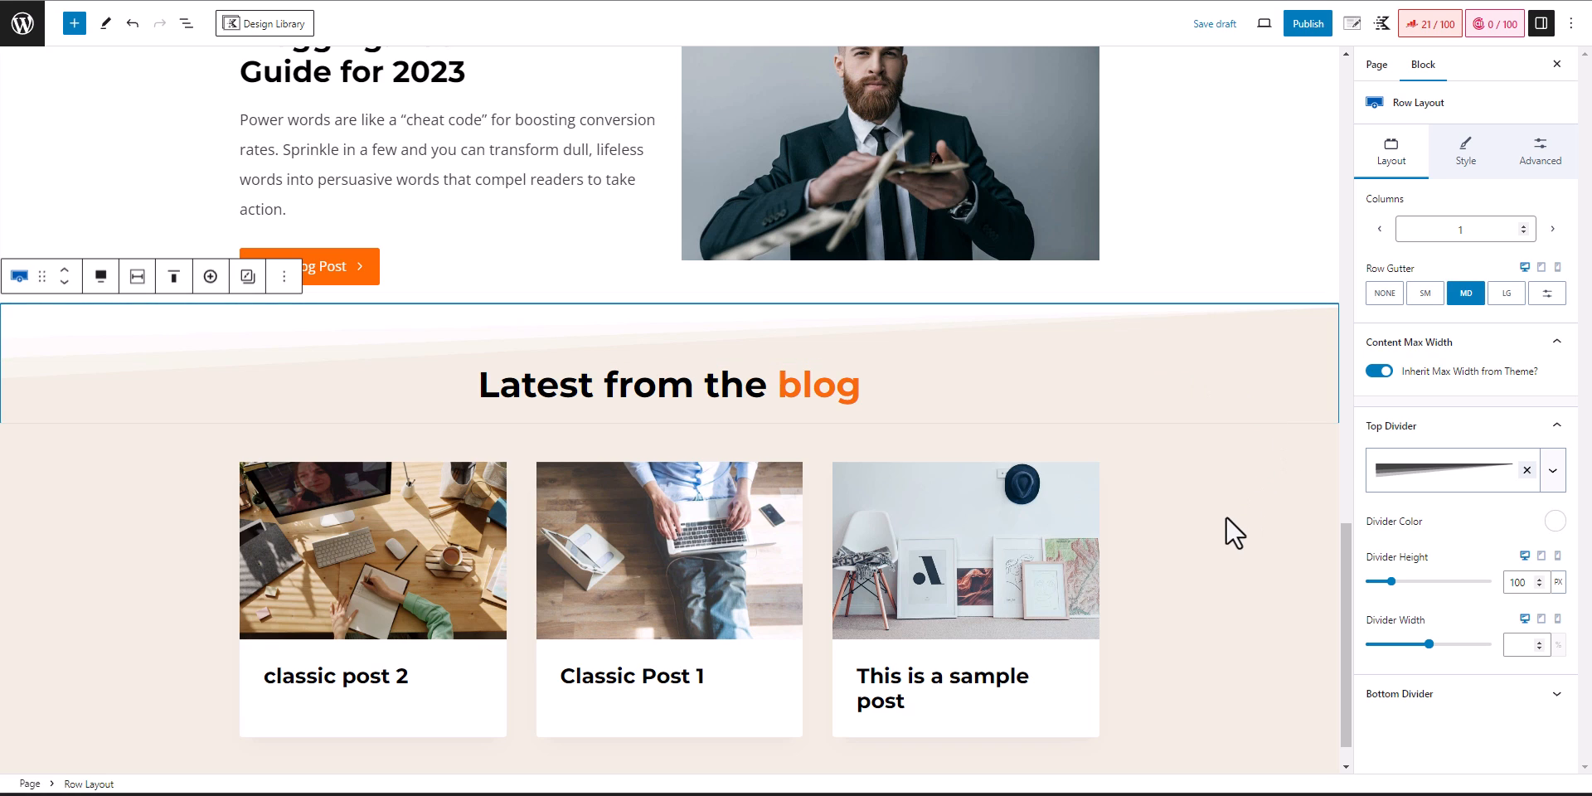
pyautogui.scroll(-1, 1225, 515)
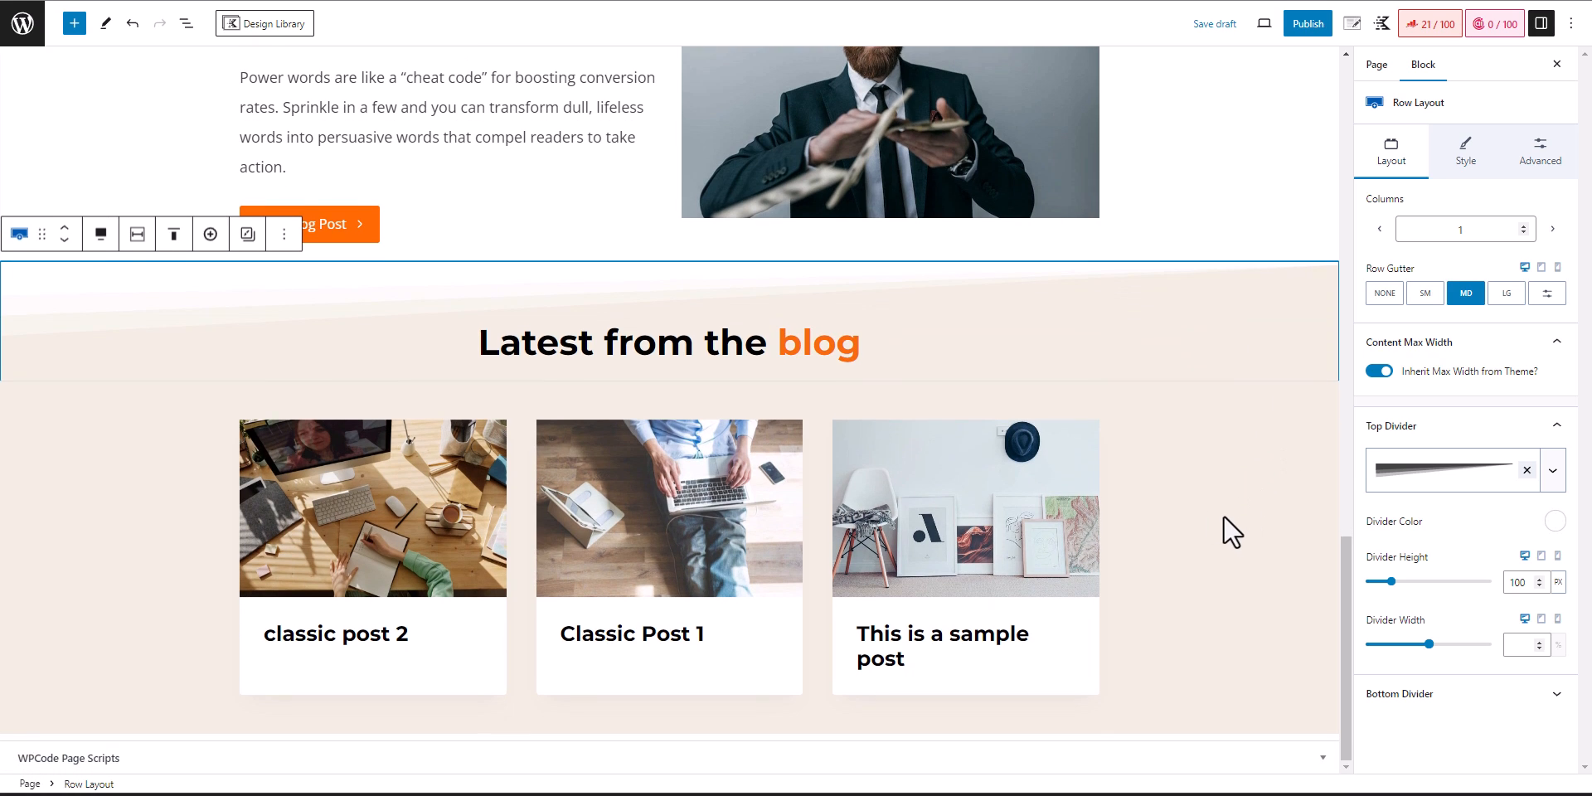
# - Set the Posts block's number of items to 3, leaving the category filter empty
pyautogui.click(1225, 511)
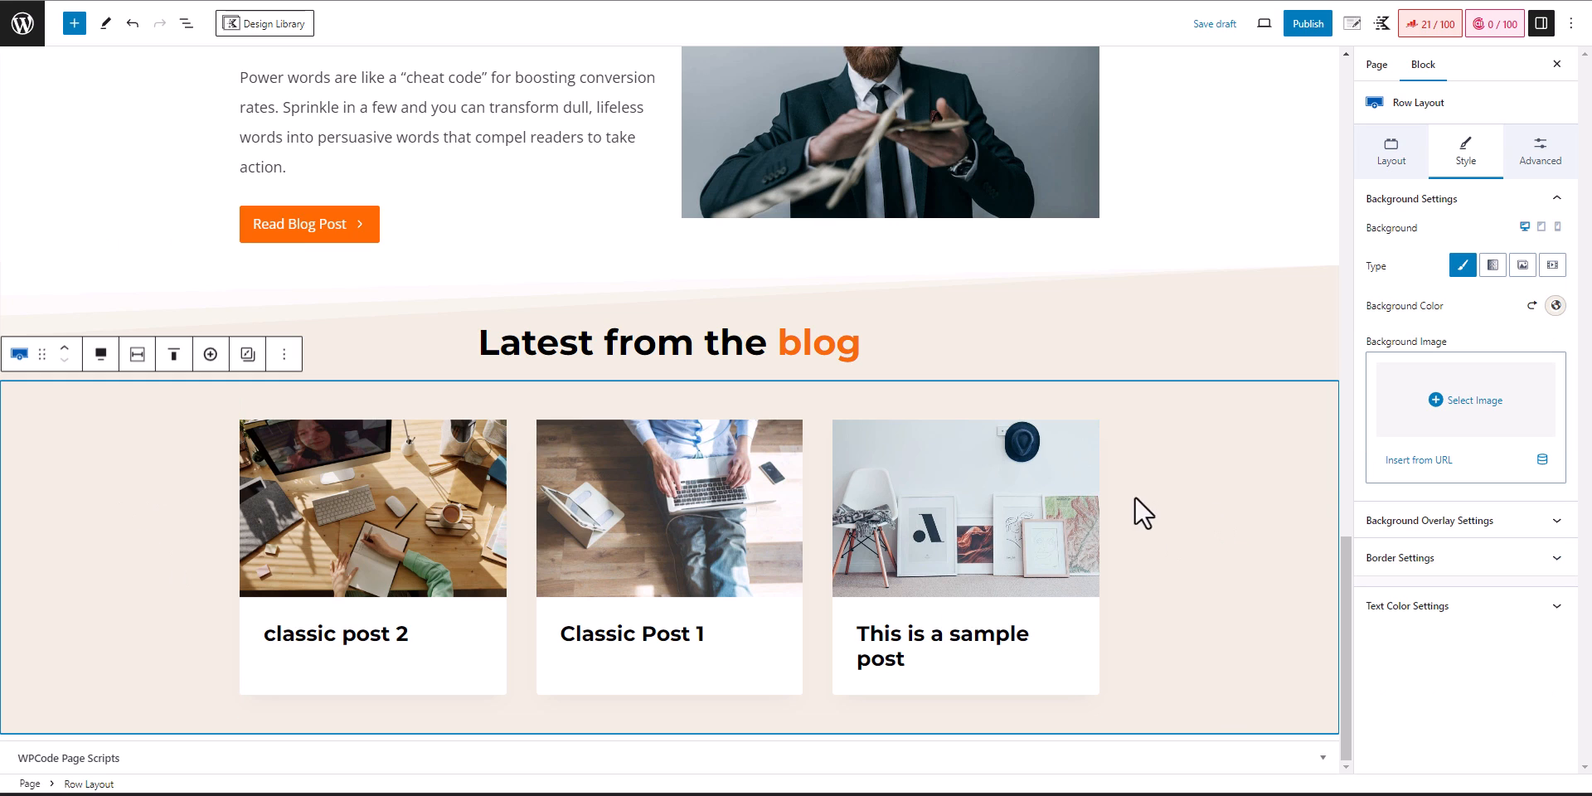
pyautogui.click(1069, 487)
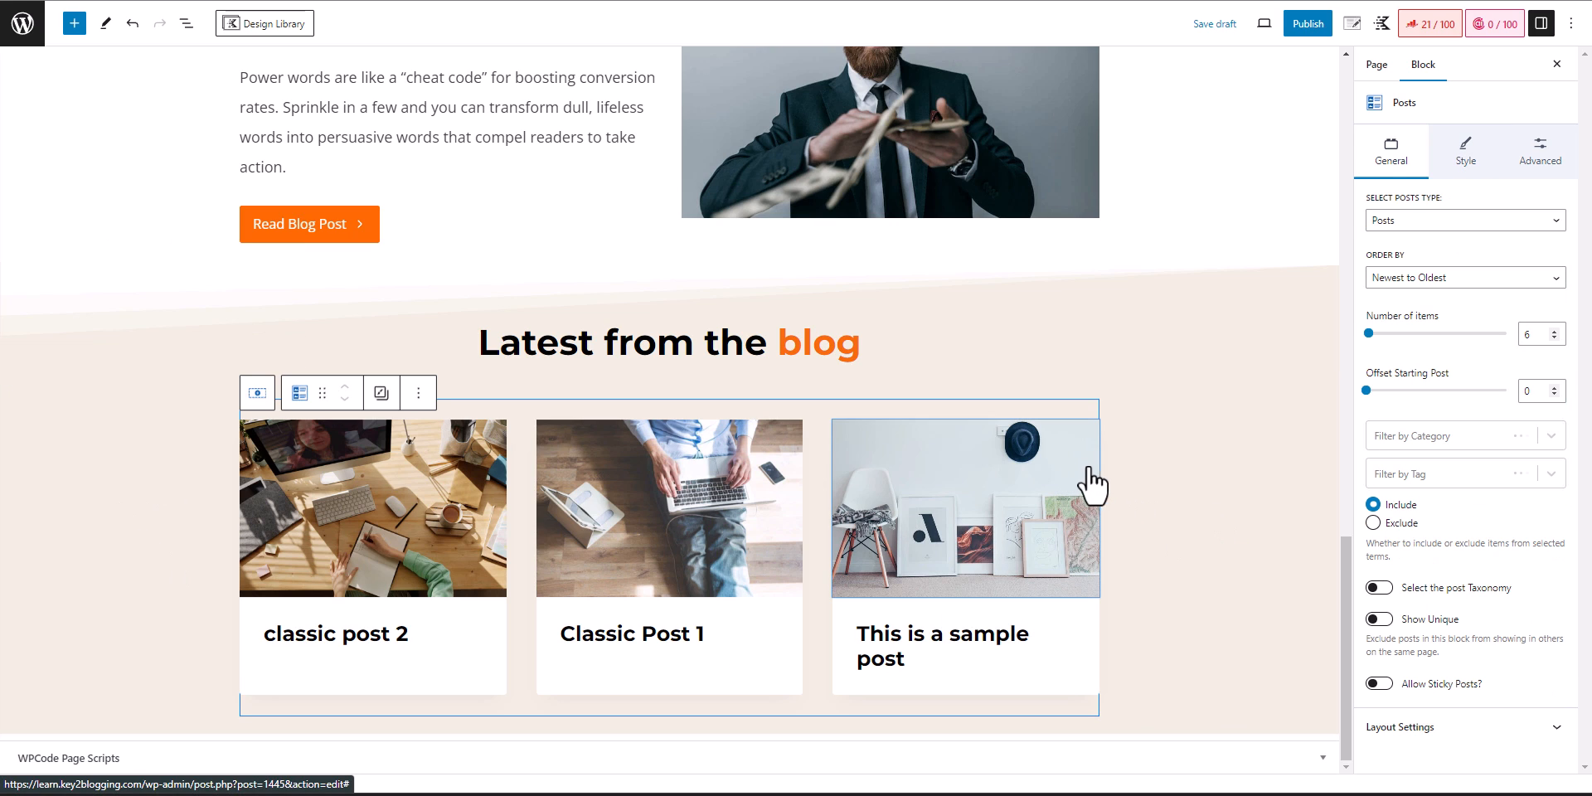
pyautogui.click(1554, 338)
pyautogui.click(1554, 337)
pyautogui.click(1554, 337)
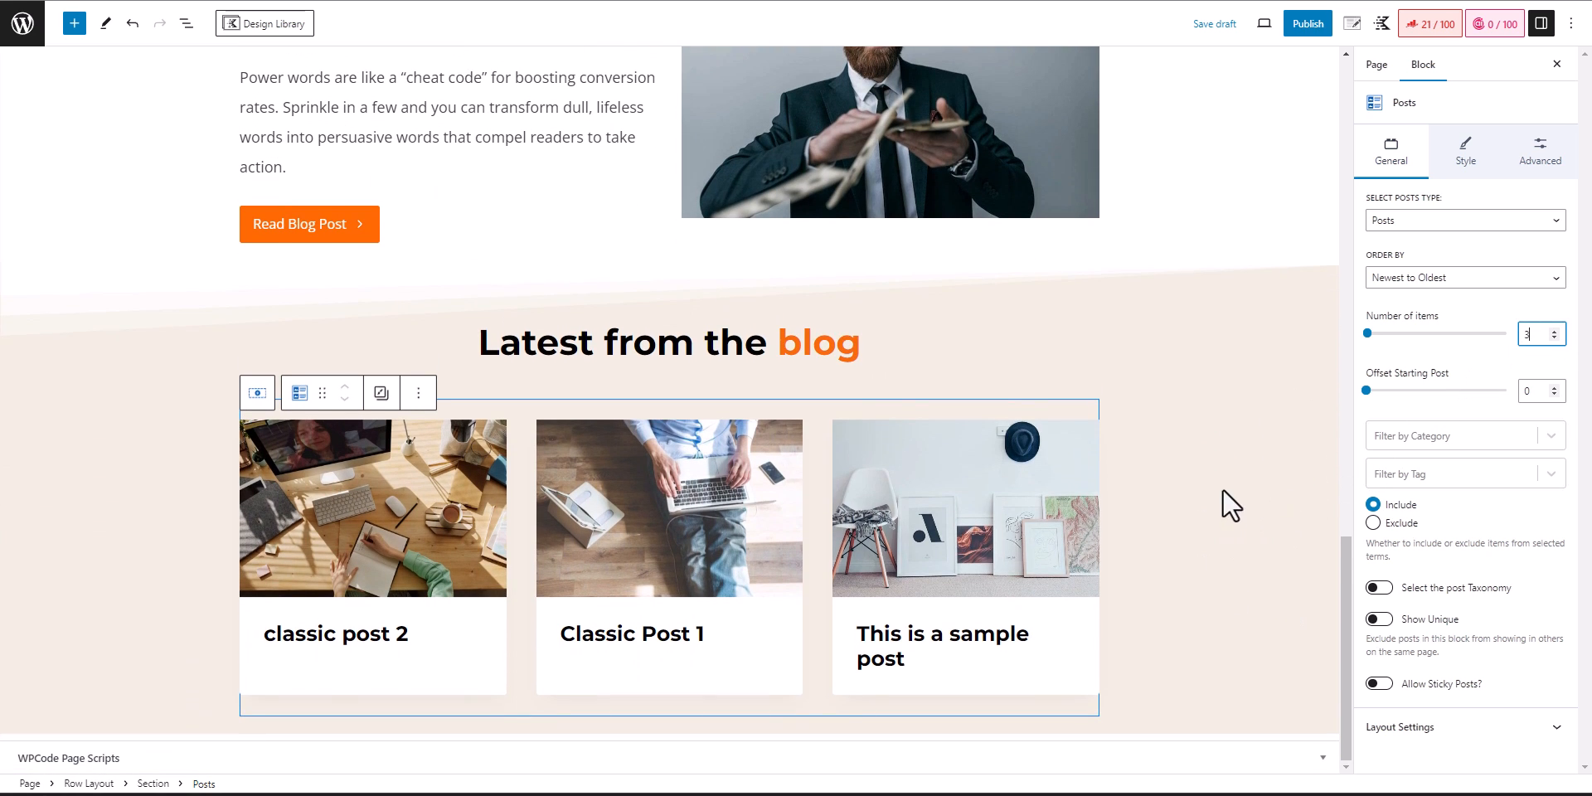
pyautogui.click(1436, 439)
pyautogui.click(1436, 441)
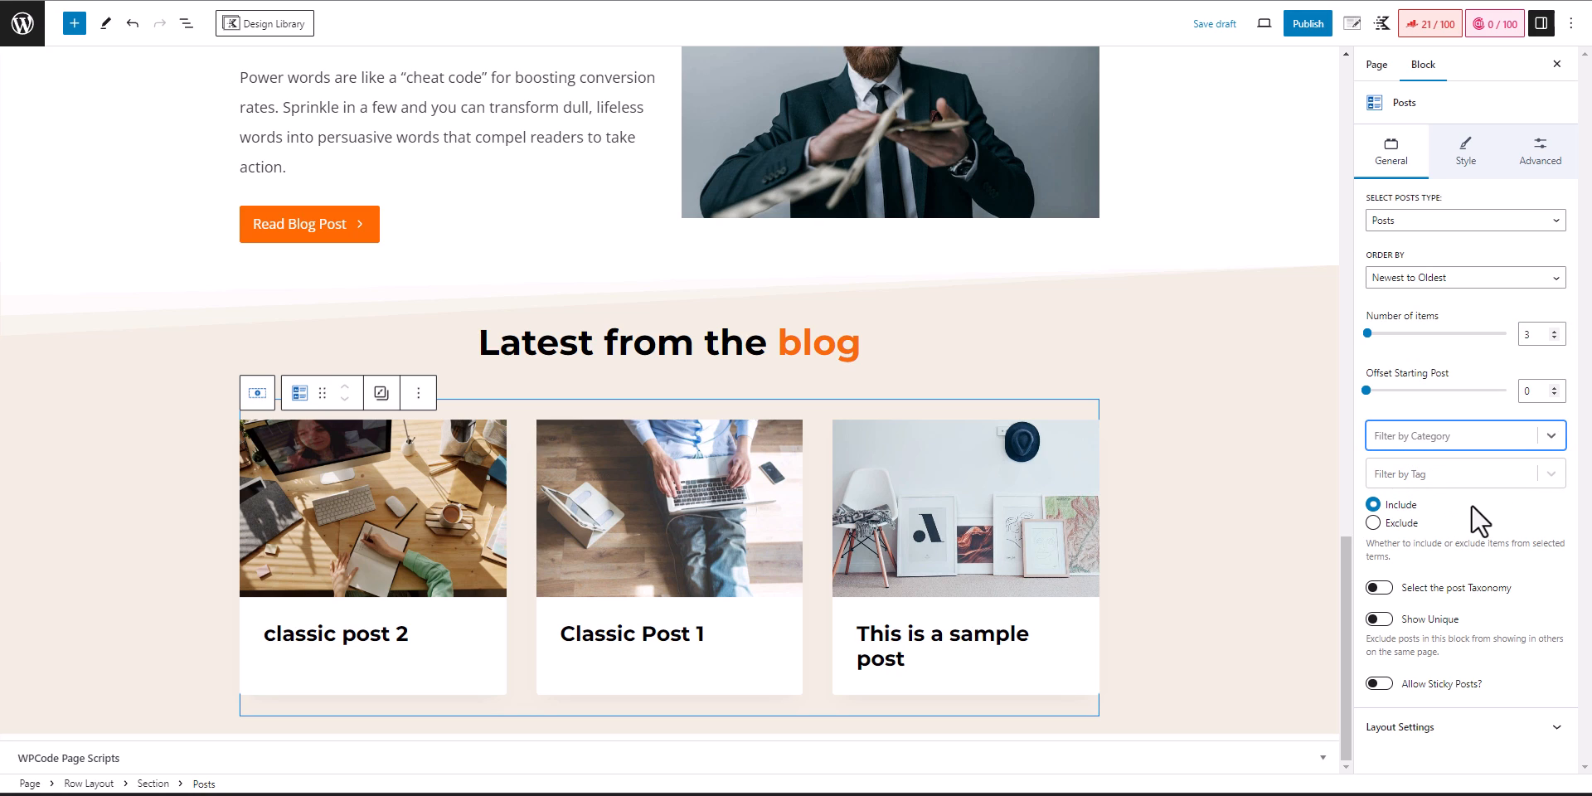
# - Try a two-column layout for the posts grid and return it to three columns
pyautogui.click(1478, 723)
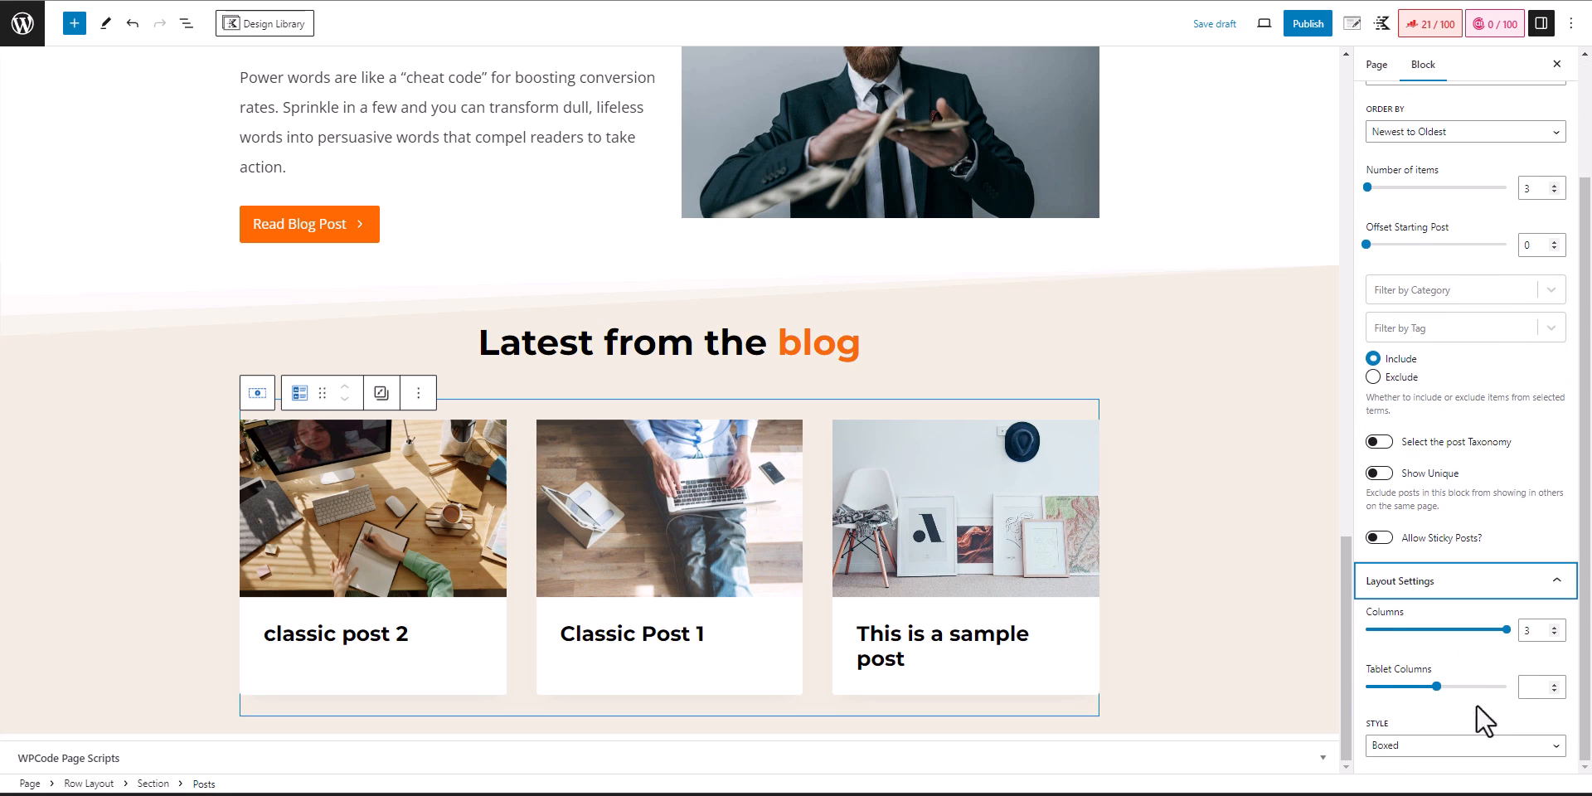
pyautogui.moveTo(1506, 632); pyautogui.dragTo(1454, 634)
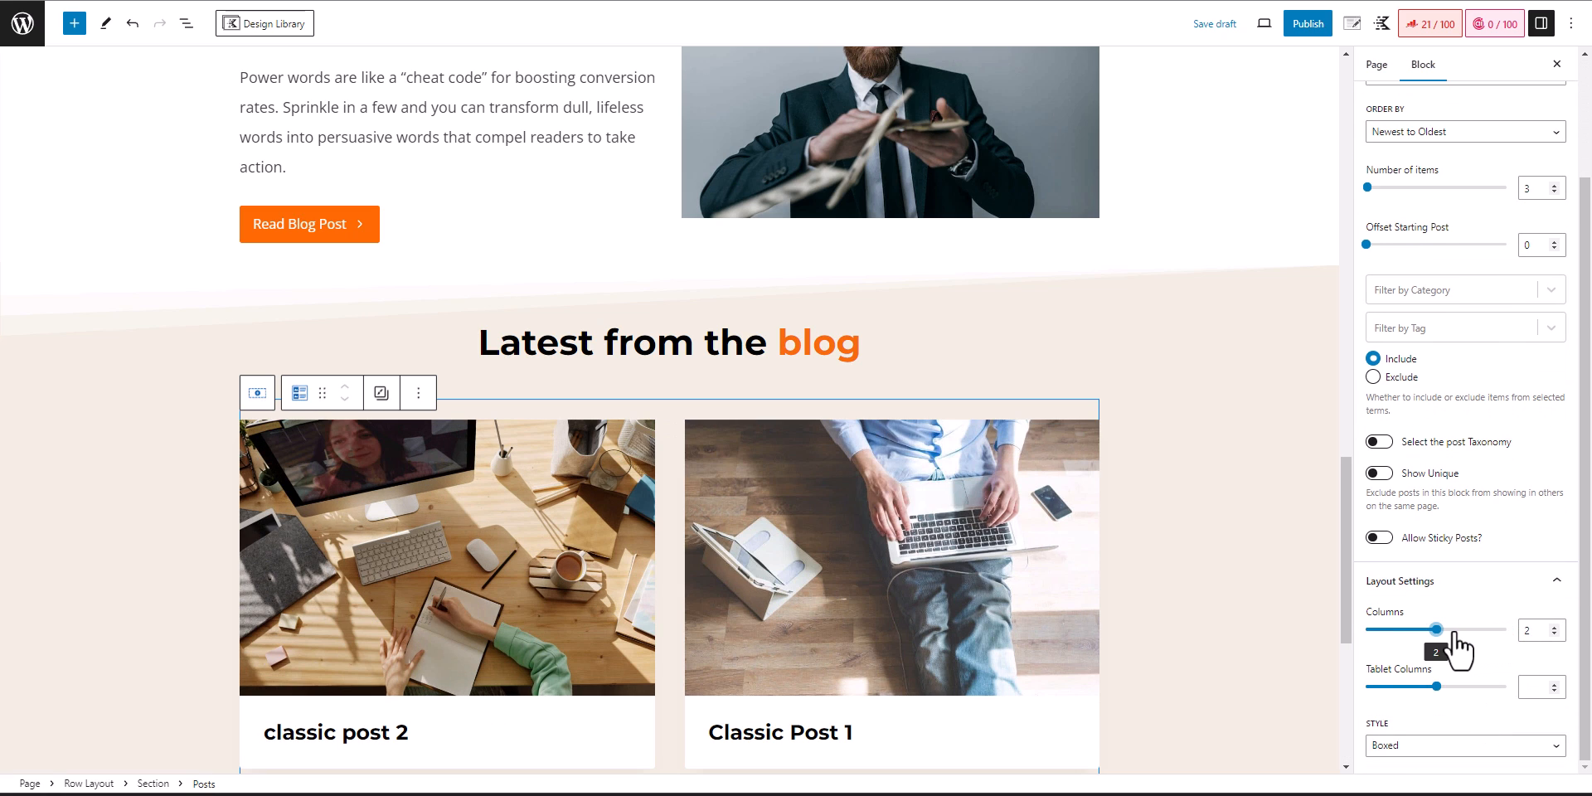
pyautogui.scroll(-5, 1058, 594)
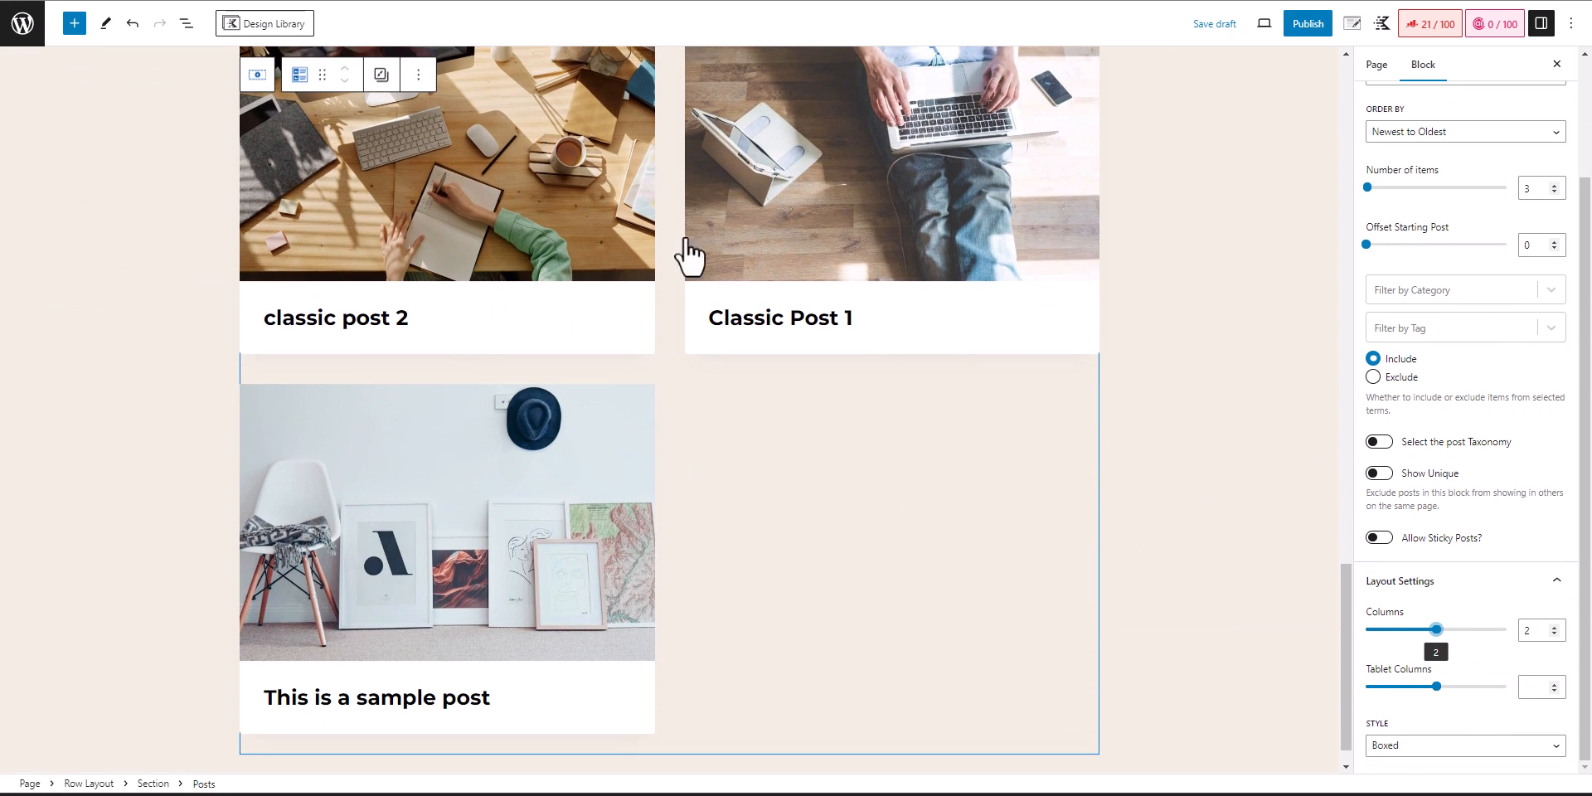
pyautogui.moveTo(1438, 632); pyautogui.dragTo(1505, 630)
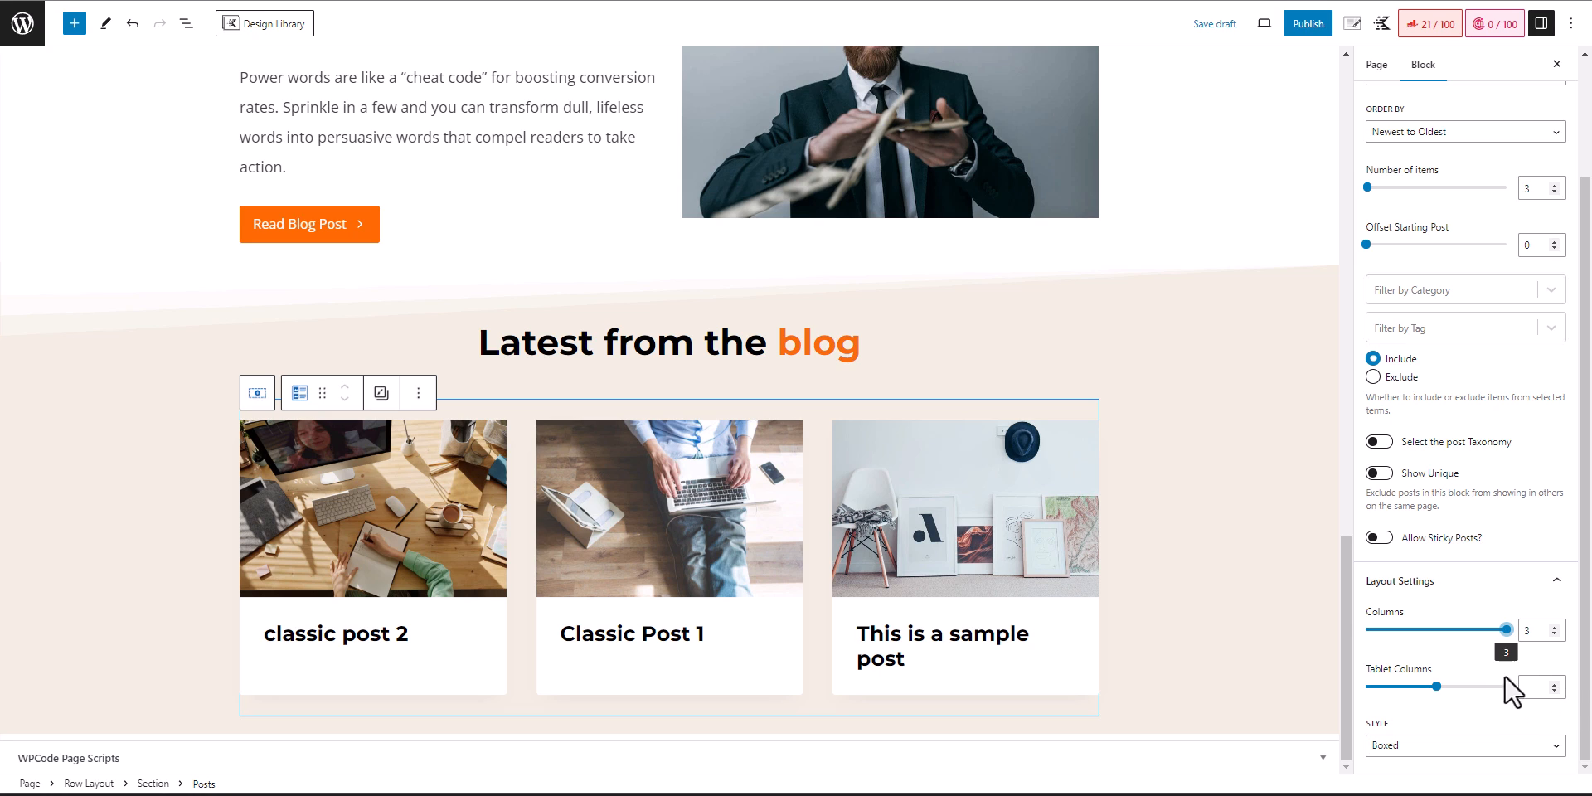
# - Preview the page in the mobile view and examine how the blog heading and posts stack
pyautogui.click(1241, 306)
pyautogui.click(1264, 23)
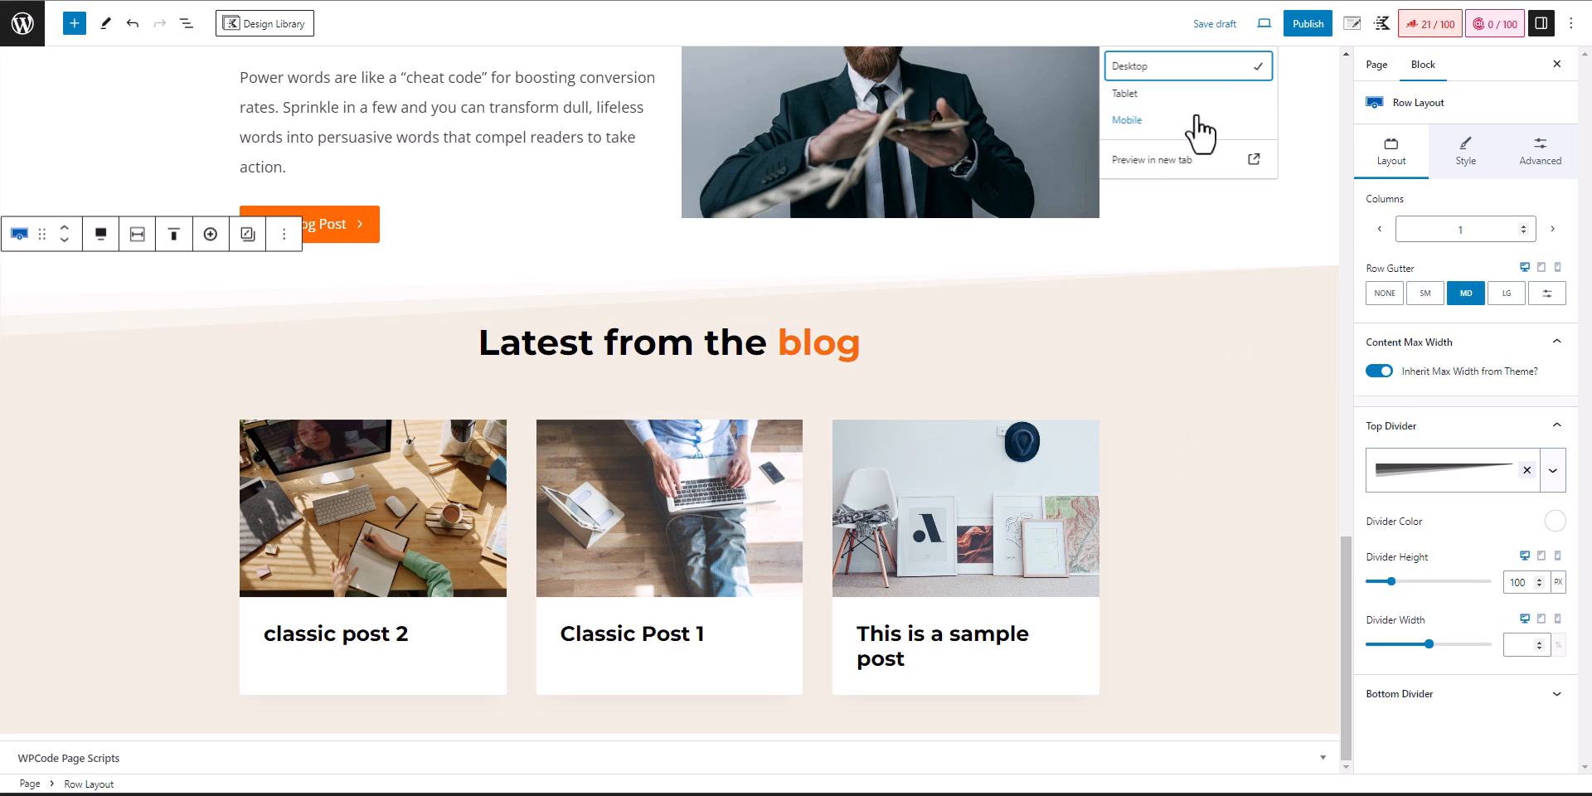
pyautogui.click(1137, 120)
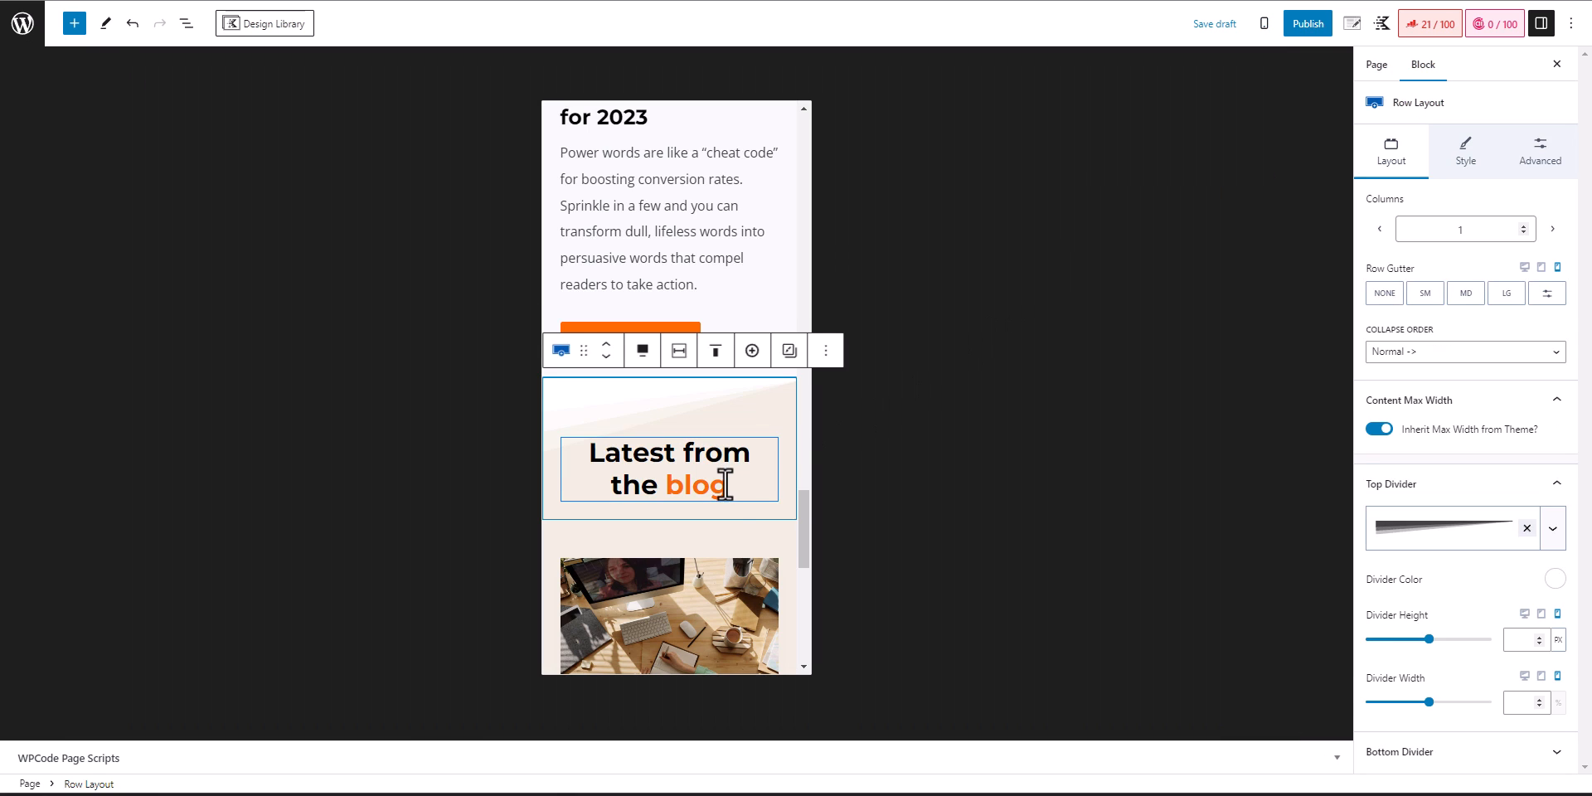
pyautogui.scroll(-3, 678, 497)
pyautogui.scroll(-3, 678, 522)
pyautogui.scroll(4, 670, 519)
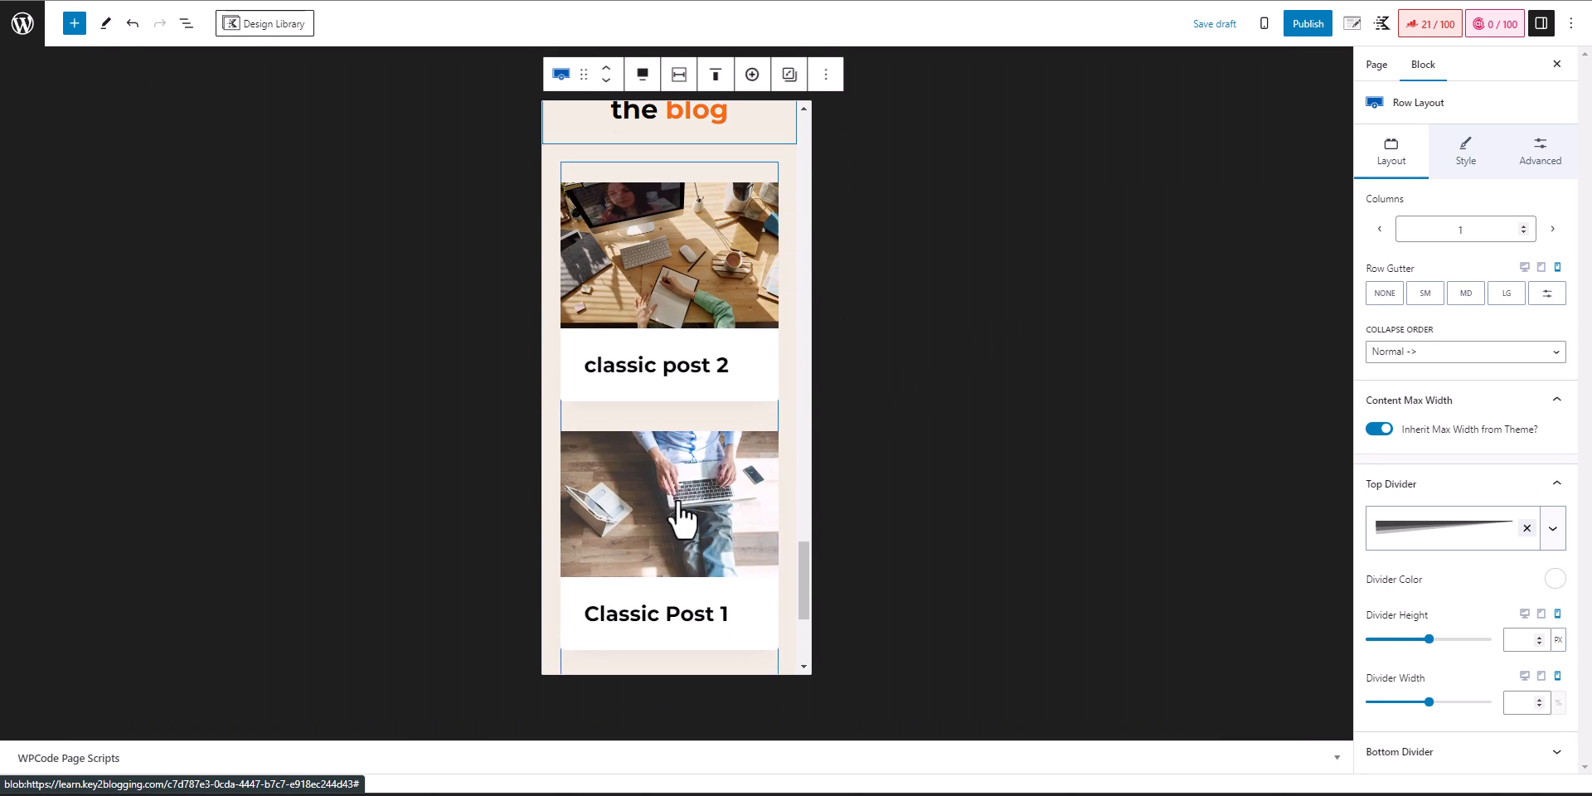
pyautogui.scroll(2, 682, 518)
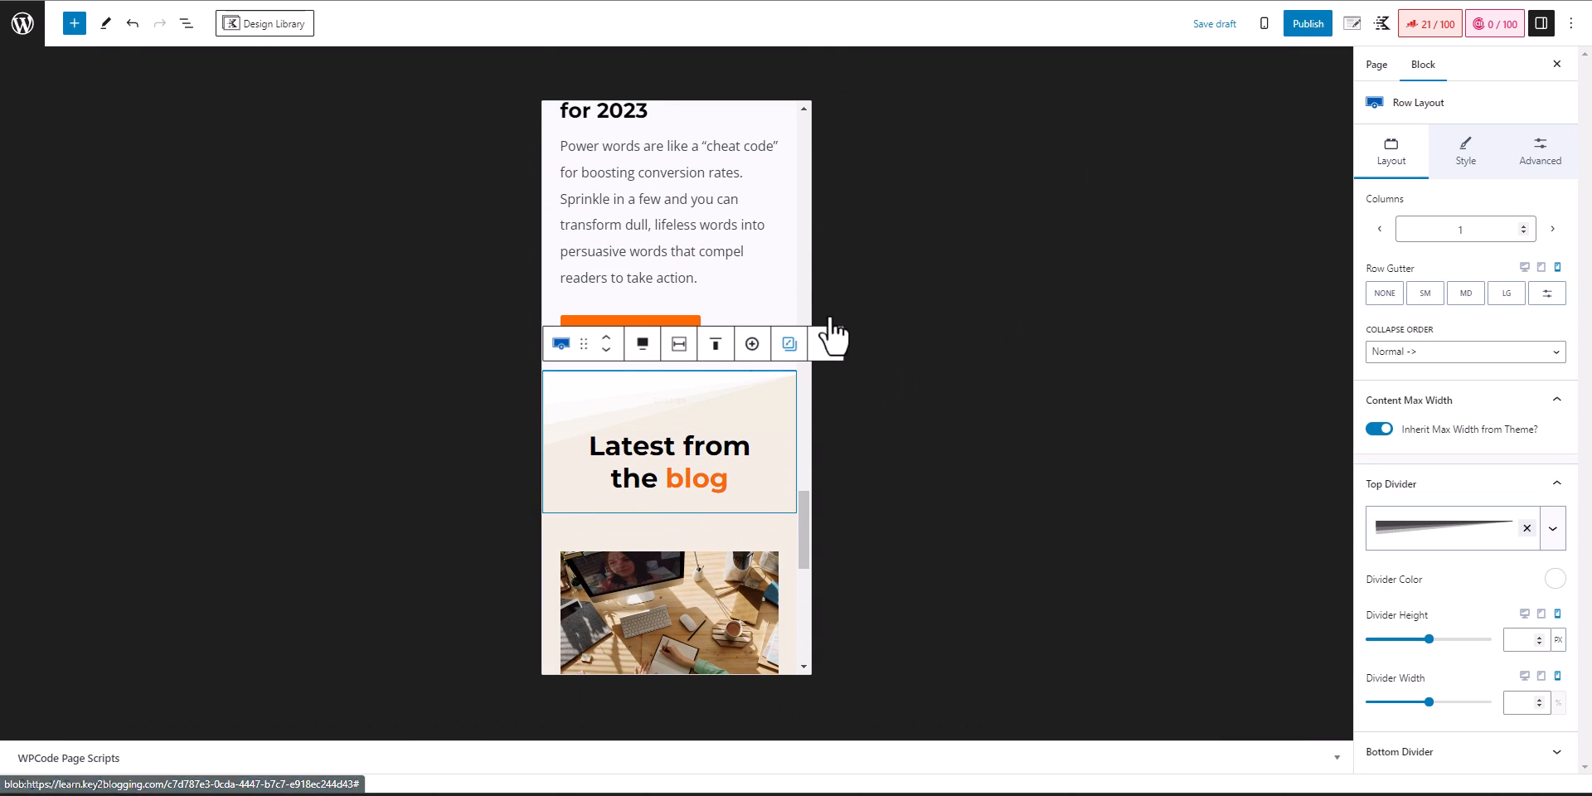
# - Switch to the tablet preview and set the Posts block's tablet columns to 1
pyautogui.click(1264, 24)
pyautogui.click(1153, 93)
pyautogui.scroll(-4, 797, 477)
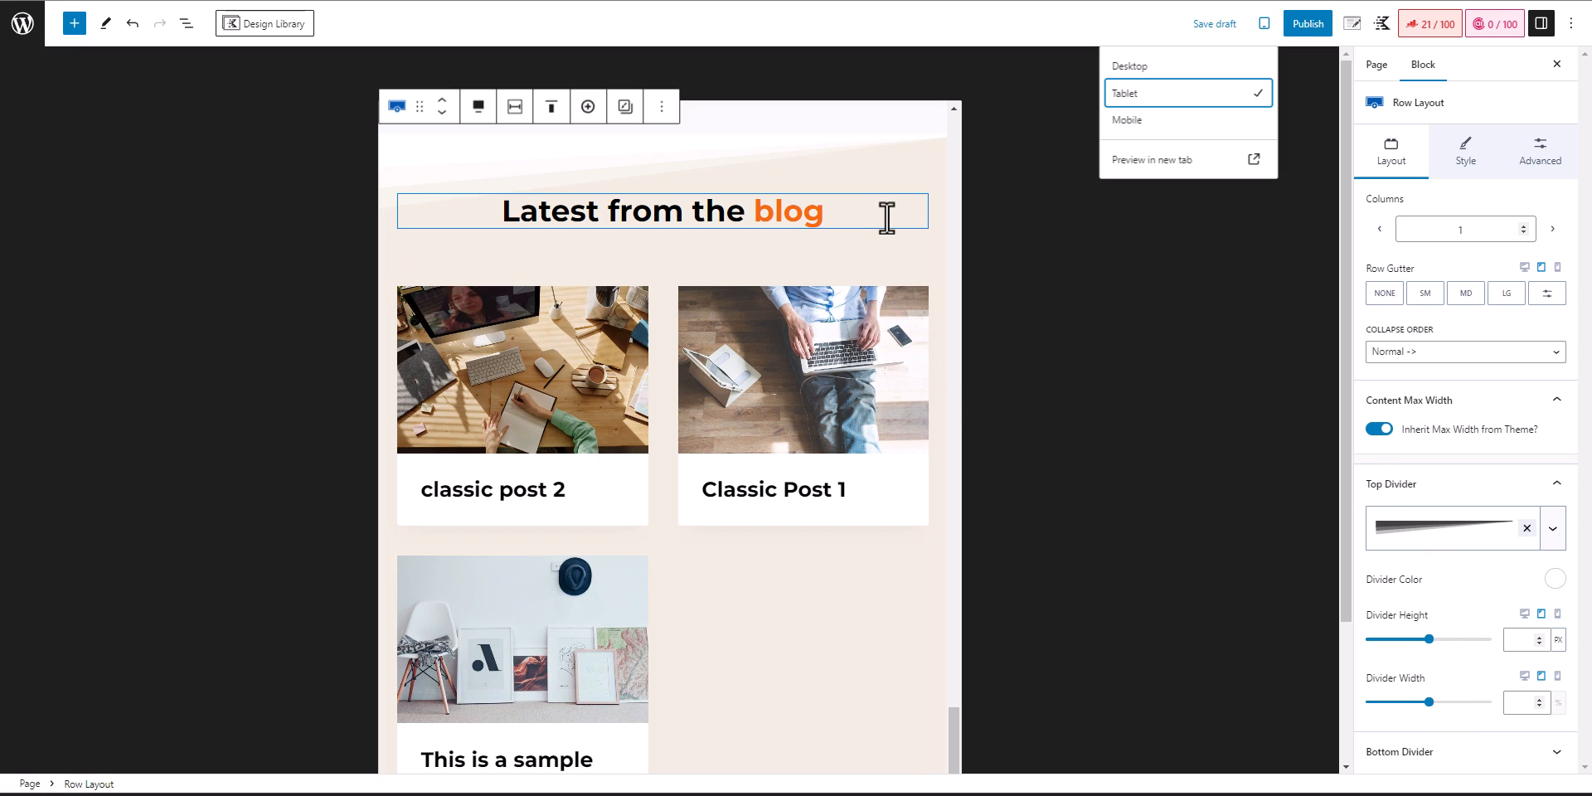
pyautogui.click(895, 277)
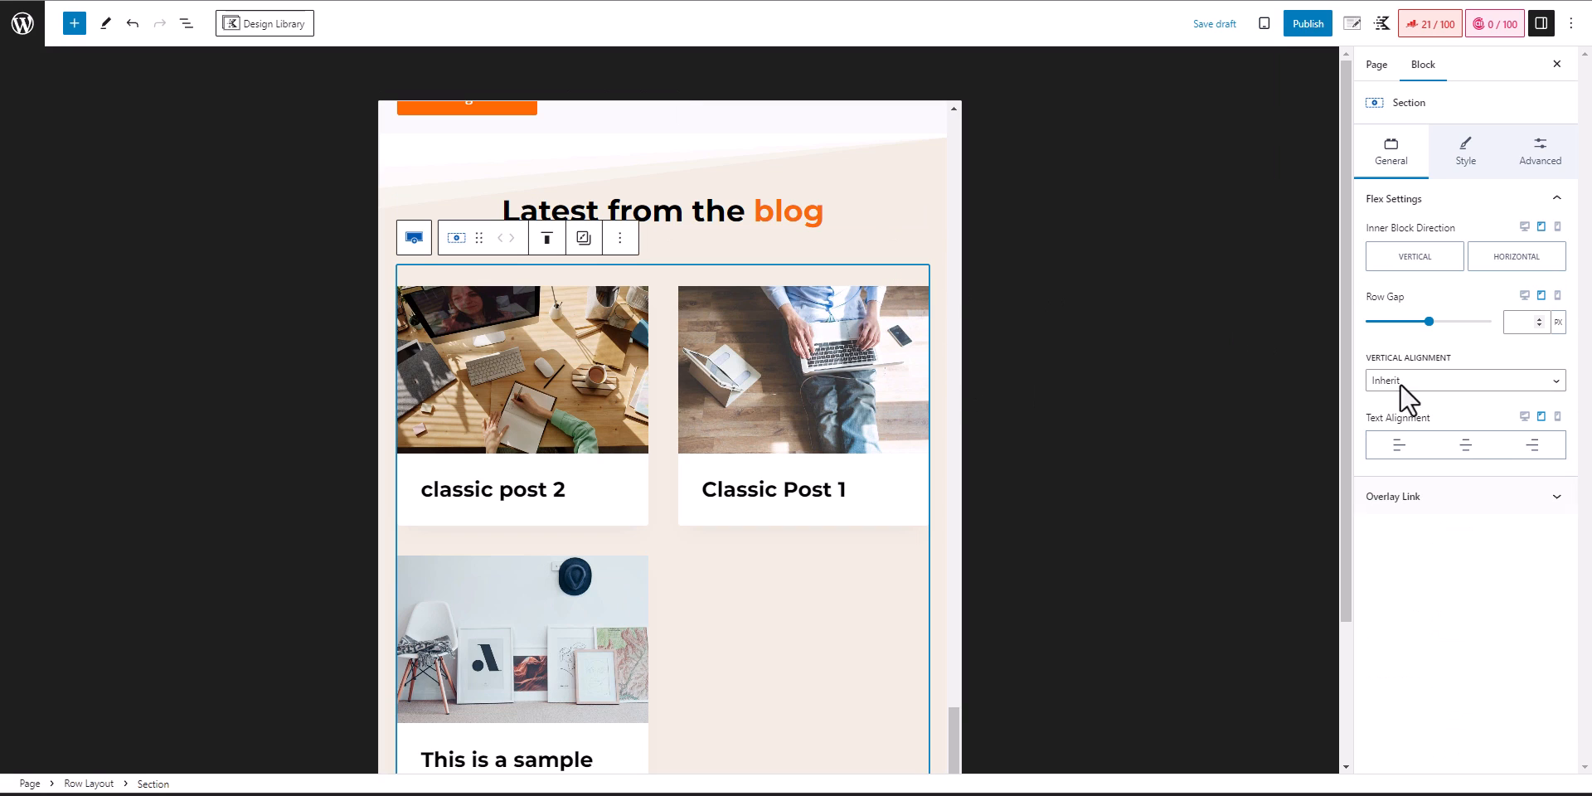
pyautogui.click(752, 565)
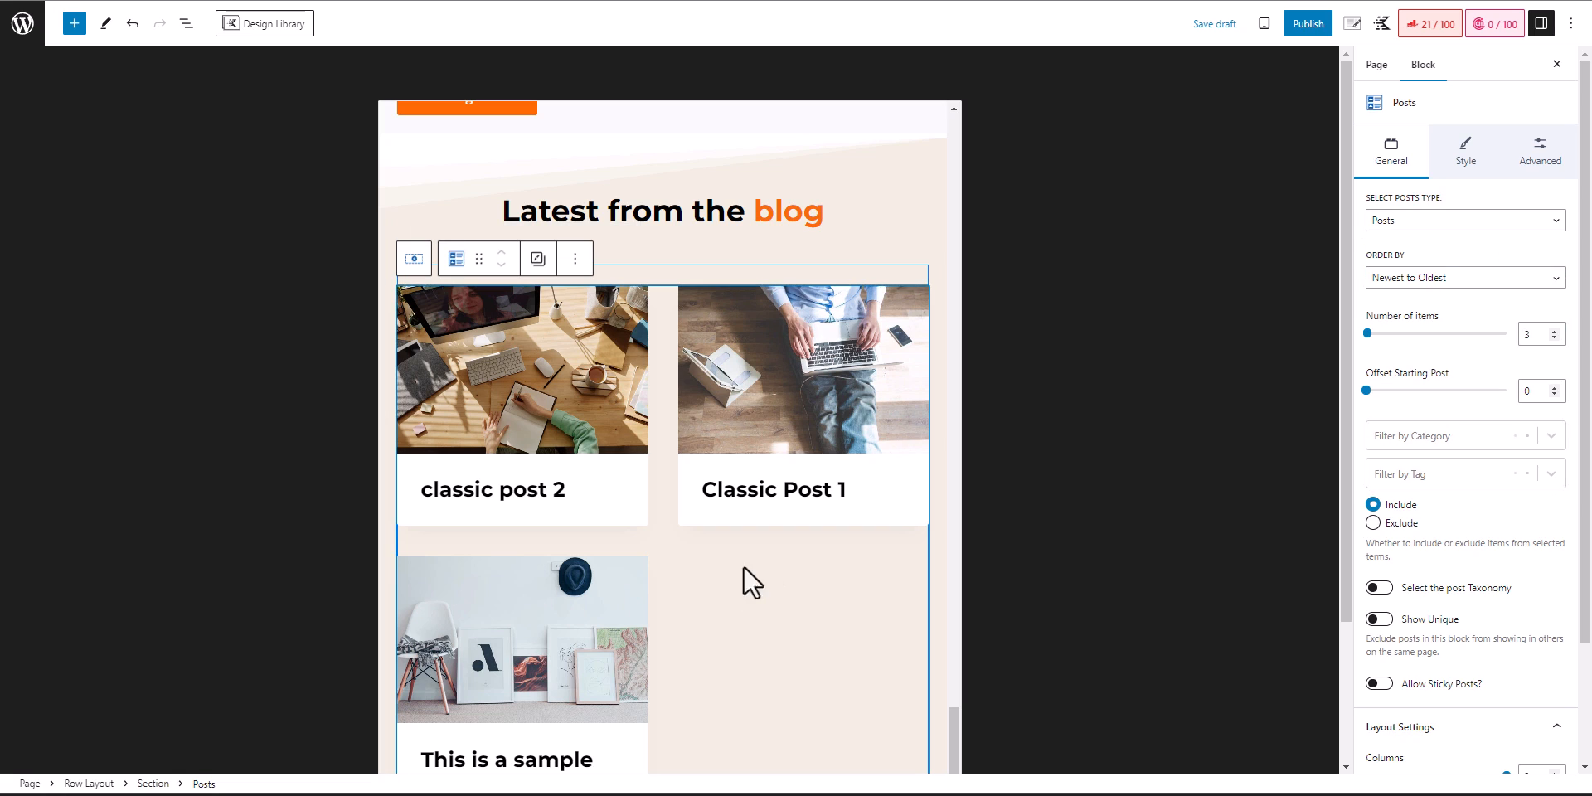
pyautogui.scroll(-3, 1450, 746)
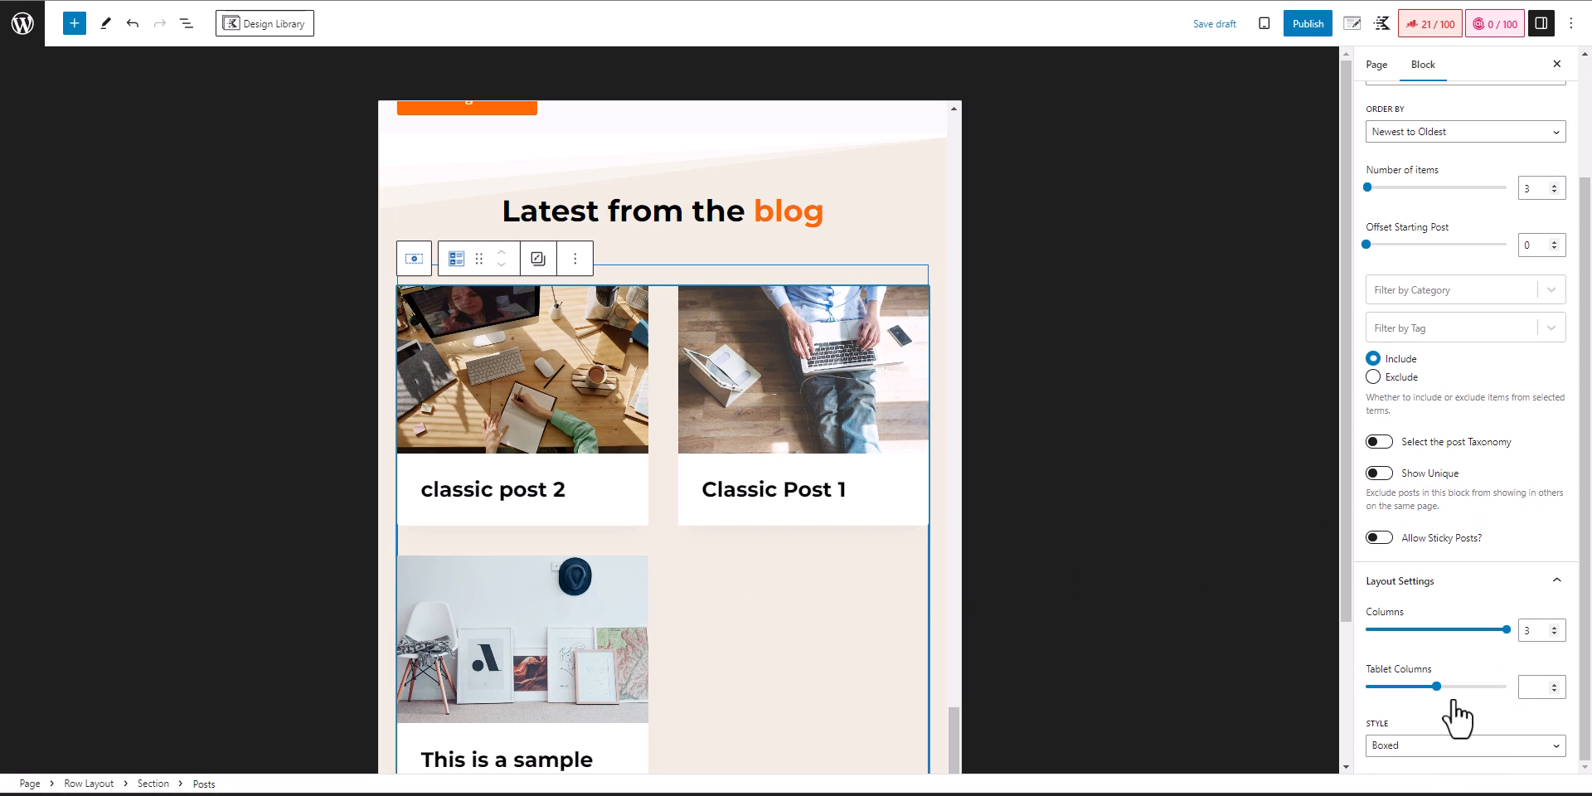
pyautogui.moveTo(1444, 688); pyautogui.dragTo(1367, 687)
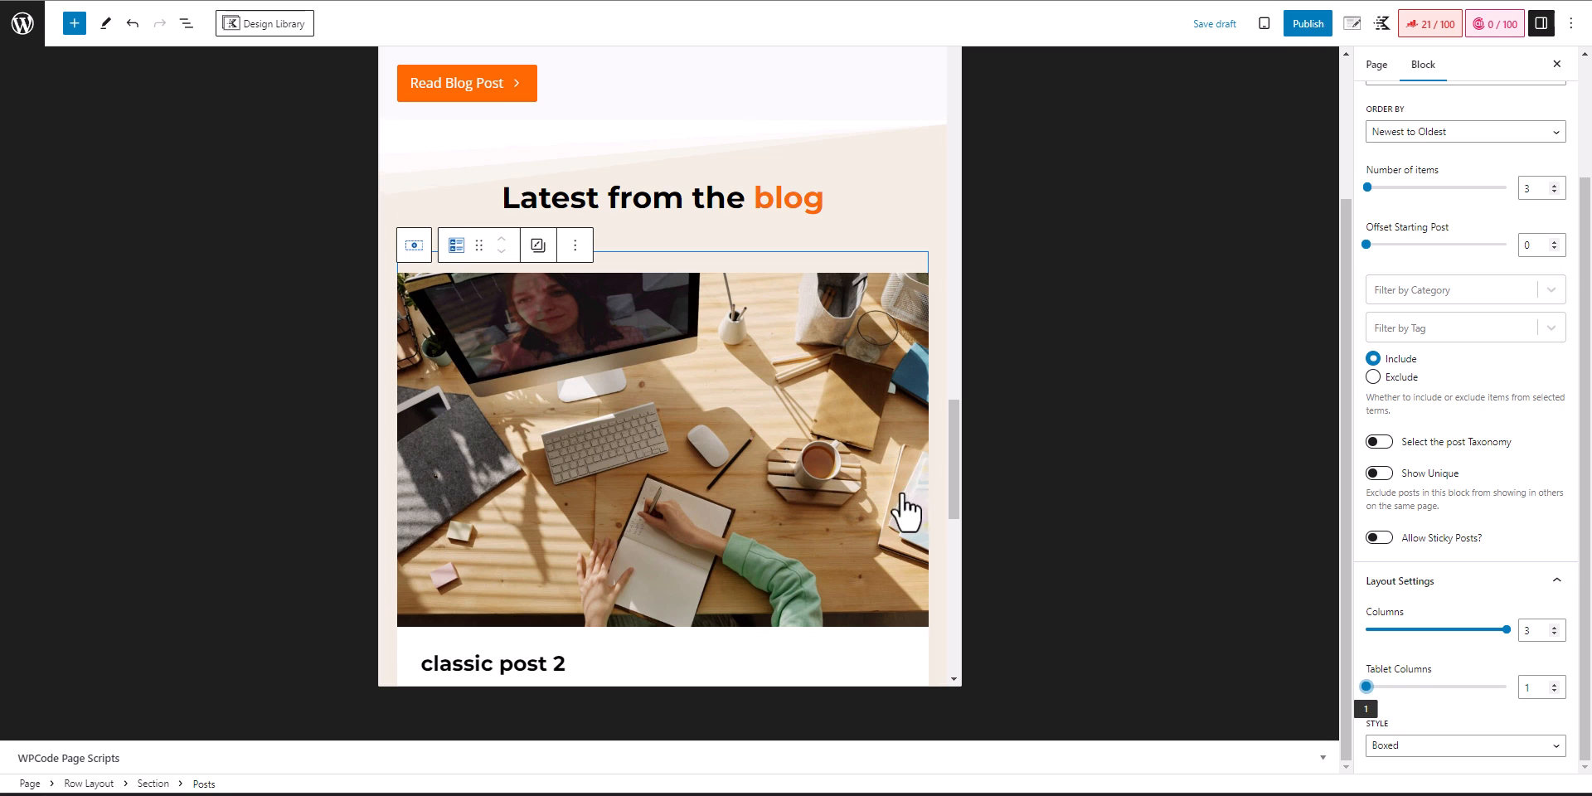
pyautogui.scroll(-8, 829, 495)
pyautogui.scroll(5, 829, 489)
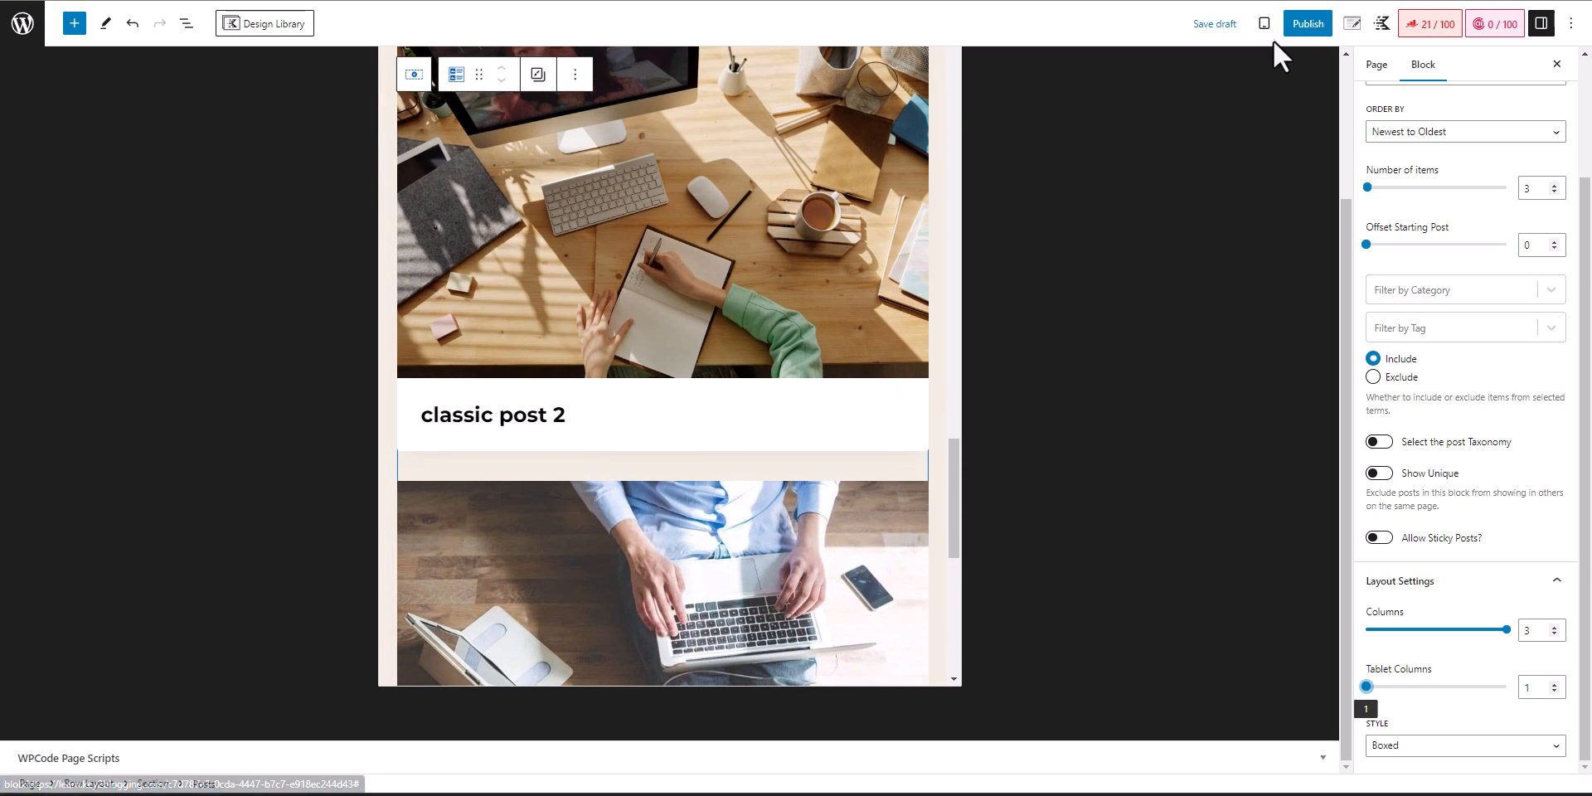
# - Return to the desktop preview and review the page from the blog section back up to the hero
pyautogui.click(1265, 25)
pyautogui.click(1160, 68)
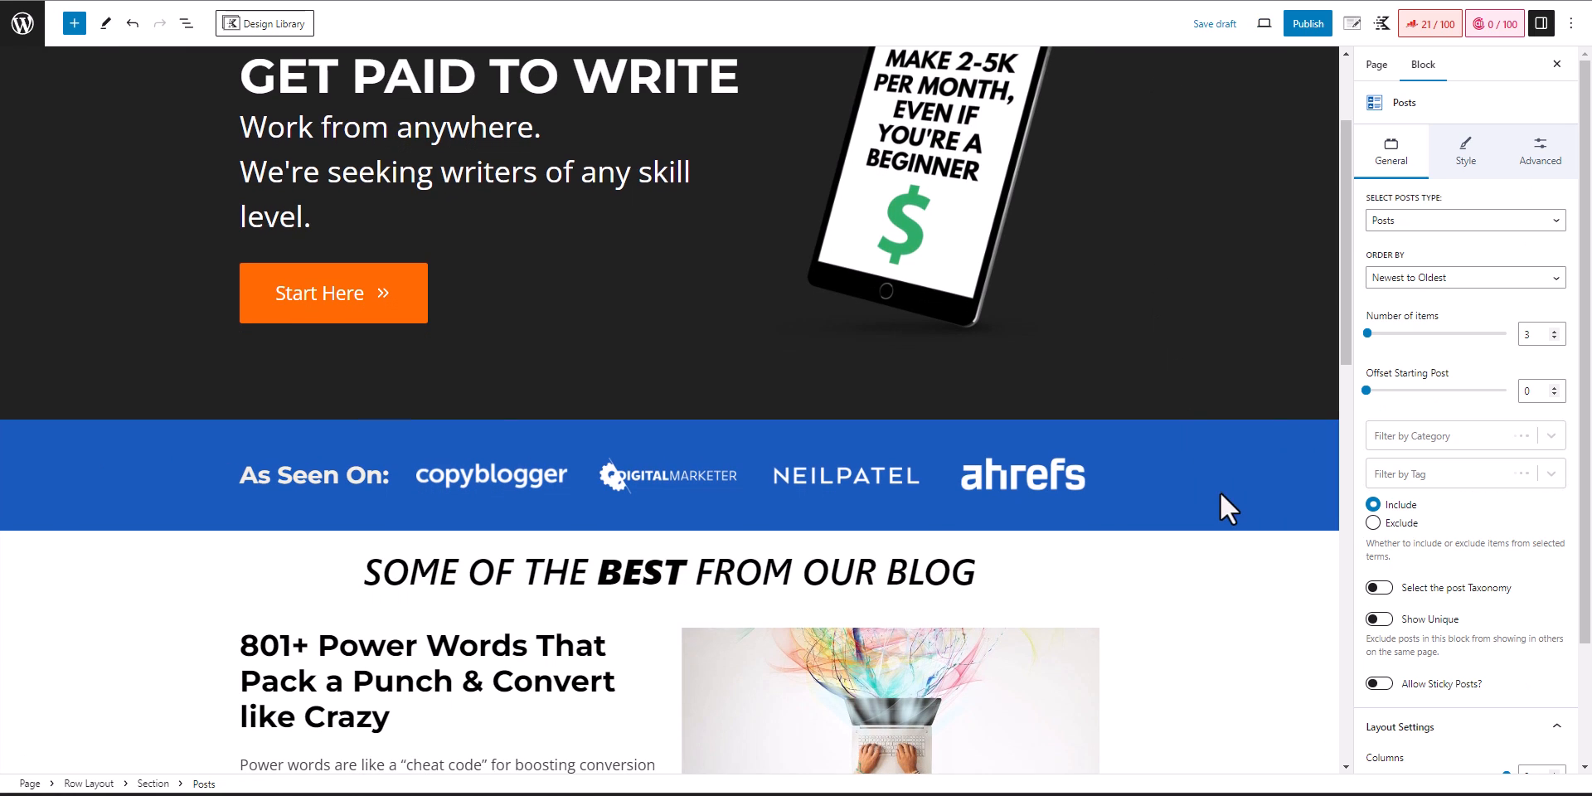
pyautogui.scroll(-10, 1227, 498)
pyautogui.scroll(-5, 1243, 504)
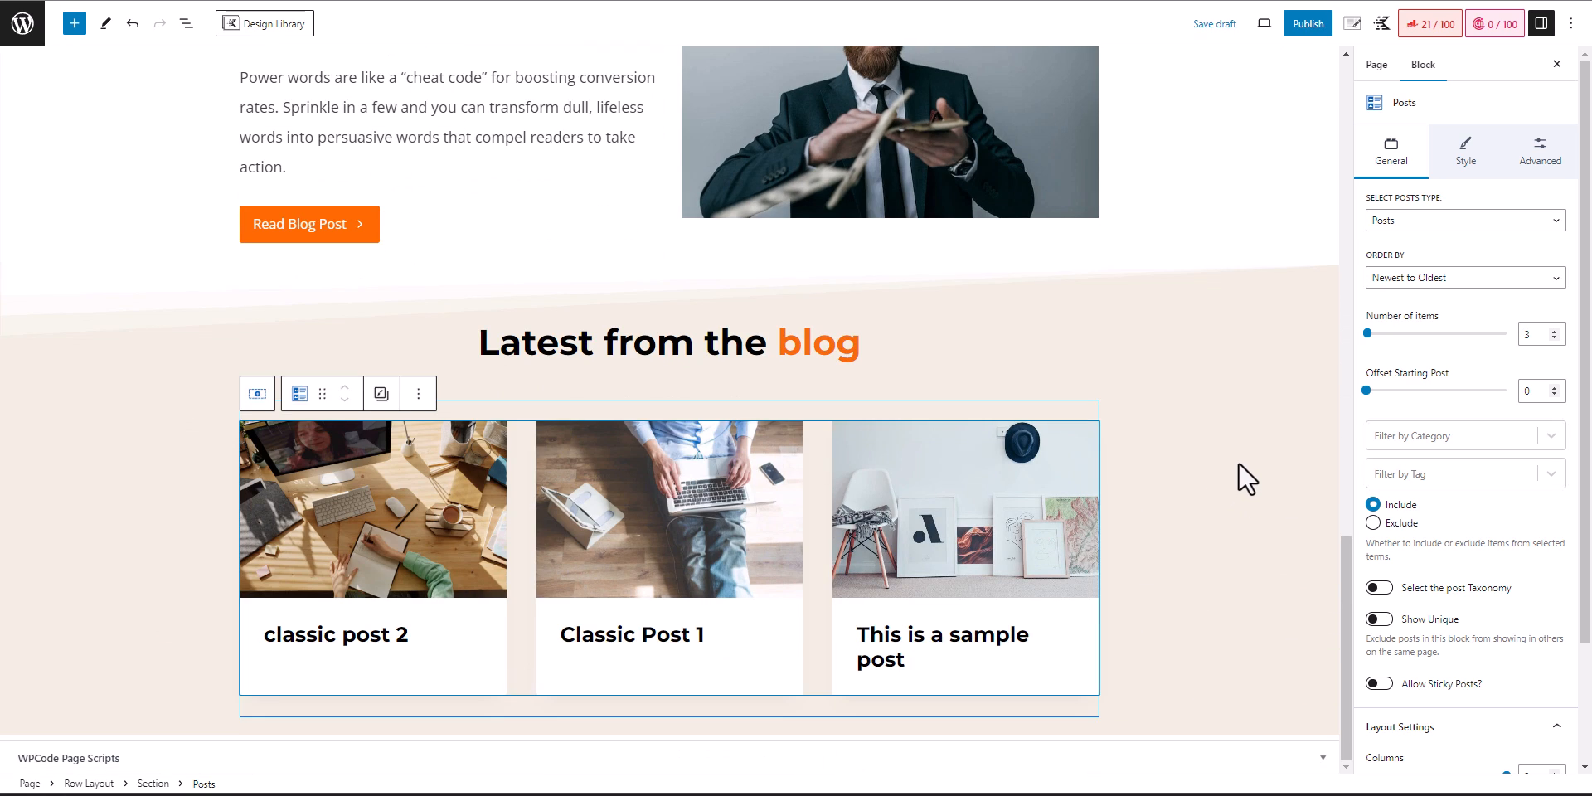
pyautogui.scroll(15, 1237, 461)
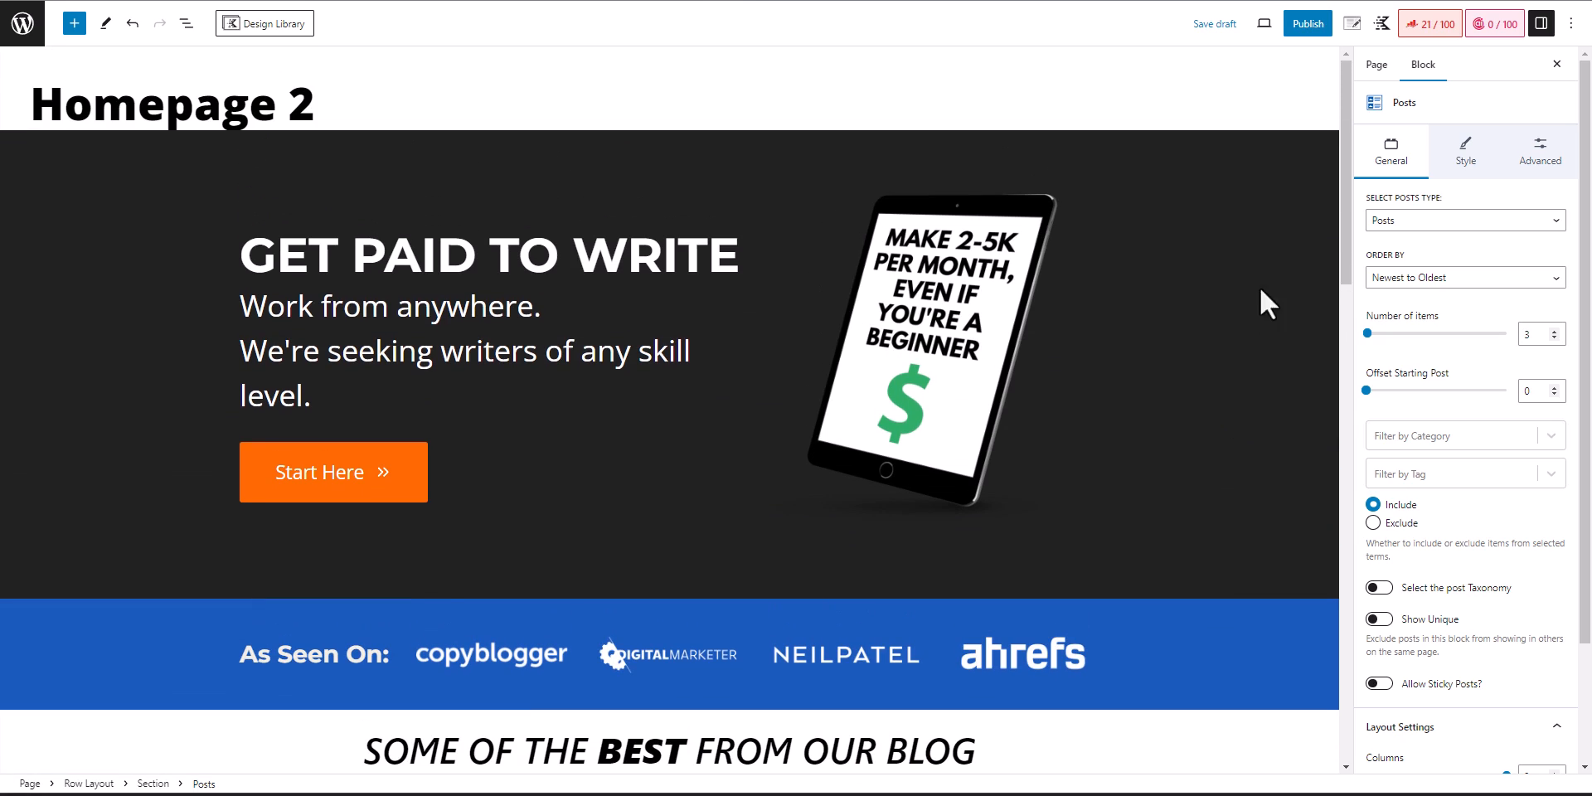
# - Publish the Homepage 2 page and look through its sections on the live site
pyautogui.click(1309, 23)
pyautogui.click(1435, 23)
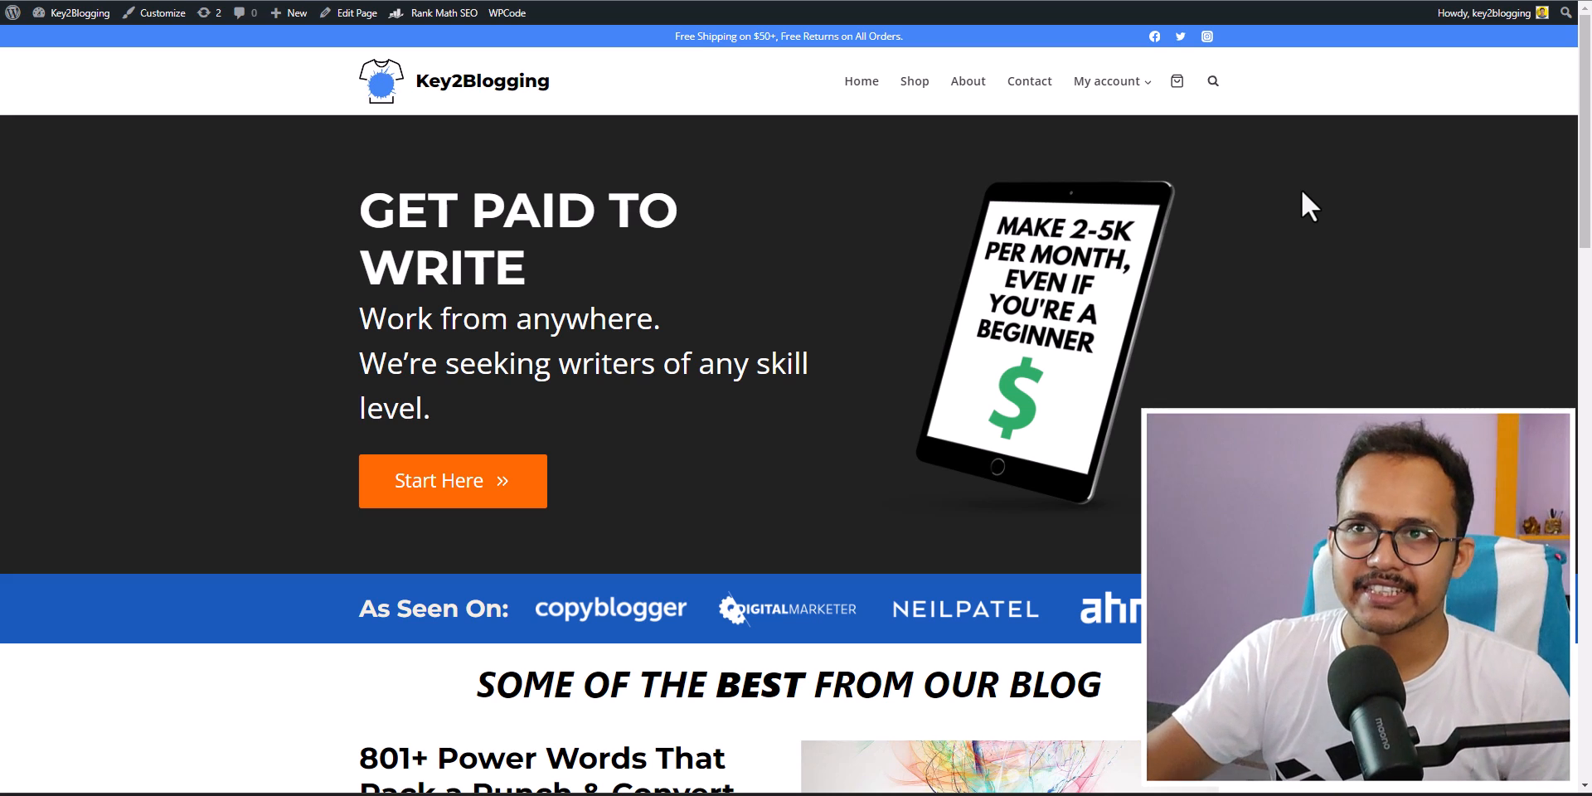
pyautogui.scroll(-3, 1281, 307)
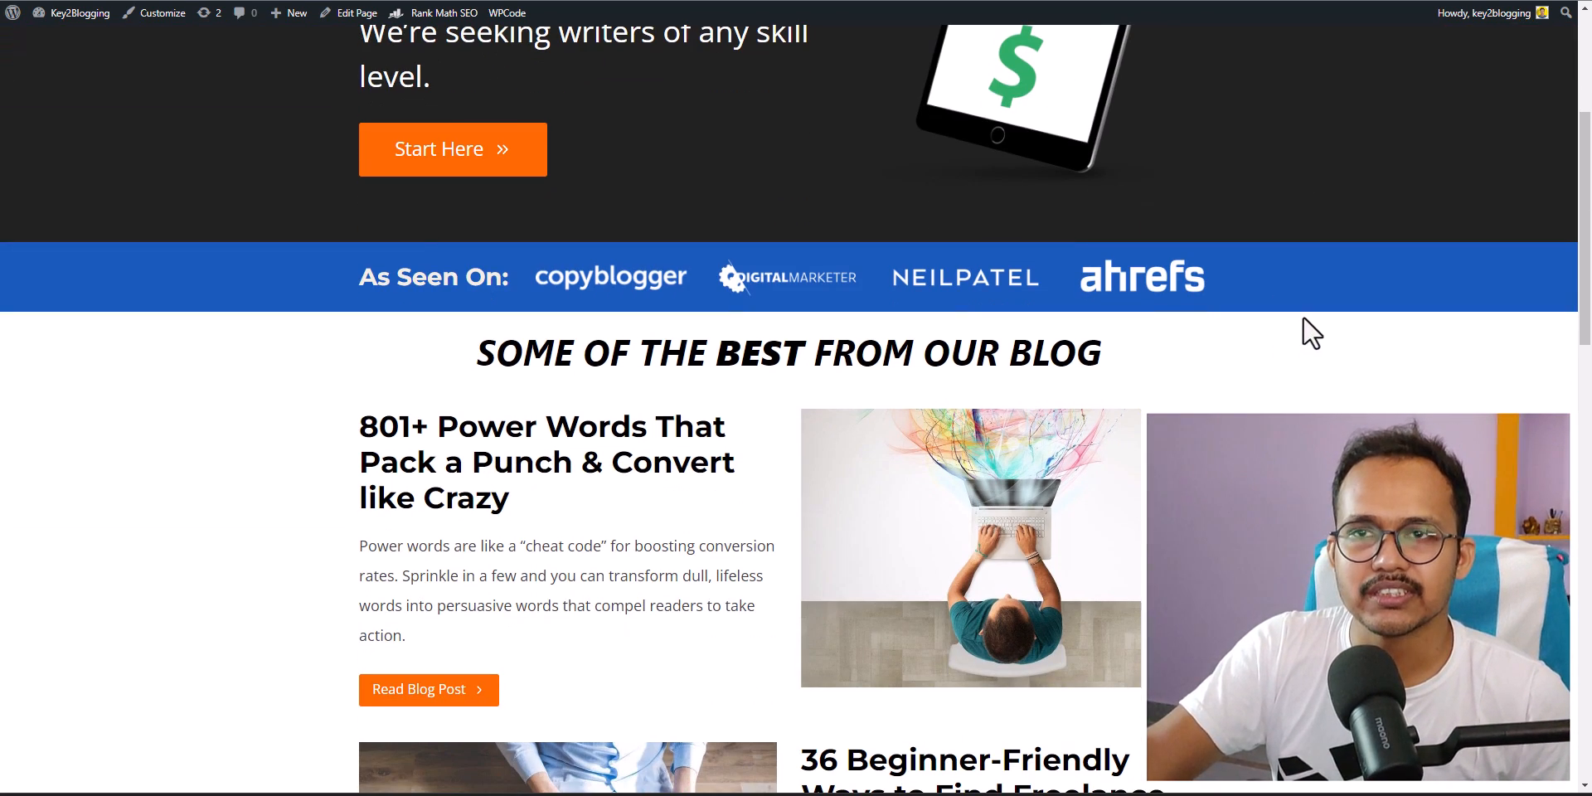
pyautogui.scroll(-10, 1307, 313)
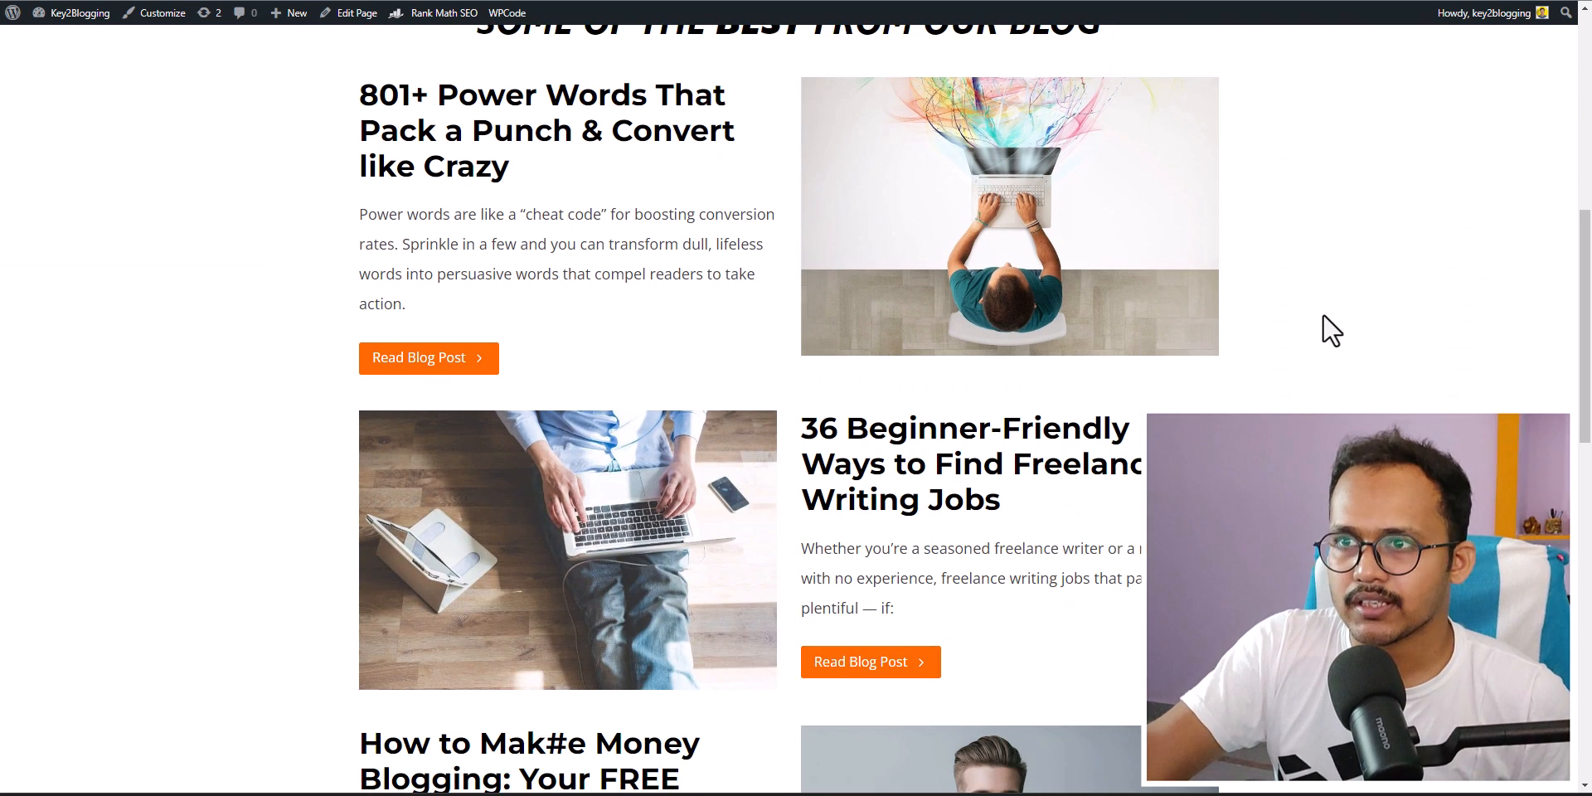
# - Reopen the Homepage 2 page for editing and increase the bottom padding of the row holding the blog posts to LG
pyautogui.scroll(-5, 1331, 330)
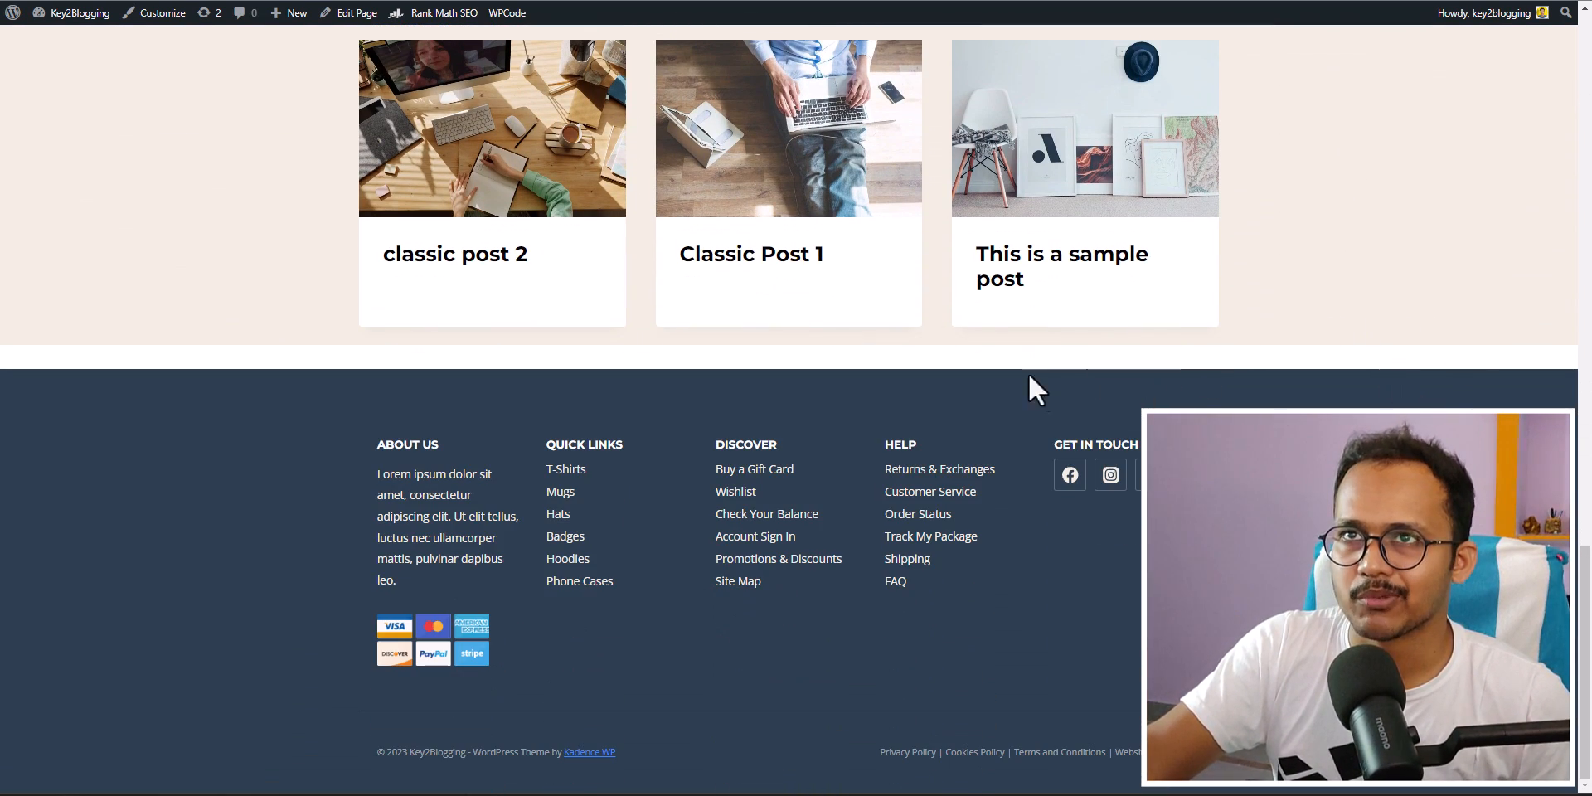
pyautogui.click(348, 13)
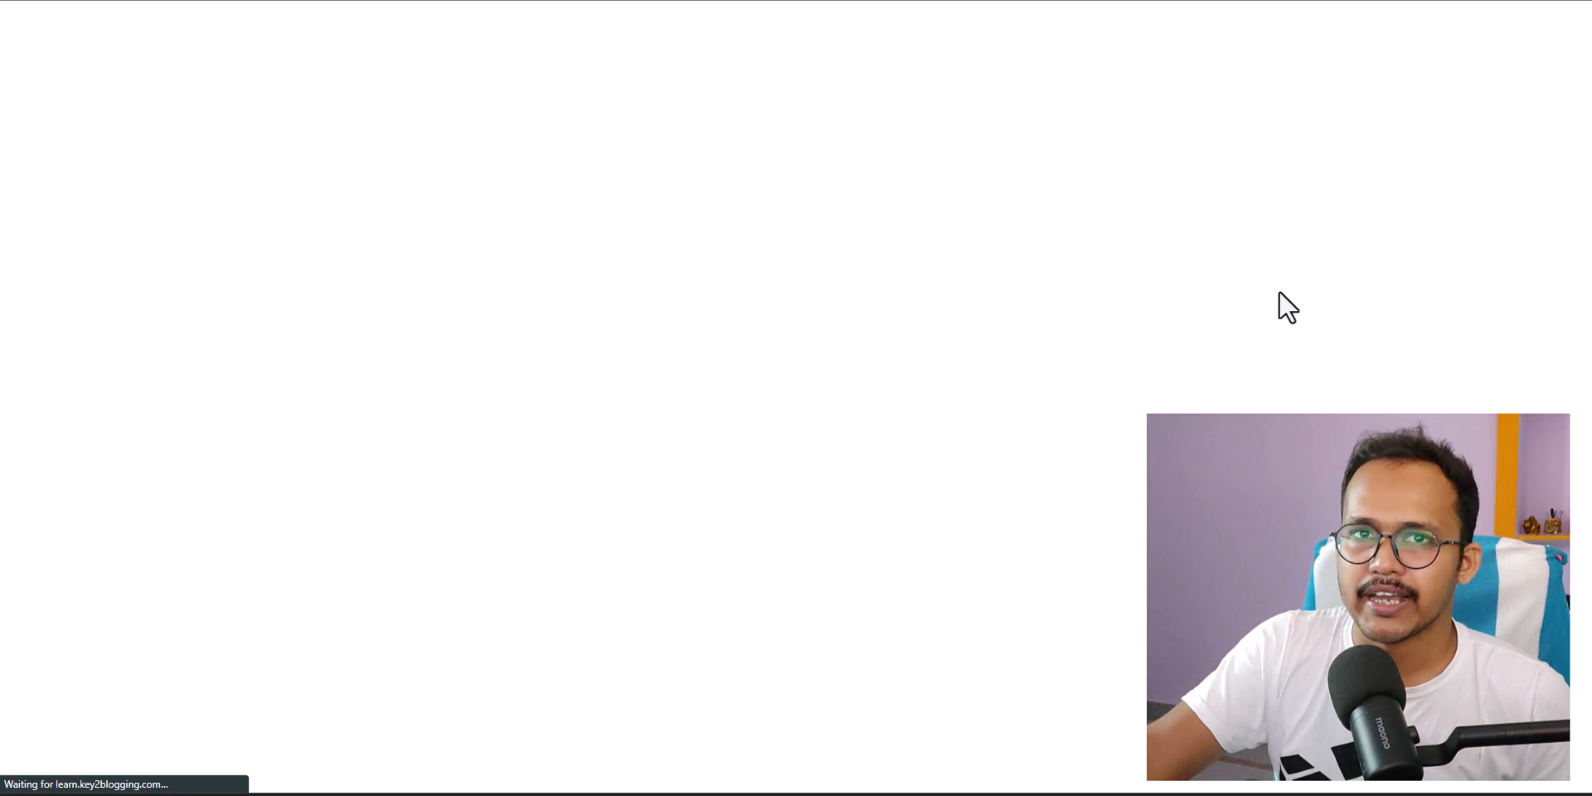
pyautogui.scroll(-15, 910, 421)
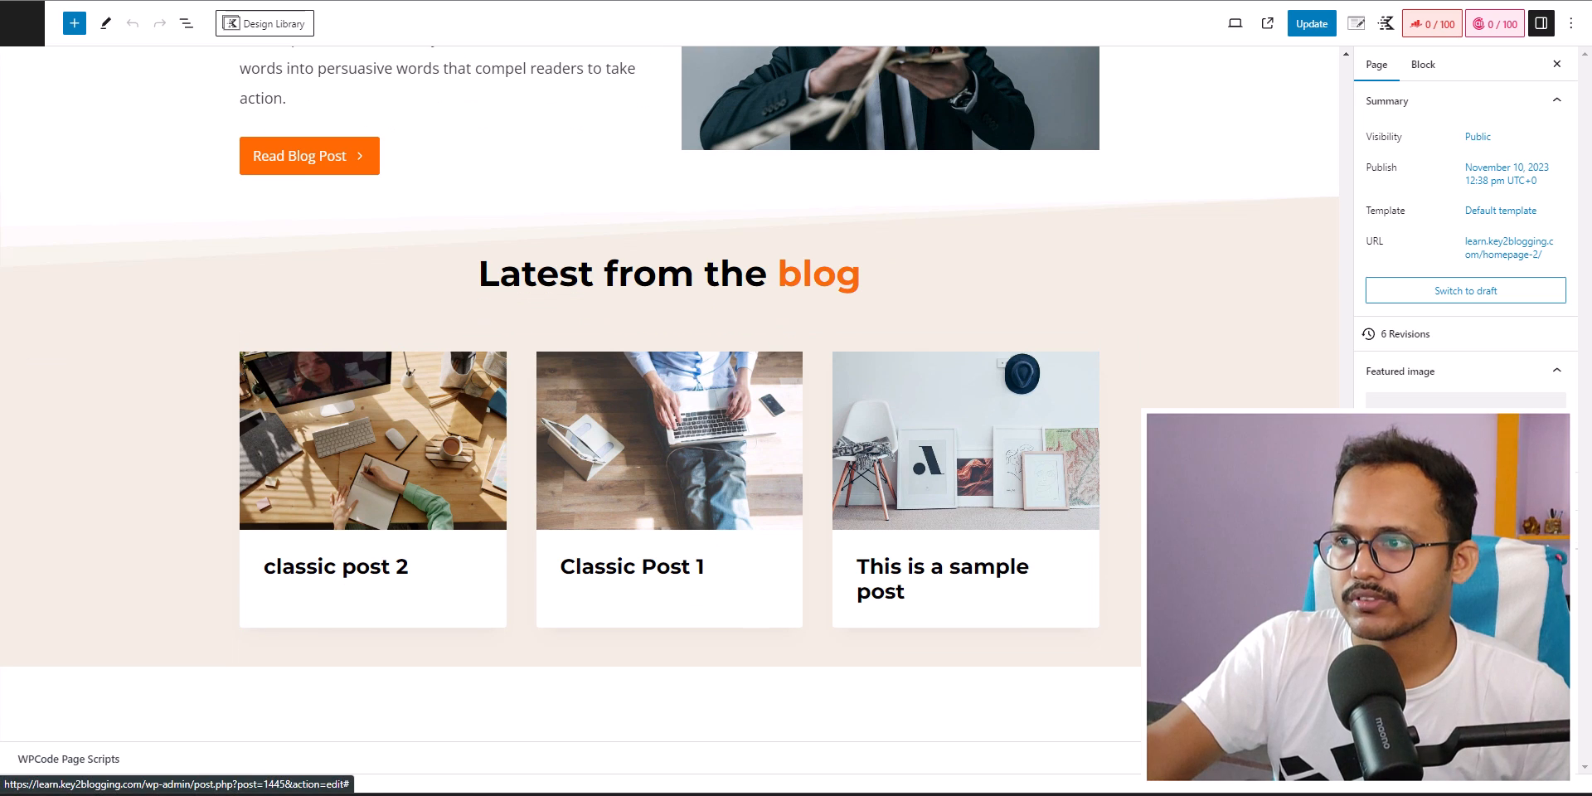
pyautogui.click(1194, 497)
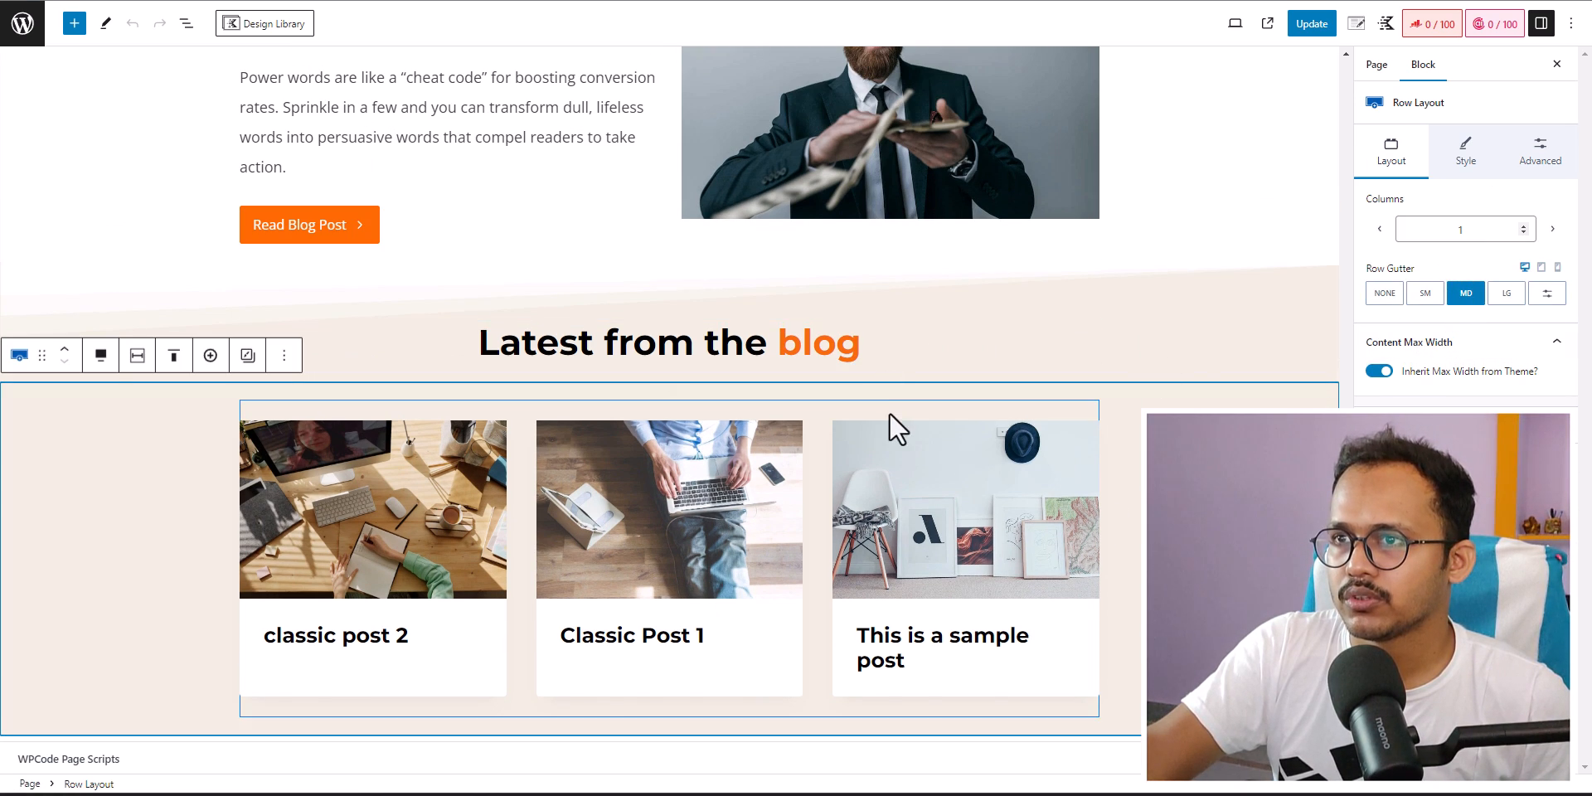
pyautogui.moveTo(1130, 724)
pyautogui.mouseDown()
pyautogui.moveTo(1128, 738)
pyautogui.moveTo(1140, 731)
pyautogui.mouseUp()
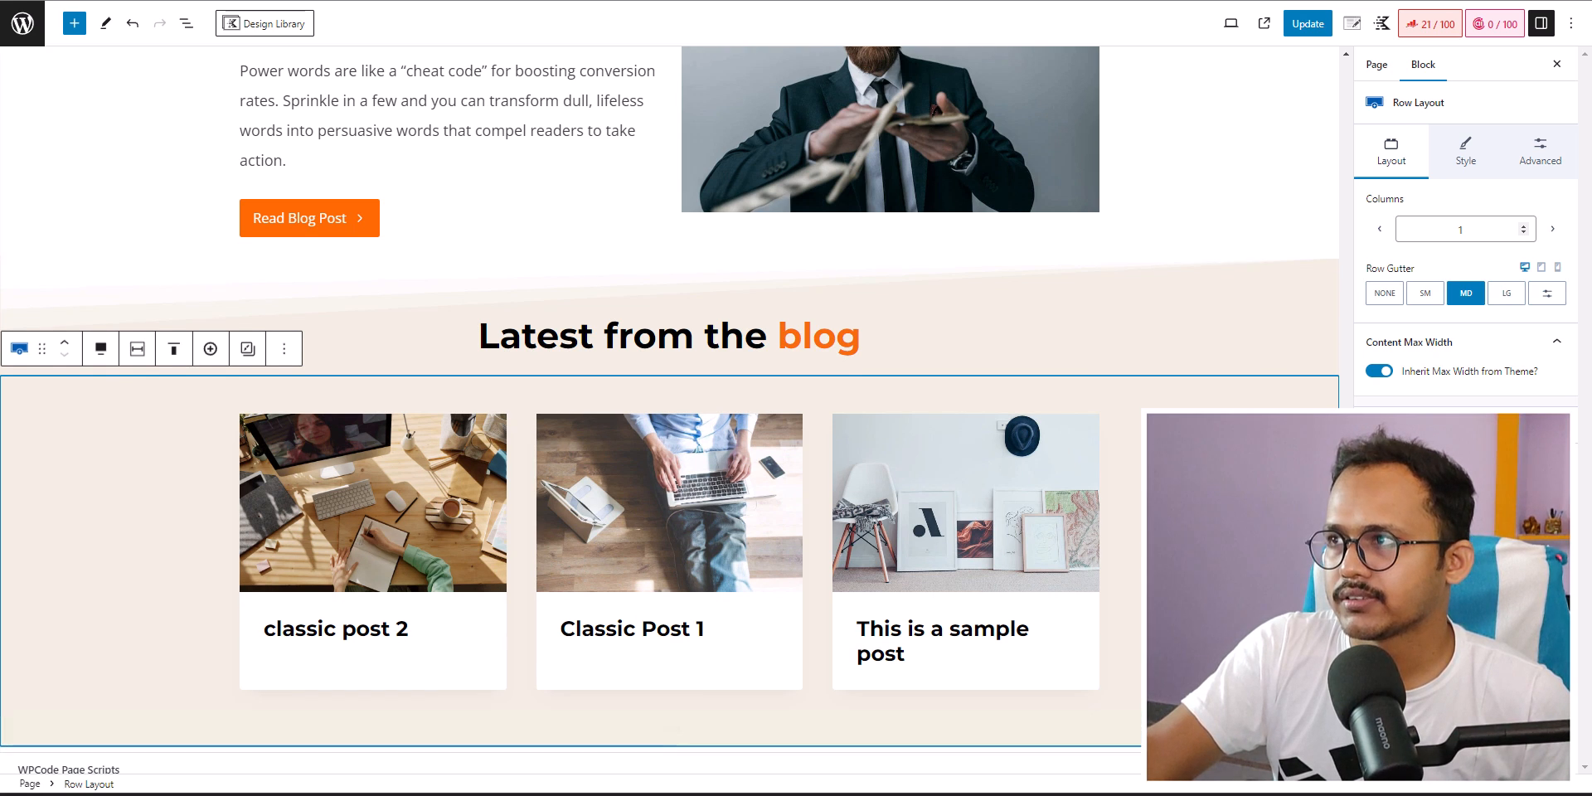
# - Give the blog posts row an individual bottom margin of -32 and update the page
pyautogui.click(1538, 150)
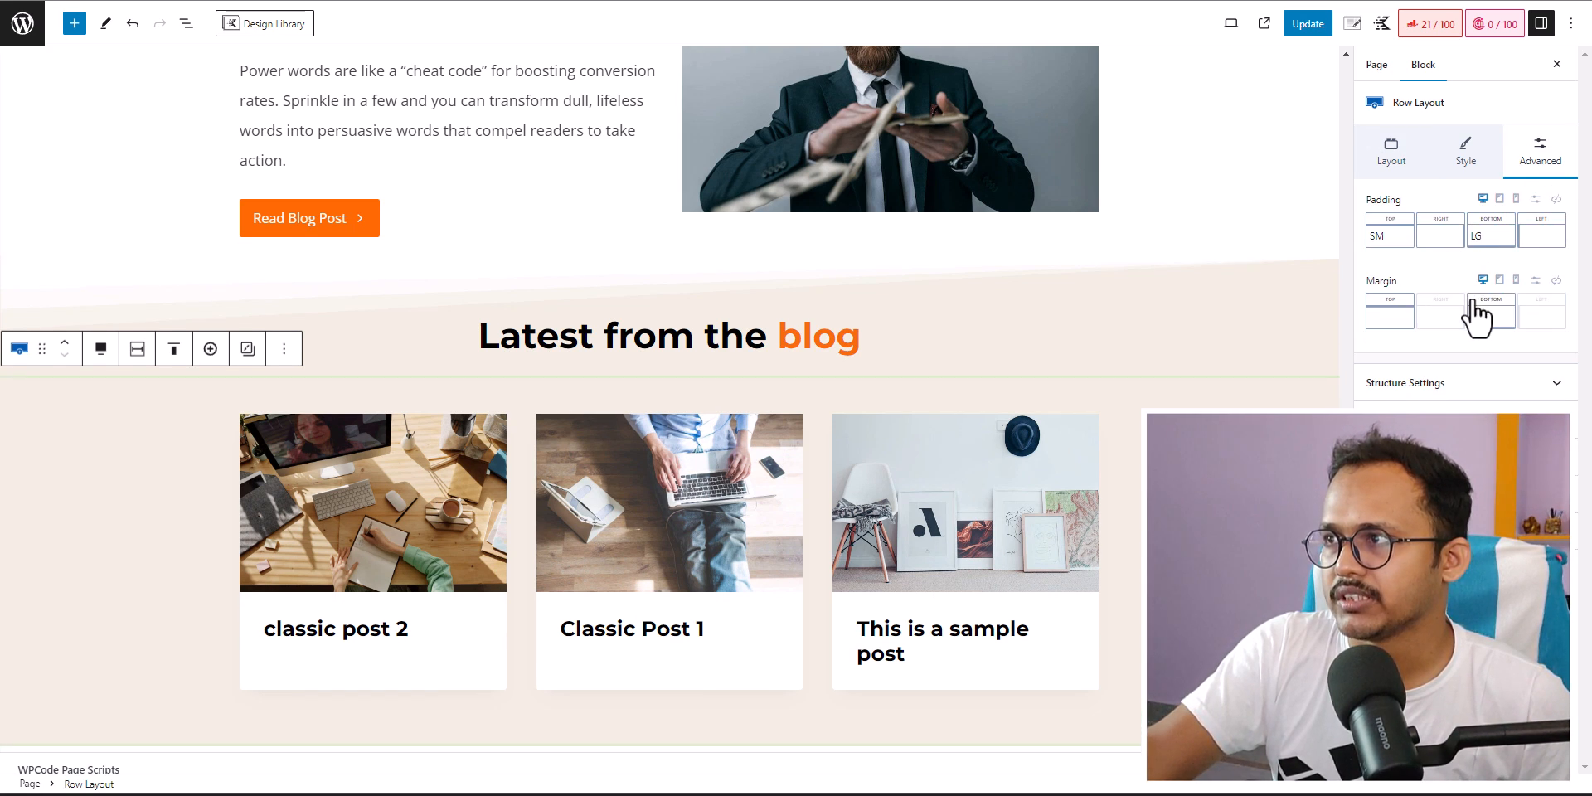
pyautogui.click(1536, 282)
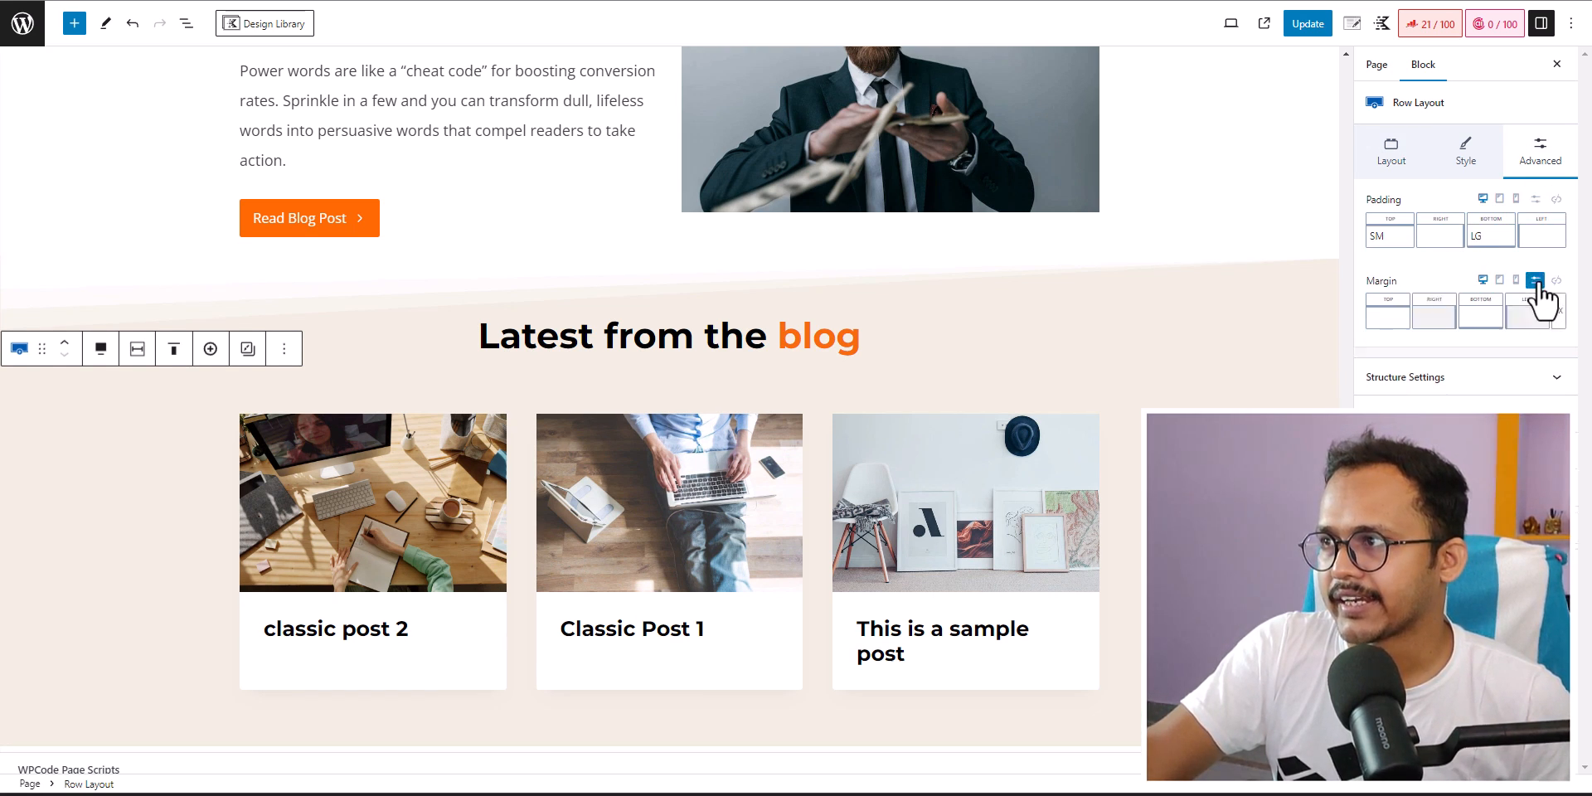
pyautogui.click(1485, 312)
pyautogui.write('-32')
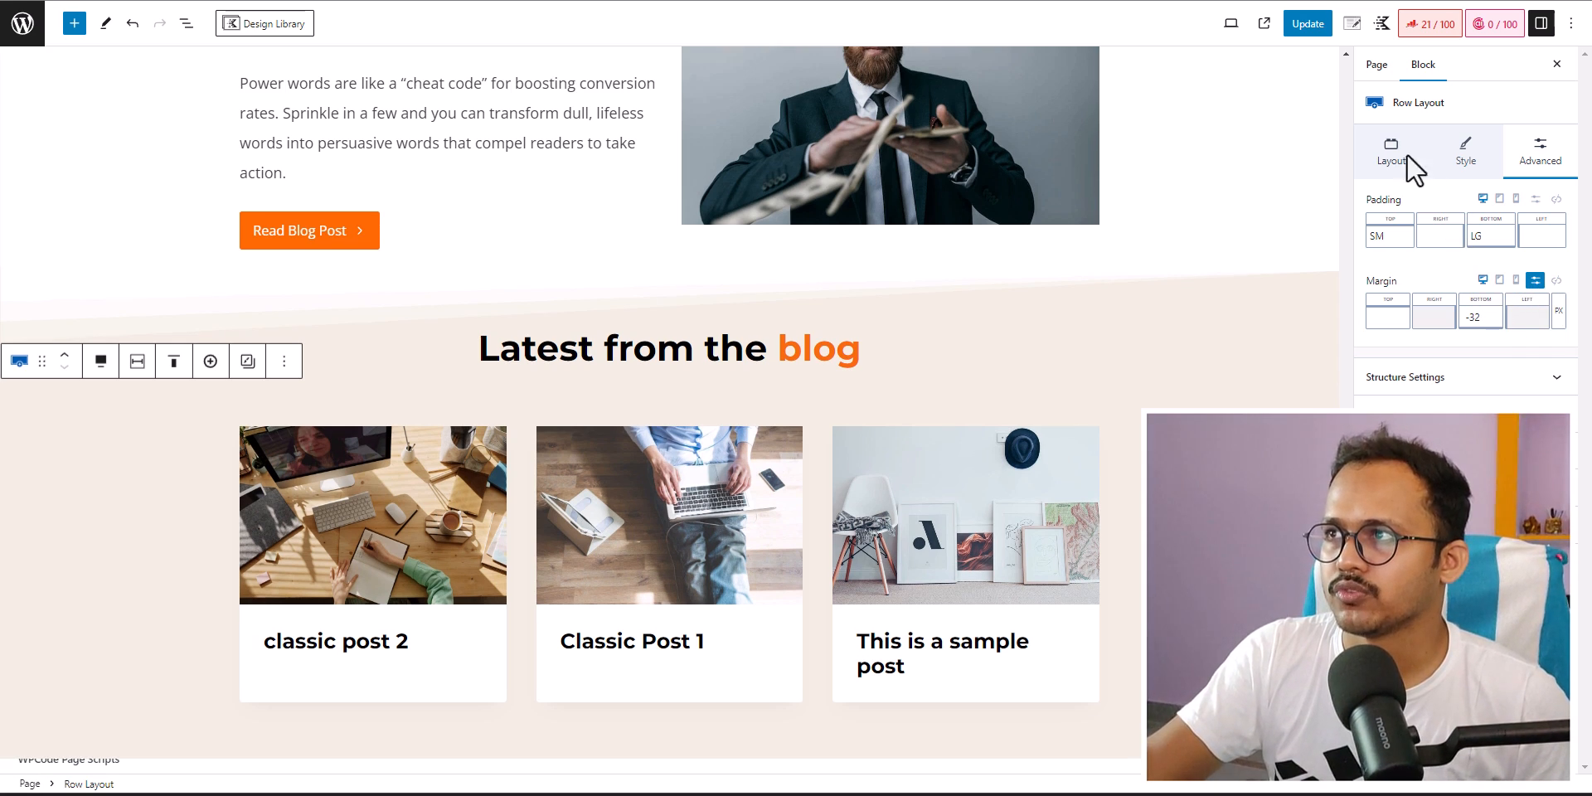
pyautogui.click(1314, 26)
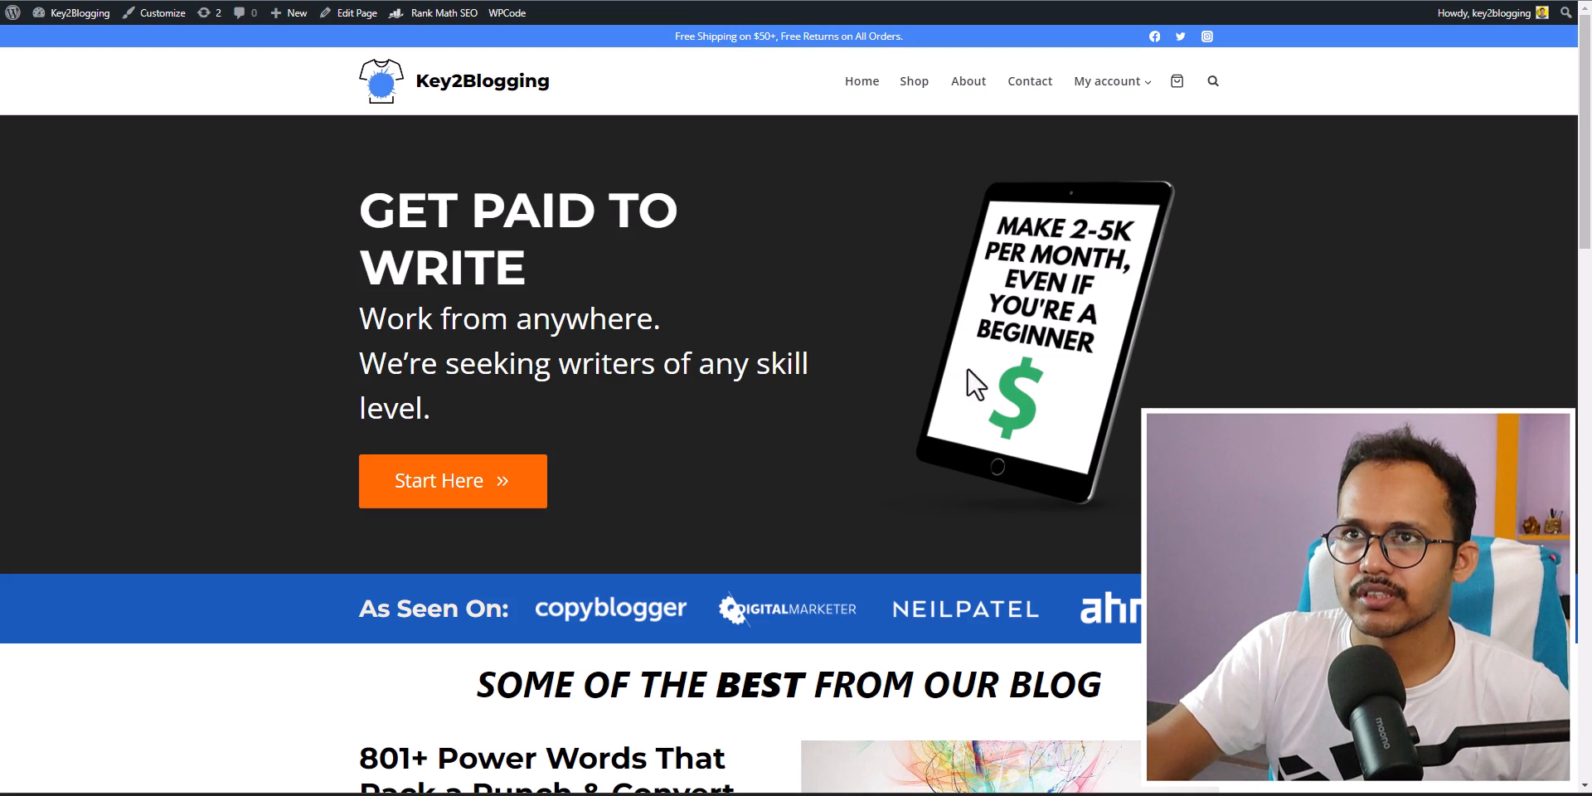
# - Review the updated live page from the hero to the footer, checking the spacing below the blog section
pyautogui.scroll(-13, 1167, 365)
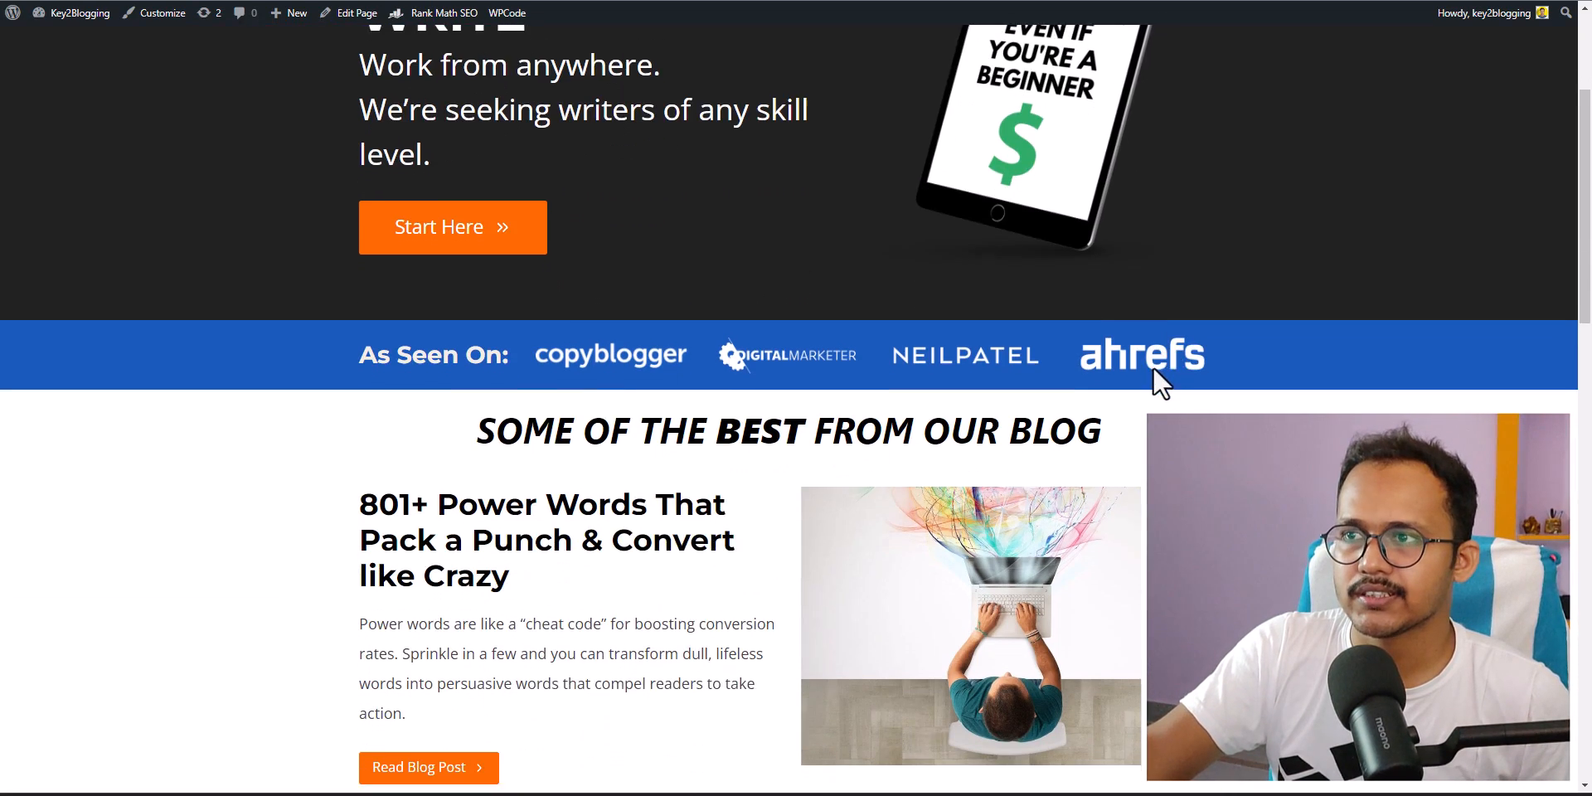
pyautogui.scroll(-8, 1187, 375)
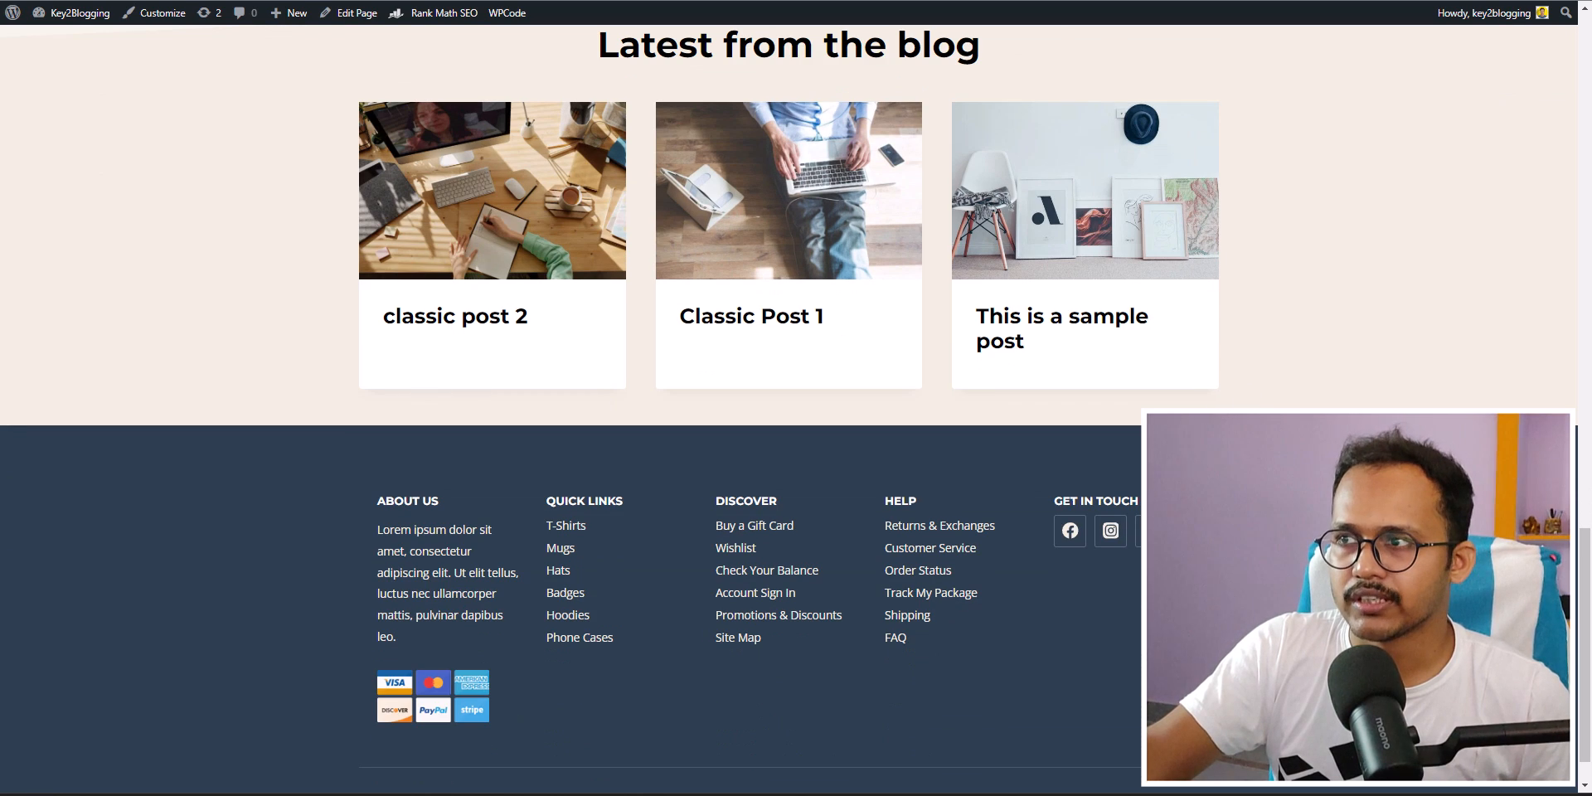
pyautogui.scroll(20, 788, 398)
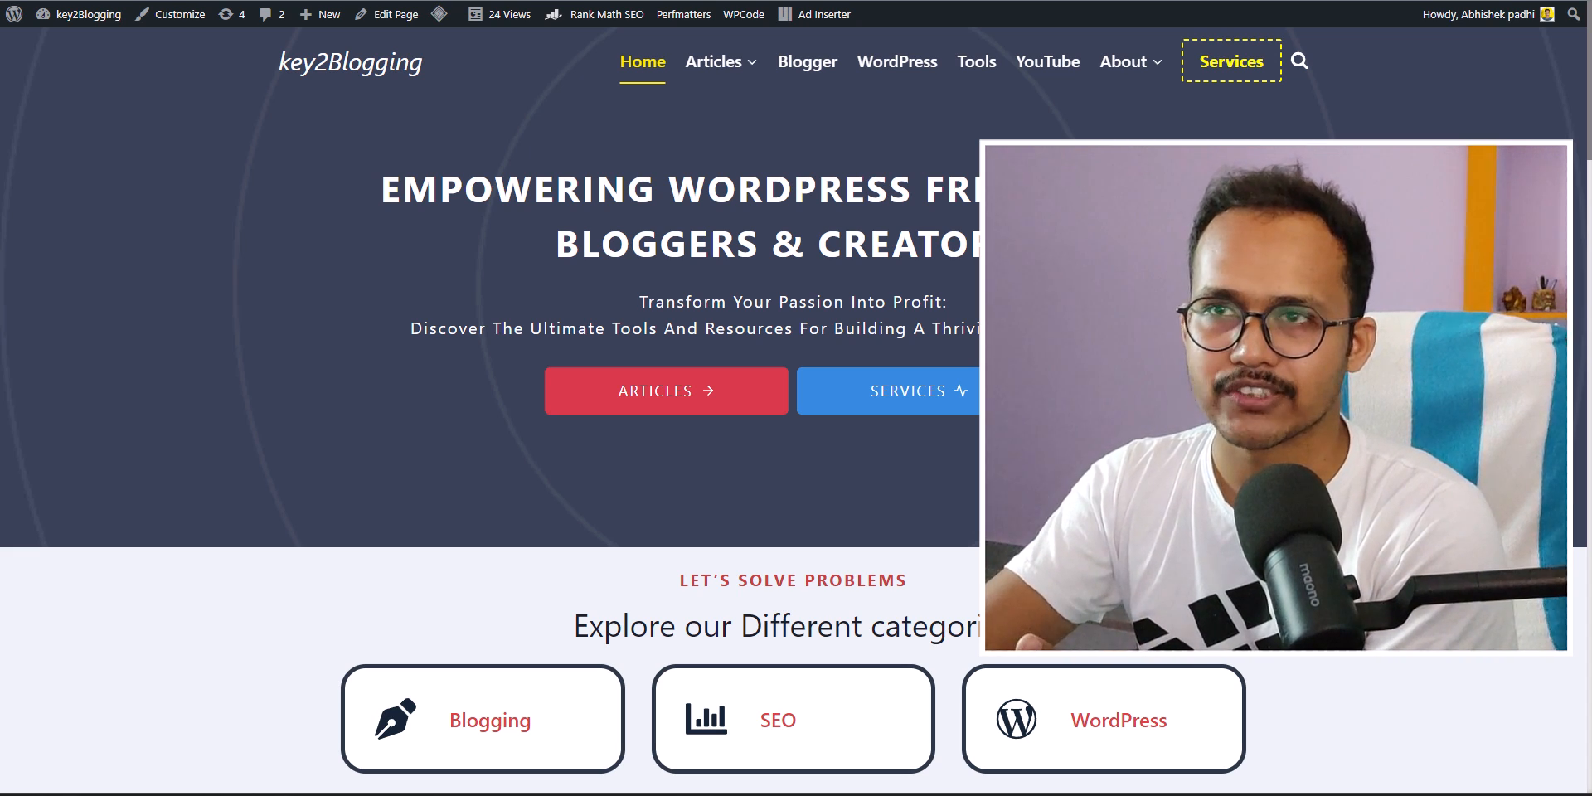
# - Look through the key2Blogging homepage's categories, latest posts and About Me section as another homepage example
pyautogui.scroll(-4, 1584, 153)
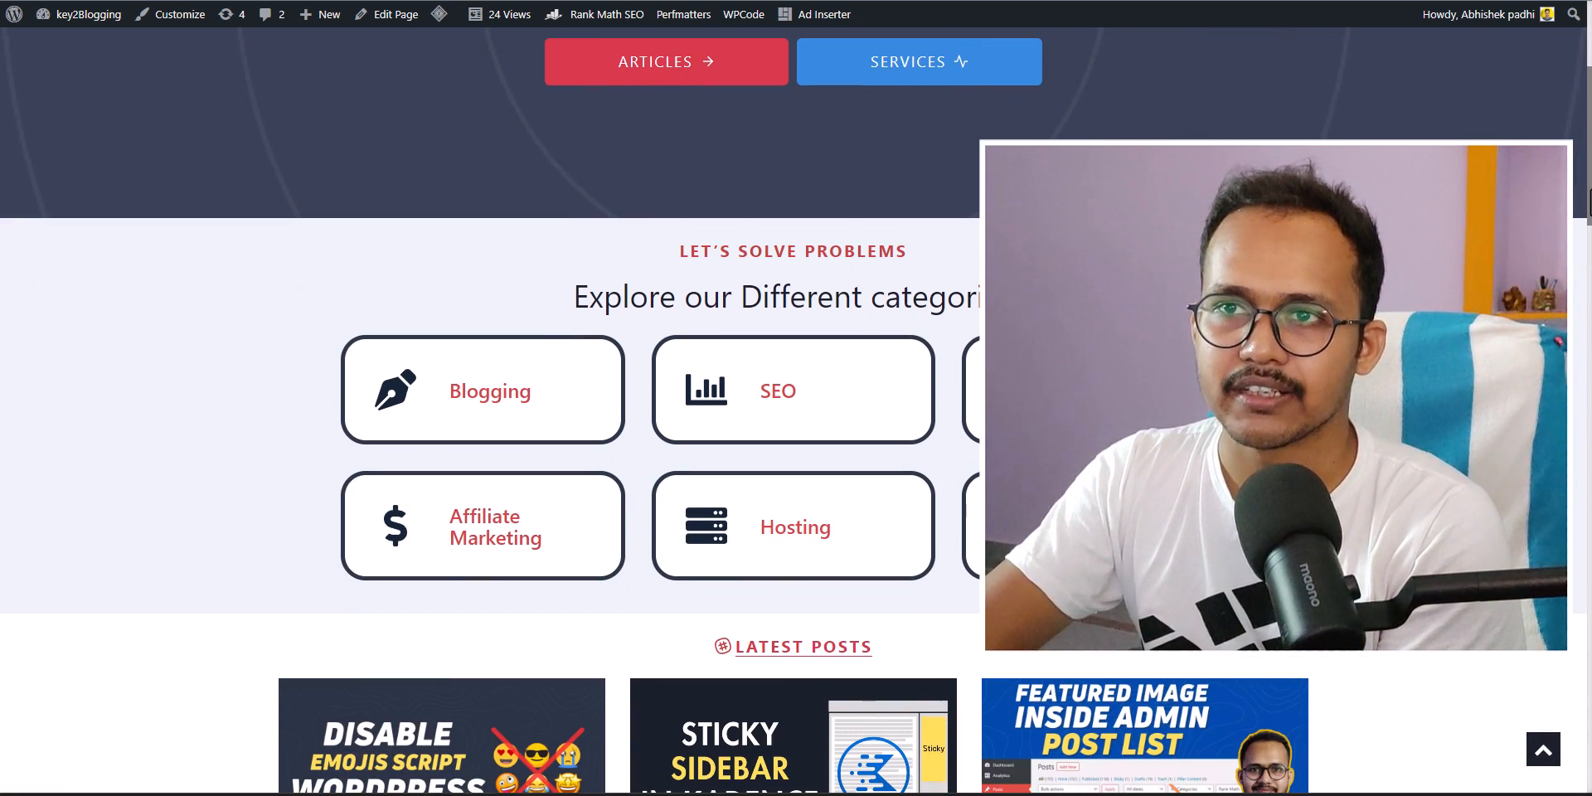
pyautogui.scroll(-7, 1144, 415)
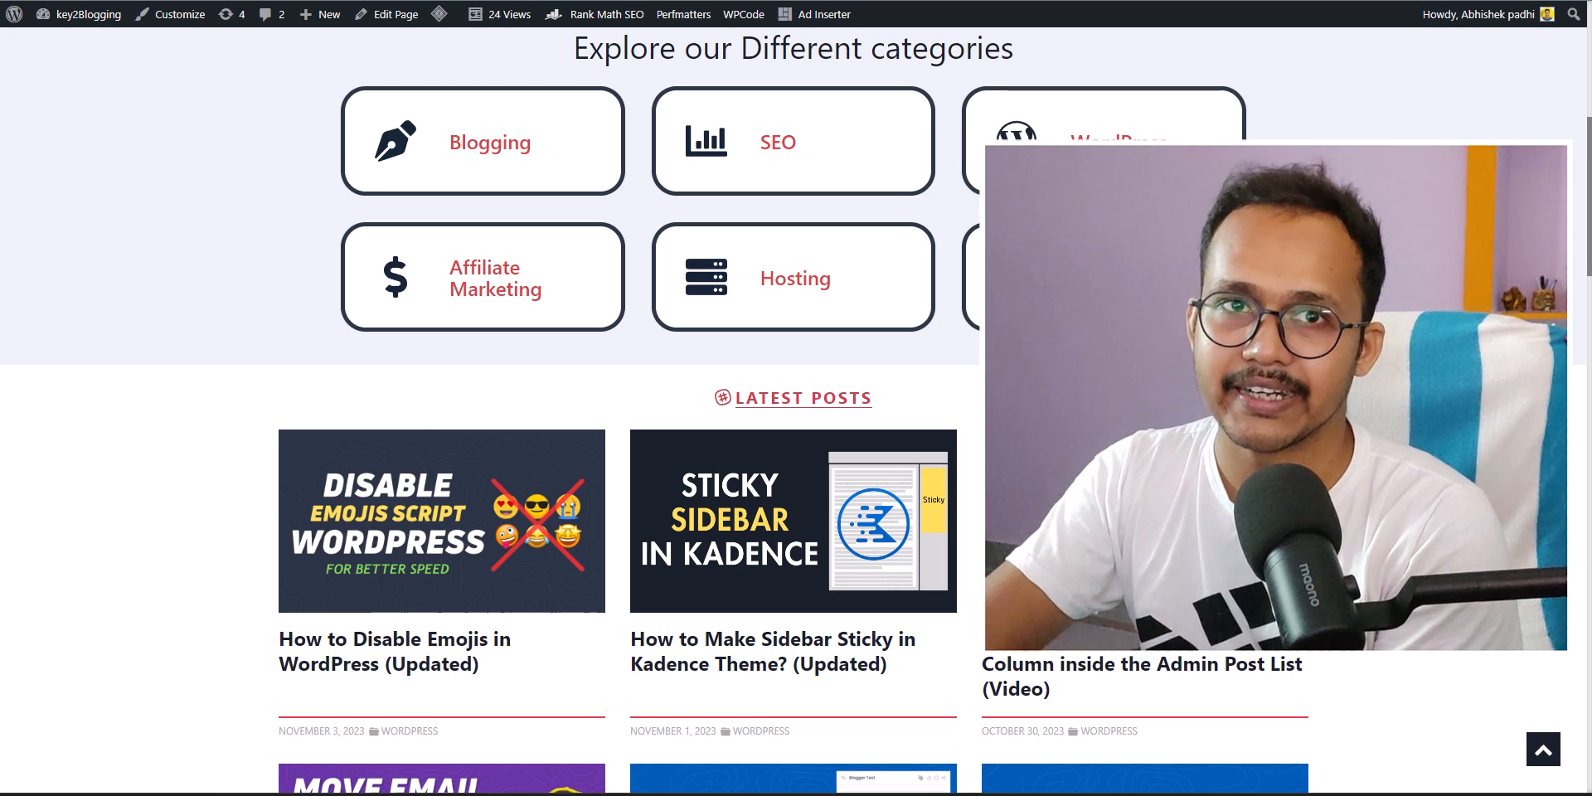
pyautogui.scroll(-3, 1144, 290)
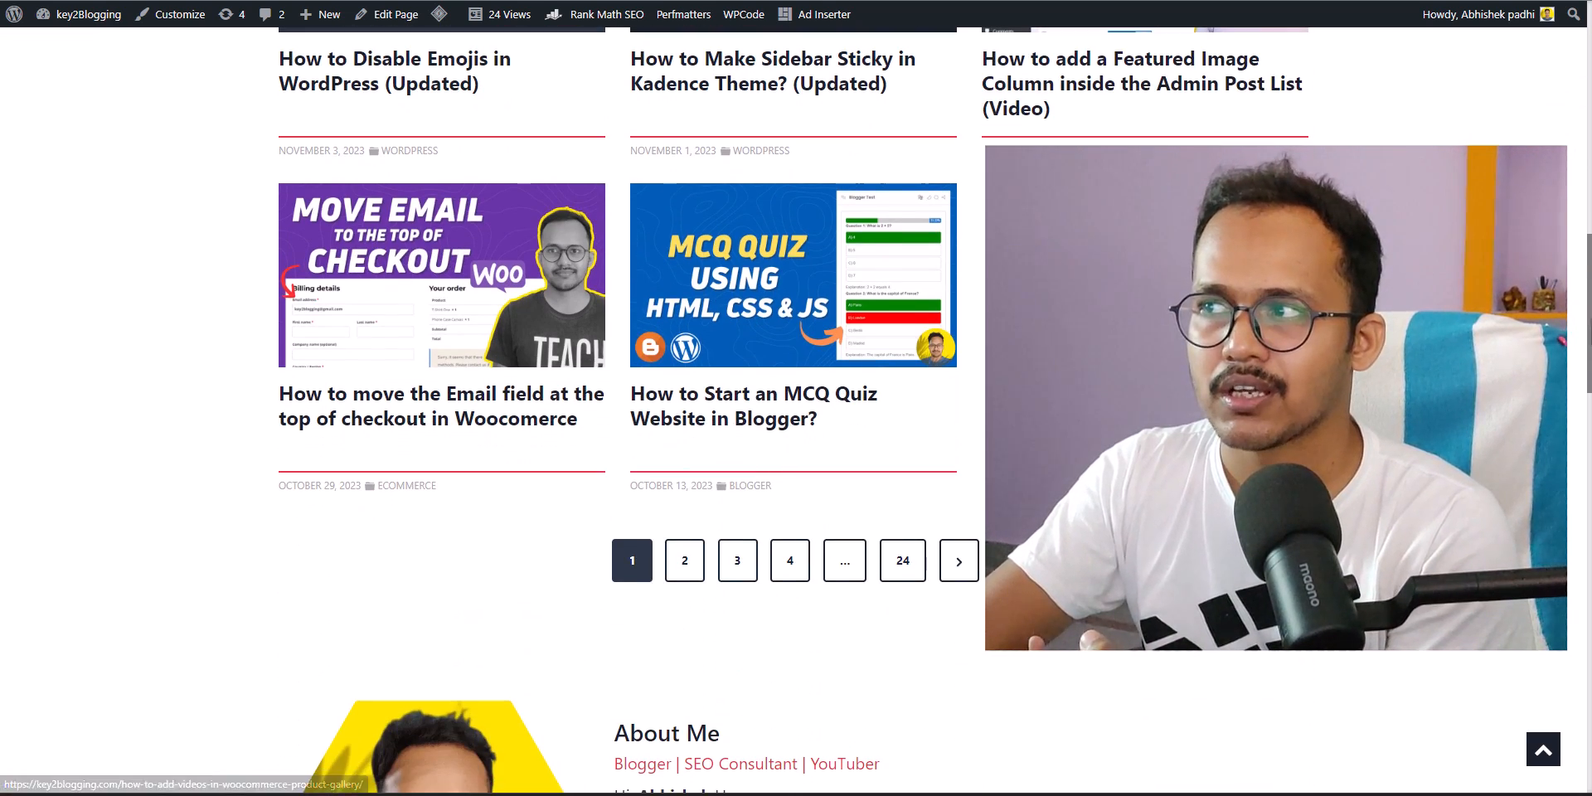
pyautogui.moveTo(1590, 298); pyautogui.dragTo(1589, 41)
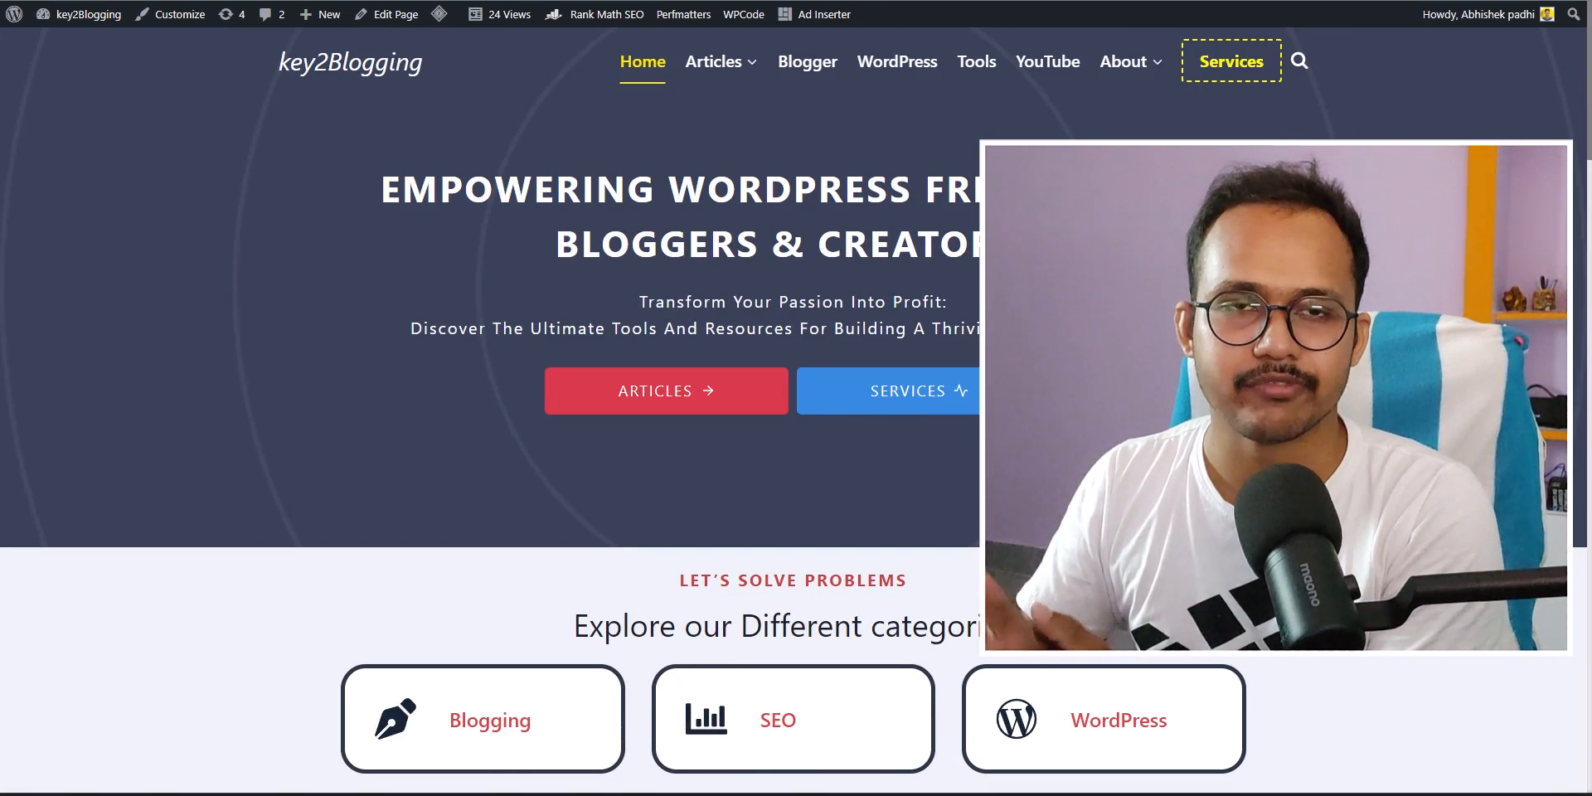